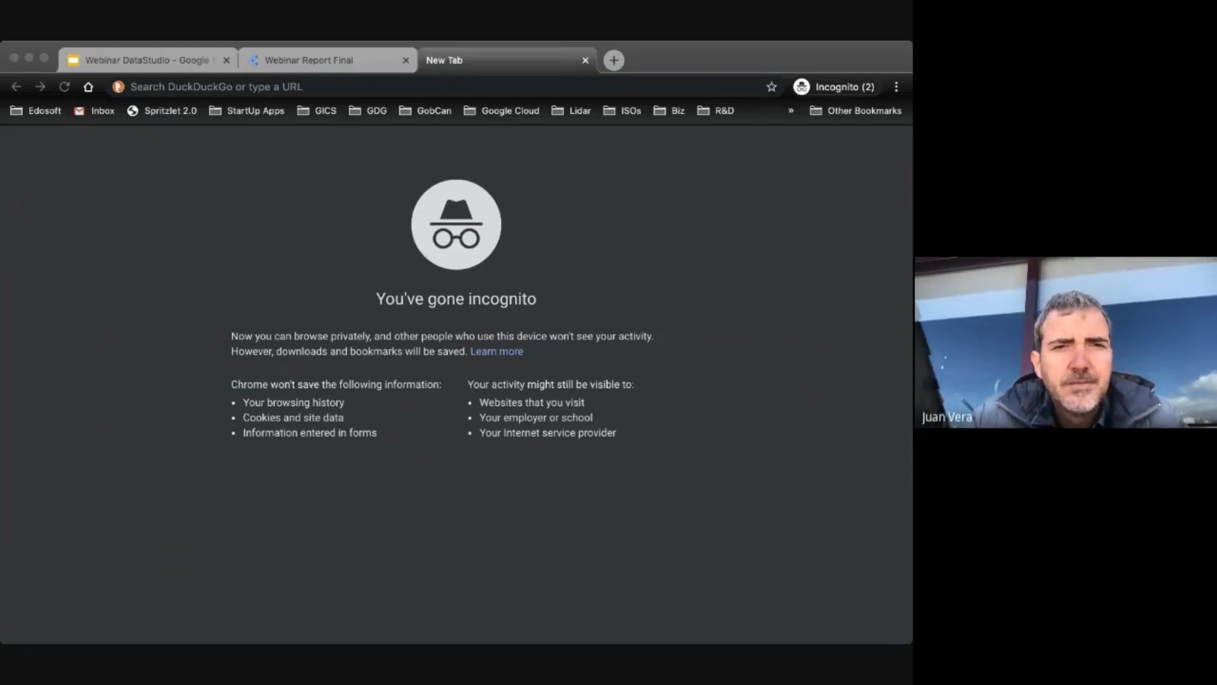
{"action": "left_click", "coordinate": [476, 62]}
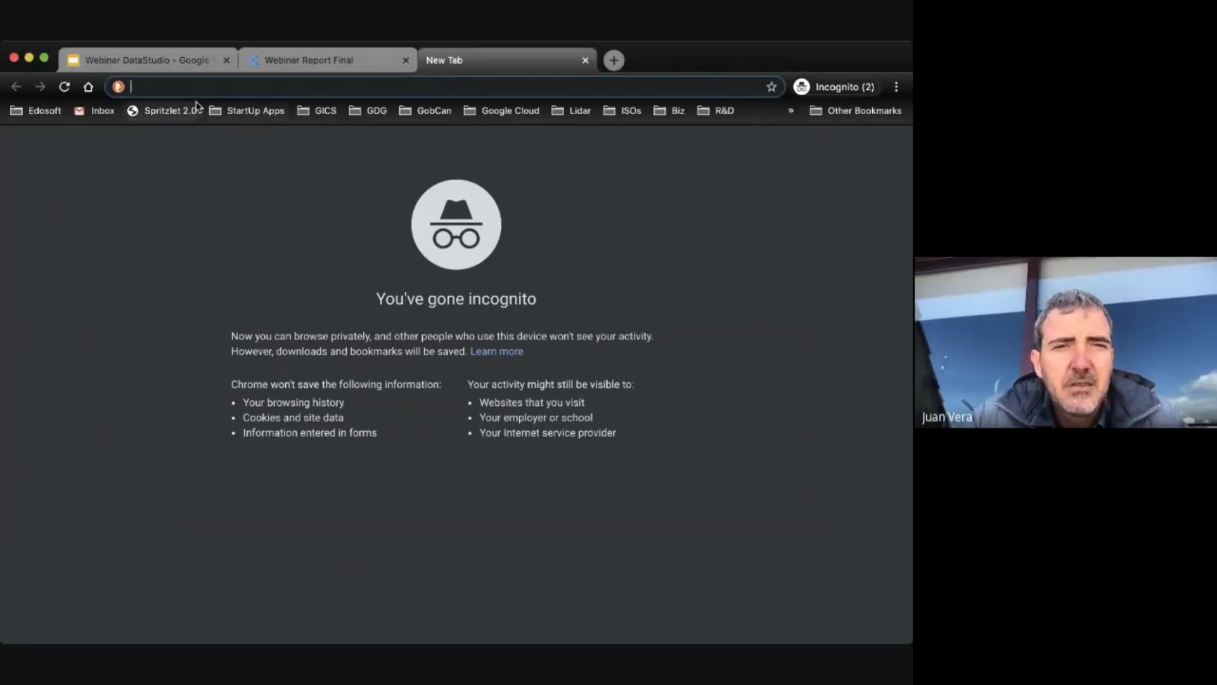
{"action": "type", "text": "https://github.com/datadista/datasets/blob/master/COVID%2019/ccaa_covid19_confirmados_pcr_long.csv"}
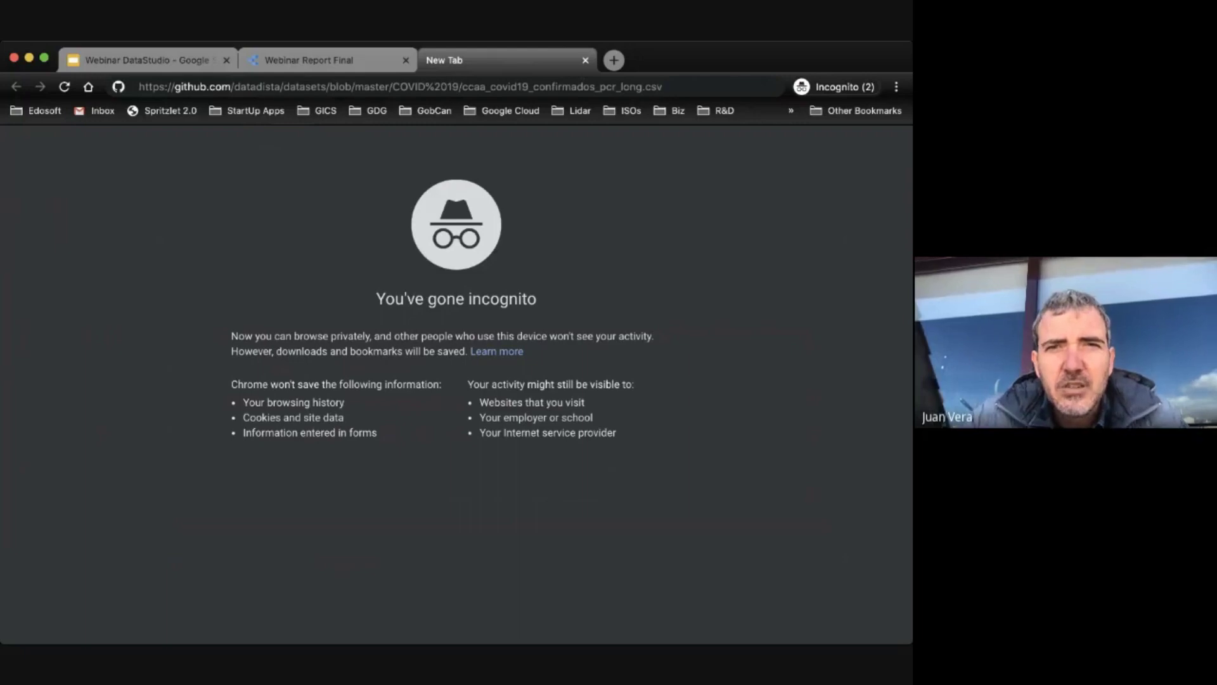
{"action": "key", "text": "Return"}
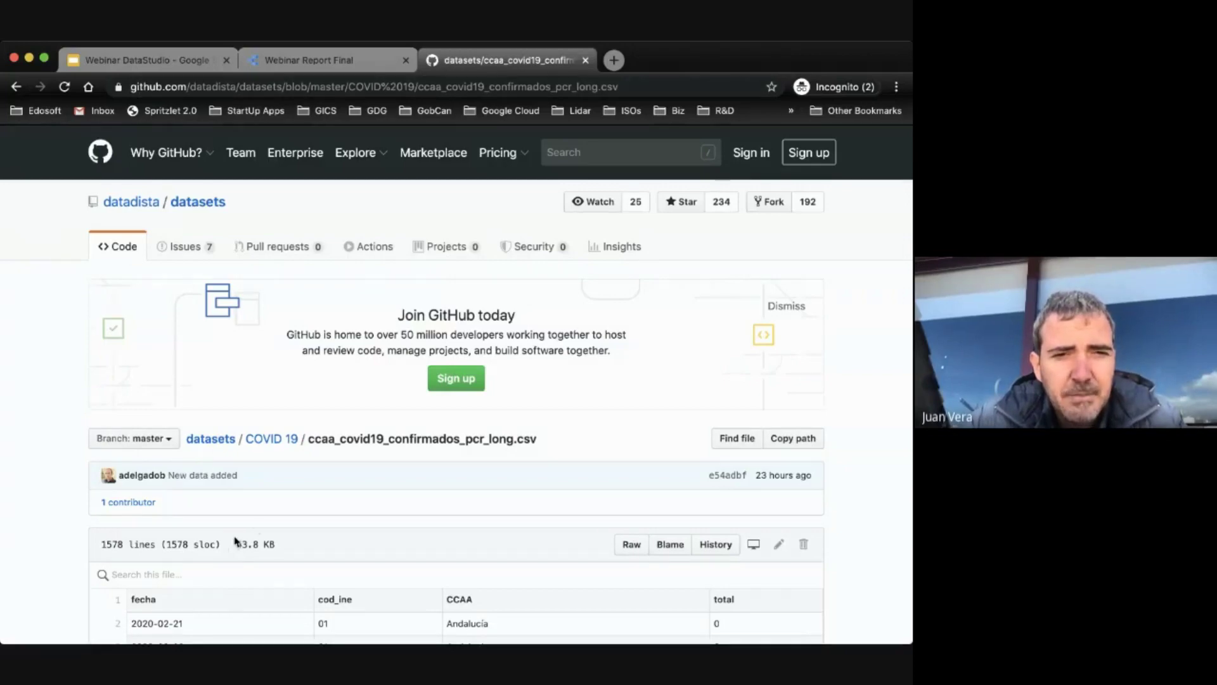
Step: Browse from the datasets repository root into the COVID 19 folder and look through its folder of original situation-summary PDFs
{"action": "left_click", "coordinate": [207, 442]}
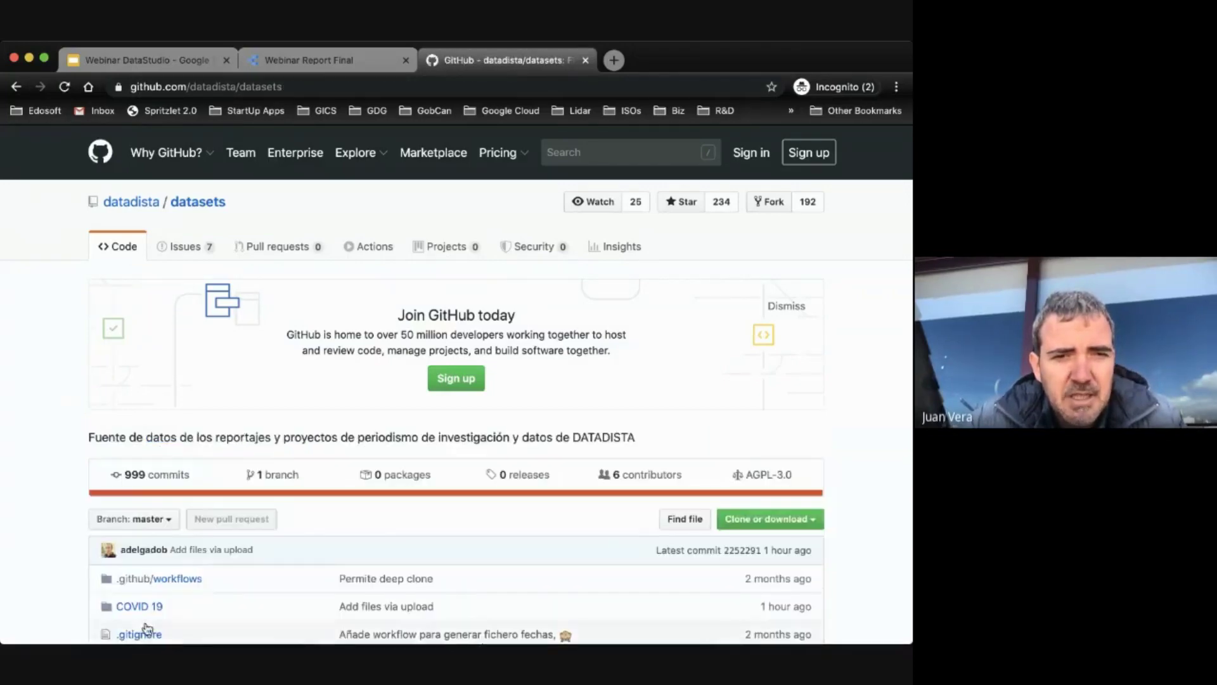
{"action": "left_click", "coordinate": [137, 607]}
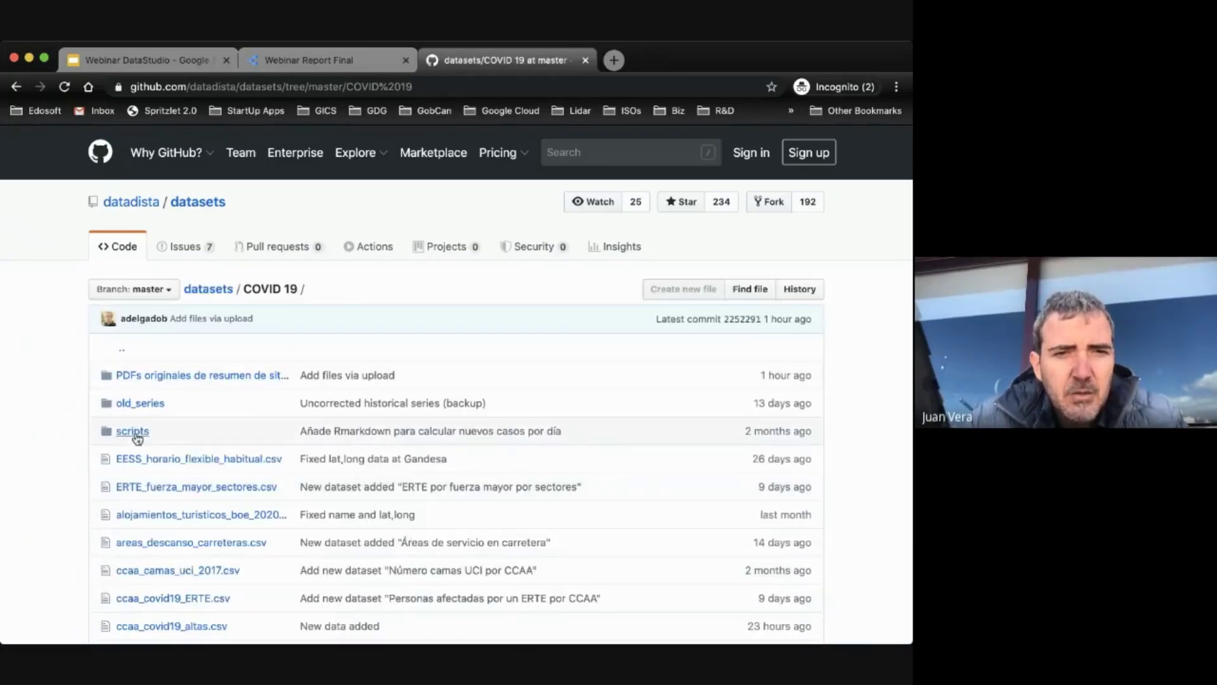
{"action": "left_click", "coordinate": [178, 379]}
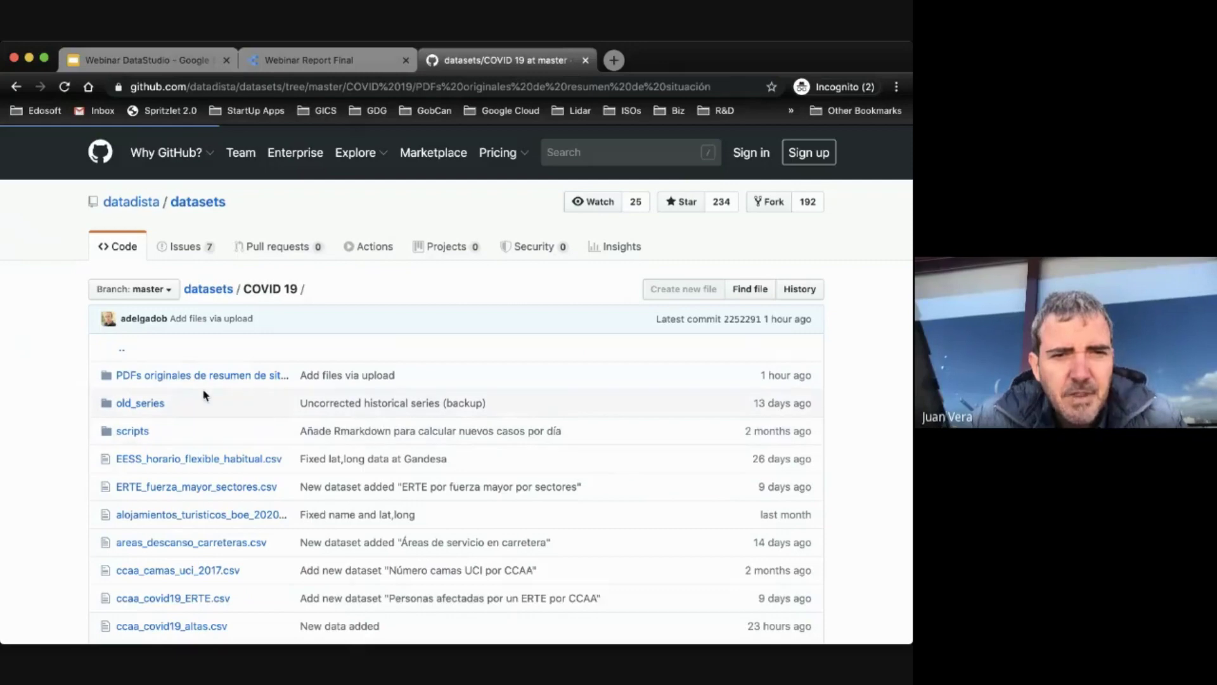
{"action": "scroll", "coordinate": [246, 444], "scroll_direction": "down", "scroll_amount": 20}
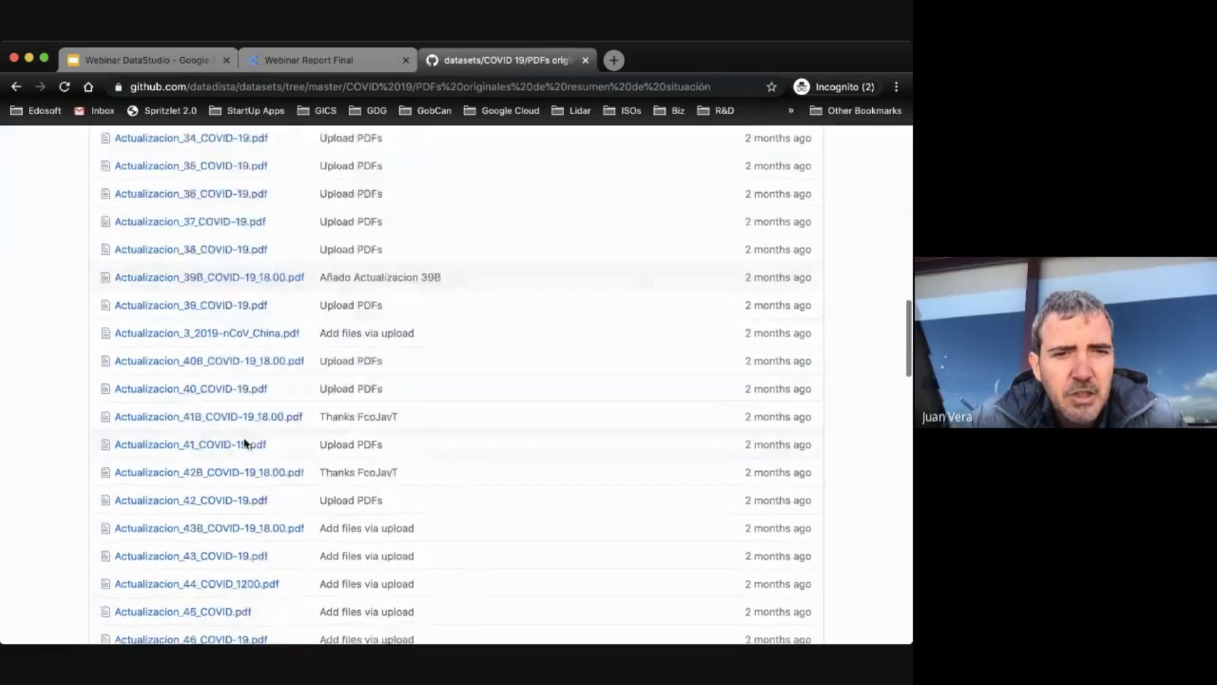
{"action": "scroll", "coordinate": [216, 453], "scroll_direction": "up", "scroll_amount": 20}
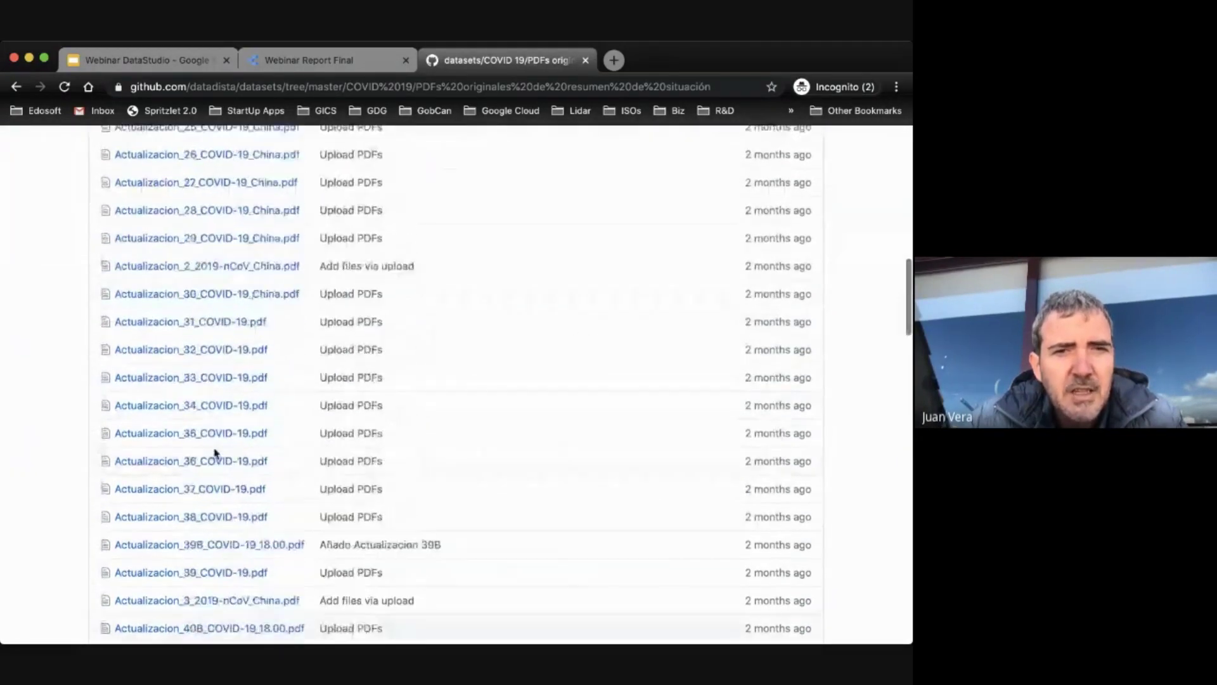
Step: Return to the COVID 19 folder and open the file ccaa_covid19_confirmados_pcr.csv
{"action": "left_click", "coordinate": [271, 290]}
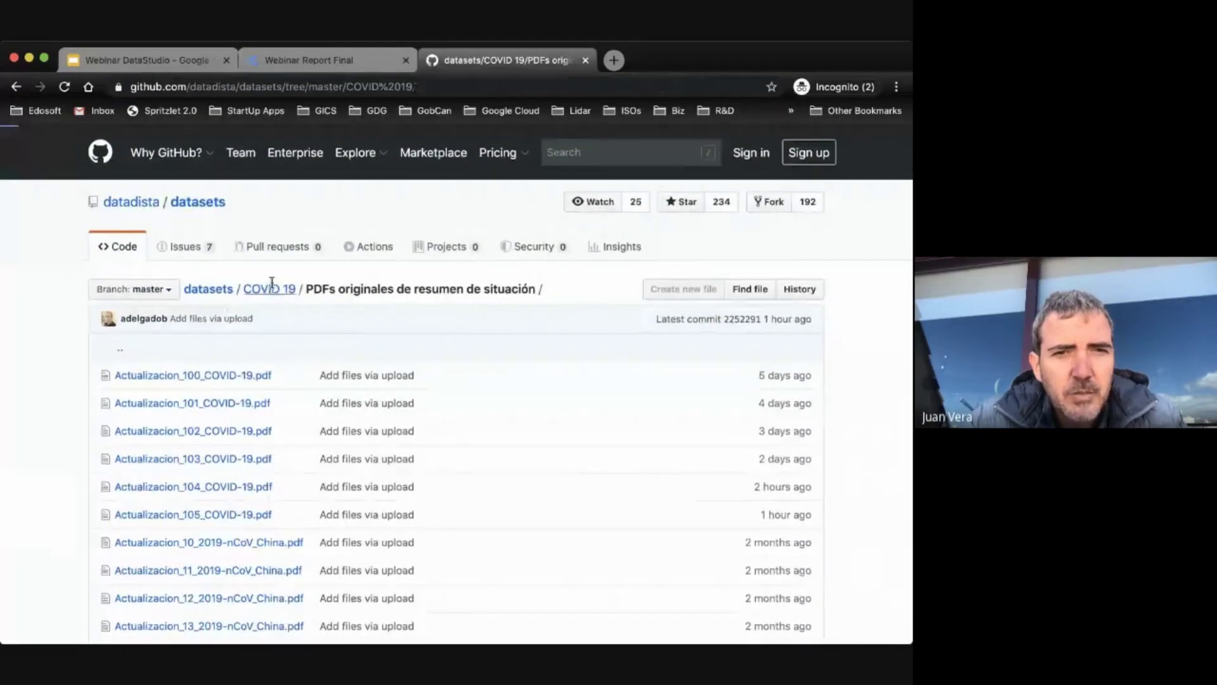
{"action": "scroll", "coordinate": [204, 468], "scroll_direction": "down", "scroll_amount": 4}
{"action": "scroll", "coordinate": [205, 468], "scroll_direction": "down", "scroll_amount": 3}
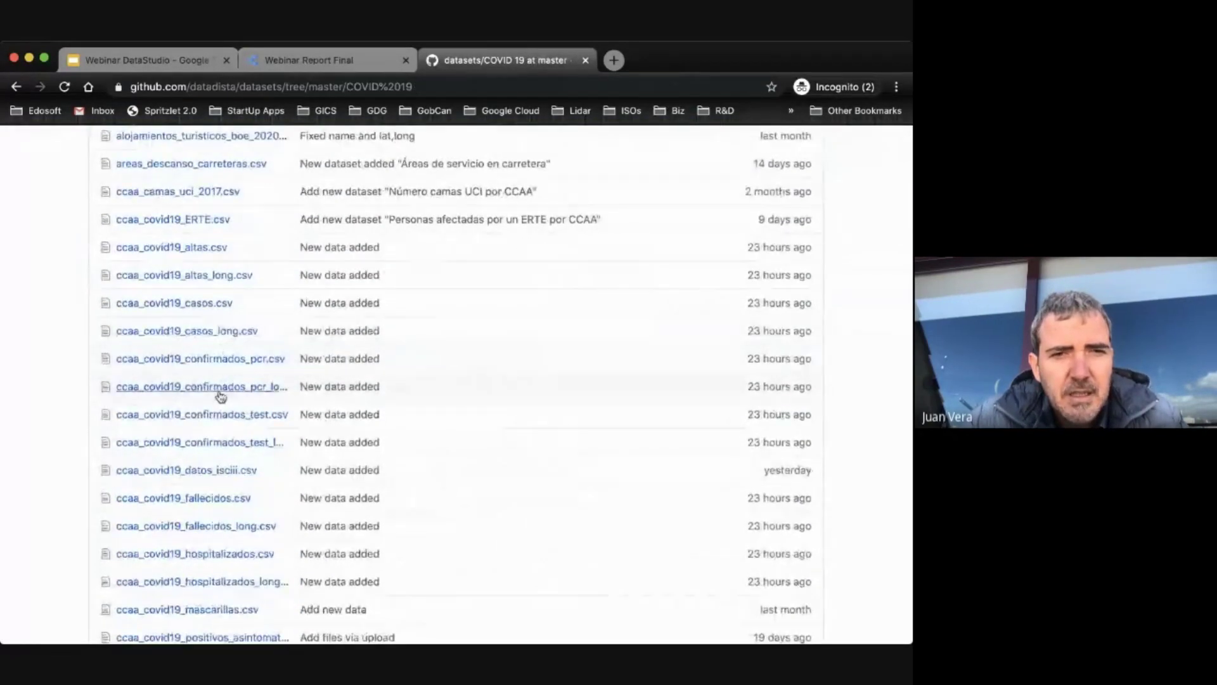
{"action": "left_click", "coordinate": [199, 362]}
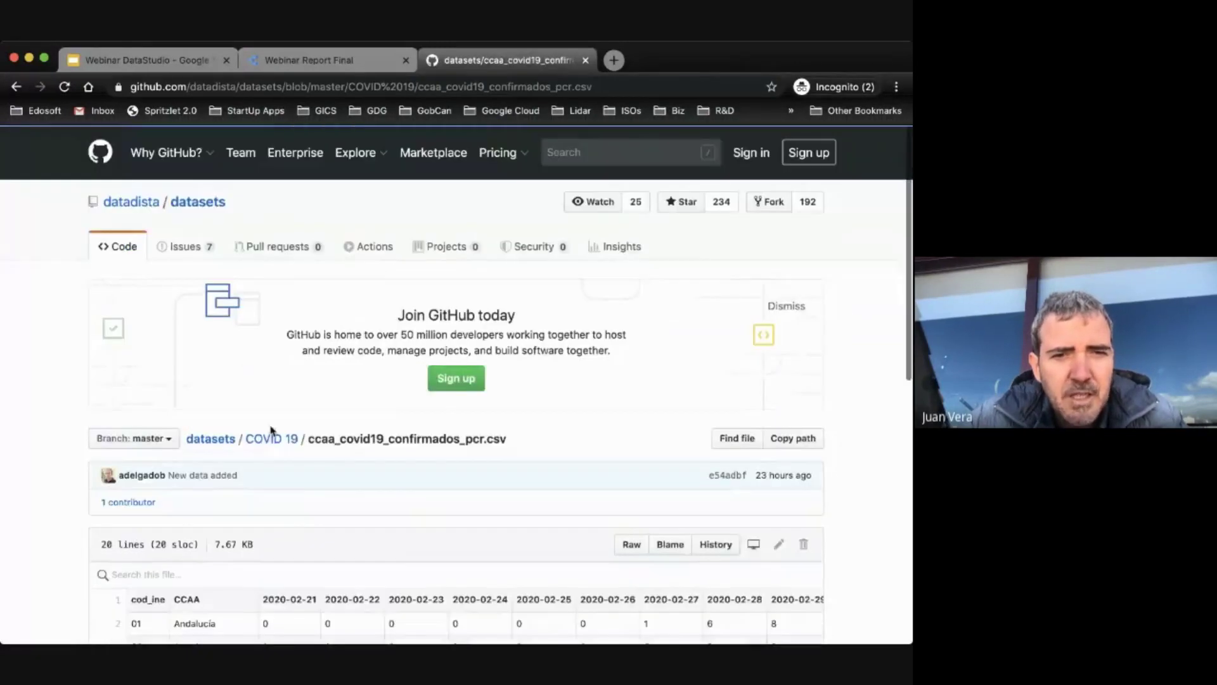
Step: Examine the wide table of confirmed PCR cases across all its date columns, from the first date to the last and back
{"action": "scroll", "coordinate": [272, 463], "scroll_direction": "down", "scroll_amount": 2}
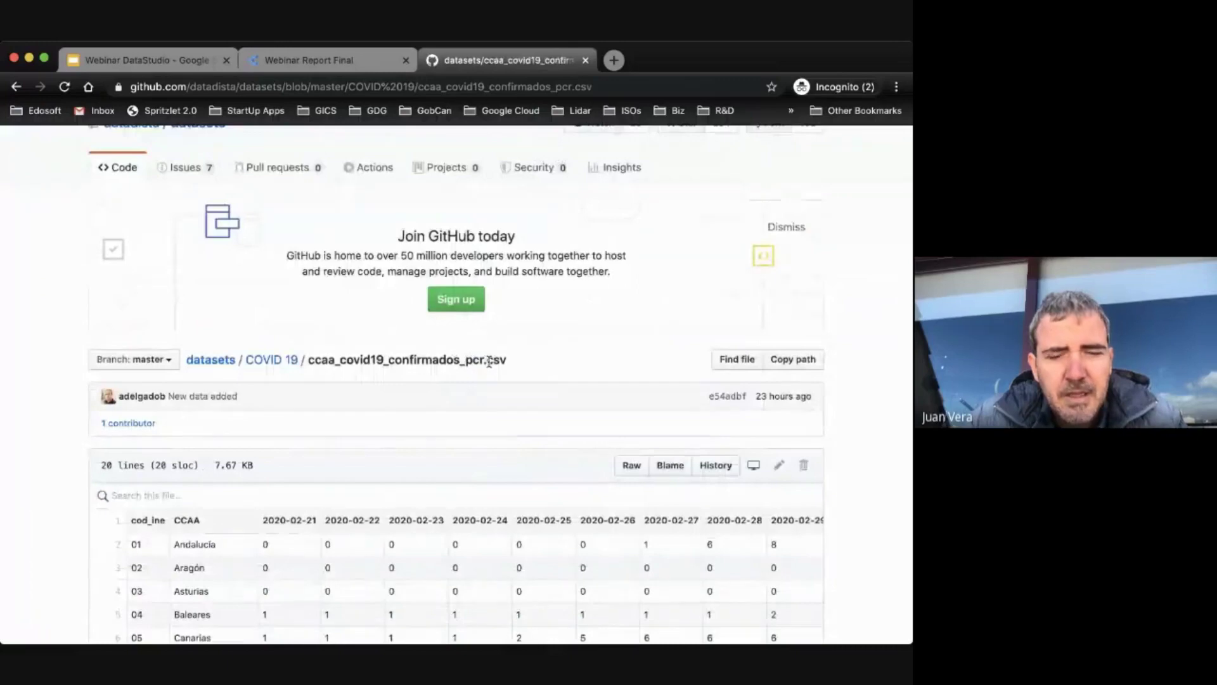
{"action": "scroll", "coordinate": [374, 469], "scroll_direction": "down", "scroll_amount": 2}
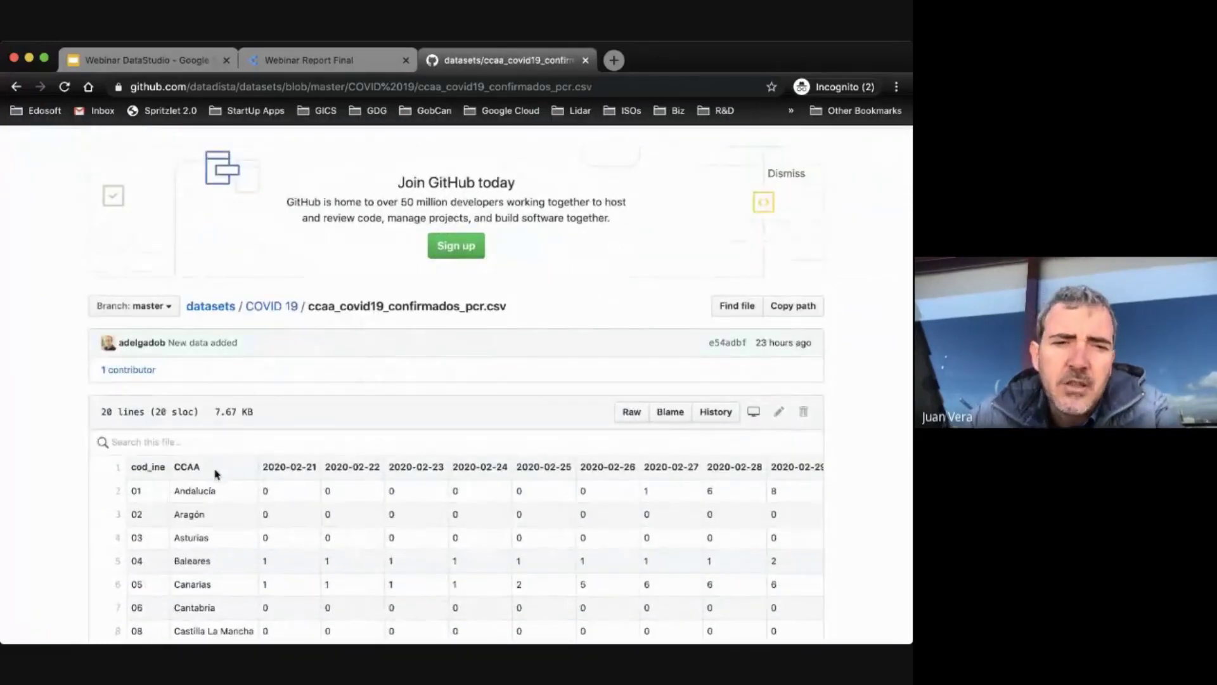
{"action": "scroll", "coordinate": [211, 508], "scroll_direction": "down", "scroll_amount": 3}
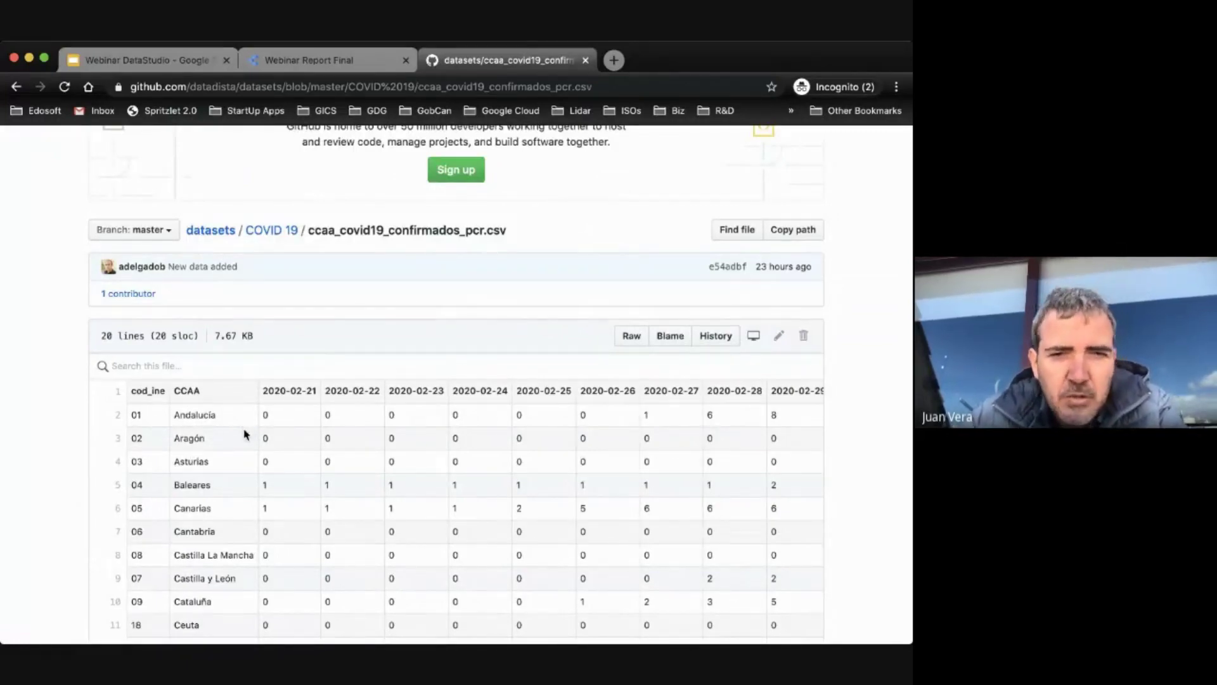
{"action": "scroll", "coordinate": [571, 412], "scroll_direction": "right", "scroll_amount": 10}
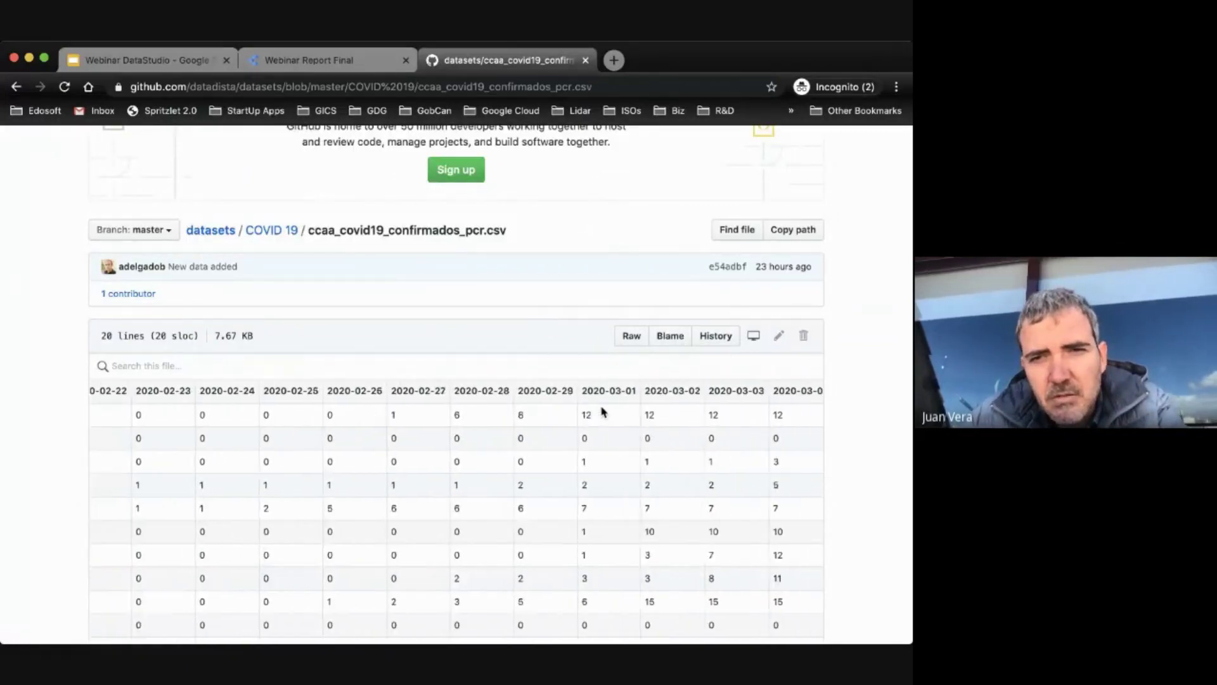
{"action": "scroll", "coordinate": [603, 413], "scroll_direction": "right", "scroll_amount": 20}
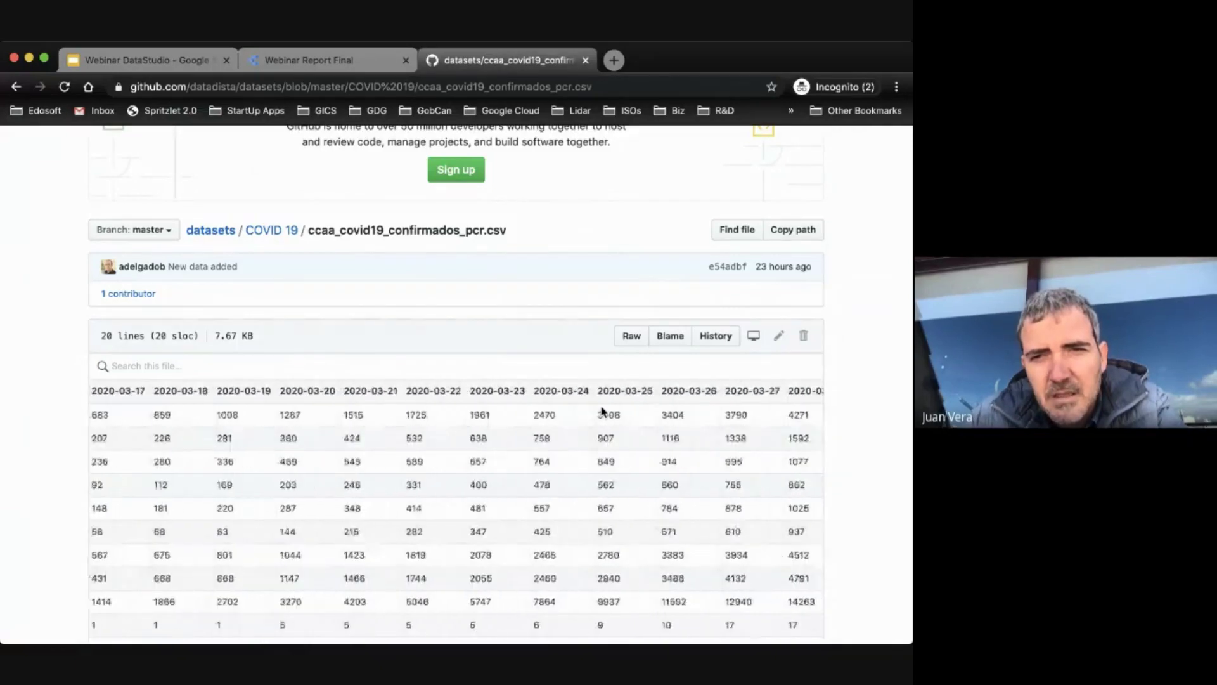
{"action": "scroll", "coordinate": [602, 412], "scroll_direction": "right", "scroll_amount": 20}
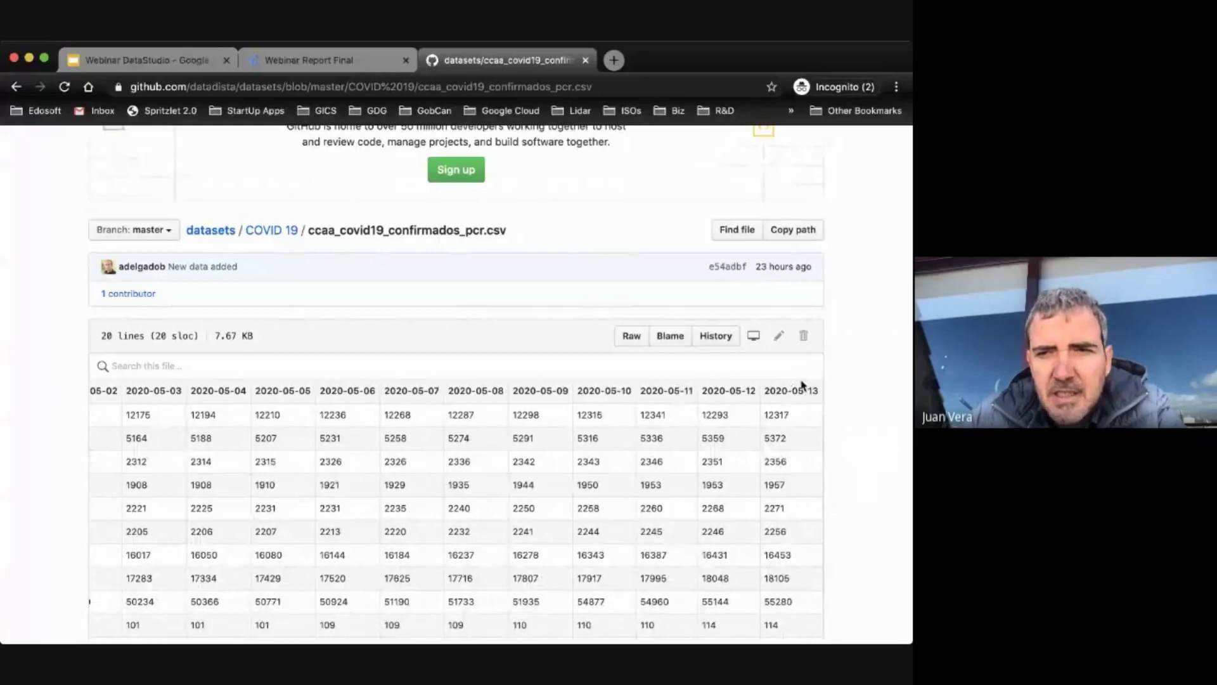
{"action": "scroll", "coordinate": [475, 444], "scroll_direction": "left", "scroll_amount": 20}
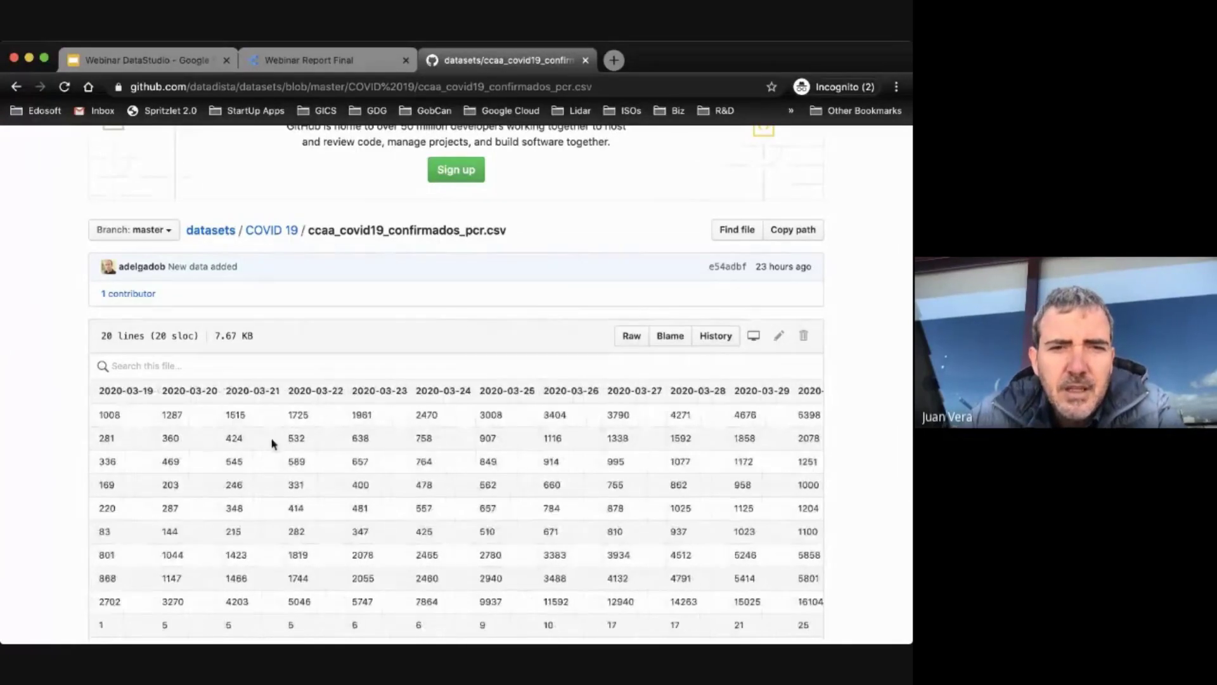
{"action": "scroll", "coordinate": [381, 415], "scroll_direction": "left", "scroll_amount": 8}
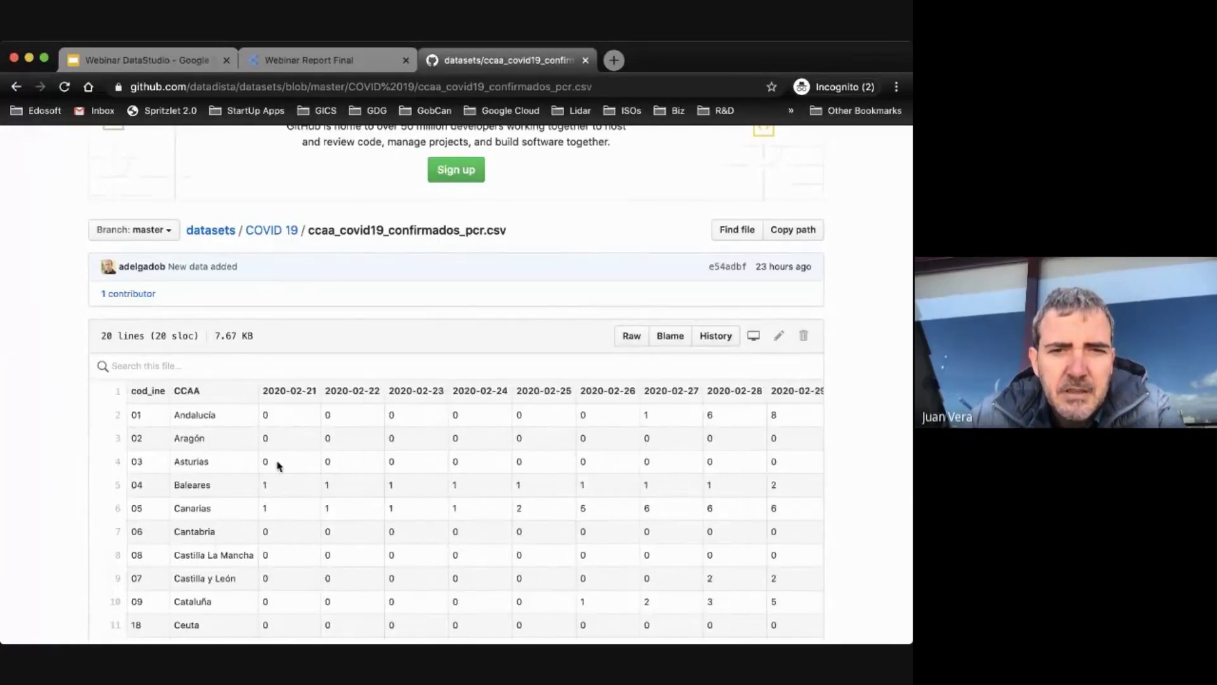
Step: Highlight the 2020-02-21 column header and the 2020-02-22 header to point out the one-column-per-date layout
{"action": "scroll", "coordinate": [331, 472], "scroll_direction": "down", "scroll_amount": 3}
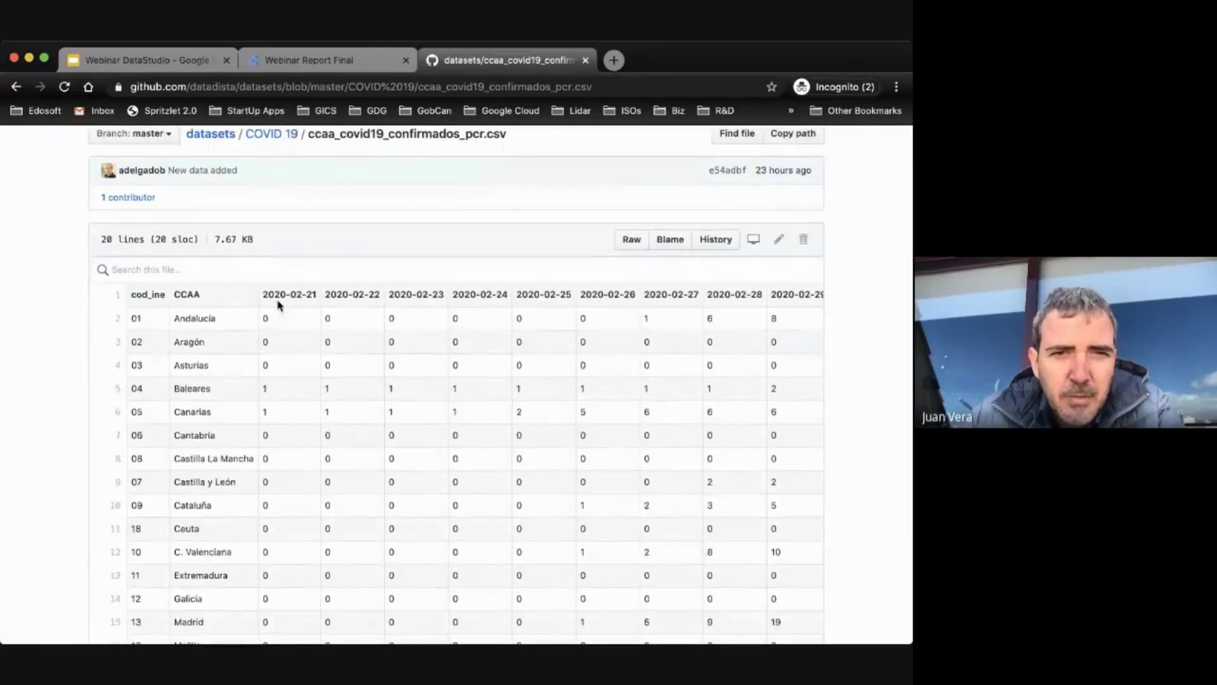
{"action": "left_click_drag", "start_coordinate": [264, 292], "coordinate": [323, 306]}
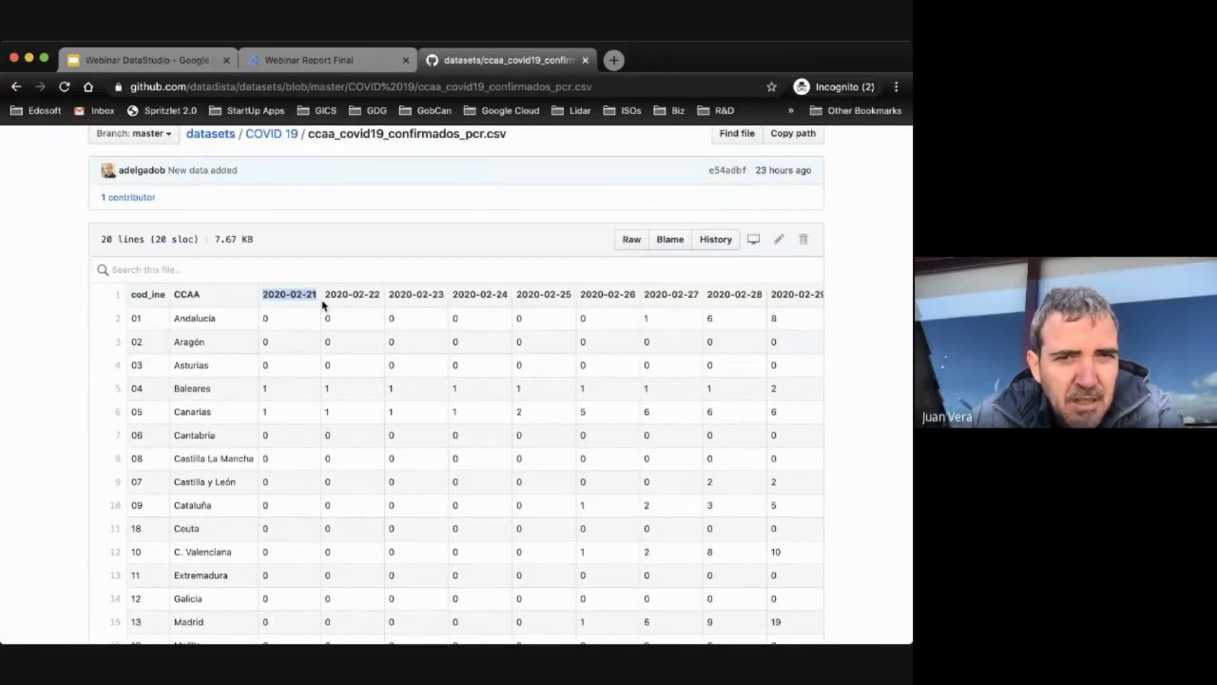
{"action": "left_click", "coordinate": [328, 292]}
{"action": "left_click_drag", "start_coordinate": [327, 292], "coordinate": [378, 290]}
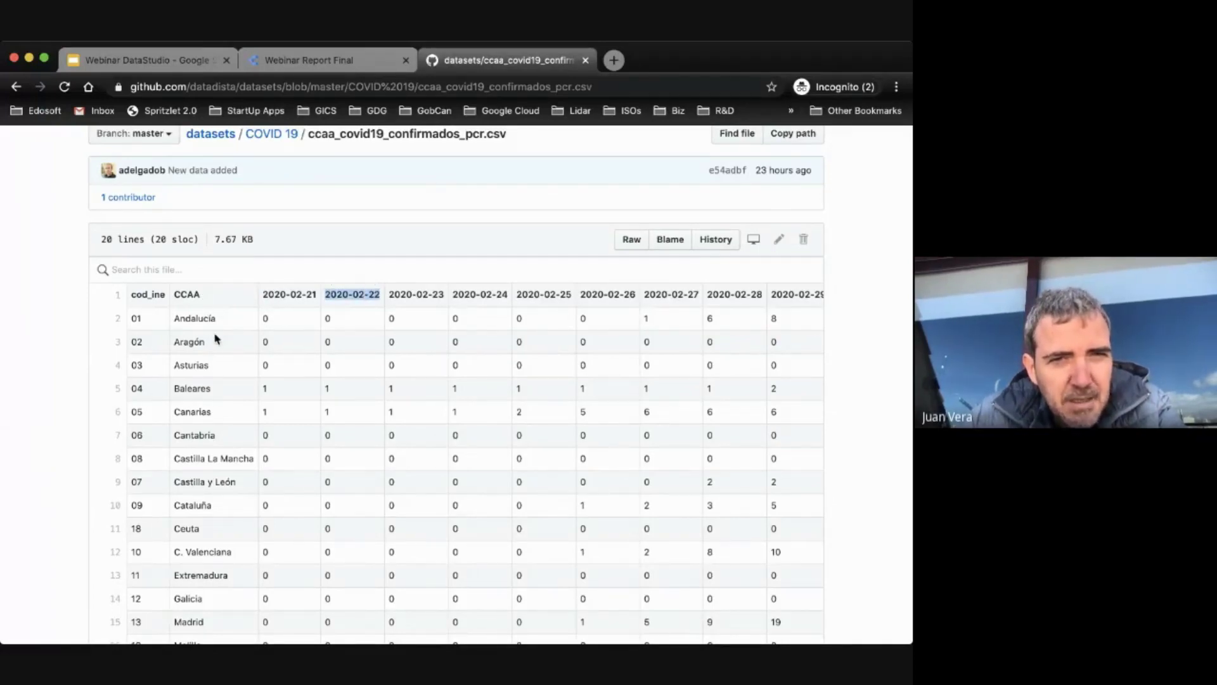
Step: Go back to the COVID 19 folder and open the long-format file ccaa_covid19_confirmados_pcr_long.csv
{"action": "scroll", "coordinate": [271, 195], "scroll_direction": "up", "scroll_amount": 2}
{"action": "left_click", "coordinate": [271, 189]}
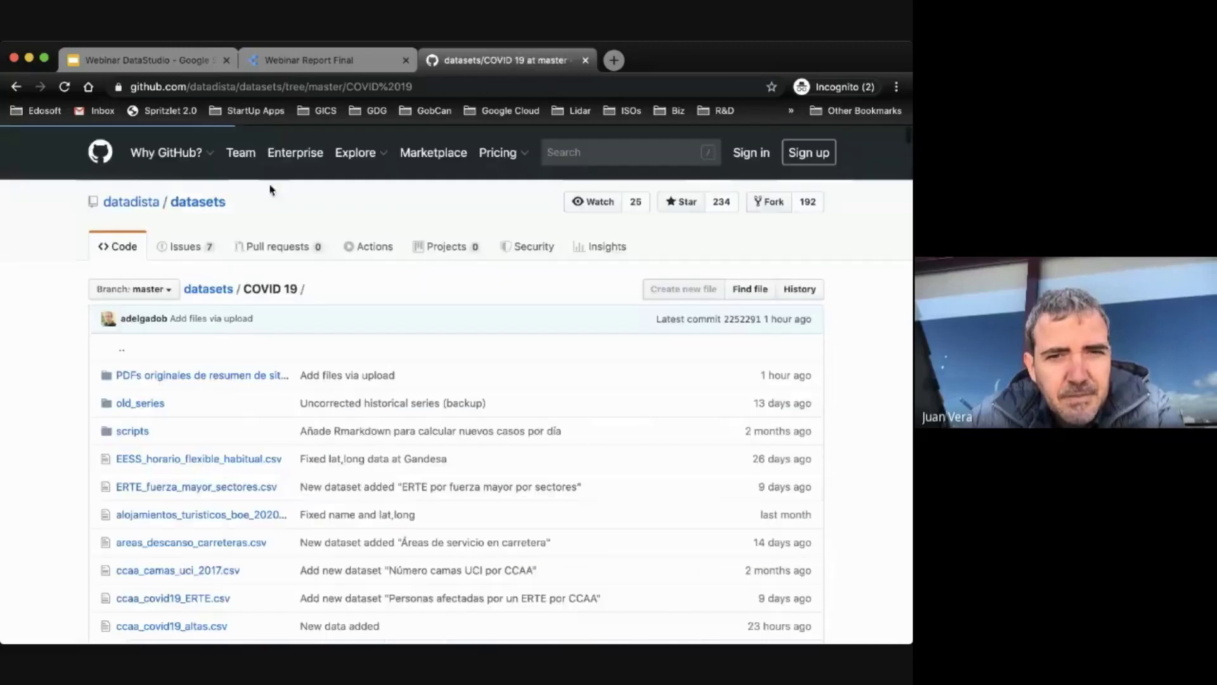
{"action": "scroll", "coordinate": [305, 494], "scroll_direction": "down", "scroll_amount": 5}
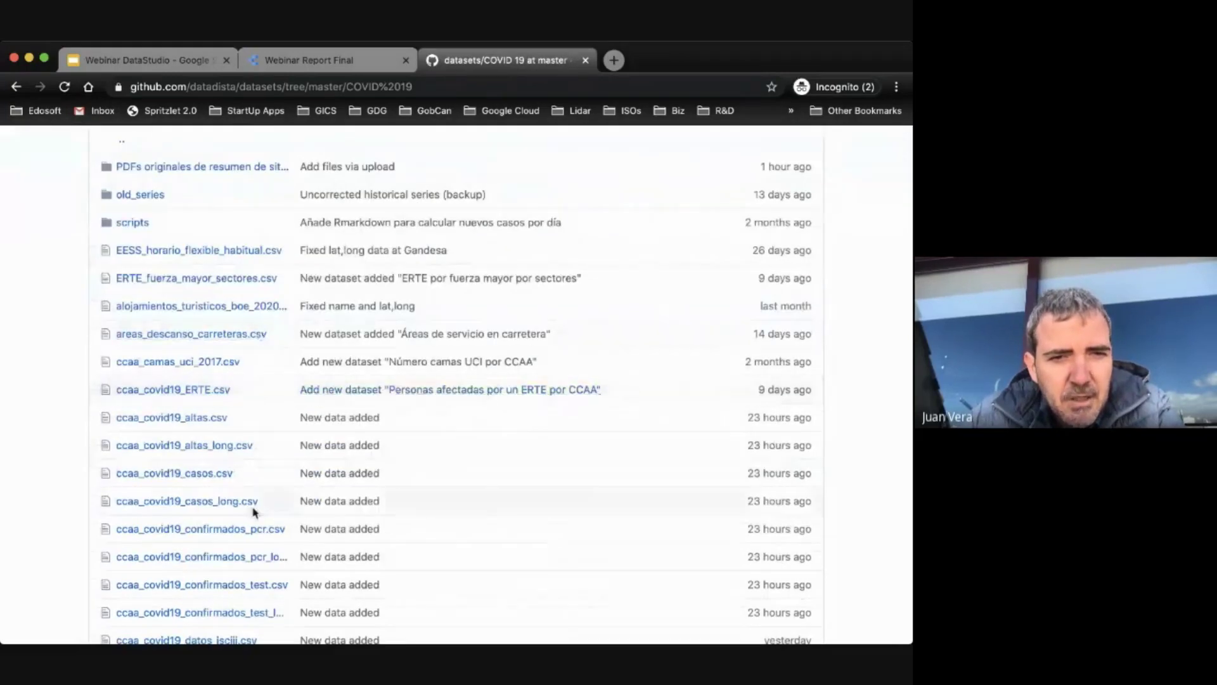
{"action": "scroll", "coordinate": [253, 512], "scroll_direction": "down", "scroll_amount": 2}
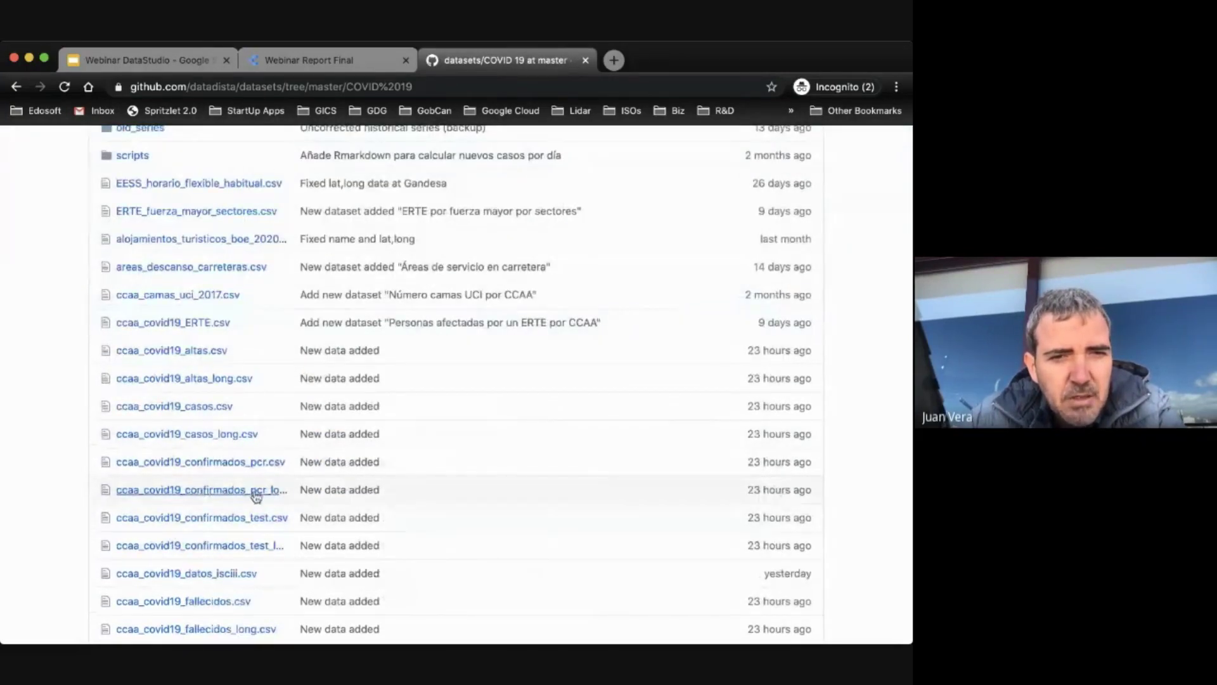
{"action": "left_click", "coordinate": [256, 495]}
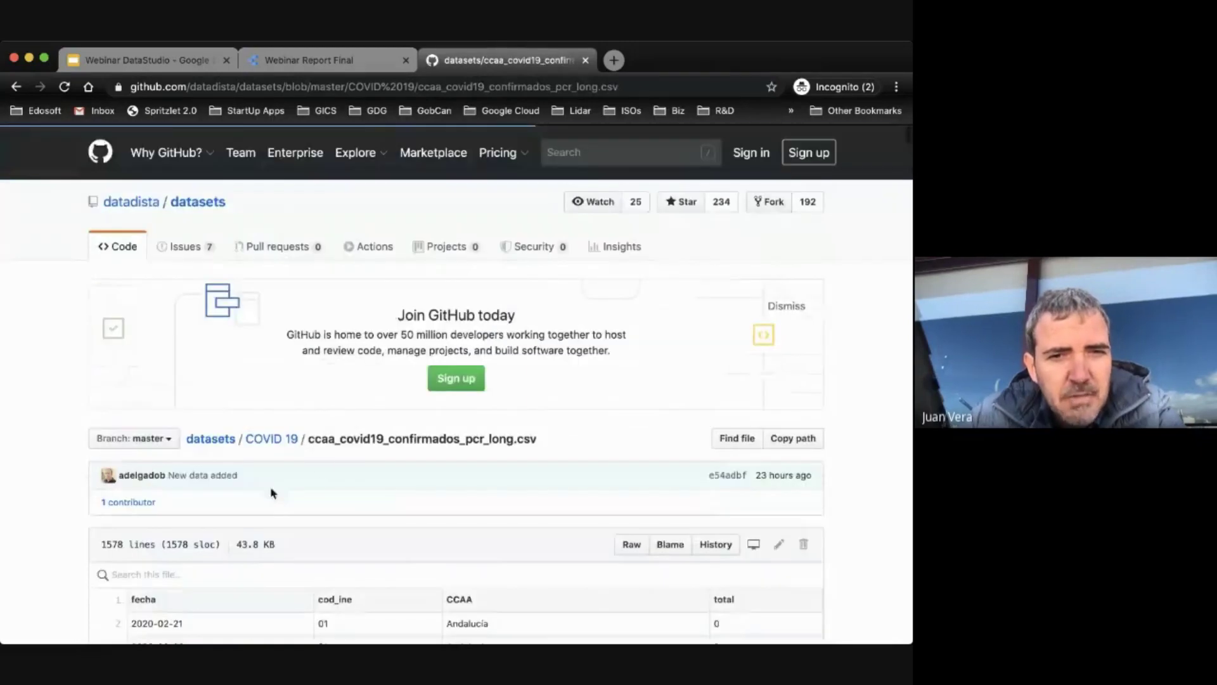
Step: Highlight the "long" part of the file name and the first data row's values to examine the fecha, cod_ine, CCAA and total layout
{"action": "left_click_drag", "start_coordinate": [489, 438], "coordinate": [501, 438]}
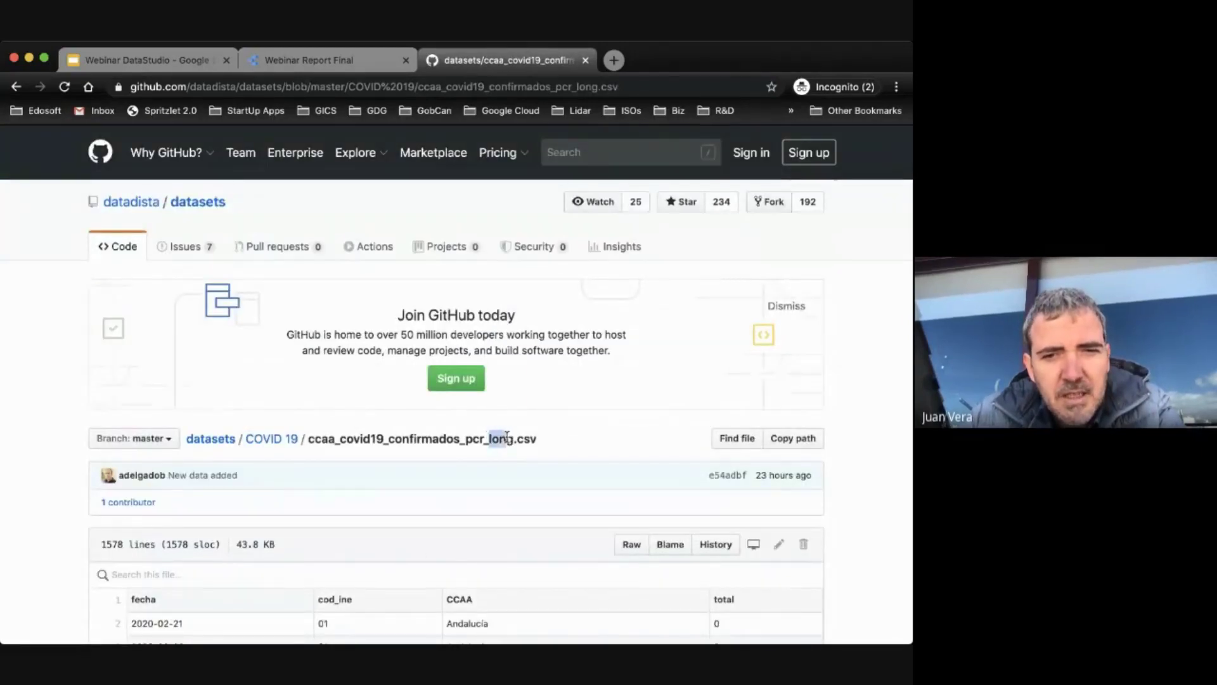
{"action": "scroll", "coordinate": [427, 557], "scroll_direction": "down", "scroll_amount": 4}
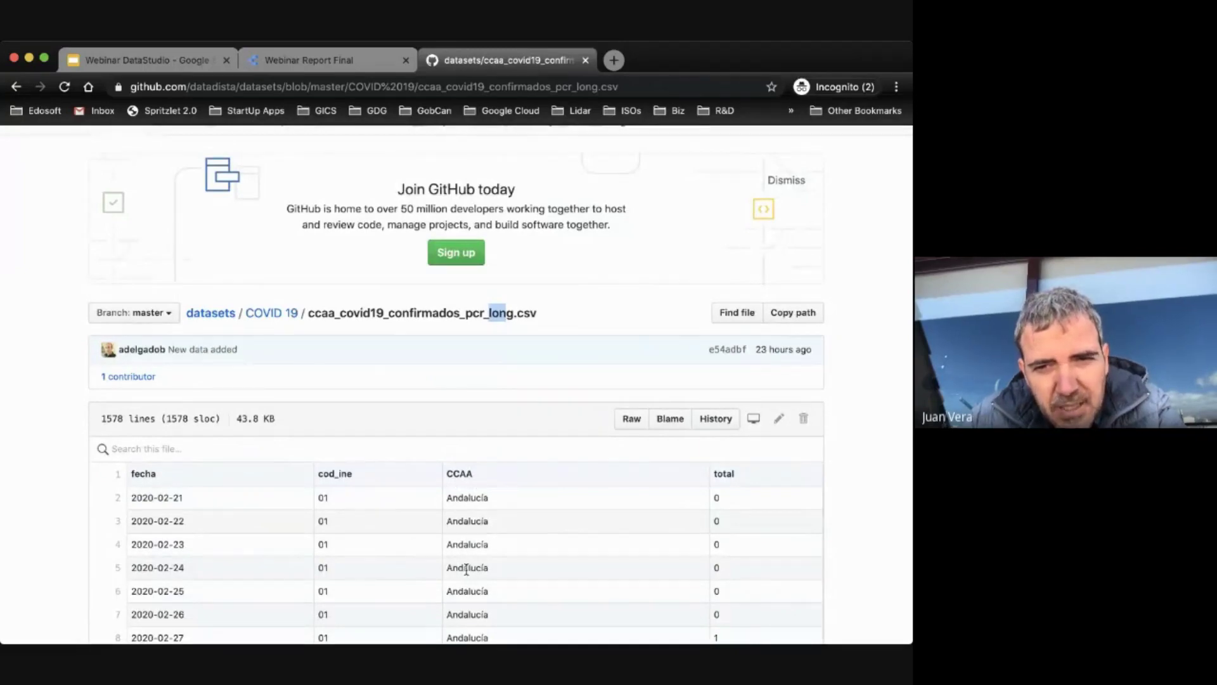
{"action": "scroll", "coordinate": [466, 569], "scroll_direction": "down", "scroll_amount": 20}
{"action": "scroll", "coordinate": [466, 569], "scroll_direction": "up", "scroll_amount": 20}
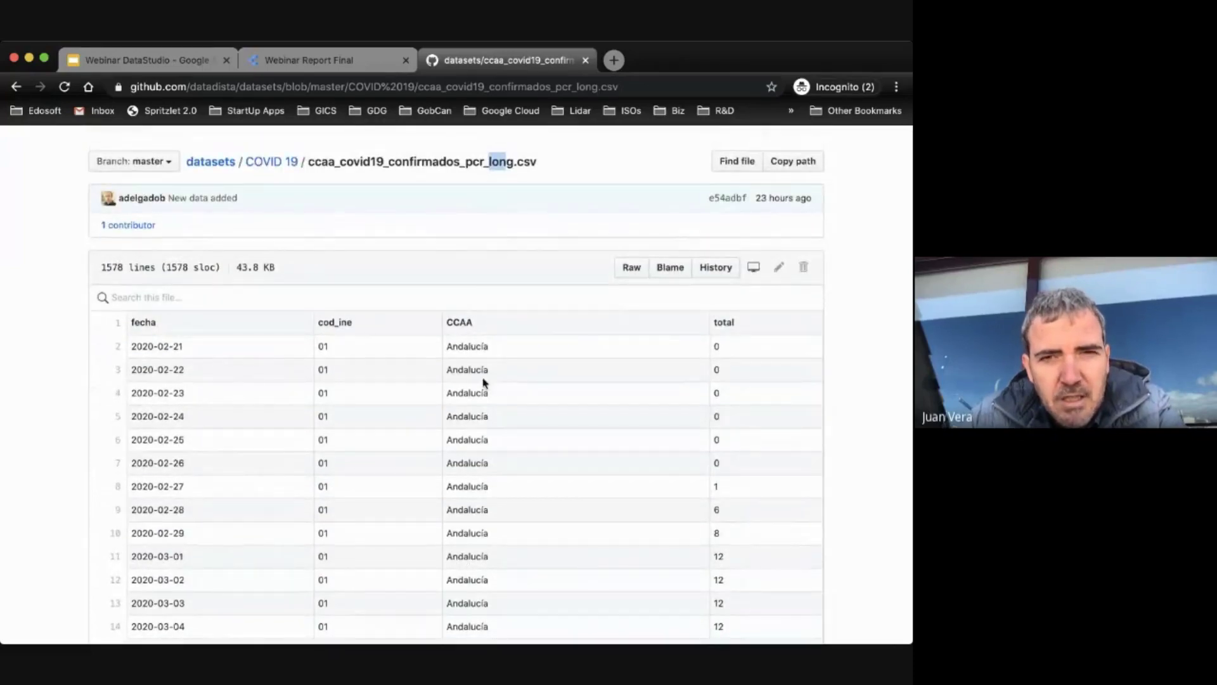
{"action": "left_click_drag", "start_coordinate": [133, 346], "coordinate": [306, 350]}
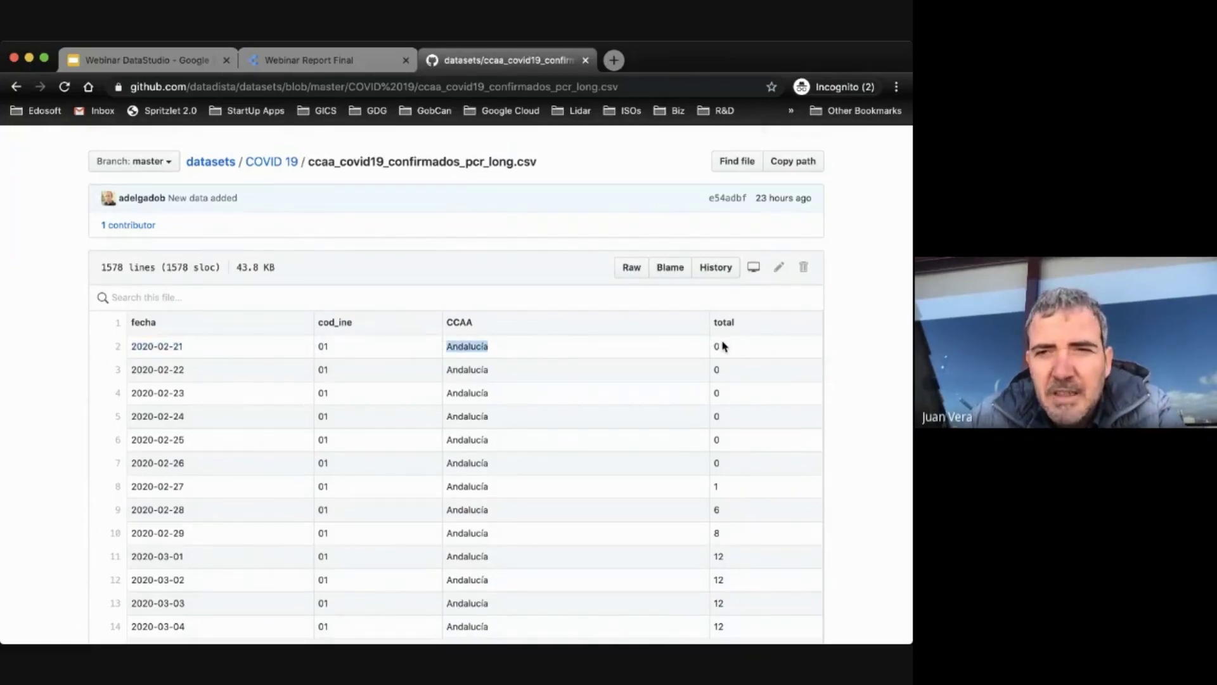
Step: Examine how the long table lists daily totals region by region, from Andalucía through Aragón to Asturias, and return to its beginning
{"action": "scroll", "coordinate": [723, 346], "scroll_direction": "down", "scroll_amount": 15}
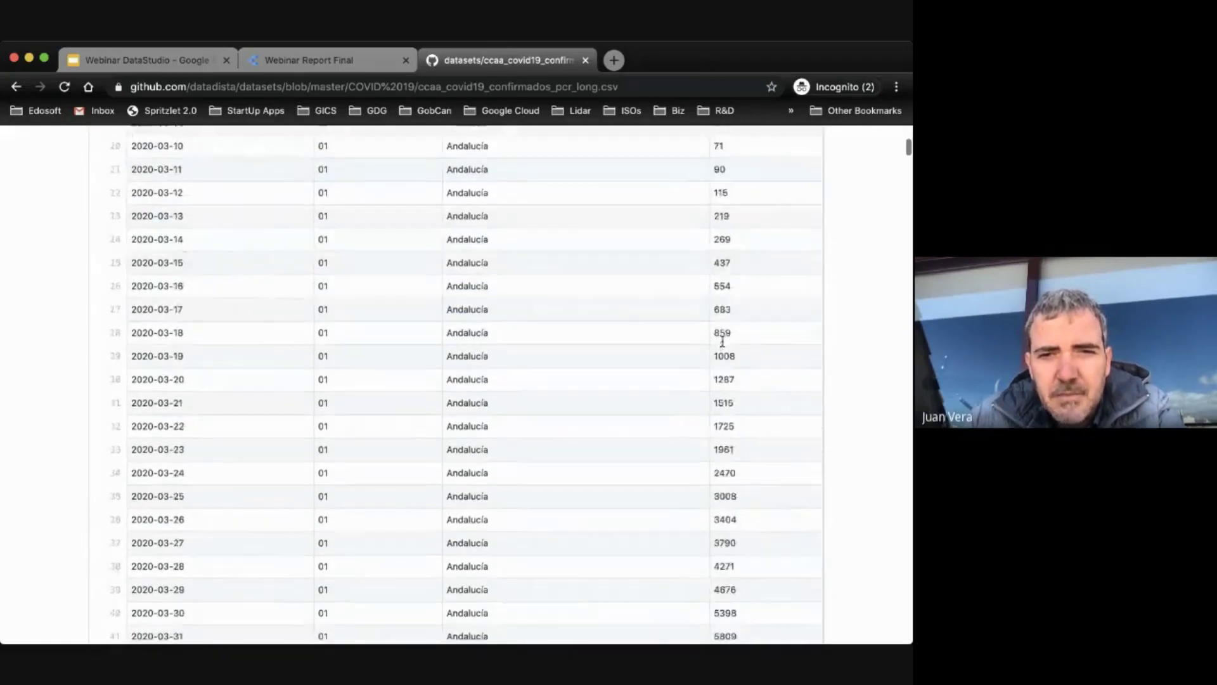
{"action": "scroll", "coordinate": [723, 342], "scroll_direction": "down", "scroll_amount": 20}
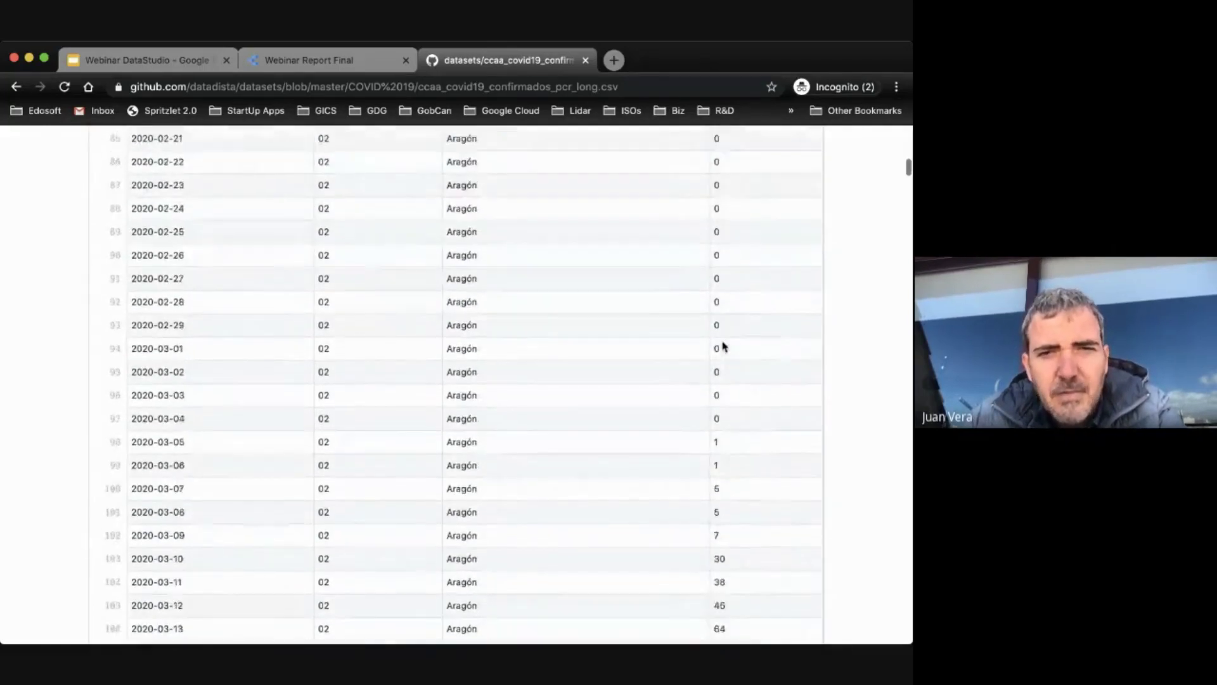
{"action": "scroll", "coordinate": [723, 346], "scroll_direction": "down", "scroll_amount": 20}
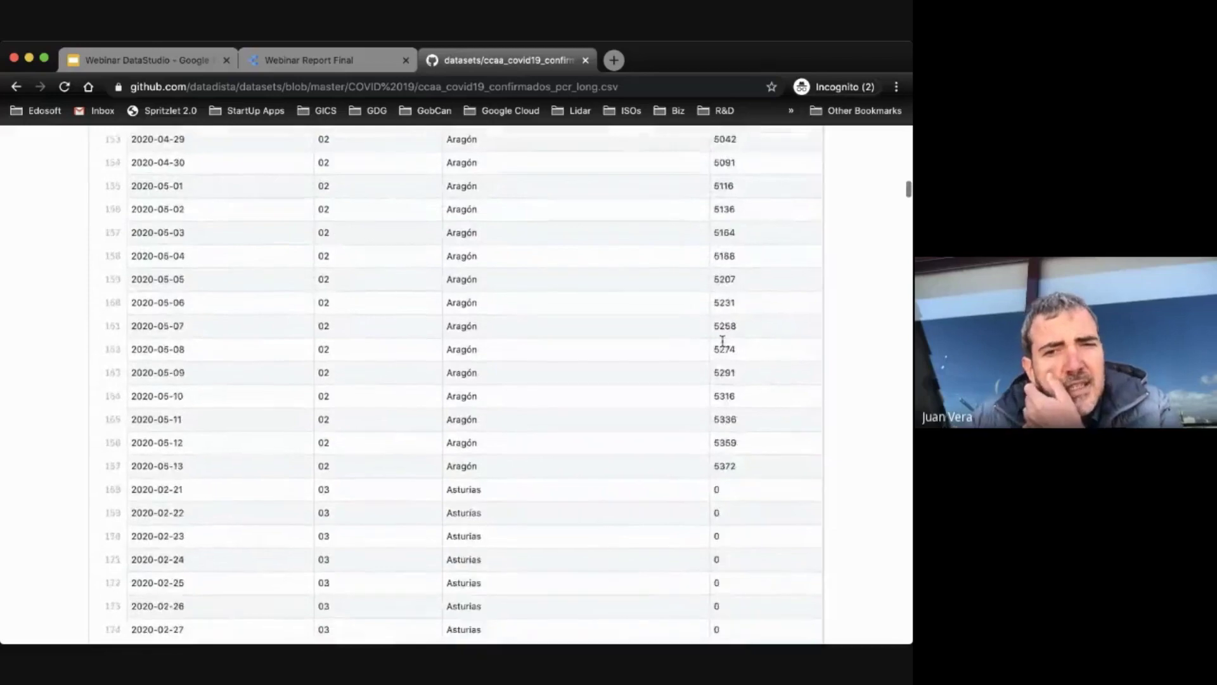
{"action": "scroll", "coordinate": [723, 346], "scroll_direction": "down", "scroll_amount": 20}
{"action": "scroll", "coordinate": [723, 346], "scroll_direction": "up", "scroll_amount": 18}
{"action": "scroll", "coordinate": [723, 347], "scroll_direction": "up", "scroll_amount": 20}
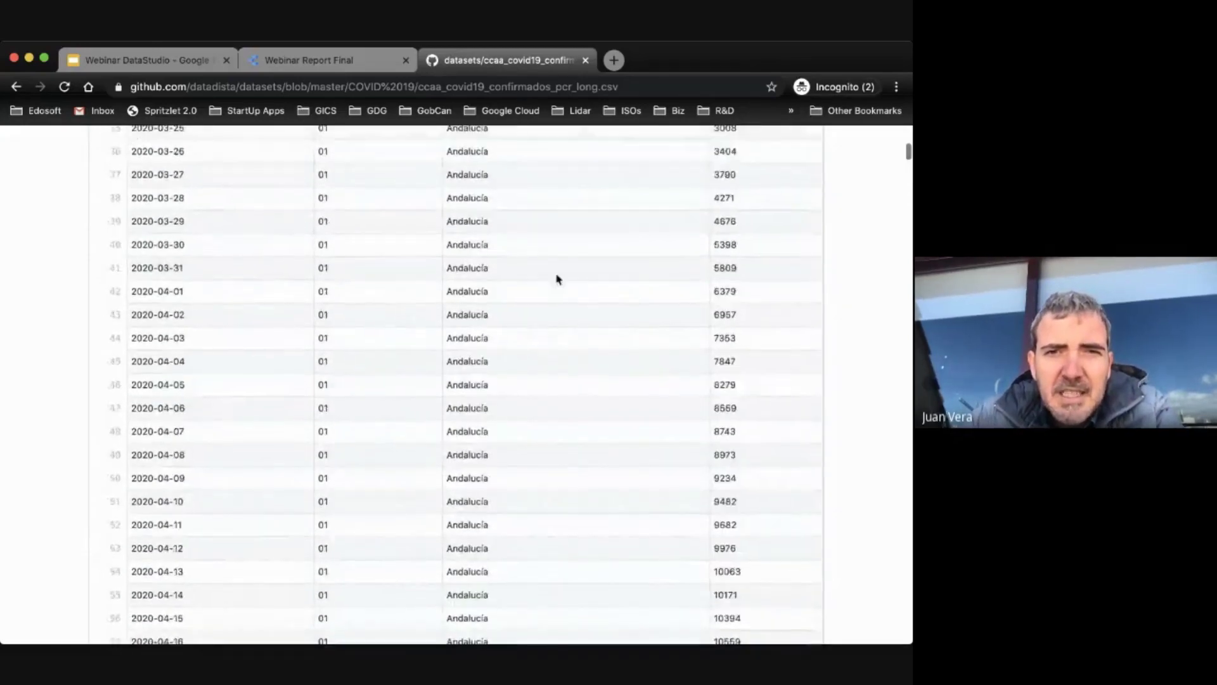
{"action": "scroll", "coordinate": [396, 249], "scroll_direction": "up", "scroll_amount": 15}
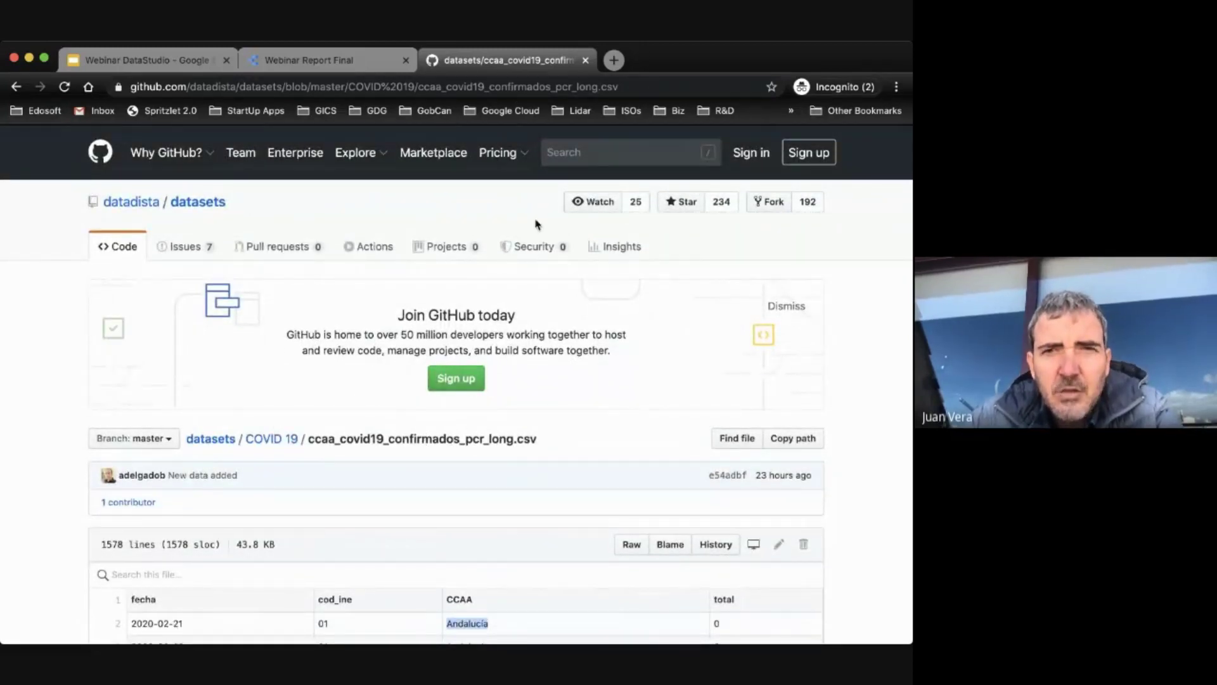
Step: Create a blank Google Sheets spreadsheet in a separate browser tab through the address sheets.new
{"action": "left_click", "coordinate": [614, 61]}
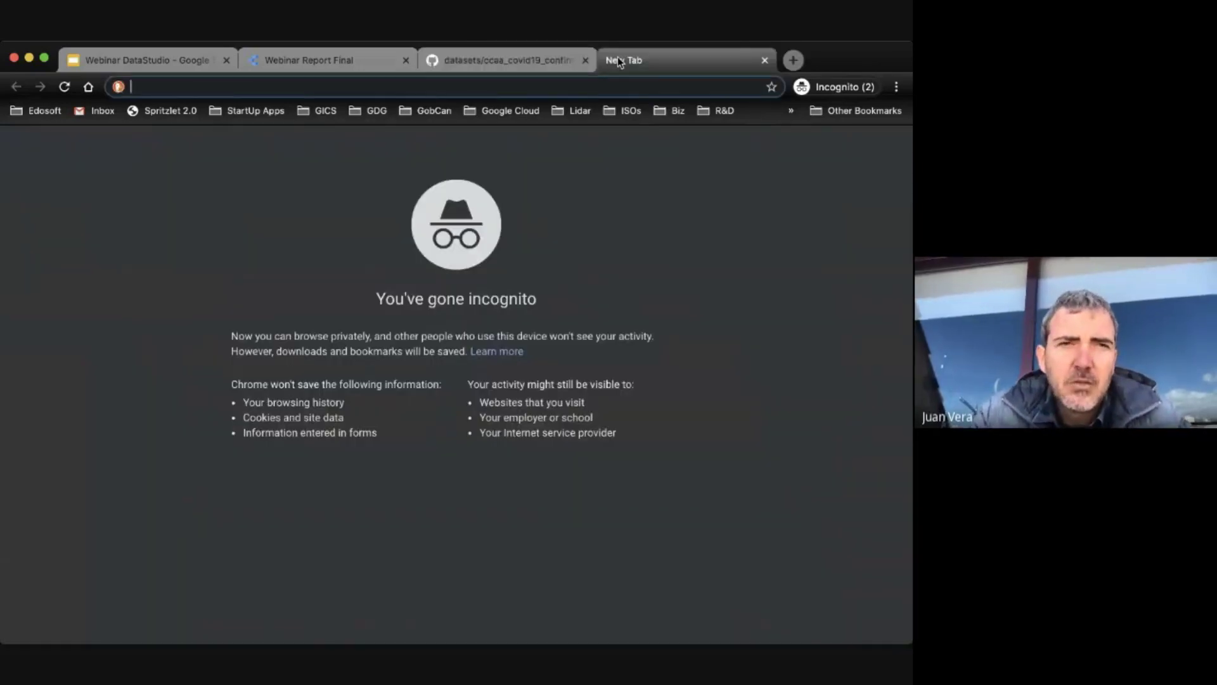
{"action": "type", "text": "sheets.ne"}
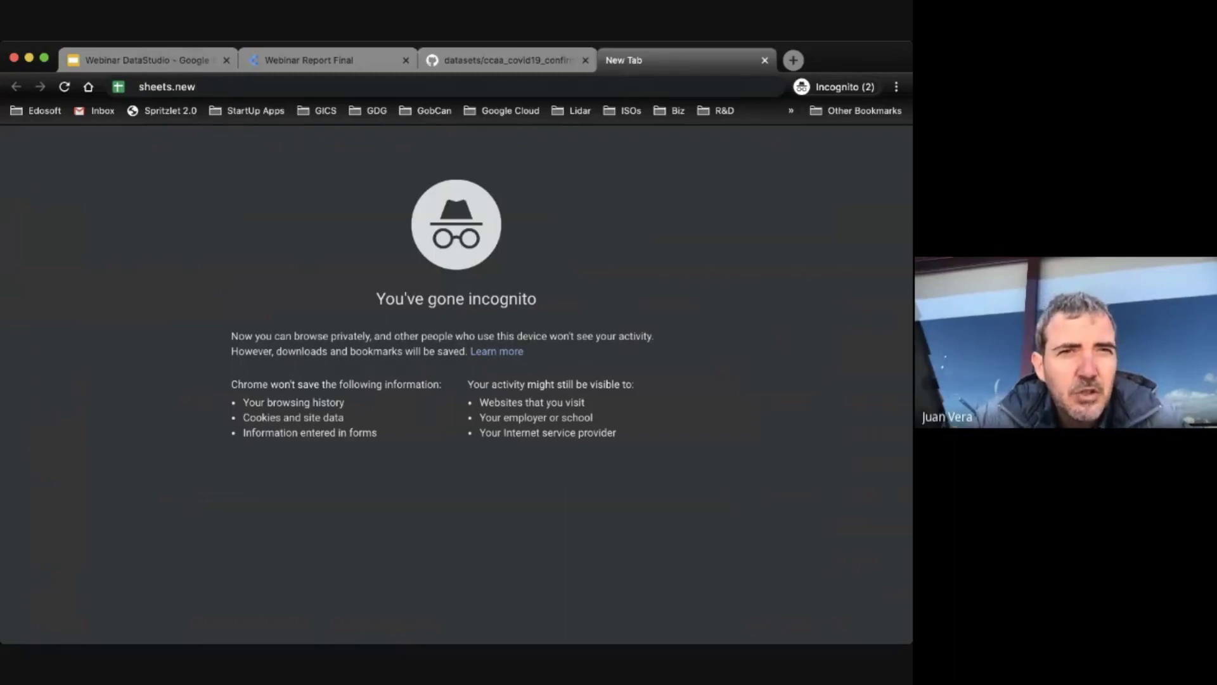
{"action": "type", "text": "w"}
{"action": "key", "text": "Return"}
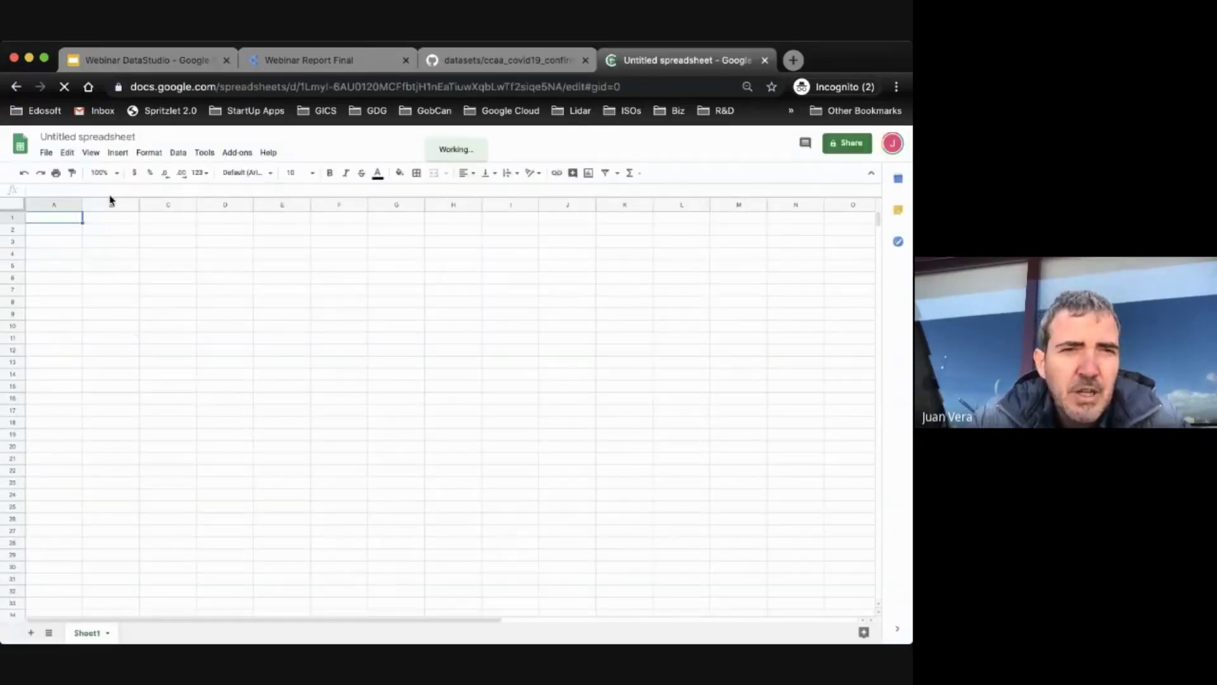
Step: Name the untitled spreadsheet "Datos COVID - Webminar"
{"action": "left_click", "coordinate": [94, 135]}
{"action": "type", "text": "Datos CO"}
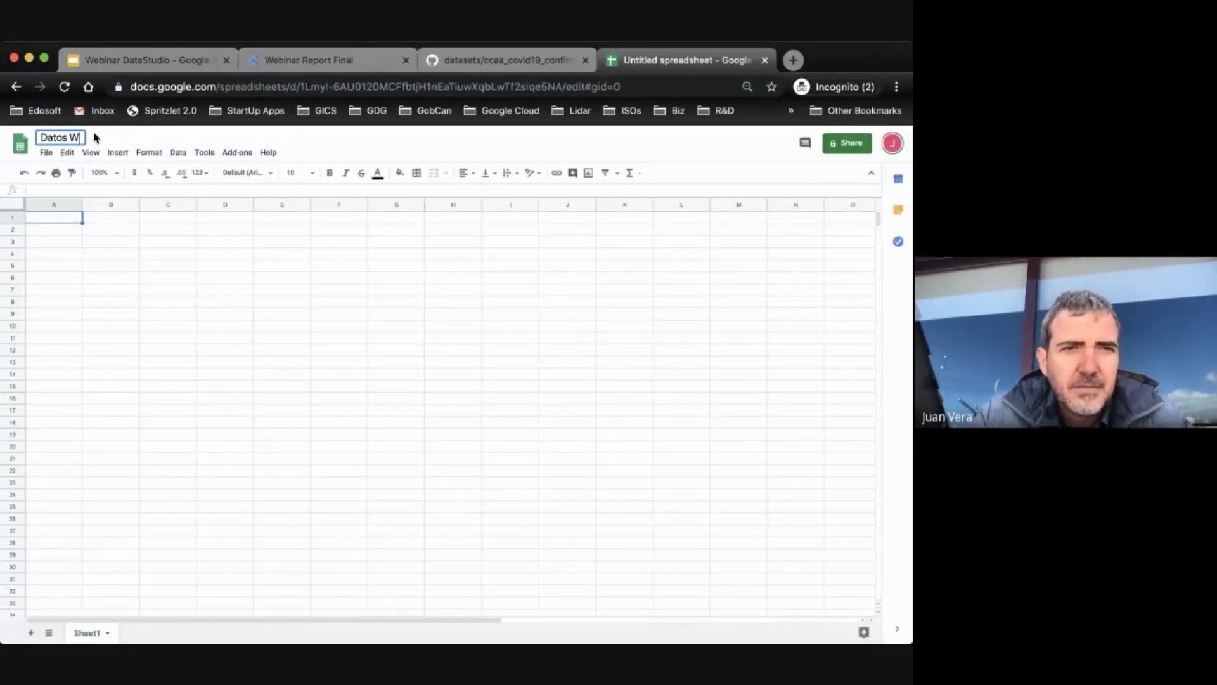
{"action": "type", "text": "VID - Wb"}
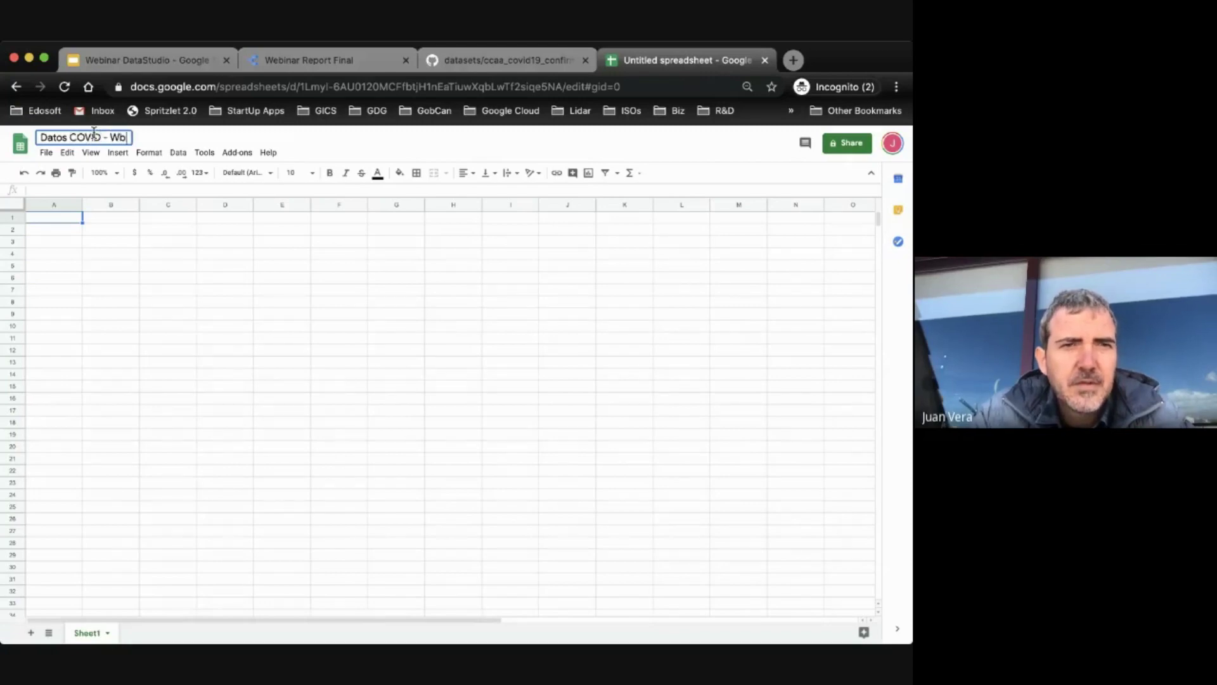
{"action": "key", "text": "BackSpace"}
{"action": "type", "text": "ebminar"}
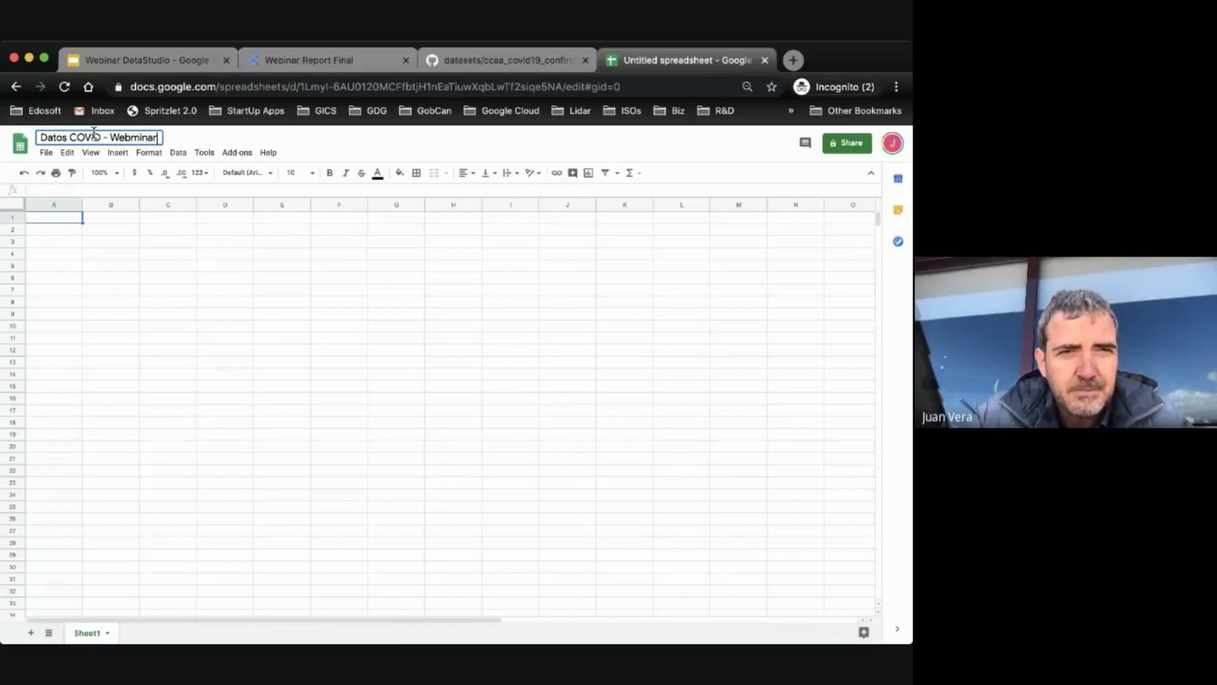
{"action": "key", "text": "Return"}
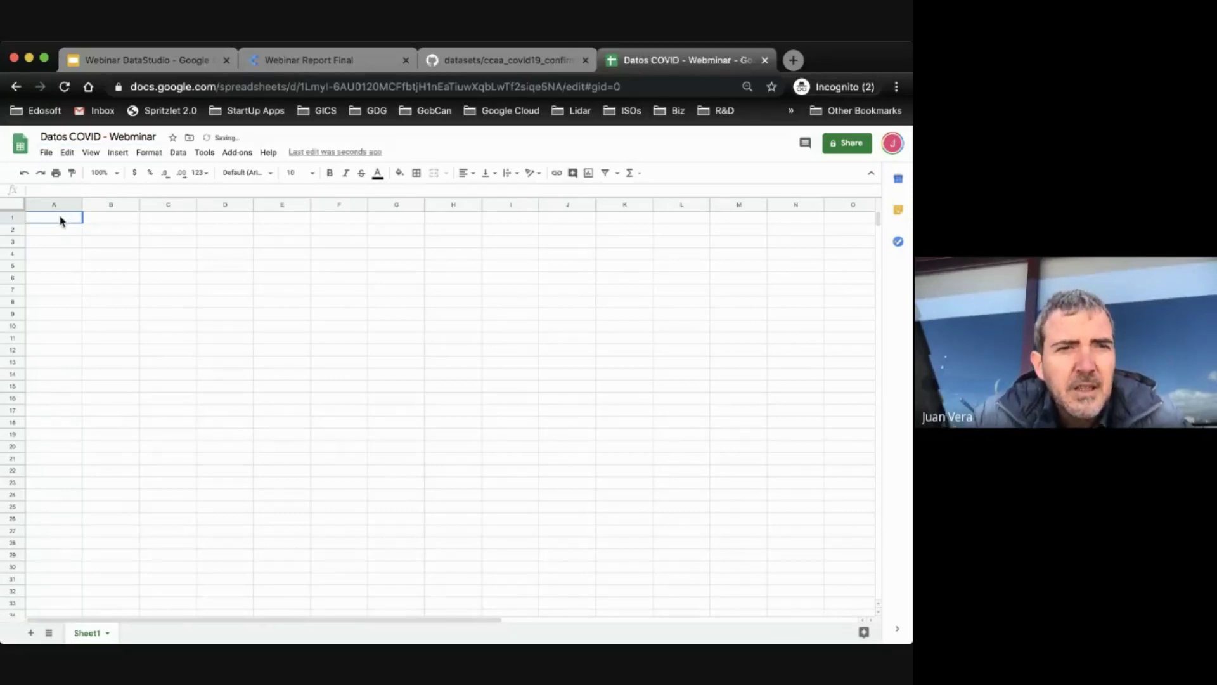
Step: Start a formula in cell A1, review the suggested IMPORT functions down to IMPORTRANGE, and choose IMPORTDATA
{"action": "left_click", "coordinate": [85, 189]}
{"action": "type", "text": "="}
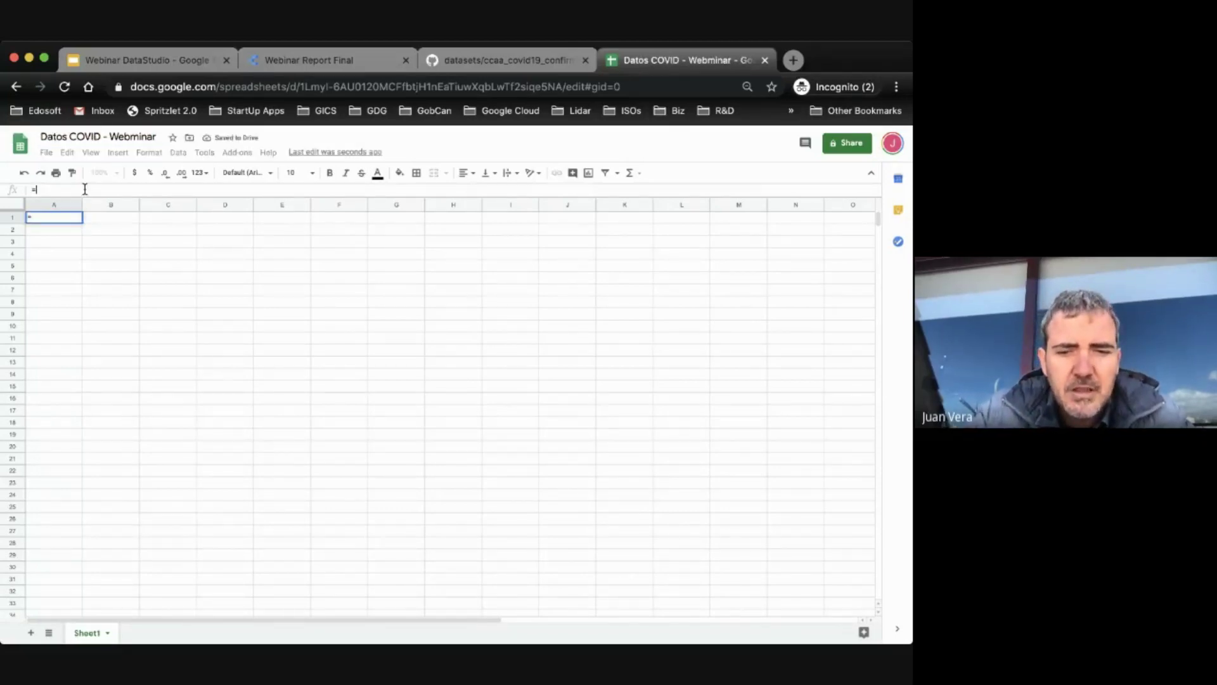
{"action": "type", "text": "IMPORT"}
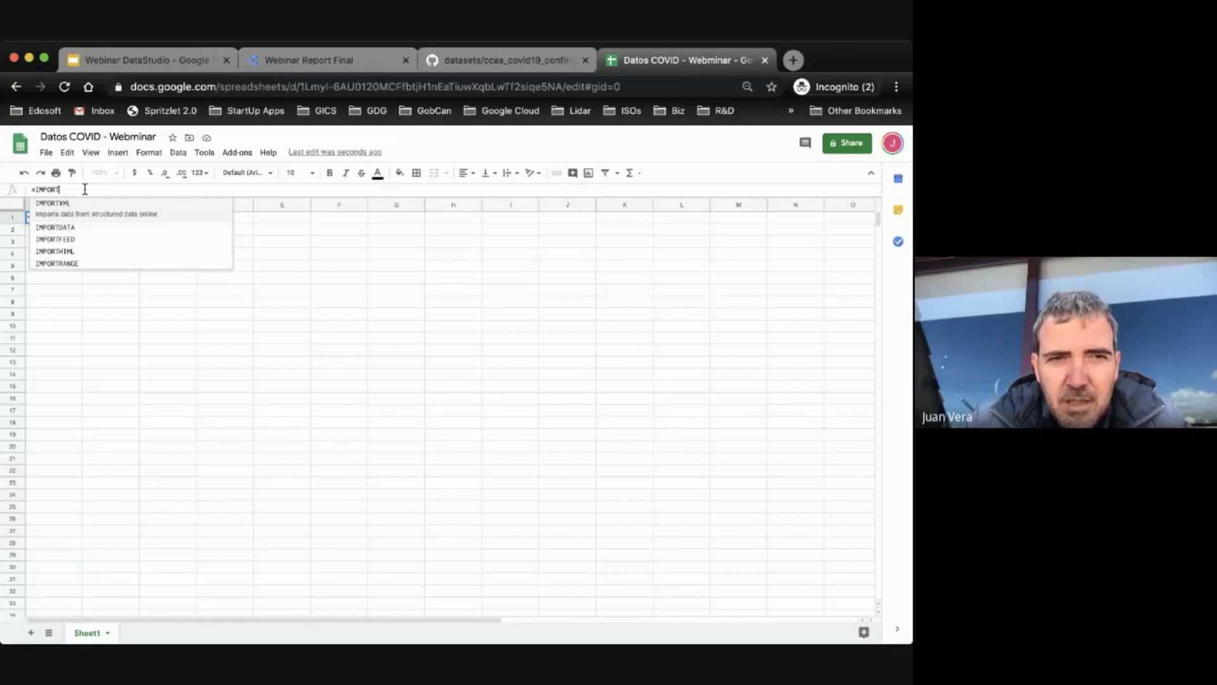
{"action": "key", "text": "Down"}
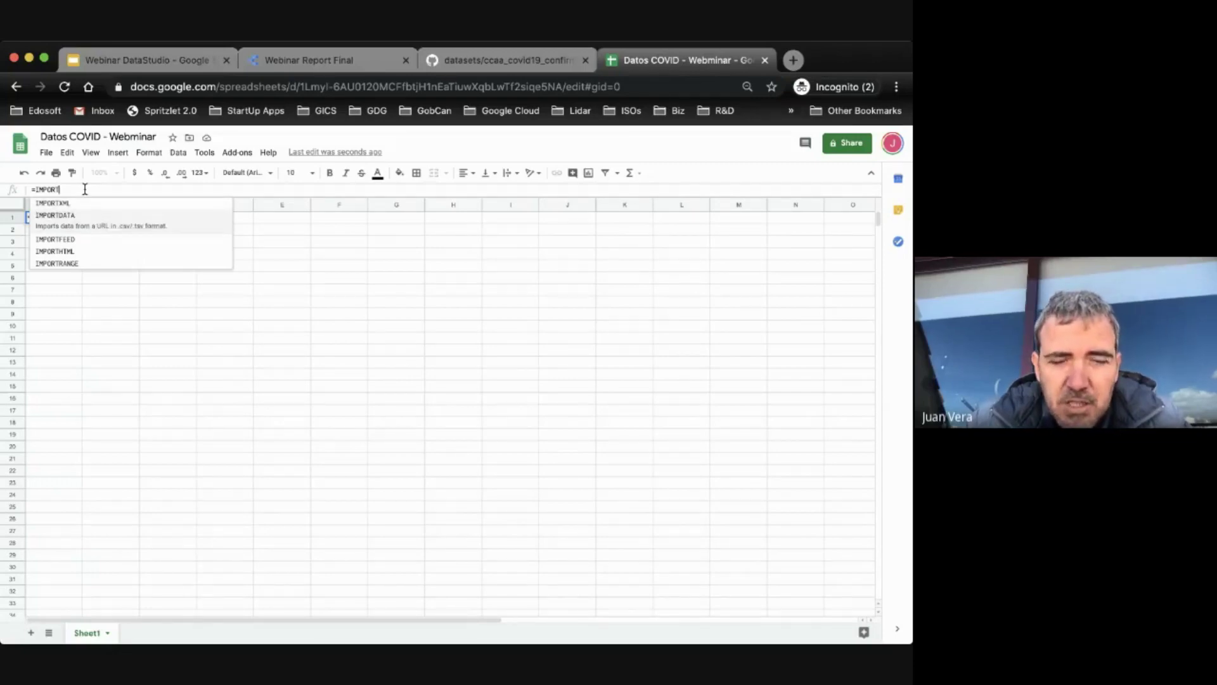
{"action": "key", "text": "Down"}
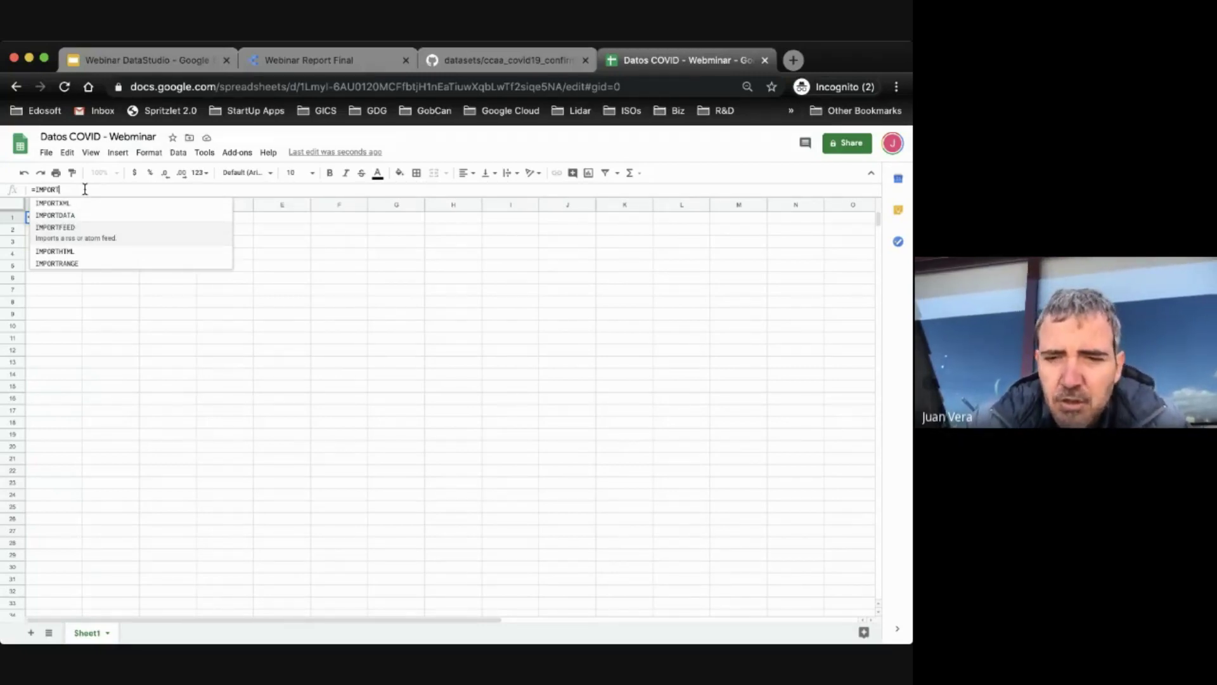
{"action": "key", "text": "Down"}
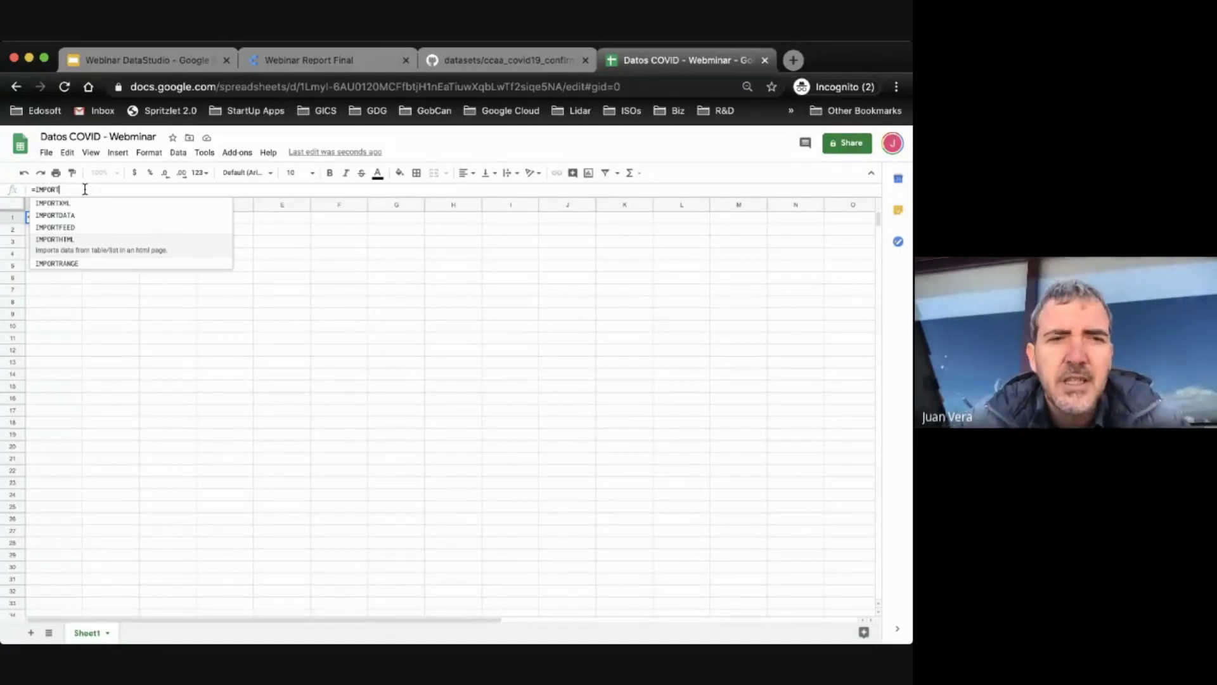
{"action": "key", "text": "Down"}
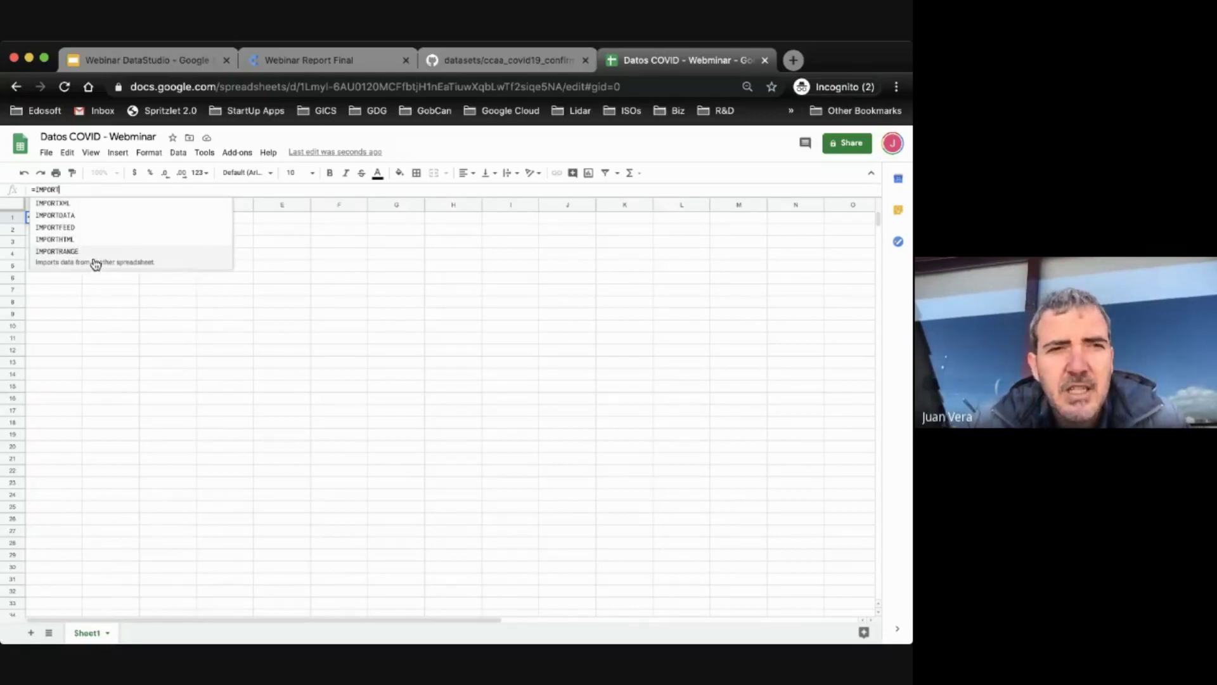
{"action": "left_click", "coordinate": [98, 219]}
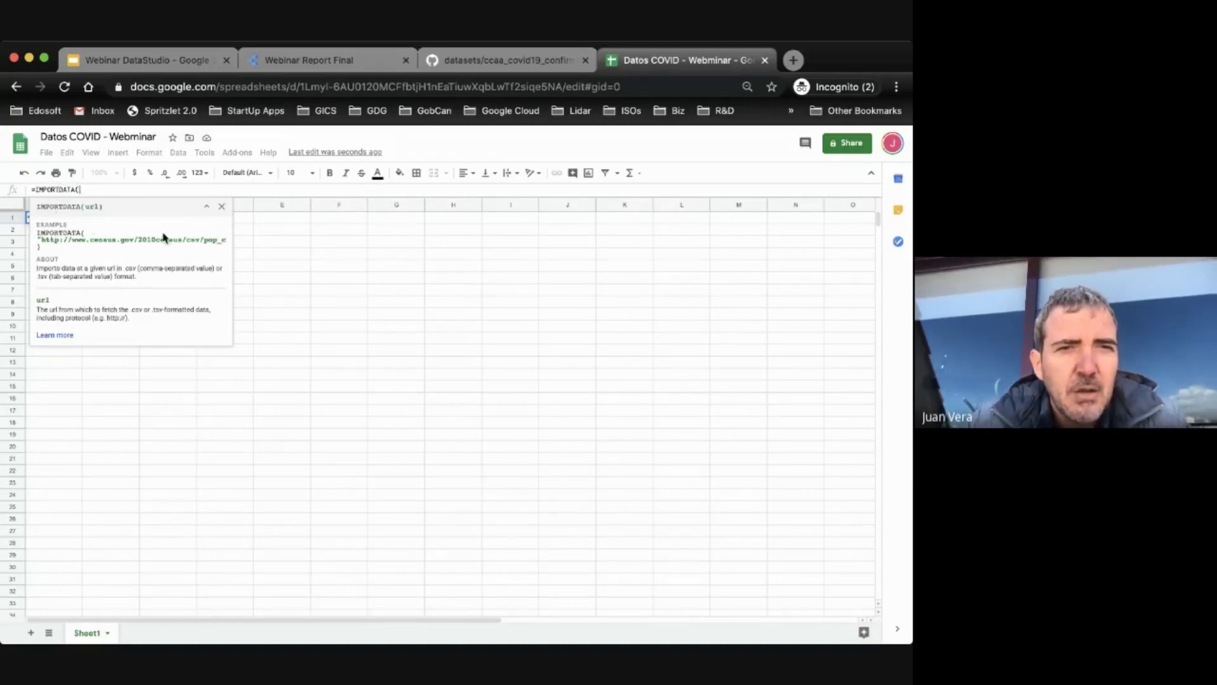
Step: Complete the IMPORTDATA formula in A1 with the quoted GitHub page address of ccaa_covid19_confirmados_pcr_long.csv
{"action": "left_click", "coordinate": [480, 58]}
{"action": "left_click", "coordinate": [222, 87]}
{"action": "key", "text": "ctrl+c"}
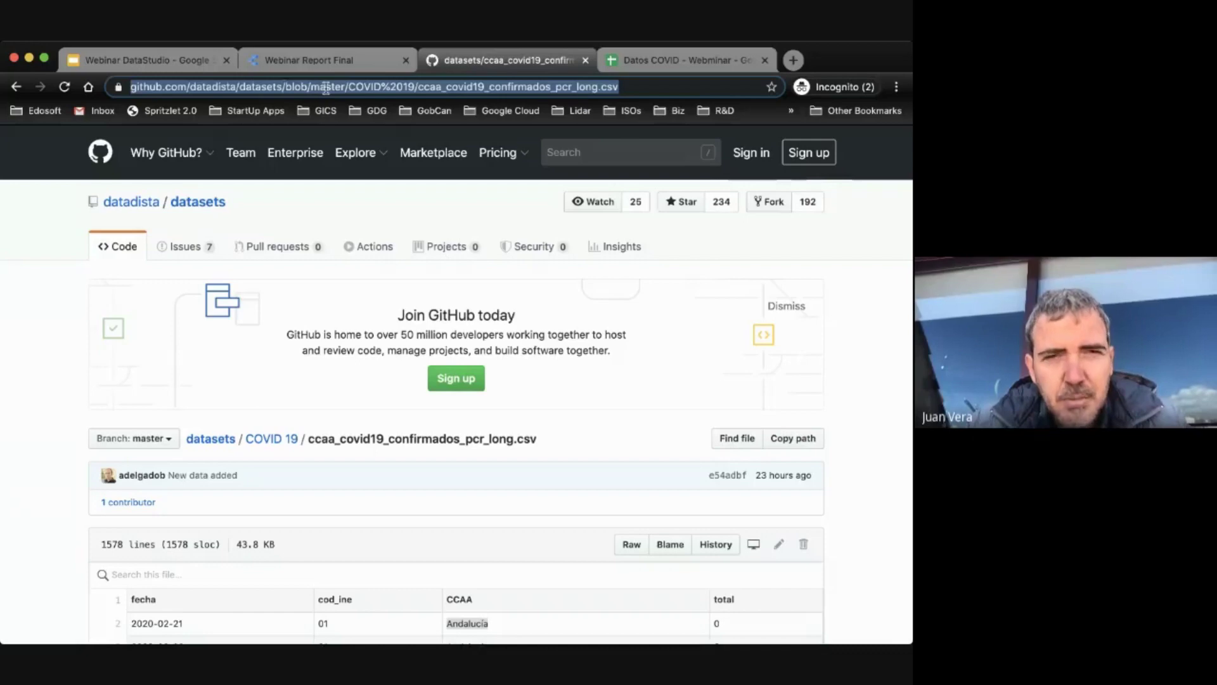
{"action": "left_click", "coordinate": [669, 60]}
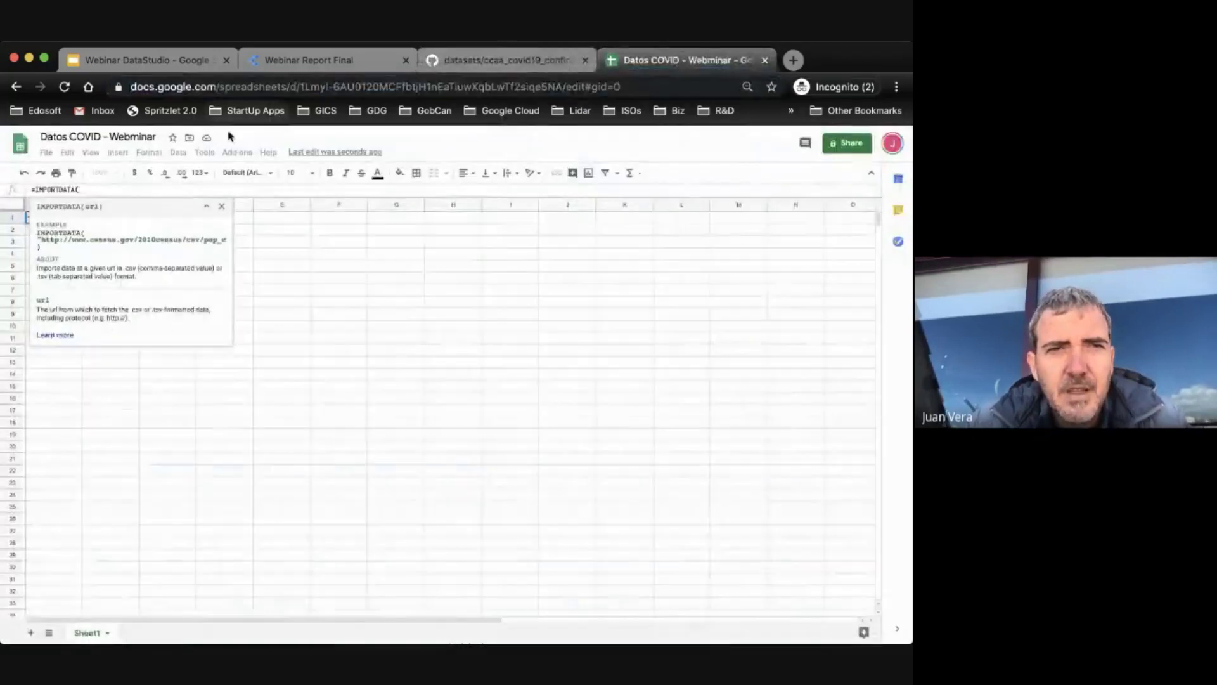
{"action": "type", "text": "\""}
{"action": "key", "text": "ctrl+v"}
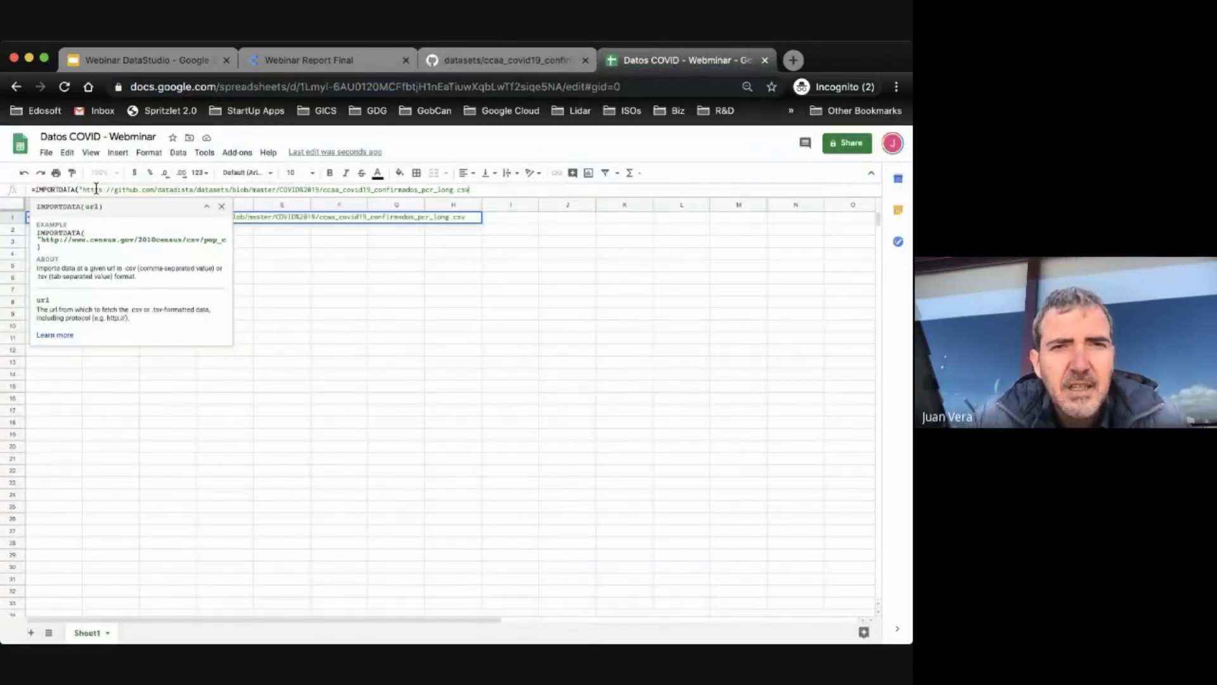
{"action": "type", "text": ")"}
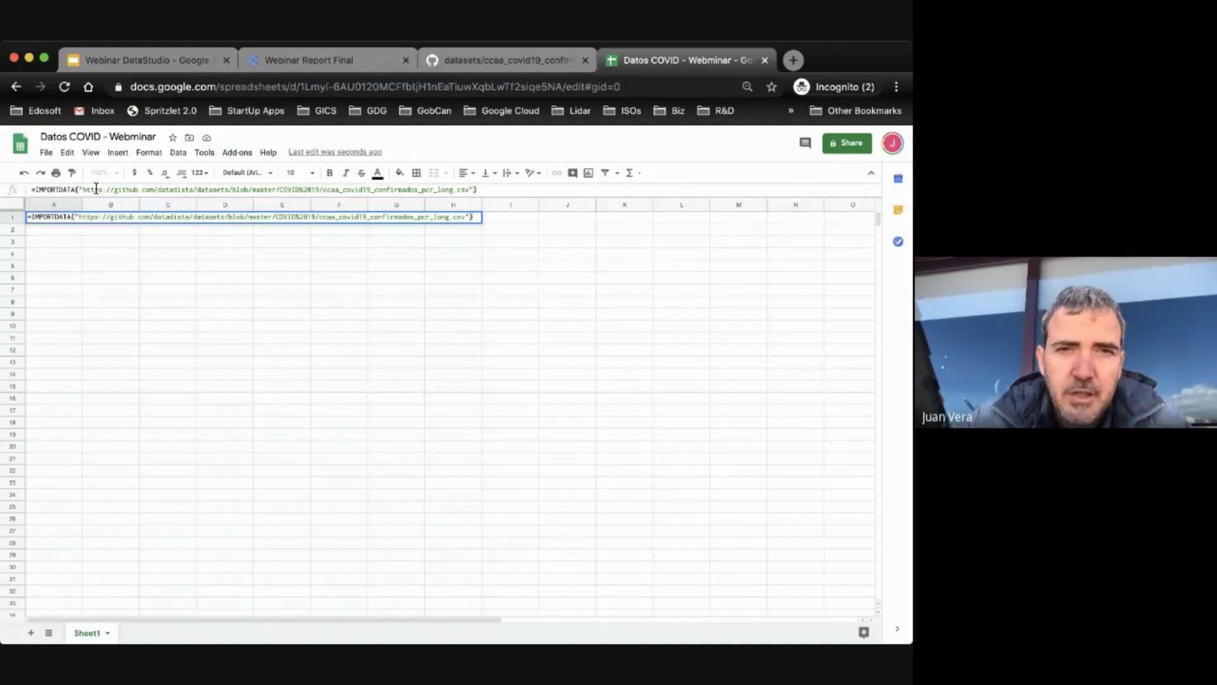
{"action": "key", "text": "Return"}
{"action": "left_click", "coordinate": [63, 222]}
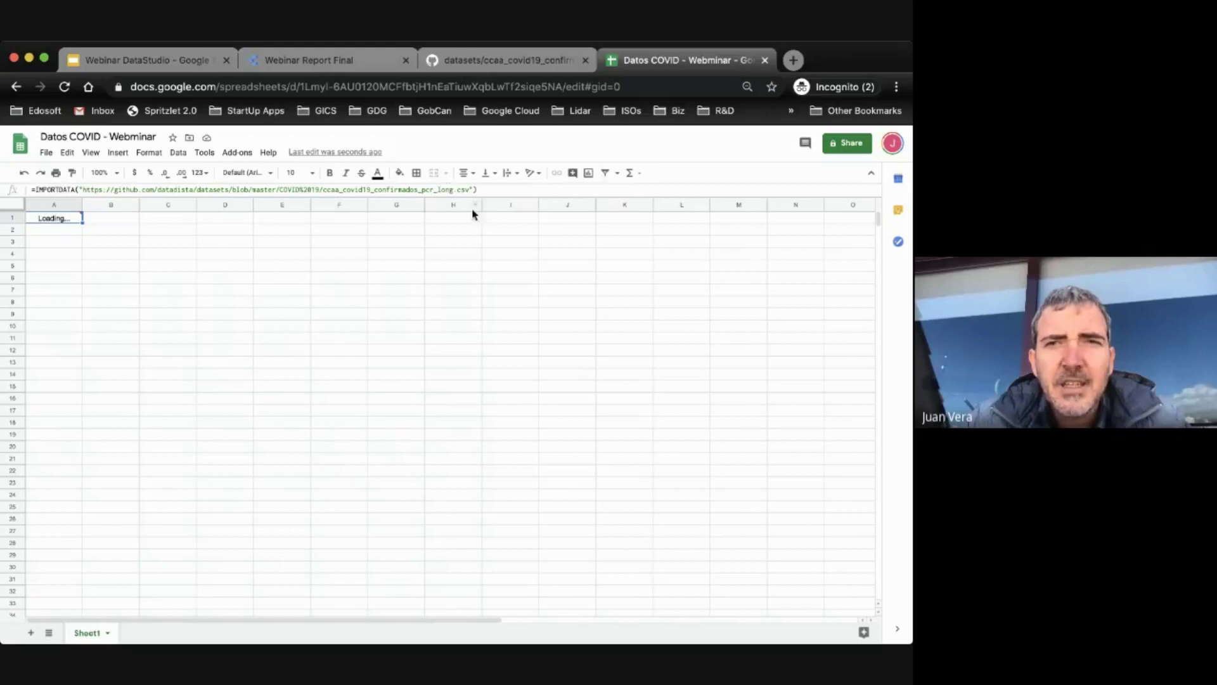
Step: Look back at the long CSV table on its GitHub page and return to the spreadsheet
{"action": "left_click", "coordinate": [514, 65]}
{"action": "scroll", "coordinate": [392, 393], "scroll_direction": "down", "scroll_amount": 10}
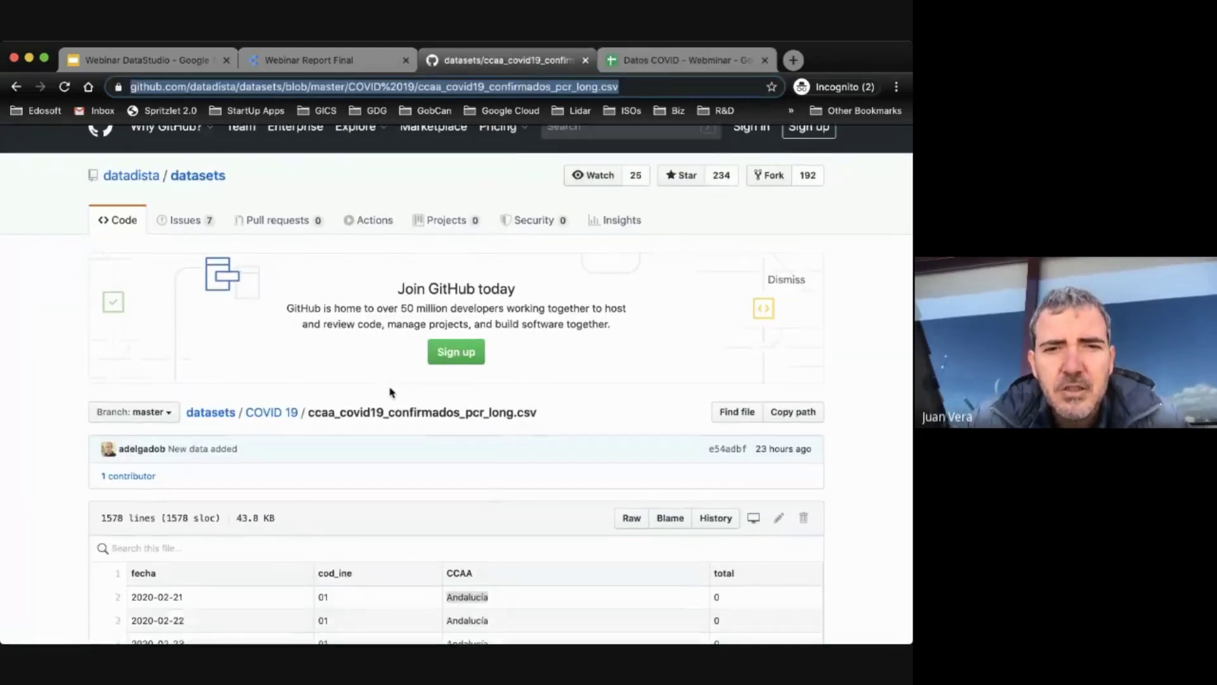
{"action": "scroll", "coordinate": [392, 393], "scroll_direction": "up", "scroll_amount": 10}
{"action": "left_click", "coordinate": [678, 59]}
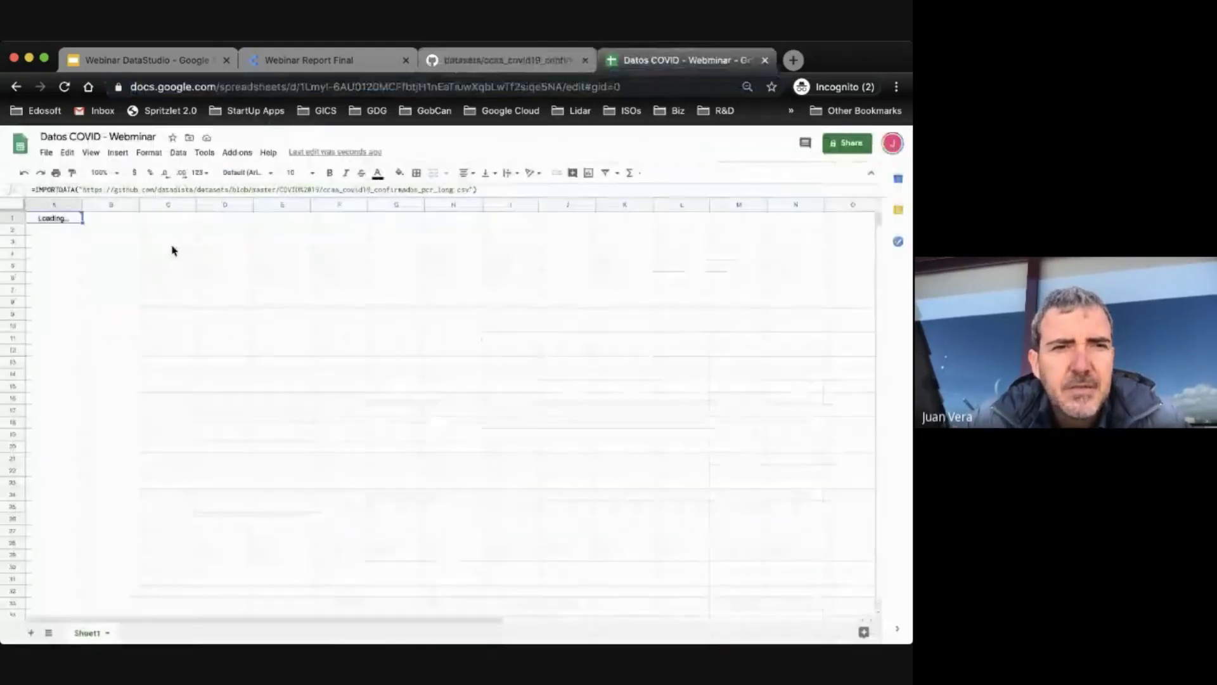
Step: Examine the imported lines in column A from row 7 to row 21 and the import formula in A1
{"action": "left_click", "coordinate": [55, 287]}
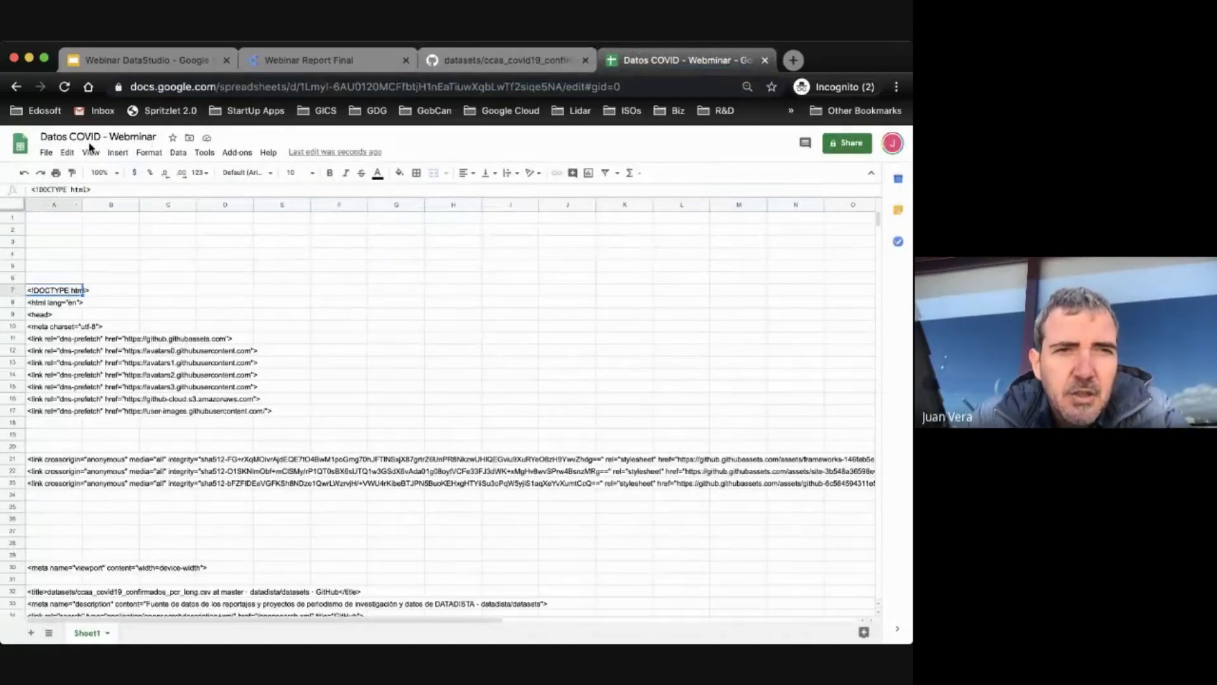
{"action": "left_click", "coordinate": [48, 306]}
{"action": "left_click", "coordinate": [49, 317]}
{"action": "left_click", "coordinate": [55, 329]}
{"action": "left_click", "coordinate": [56, 340]}
{"action": "left_click", "coordinate": [55, 353]}
{"action": "left_click", "coordinate": [56, 400]}
{"action": "left_click", "coordinate": [55, 423]}
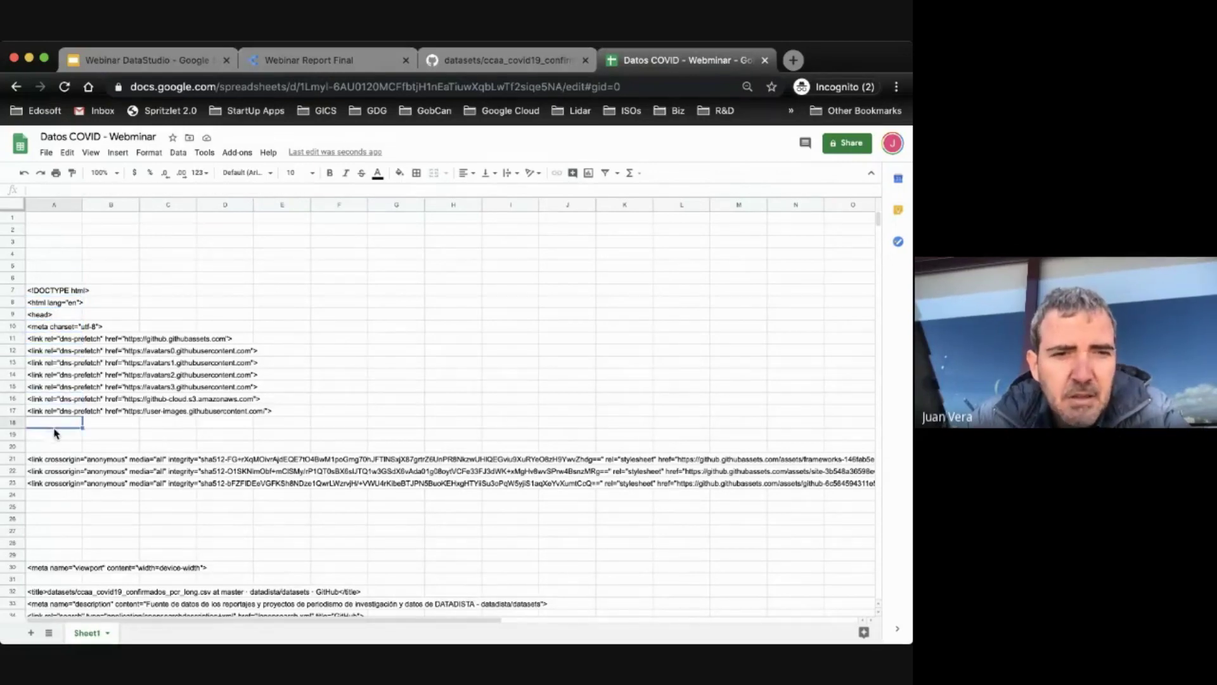
{"action": "left_click", "coordinate": [53, 460]}
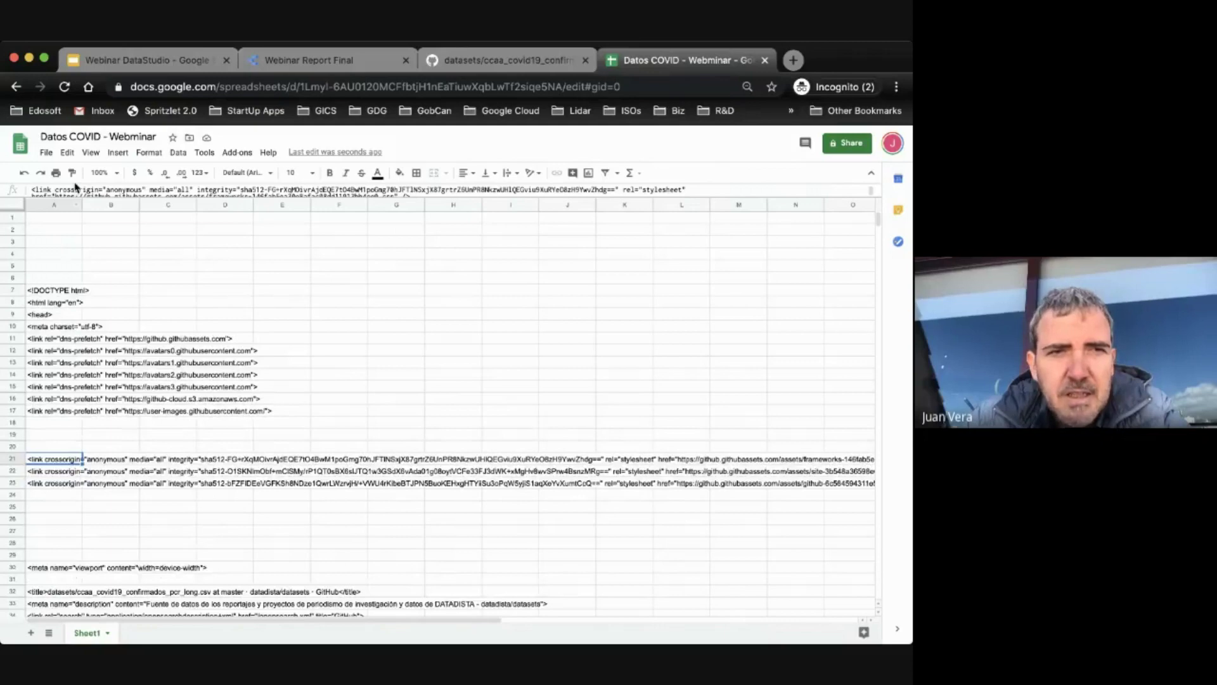
{"action": "left_click", "coordinate": [52, 220]}
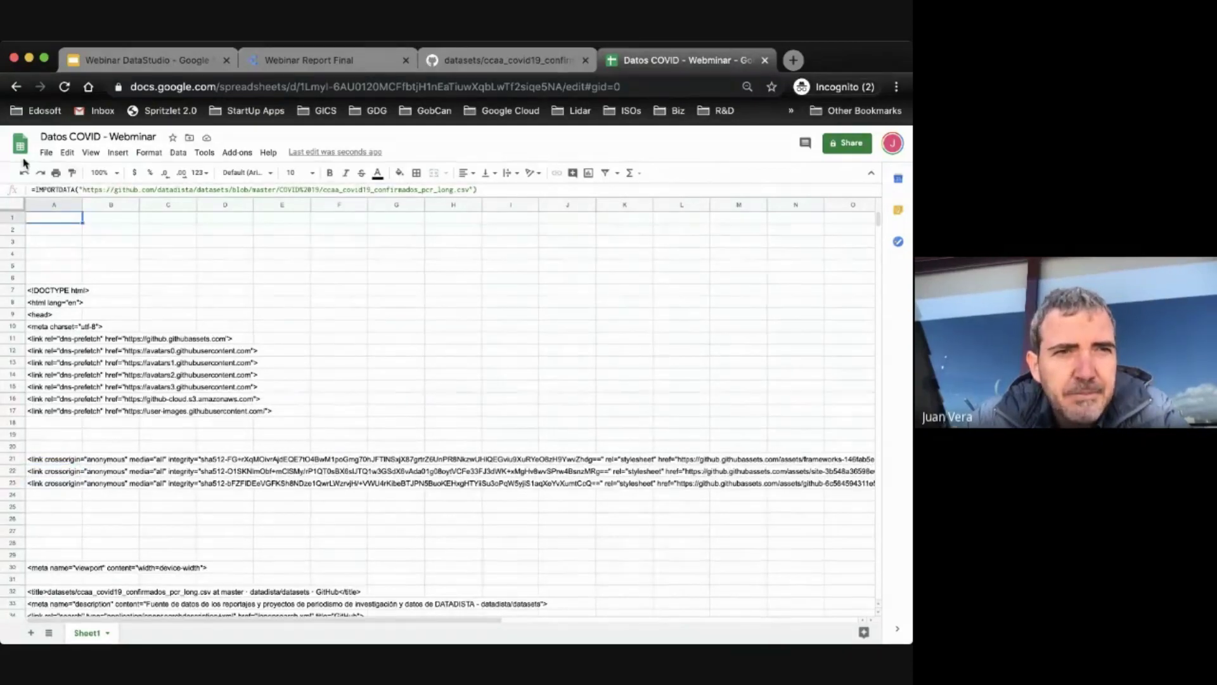
{"action": "key", "text": "super+Tab"}
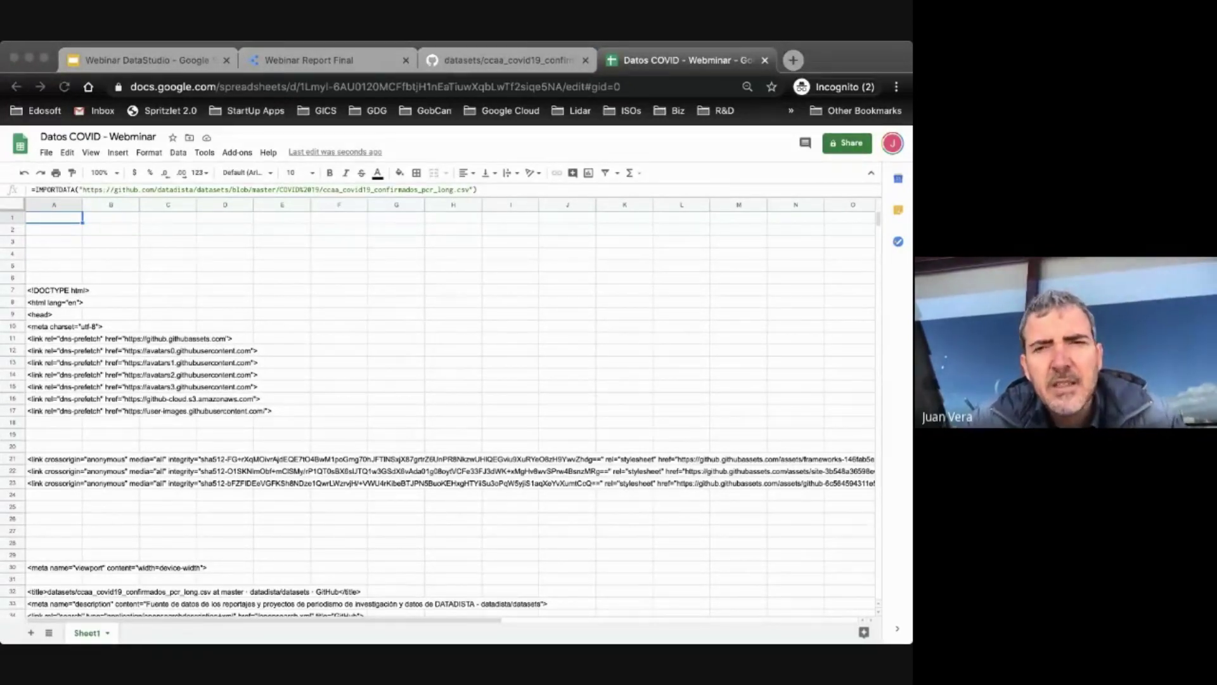
{"action": "left_click", "coordinate": [833, 255]}
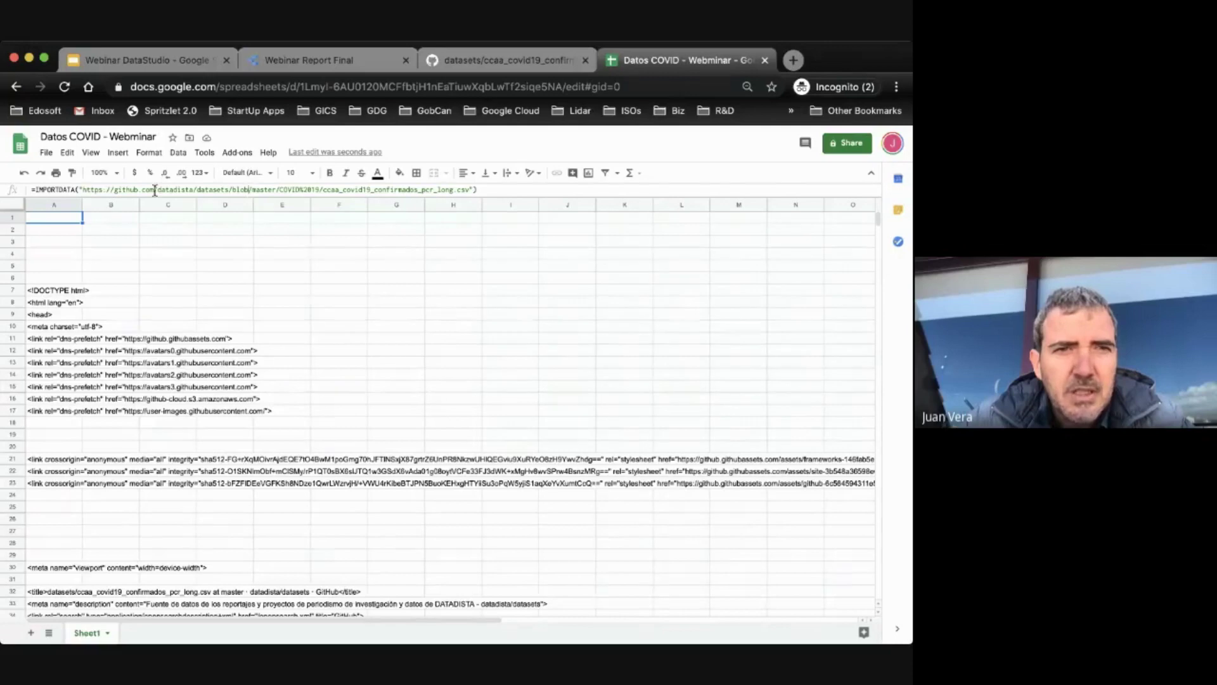
{"action": "left_click", "coordinate": [85, 192]}
{"action": "left_click_drag", "start_coordinate": [83, 190], "coordinate": [247, 185]}
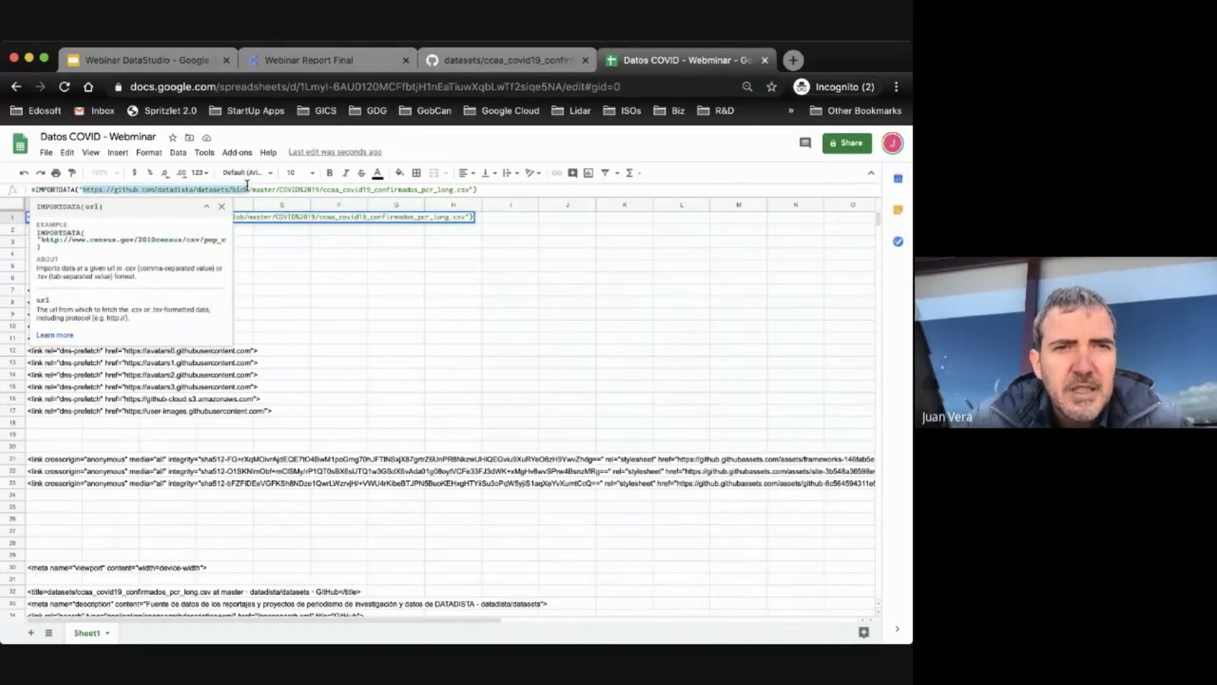
{"action": "type", "text": "https://raw.githubusercontent.com/datadista/datasets"}
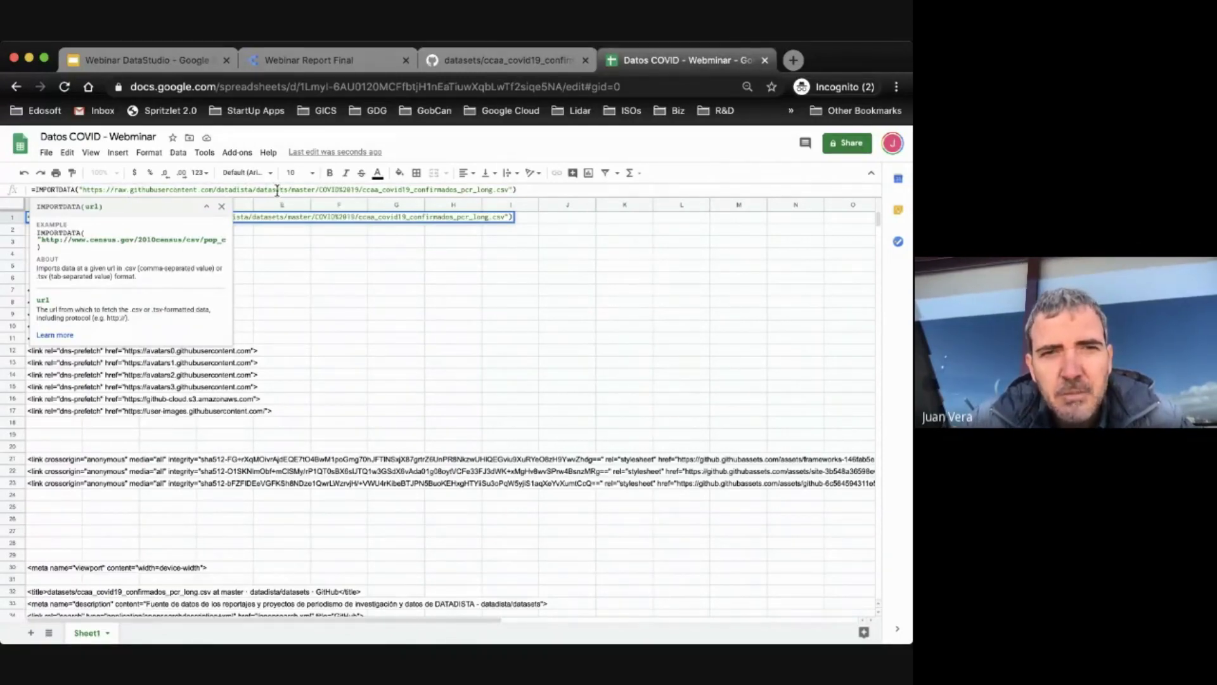
{"action": "key", "text": "Return"}
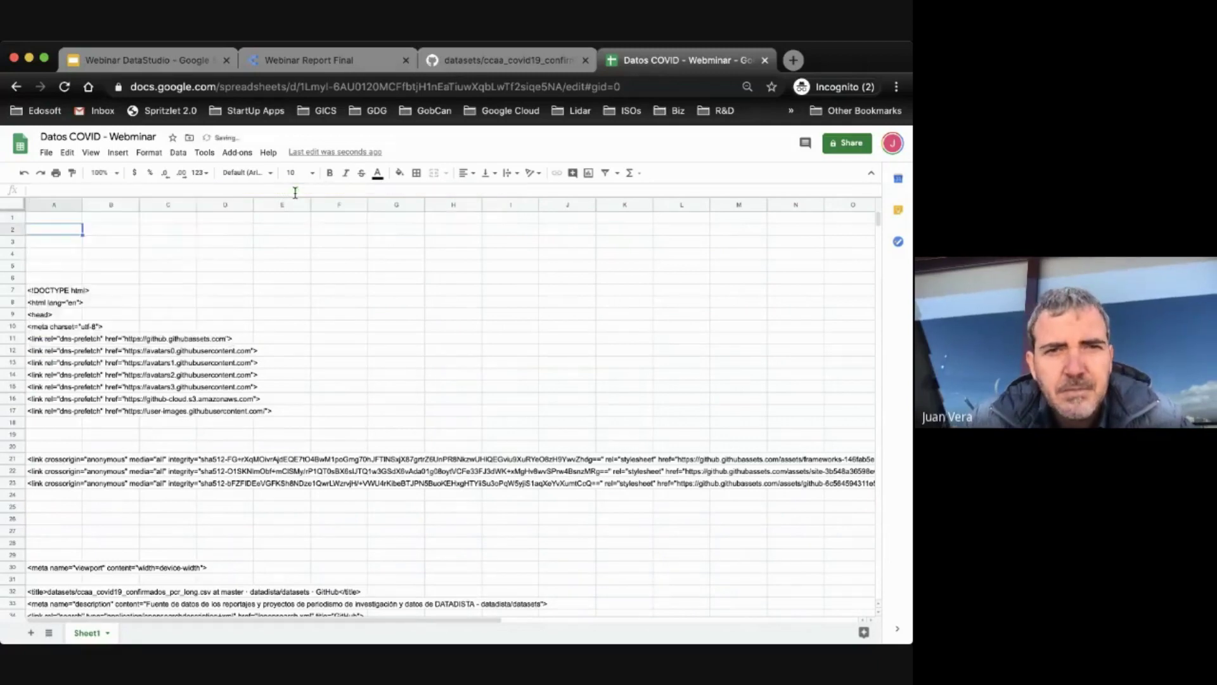
Step: Compare the imported fecha, cod_ine, CCAA and total columns with the GitHub table, checking the formula in A1 and the first date in A2
{"action": "mouse_move", "coordinate": [63, 220]}
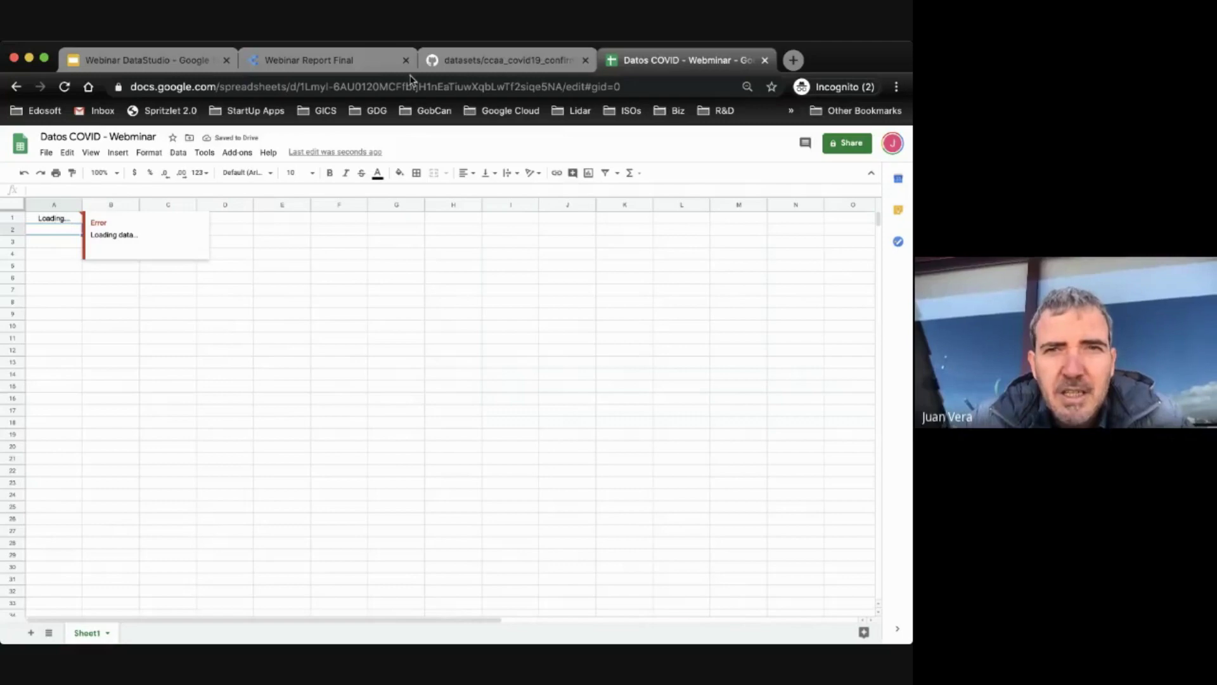
{"action": "left_click", "coordinate": [478, 60]}
{"action": "left_click_drag", "start_coordinate": [140, 312], "coordinate": [232, 409]}
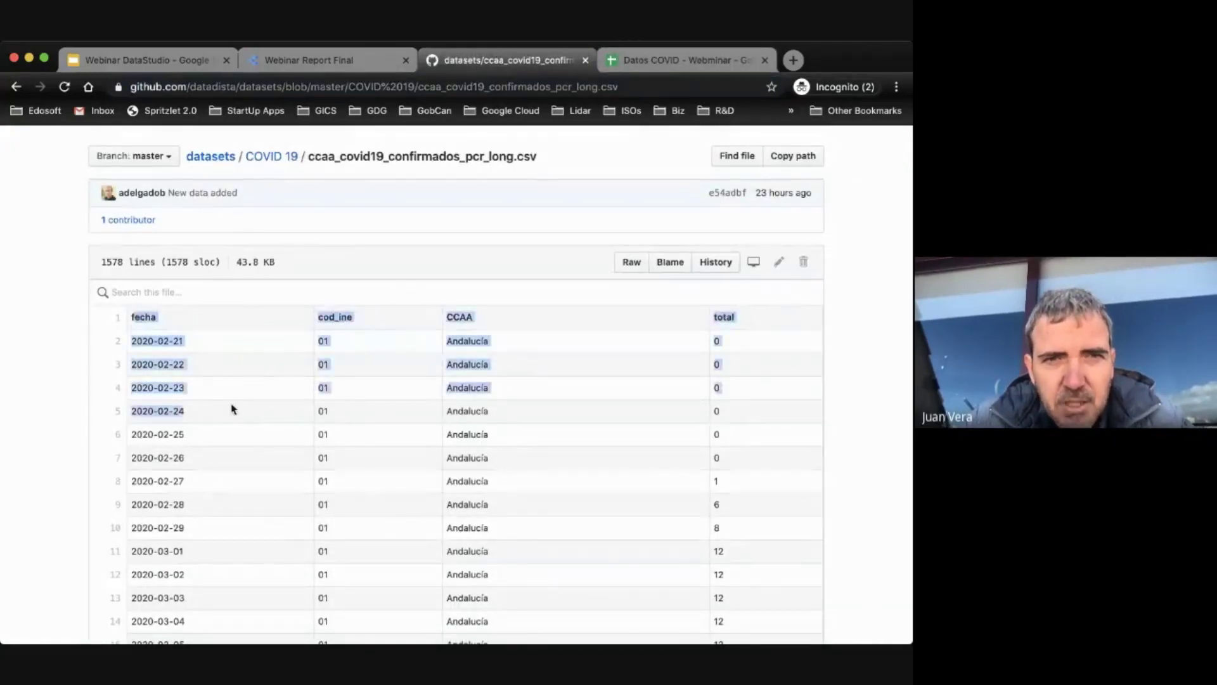
{"action": "left_click", "coordinate": [655, 56]}
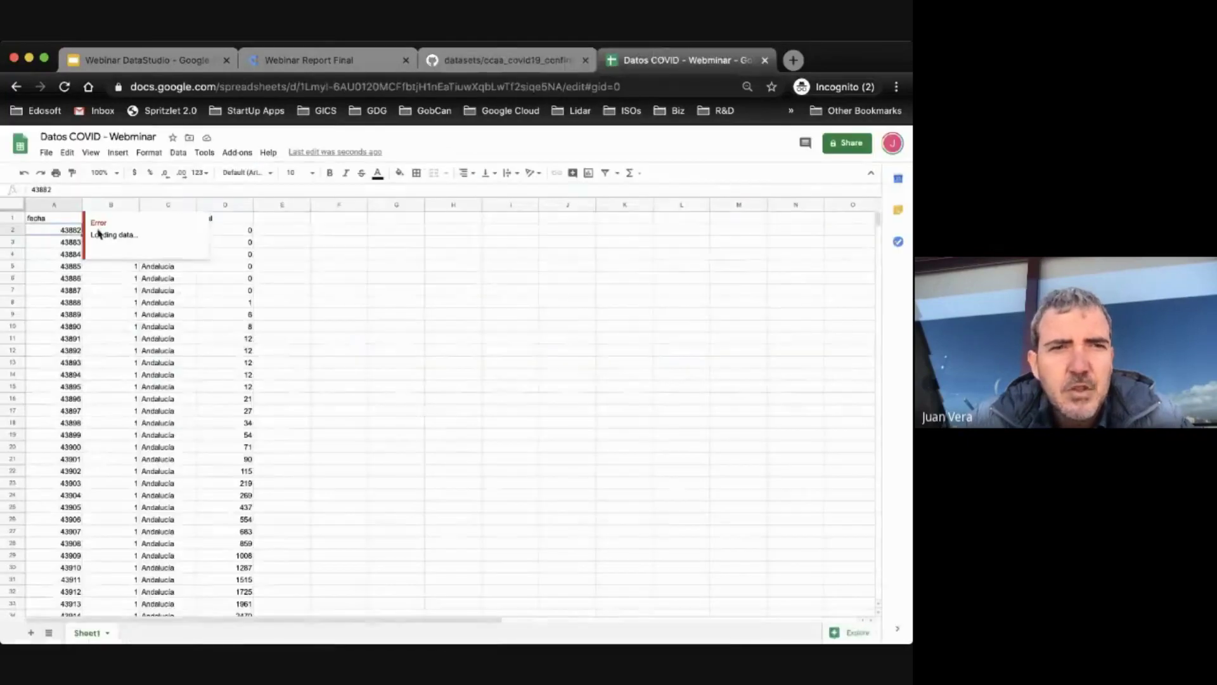
{"action": "key", "text": "Up"}
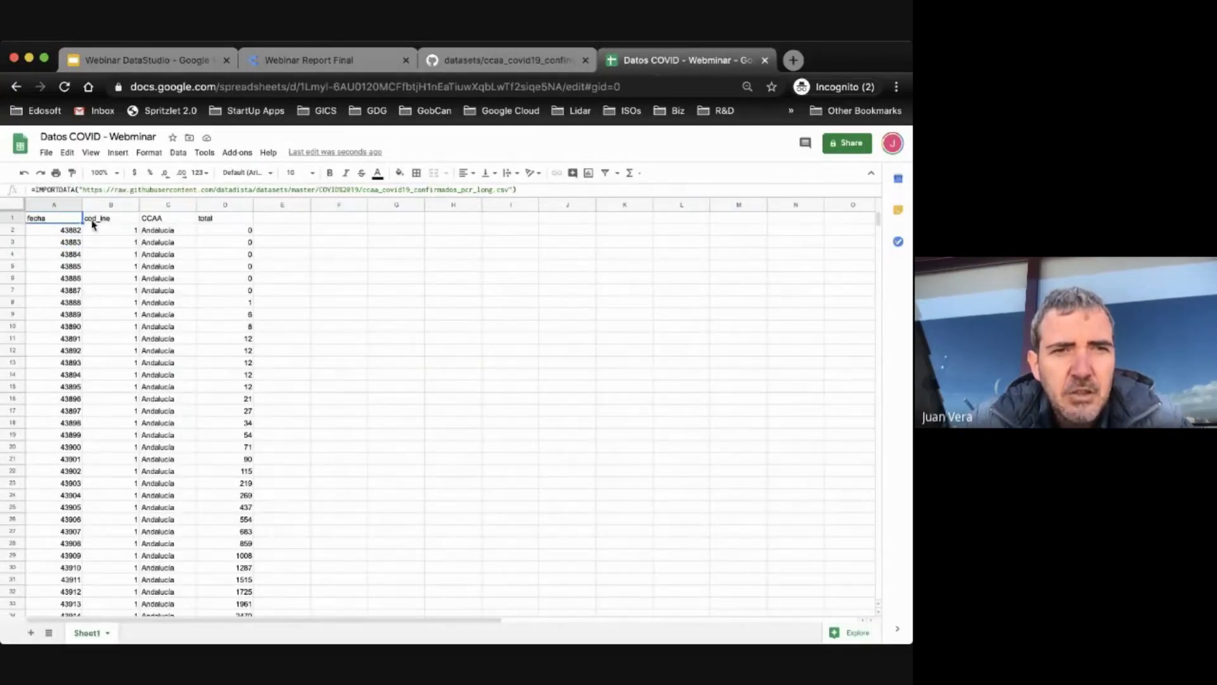
{"action": "left_click", "coordinate": [63, 233]}
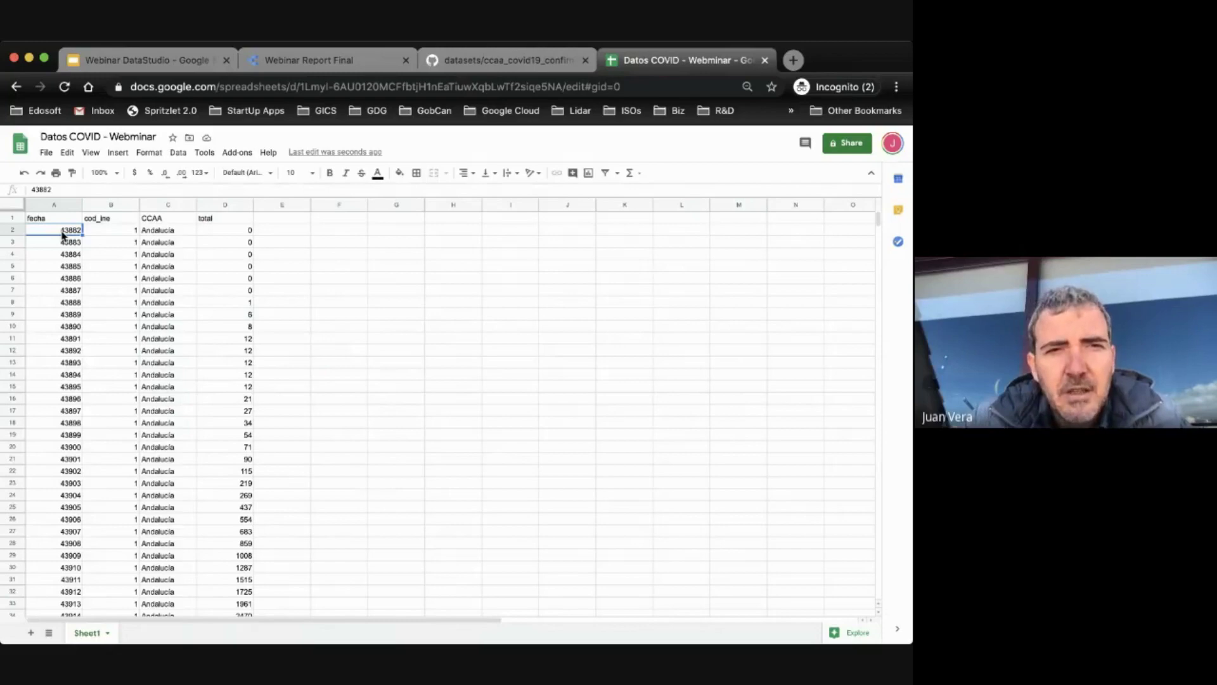
Step: Format the fecha values from A2 down to the last data row as Date
{"action": "left_click", "coordinate": [62, 242]}
{"action": "left_click", "coordinate": [65, 255]}
{"action": "left_click", "coordinate": [69, 266]}
{"action": "left_click", "coordinate": [66, 303]}
{"action": "left_click", "coordinate": [66, 230]}
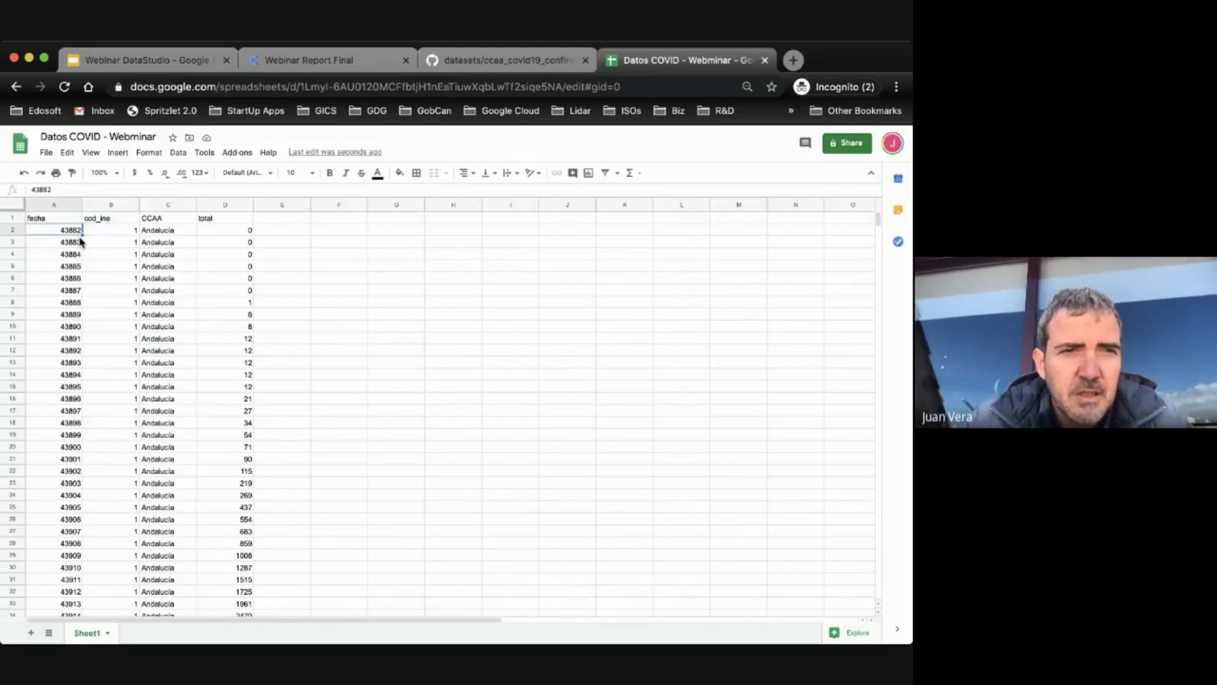
{"action": "key", "text": "super+Down"}
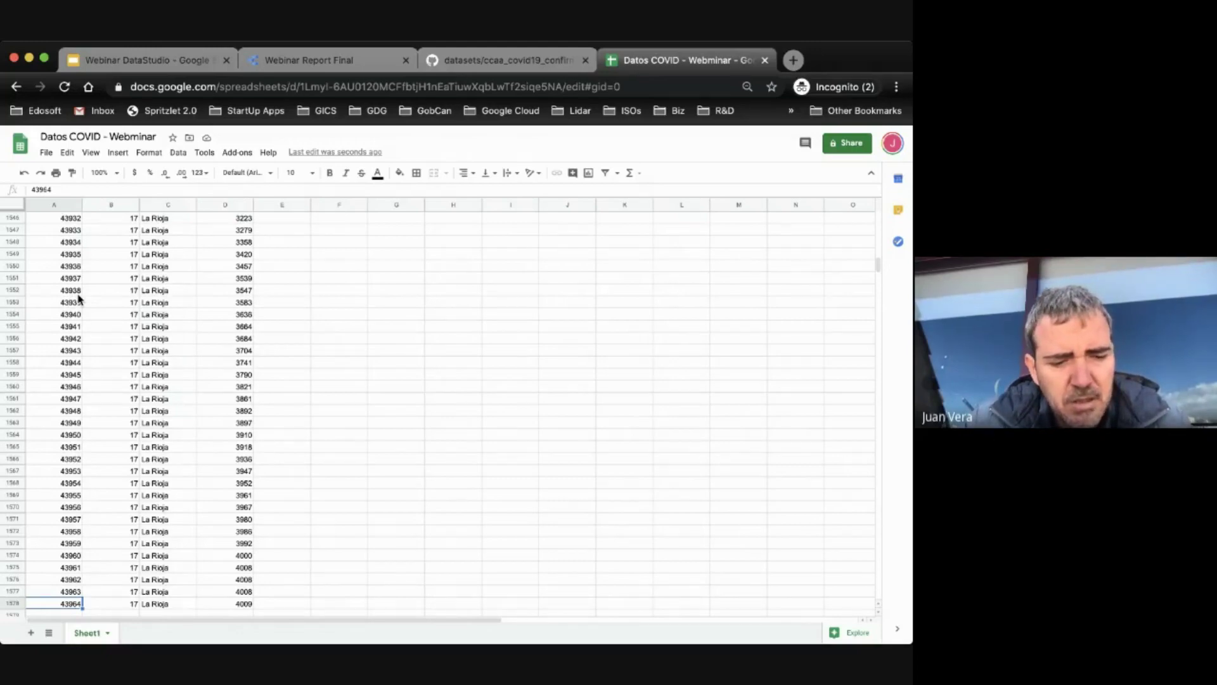
{"action": "key", "text": "shift+super+Up"}
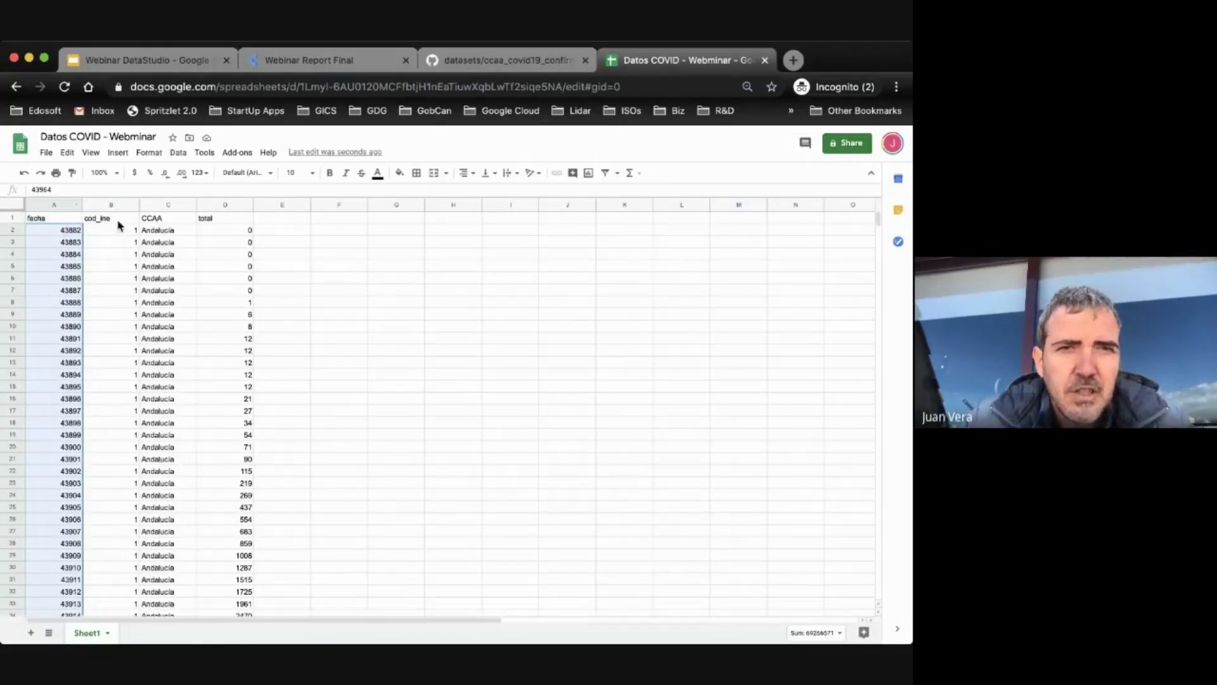
{"action": "left_click", "coordinate": [200, 173]}
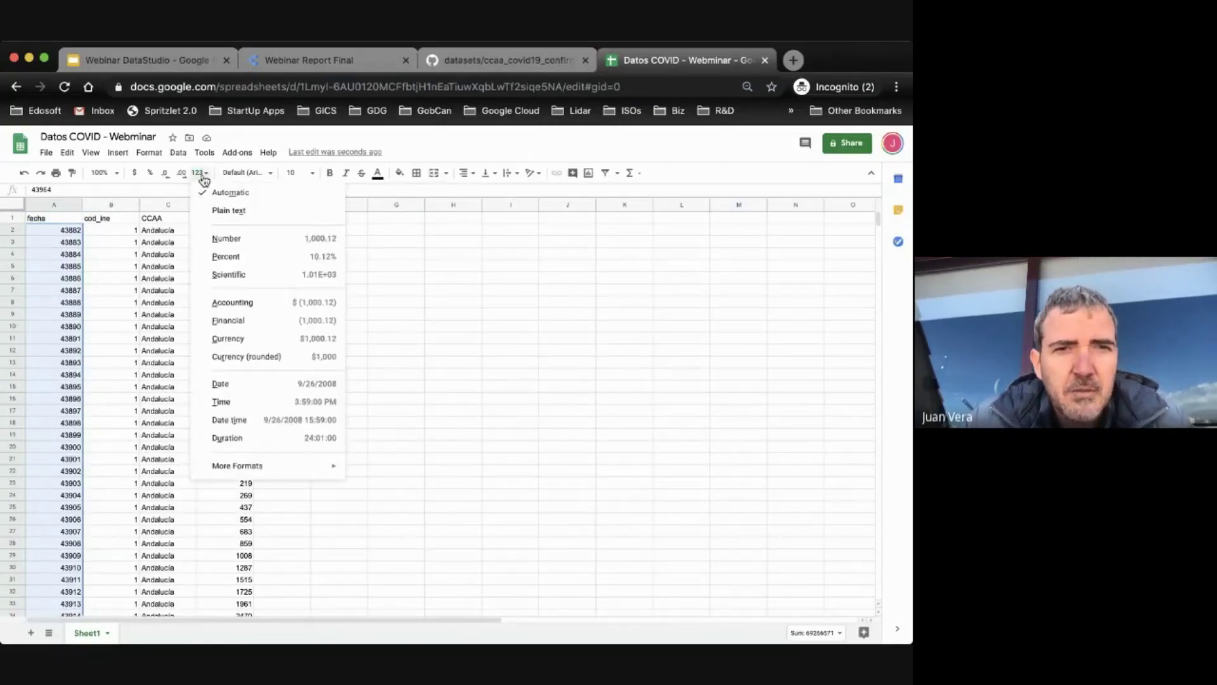
{"action": "left_click", "coordinate": [240, 387]}
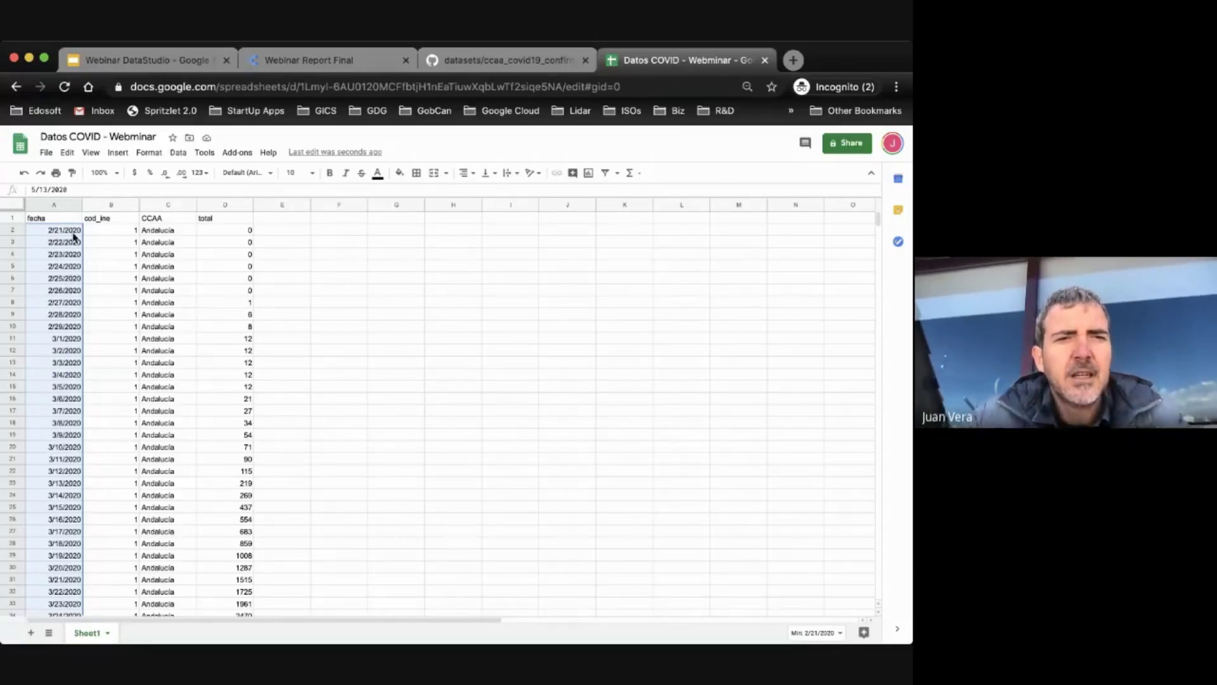
Step: Change the spreadsheet's locale to Spain and save the settings
{"action": "left_click", "coordinate": [47, 153]}
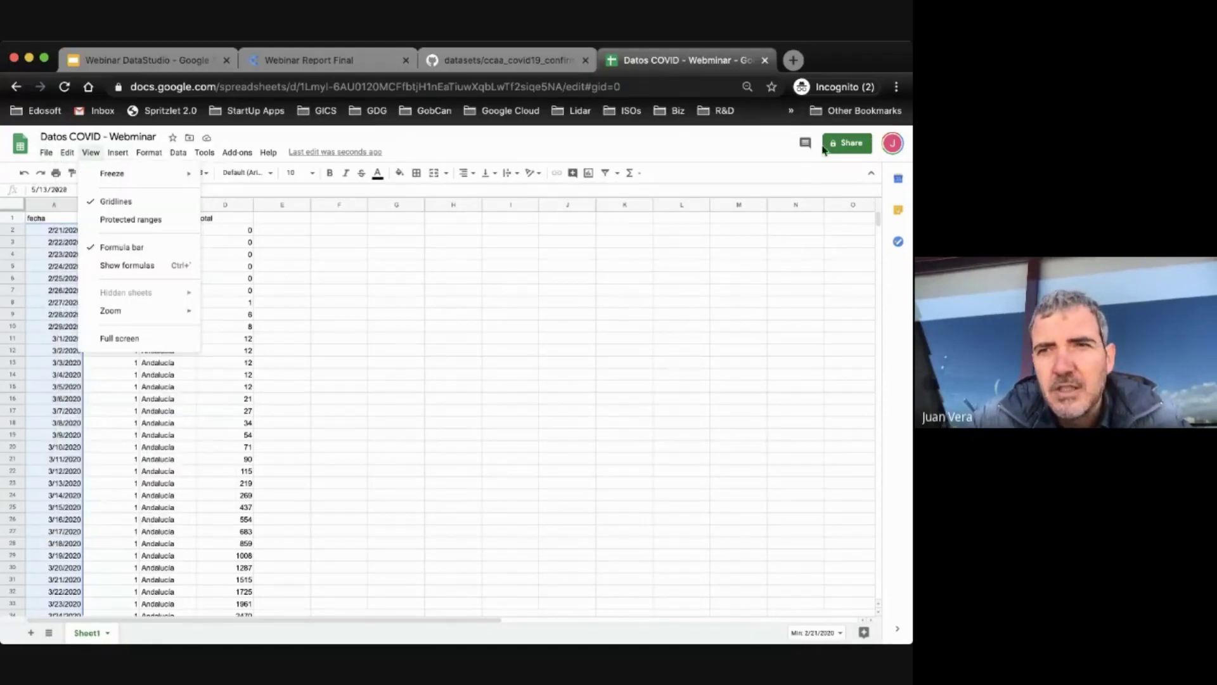
{"action": "mouse_move", "coordinate": [46, 153]}
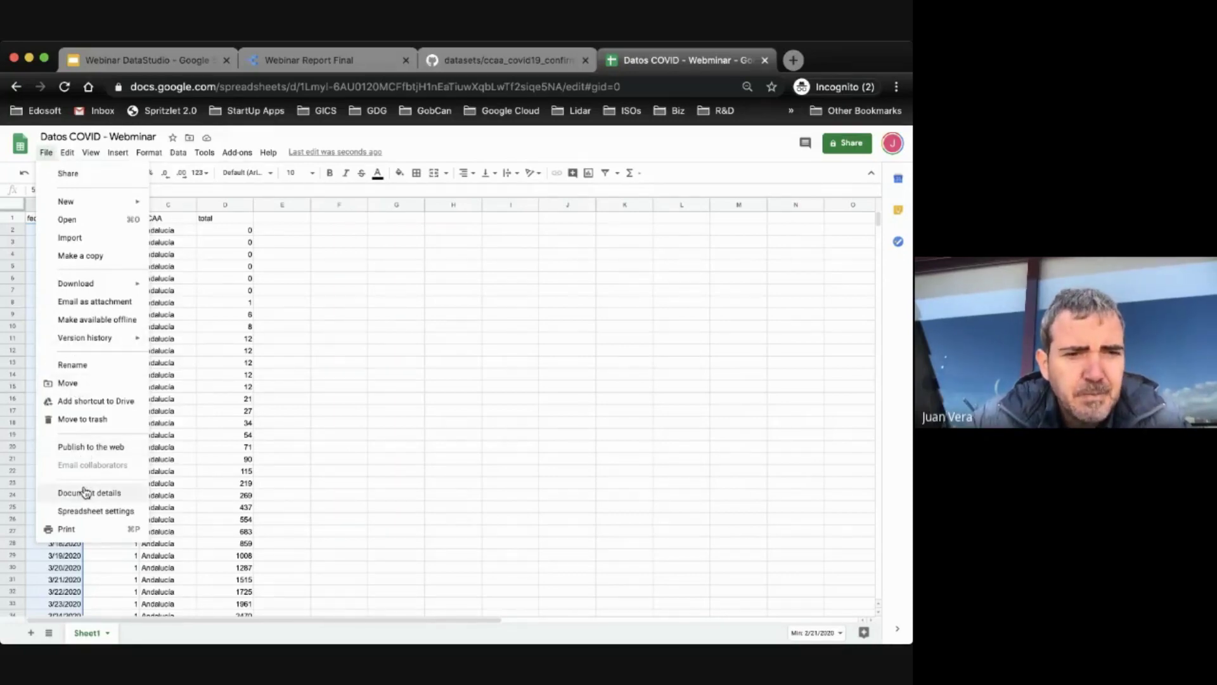
{"action": "left_click", "coordinate": [85, 511]}
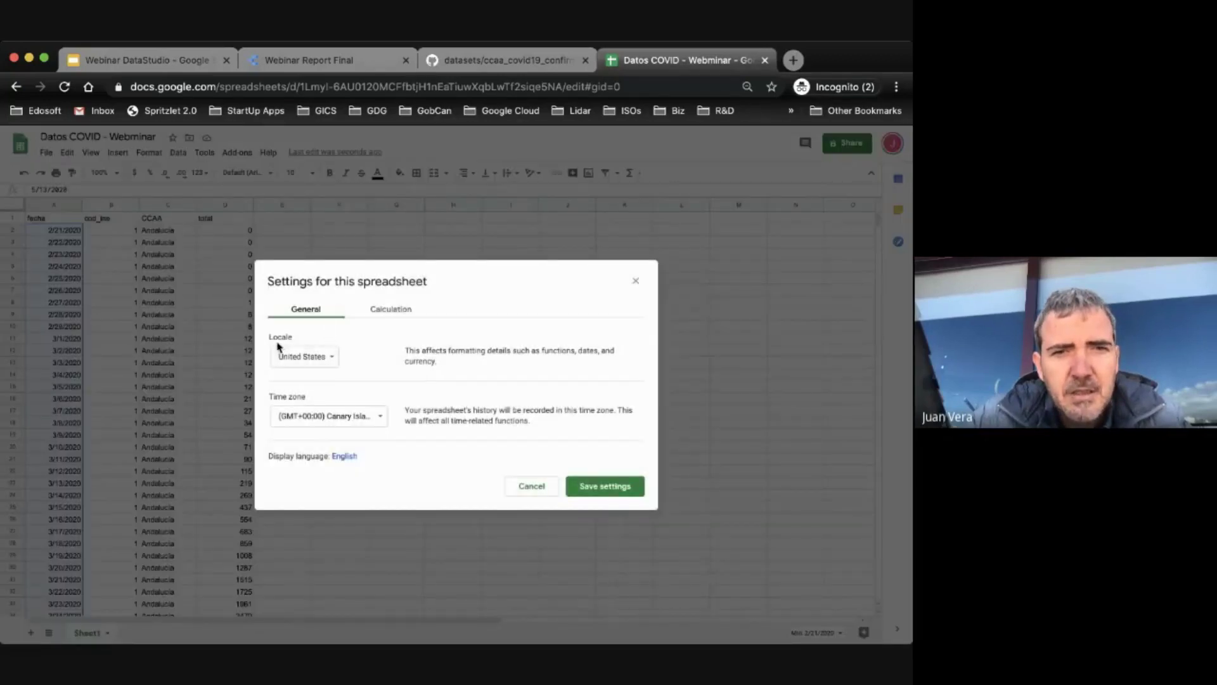
{"action": "left_click_drag", "start_coordinate": [269, 338], "coordinate": [299, 343]}
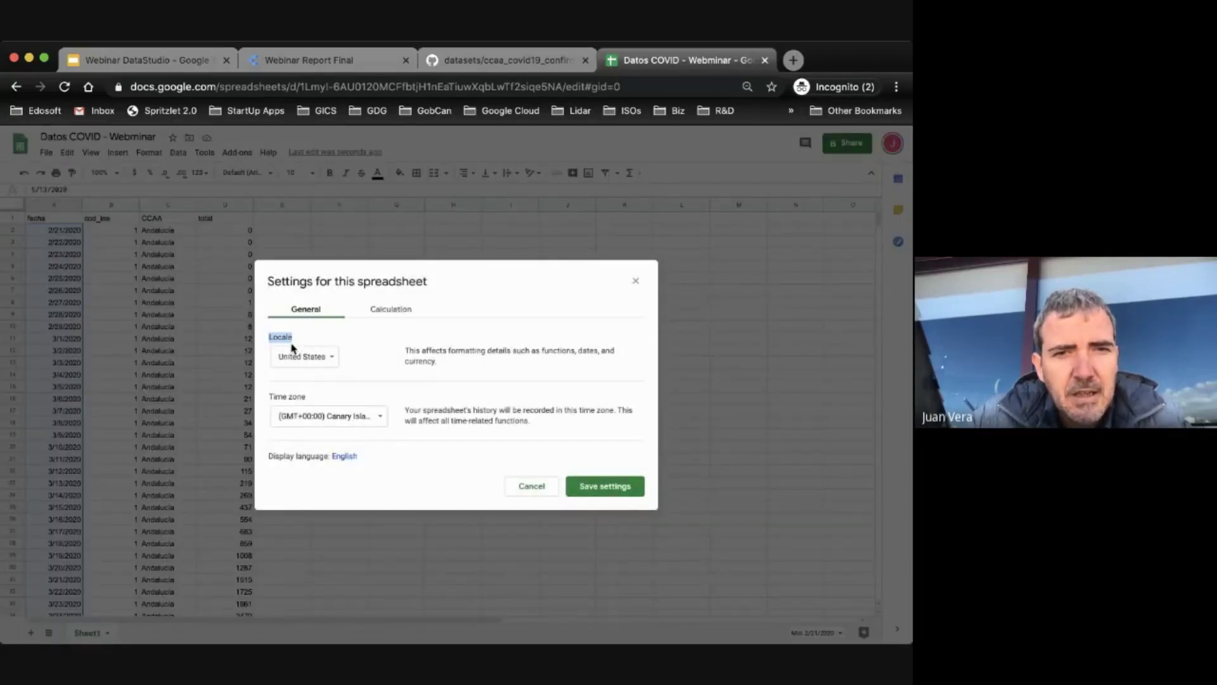
{"action": "left_click", "coordinate": [310, 358]}
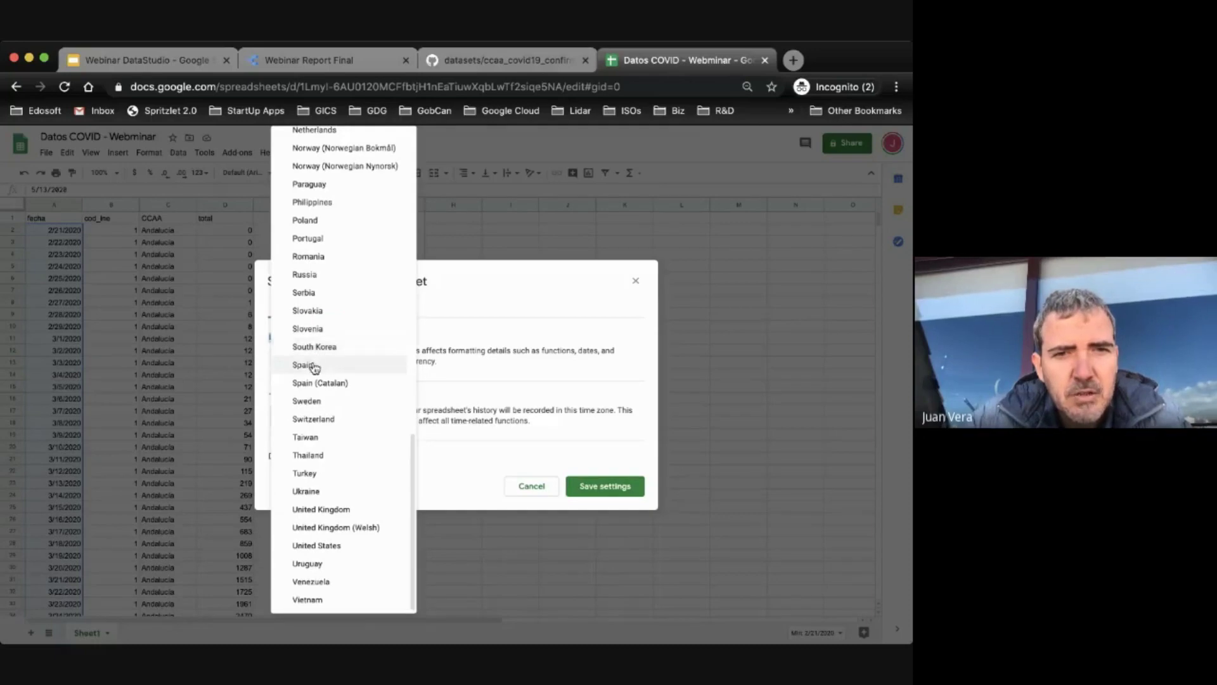
{"action": "left_click", "coordinate": [313, 366]}
{"action": "left_click", "coordinate": [623, 491]}
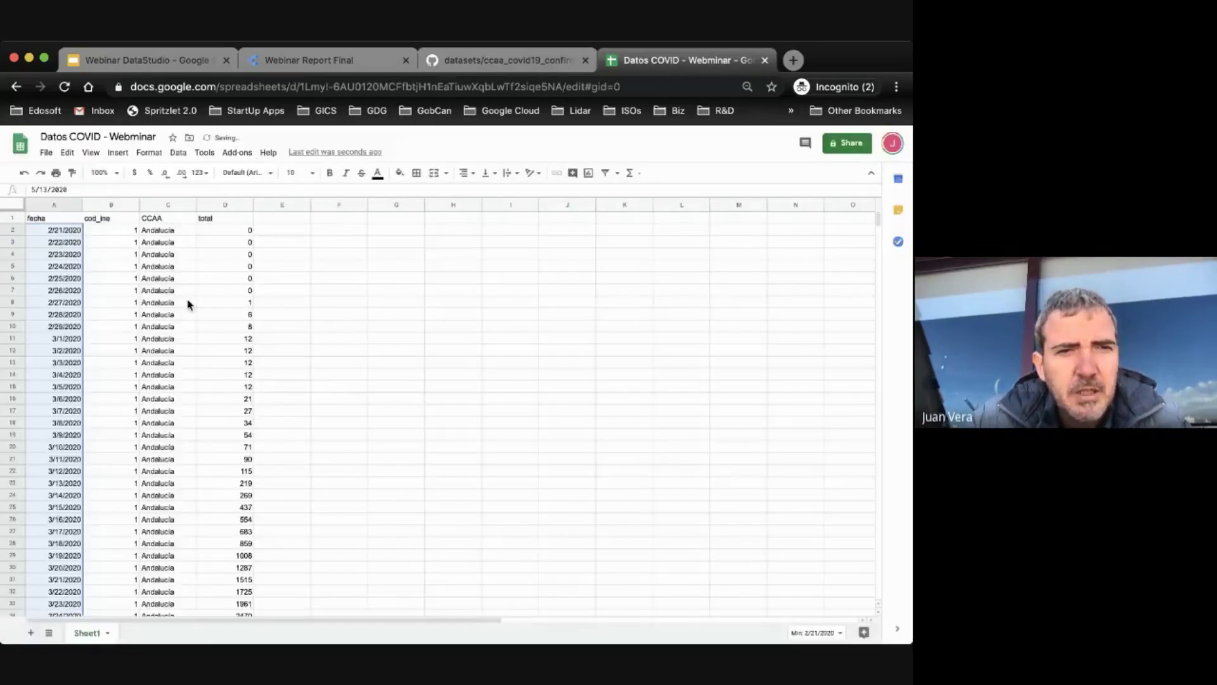
{"action": "left_click", "coordinate": [183, 244]}
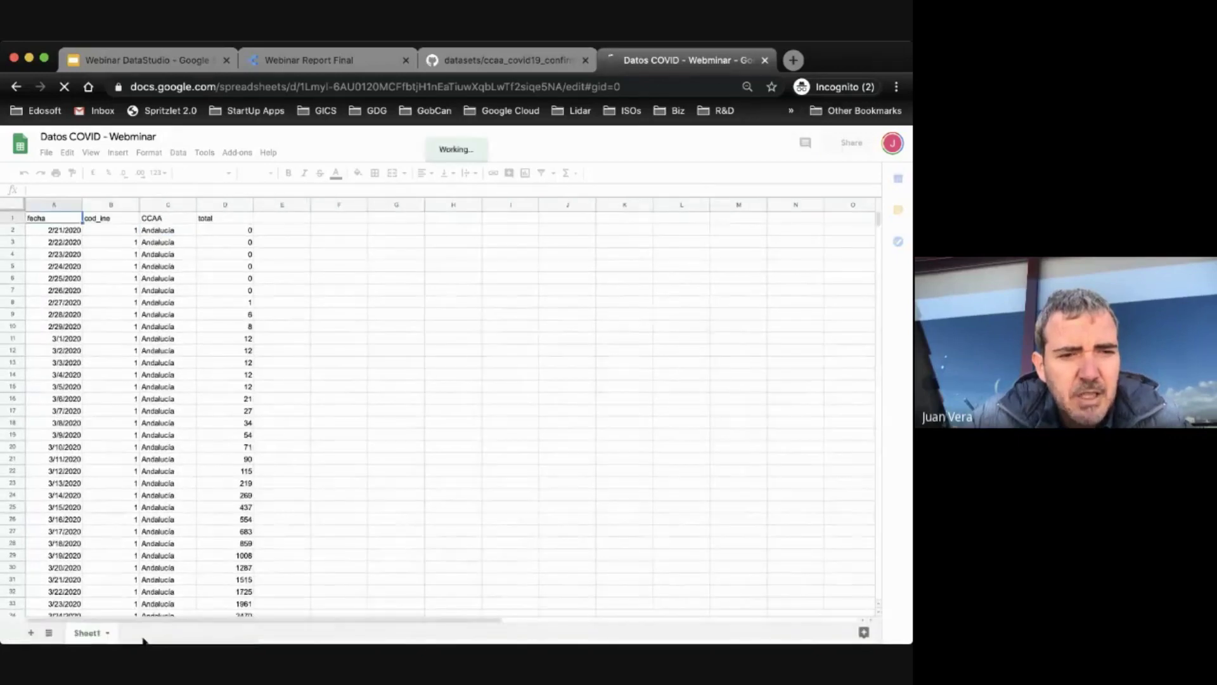
Step: Rename Sheet1 as "Hoja 1"
{"action": "double_click", "coordinate": [106, 635]}
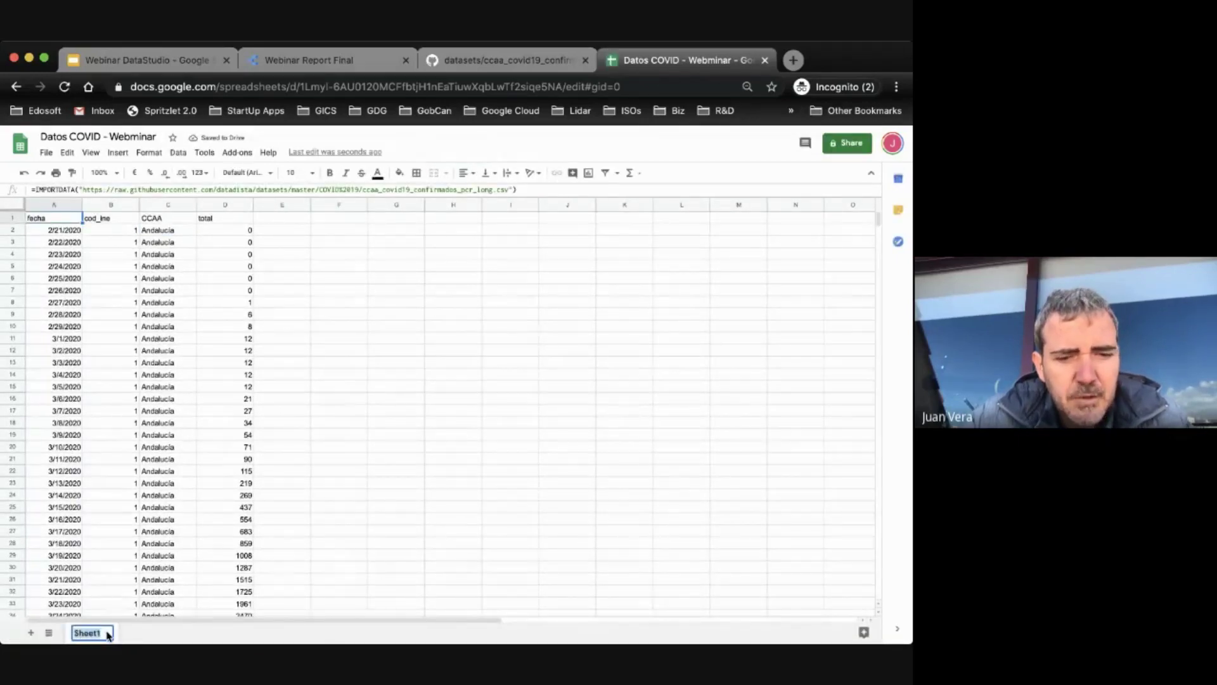
{"action": "type", "text": "H"}
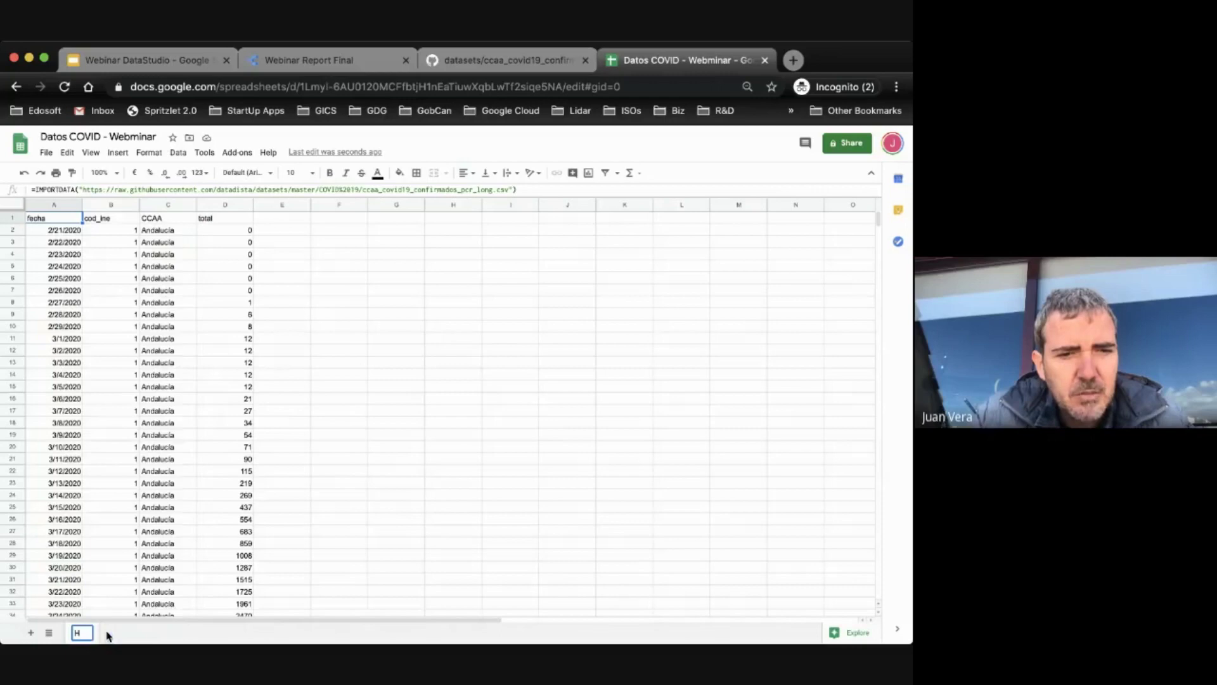
{"action": "type", "text": "oja 1"}
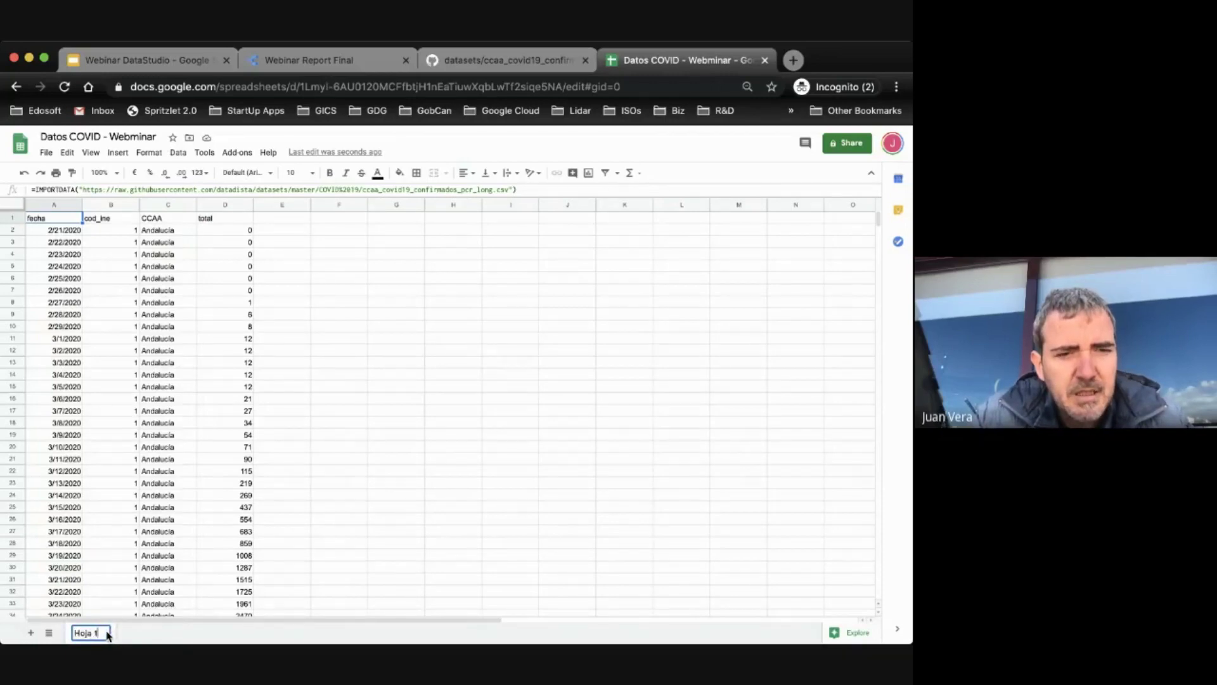
{"action": "key", "text": "Return"}
Step: Reapply the Date format in the Spanish locale to the fecha values from A2 to the last row, and return to A2
{"action": "left_click", "coordinate": [54, 233]}
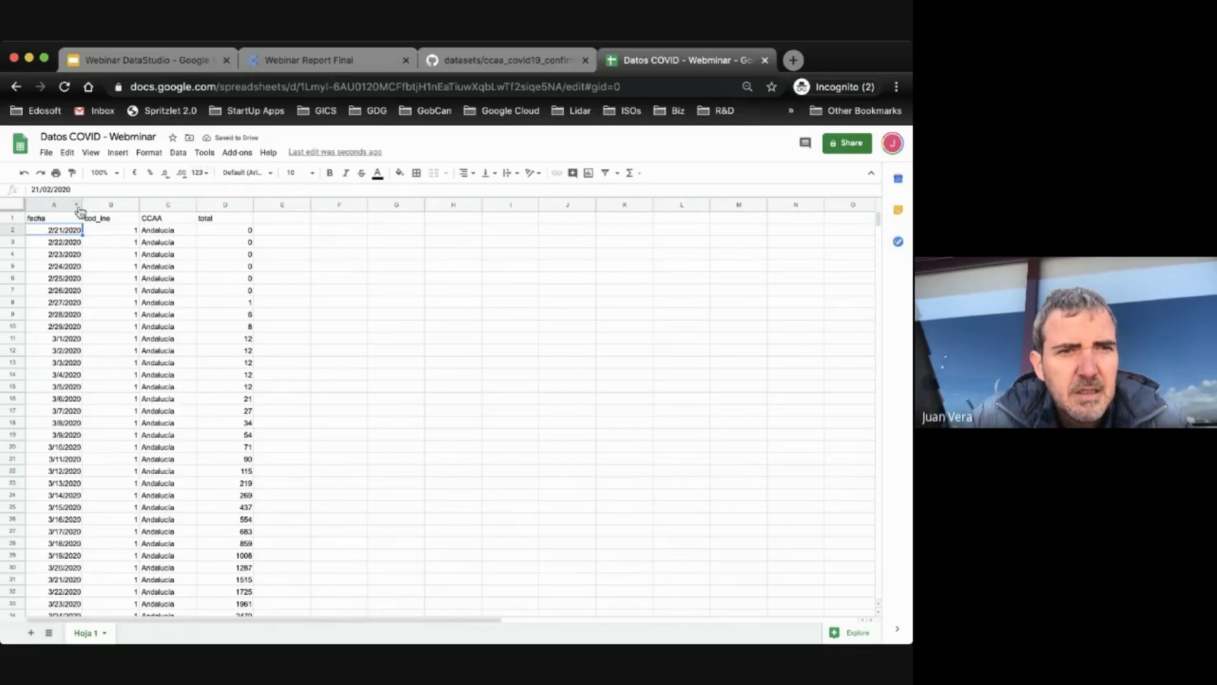
{"action": "left_click", "coordinate": [60, 241]}
{"action": "left_click", "coordinate": [62, 230]}
{"action": "key", "text": "super+shift+Down"}
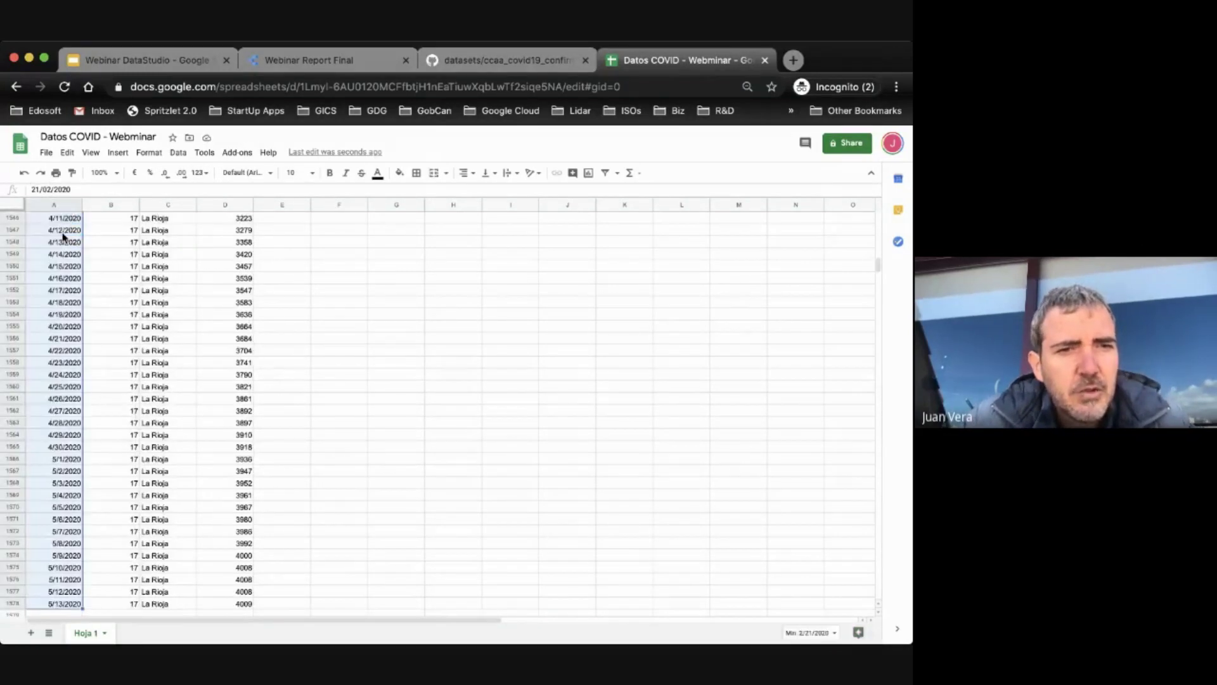
{"action": "left_click", "coordinate": [200, 172]}
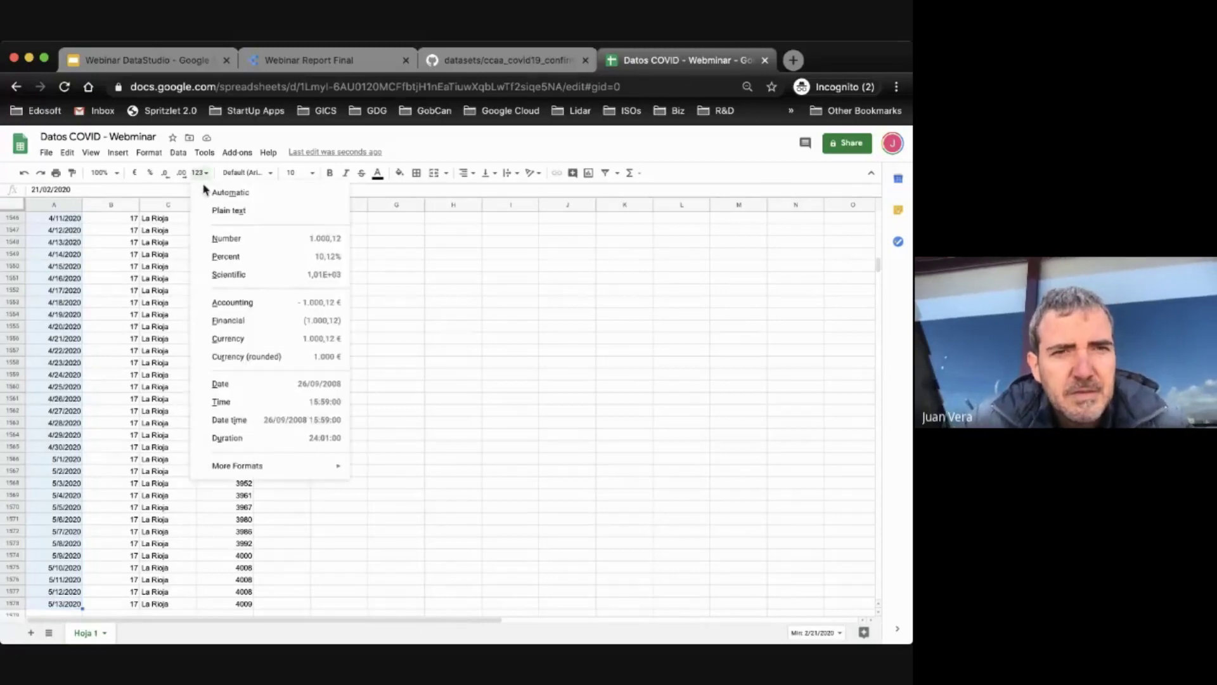
{"action": "left_click", "coordinate": [243, 385]}
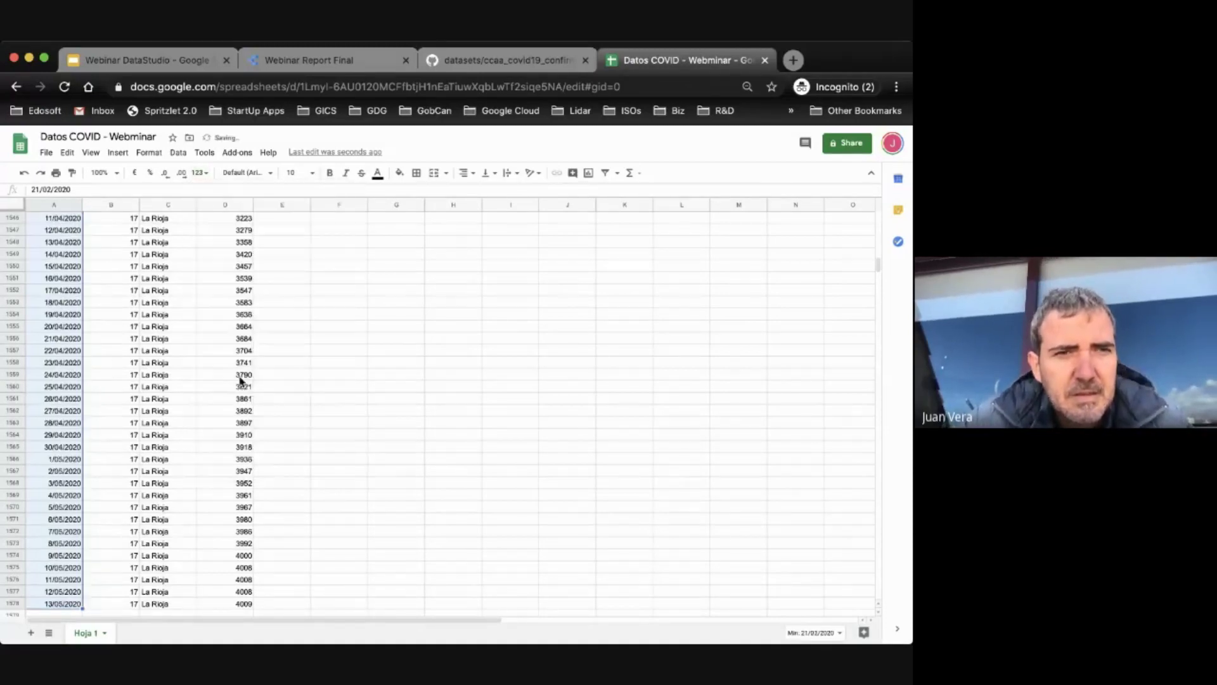
{"action": "left_click", "coordinate": [64, 252]}
{"action": "key", "text": "super+Up"}
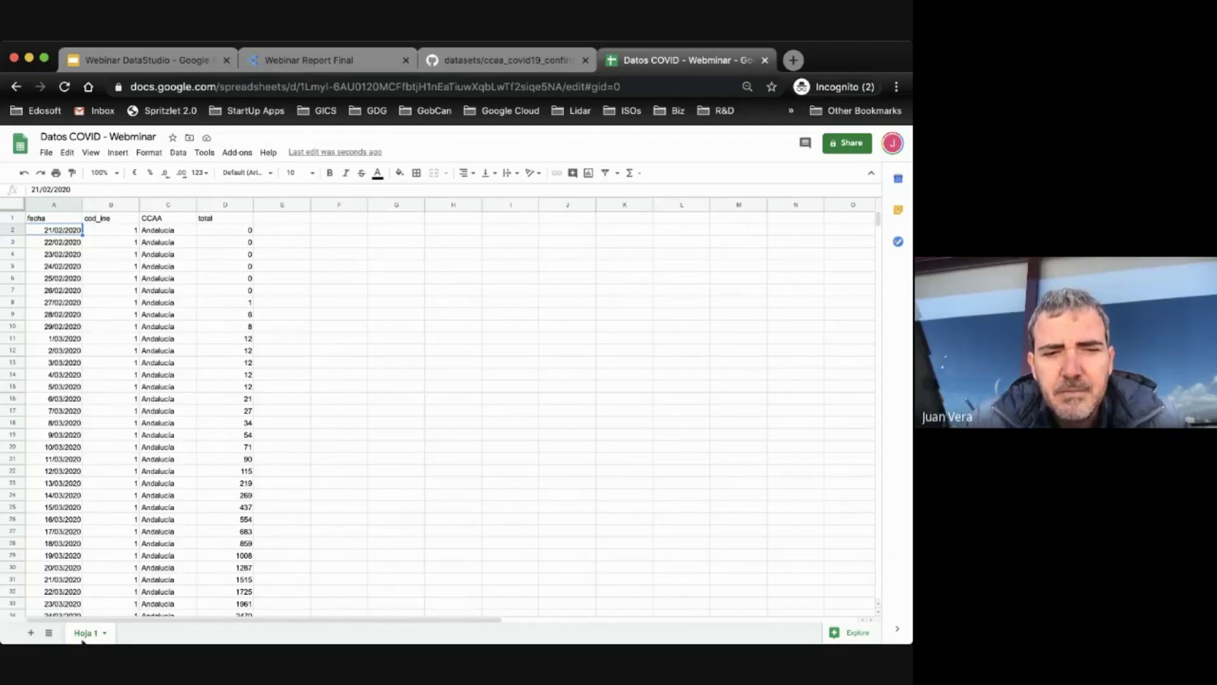
Step: Examine how the cod_ine codes and CCAA region names run through the rows from Andalucía to Asturias
{"action": "left_click", "coordinate": [104, 219]}
{"action": "left_click", "coordinate": [106, 234]}
{"action": "left_click", "coordinate": [109, 245]}
{"action": "left_click", "coordinate": [109, 255]}
{"action": "left_click", "coordinate": [160, 233]}
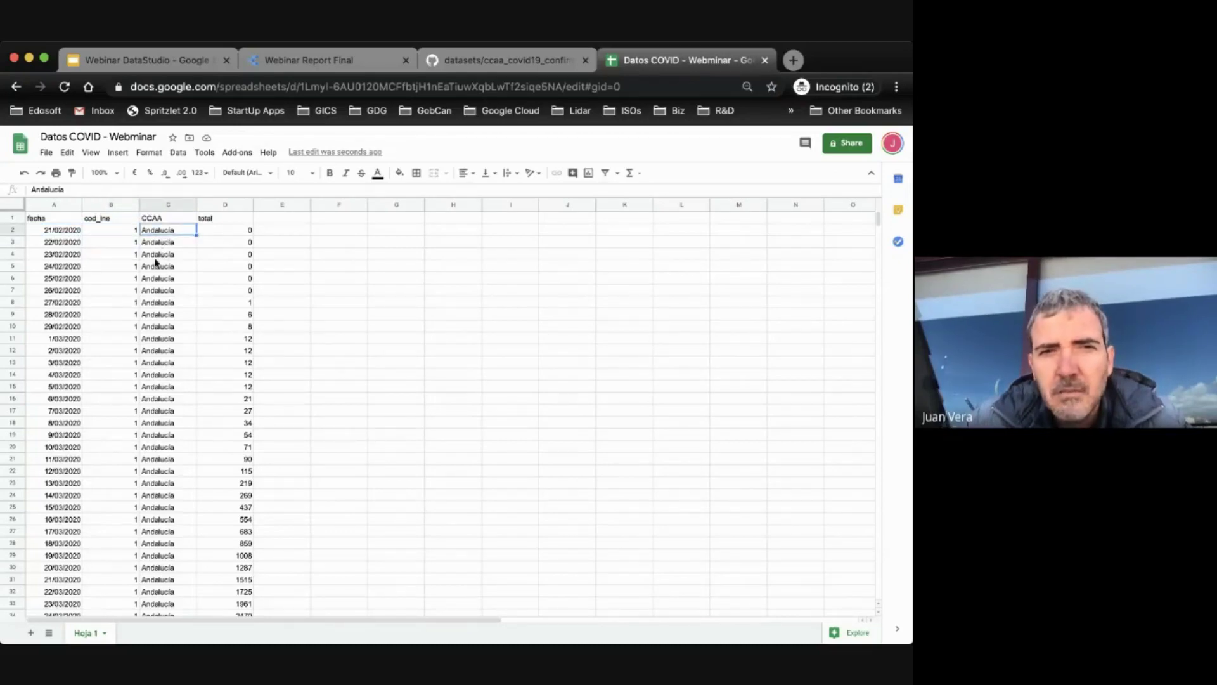
{"action": "scroll", "coordinate": [162, 395], "scroll_direction": "down", "scroll_amount": 20}
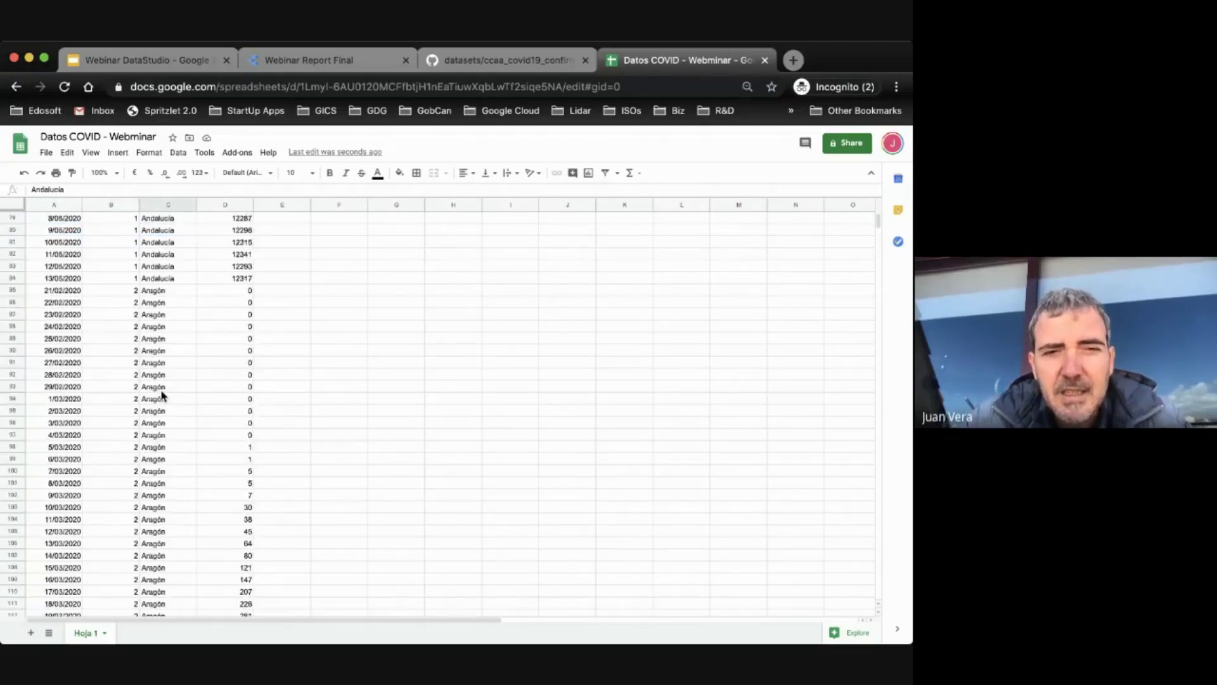
{"action": "scroll", "coordinate": [162, 396], "scroll_direction": "down", "scroll_amount": 20}
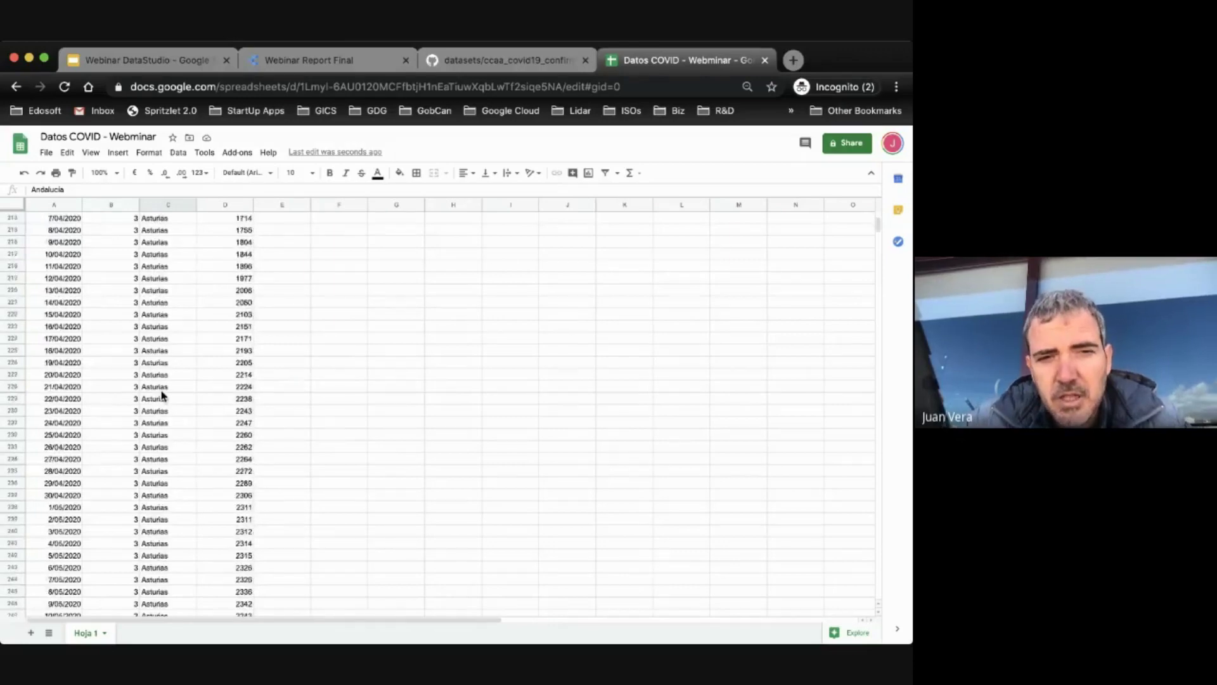
{"action": "scroll", "coordinate": [163, 396], "scroll_direction": "up", "scroll_amount": 10}
{"action": "left_click", "coordinate": [169, 280]}
{"action": "left_click", "coordinate": [167, 332]}
{"action": "left_click", "coordinate": [167, 257]}
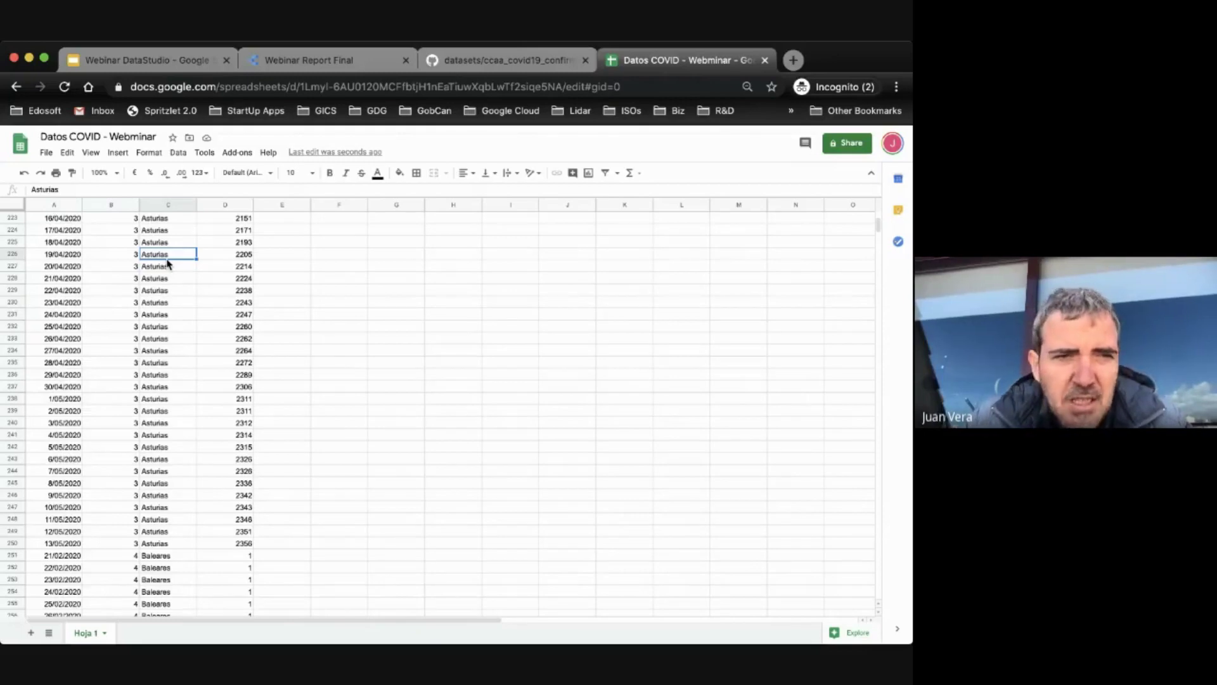
{"action": "key", "text": "super+Tab"}
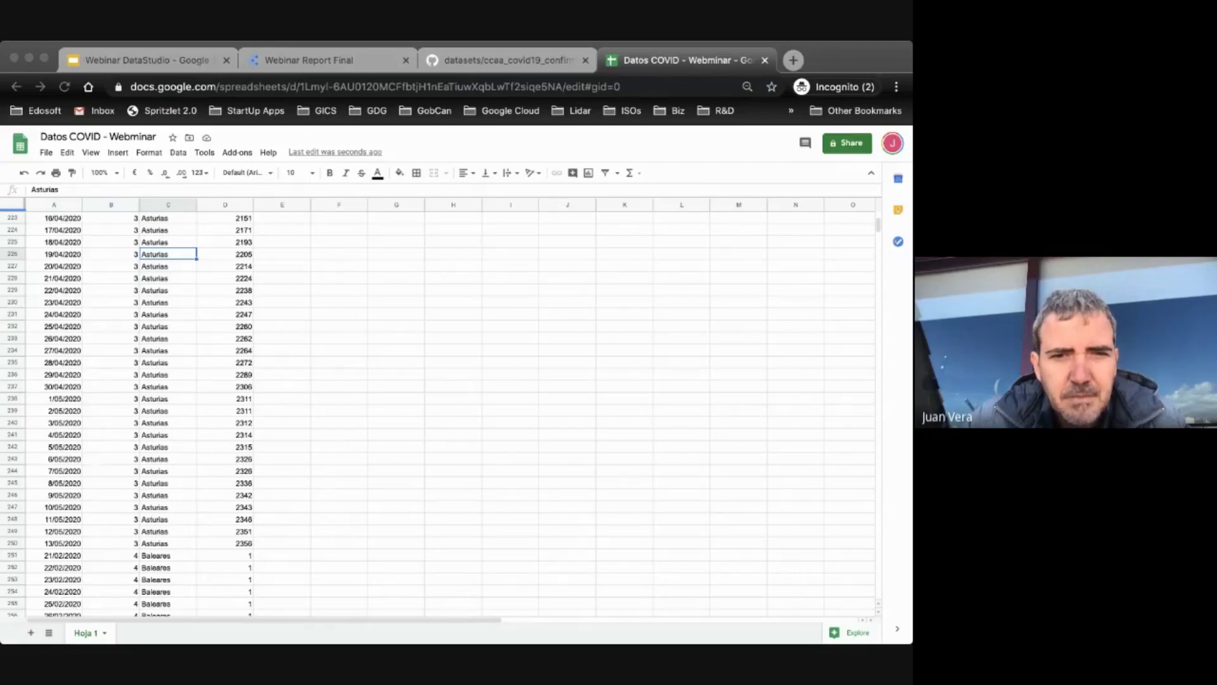
{"action": "left_click", "coordinate": [793, 60]}
{"action": "type", "text": "https://es.wikipedia.org/wiki/ISO_3166-1"}
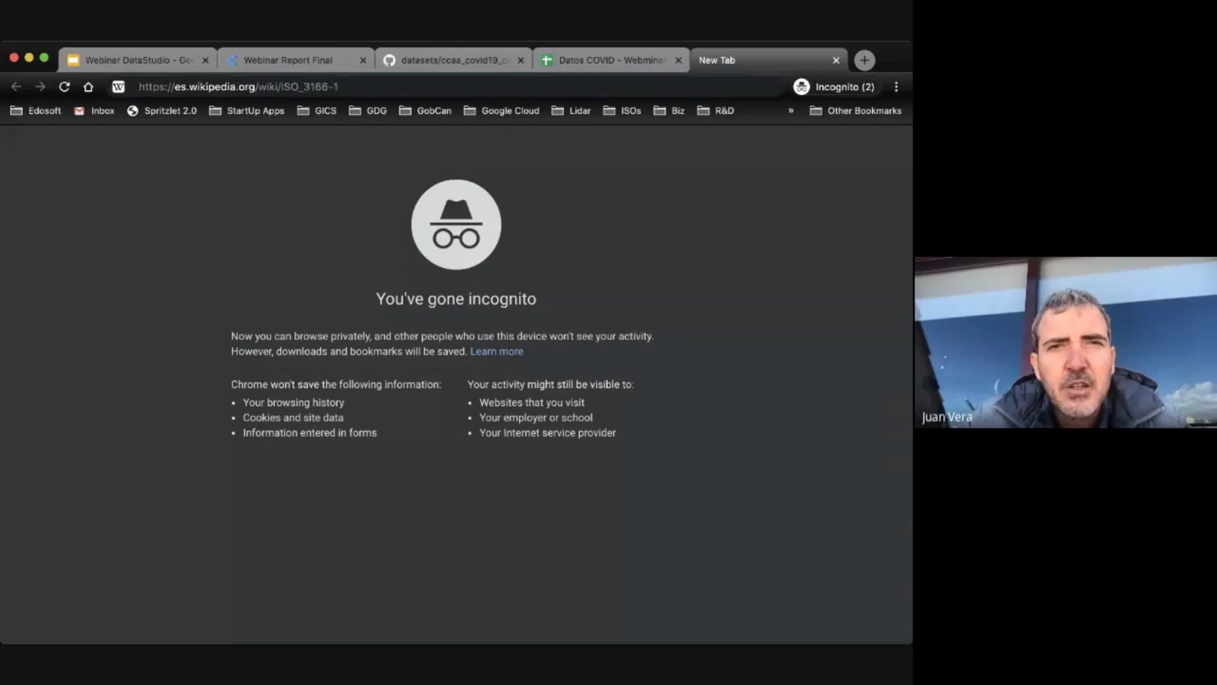
{"action": "key", "text": "Return"}
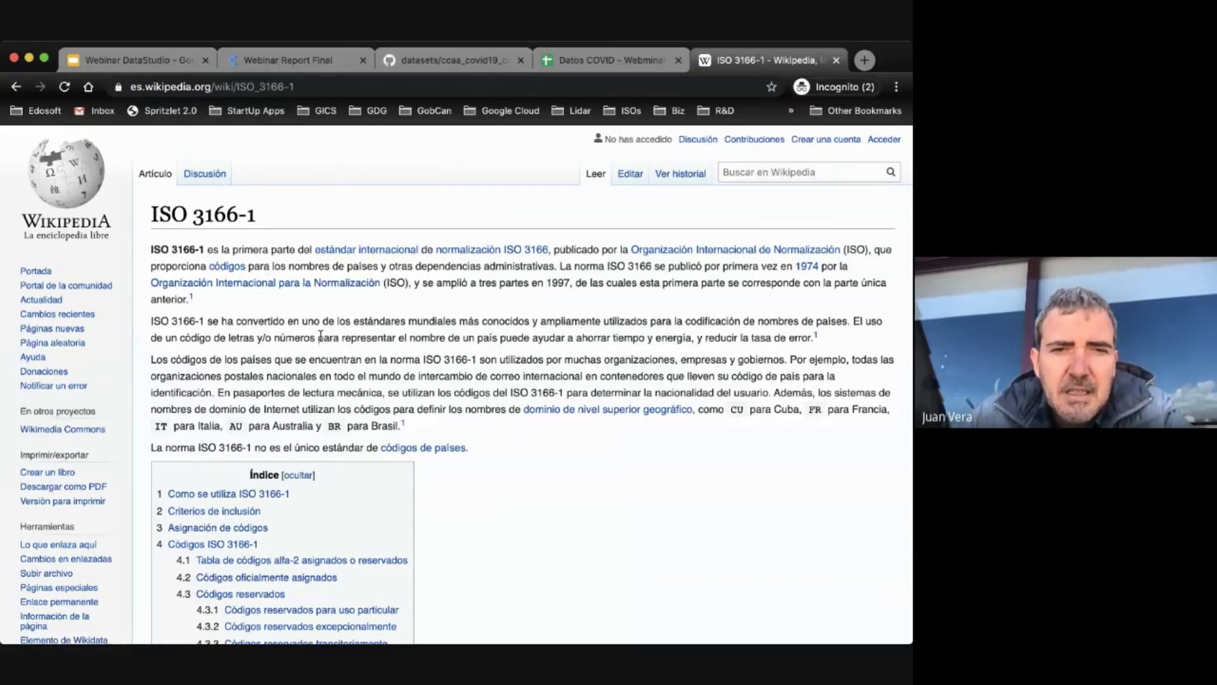
Step: Look up Spain's alpha-2 code in the country table of the Spanish ISO 3166-1 article and examine the surrounding country entries
{"action": "scroll", "coordinate": [320, 337], "scroll_direction": "down", "scroll_amount": 5}
{"action": "scroll", "coordinate": [307, 336], "scroll_direction": "down", "scroll_amount": 5}
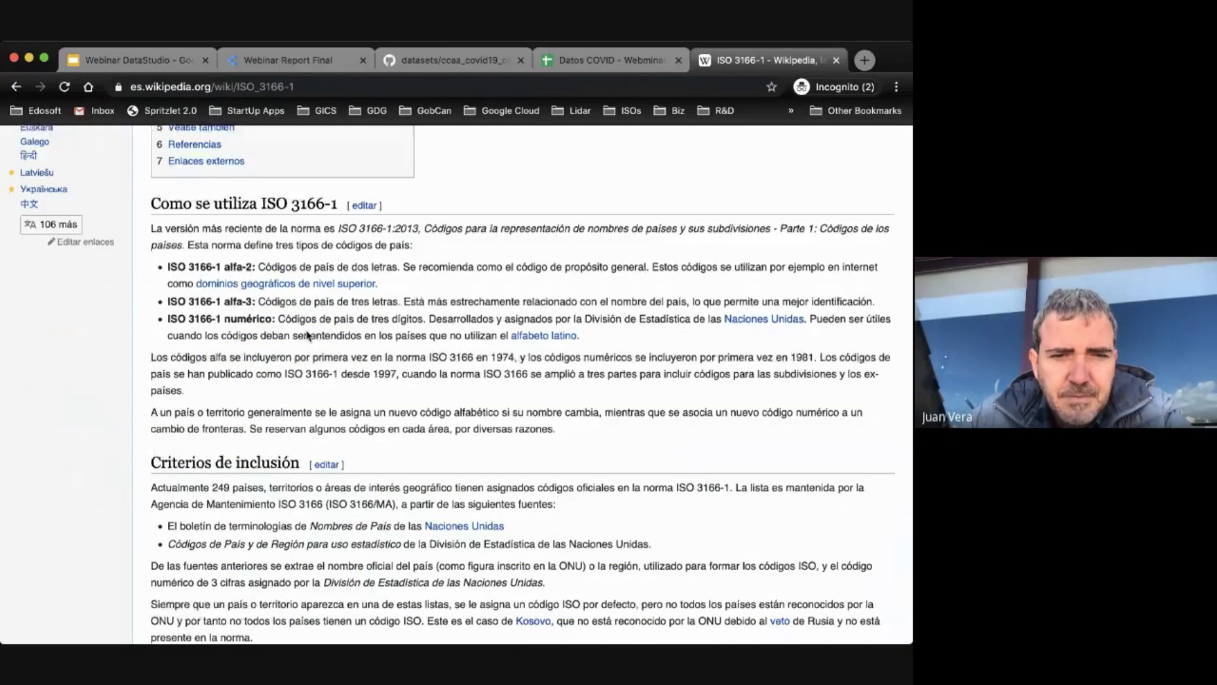
{"action": "scroll", "coordinate": [308, 336], "scroll_direction": "down", "scroll_amount": 2}
{"action": "scroll", "coordinate": [306, 330], "scroll_direction": "down", "scroll_amount": 15}
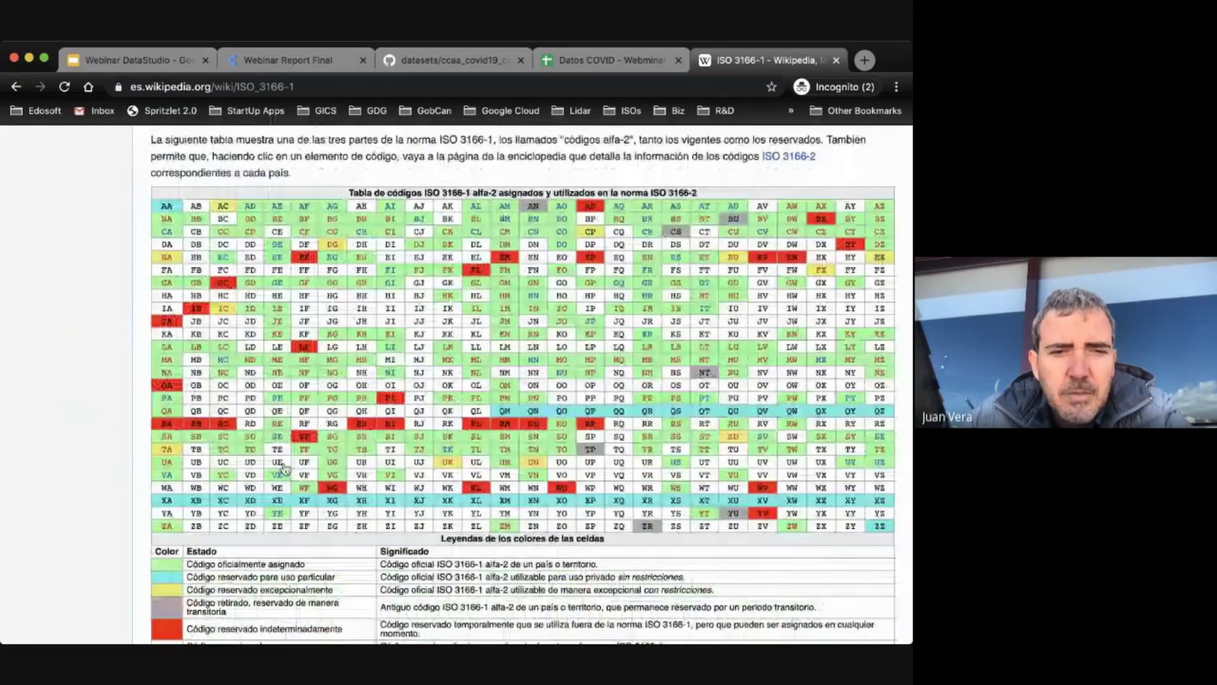
{"action": "scroll", "coordinate": [301, 523], "scroll_direction": "down", "scroll_amount": 10}
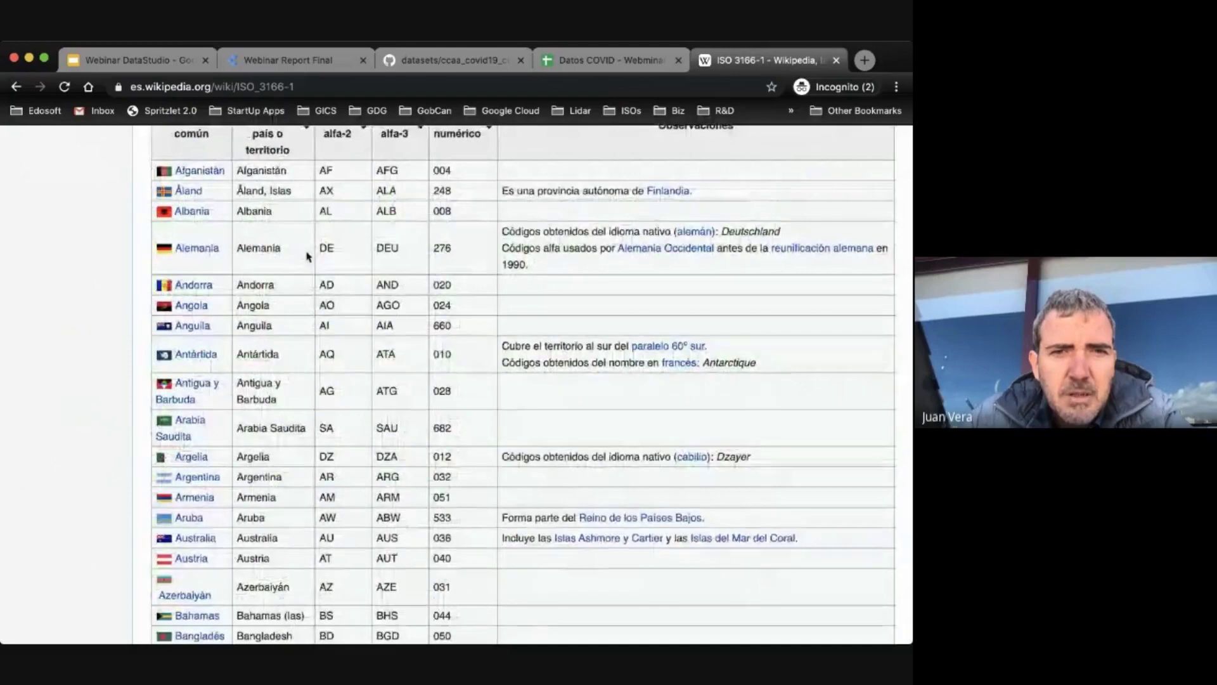
{"action": "scroll", "coordinate": [295, 401], "scroll_direction": "down", "scroll_amount": 7}
{"action": "scroll", "coordinate": [295, 401], "scroll_direction": "down", "scroll_amount": 15}
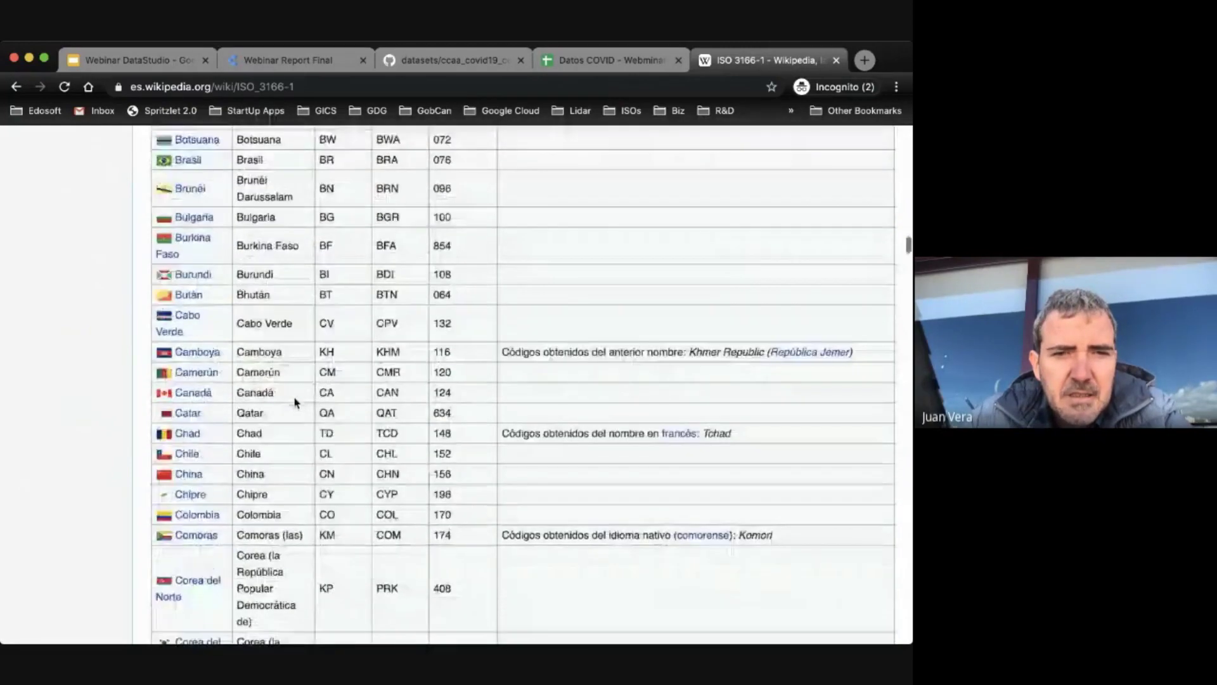
{"action": "scroll", "coordinate": [294, 401], "scroll_direction": "down", "scroll_amount": 3}
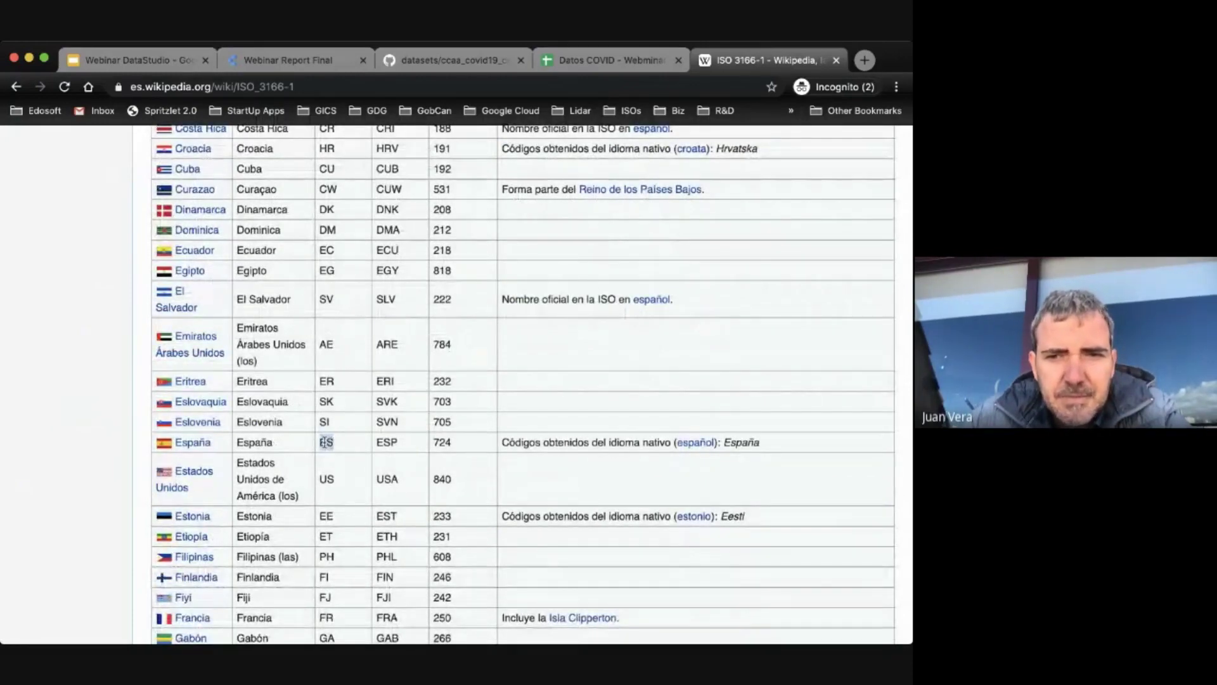
{"action": "scroll", "coordinate": [334, 436], "scroll_direction": "down", "scroll_amount": 20}
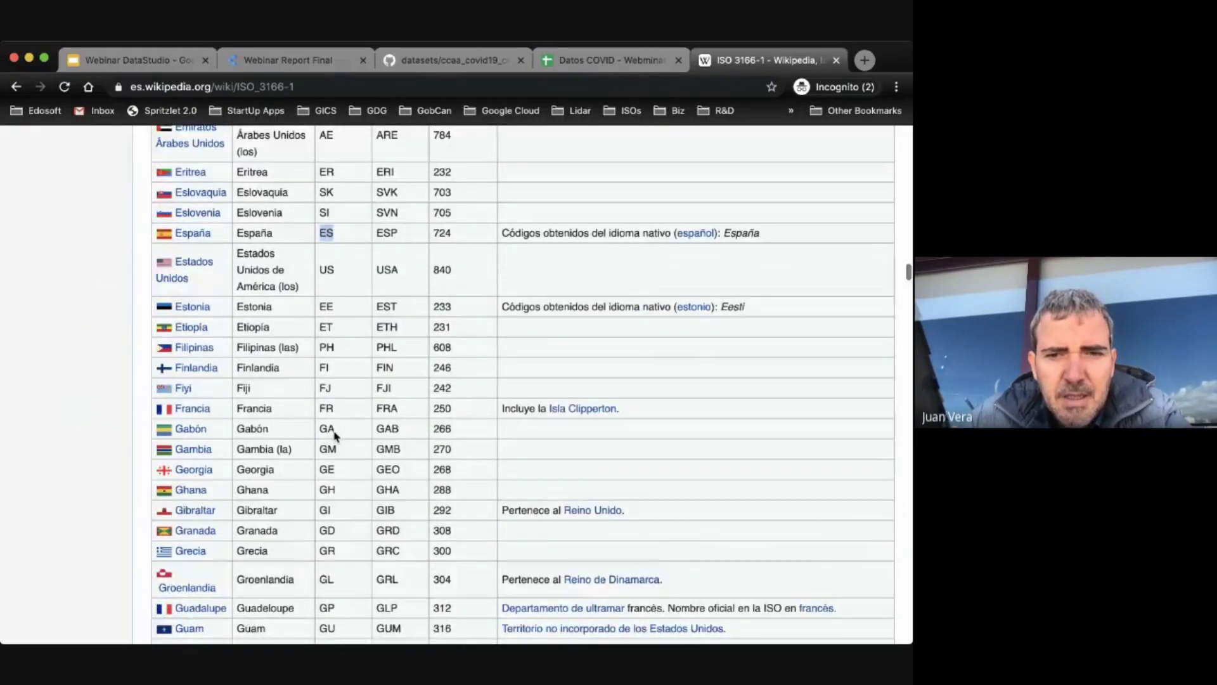
{"action": "scroll", "coordinate": [335, 436], "scroll_direction": "down", "scroll_amount": 10}
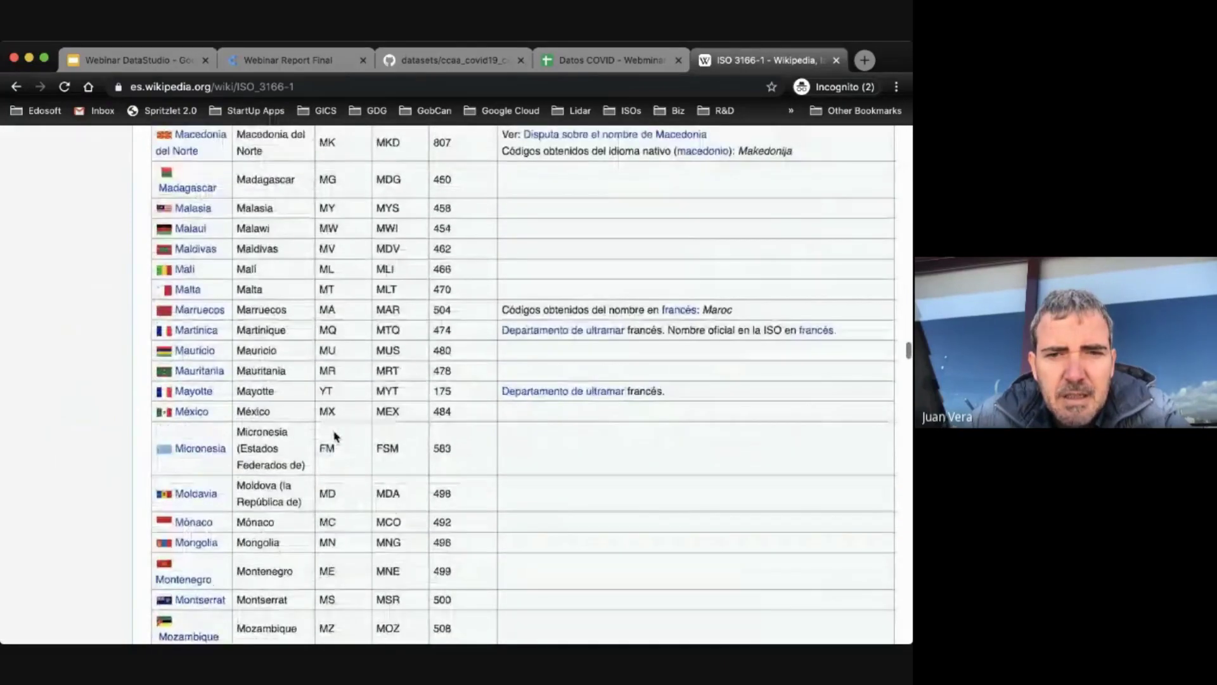
{"action": "scroll", "coordinate": [335, 436], "scroll_direction": "up", "scroll_amount": 20}
{"action": "scroll", "coordinate": [335, 436], "scroll_direction": "up", "scroll_amount": 3}
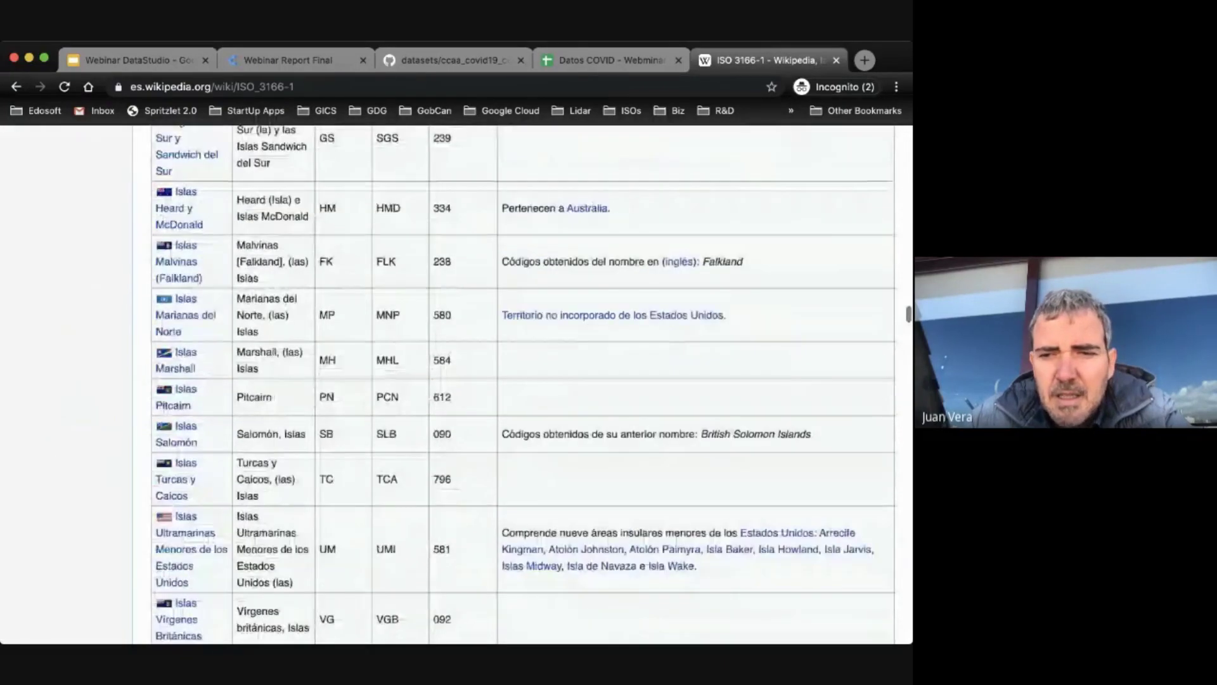
{"action": "scroll", "coordinate": [347, 353], "scroll_direction": "up", "scroll_amount": 6}
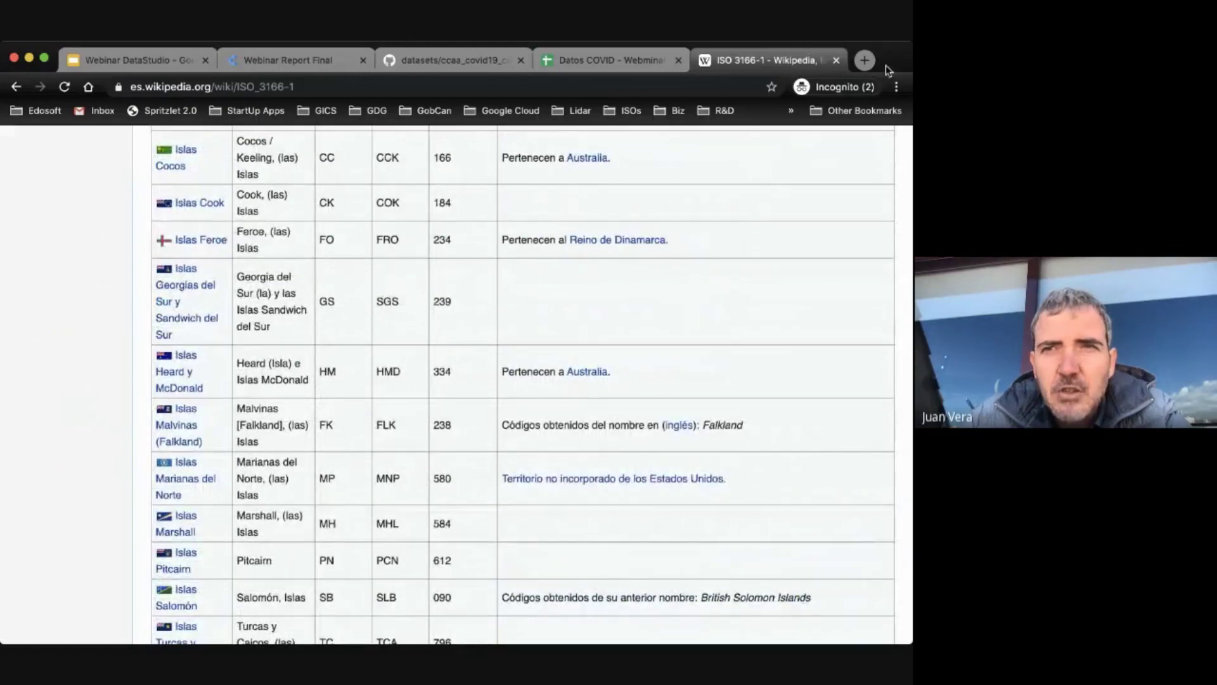
{"action": "key", "text": "super+Tab"}
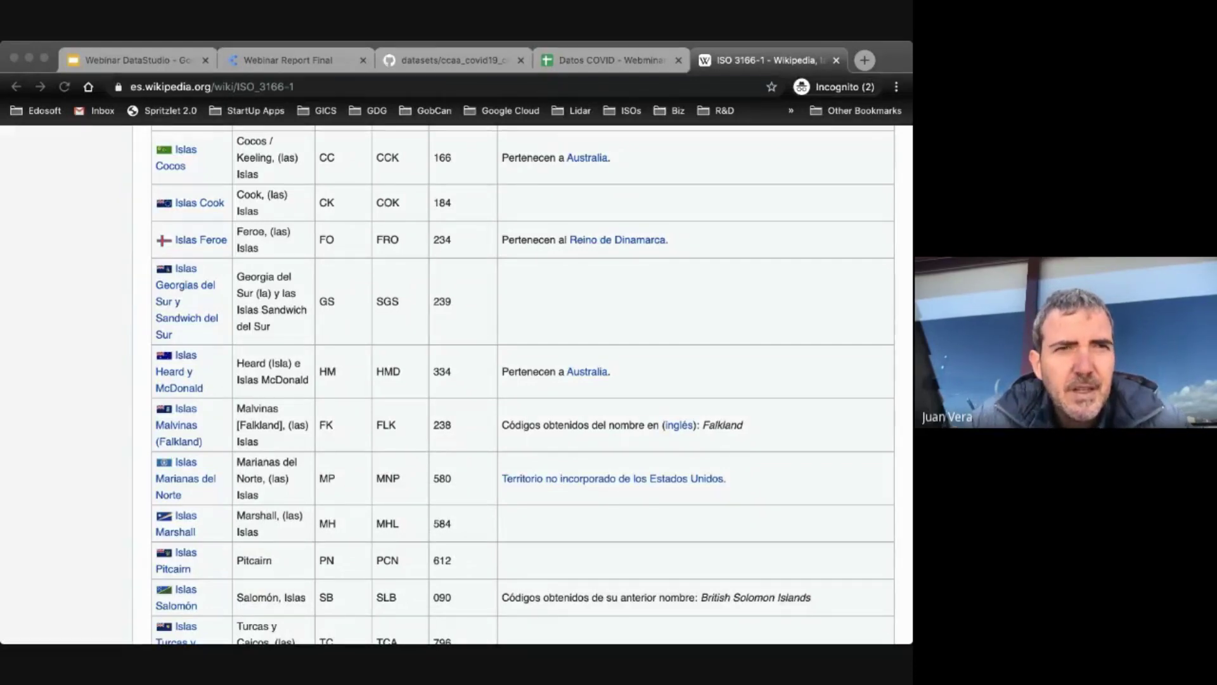
{"action": "left_click", "coordinate": [321, 43]}
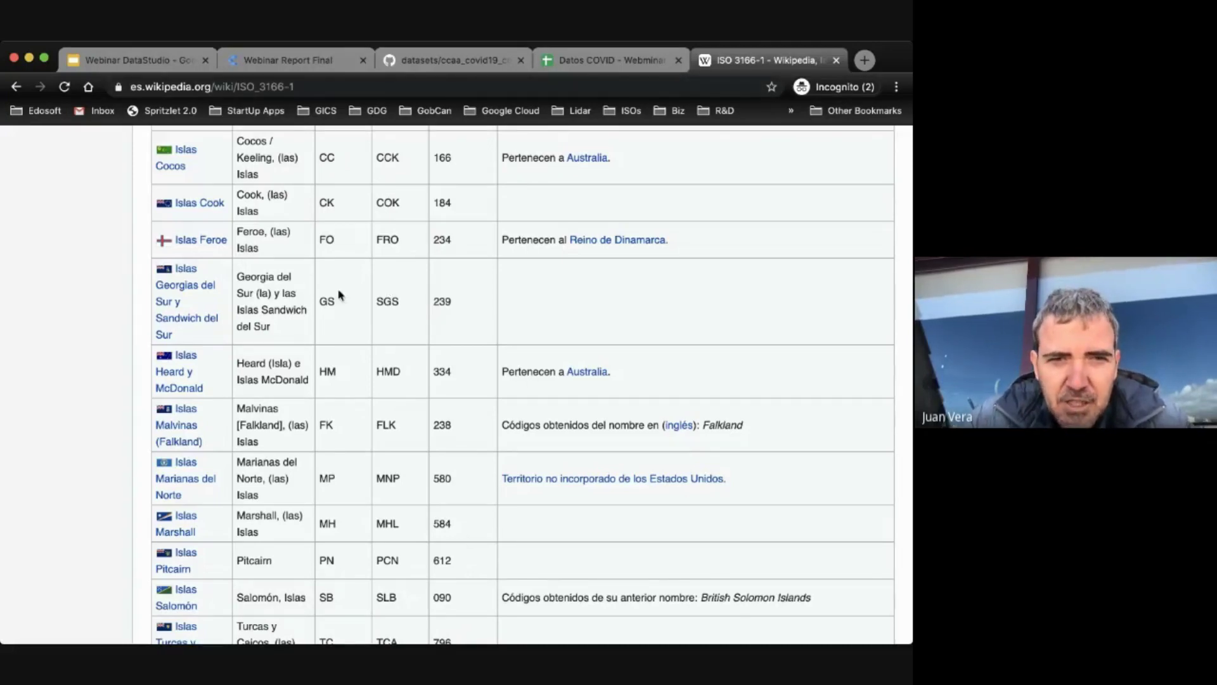
{"action": "left_click", "coordinate": [267, 85]}
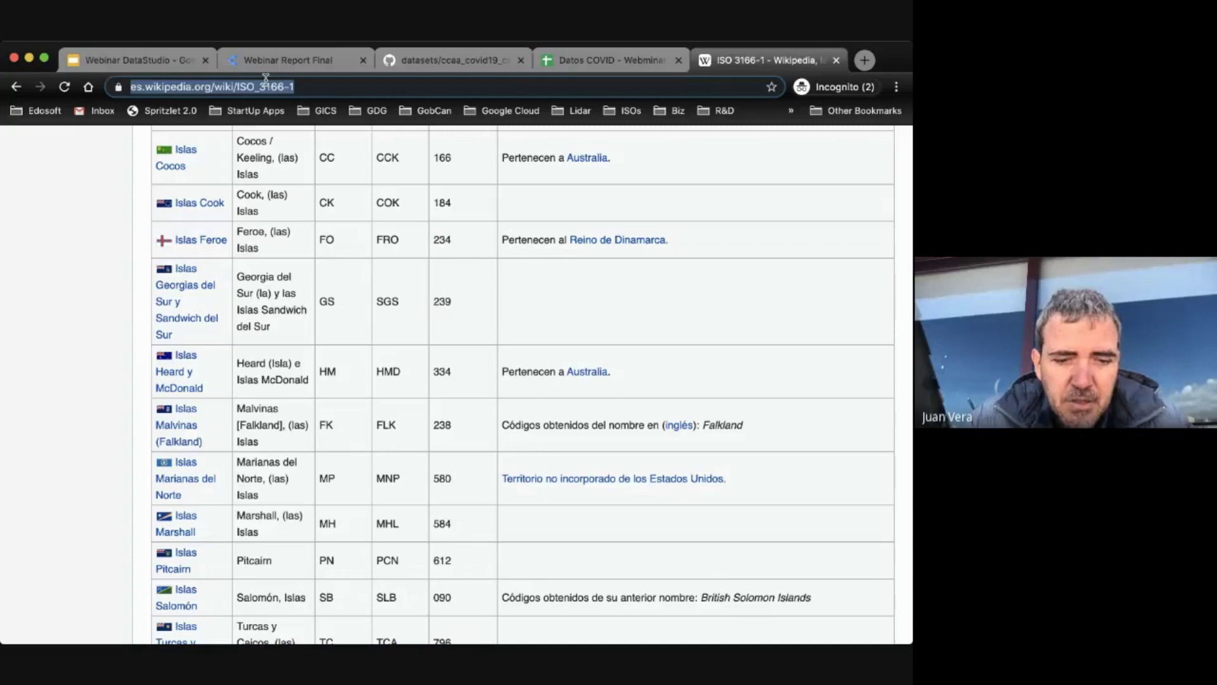
{"action": "type", "text": "https://en.wikipedia.org/wiki/ISO_3166-1"}
{"action": "key", "text": "Return"}
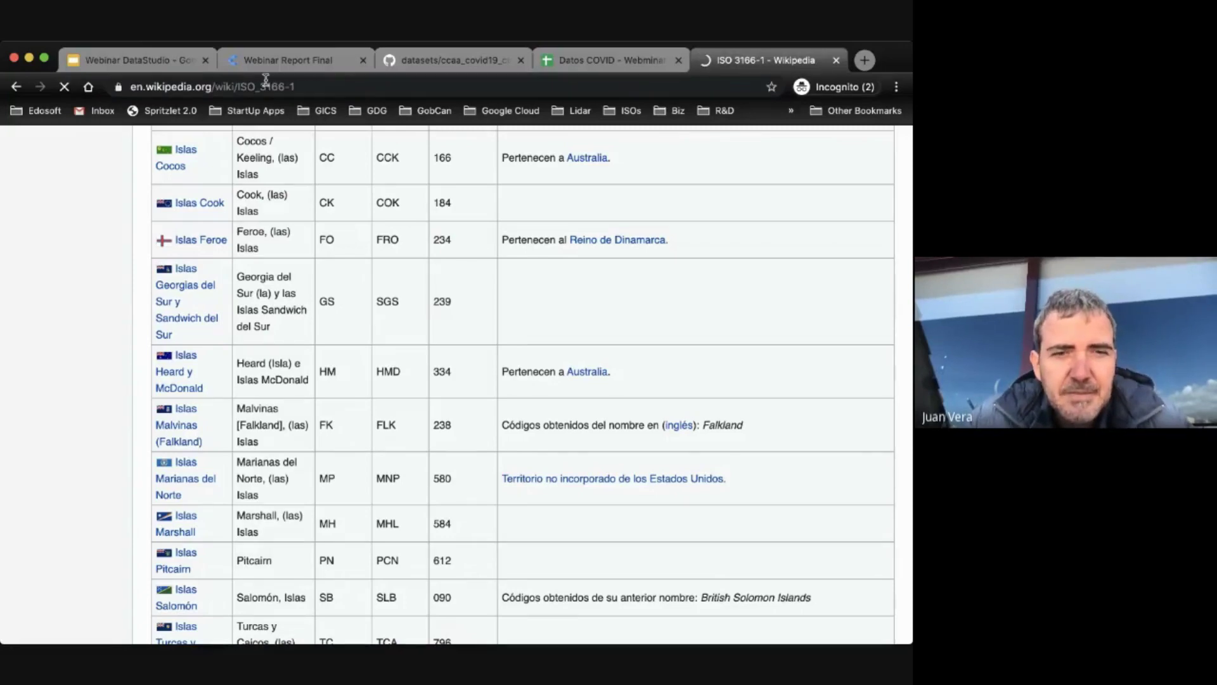
Step: Find Spain in the table of officially assigned codes and open its ISO 3166-2:ES subdivision codes page
{"action": "scroll", "coordinate": [284, 439], "scroll_direction": "down", "scroll_amount": 20}
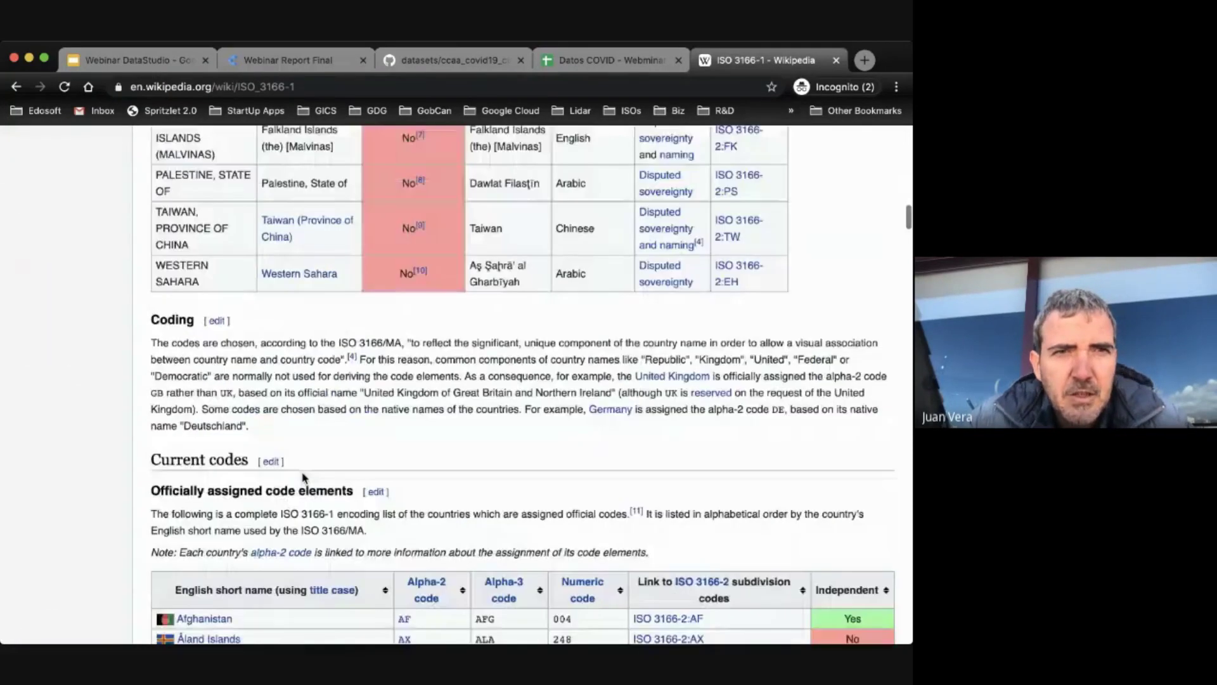
{"action": "scroll", "coordinate": [298, 488], "scroll_direction": "down", "scroll_amount": 8}
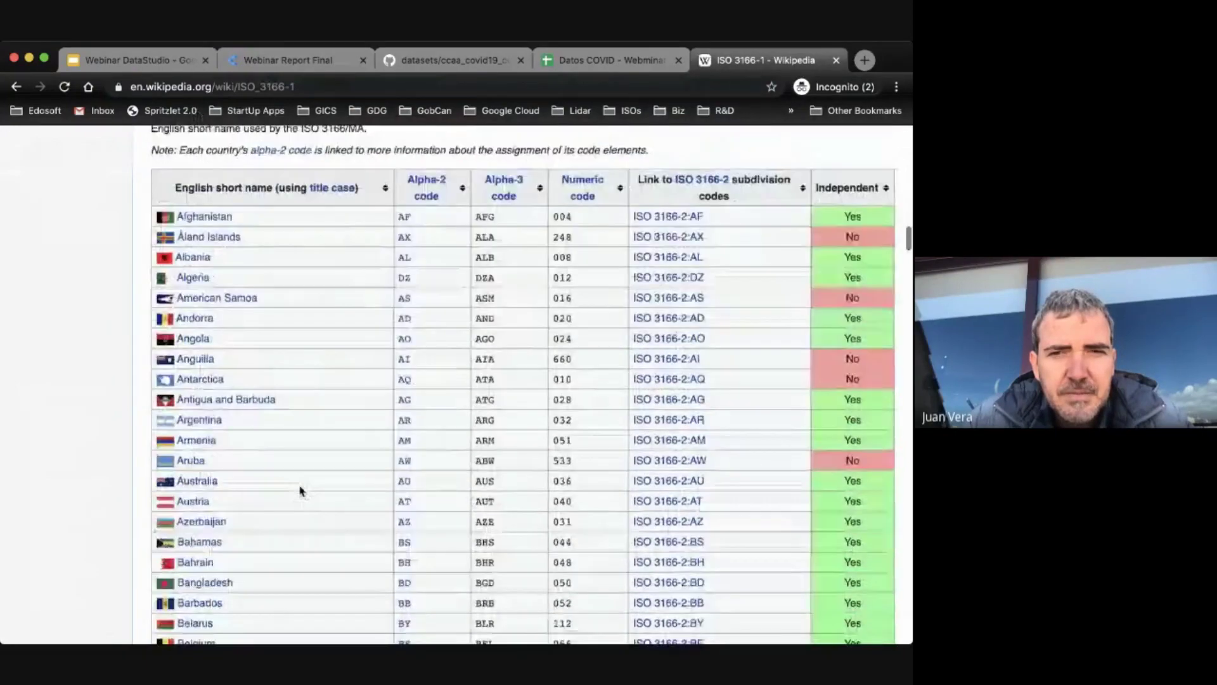
{"action": "scroll", "coordinate": [673, 219], "scroll_direction": "up", "scroll_amount": 2}
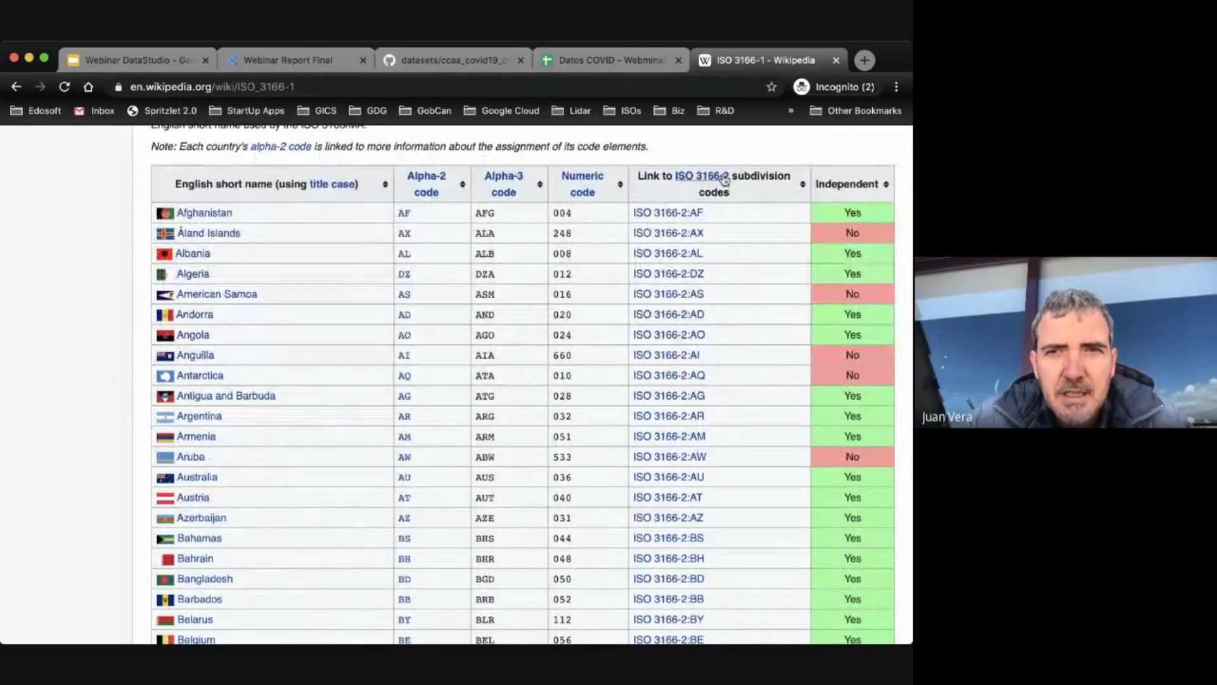
{"action": "scroll", "coordinate": [234, 376], "scroll_direction": "down", "scroll_amount": 15}
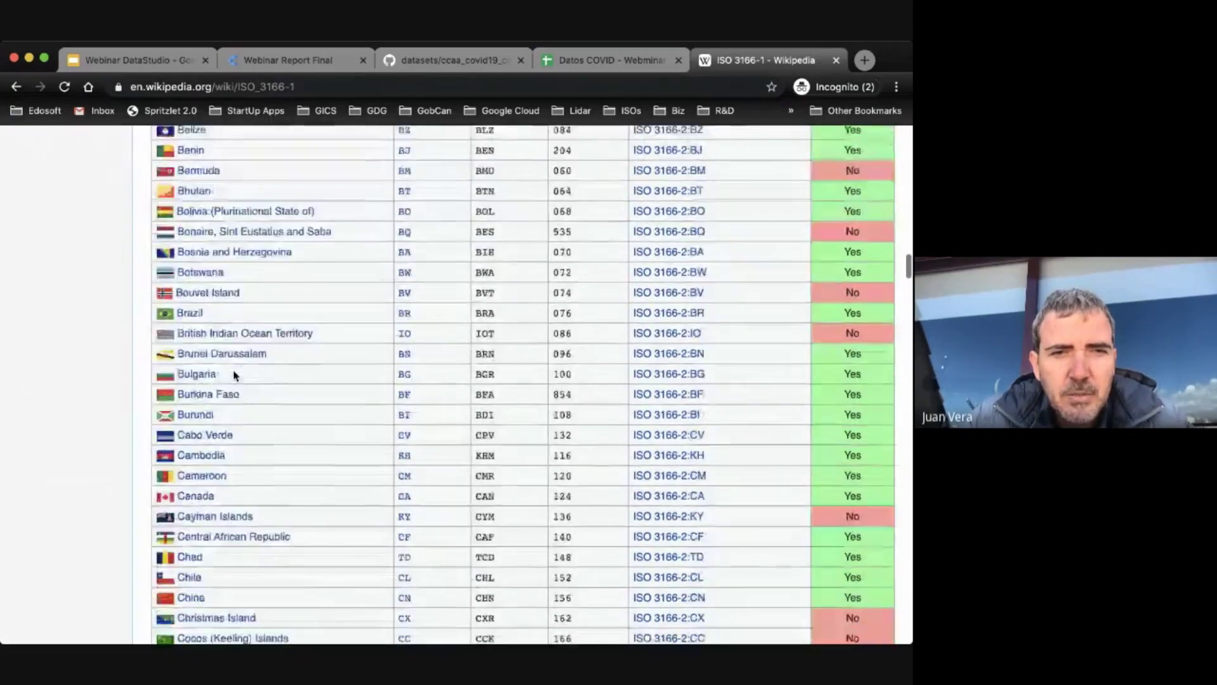
{"action": "scroll", "coordinate": [215, 482], "scroll_direction": "down", "scroll_amount": 12}
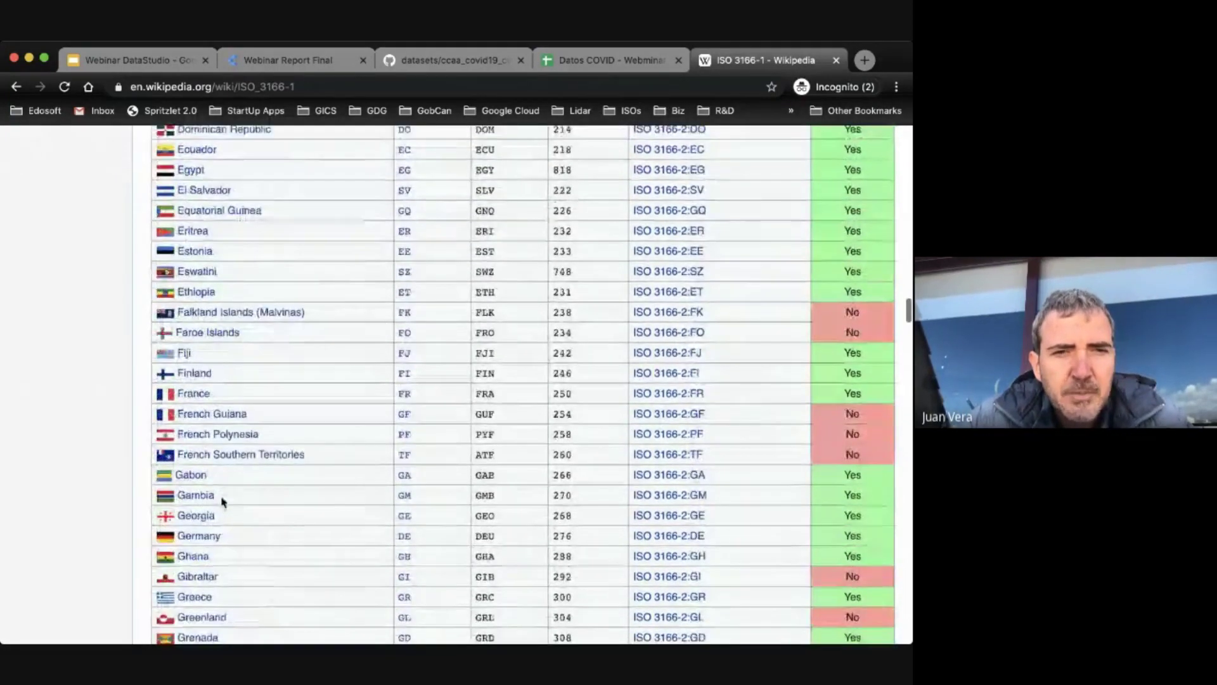
{"action": "scroll", "coordinate": [220, 507], "scroll_direction": "down", "scroll_amount": 15}
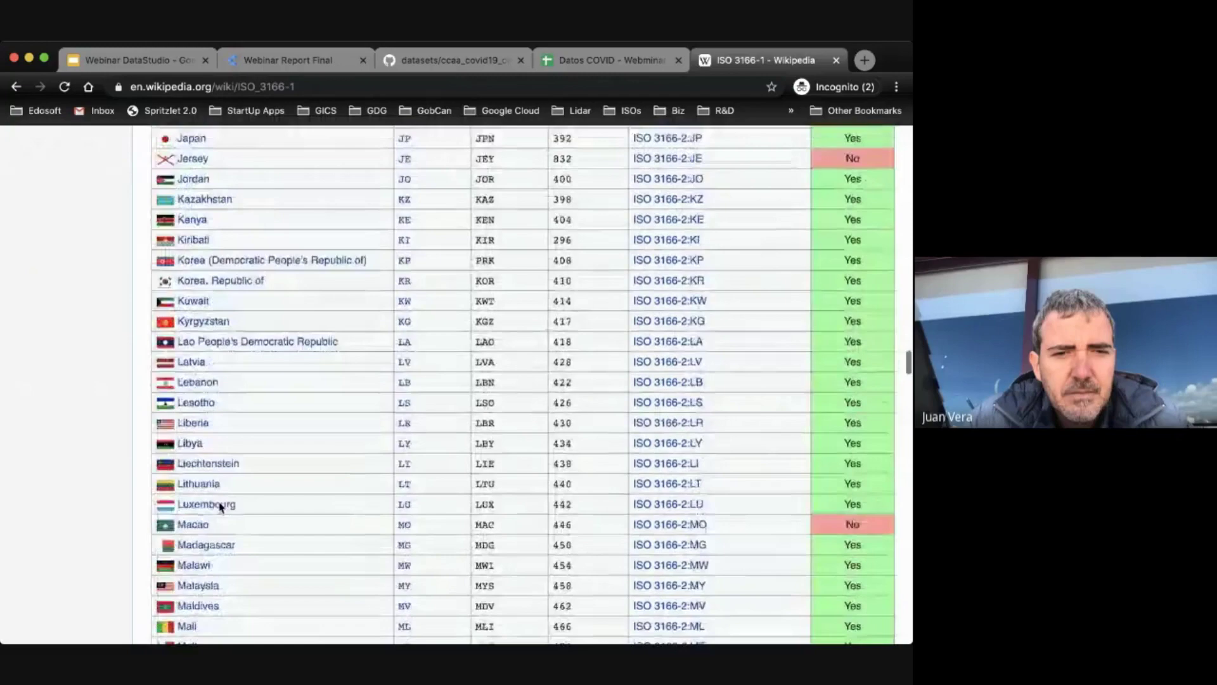
{"action": "scroll", "coordinate": [220, 507], "scroll_direction": "down", "scroll_amount": 12}
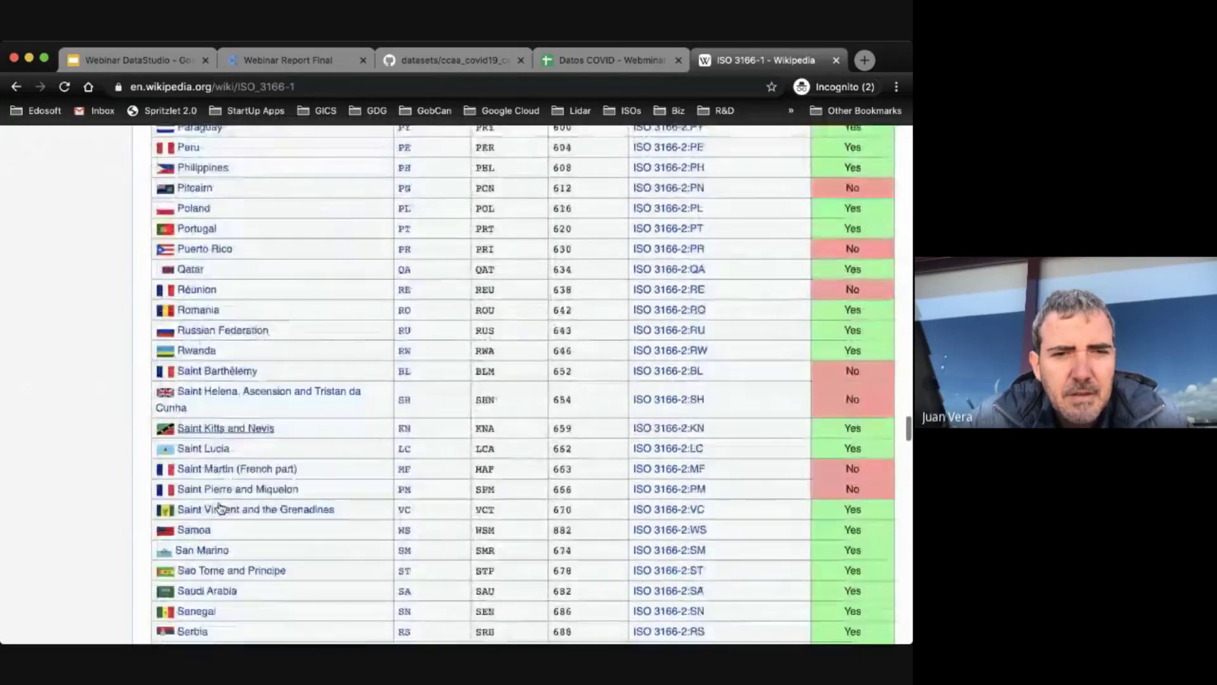
{"action": "scroll", "coordinate": [220, 507], "scroll_direction": "down", "scroll_amount": 5}
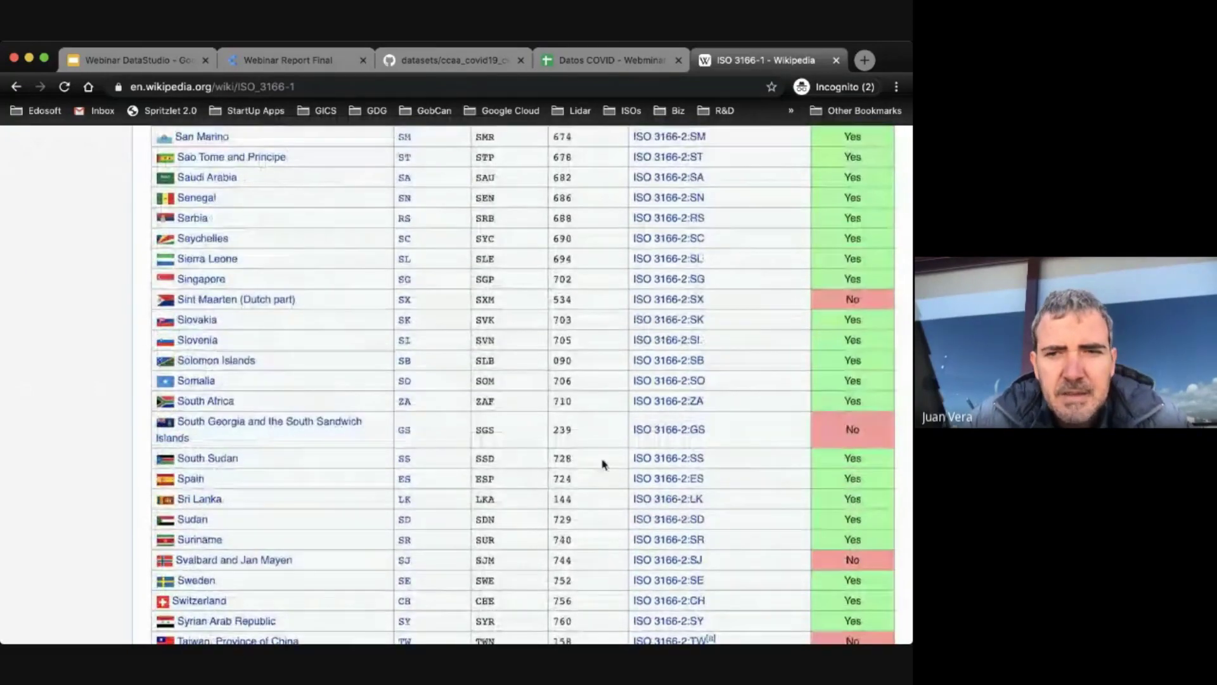
{"action": "left_click", "coordinate": [669, 479]}
Step: Examine the ISO codes listed for Spain's autonomous communities and autonomous cities, from Andalucía to Comunidad Valenciana
{"action": "scroll", "coordinate": [328, 462], "scroll_direction": "down", "scroll_amount": 10}
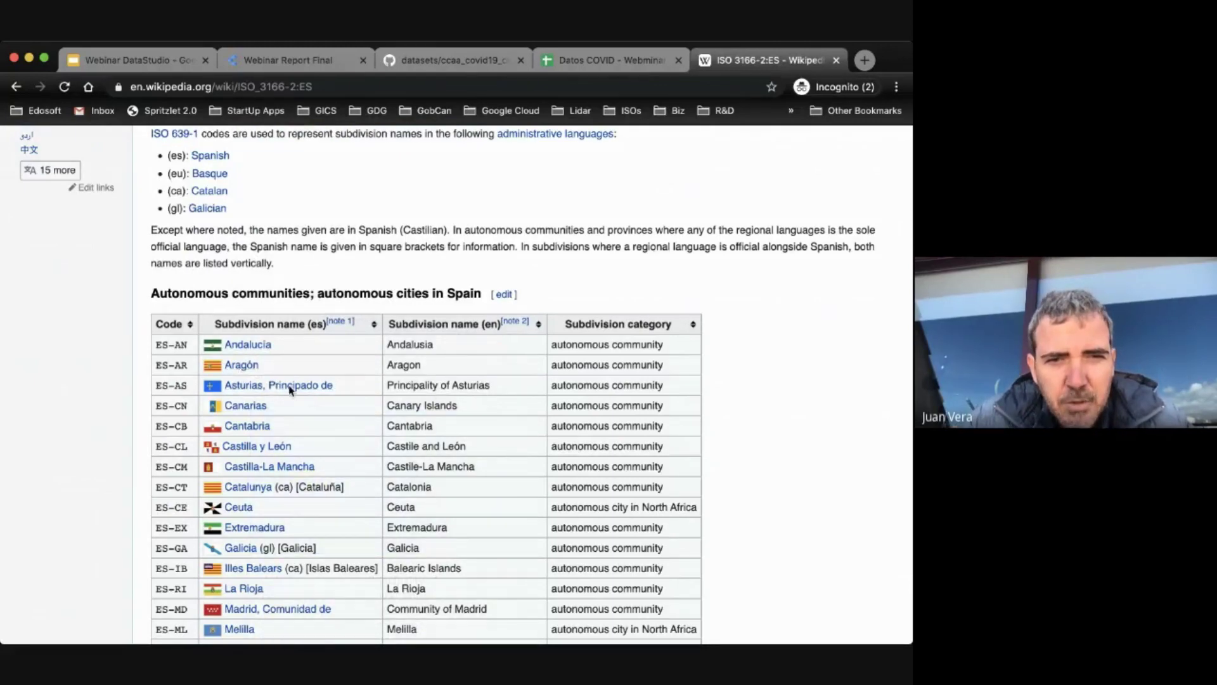
{"action": "left_click_drag", "start_coordinate": [162, 388], "coordinate": [189, 388]}
{"action": "left_click", "coordinate": [159, 386]}
{"action": "scroll", "coordinate": [194, 518], "scroll_direction": "down", "scroll_amount": 1}
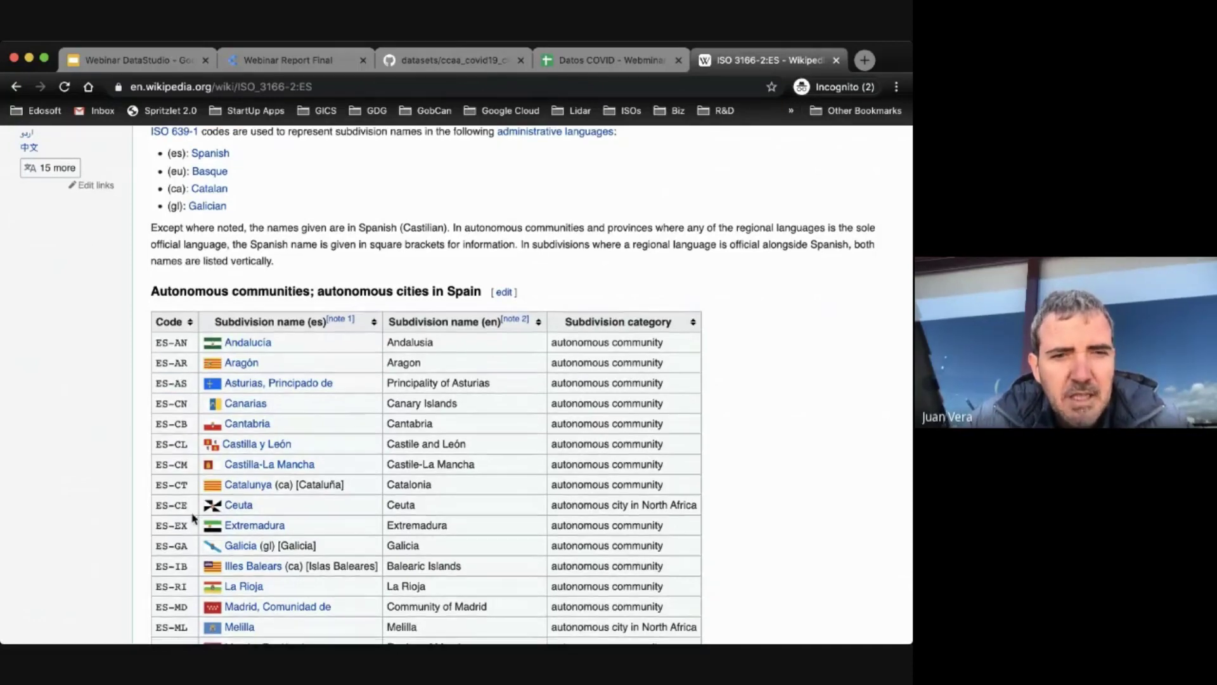
{"action": "scroll", "coordinate": [194, 518], "scroll_direction": "down", "scroll_amount": 5}
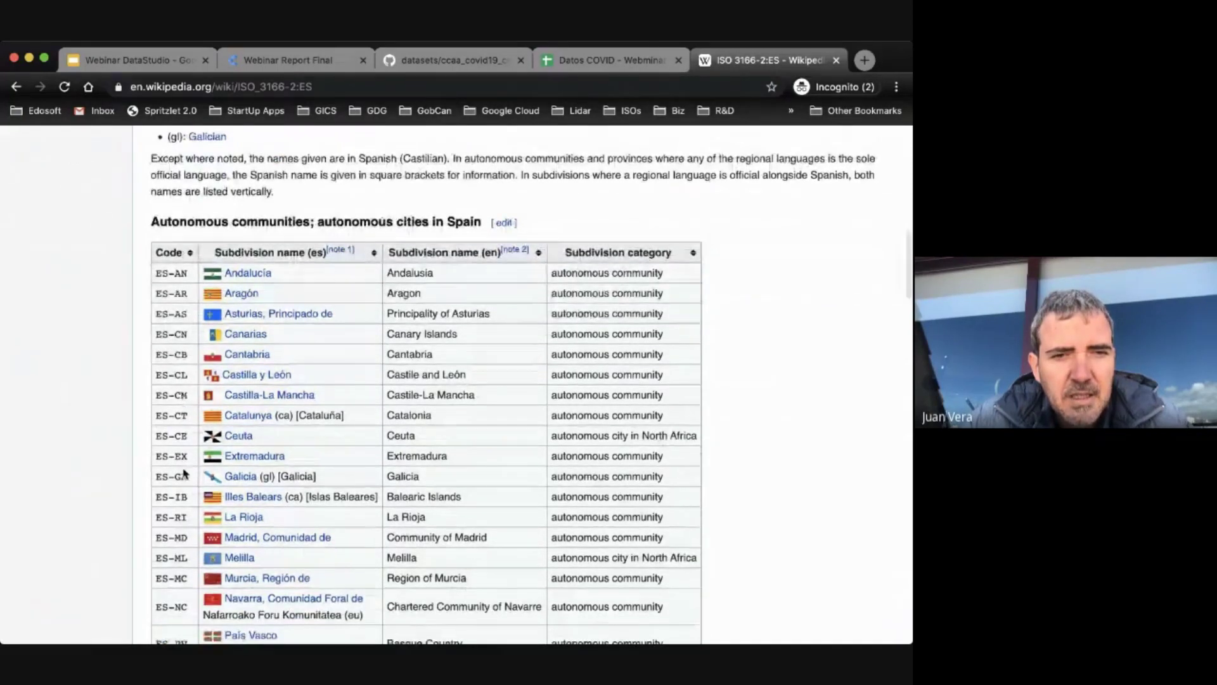
{"action": "scroll", "coordinate": [188, 510], "scroll_direction": "down", "scroll_amount": 1}
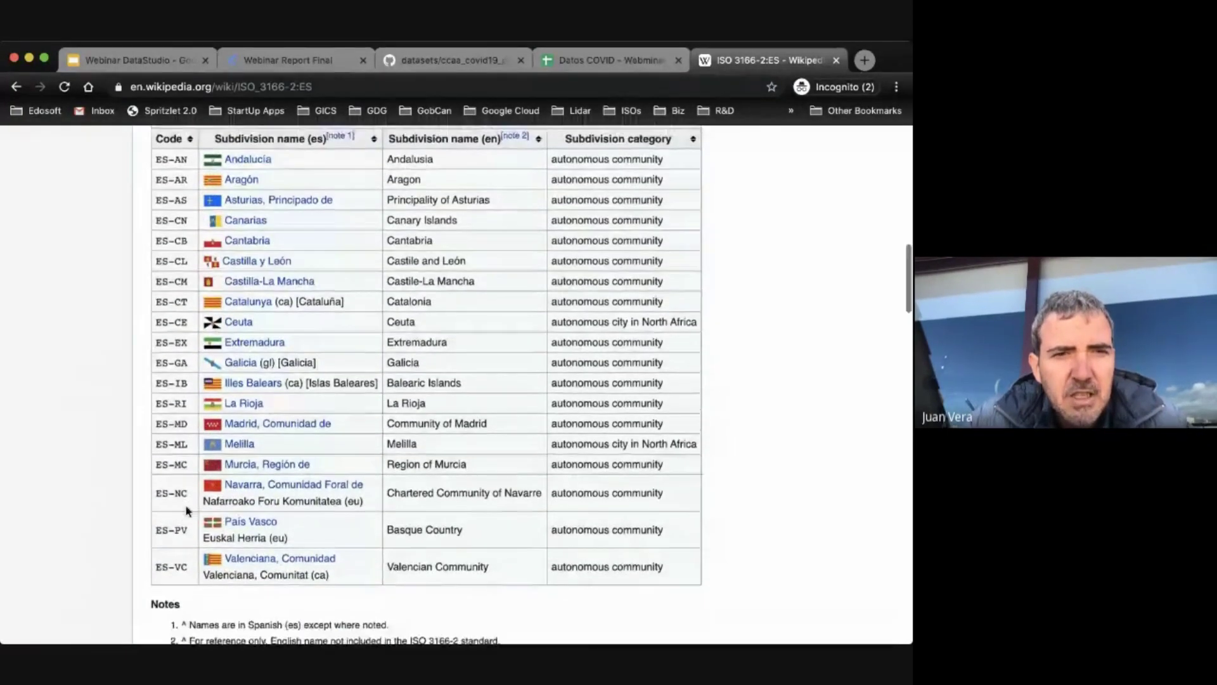
{"action": "scroll", "coordinate": [188, 512], "scroll_direction": "up", "scroll_amount": 1}
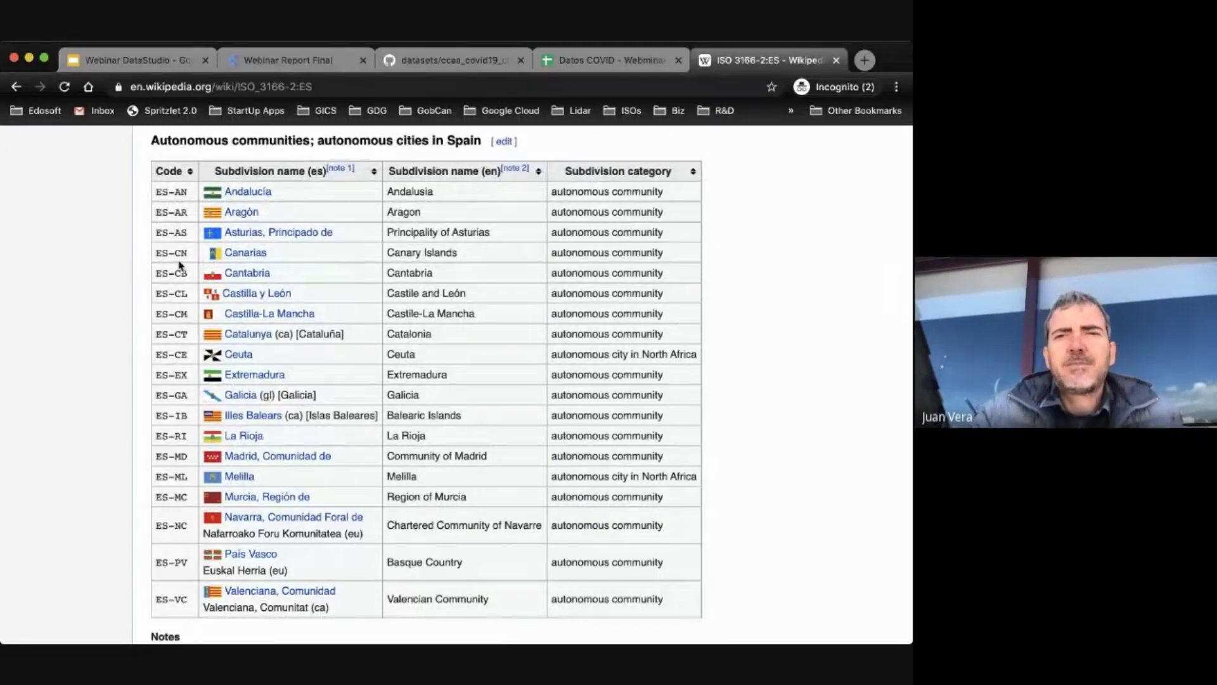
Step: Switch to the Datos COVID - Webminar spreadsheet, add a second sheet, and return to Hoja 1
{"action": "left_click", "coordinate": [601, 61]}
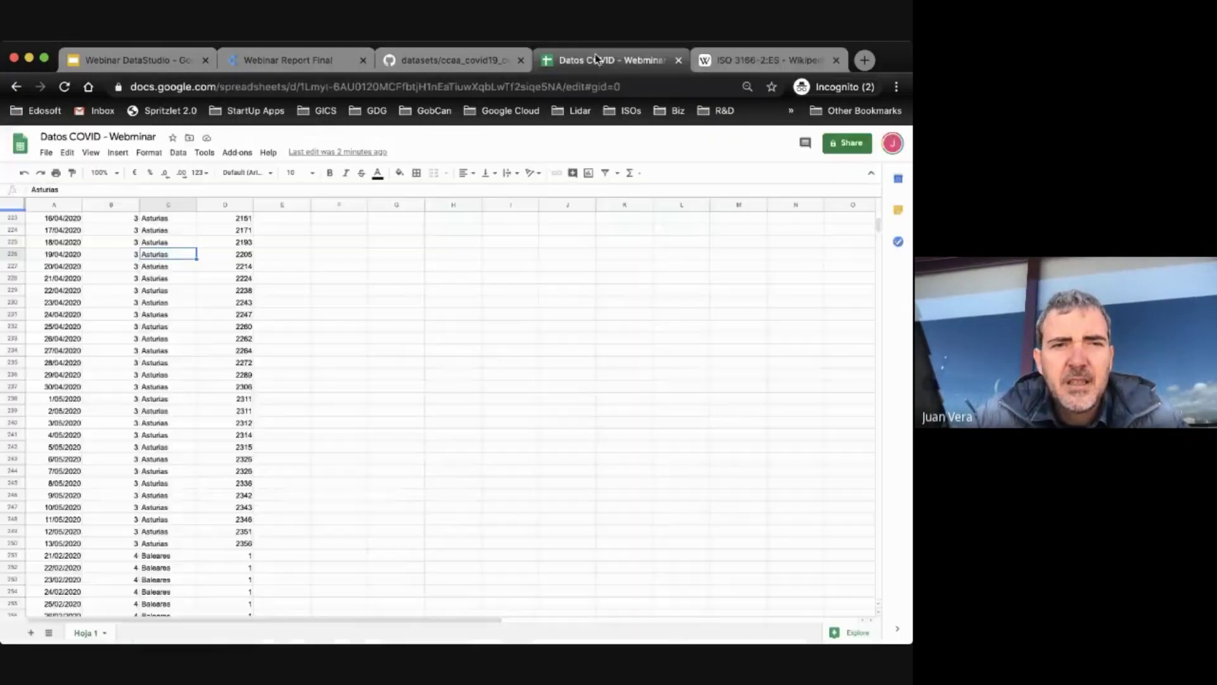
{"action": "left_click", "coordinate": [31, 632]}
{"action": "left_click", "coordinate": [84, 633]}
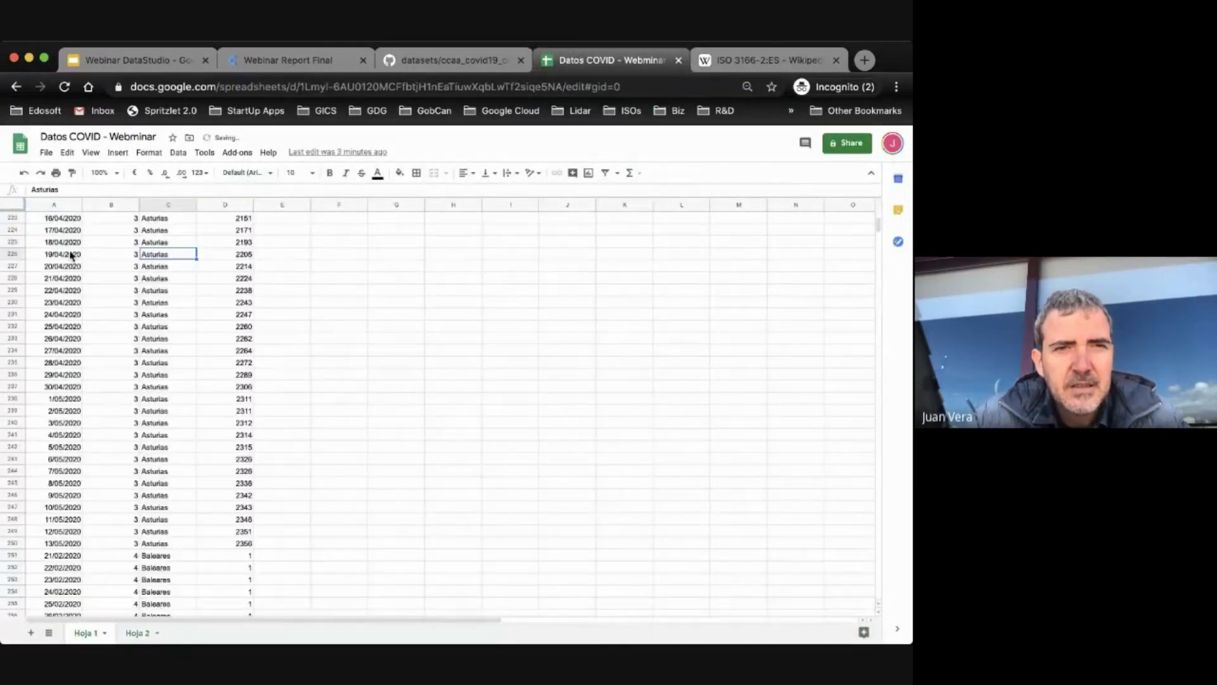
Step: Go back to the start of the data in Hoja 1 and select the first cod_ine value in B2
{"action": "scroll", "coordinate": [95, 227], "scroll_direction": "up", "scroll_amount": 20}
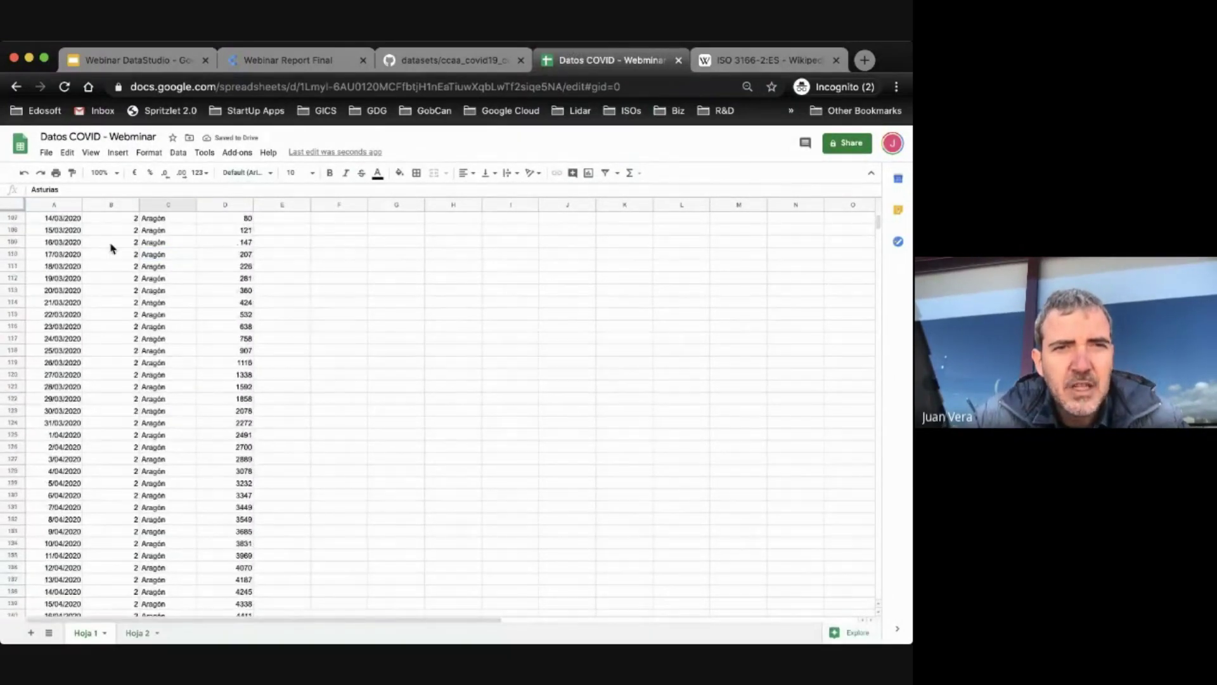
{"action": "scroll", "coordinate": [111, 248], "scroll_direction": "up", "scroll_amount": 18}
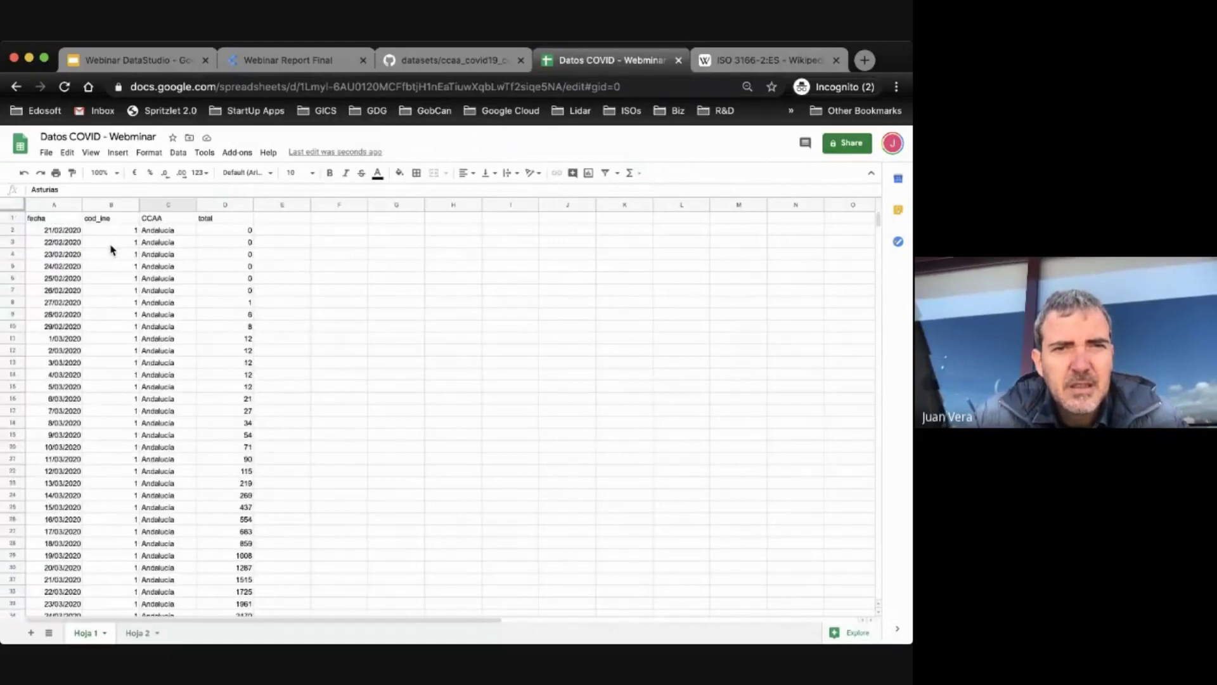
{"action": "left_click", "coordinate": [125, 235]}
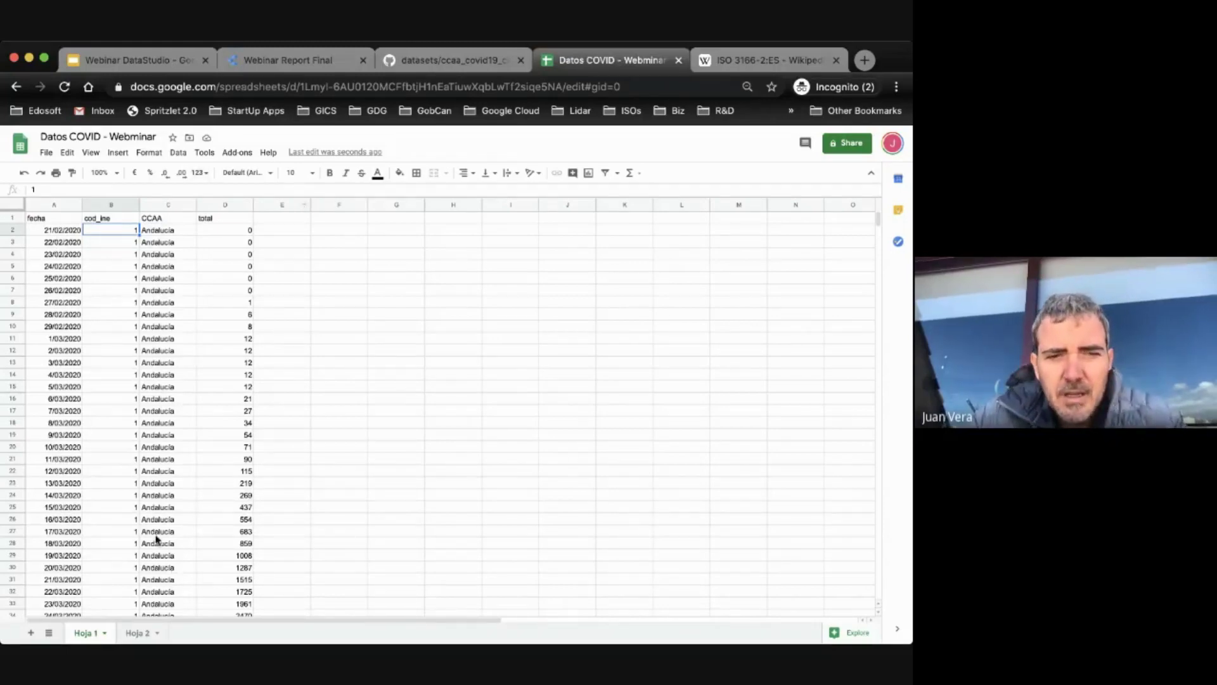
Step: Paste the table matching INE codes to ISO codes into Hoja 2 from A1, with the headers Codigo INE and Codigos ISO
{"action": "key", "text": "super+Tab"}
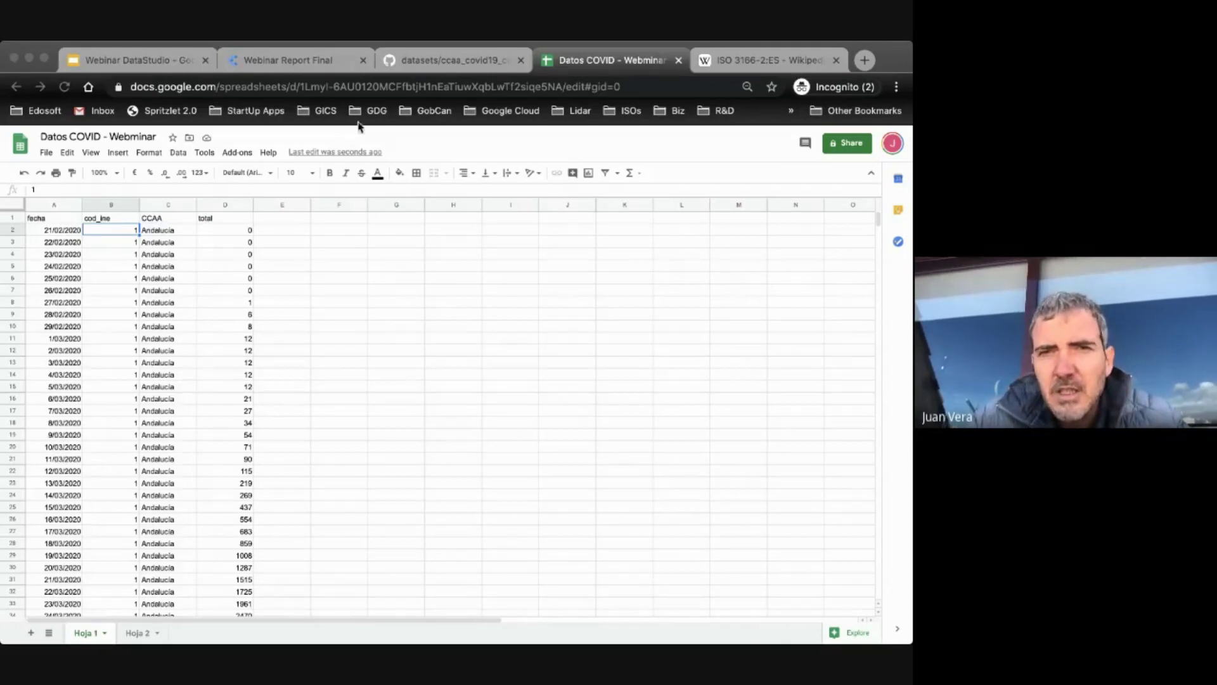
{"action": "left_click", "coordinate": [436, 44]}
{"action": "key", "text": "super+Tab"}
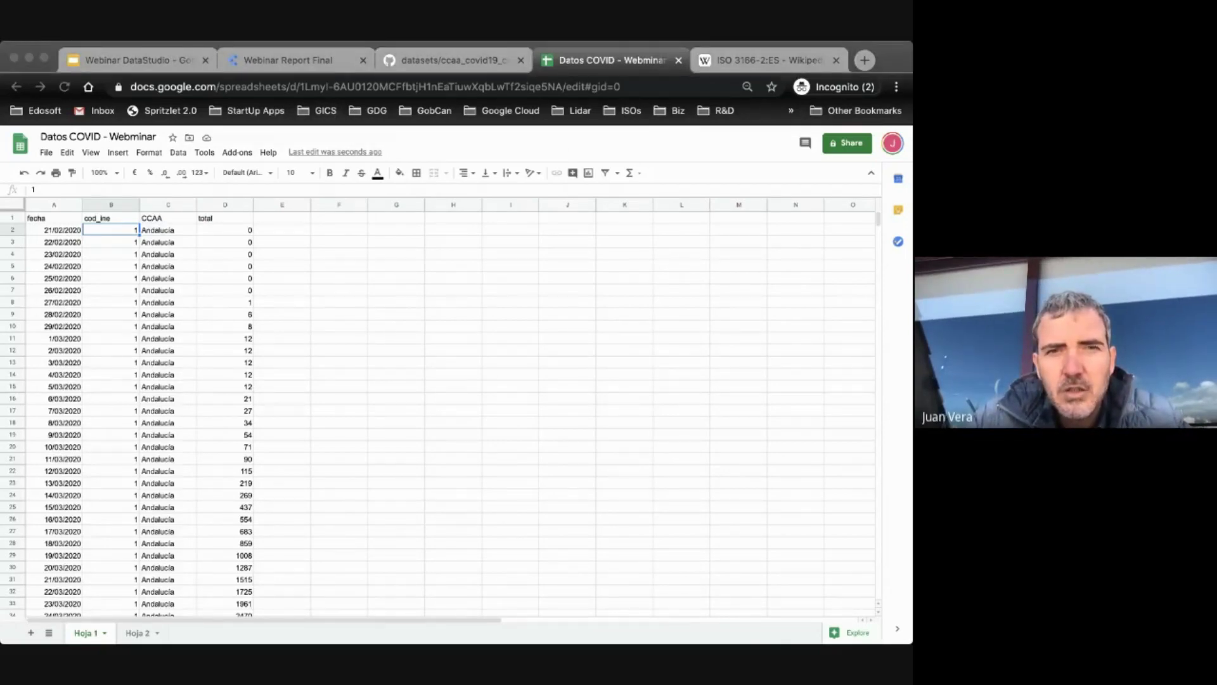
{"action": "left_click", "coordinate": [111, 45]}
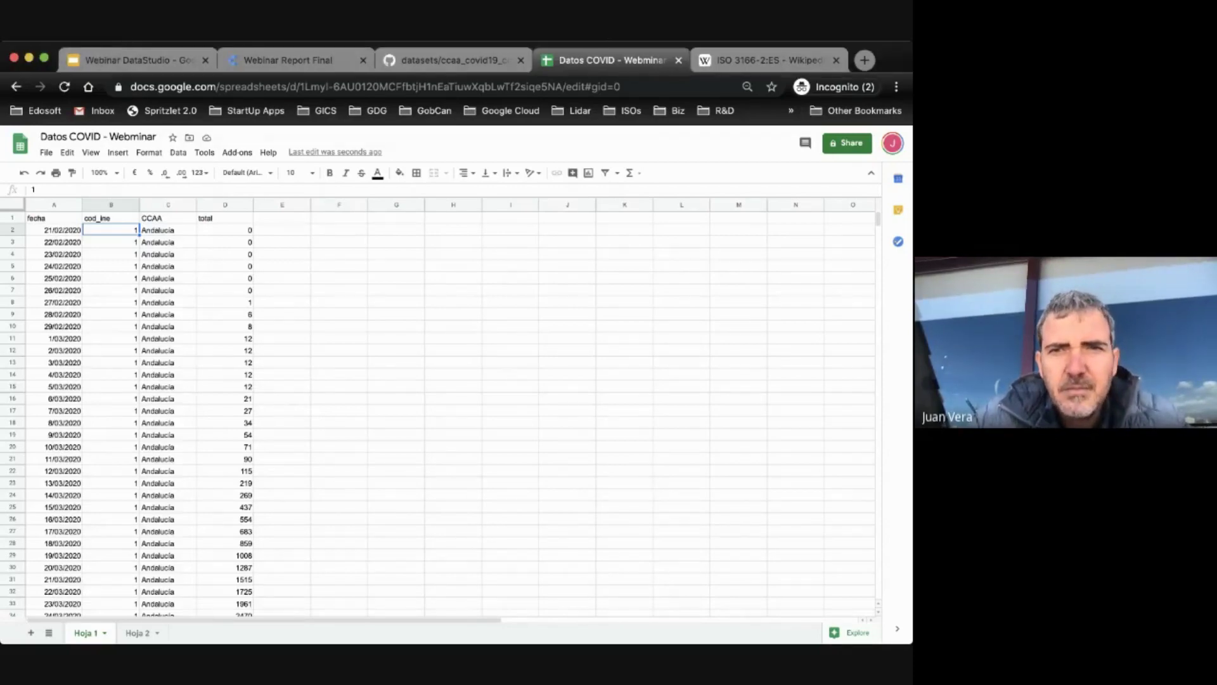
{"action": "left_click", "coordinate": [137, 633]}
{"action": "type", "text": "Codigo INE\tCodigos ISO 1\tES-AN 2\tES-AR 3\tES-AS 5\tES-CN 6\tES-CB 8\tES-CM 7\tES-CL 9\tES-CT 11\tES-EX 12\tES-GA 4\tES-IB 17\tES-RI 13\tES-MD 14\tES-MC 15\tES-NC 16\tES-PV 10\tES-VC 18\tES-CE 19\tES-ML"}
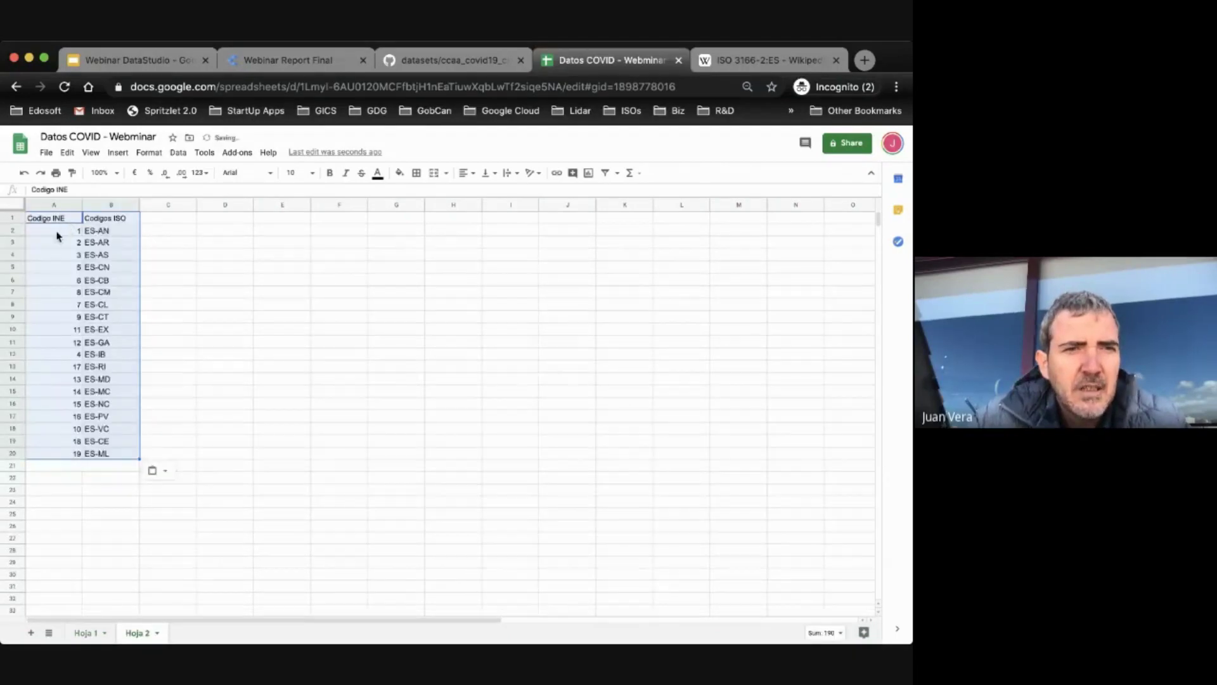
Step: Examine the INE and ISO code pairs in Hoja 2, from the first regions to the last two rows, ES-CE and ES-ML
{"action": "left_click", "coordinate": [60, 234]}
{"action": "left_click", "coordinate": [103, 231]}
{"action": "left_click", "coordinate": [73, 239]}
{"action": "left_click", "coordinate": [111, 242]}
{"action": "left_click", "coordinate": [73, 255]}
{"action": "left_click", "coordinate": [114, 256]}
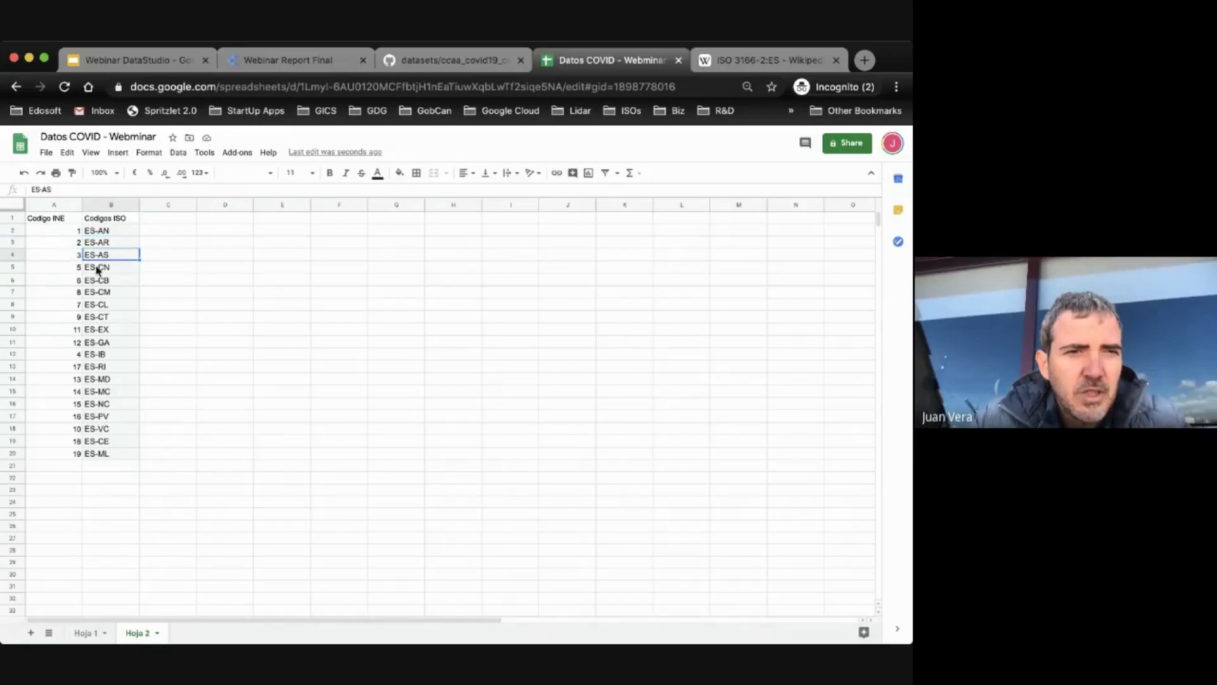
{"action": "left_click", "coordinate": [95, 355]}
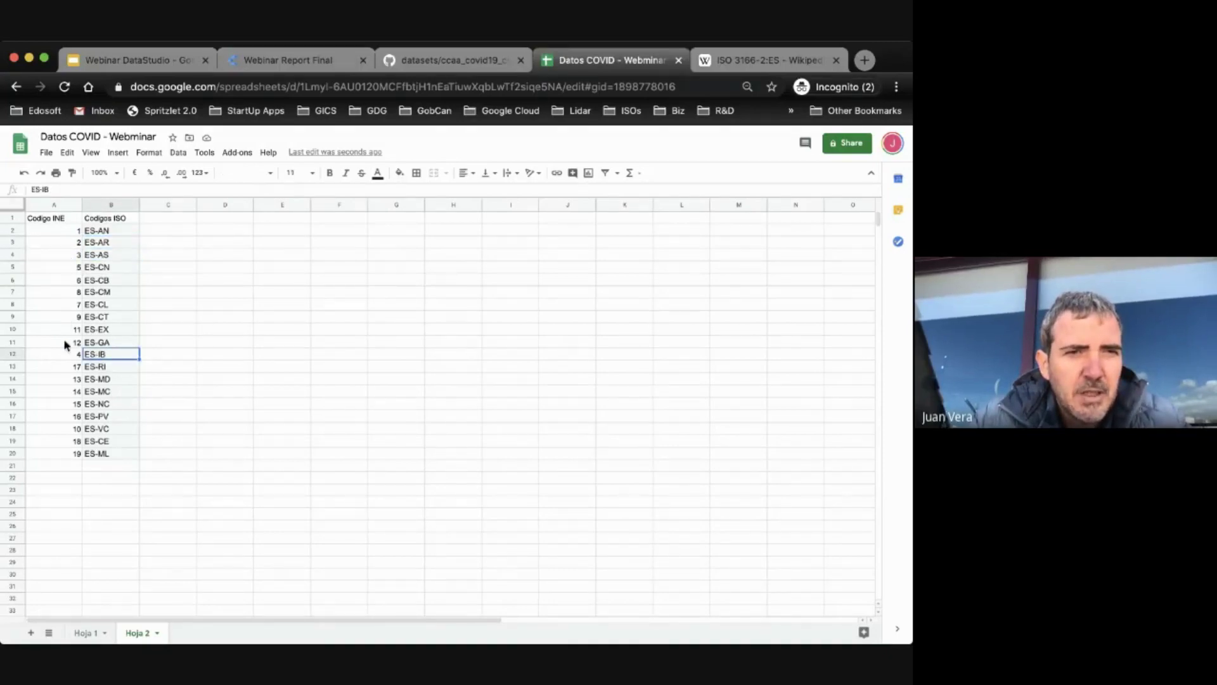
{"action": "left_click", "coordinate": [71, 272]}
{"action": "left_click", "coordinate": [100, 444]}
{"action": "left_click", "coordinate": [96, 455]}
{"action": "left_click", "coordinate": [71, 451]}
{"action": "left_click", "coordinate": [71, 444]}
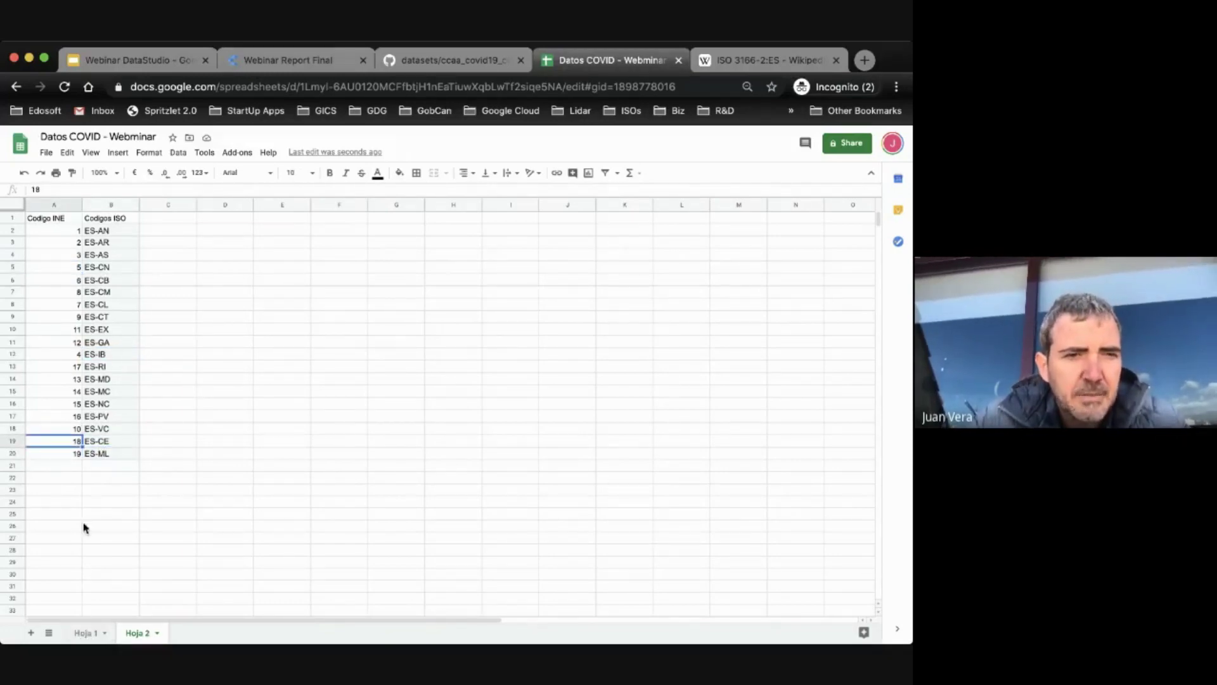
Step: Enter =IFNA(VLOOKUP(B3;'Hoja 2'!A:B;2;FALSE);"") in E2 of Hoja 1 to look up the ISO code
{"action": "left_click", "coordinate": [87, 637]}
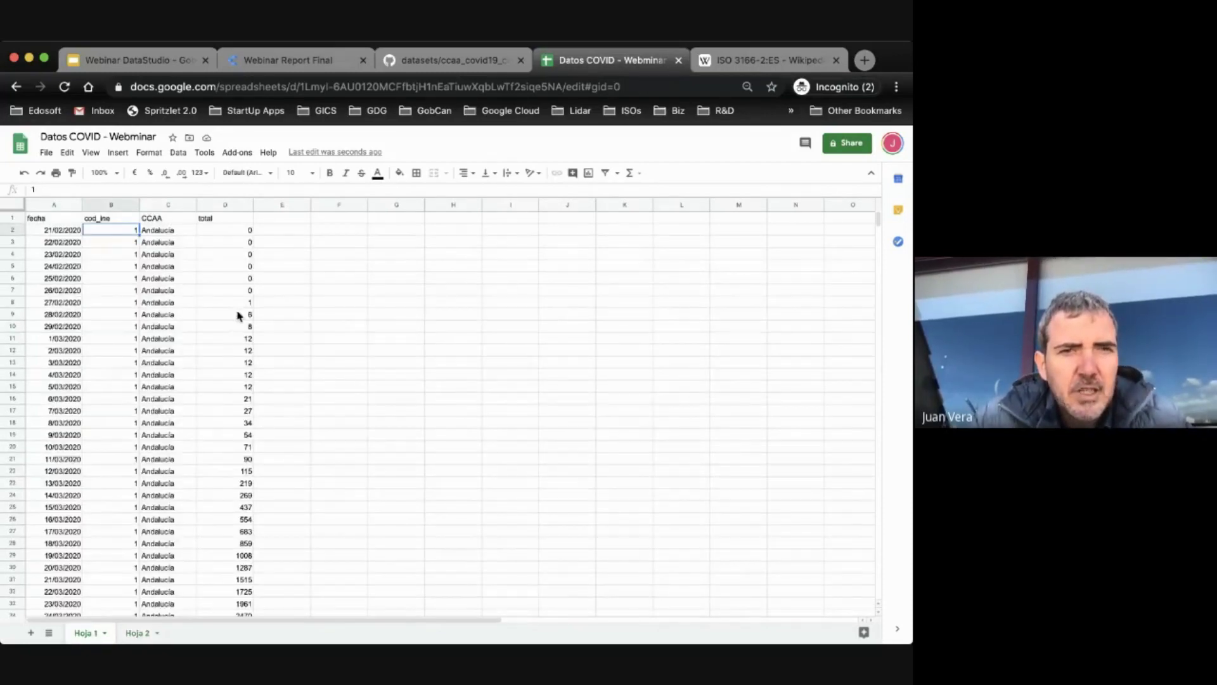
{"action": "left_click", "coordinate": [288, 232]}
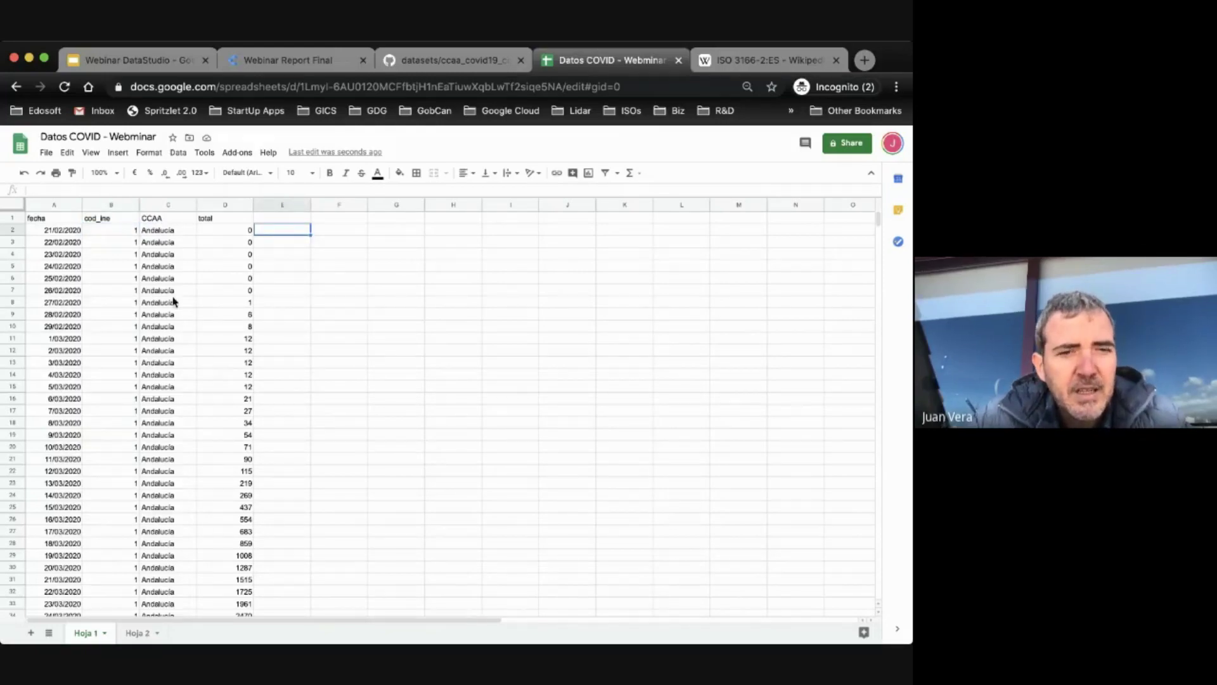
{"action": "left_click", "coordinate": [137, 632]}
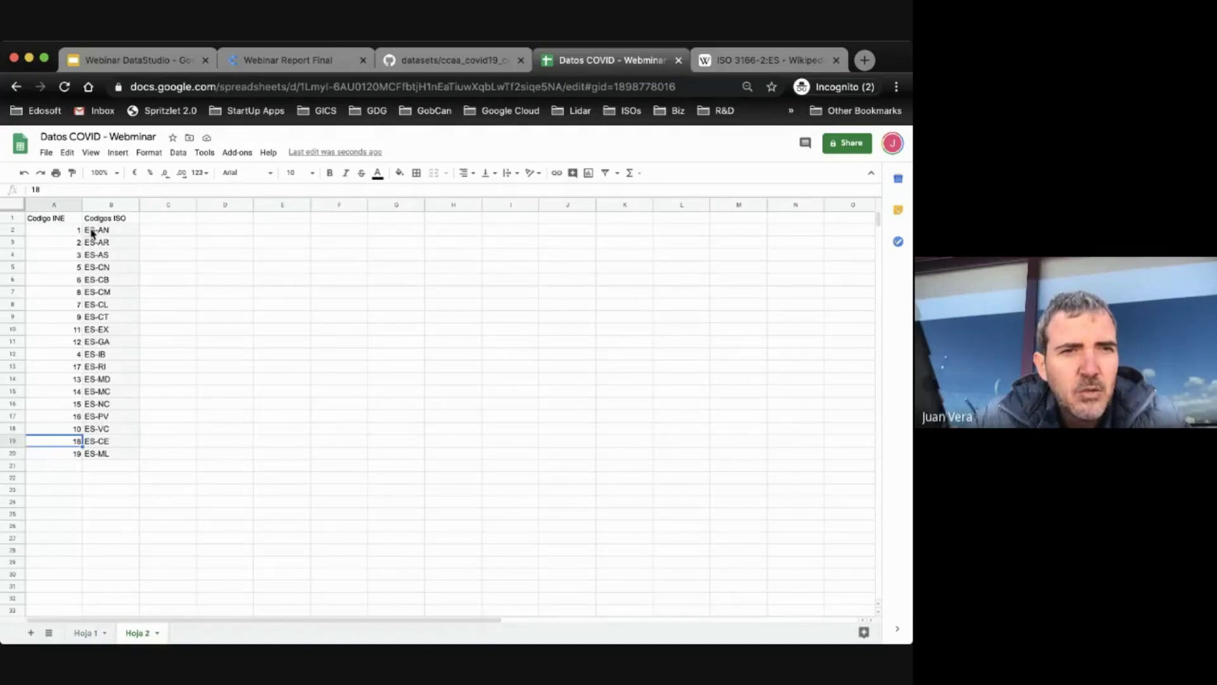
{"action": "left_click", "coordinate": [93, 233]}
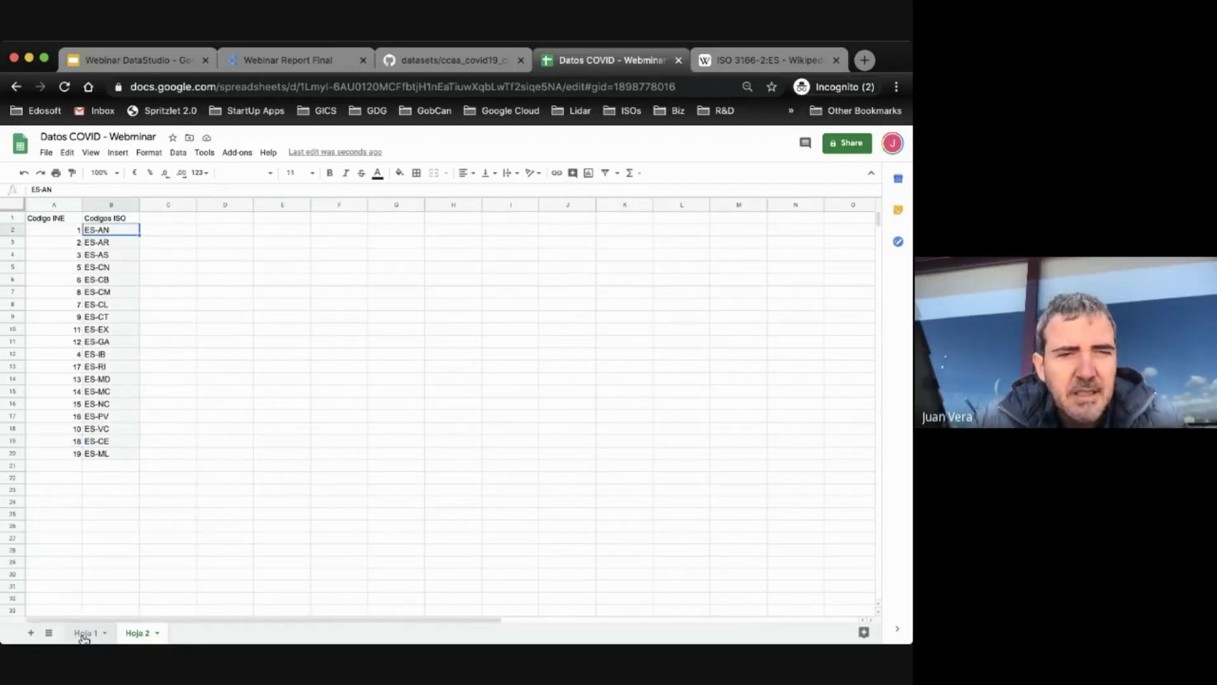
{"action": "left_click", "coordinate": [83, 635]}
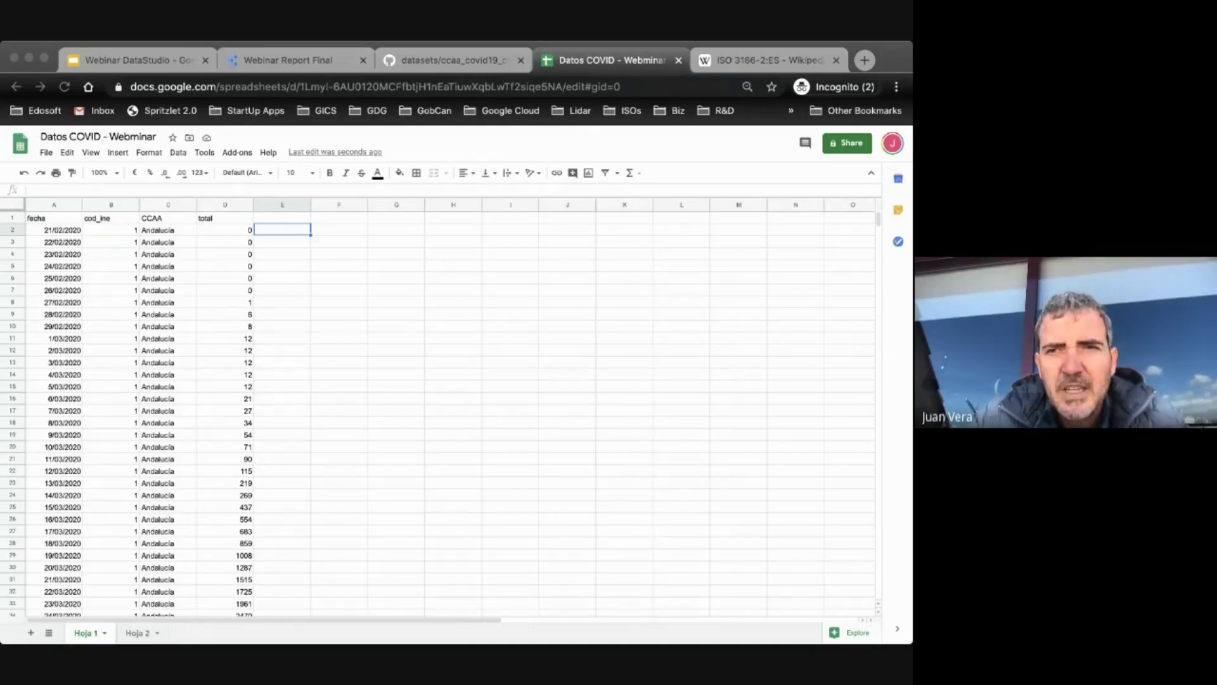
{"action": "type", "text": "ES-AN"}
{"action": "key", "text": "Return"}
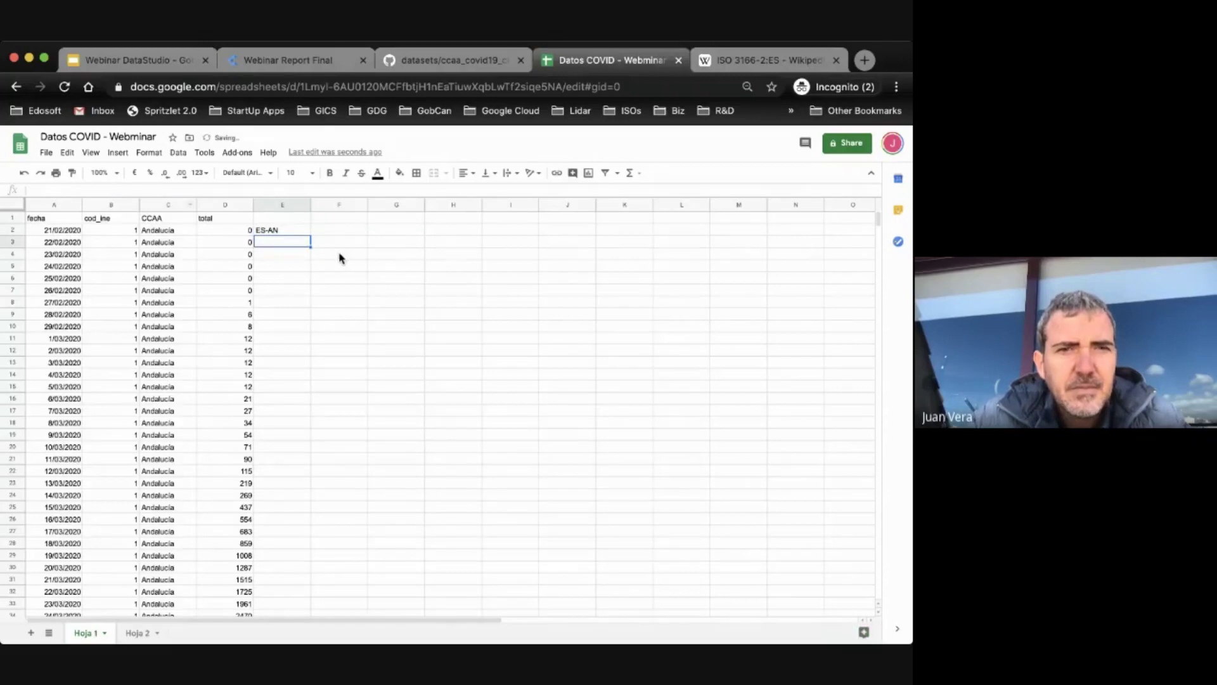
Step: Examine the IFNA and VLOOKUP functions in the E2 formula and the cod_ine value in B2, without changing the formula
{"action": "left_click", "coordinate": [279, 229]}
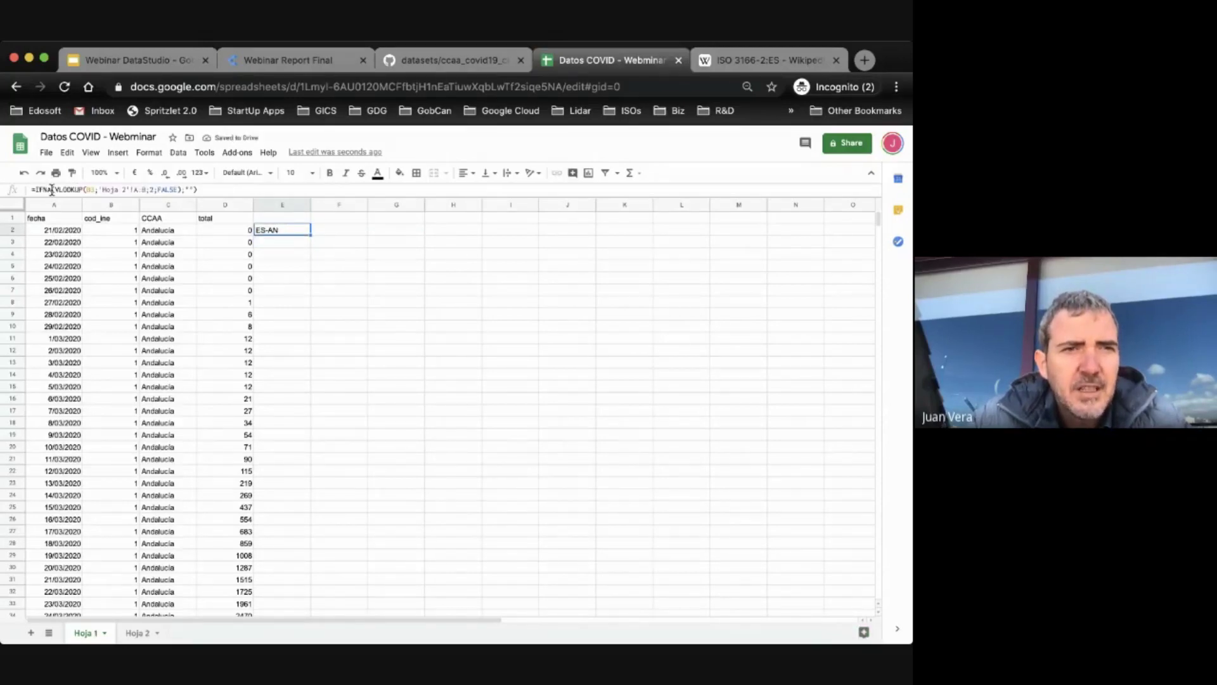
{"action": "left_click_drag", "start_coordinate": [52, 190], "coordinate": [35, 190]}
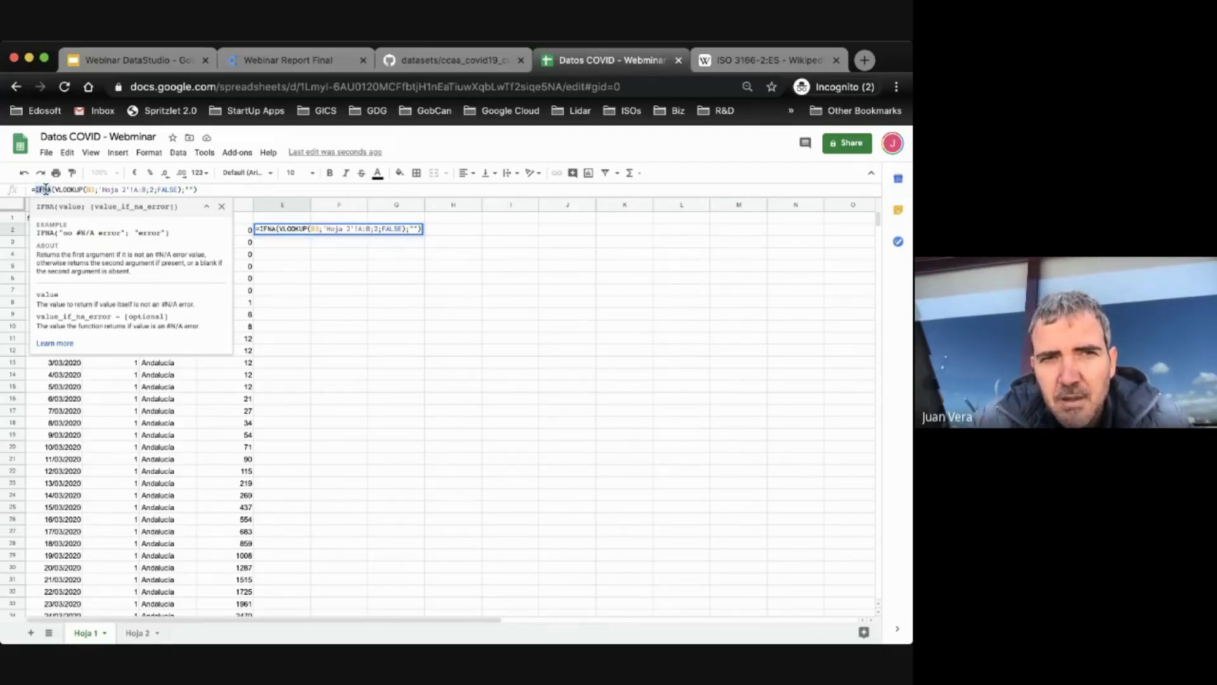
{"action": "left_click", "coordinate": [188, 189]}
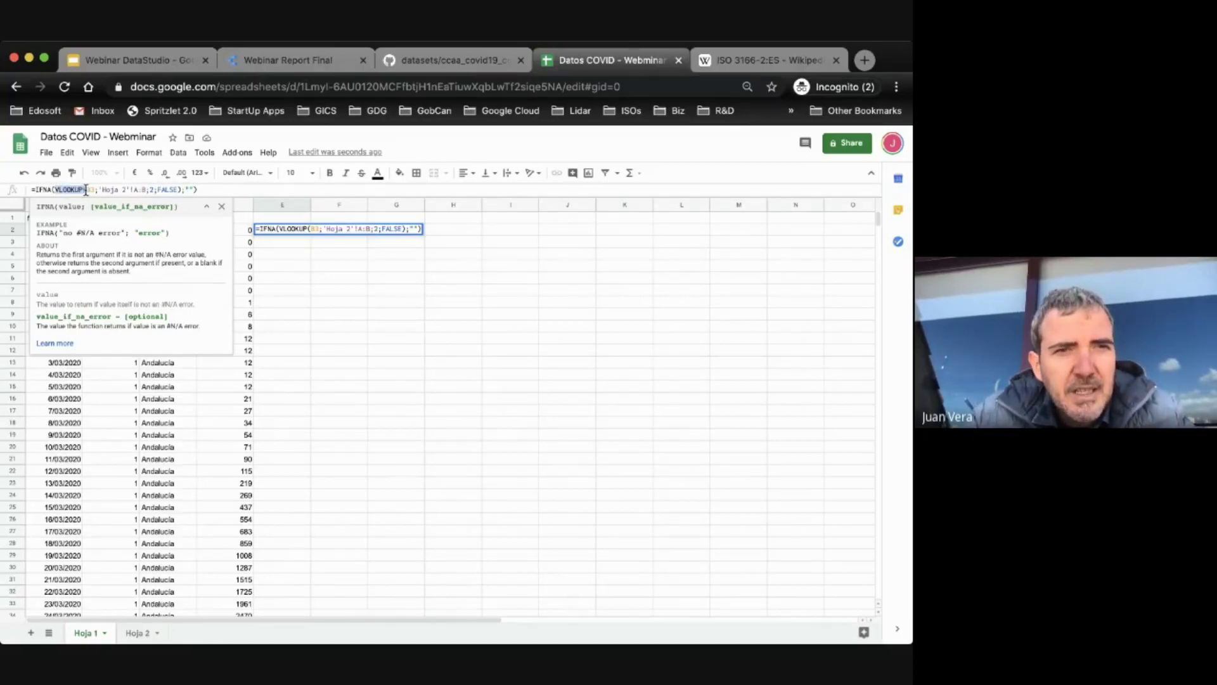
{"action": "left_click", "coordinate": [109, 189]}
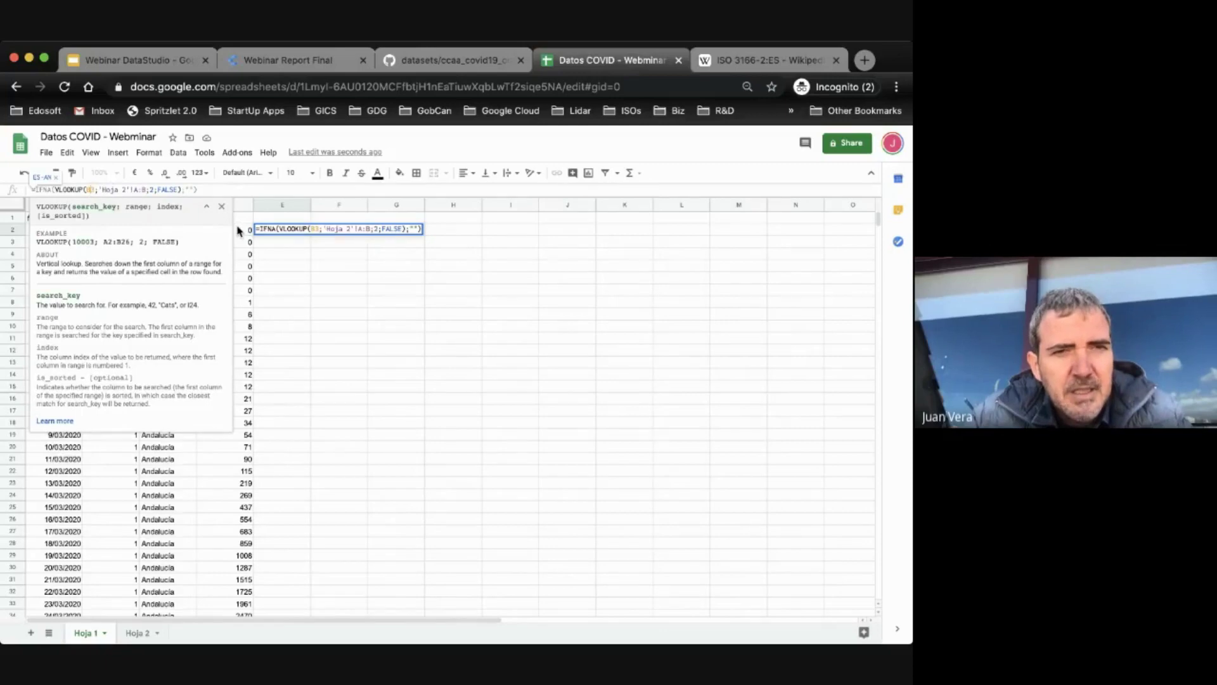
{"action": "key", "text": "Return"}
{"action": "left_click", "coordinate": [114, 231]}
{"action": "left_click", "coordinate": [262, 233]}
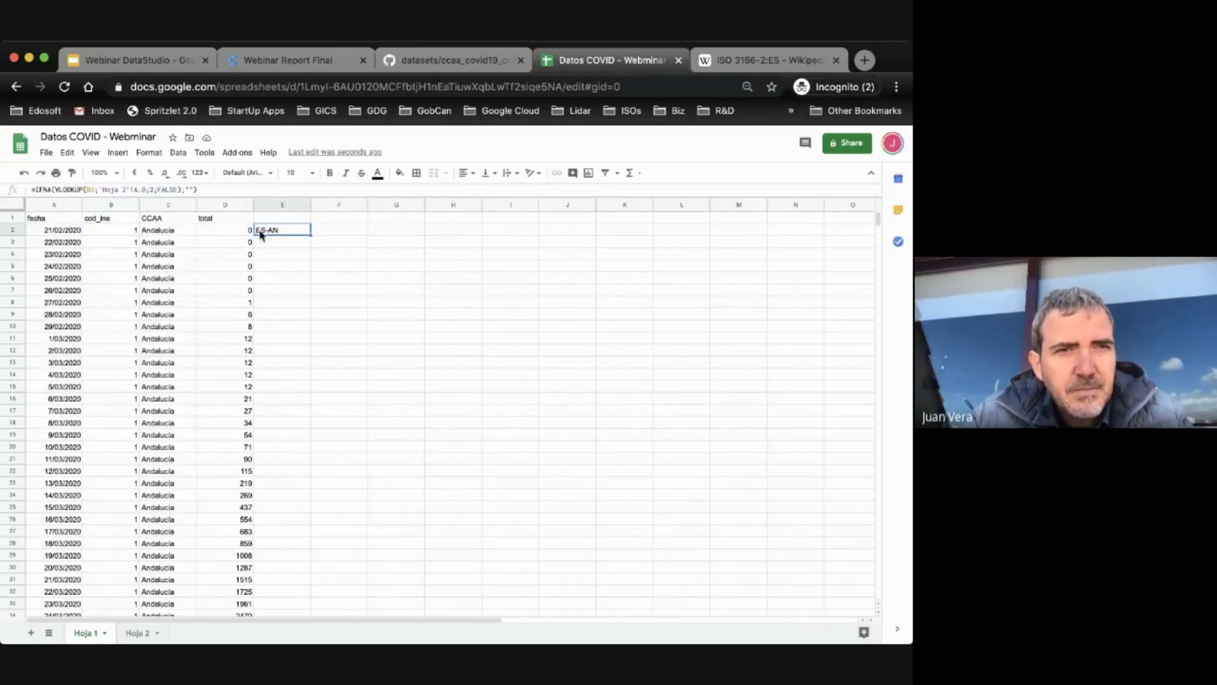
Step: Examine the VLOOKUP search key, range, index and is_sorted arguments in E2, comparing them with the code table in Hoja 2
{"action": "left_click", "coordinate": [93, 189]}
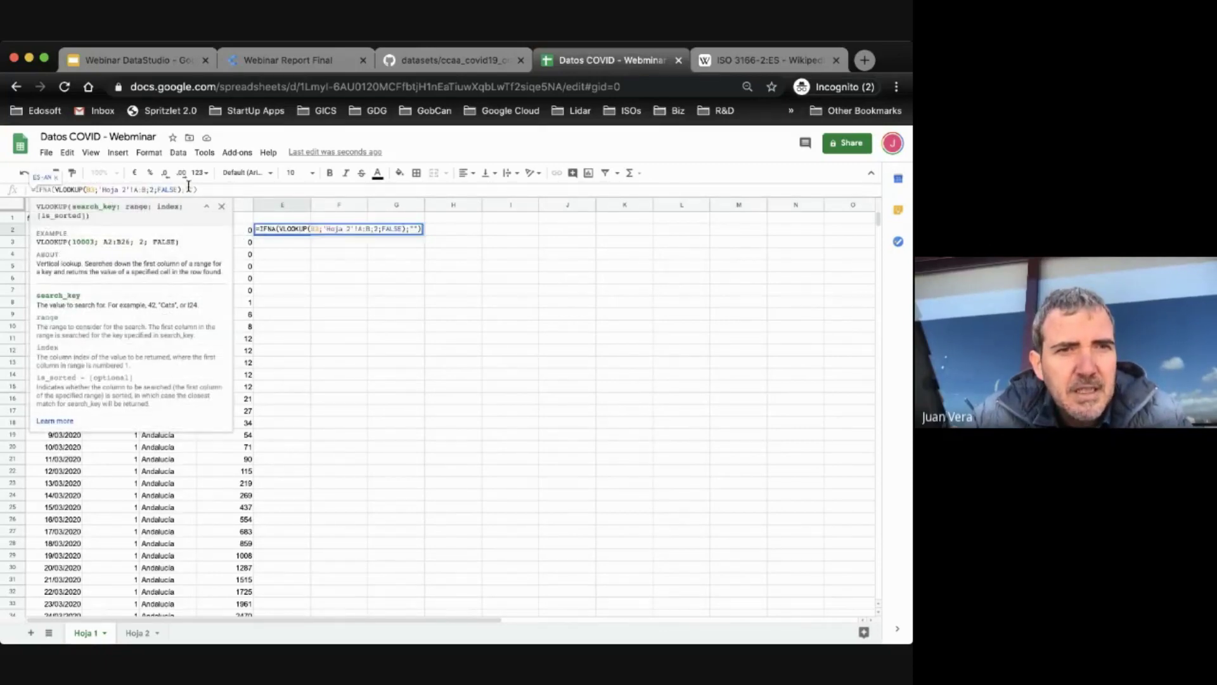
{"action": "left_click", "coordinate": [221, 206]}
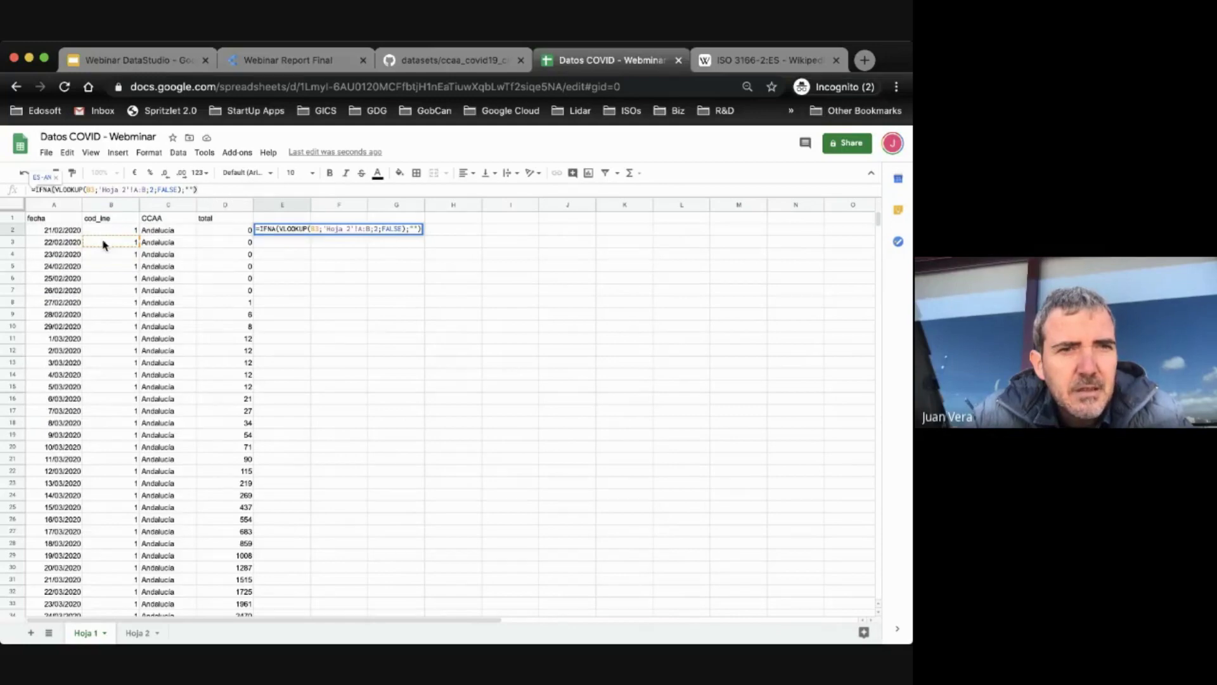
{"action": "left_click", "coordinate": [118, 188]}
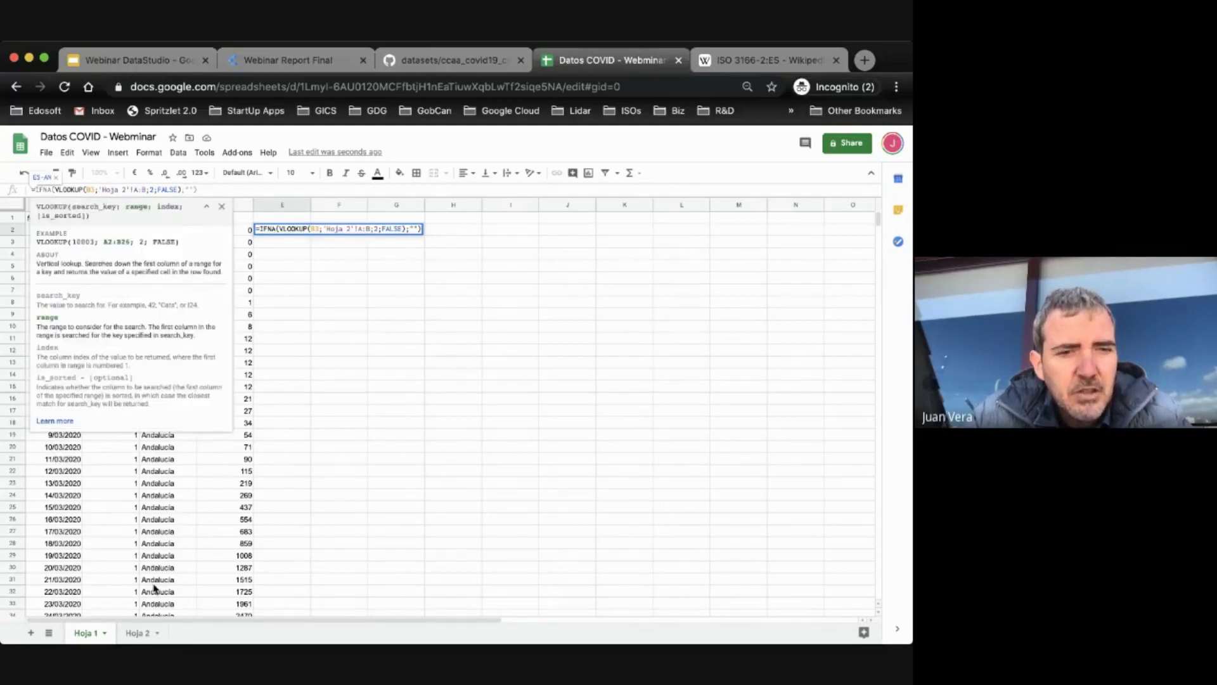
{"action": "left_click", "coordinate": [138, 633]}
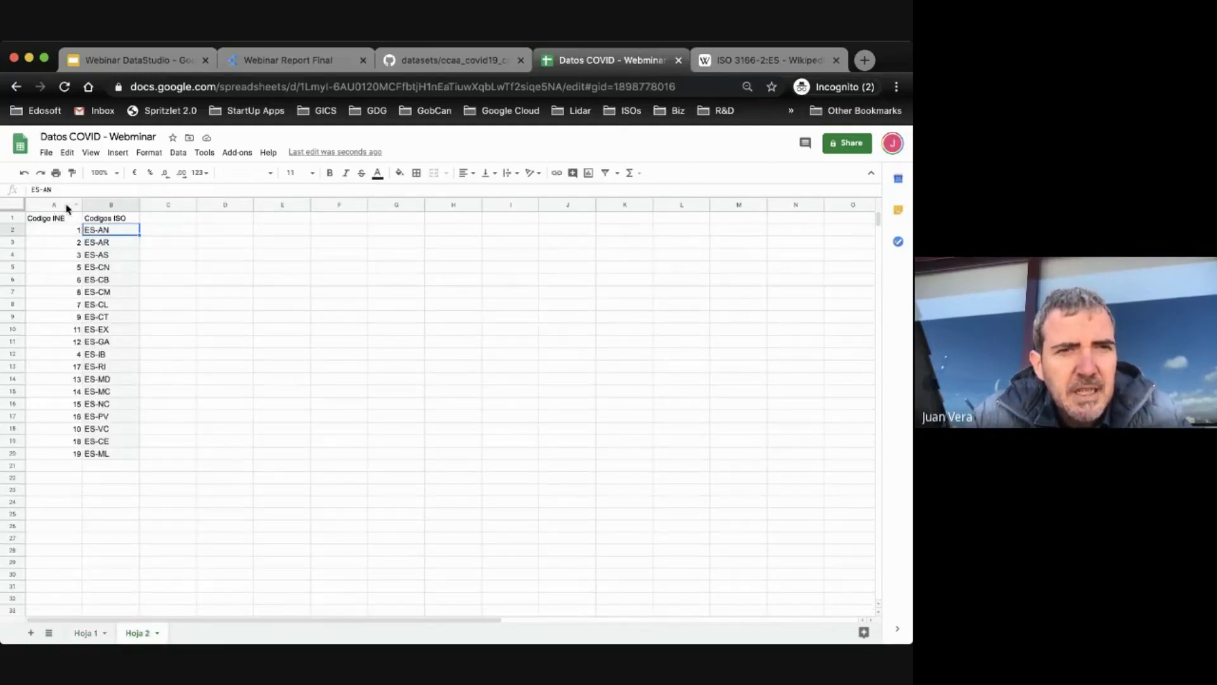
{"action": "left_click", "coordinate": [87, 632]}
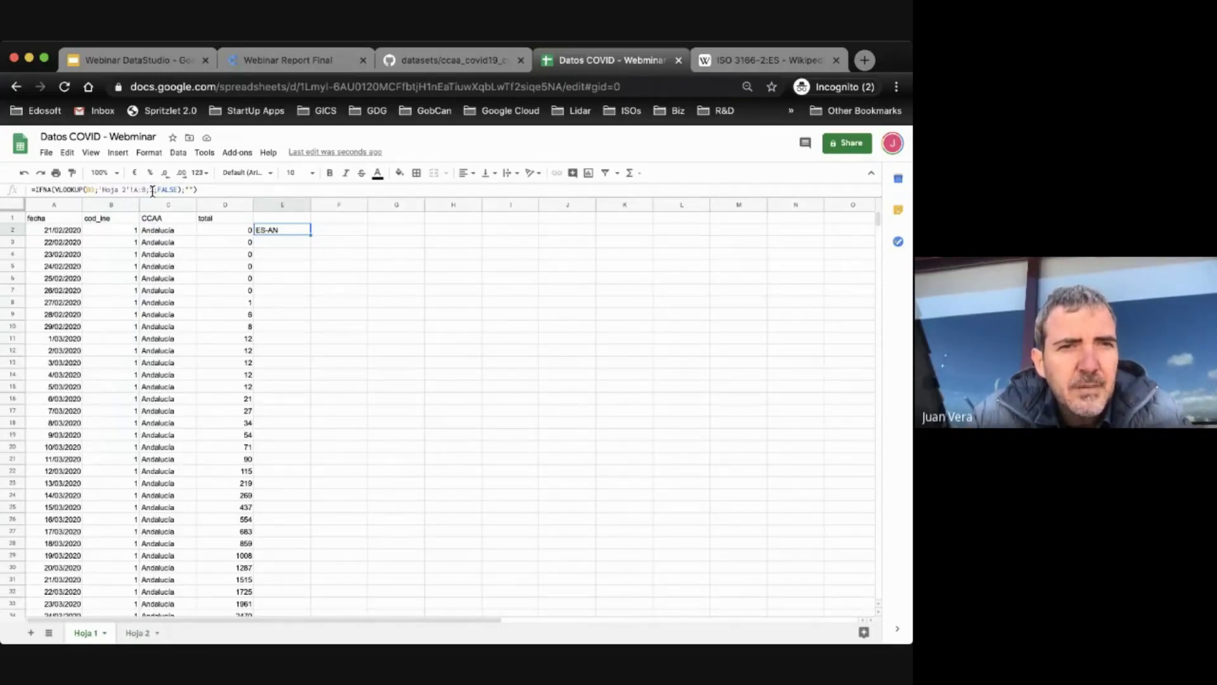
{"action": "left_click", "coordinate": [130, 633]}
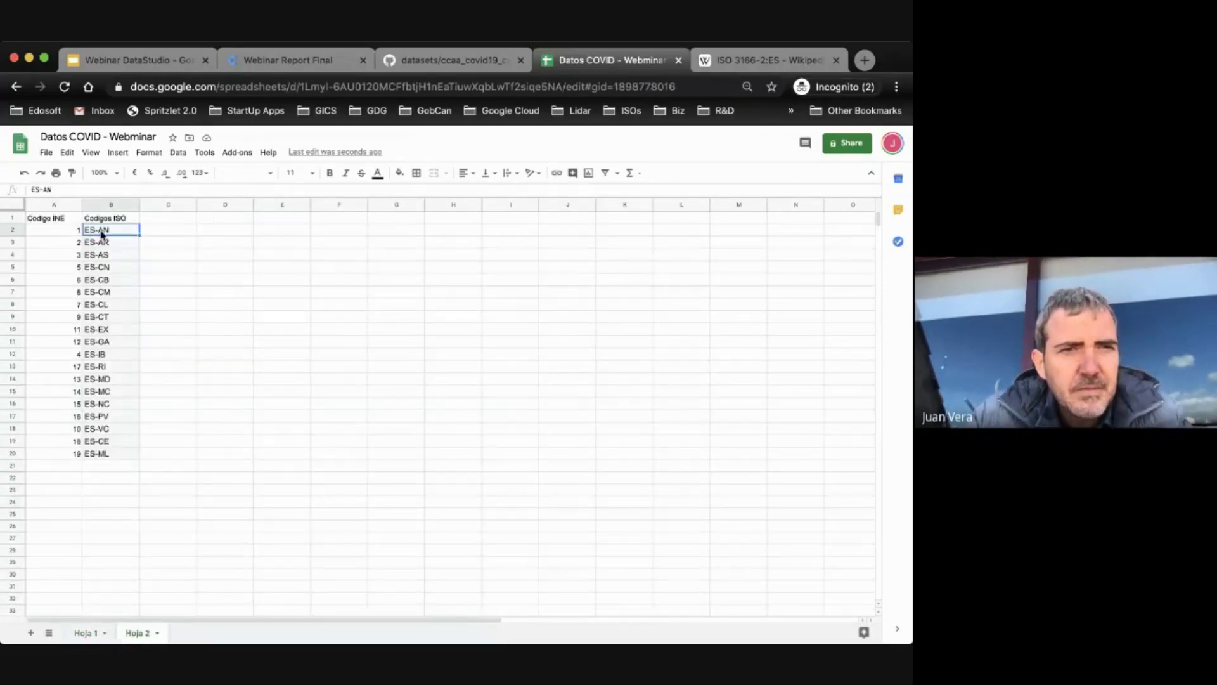
{"action": "left_click", "coordinate": [86, 631]}
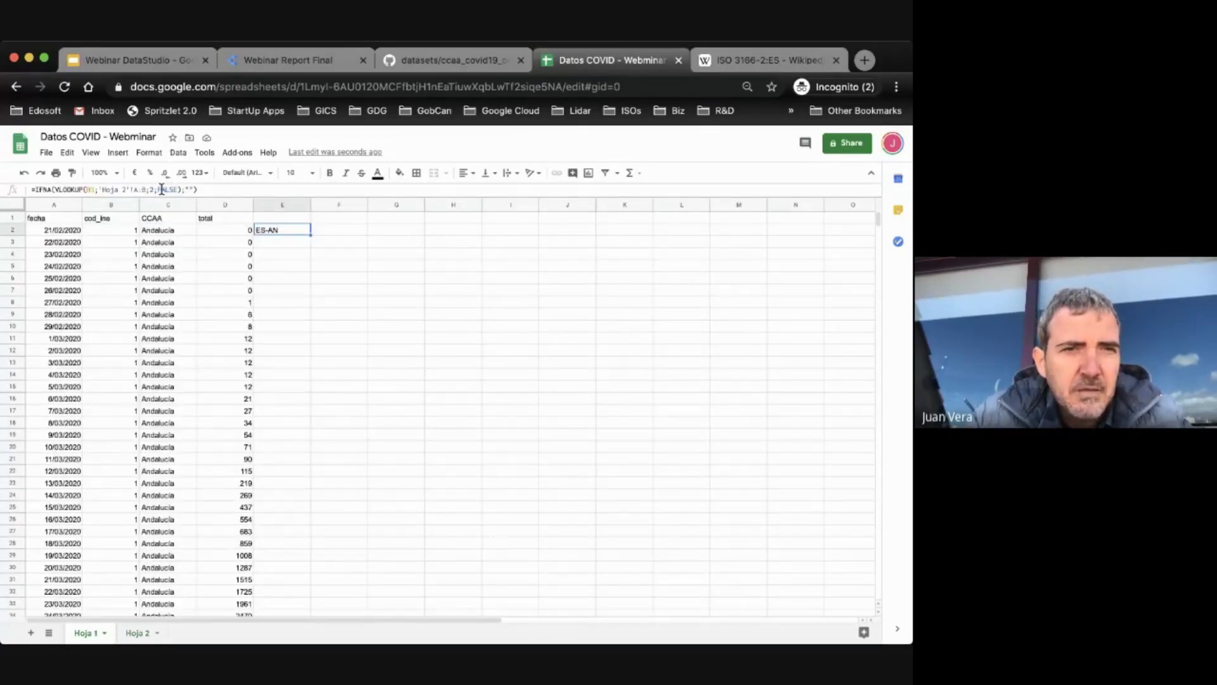
{"action": "left_click", "coordinate": [162, 189]}
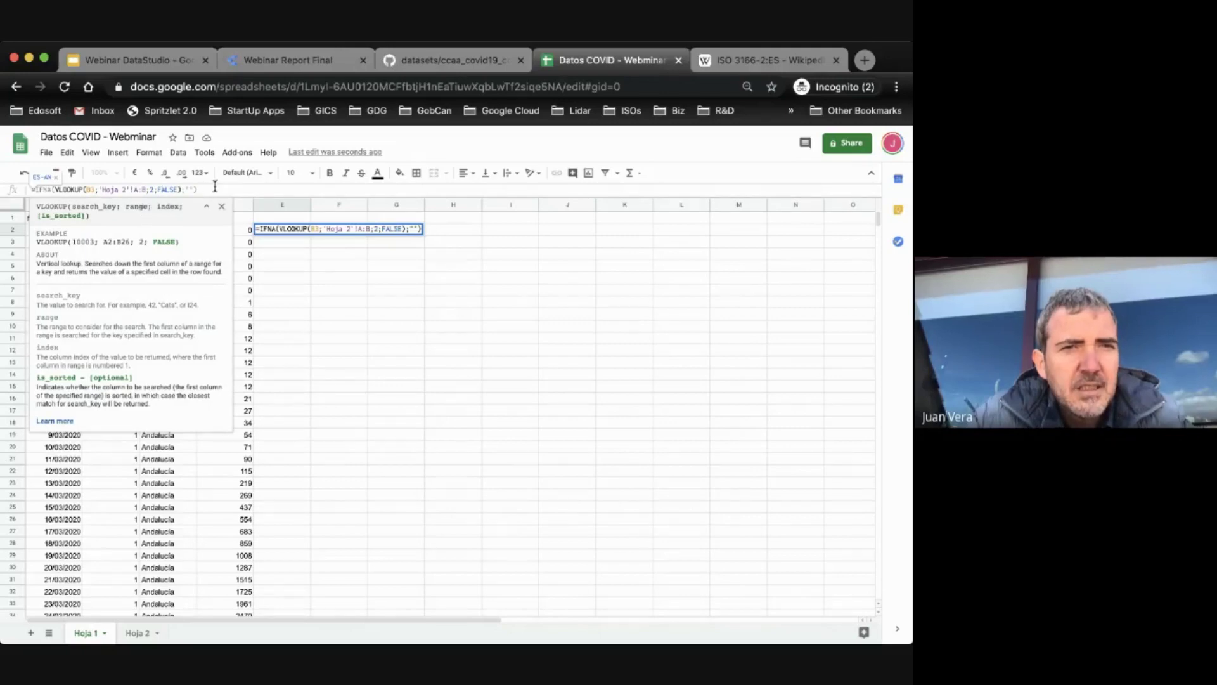
{"action": "key", "text": "Return"}
{"action": "key", "text": "Up"}
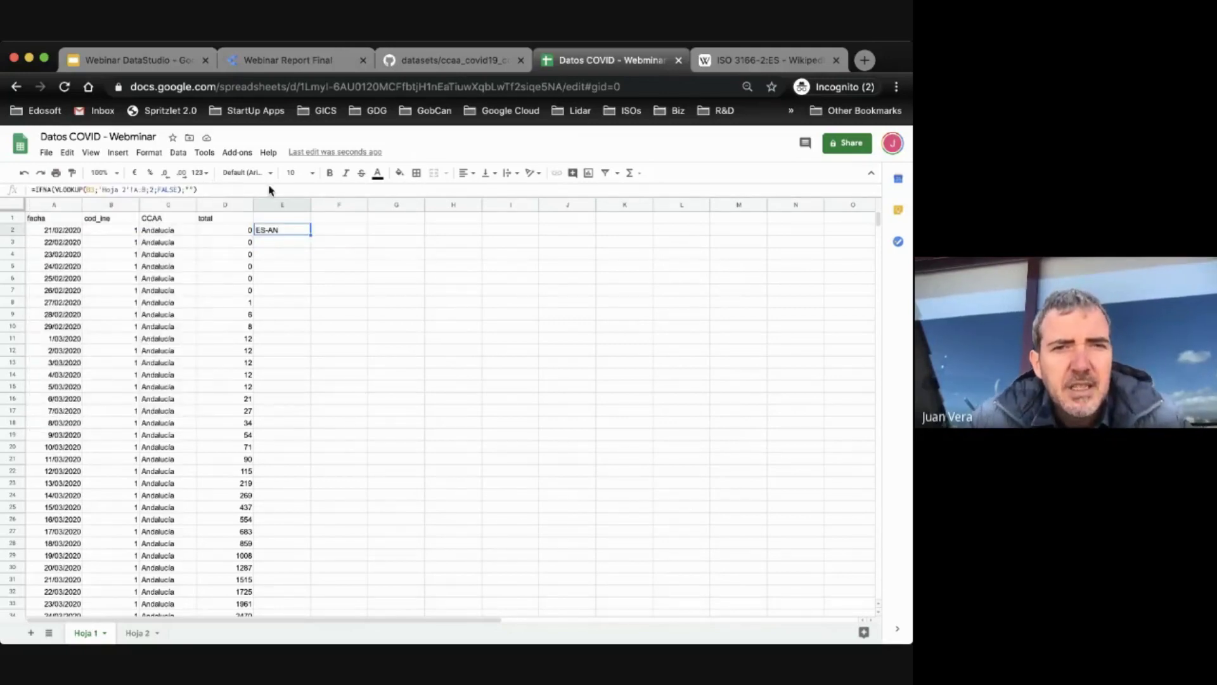
Step: Copy the lookup formula from E2 and paste it into column E from E3 down to the end of the sheet
{"action": "key", "text": "ctrl+c"}
{"action": "key", "text": "Down"}
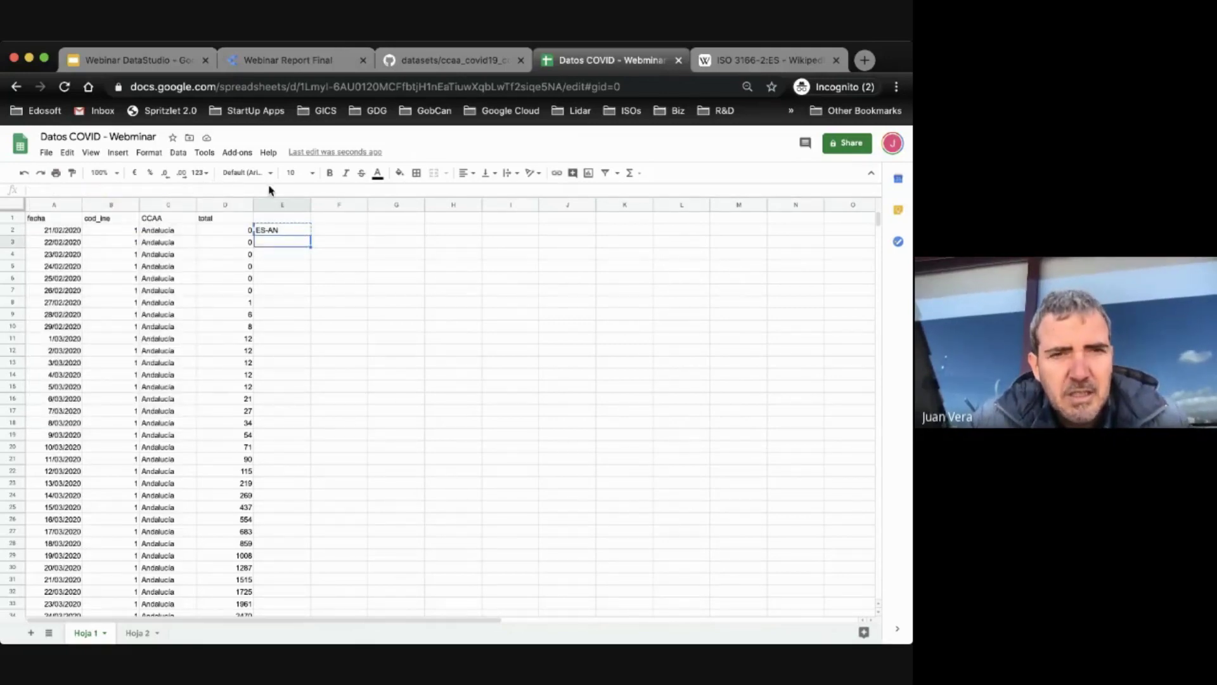
{"action": "key", "text": "ctrl+shift+Down"}
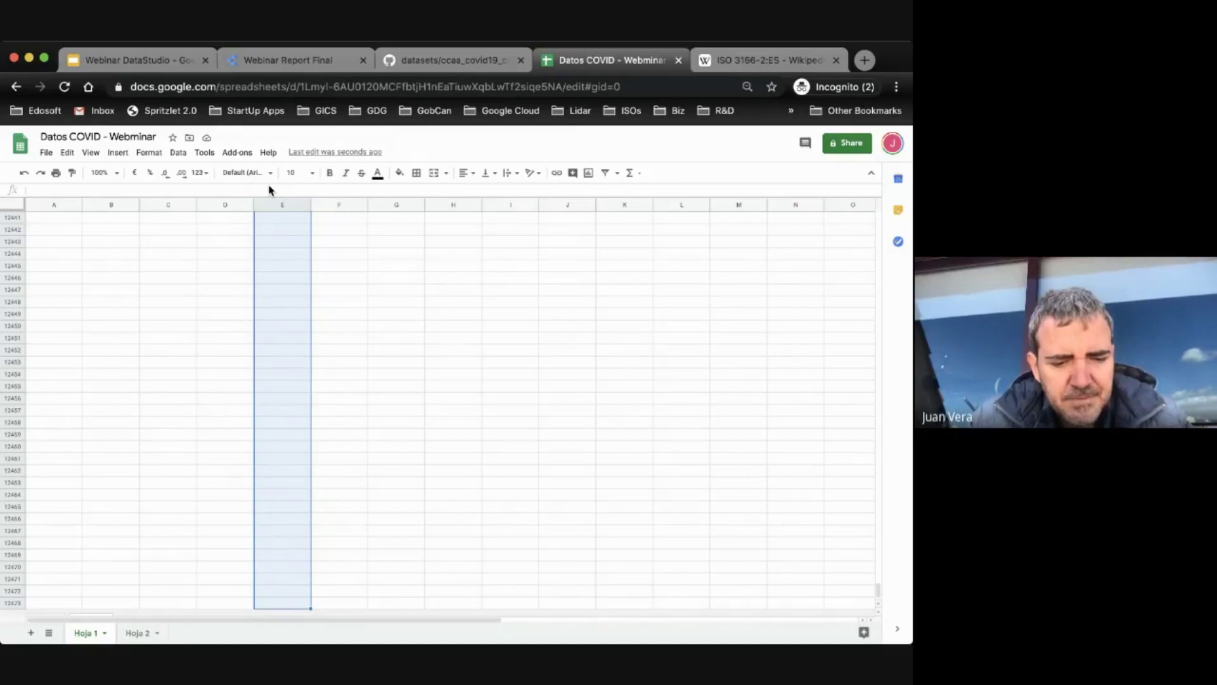
{"action": "key", "text": "ctrl+v"}
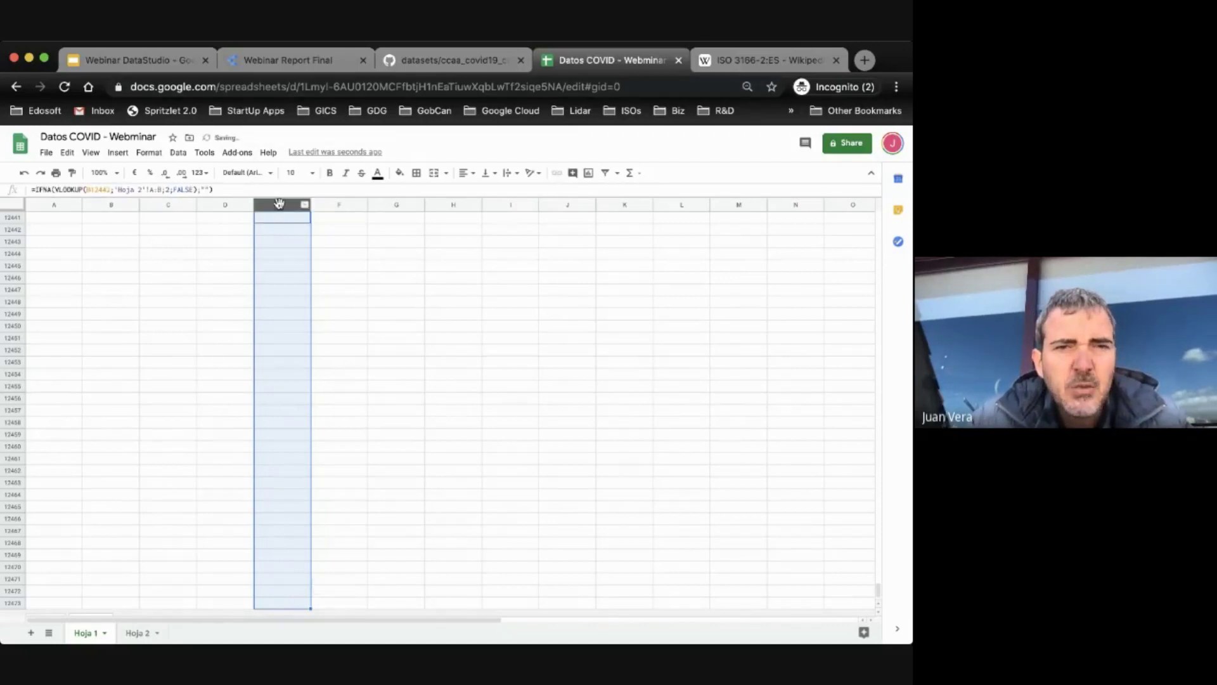
Step: Return to the top of column E and check the ISO codes against the Andalucía and Aragón rows
{"action": "left_click", "coordinate": [277, 256]}
{"action": "key", "text": "ctrl+Up"}
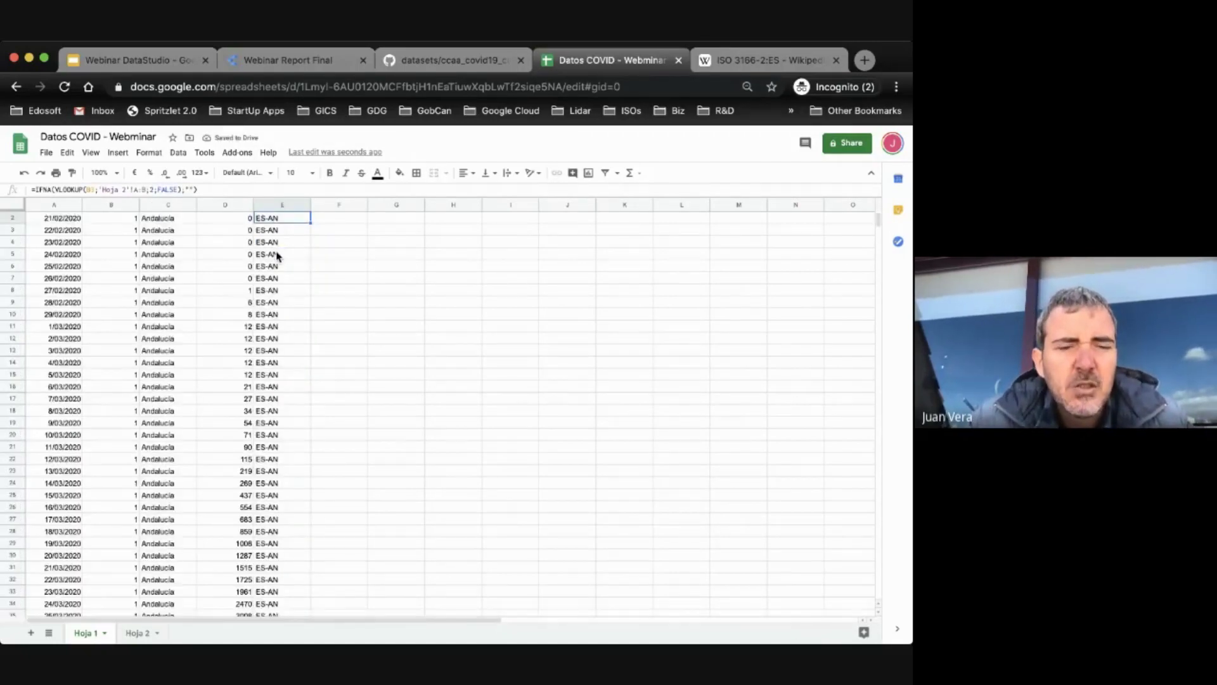
{"action": "key", "text": "ctrl+Down"}
{"action": "key", "text": "ctrl+Up"}
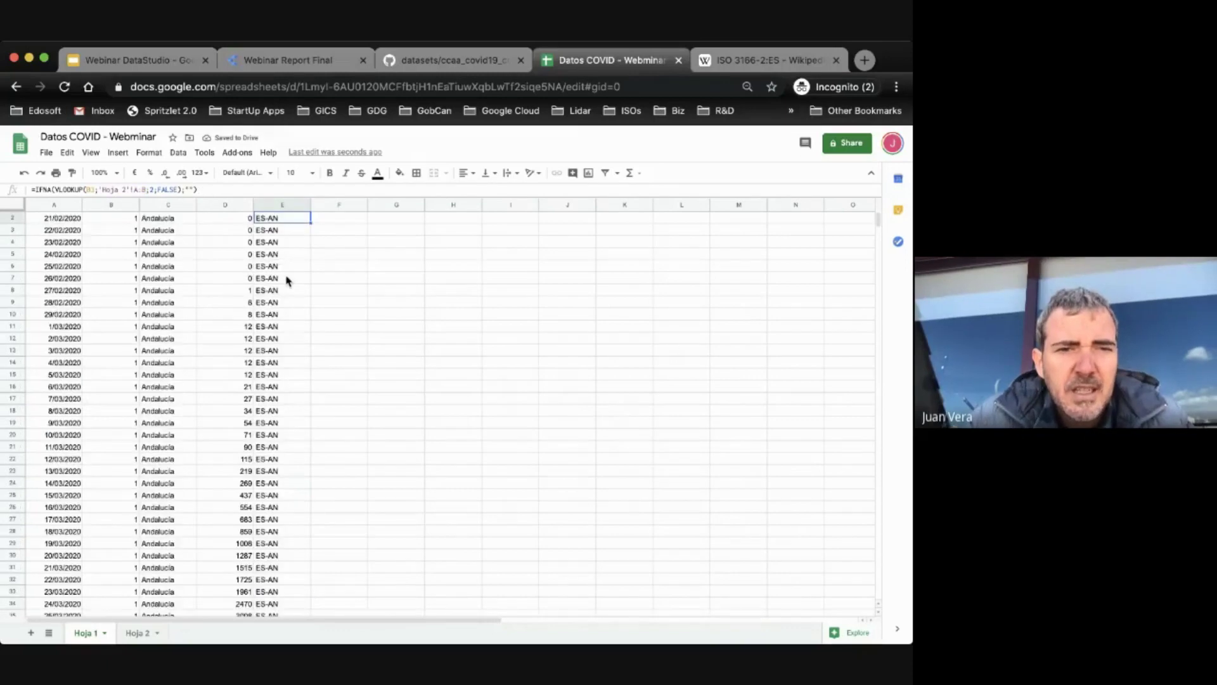
{"action": "scroll", "coordinate": [284, 282], "scroll_direction": "down", "scroll_amount": 6}
{"action": "scroll", "coordinate": [275, 394], "scroll_direction": "down", "scroll_amount": 15}
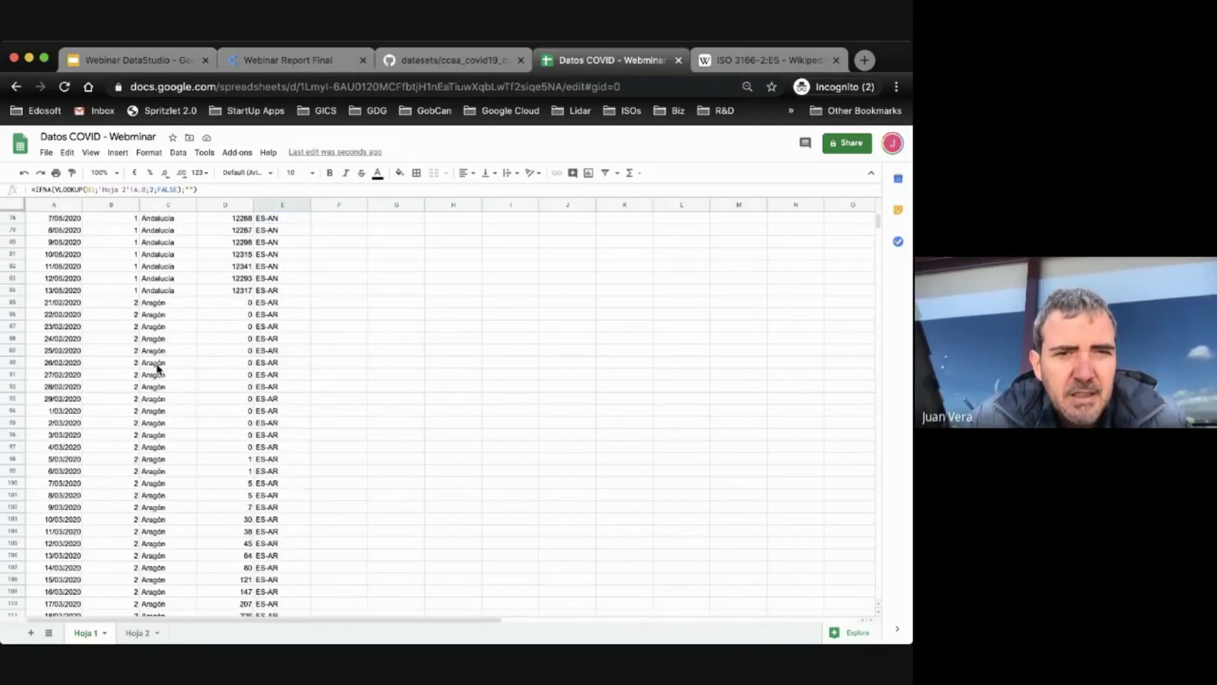
{"action": "scroll", "coordinate": [307, 394], "scroll_direction": "down", "scroll_amount": 15}
{"action": "scroll", "coordinate": [307, 399], "scroll_direction": "up", "scroll_amount": 20}
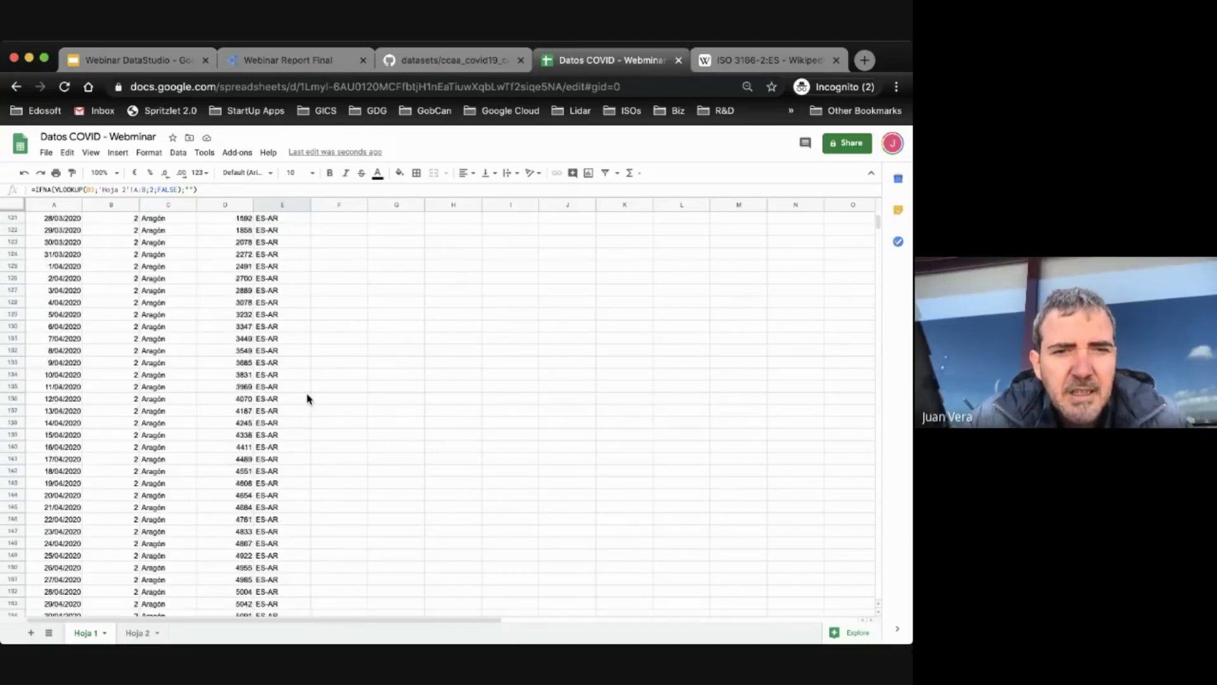
Step: Give column E of Hoja 1 the header cod_iso in E1
{"action": "left_click", "coordinate": [285, 219]}
{"action": "type", "text": "cod_iso"}
{"action": "key", "text": "Return"}
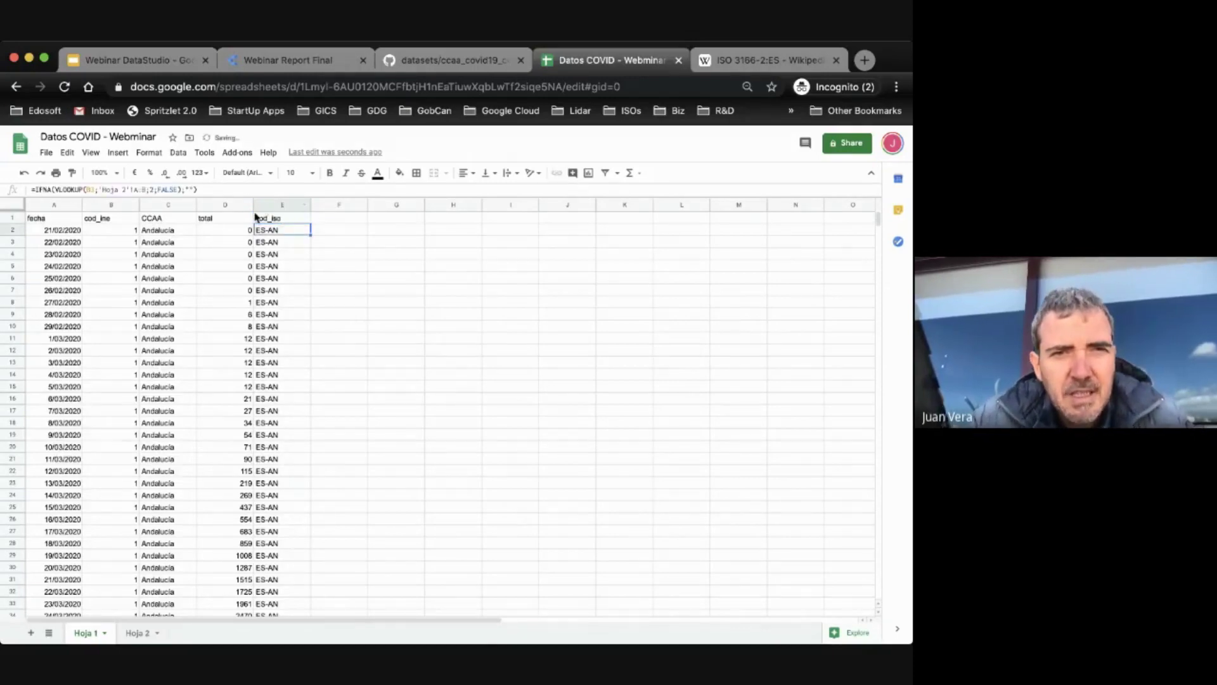
Step: Review the cod_iso header and the fecha, cod_iso and cod_ine values in the first data row
{"action": "left_click", "coordinate": [263, 219]}
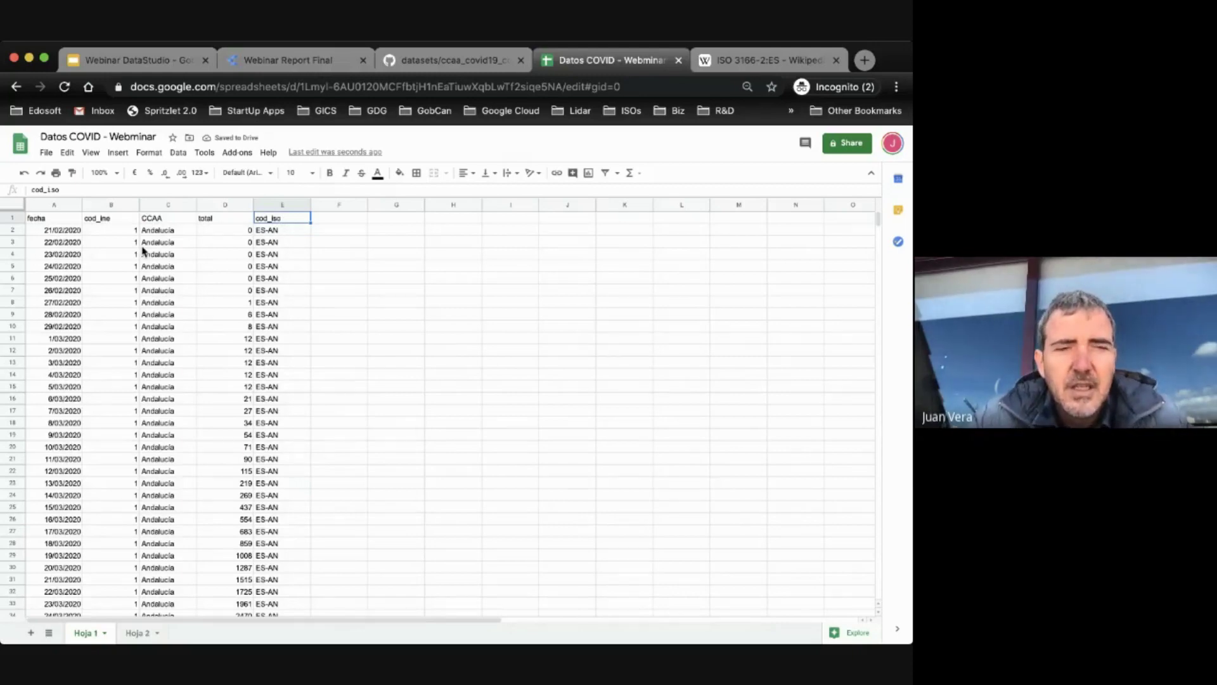
{"action": "left_click", "coordinate": [54, 244]}
{"action": "left_click", "coordinate": [60, 232]}
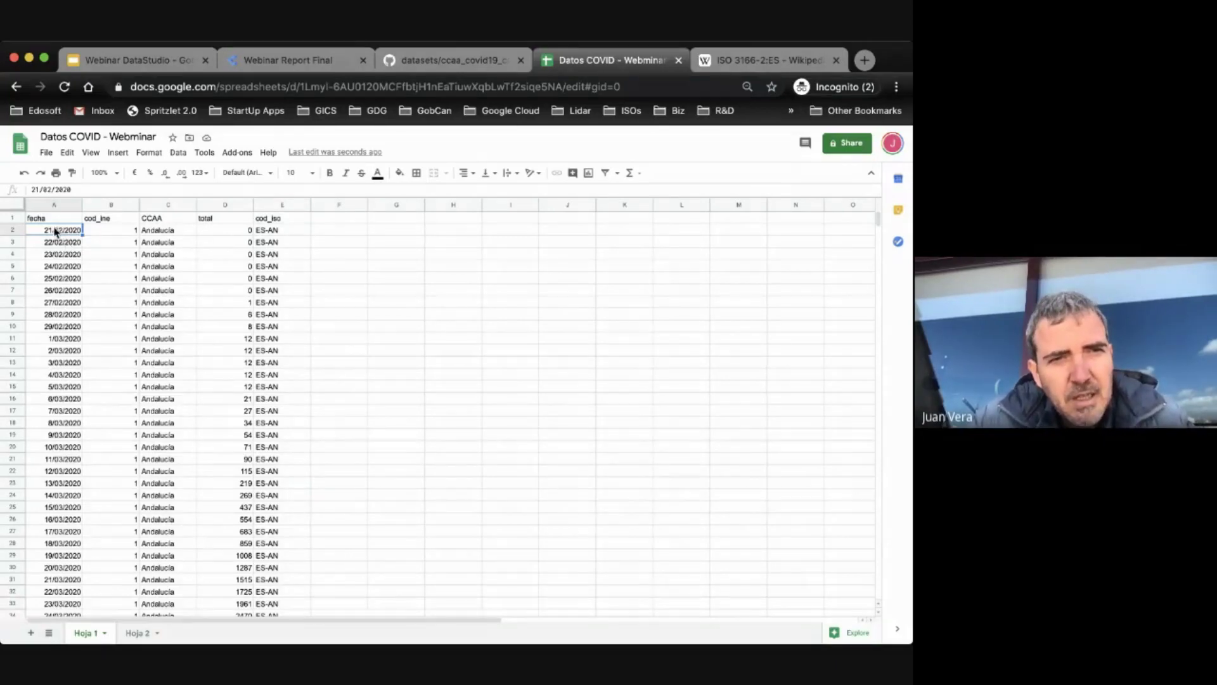
{"action": "left_click", "coordinate": [276, 232]}
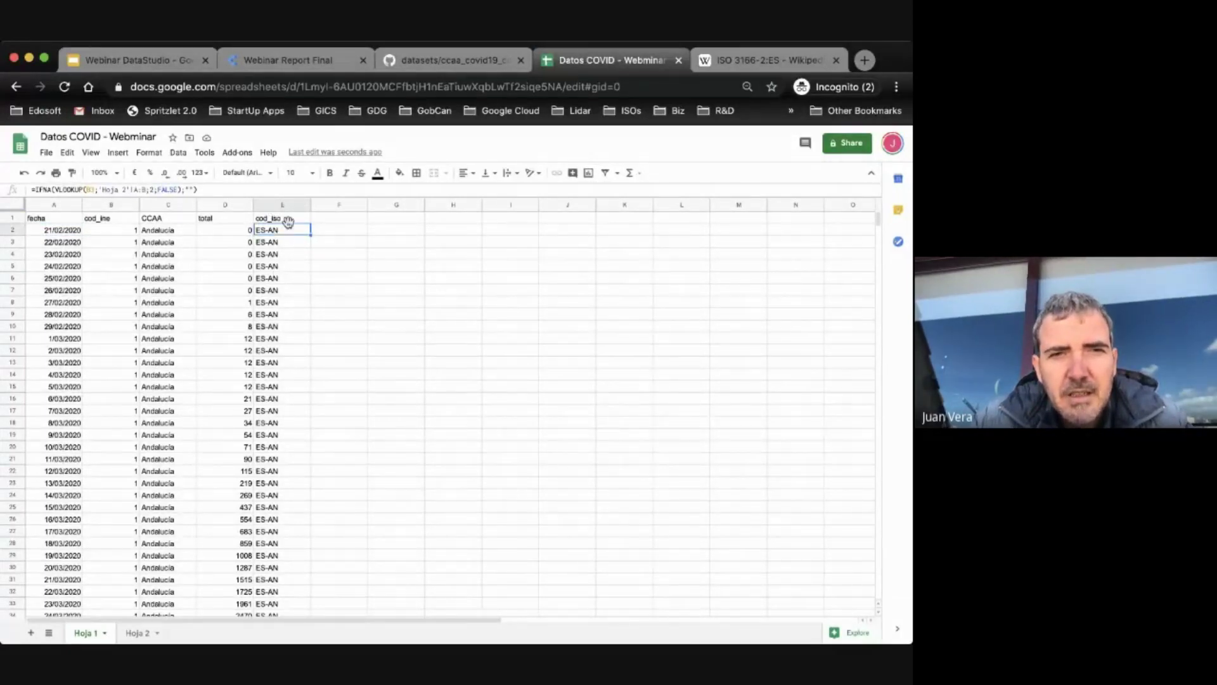
{"action": "left_click", "coordinate": [113, 234]}
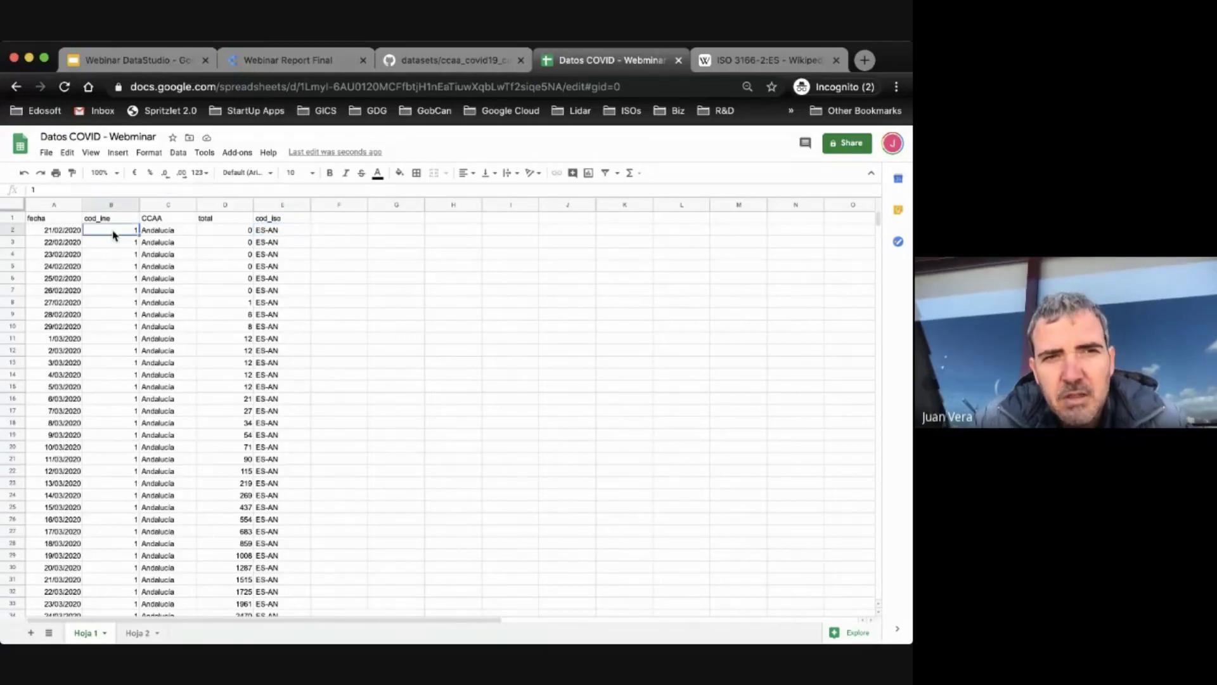
Step: Check the lookup formula in E2 and open Data Studio at datastudio.google.com in a new browser tab
{"action": "left_click", "coordinate": [260, 232]}
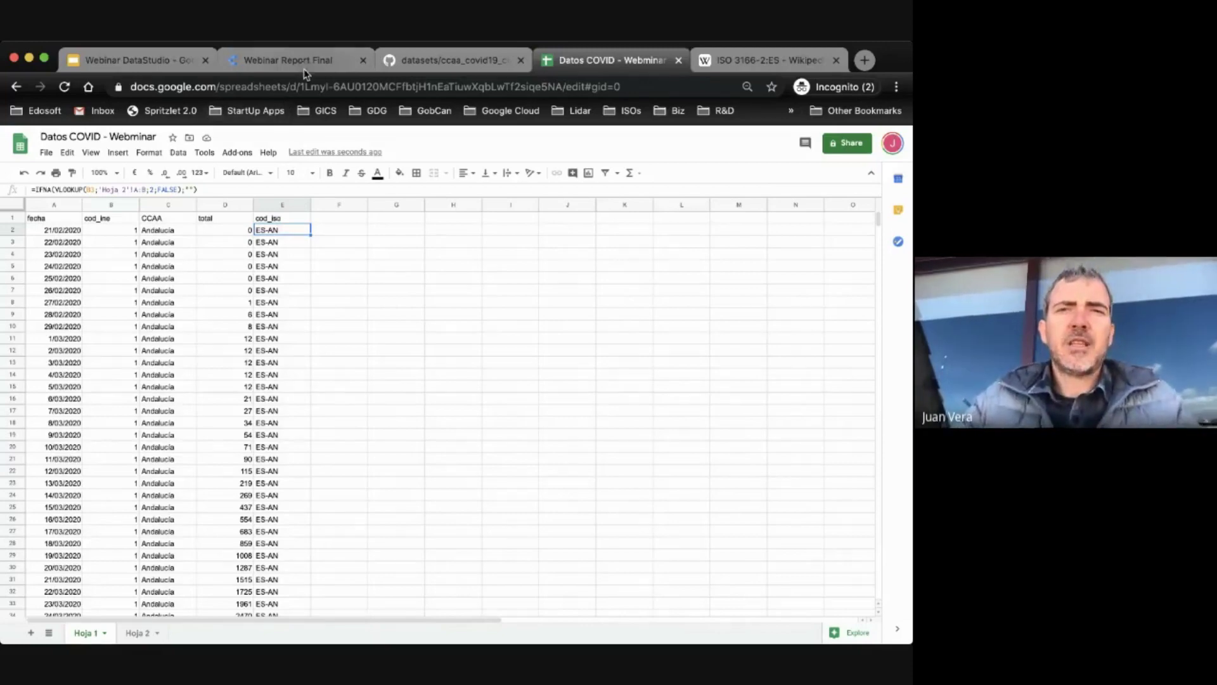
{"action": "left_click", "coordinate": [865, 60]}
{"action": "type", "text": "data"}
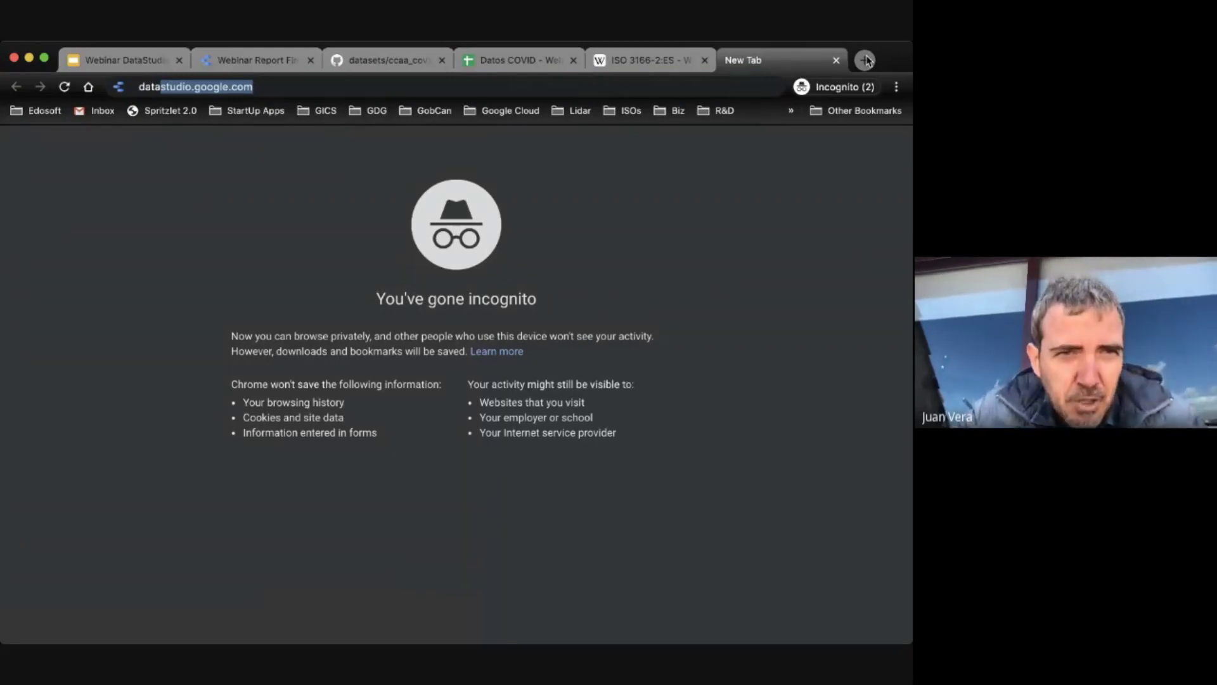
{"action": "type", "text": "stu"}
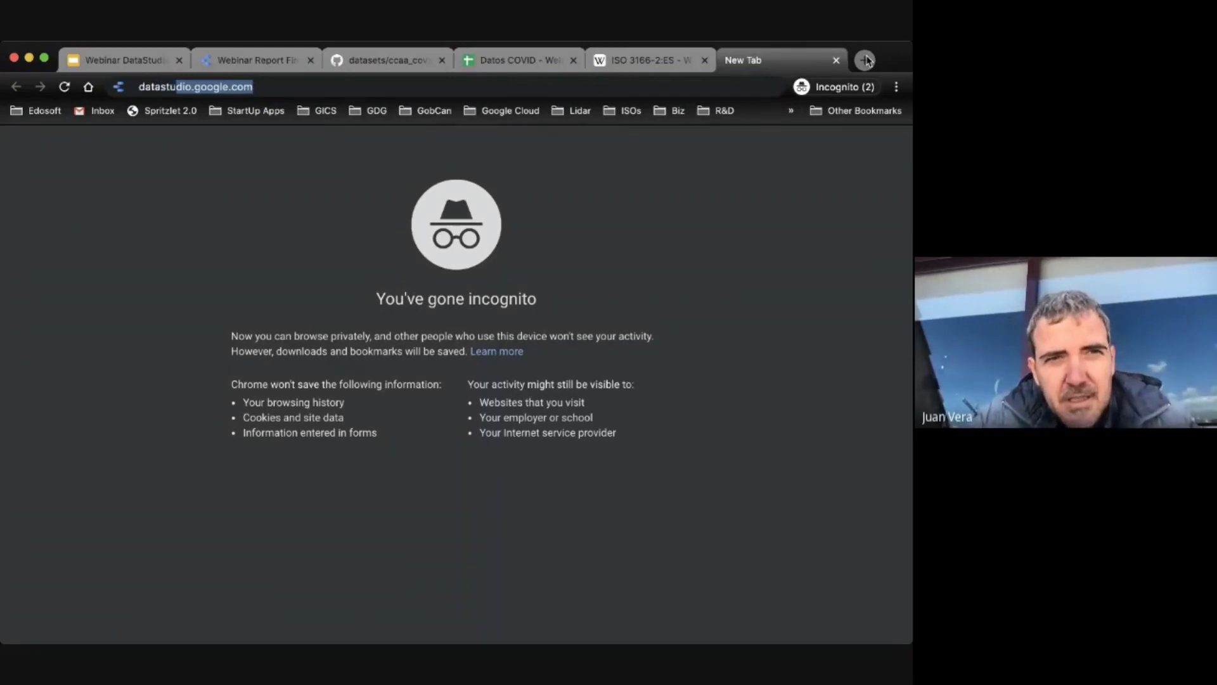
{"action": "type", "text": "dio.google.com"}
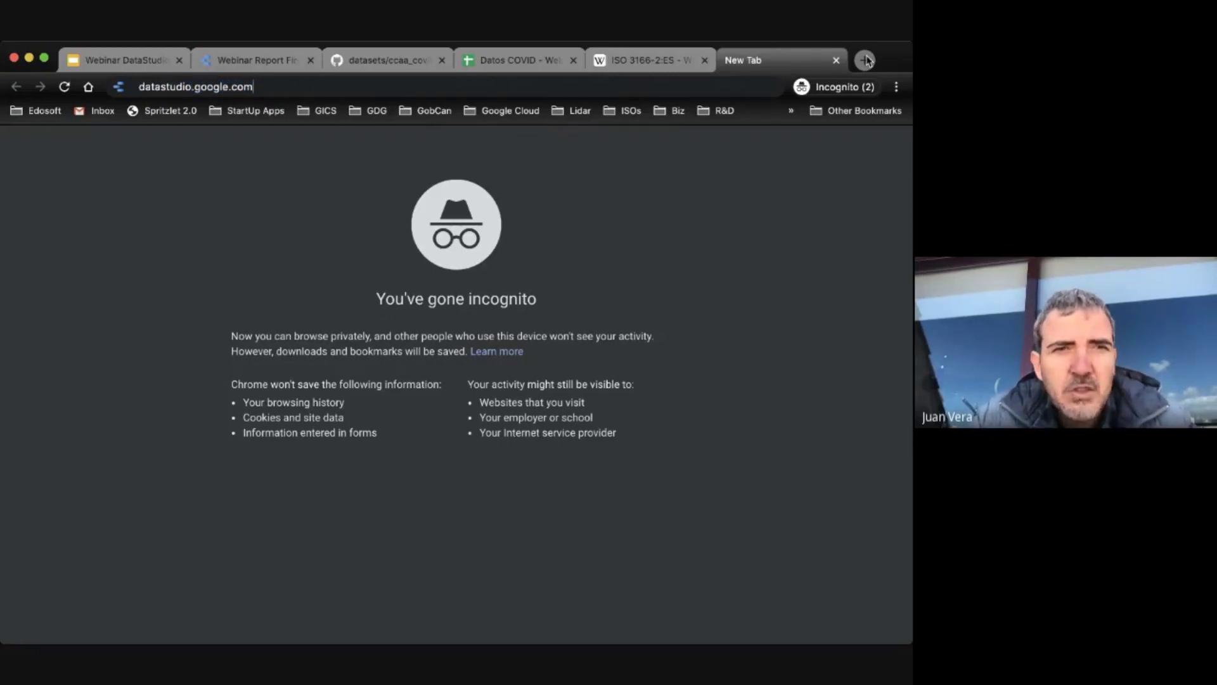
{"action": "key", "text": "Return"}
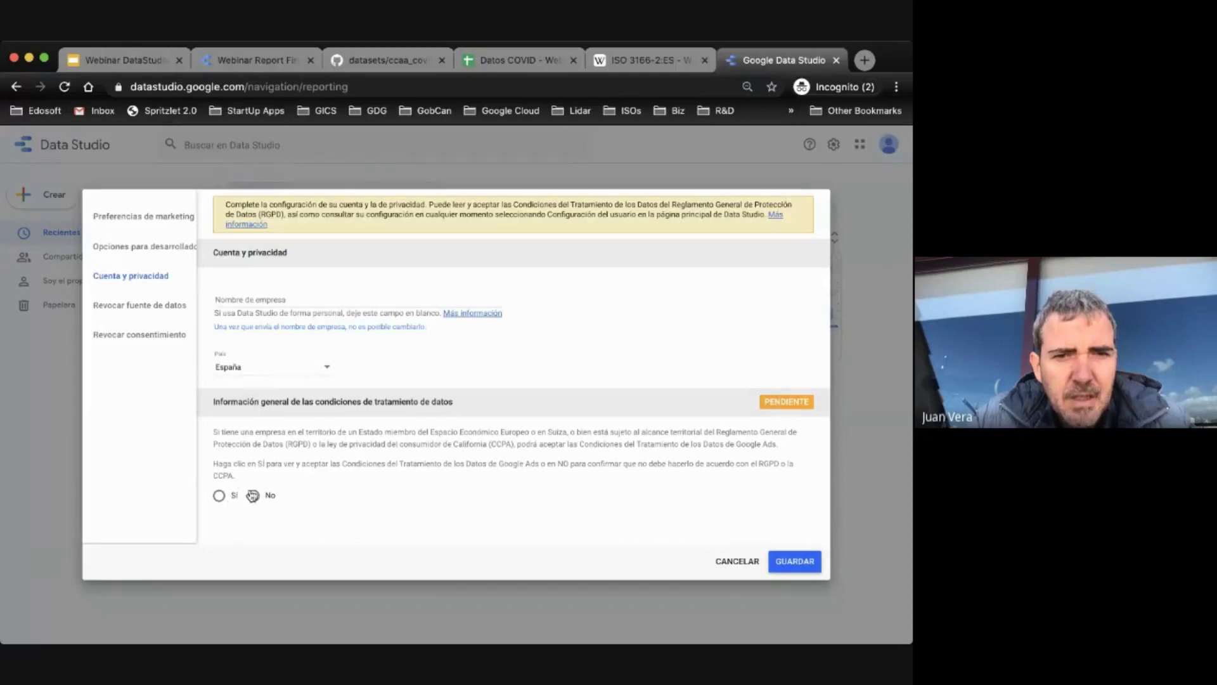
{"action": "left_click", "coordinate": [219, 496]}
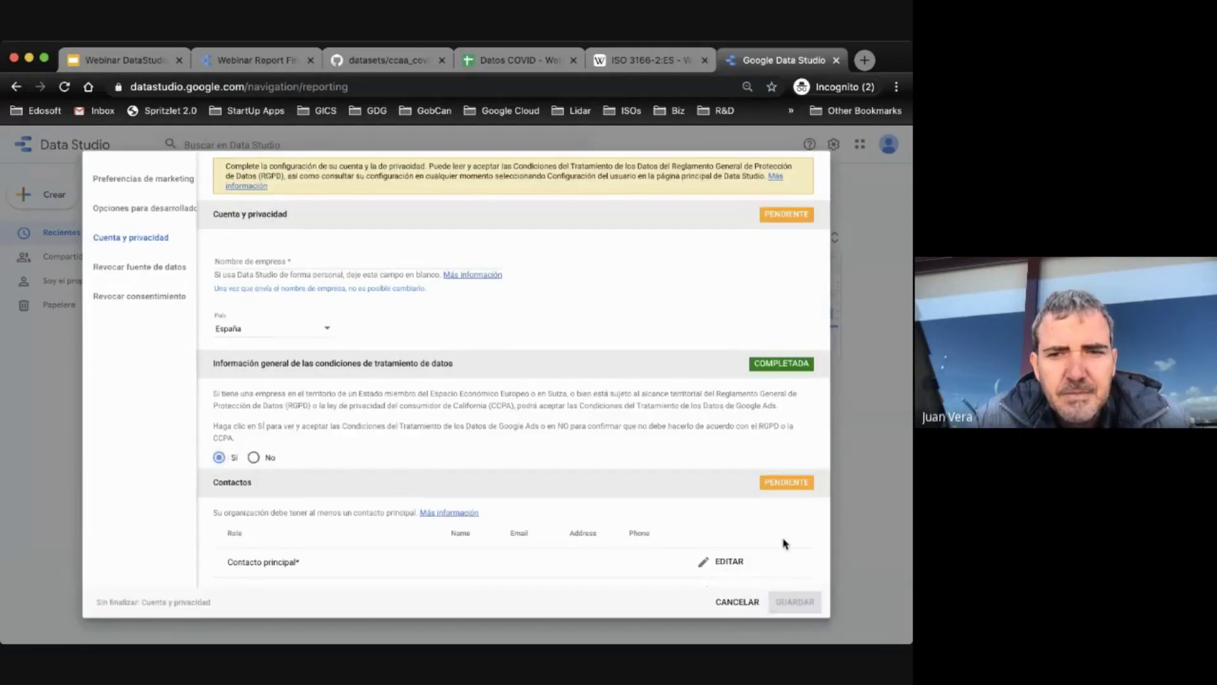
{"action": "scroll", "coordinate": [738, 493], "scroll_direction": "down", "scroll_amount": 5}
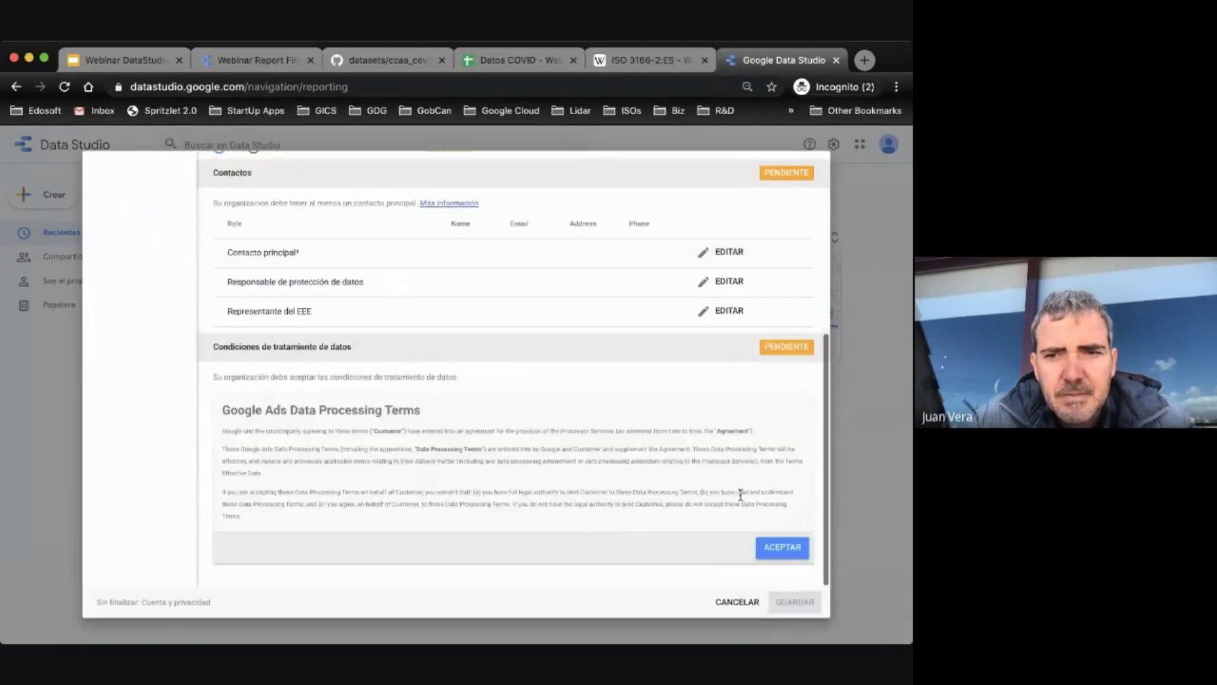
{"action": "left_click", "coordinate": [784, 546]}
{"action": "scroll", "coordinate": [749, 580], "scroll_direction": "down", "scroll_amount": 3}
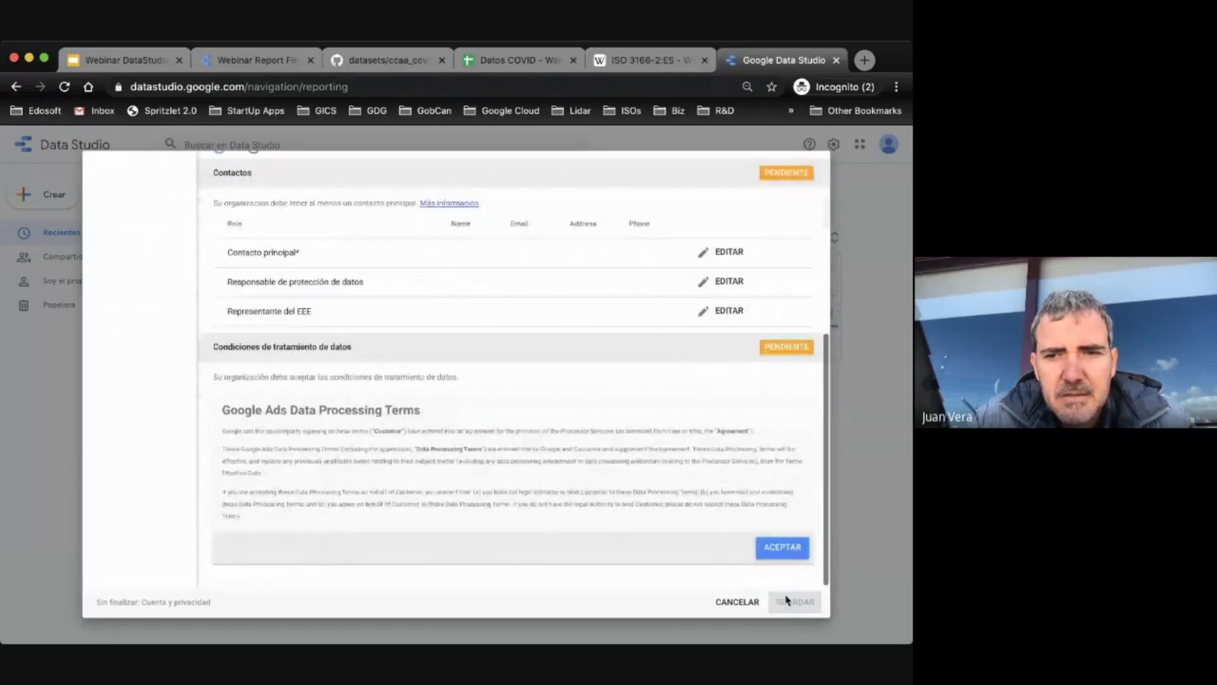
Step: Cancel the account and privacy setup and start creating a new data source (Fuente de datos)
{"action": "left_click", "coordinate": [737, 602]}
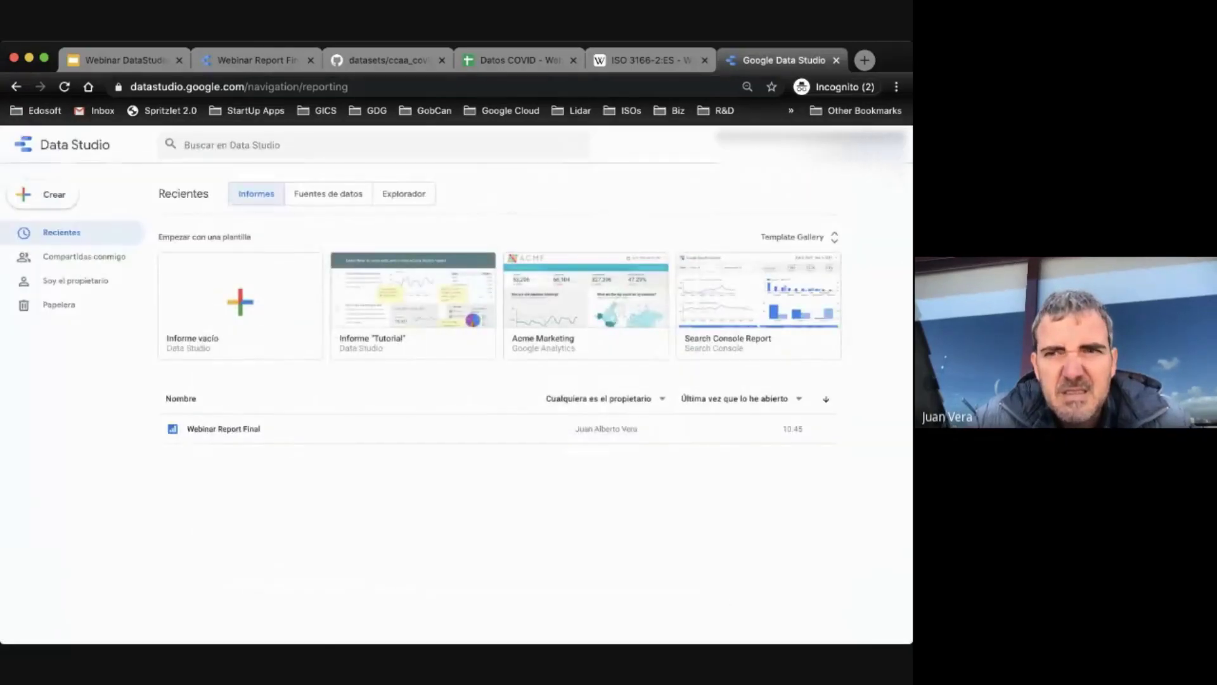
{"action": "left_click", "coordinate": [684, 149]}
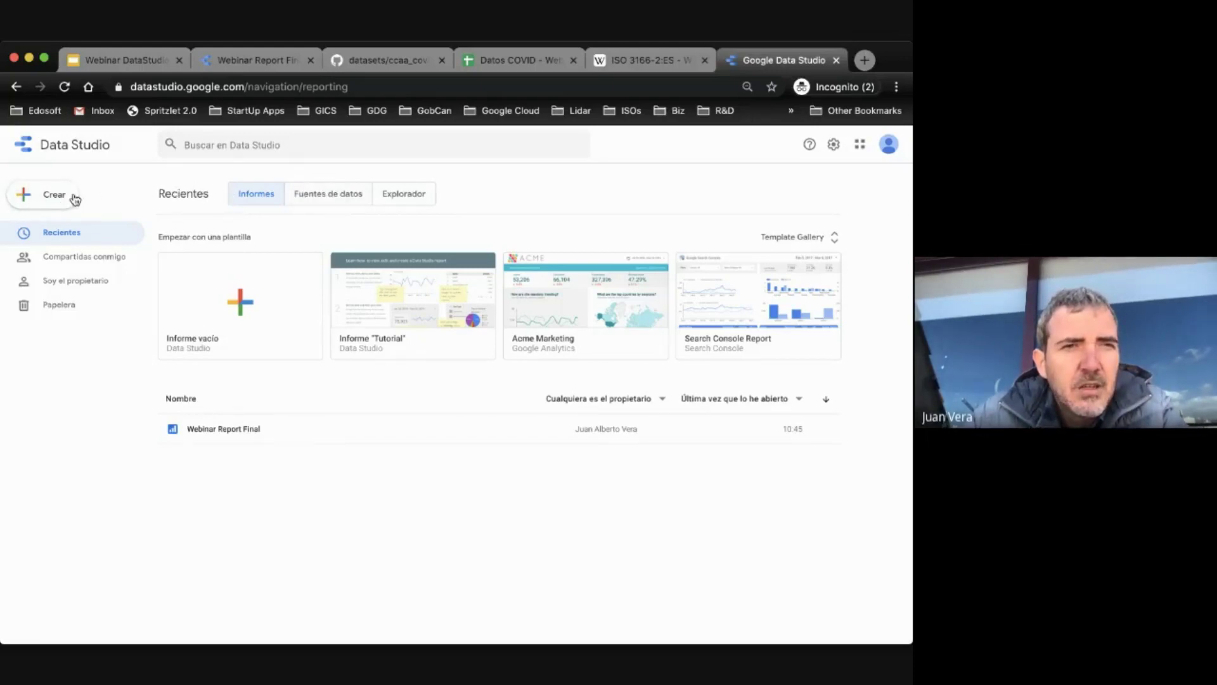
{"action": "left_click", "coordinate": [52, 199]}
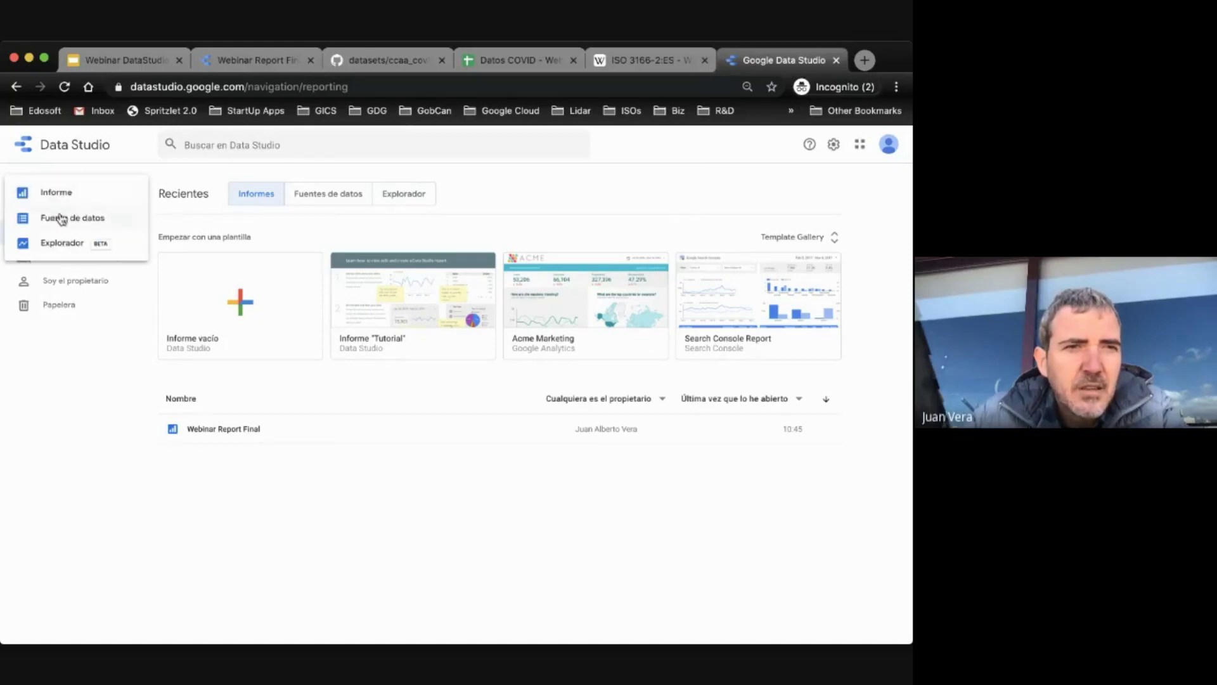
{"action": "left_click", "coordinate": [61, 219]}
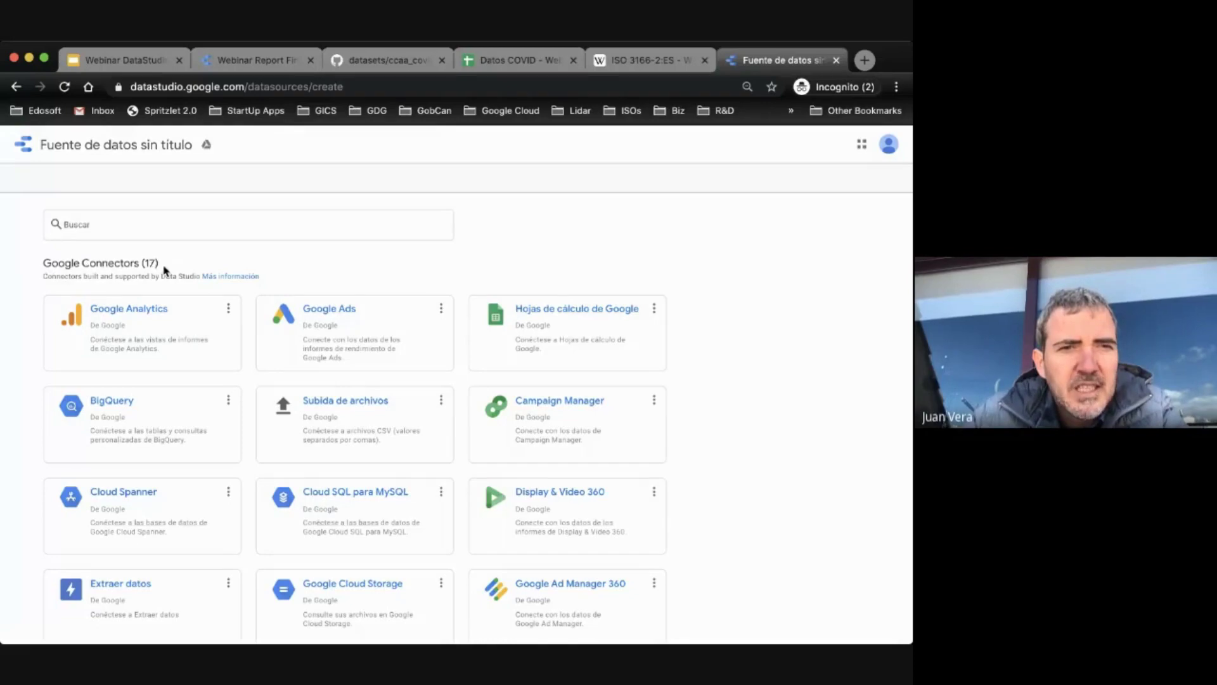
Step: Examine the available Google and partner connectors, including file upload, databases and Google Sheets
{"action": "scroll", "coordinate": [151, 380], "scroll_direction": "down", "scroll_amount": 5}
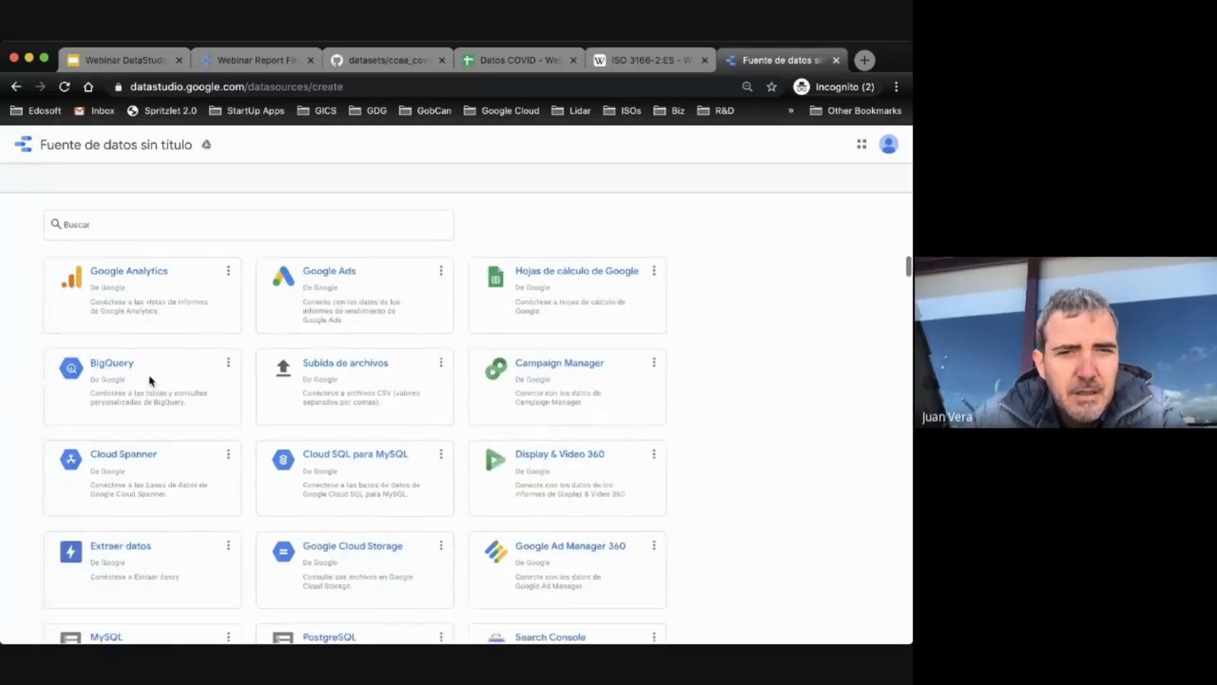
{"action": "scroll", "coordinate": [151, 381], "scroll_direction": "up", "scroll_amount": 5}
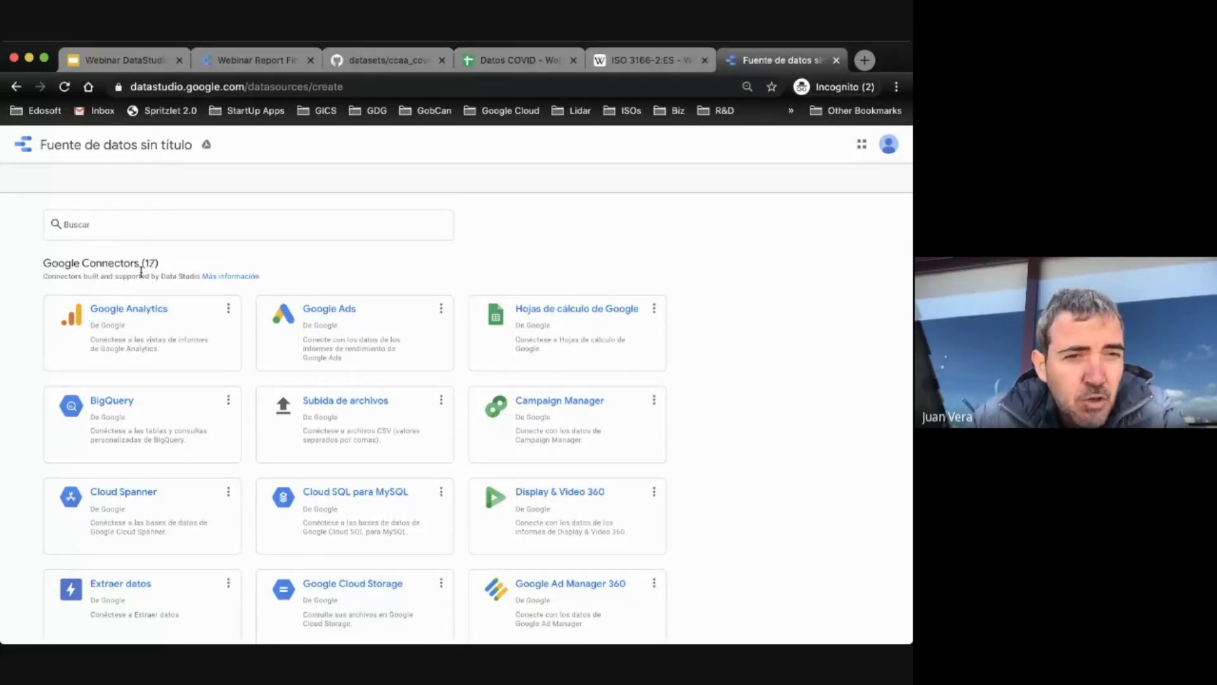
{"action": "scroll", "coordinate": [206, 389], "scroll_direction": "down", "scroll_amount": 10}
{"action": "scroll", "coordinate": [203, 342], "scroll_direction": "up", "scroll_amount": 2}
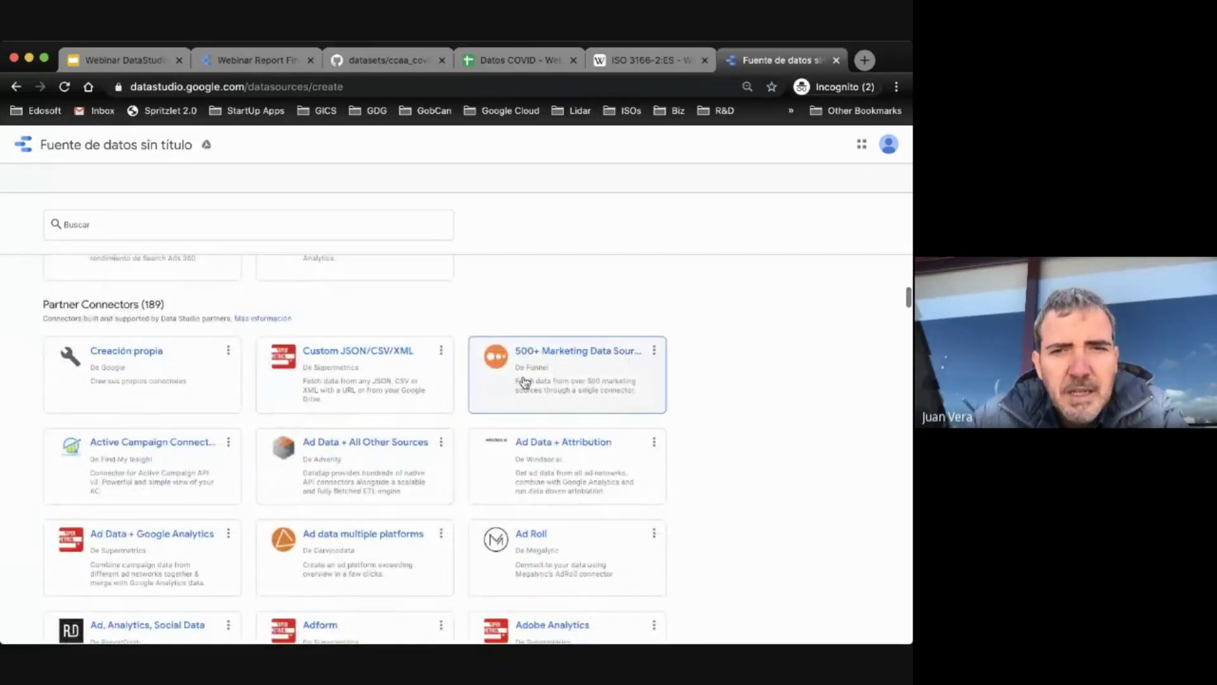
{"action": "scroll", "coordinate": [383, 530], "scroll_direction": "down", "scroll_amount": 4}
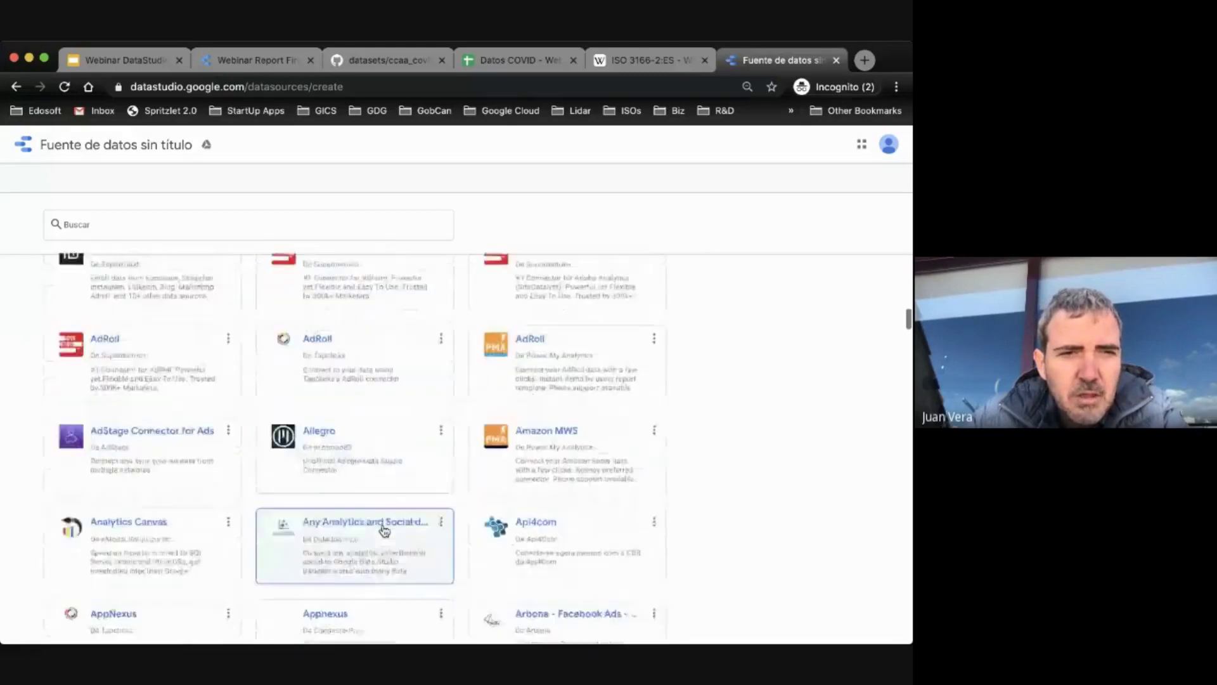
{"action": "scroll", "coordinate": [383, 530], "scroll_direction": "up", "scroll_amount": 12}
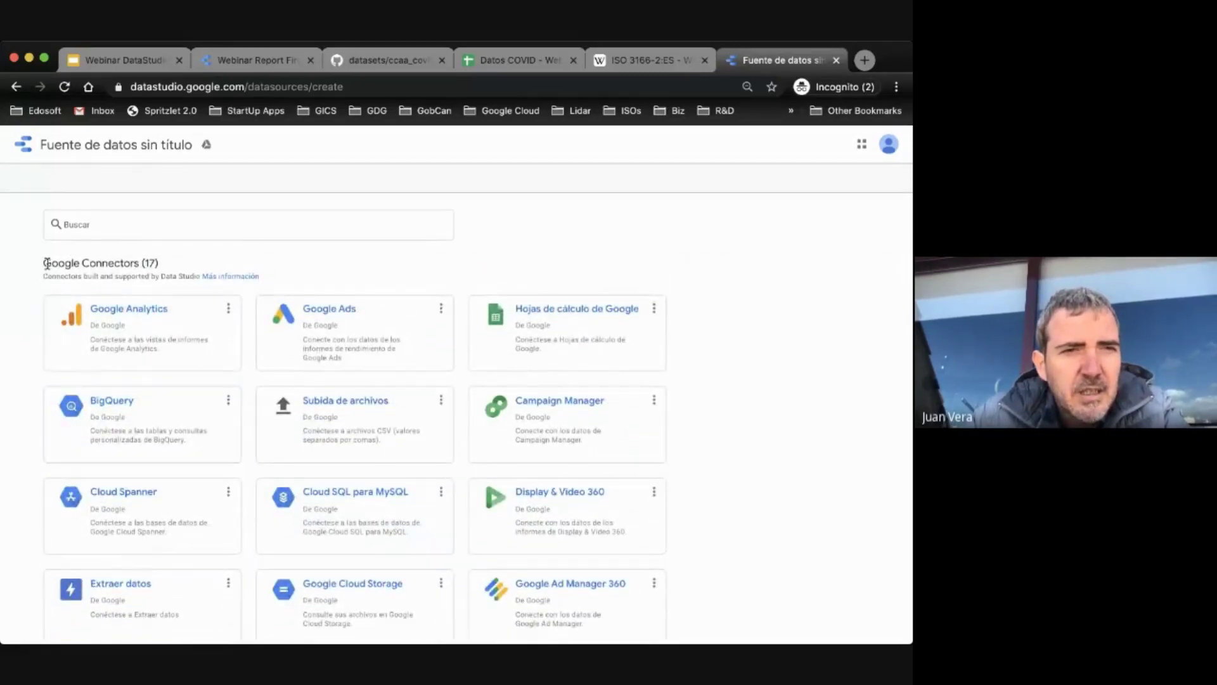
{"action": "left_click_drag", "start_coordinate": [45, 263], "coordinate": [126, 263]}
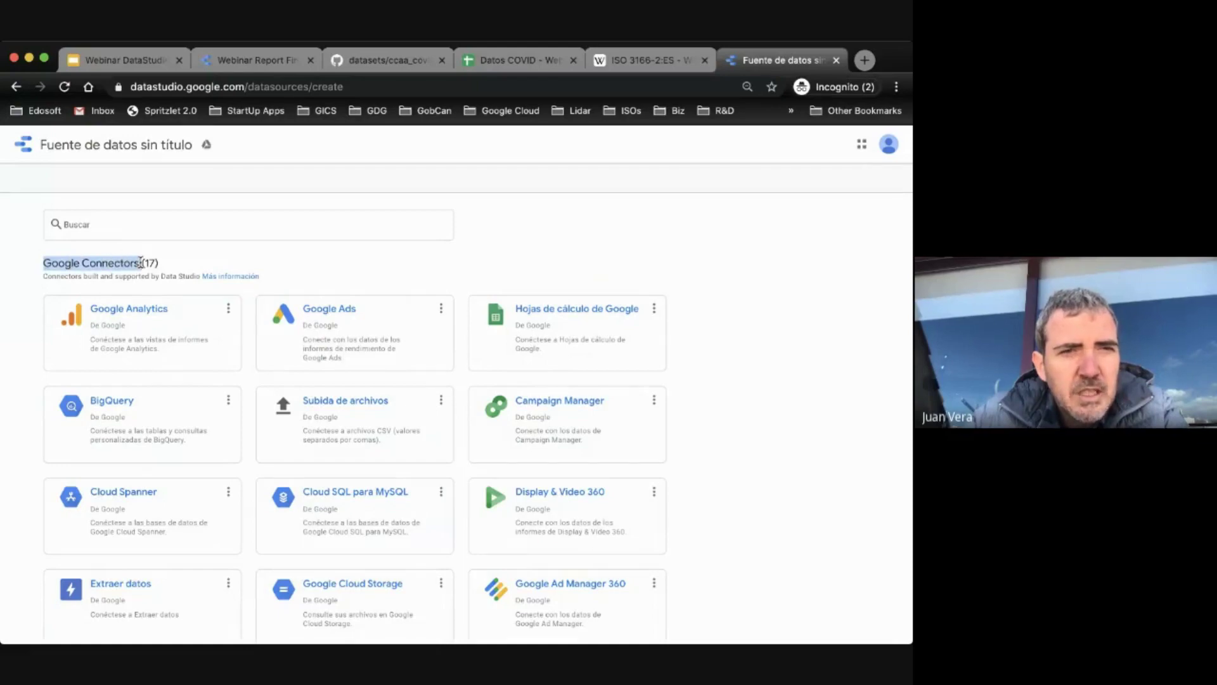
{"action": "left_click", "coordinate": [112, 261]}
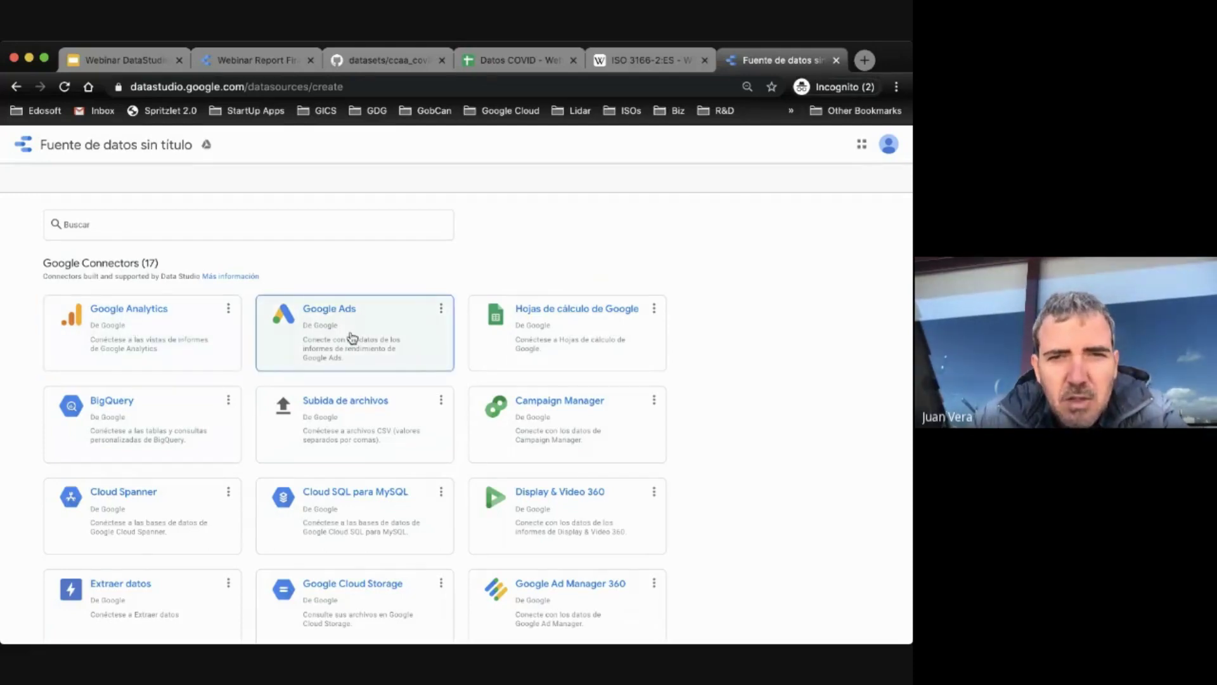
{"action": "scroll", "coordinate": [413, 557], "scroll_direction": "down", "scroll_amount": 3}
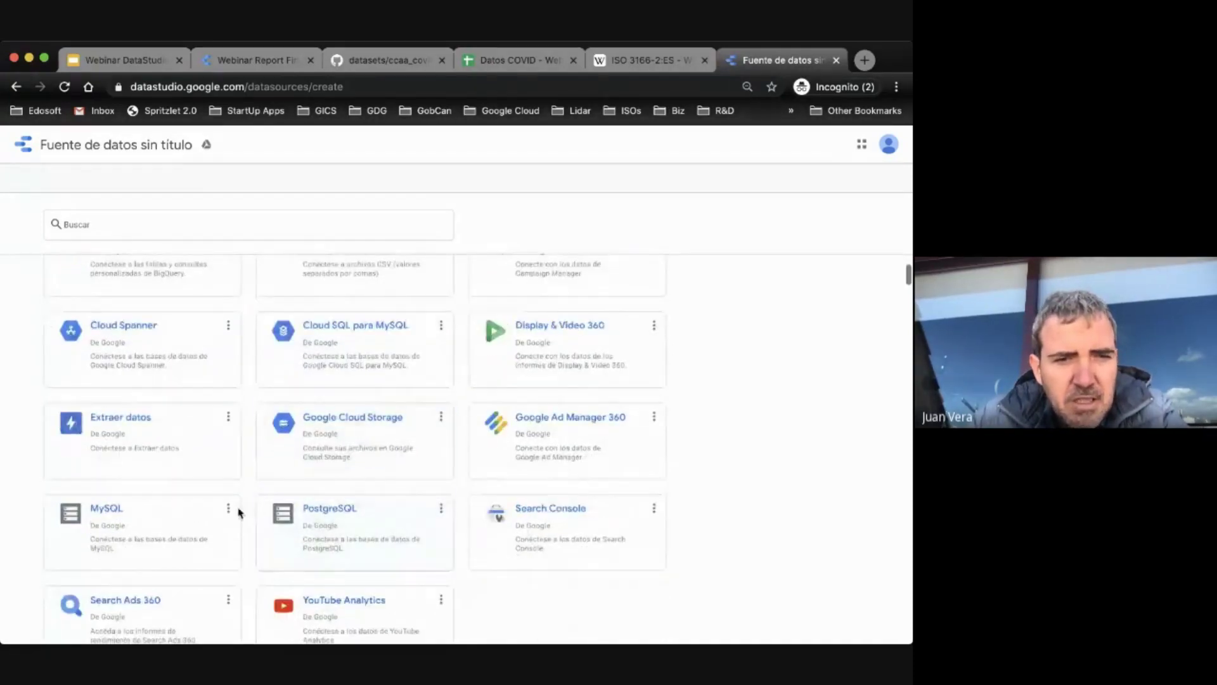
{"action": "scroll", "coordinate": [298, 571], "scroll_direction": "down", "scroll_amount": 1}
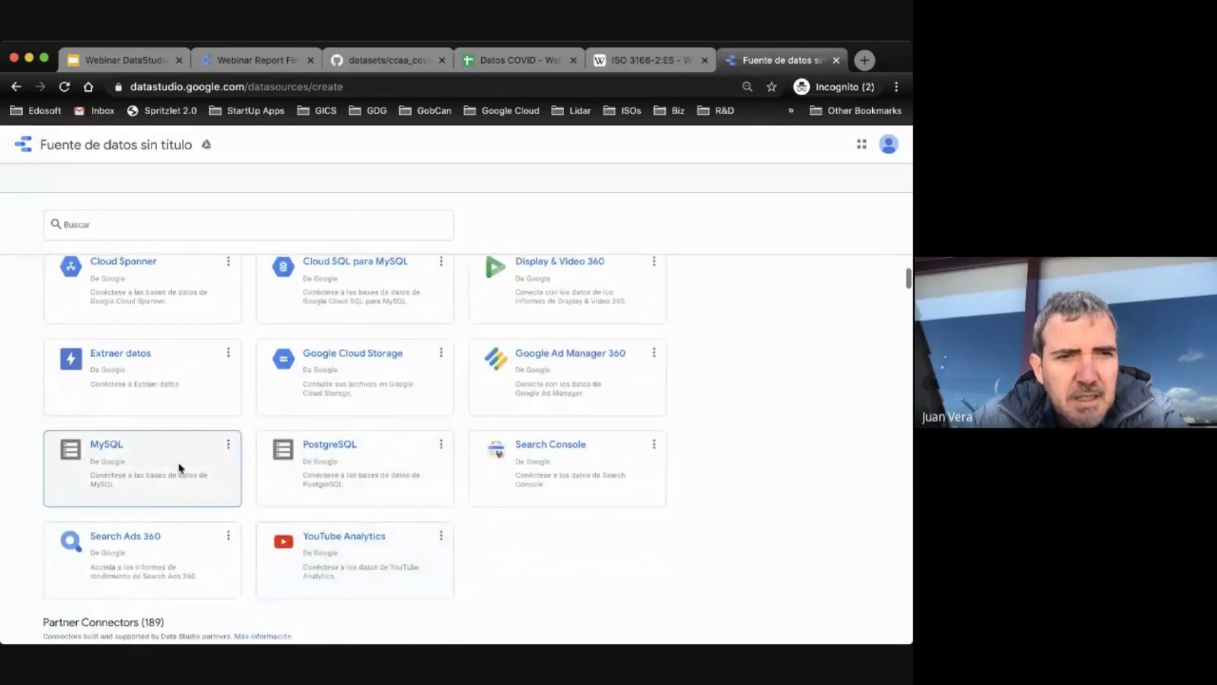
{"action": "scroll", "coordinate": [394, 463], "scroll_direction": "up", "scroll_amount": 5}
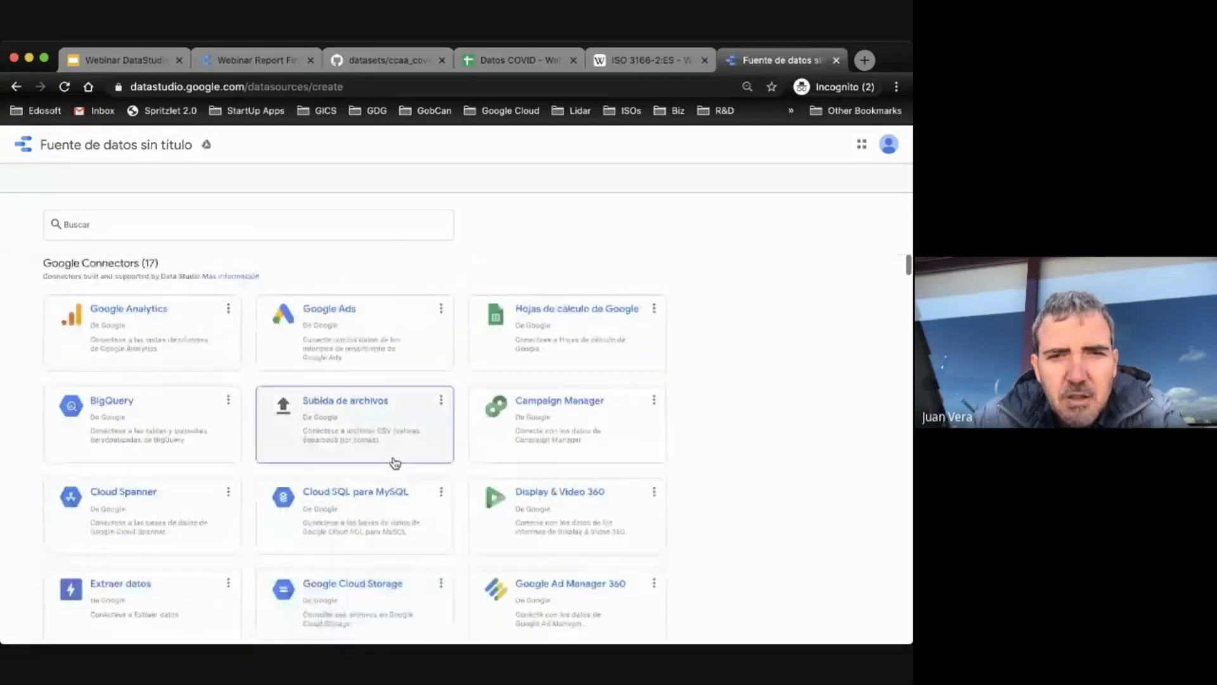
{"action": "scroll", "coordinate": [355, 457], "scroll_direction": "down", "scroll_amount": 1}
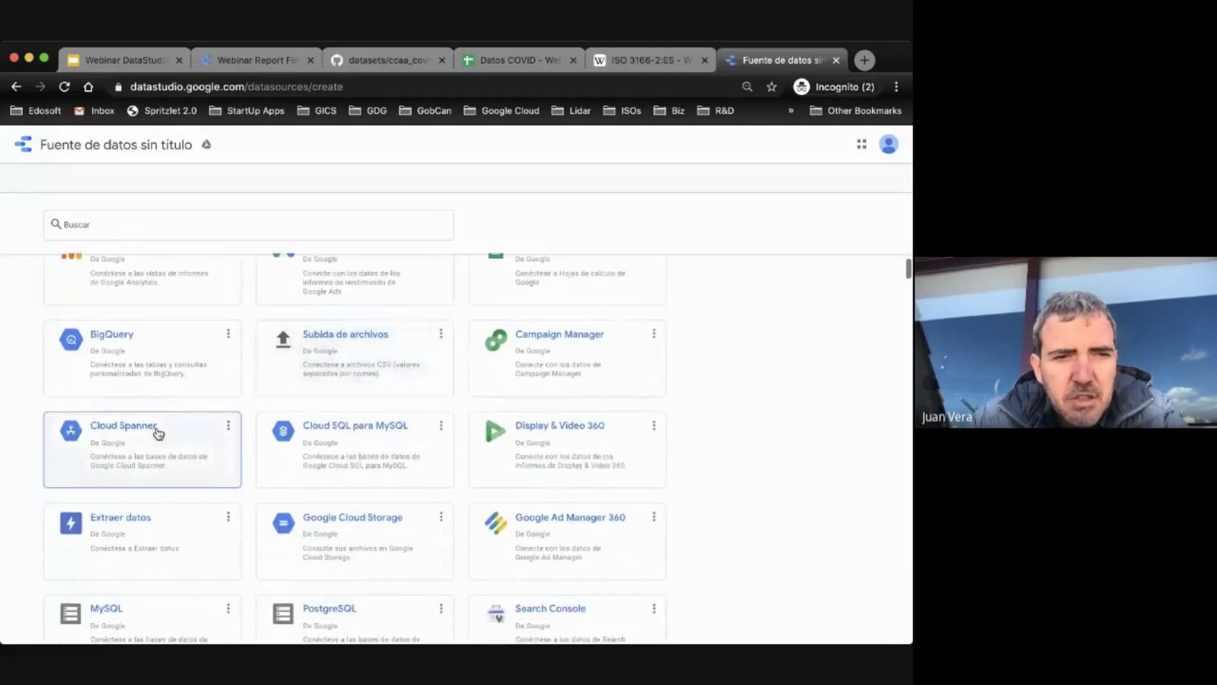
{"action": "scroll", "coordinate": [372, 389], "scroll_direction": "up", "scroll_amount": 1}
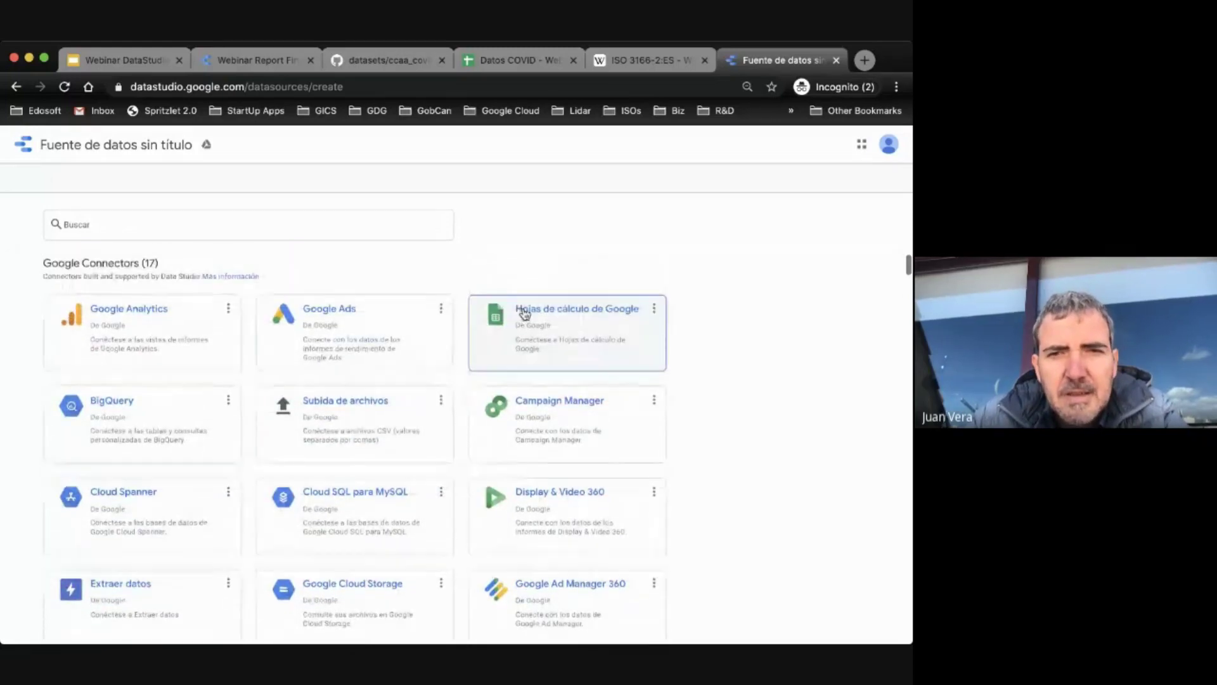
Step: Choose the Hojas de cálculo de Google connector and select the spreadsheet Datos COVID - Webminar as its source
{"action": "left_click", "coordinate": [572, 322]}
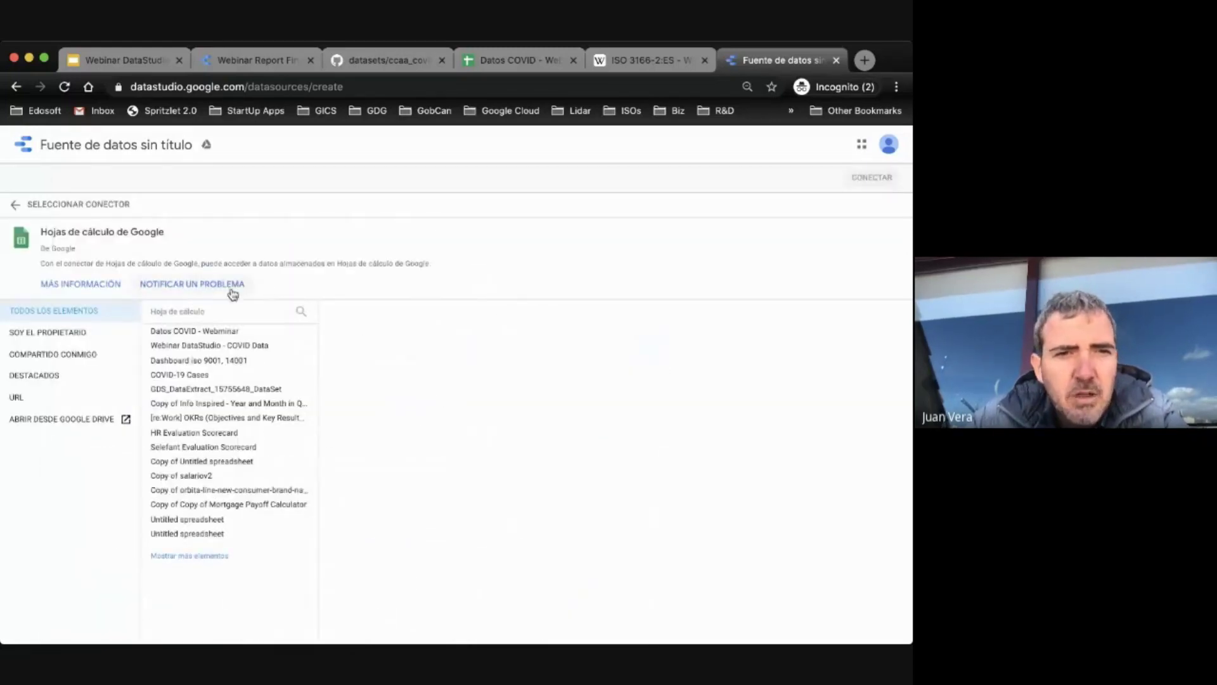
{"action": "left_click", "coordinate": [507, 60]}
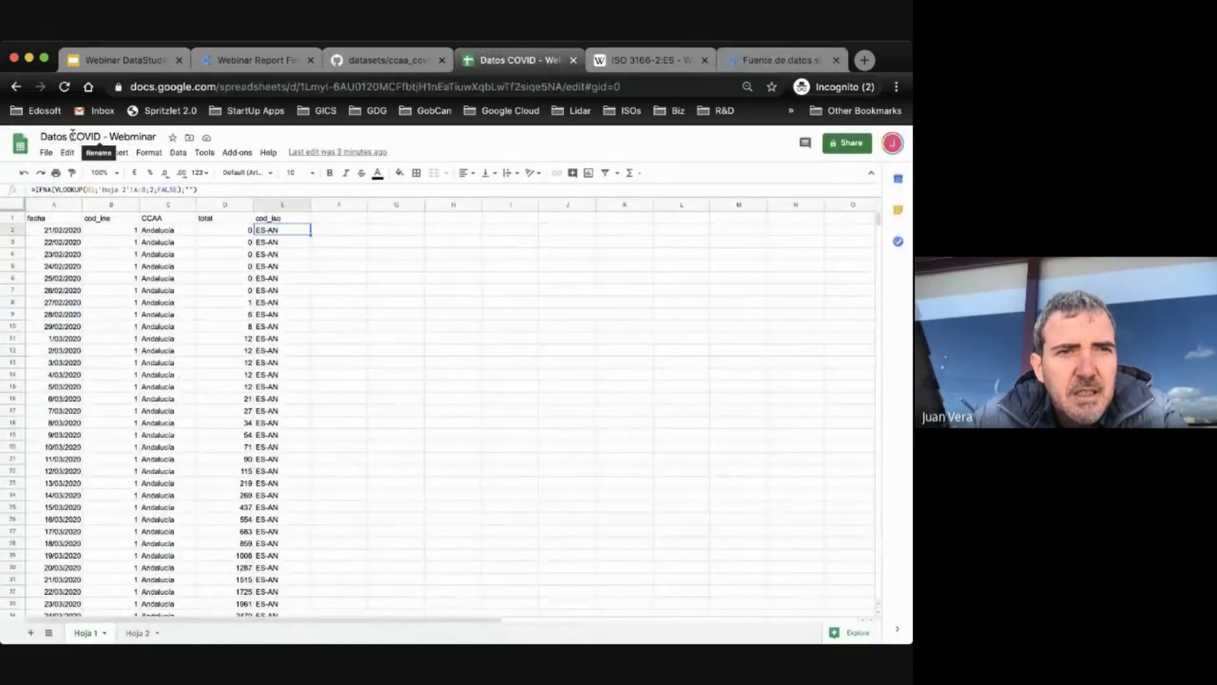
{"action": "left_click", "coordinate": [774, 60]}
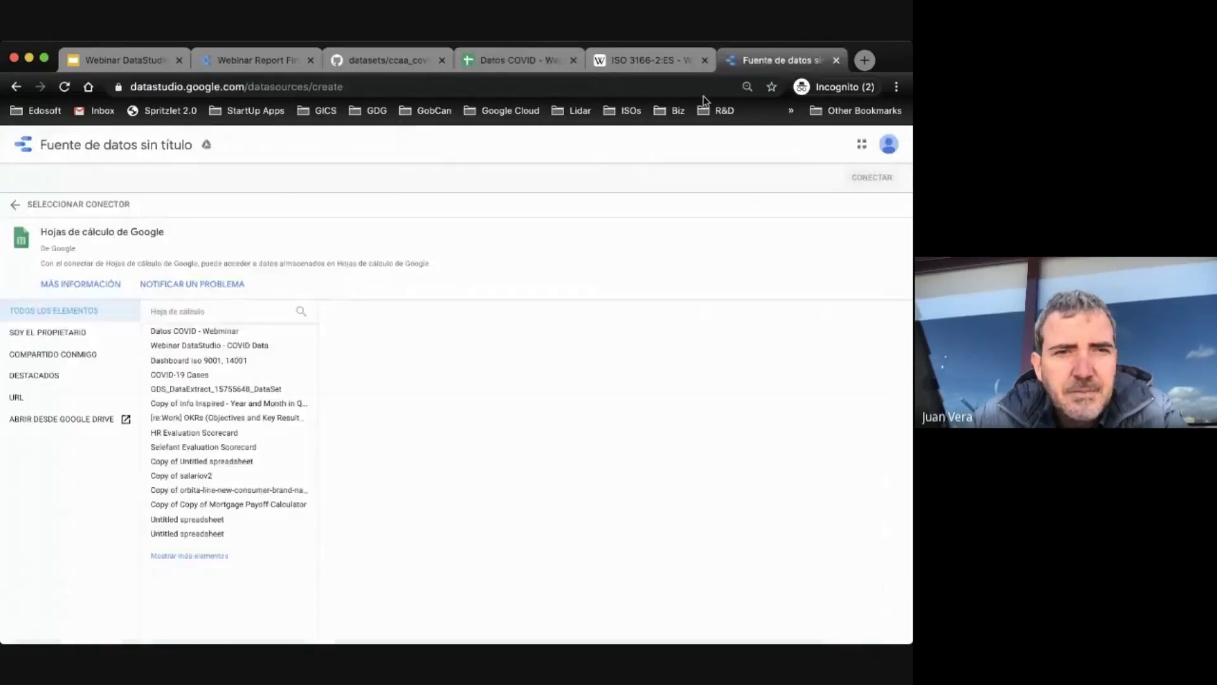
{"action": "left_click", "coordinate": [206, 331]}
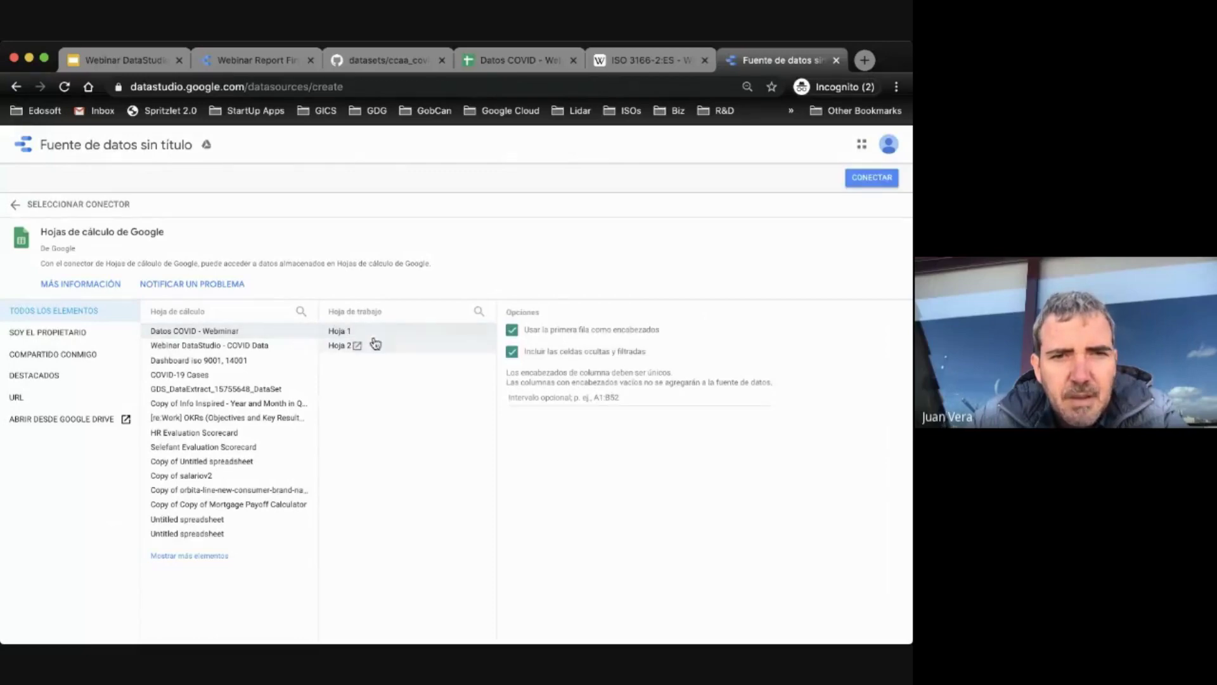
Step: Compare the worksheets with the source spreadsheet, select Hoja 1 and connect it as the data source
{"action": "left_click", "coordinate": [507, 60]}
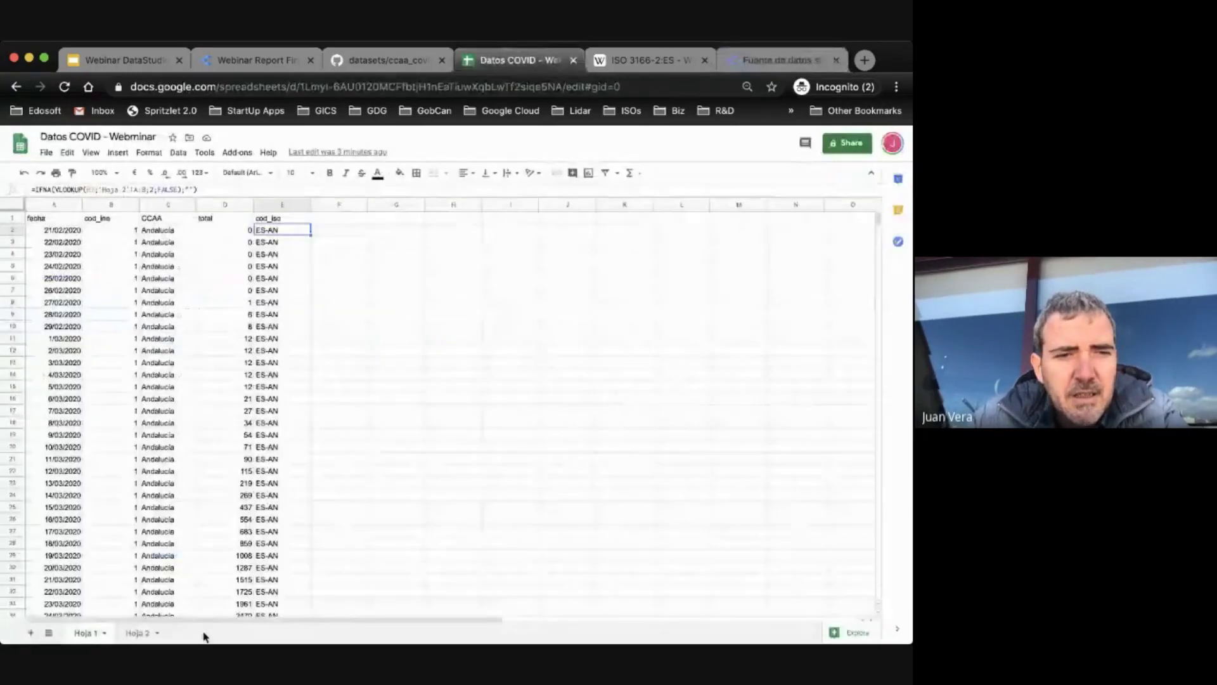
{"action": "left_click", "coordinate": [779, 61]}
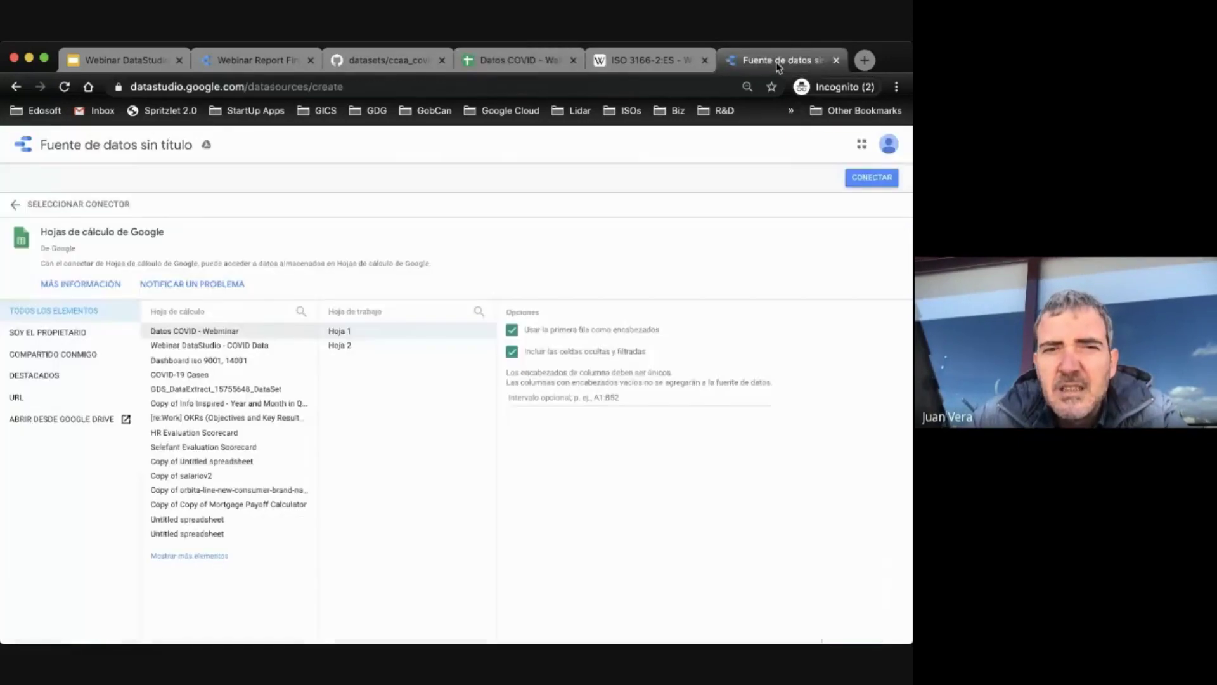
{"action": "left_click", "coordinate": [342, 336]}
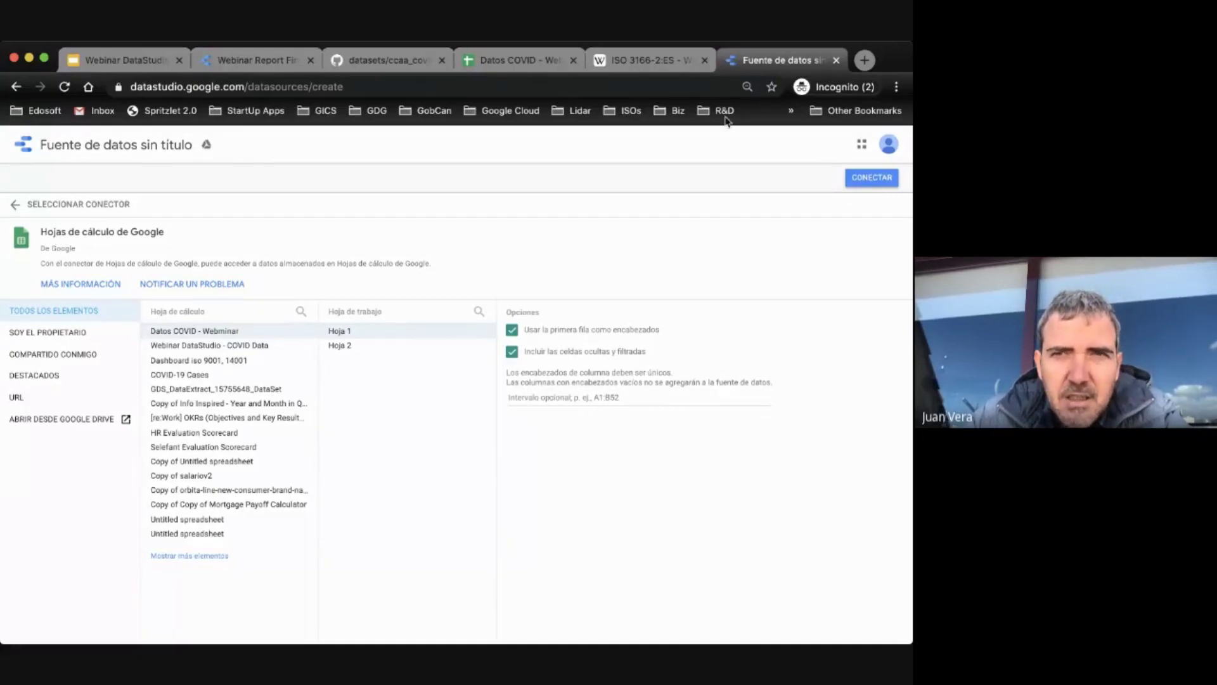
{"action": "left_click", "coordinate": [513, 60]}
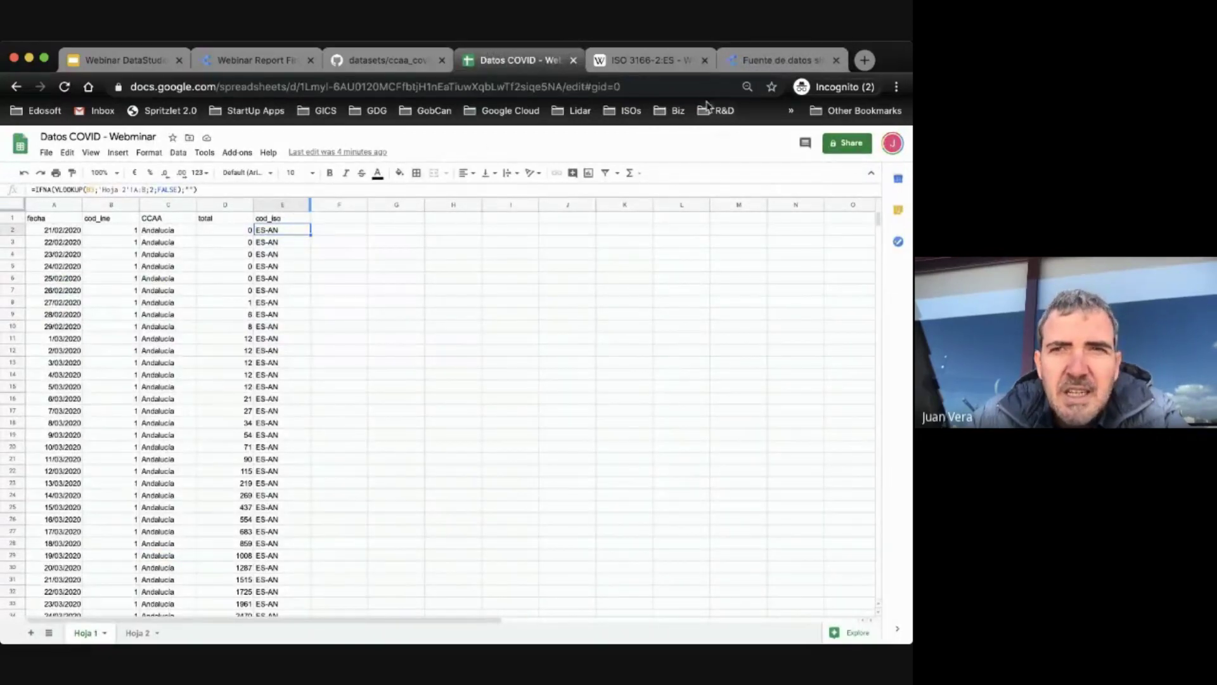
{"action": "left_click", "coordinate": [776, 60]}
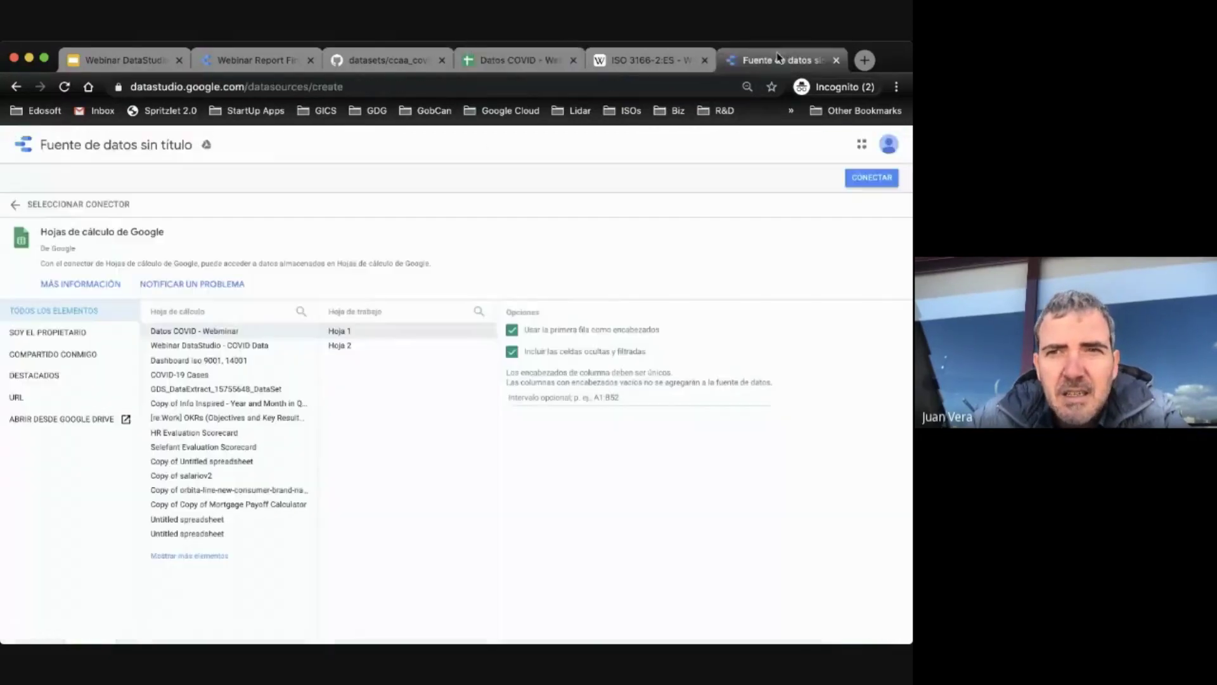
{"action": "left_click", "coordinate": [872, 178]}
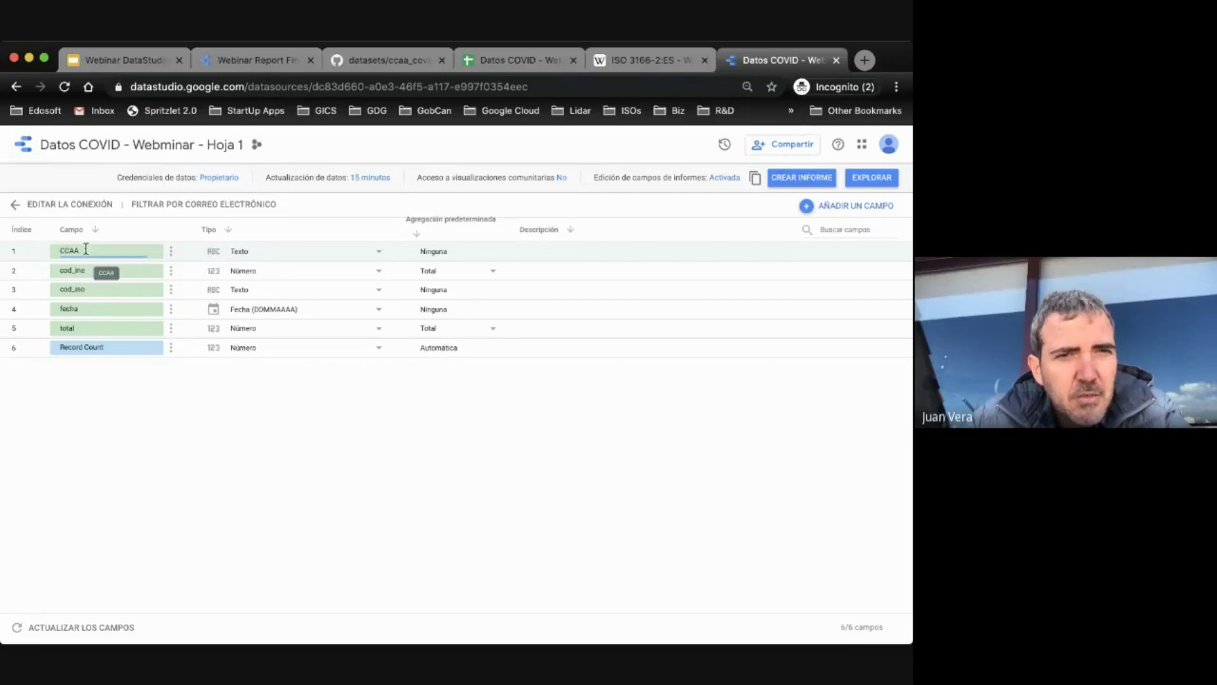
Step: Change the CCAA field's type to the geographic type Región and confirm the change
{"action": "left_click", "coordinate": [244, 252]}
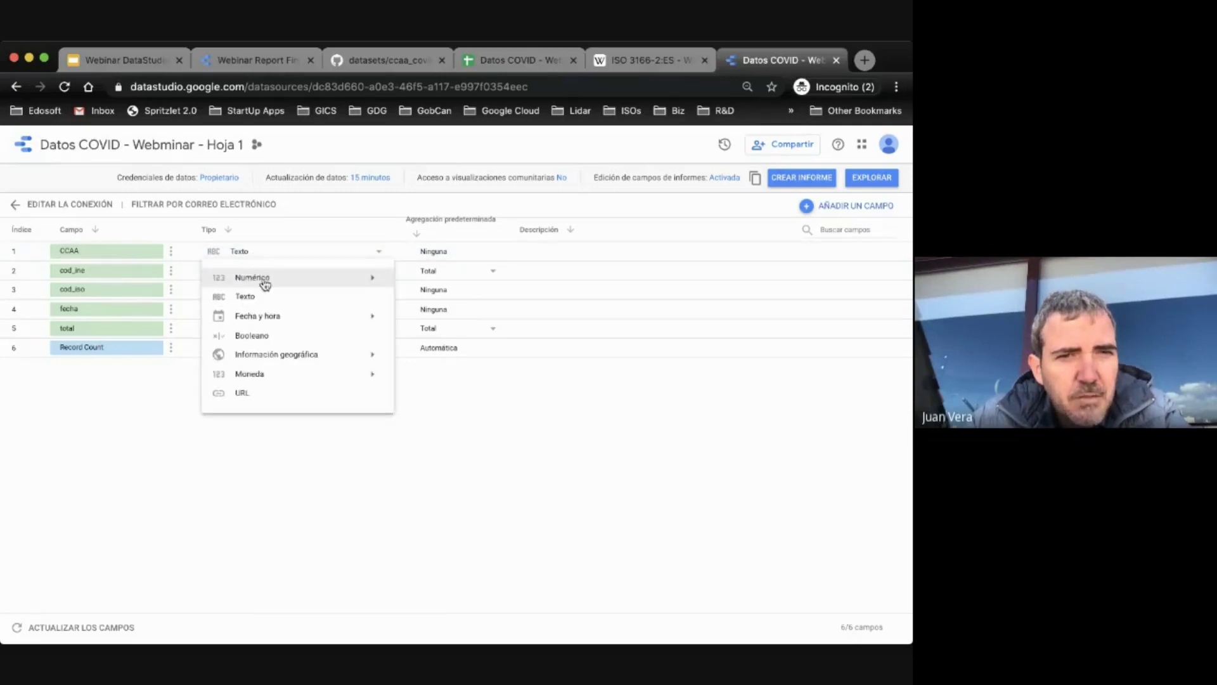
{"action": "mouse_move", "coordinate": [264, 353]}
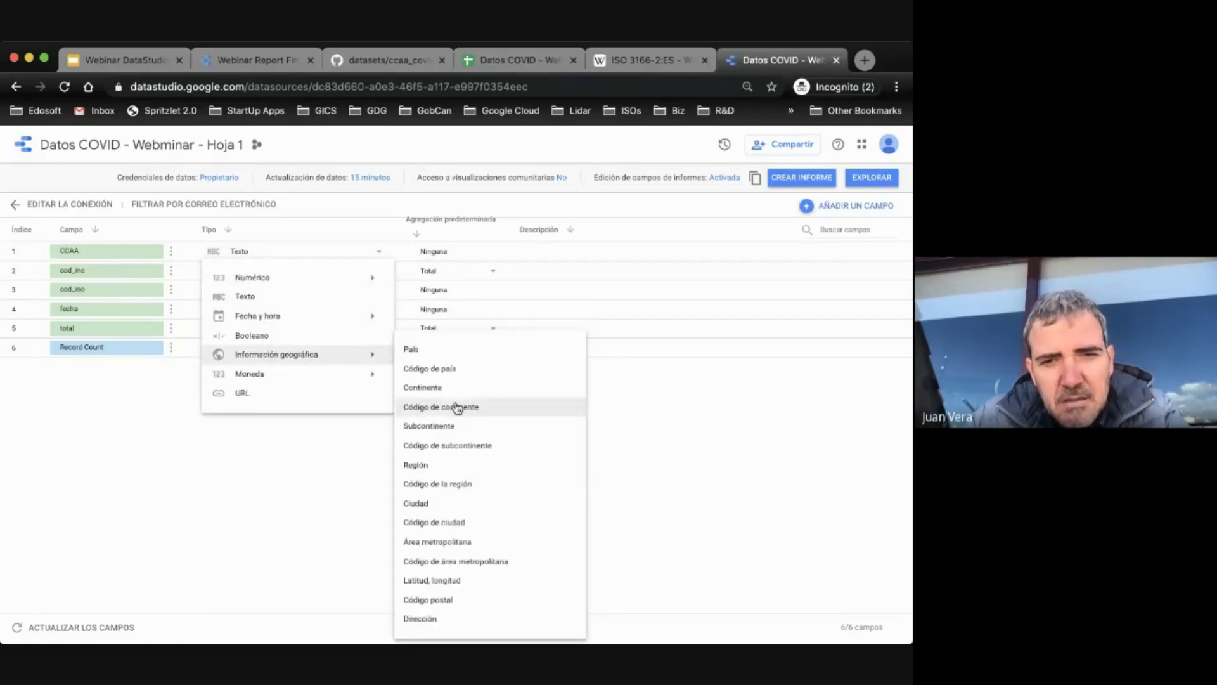
{"action": "left_click", "coordinate": [451, 468]}
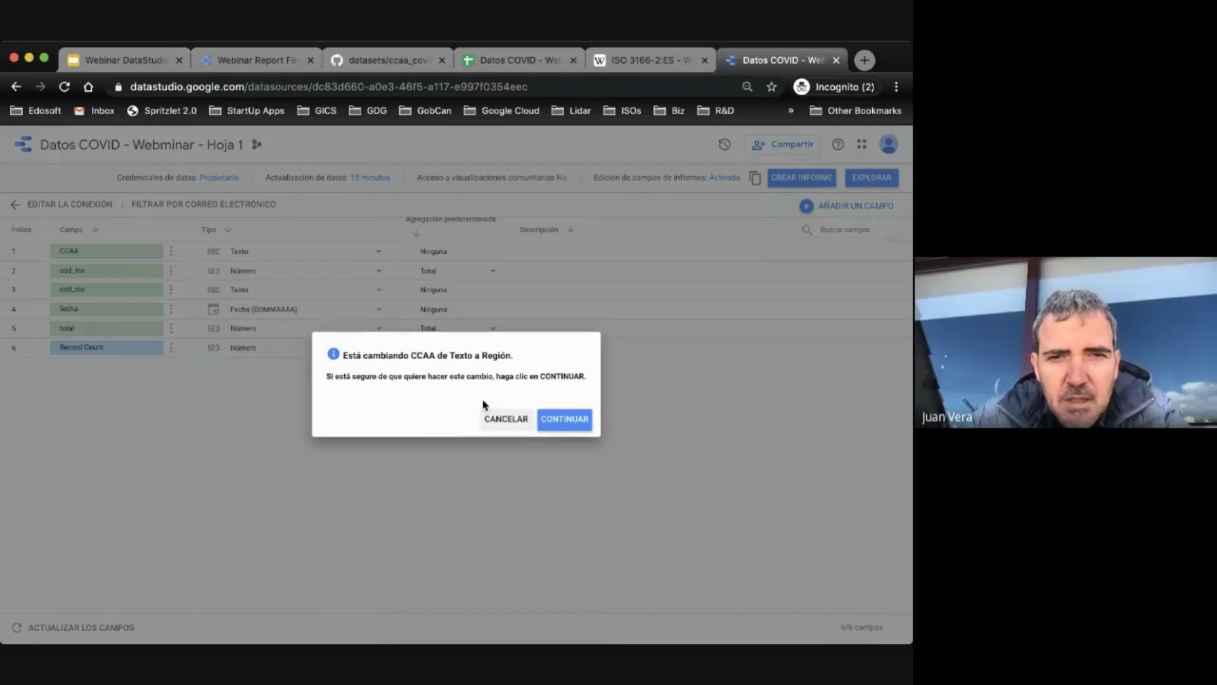
{"action": "left_click", "coordinate": [570, 420]}
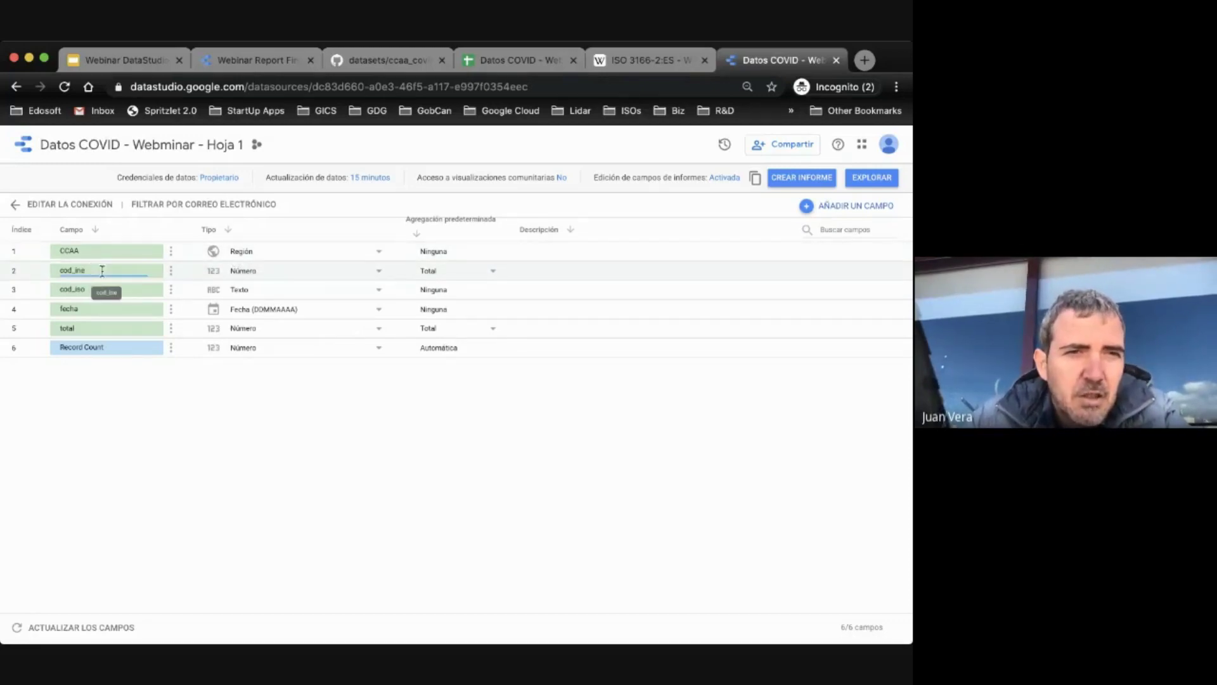
Step: Change the cod_iso field's type to the geographic type Código de la región and confirm the change
{"action": "left_click", "coordinate": [249, 292]}
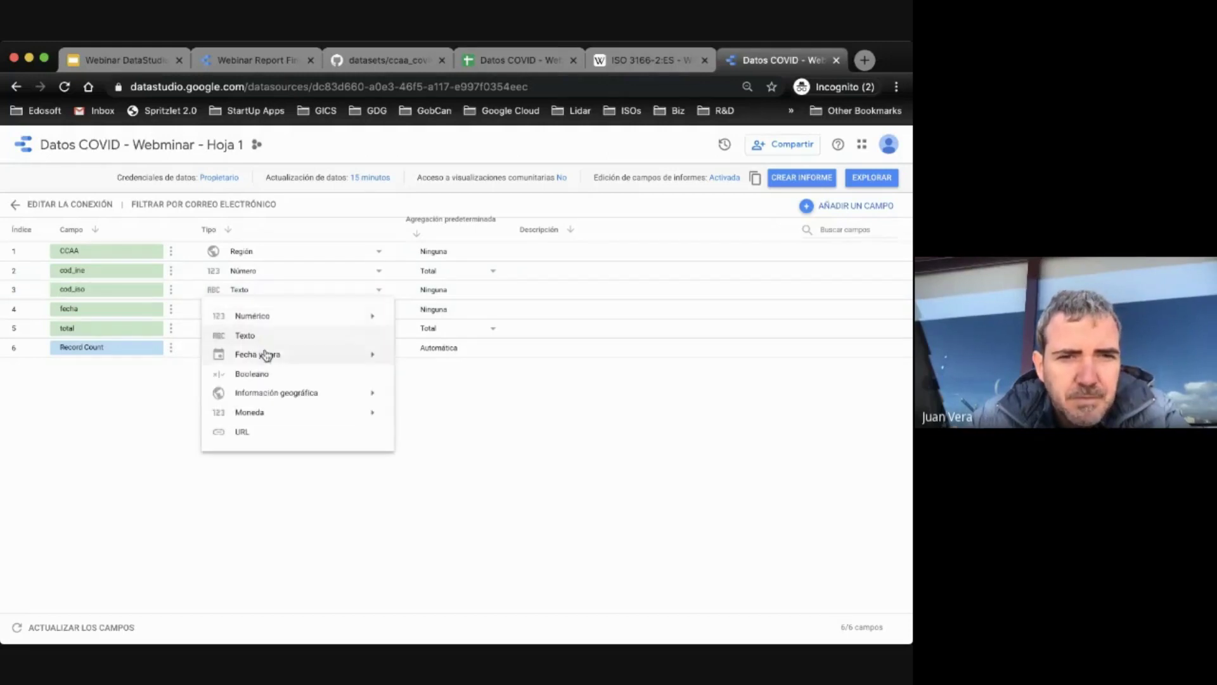
{"action": "mouse_move", "coordinate": [272, 393]}
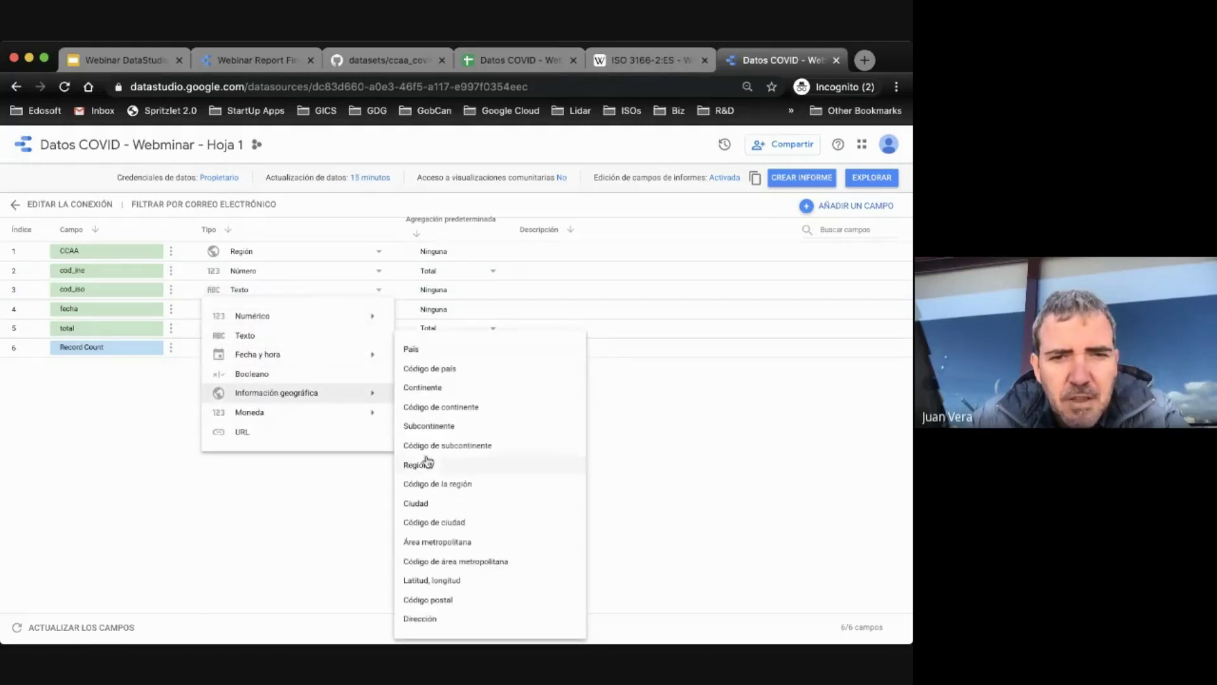
{"action": "left_click", "coordinate": [450, 486]}
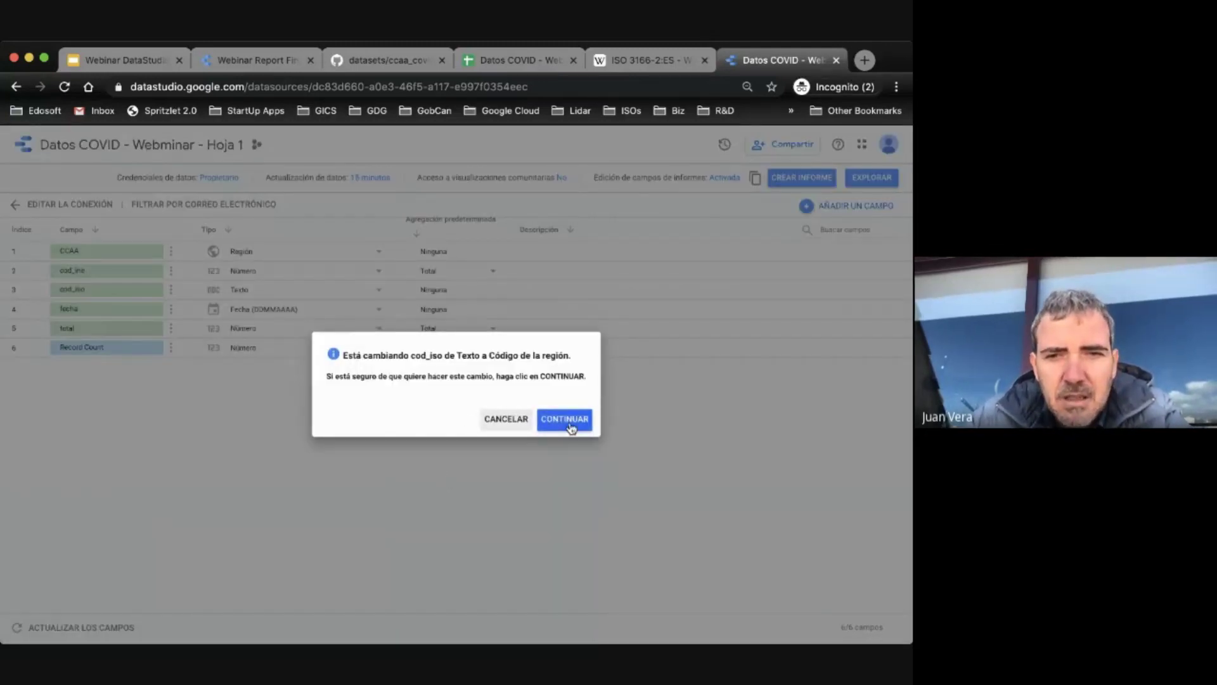
{"action": "left_click", "coordinate": [566, 420]}
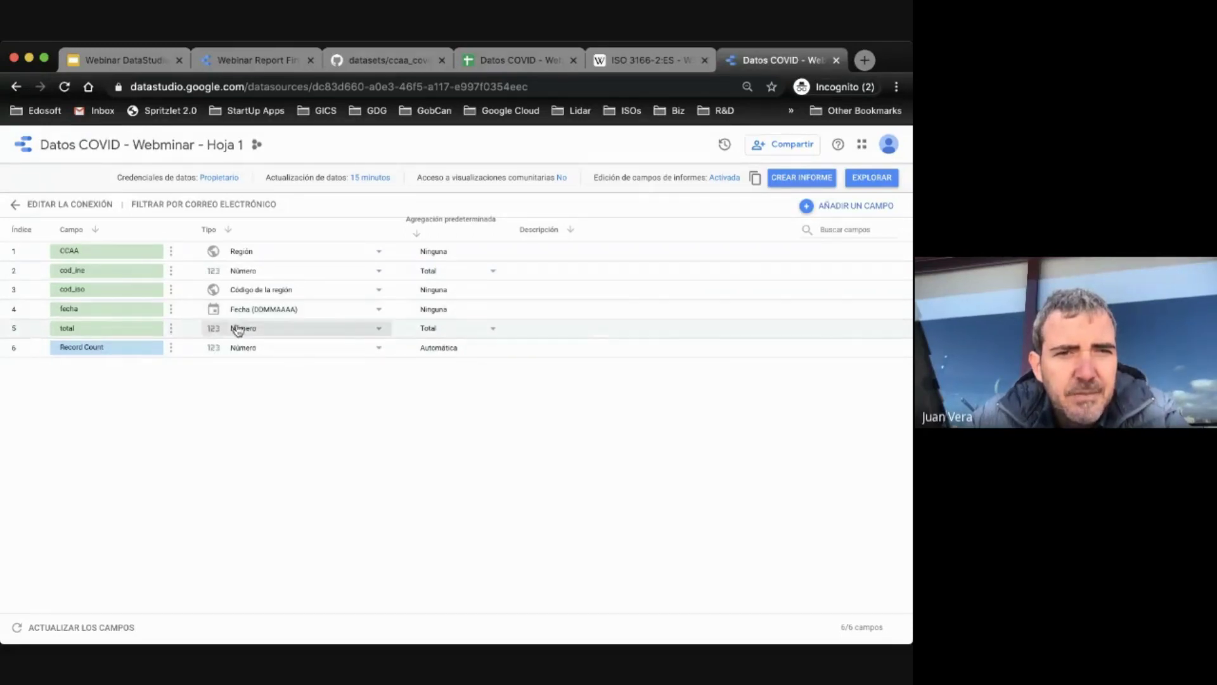
Step: Rename the total field to confirmados and set its default aggregation to Máx
{"action": "left_click", "coordinate": [66, 325]}
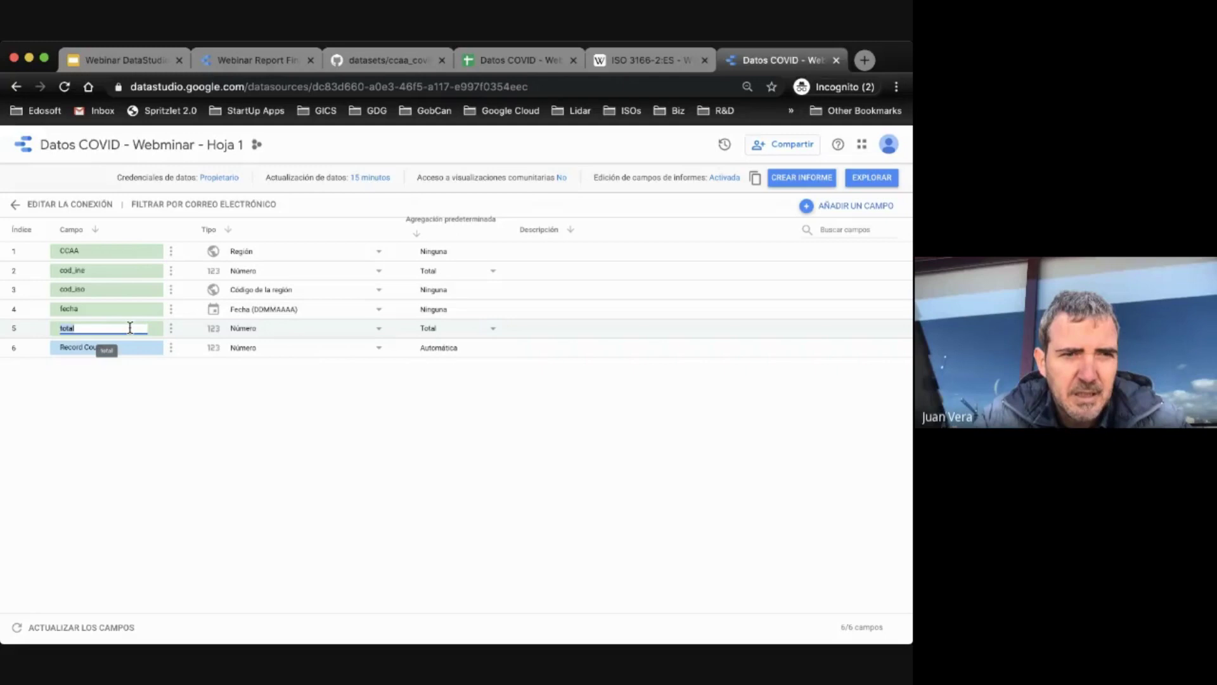
{"action": "type", "text": "confirmados"}
{"action": "key", "text": "Return"}
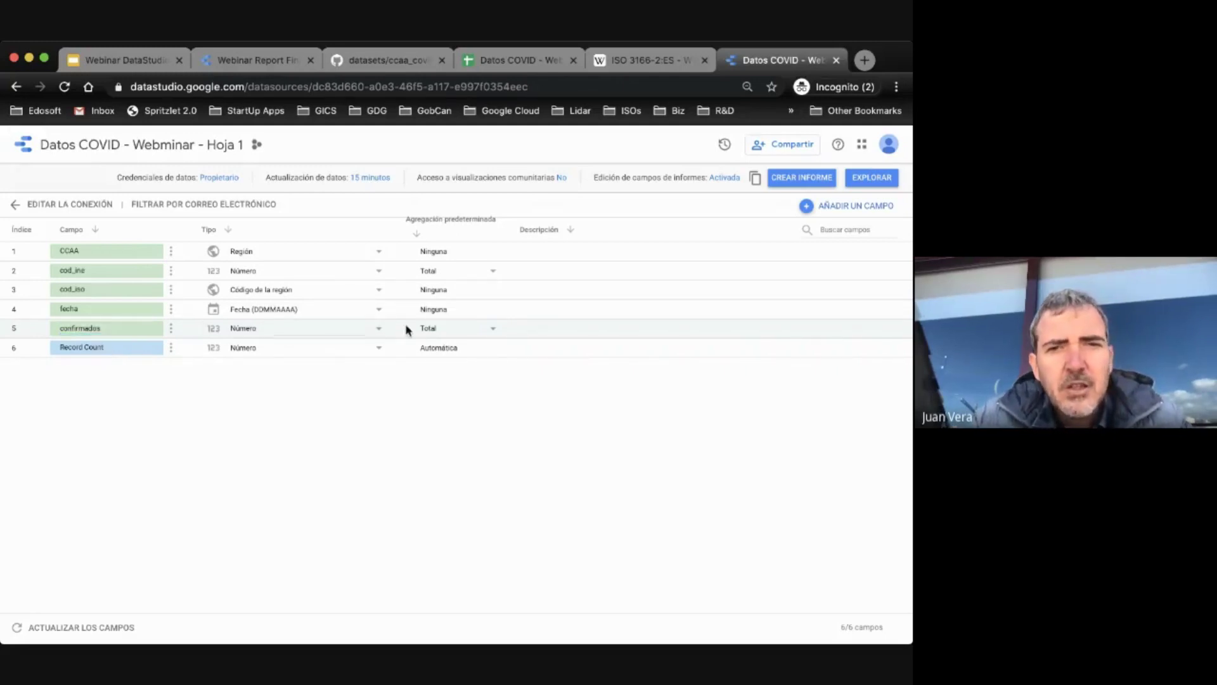
{"action": "left_click", "coordinate": [442, 329]}
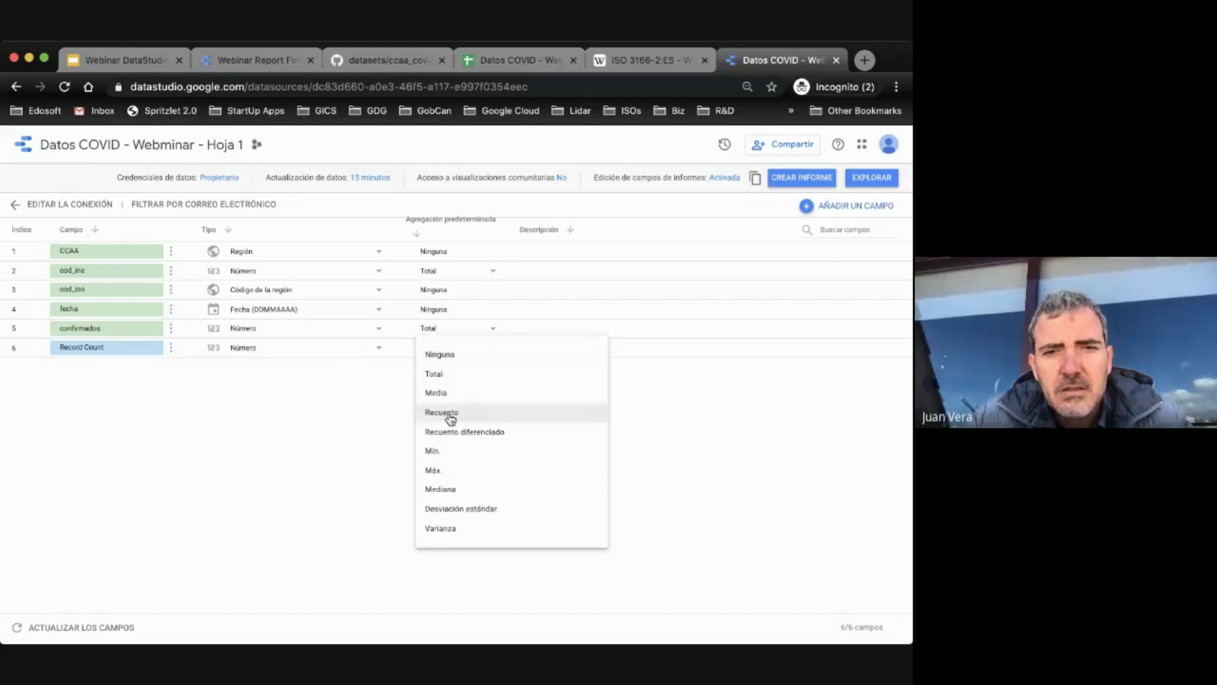
{"action": "left_click", "coordinate": [448, 470]}
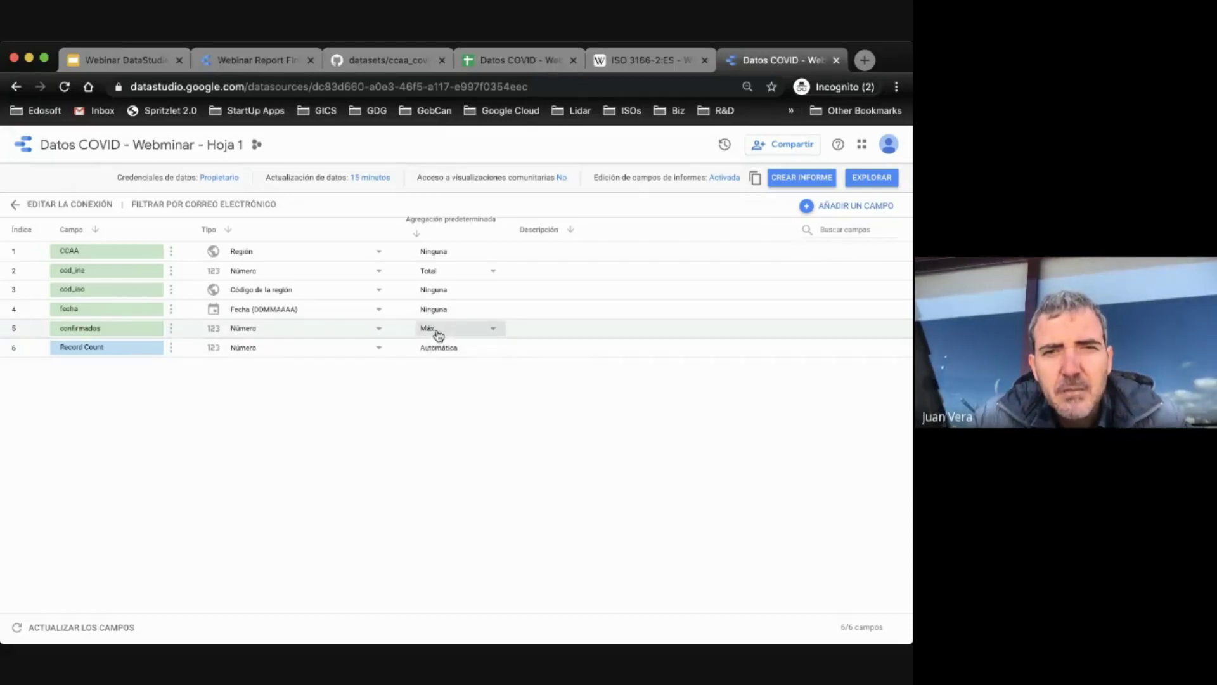
Step: Examine how the daily totals develop in the source spreadsheet and review the aggregation options for the confirmados field
{"action": "left_click", "coordinate": [513, 59]}
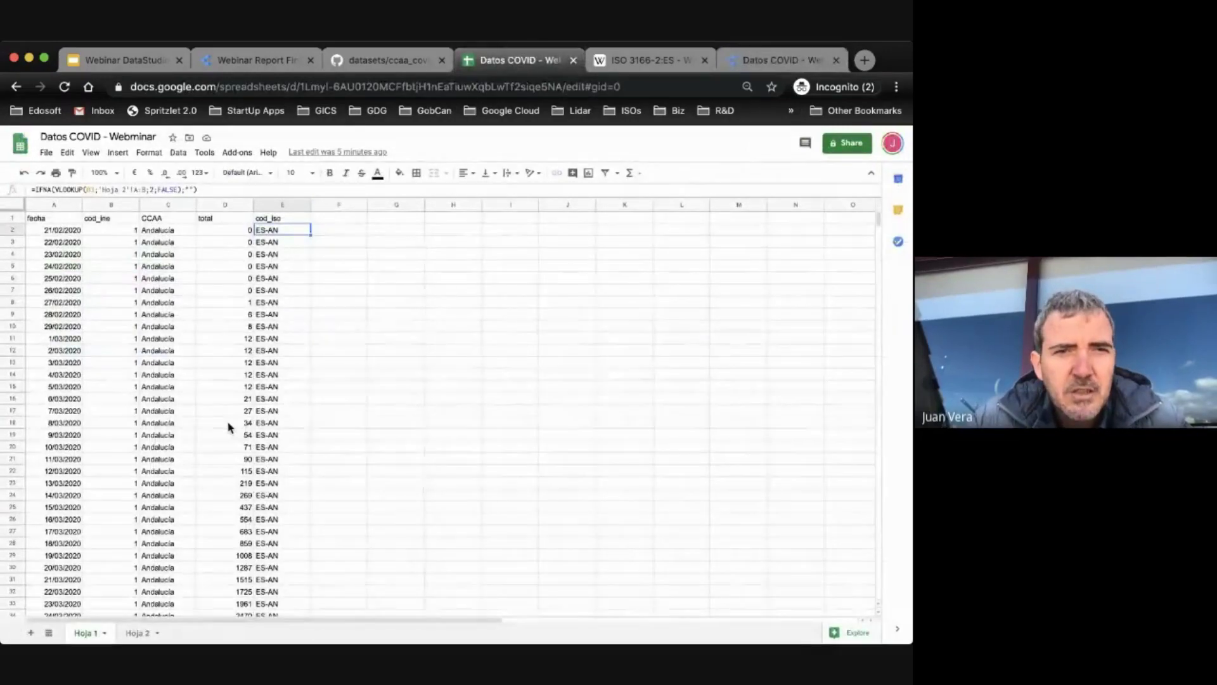
{"action": "scroll", "coordinate": [220, 475], "scroll_direction": "down", "scroll_amount": 8}
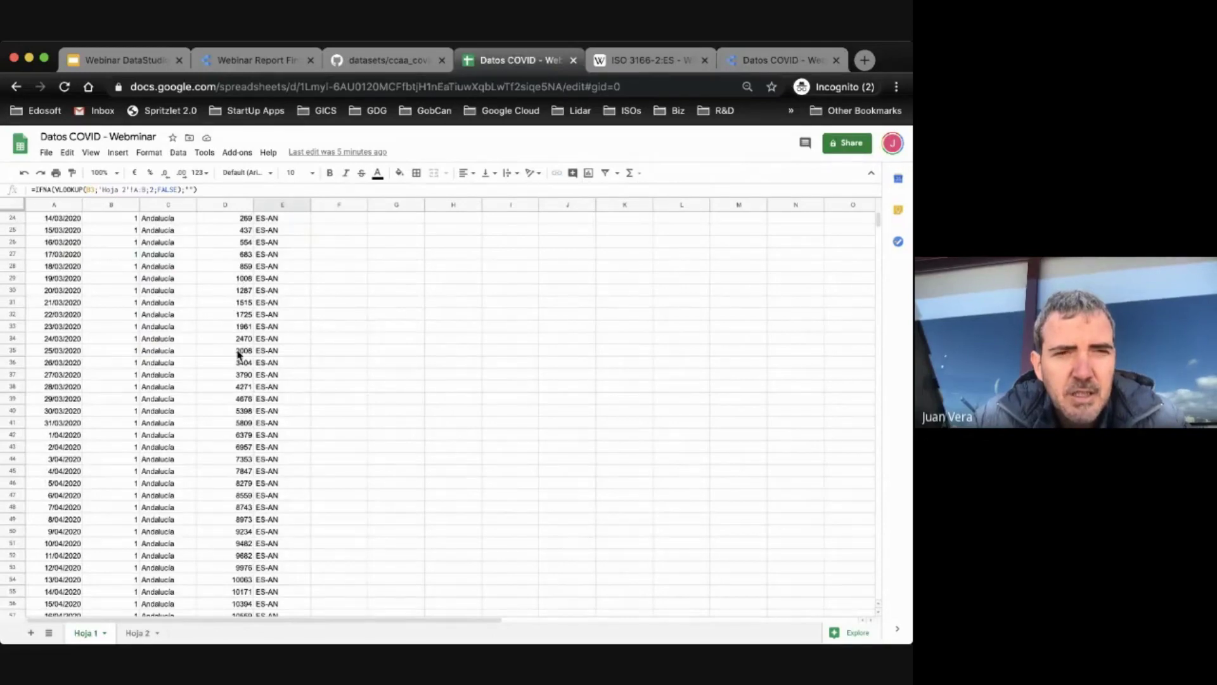
{"action": "scroll", "coordinate": [216, 419], "scroll_direction": "up", "scroll_amount": 8}
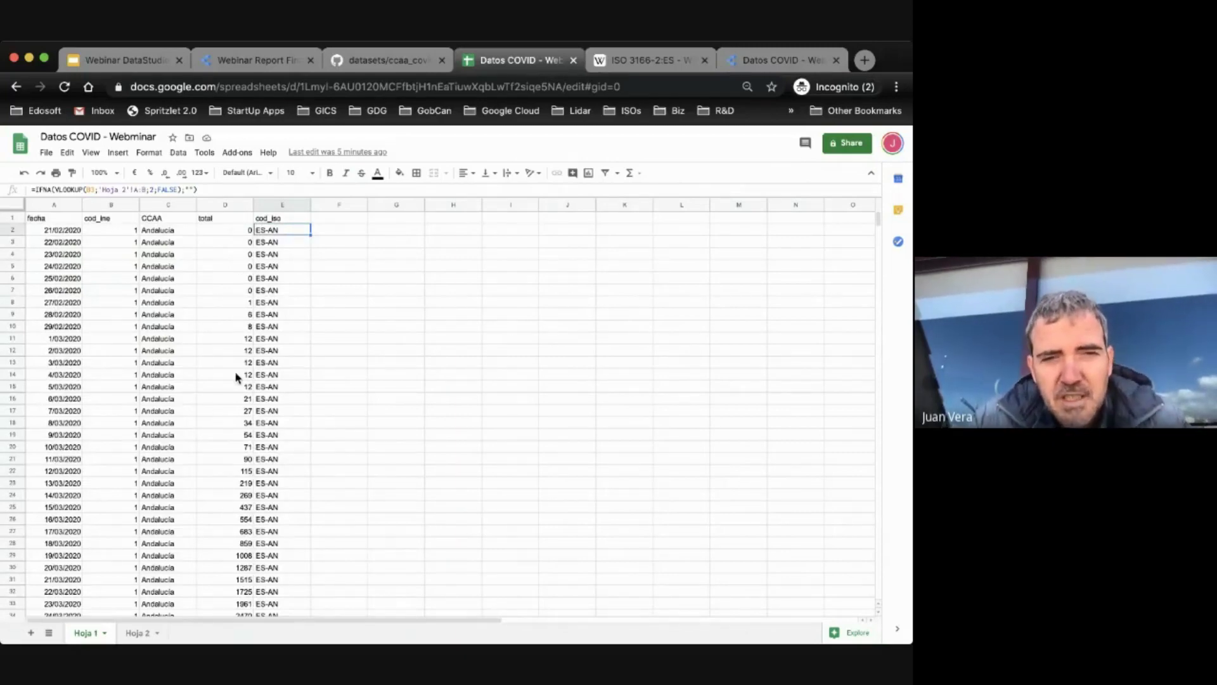
{"action": "scroll", "coordinate": [236, 379], "scroll_direction": "down", "scroll_amount": 1}
{"action": "scroll", "coordinate": [235, 379], "scroll_direction": "down", "scroll_amount": 1}
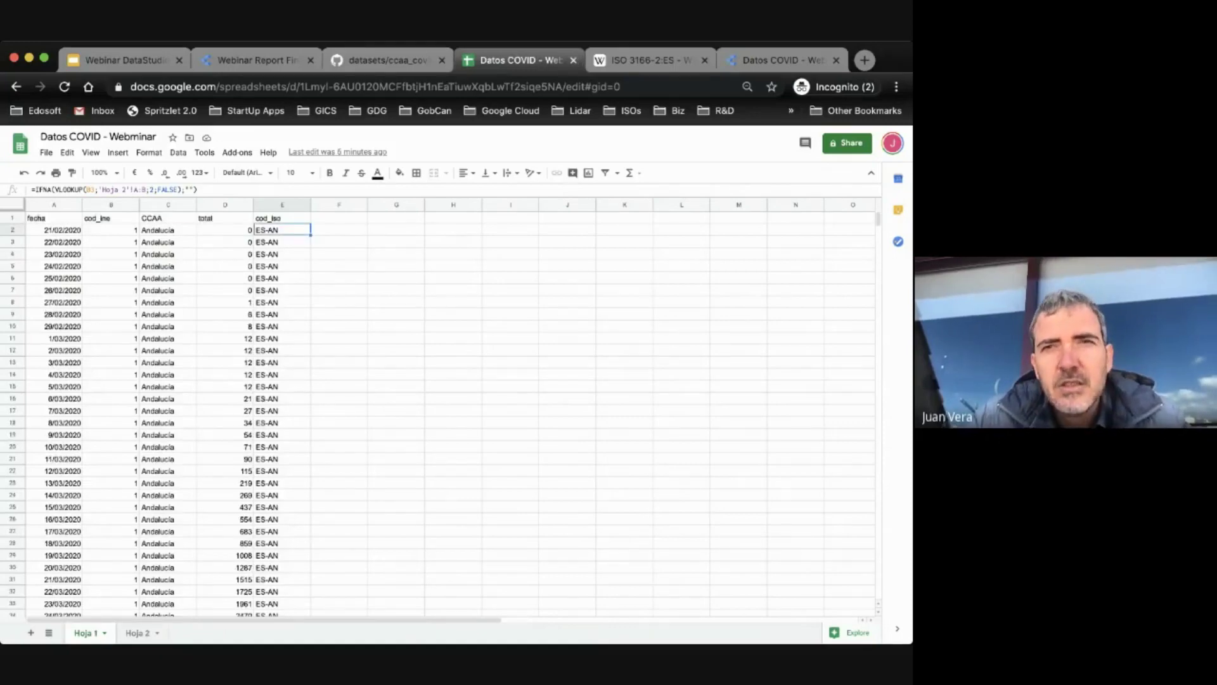
{"action": "left_click", "coordinate": [630, 63]}
{"action": "left_click", "coordinate": [514, 64]}
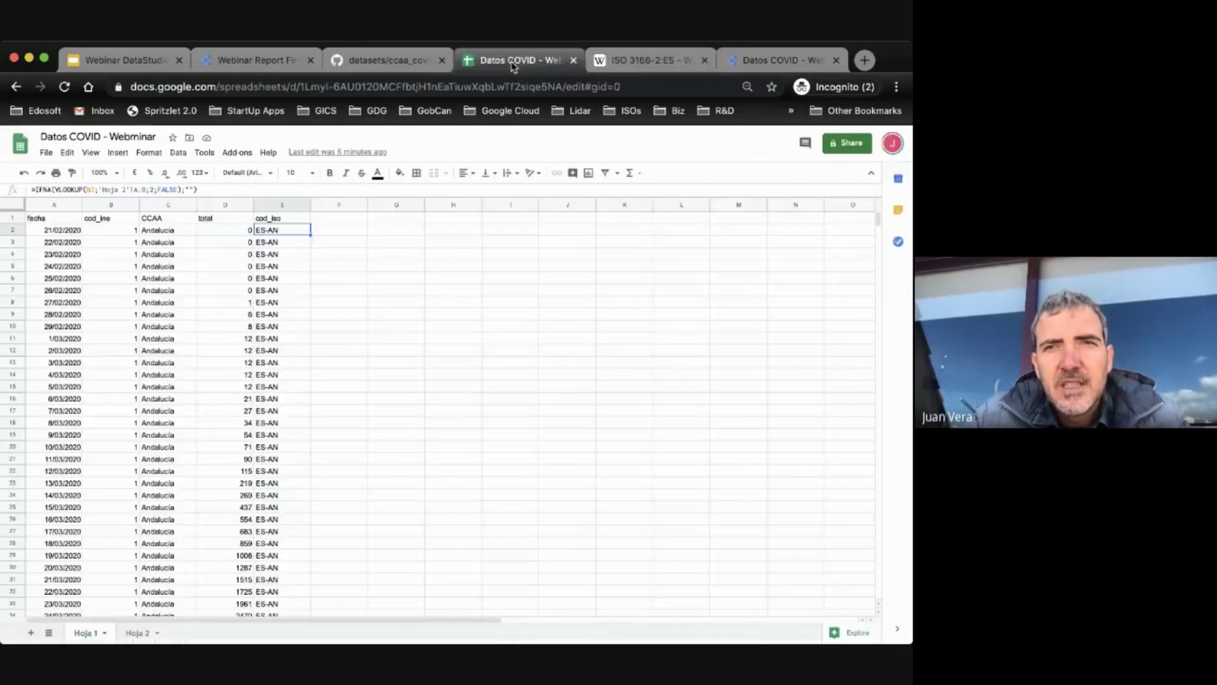
{"action": "left_click", "coordinate": [743, 63]}
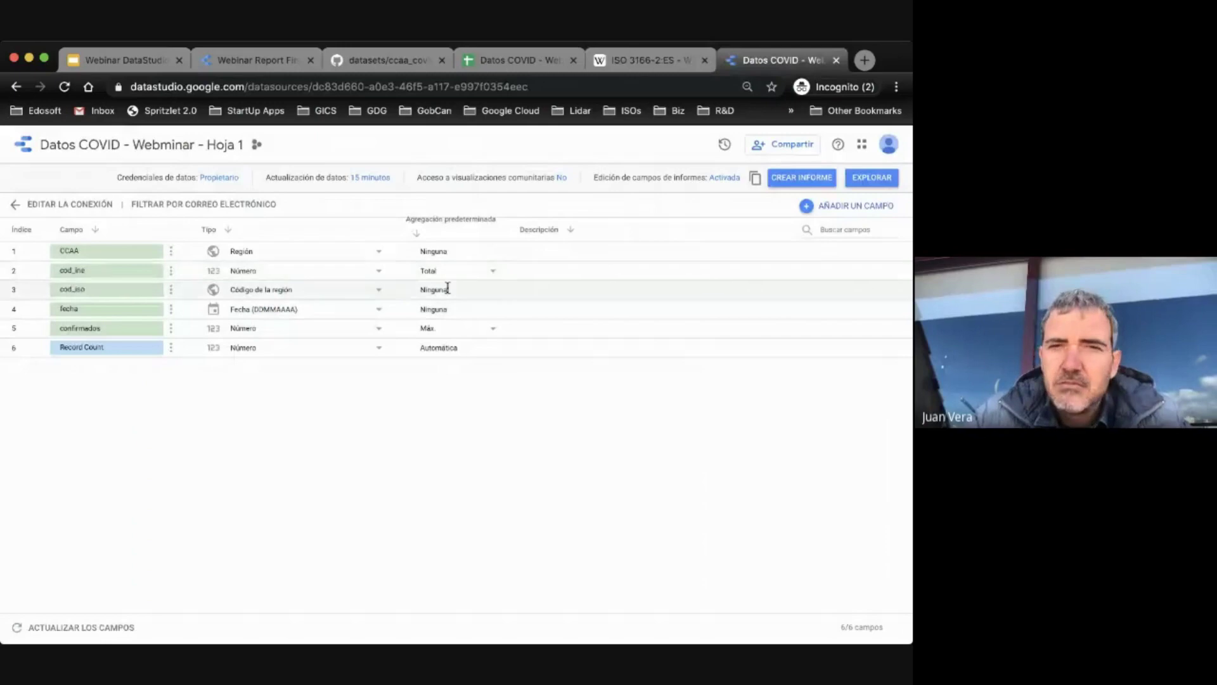
{"action": "left_click", "coordinate": [454, 329]}
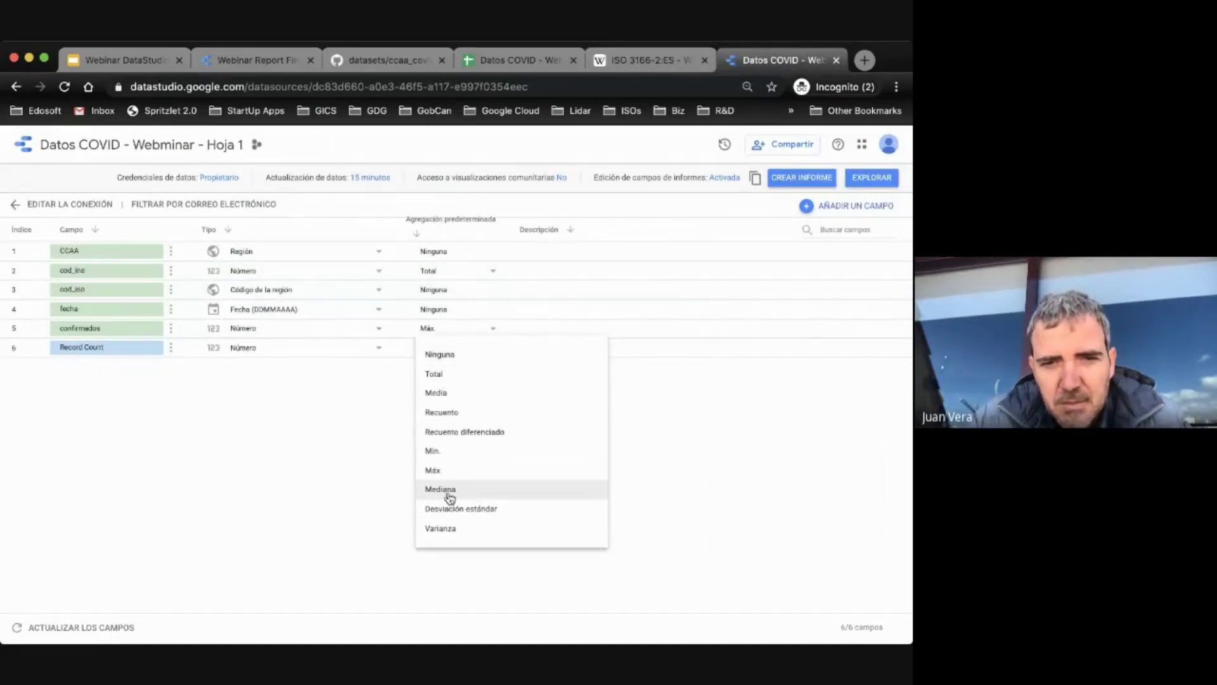
{"action": "left_click", "coordinate": [369, 418]}
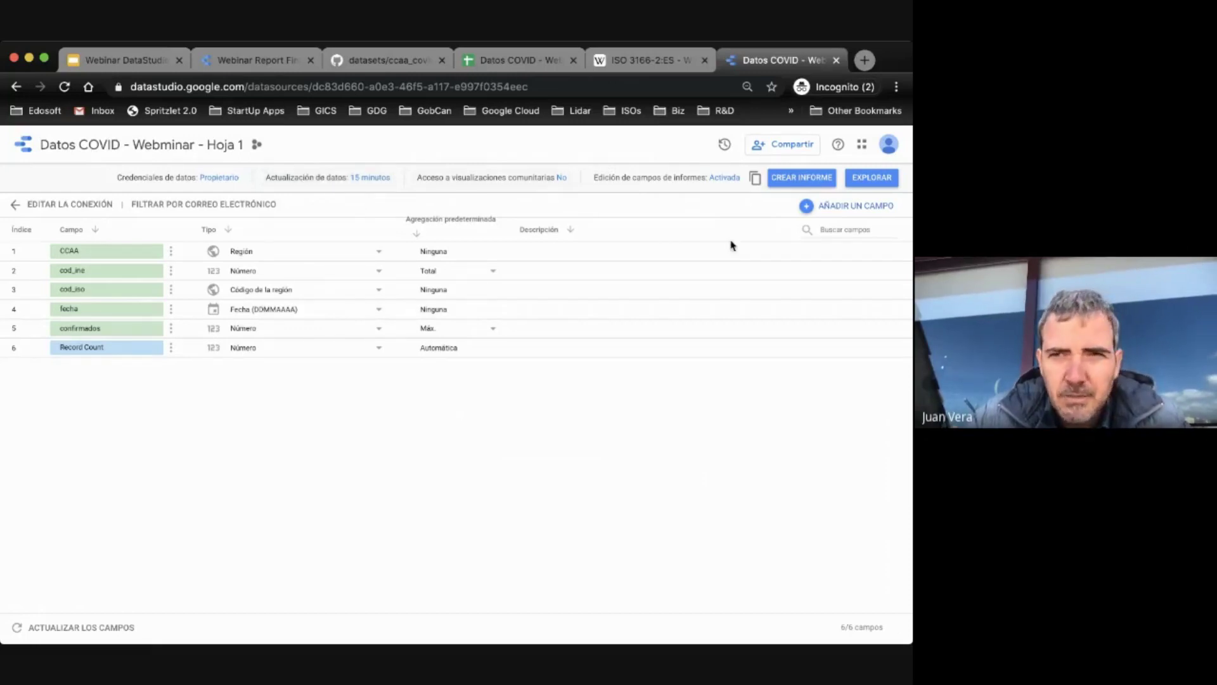
Step: Create a report with the Datos COVID - Webminar - Hoja 1 data, then fit its CCAA table to all rows, narrow it and reposition it
{"action": "left_click", "coordinate": [793, 179]}
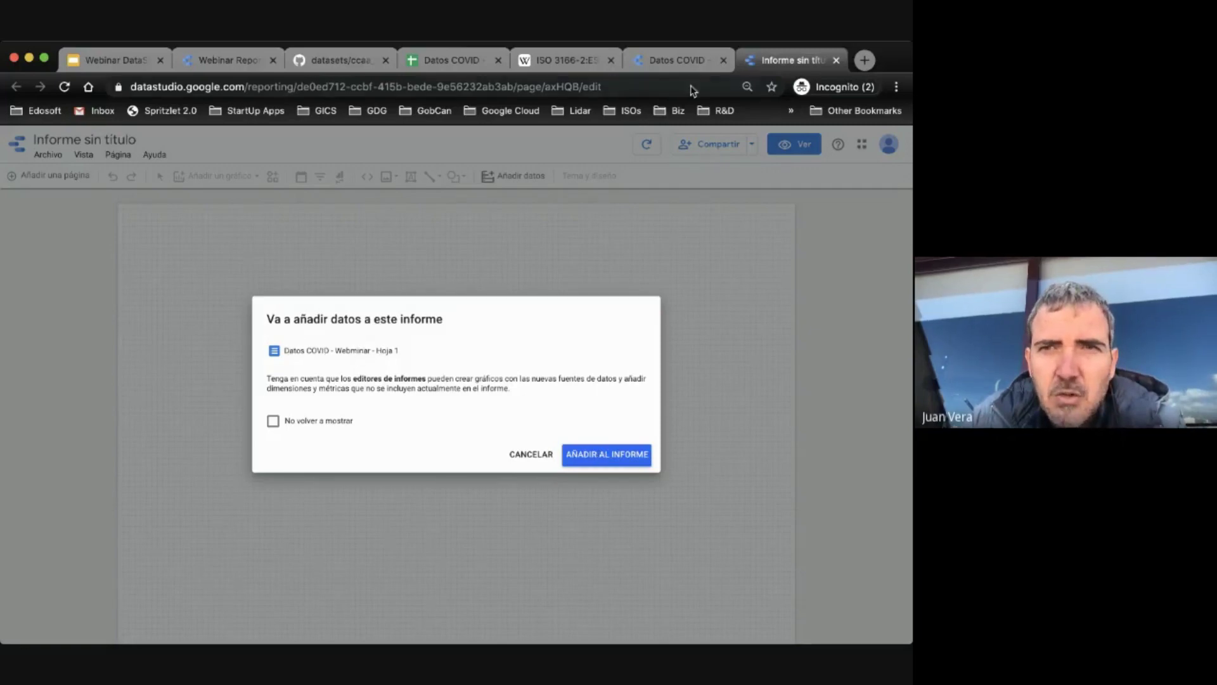
{"action": "left_click", "coordinate": [613, 461]}
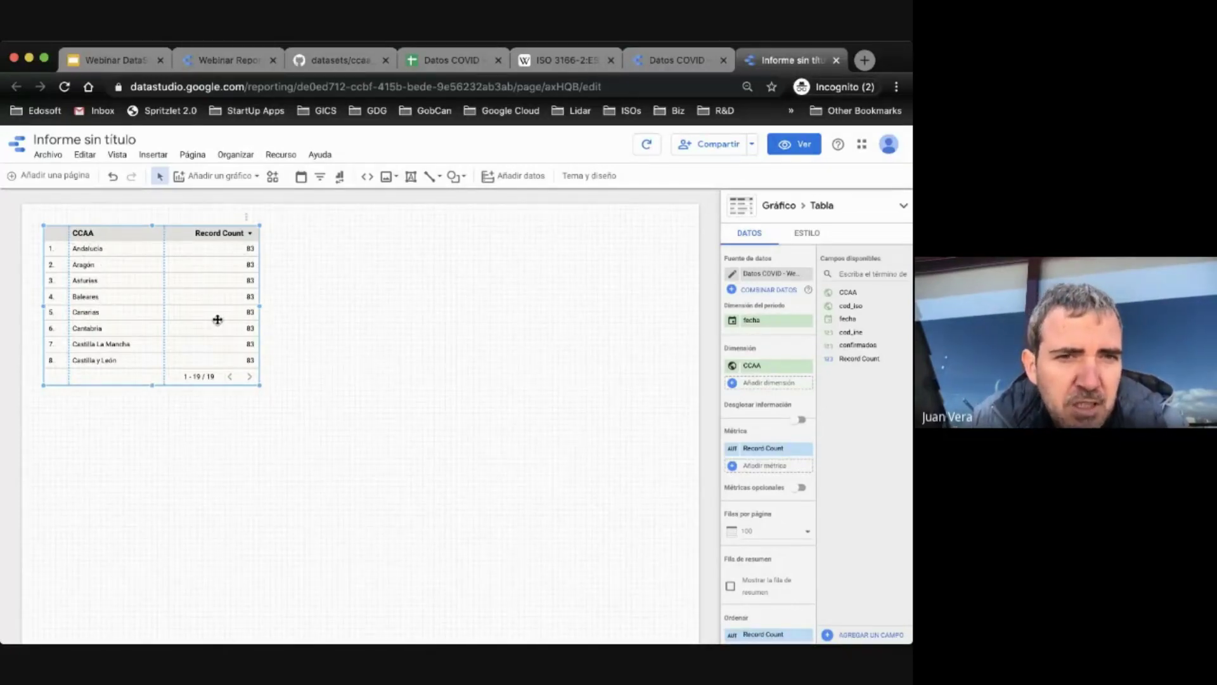
{"action": "left_click_drag", "start_coordinate": [153, 385], "coordinate": [160, 556]}
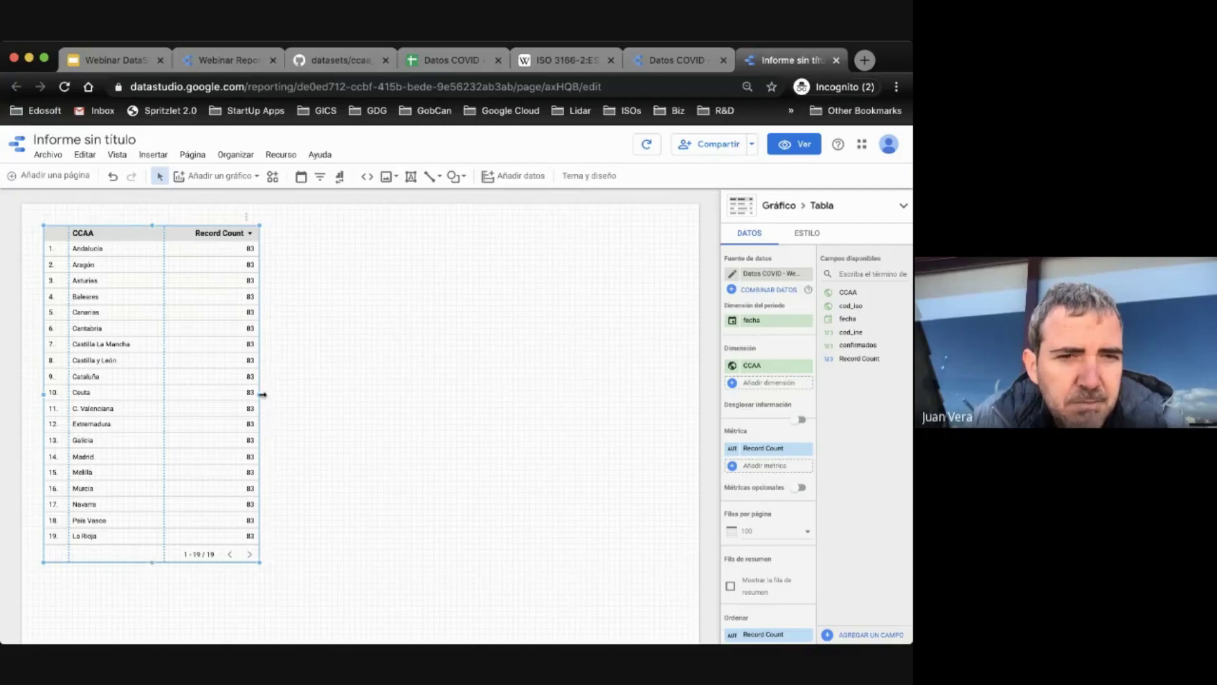
{"action": "left_click_drag", "start_coordinate": [261, 394], "coordinate": [217, 366]}
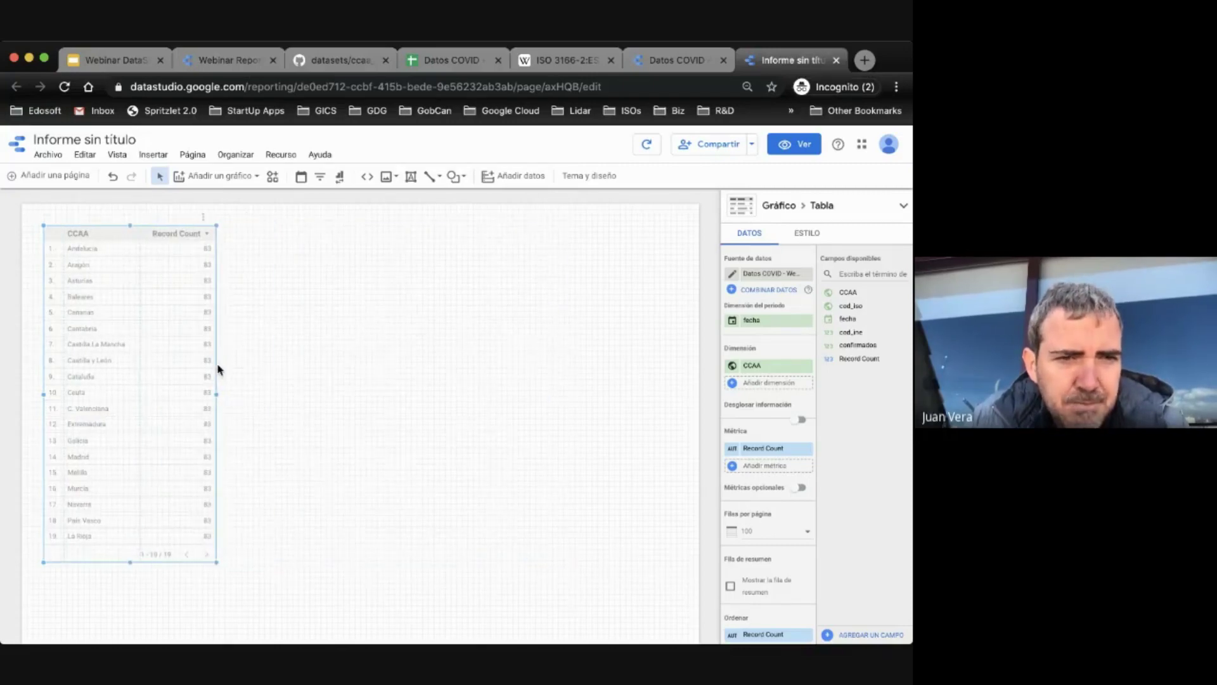
{"action": "mouse_move", "coordinate": [144, 312]}
{"action": "left_mouse_down"}
{"action": "mouse_move", "coordinate": [145, 338]}
{"action": "mouse_move", "coordinate": [146, 324]}
{"action": "mouse_move", "coordinate": [136, 327]}
{"action": "left_mouse_up"}
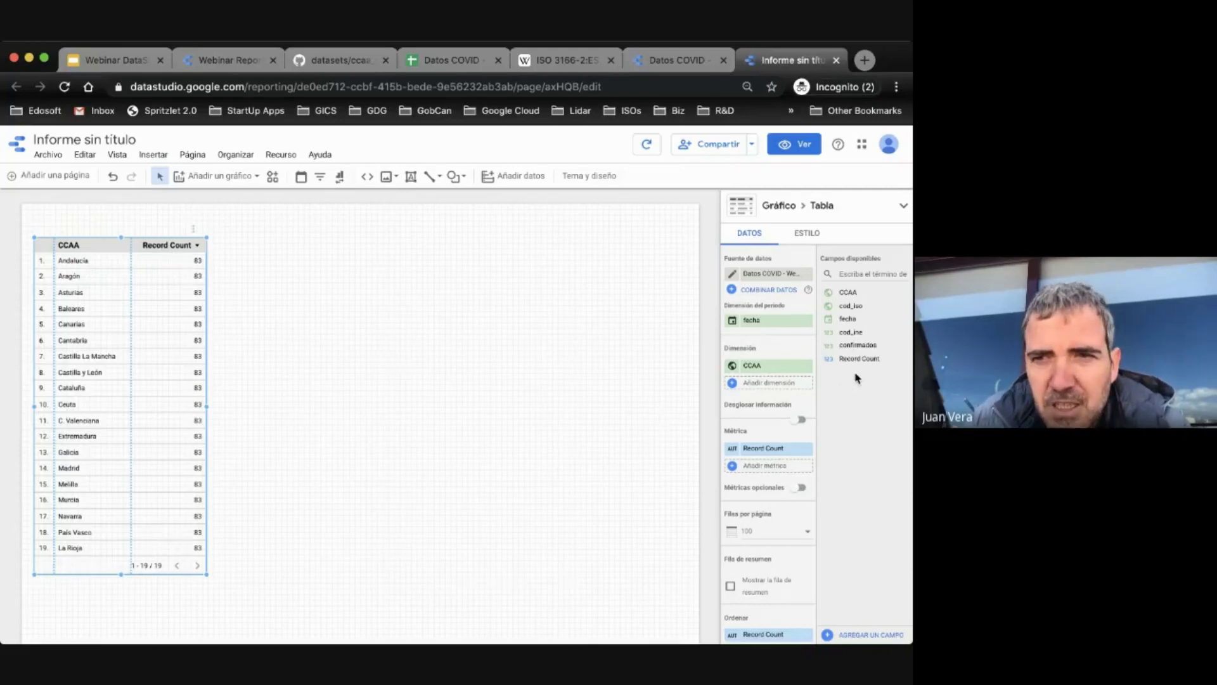
Step: Replace the table's Record Count metric with the confirmados field
{"action": "left_click_drag", "start_coordinate": [853, 345], "coordinate": [761, 460]}
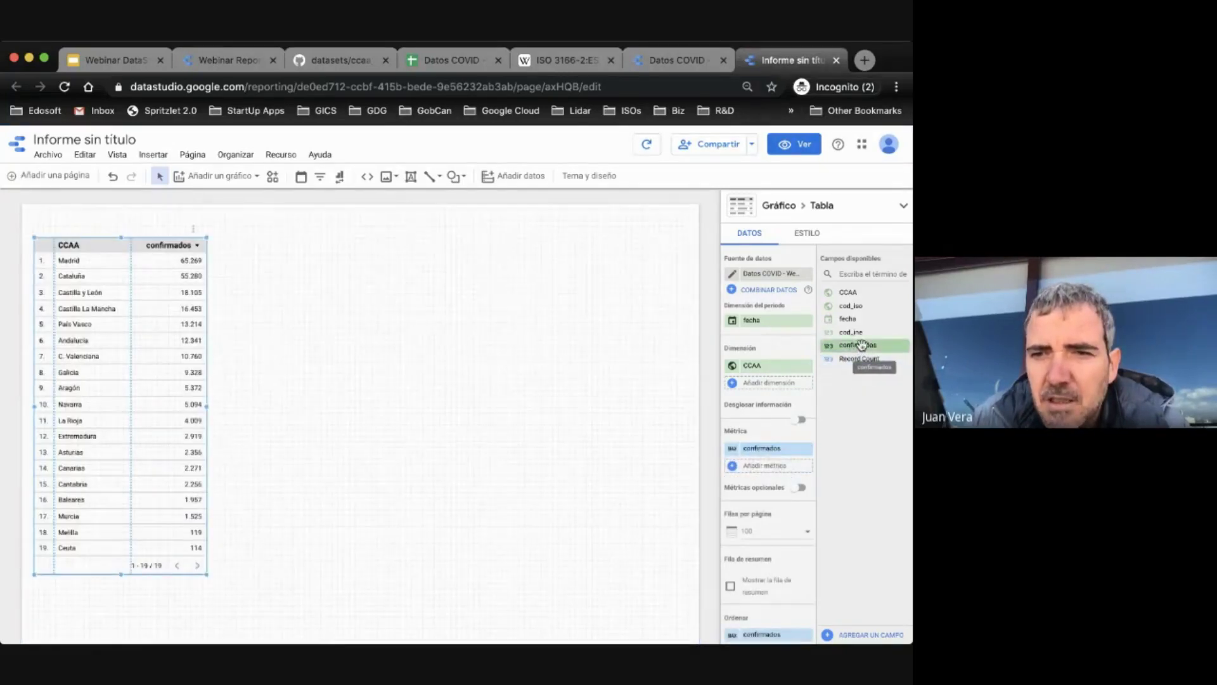
{"action": "left_click_drag", "start_coordinate": [861, 345], "coordinate": [771, 465]}
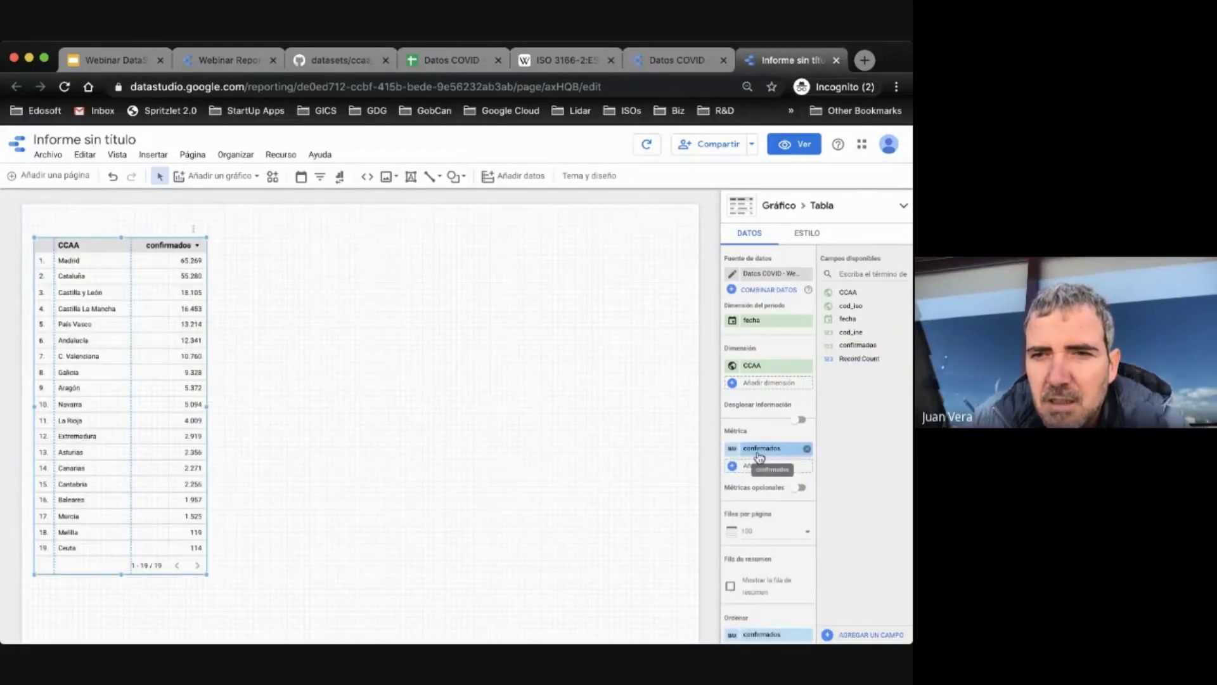
{"action": "left_click_drag", "start_coordinate": [854, 343], "coordinate": [764, 463]}
{"action": "left_click", "coordinate": [756, 448]}
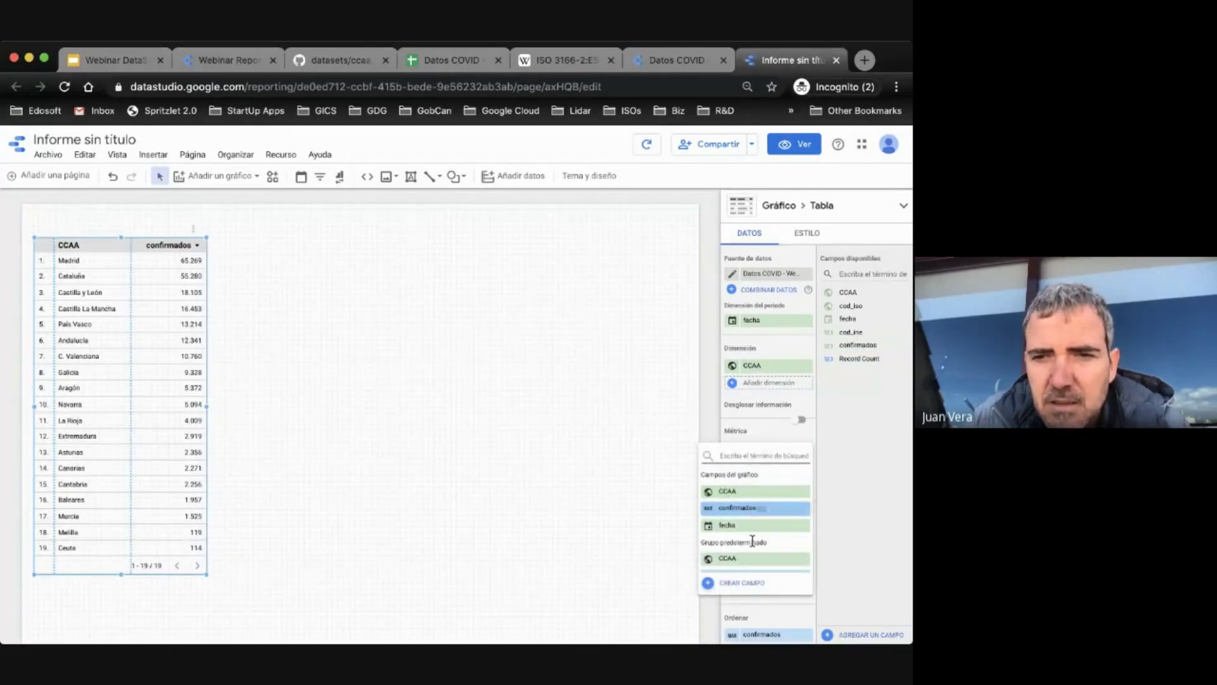
{"action": "left_click", "coordinate": [672, 467]}
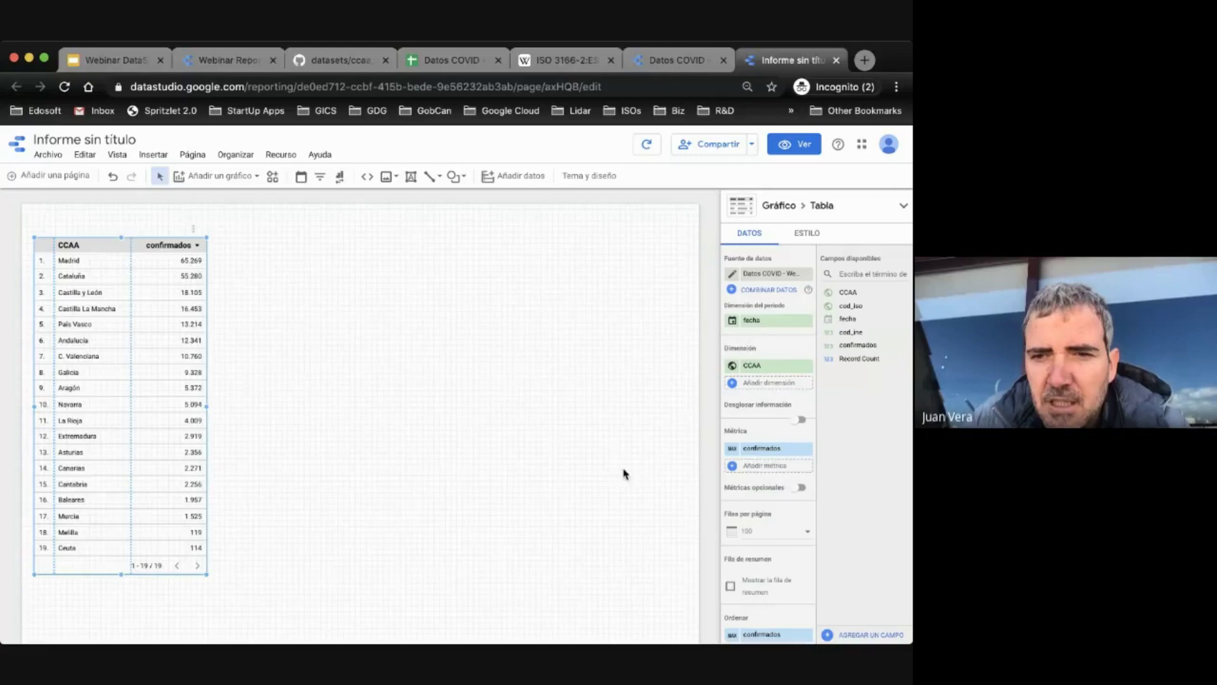
Step: Try the Media, Mín. and Total aggregations on the table's confirmados metric and restore Máx
{"action": "left_click", "coordinate": [732, 448]}
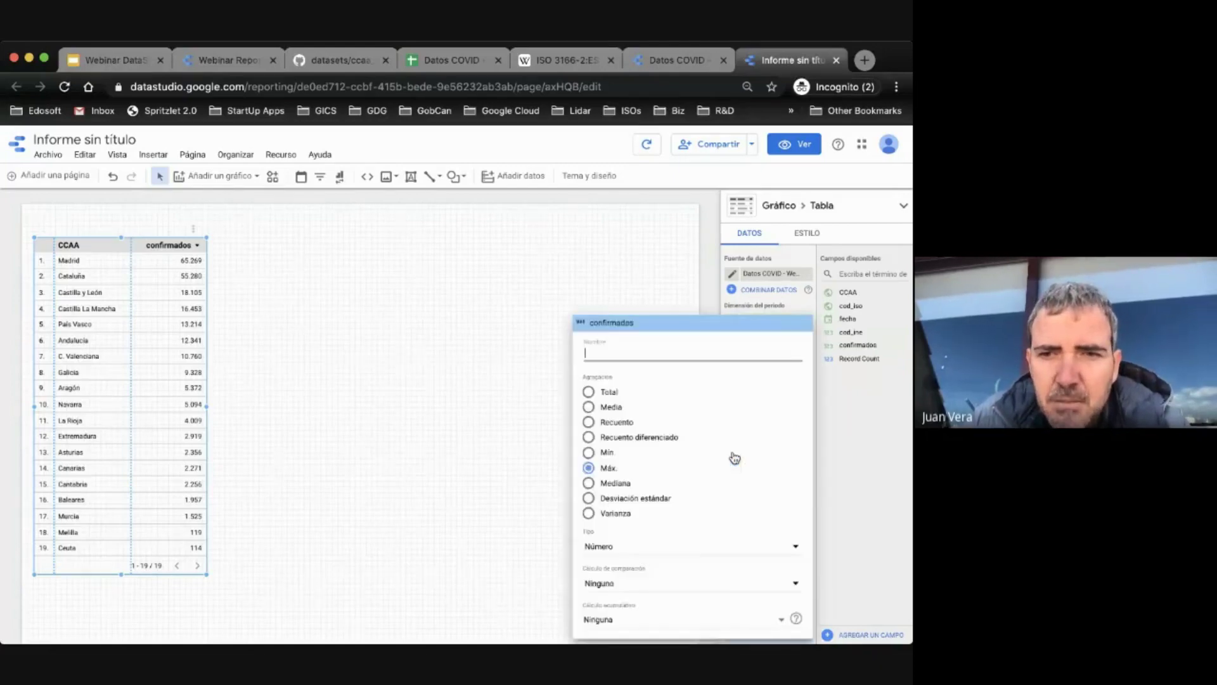
{"action": "left_click", "coordinate": [590, 408]}
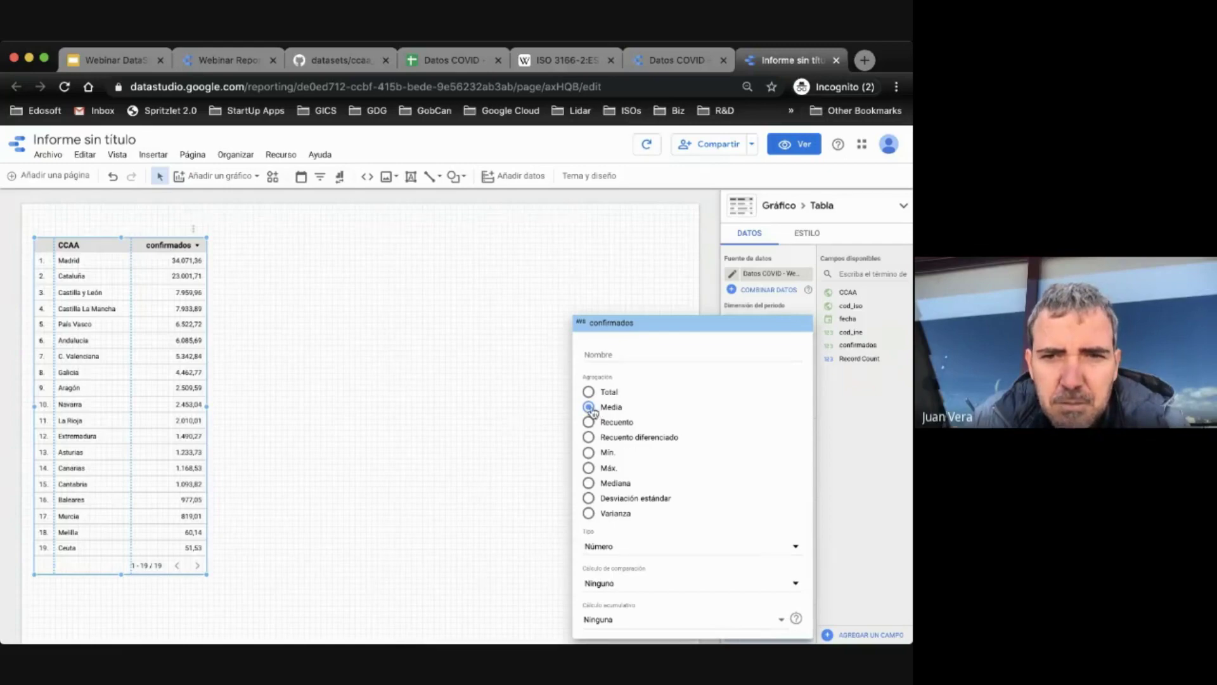
{"action": "left_click", "coordinate": [589, 452]}
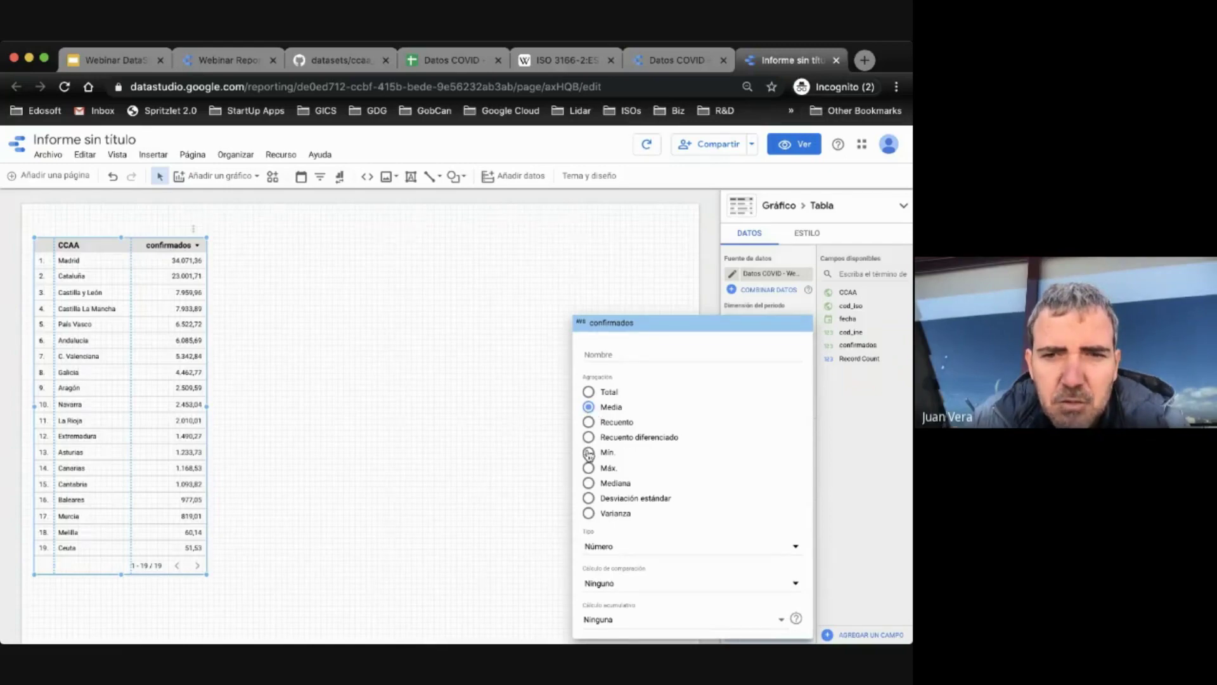
{"action": "left_click", "coordinate": [589, 392]}
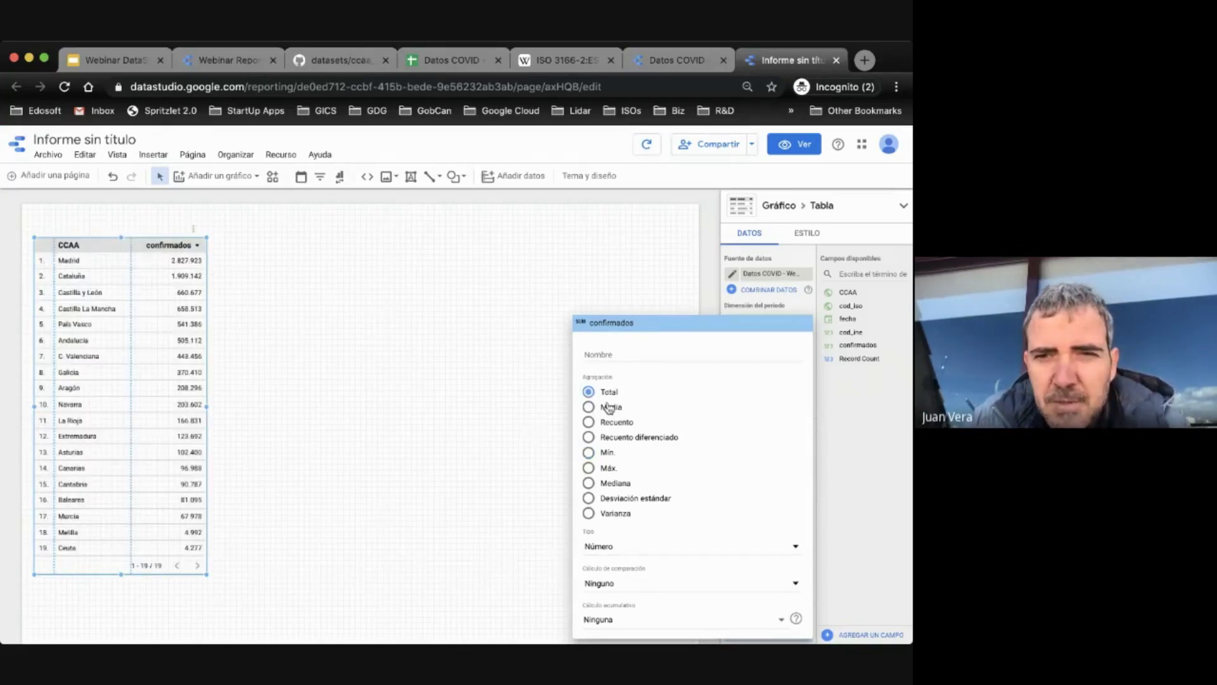
{"action": "left_click", "coordinate": [589, 468]}
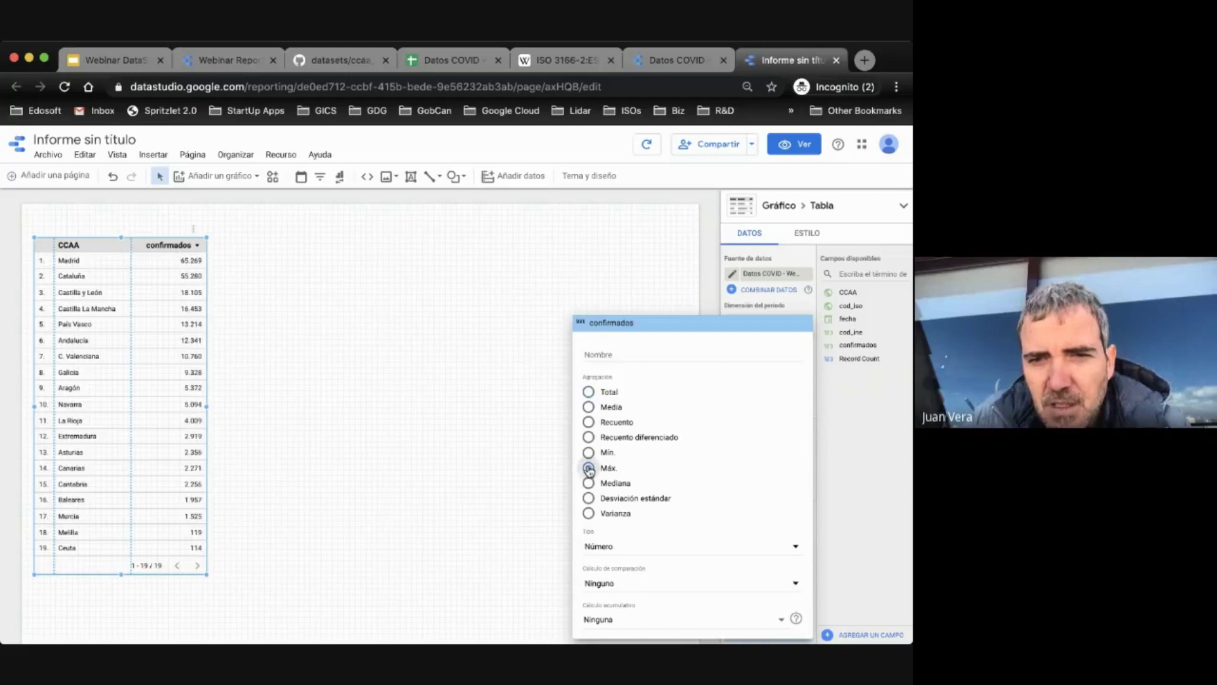
{"action": "left_click", "coordinate": [512, 461]}
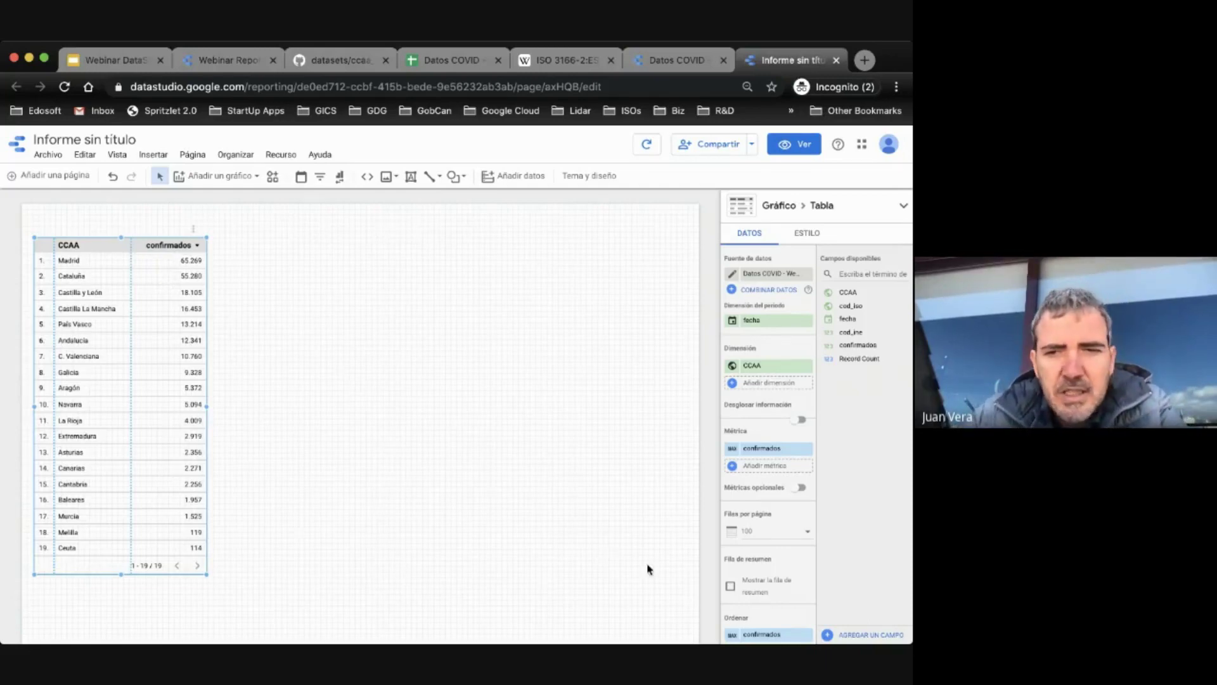
Step: Review the sort order and default period settings of the CCAA table
{"action": "scroll", "coordinate": [605, 558], "scroll_direction": "down", "scroll_amount": 3}
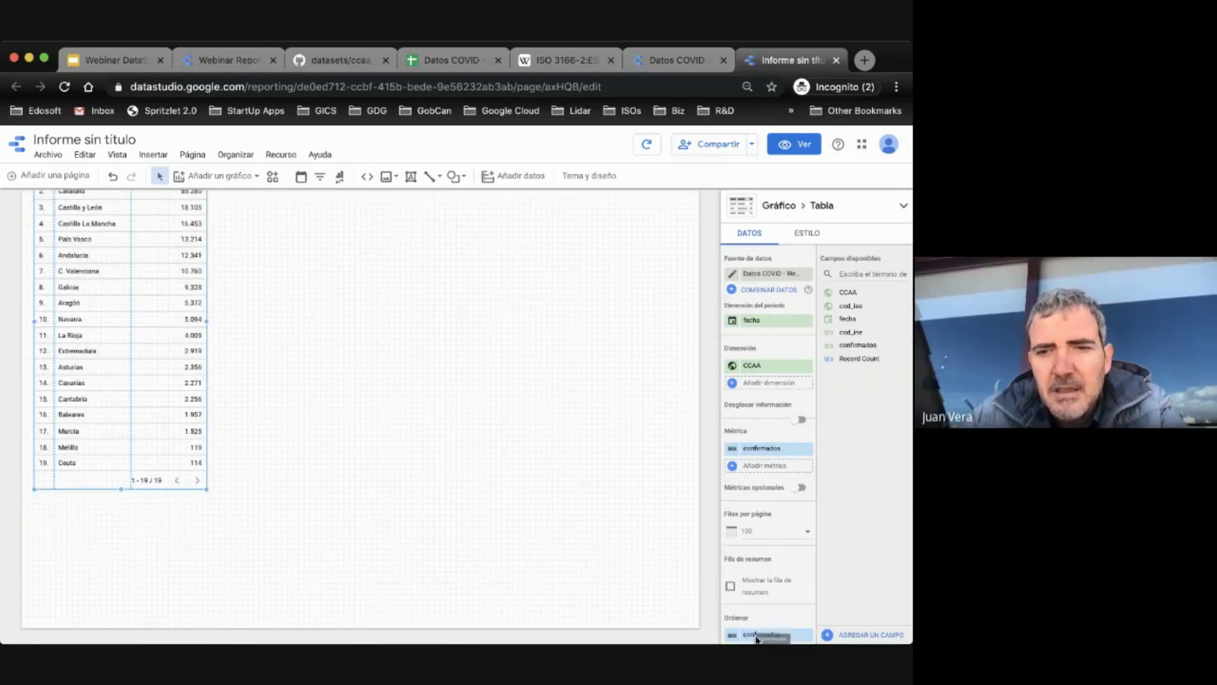
{"action": "scroll", "coordinate": [761, 512], "scroll_direction": "down", "scroll_amount": 4}
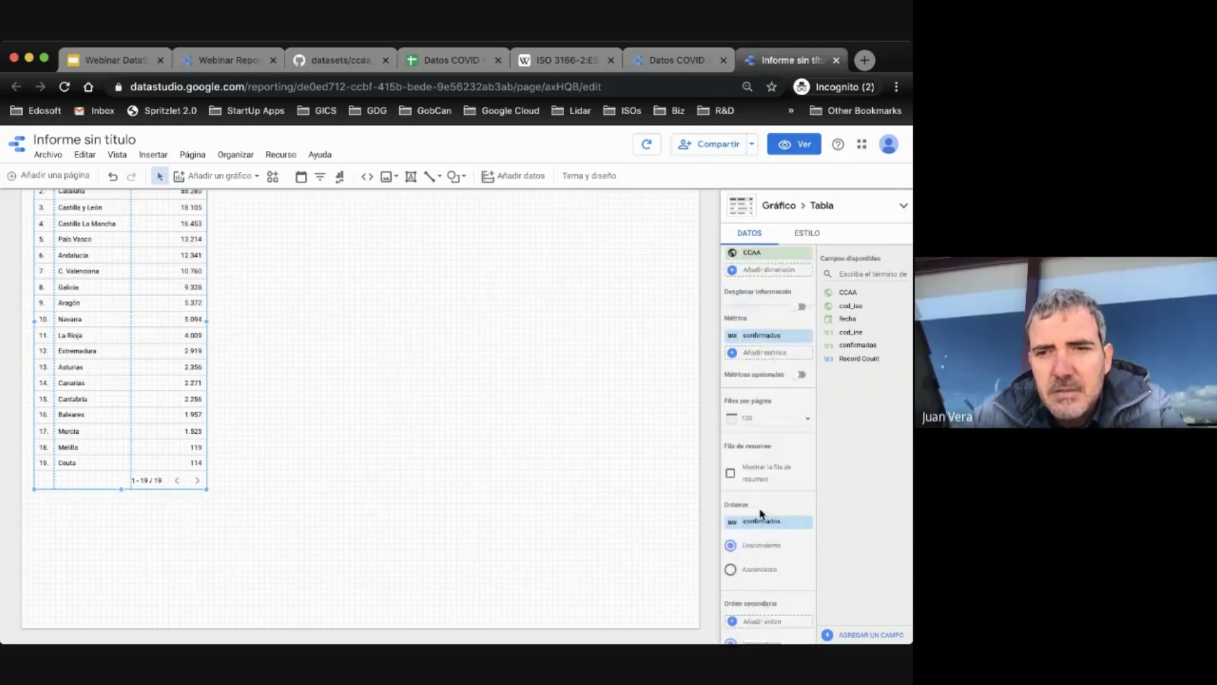
{"action": "scroll", "coordinate": [761, 512], "scroll_direction": "down", "scroll_amount": 2}
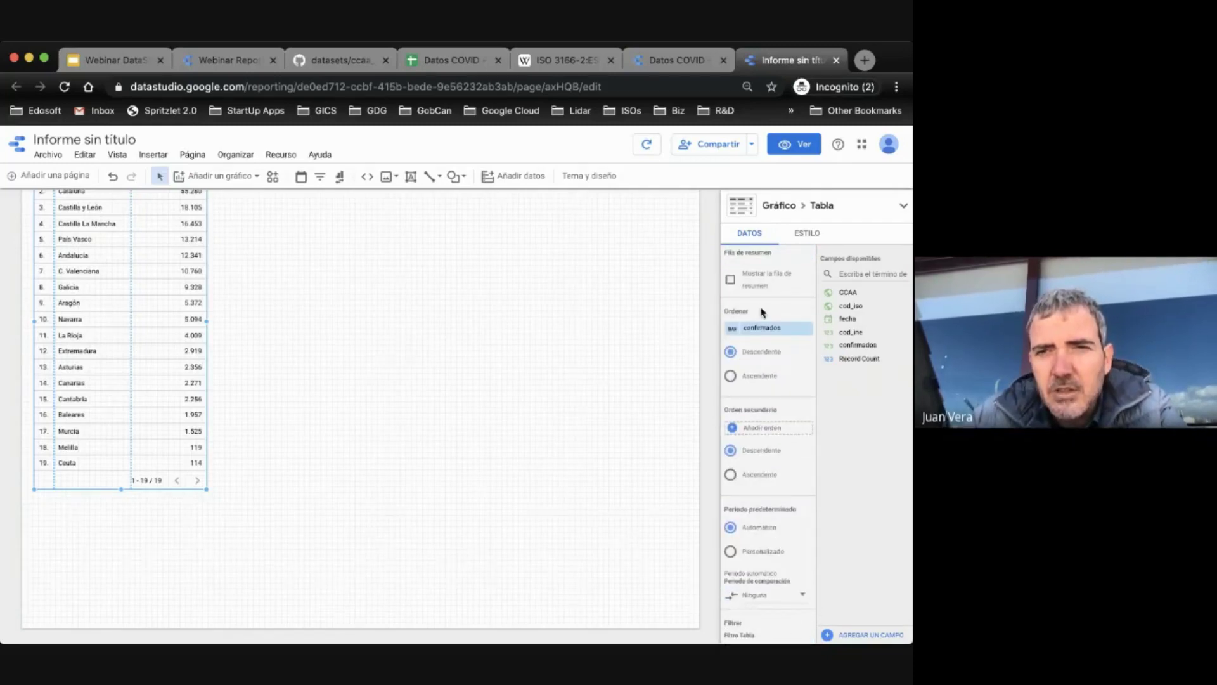
{"action": "scroll", "coordinate": [356, 290], "scroll_direction": "up", "scroll_amount": 3}
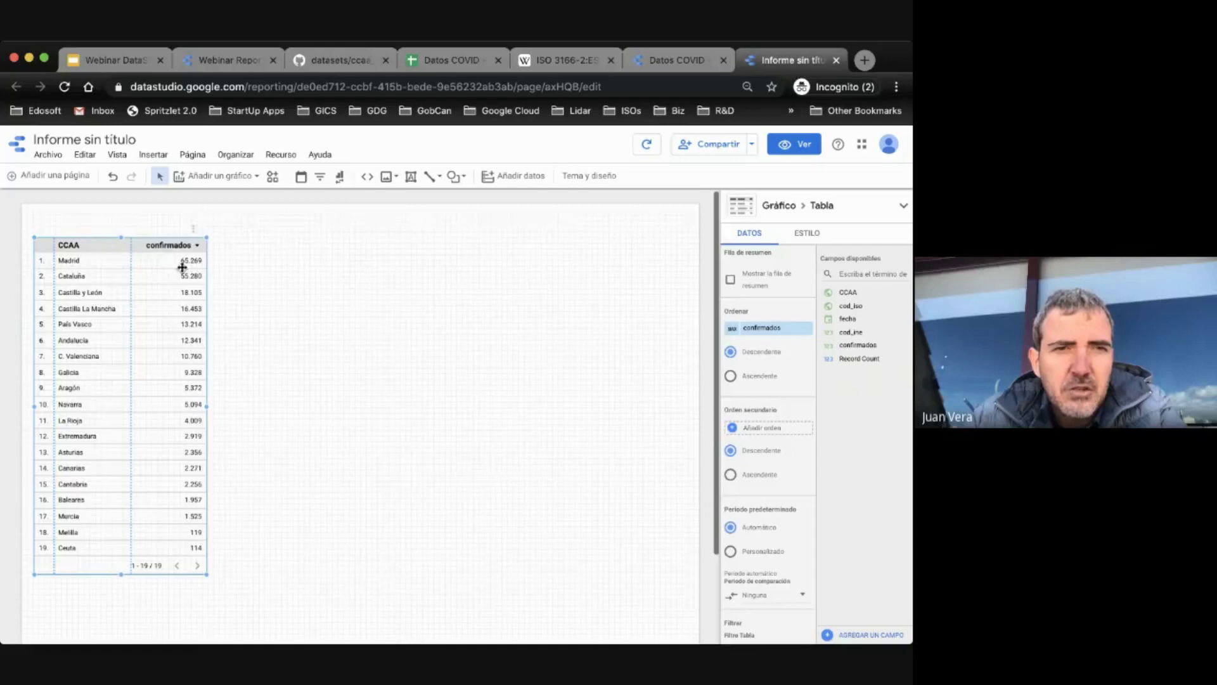
Step: Widen the CCAA column, then resize the table to a shorter, slightly wider seven-row box in the page's upper-left corner
{"action": "scroll", "coordinate": [134, 263], "scroll_direction": "down", "scroll_amount": 1}
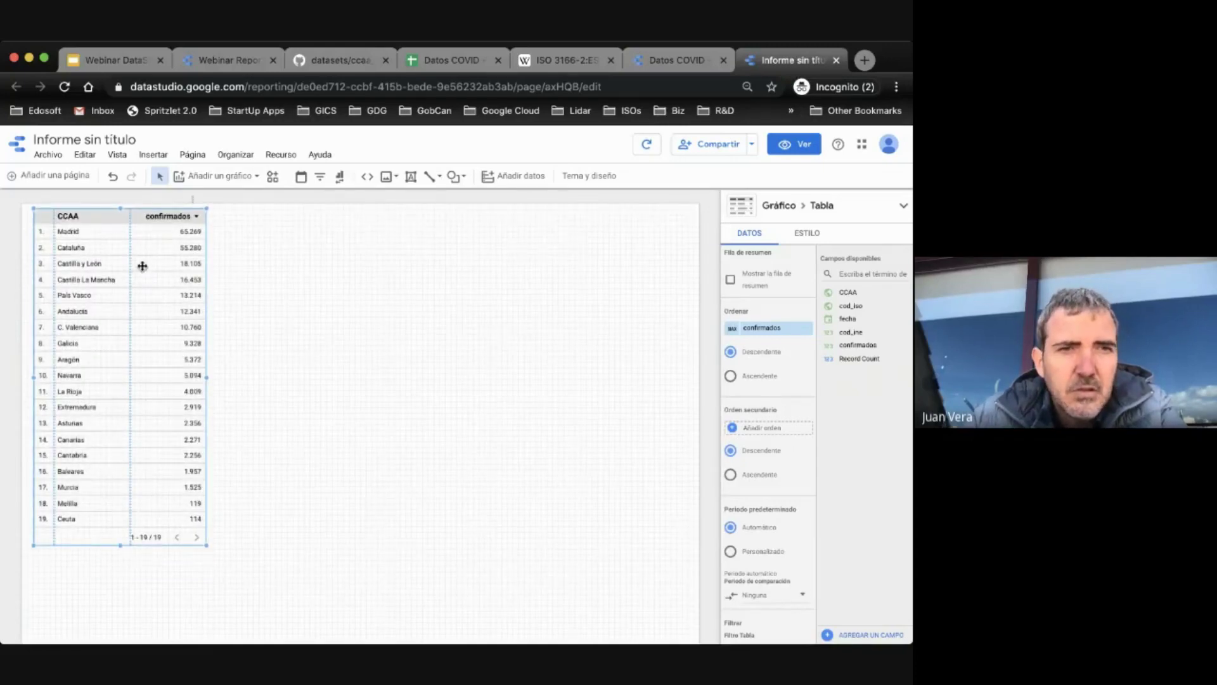
{"action": "left_click_drag", "start_coordinate": [130, 219], "coordinate": [135, 221]}
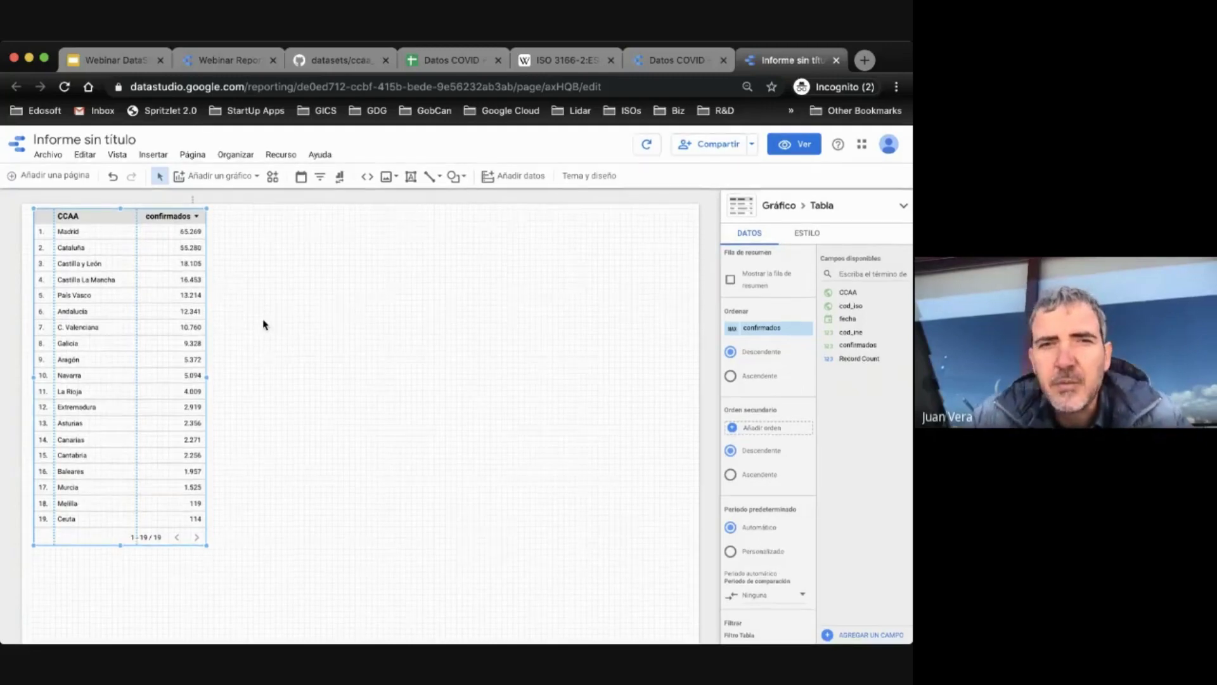
{"action": "mouse_move", "coordinate": [142, 255]}
{"action": "left_mouse_down"}
{"action": "mouse_move", "coordinate": [145, 291]}
{"action": "mouse_move", "coordinate": [150, 267]}
{"action": "left_mouse_up"}
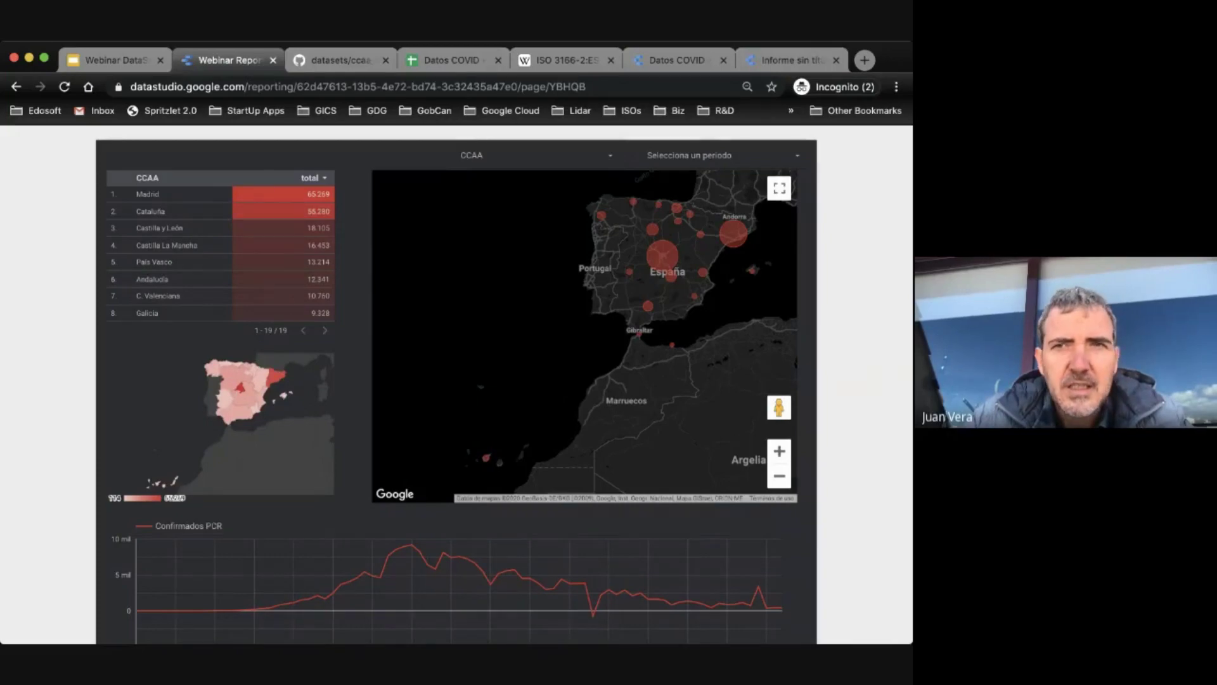
{"action": "left_click", "coordinate": [780, 58]}
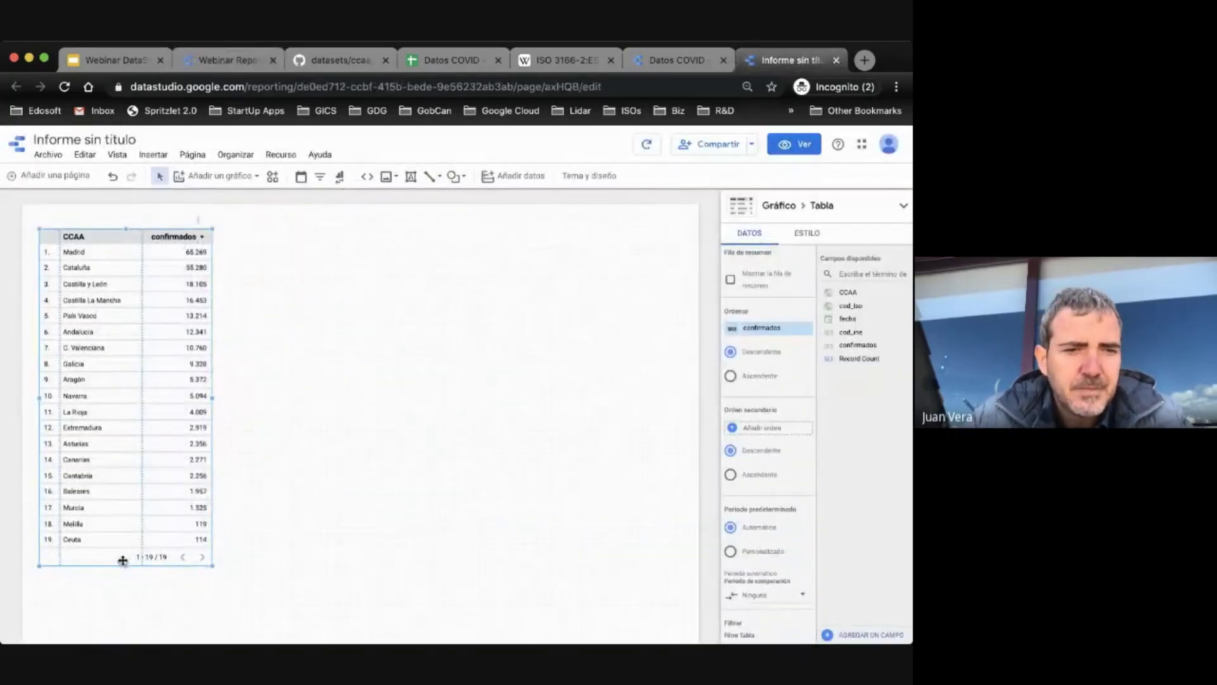
{"action": "left_click_drag", "start_coordinate": [125, 566], "coordinate": [127, 374]}
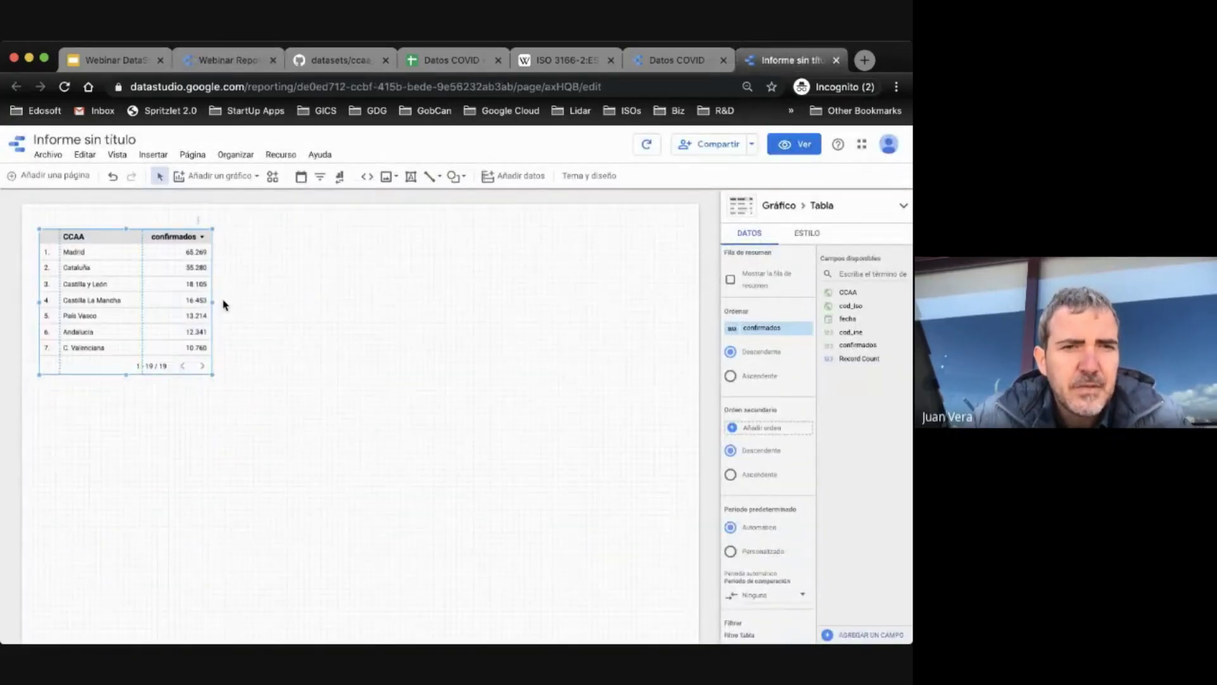
{"action": "left_click_drag", "start_coordinate": [215, 300], "coordinate": [235, 300]}
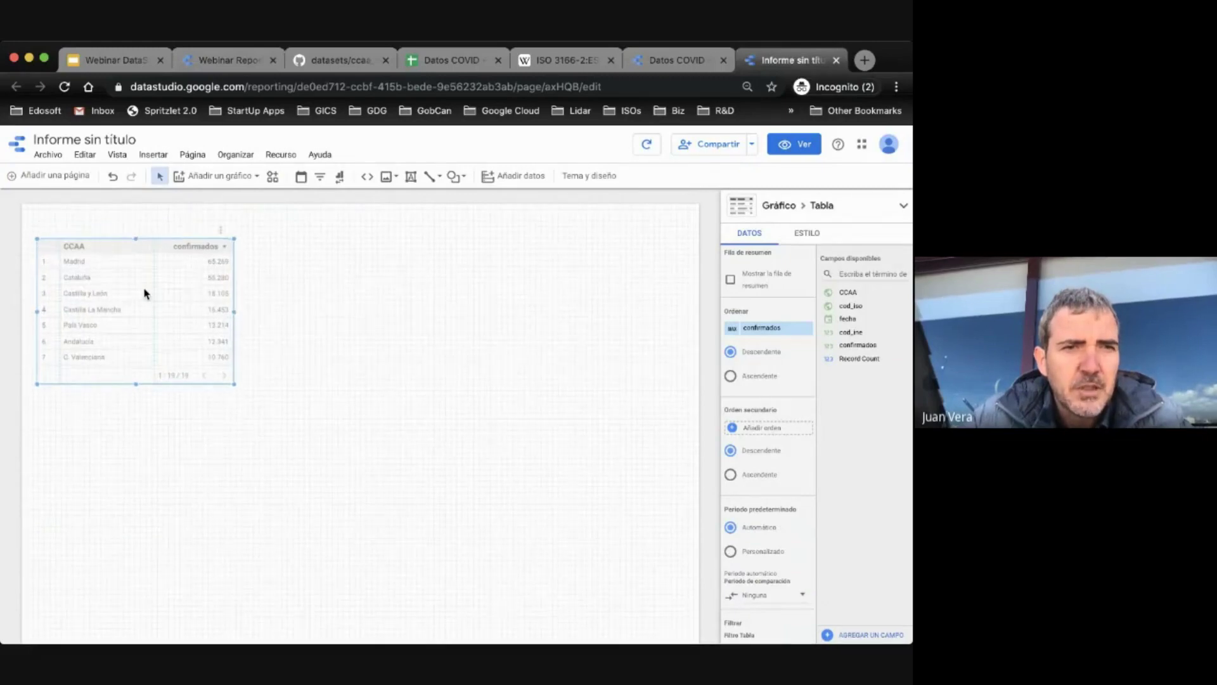
Step: Rename the report as Webinar Datastudio - COVID
{"action": "left_click", "coordinate": [112, 139]}
{"action": "type", "text": "Webinars"}
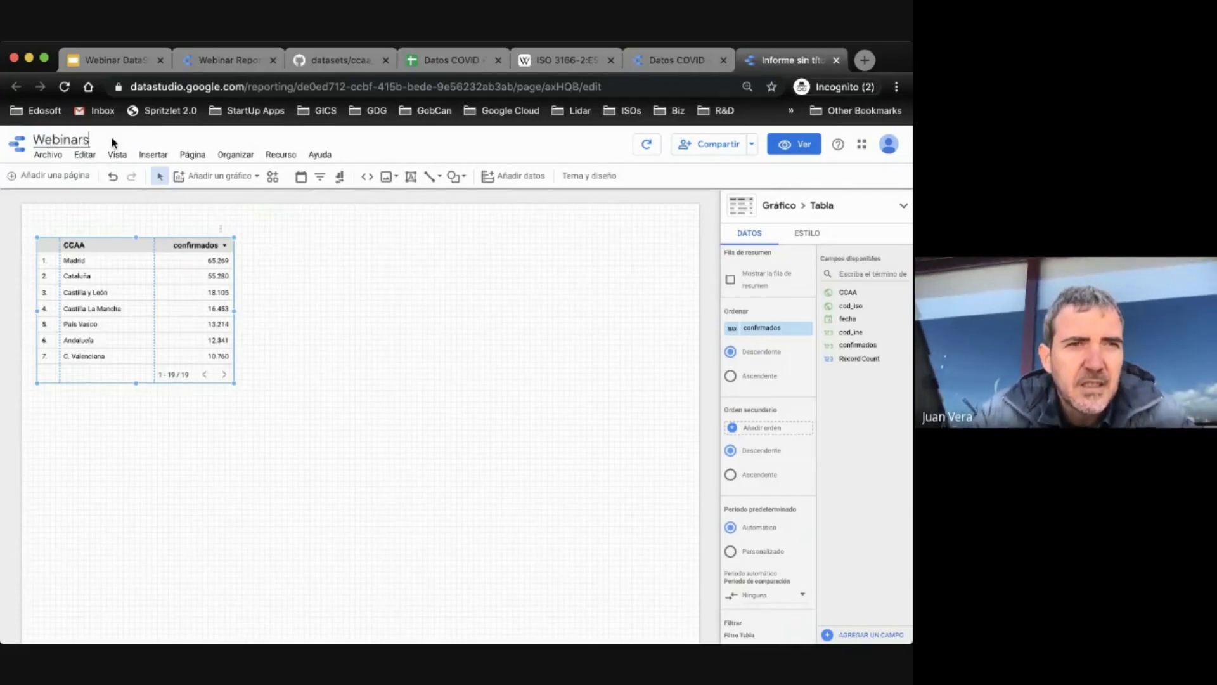
{"action": "key", "text": "BackSpace"}
{"action": "type", "text": " COVID"}
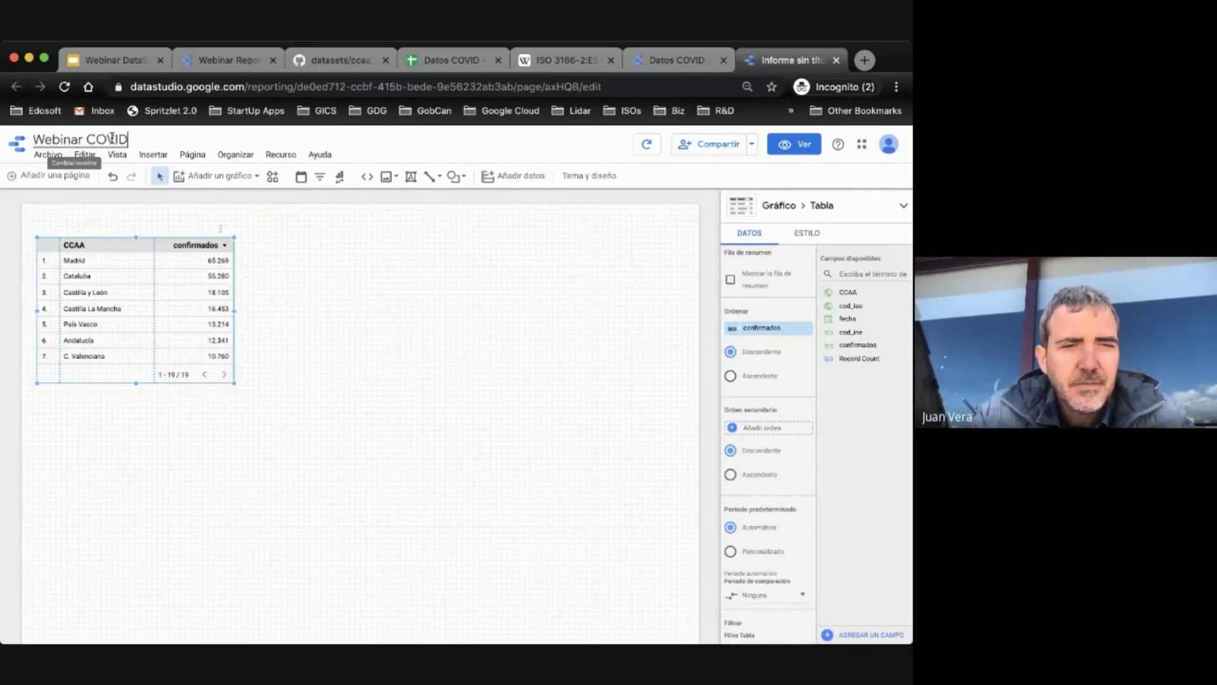
{"action": "type", "text": "Datastudio -"}
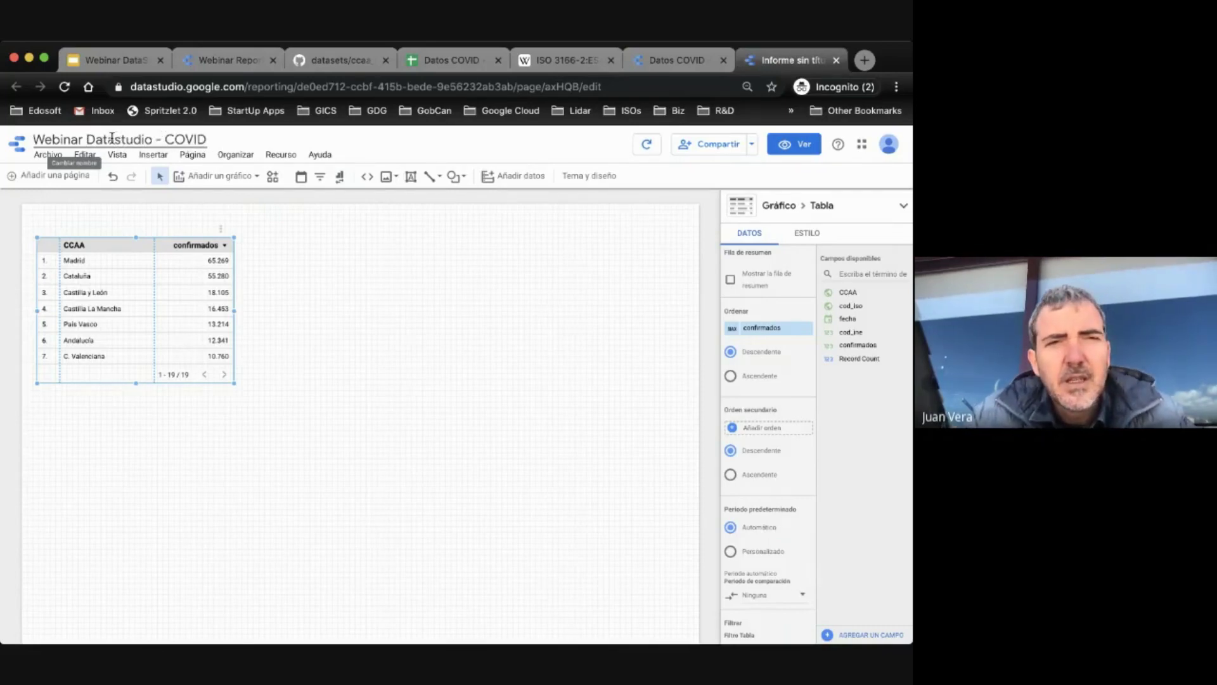
{"action": "key", "text": "Return"}
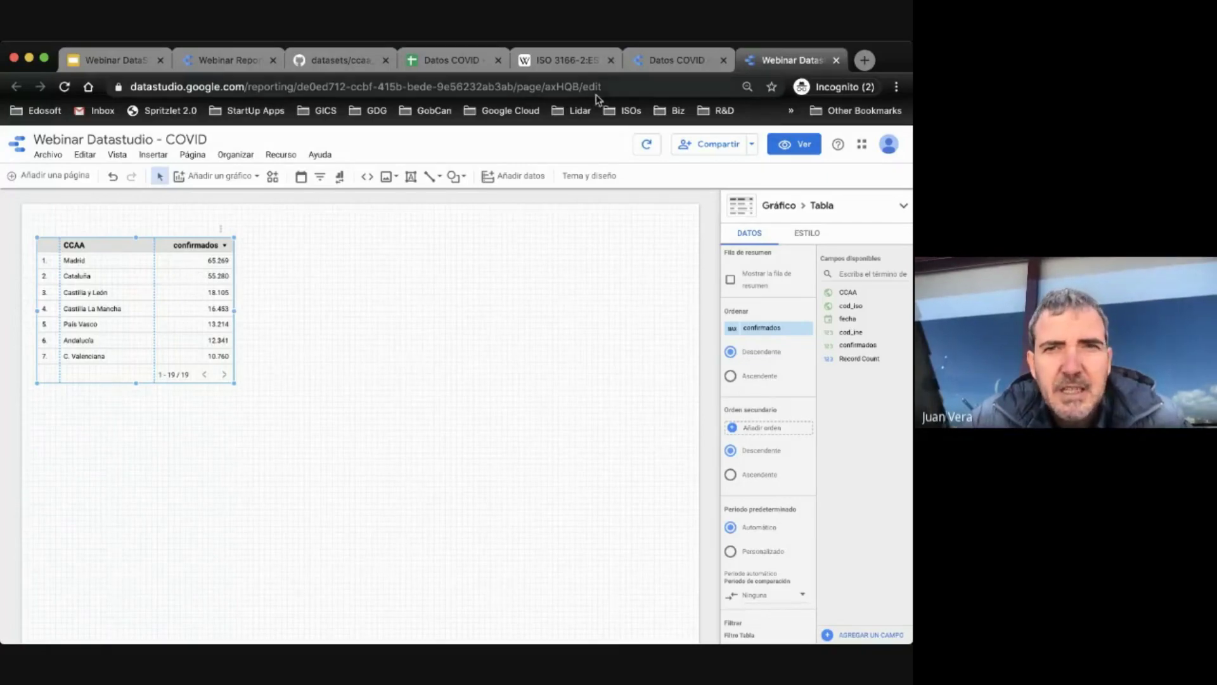
Step: Add a time series chart at the foot of the page, aligned with the table's left edge, and widen it across the page
{"action": "left_click", "coordinate": [226, 64]}
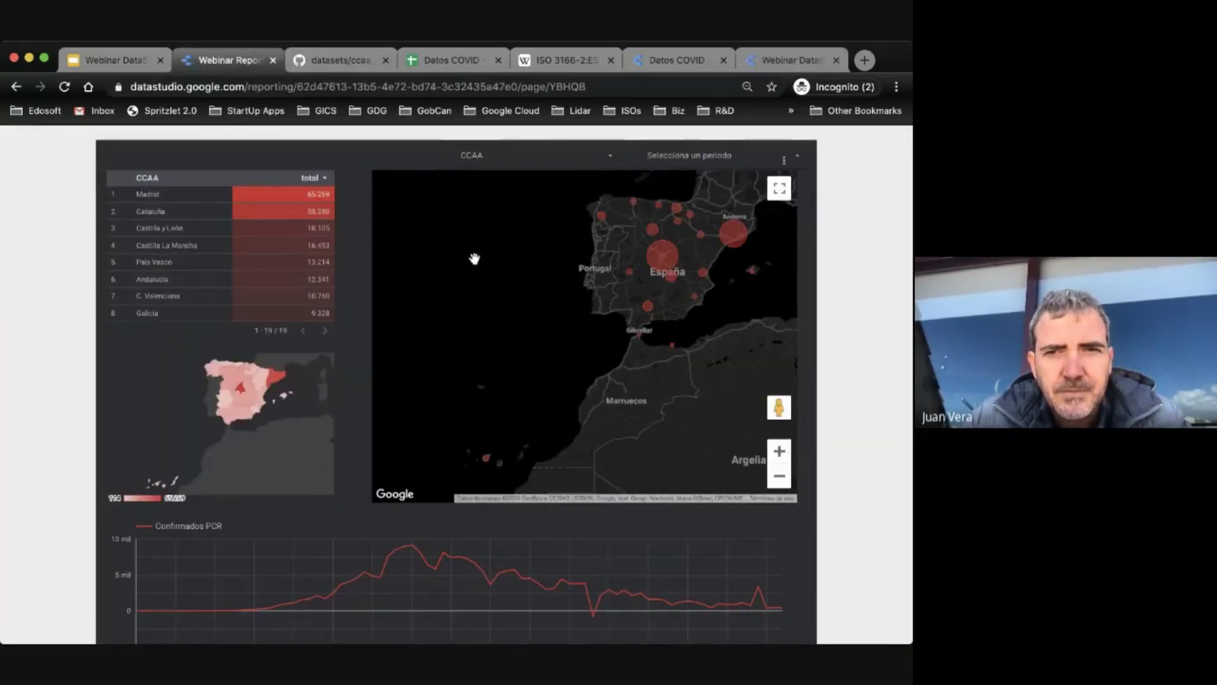
{"action": "left_click", "coordinate": [794, 61]}
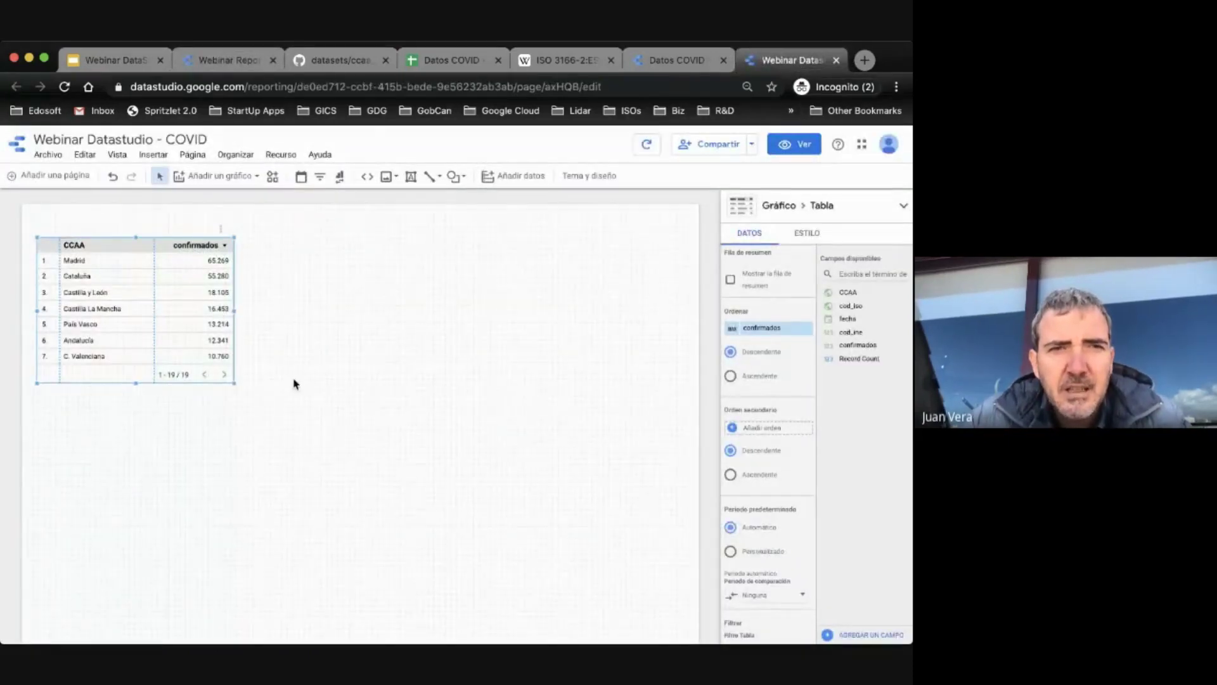
{"action": "left_click", "coordinate": [221, 177]}
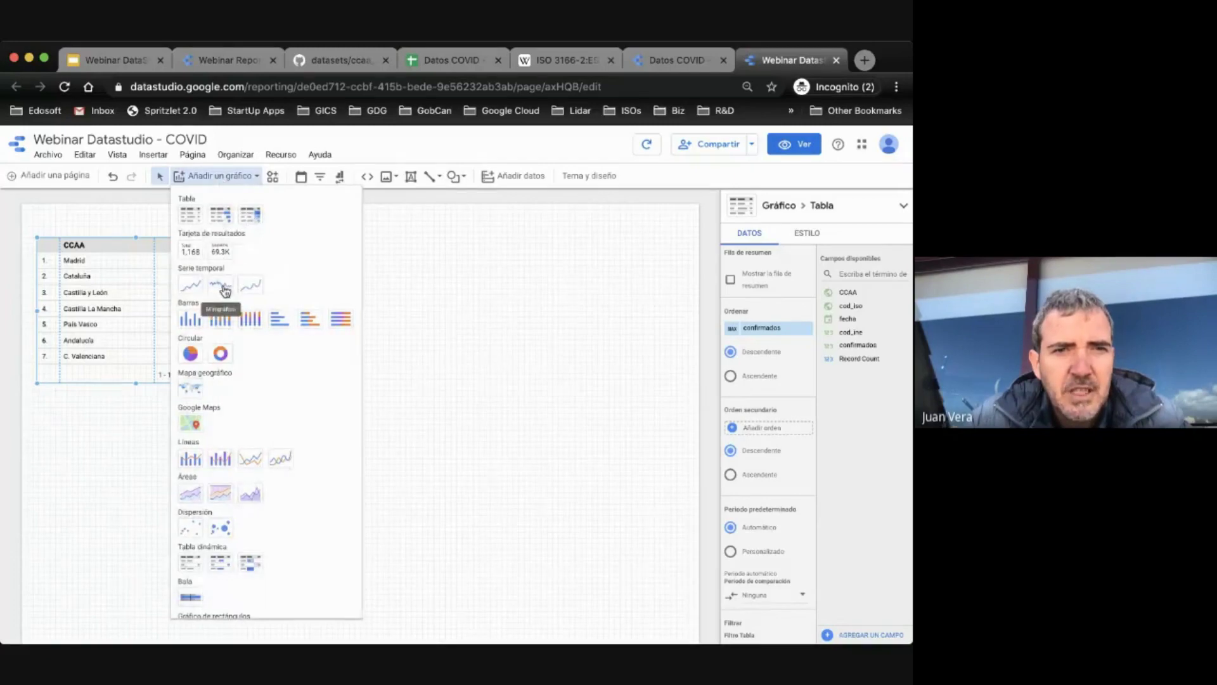
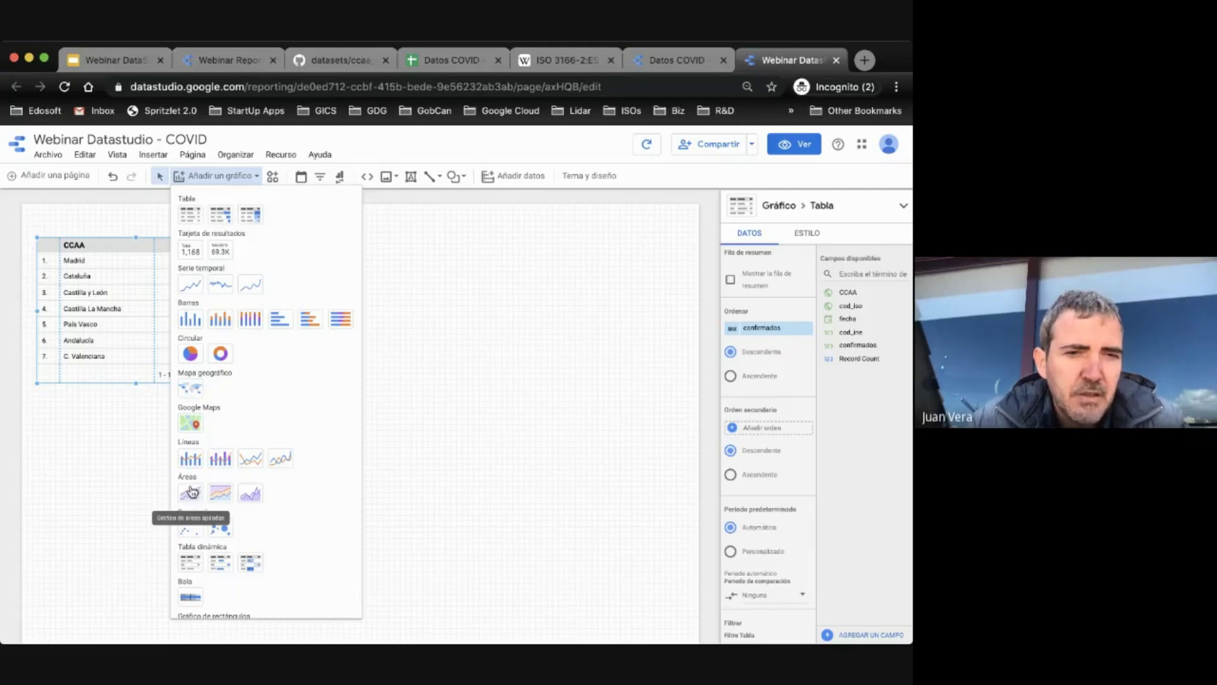
{"action": "left_click", "coordinate": [190, 284]}
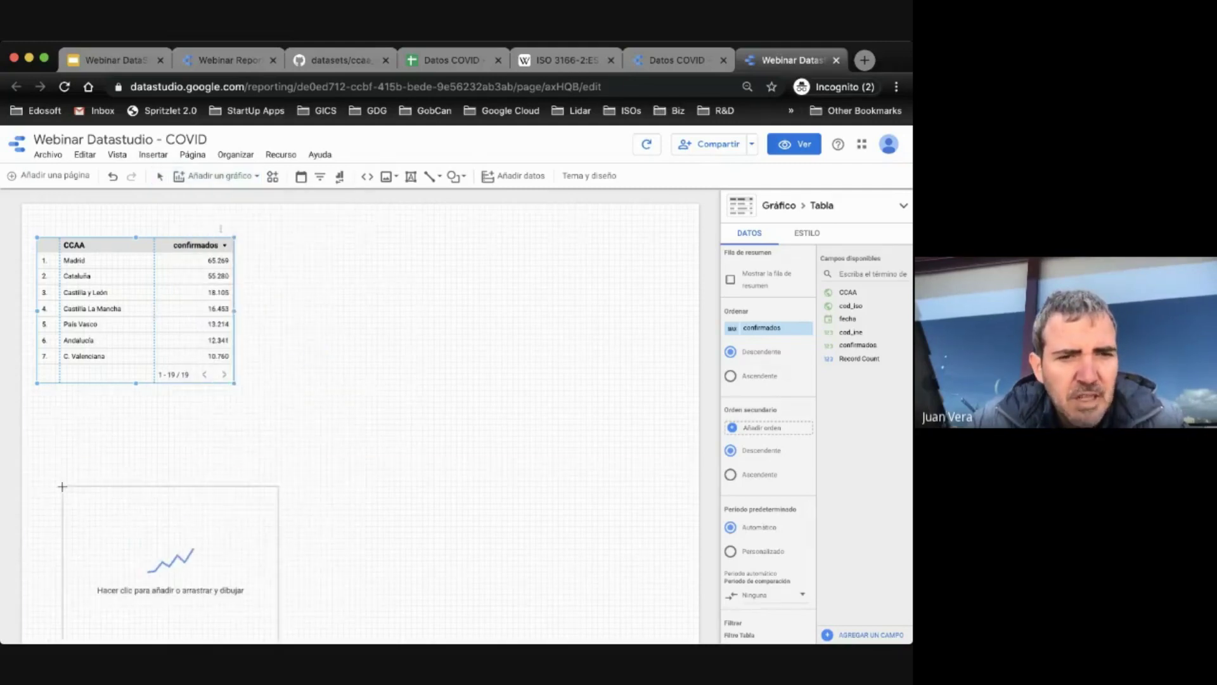
{"action": "scroll", "coordinate": [45, 457], "scroll_direction": "down", "scroll_amount": 3}
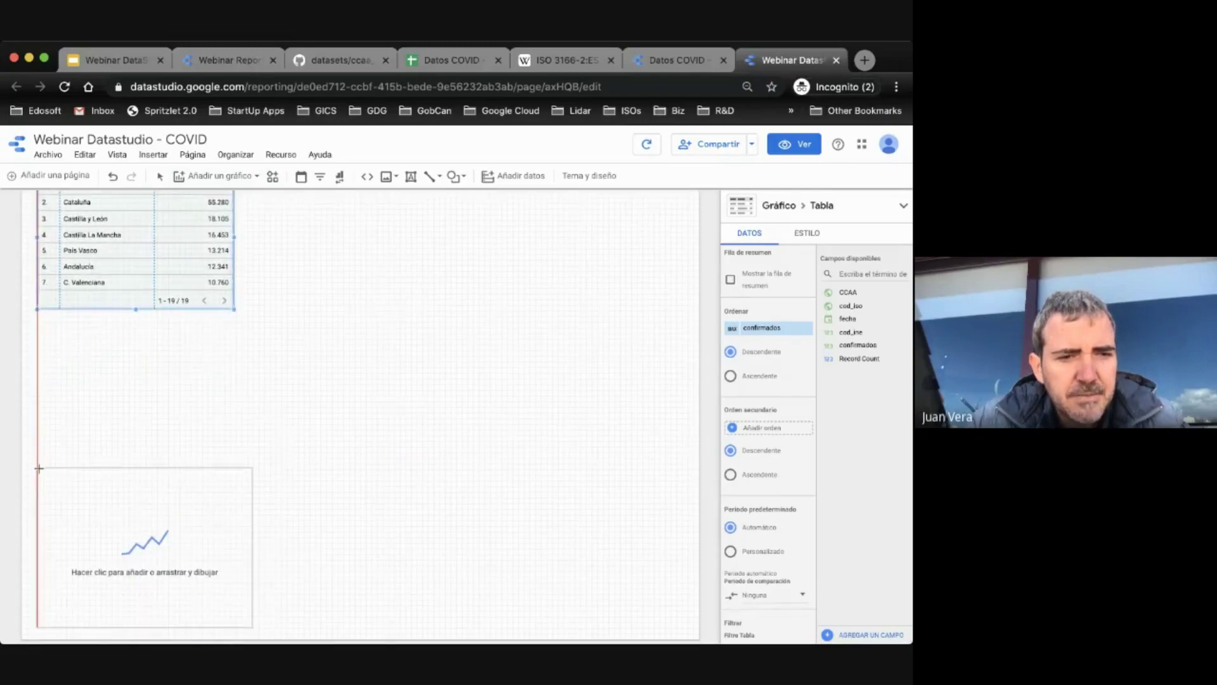
{"action": "left_click", "coordinate": [38, 469]}
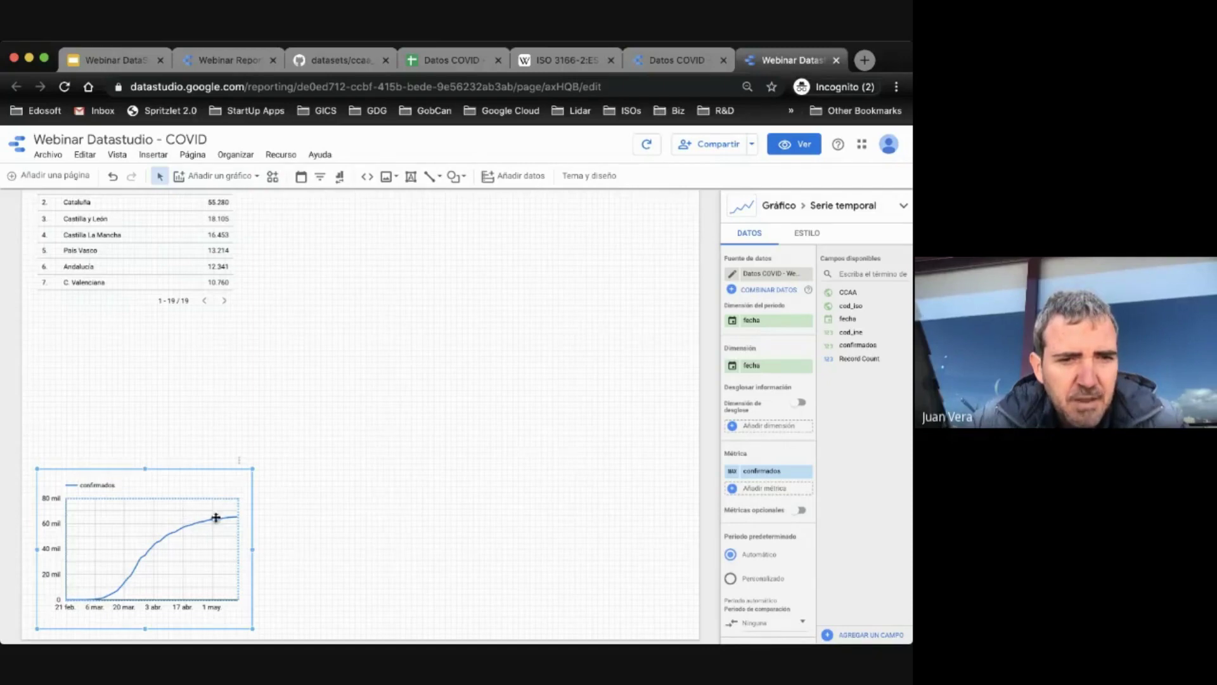
{"action": "left_click_drag", "start_coordinate": [255, 549], "coordinate": [666, 558]}
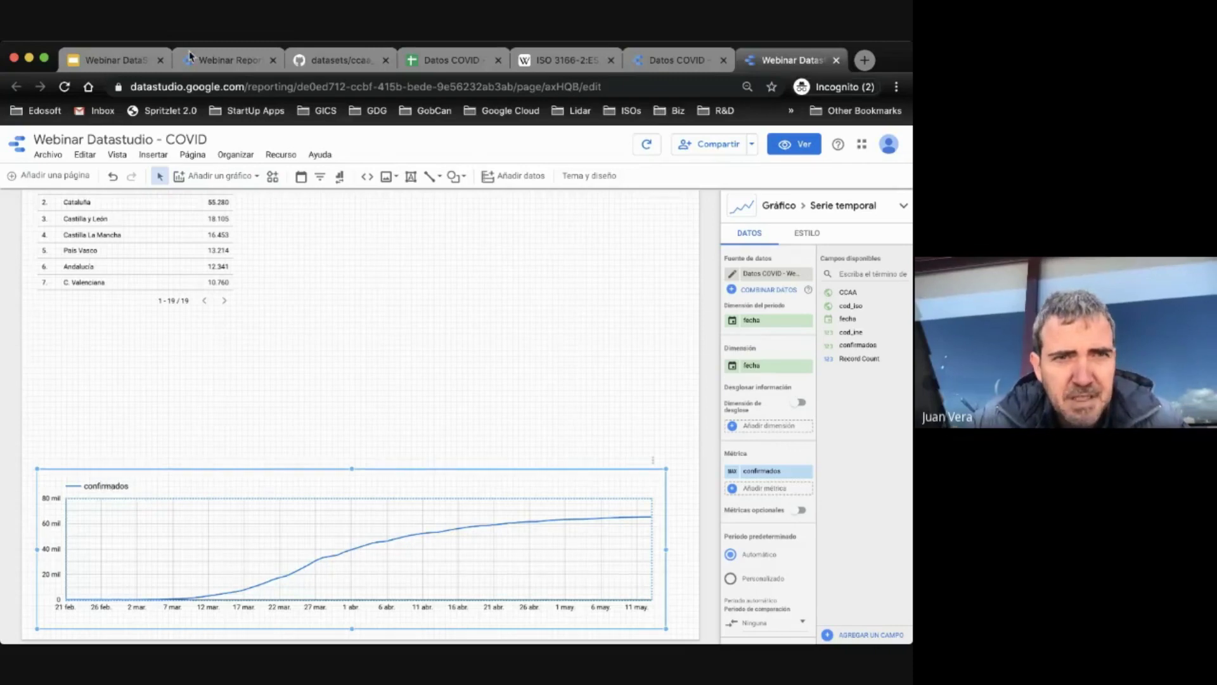
Step: Check the finished sample report and rename the time series chart's confirmados metric as Confirmados PCR
{"action": "left_click", "coordinate": [222, 61]}
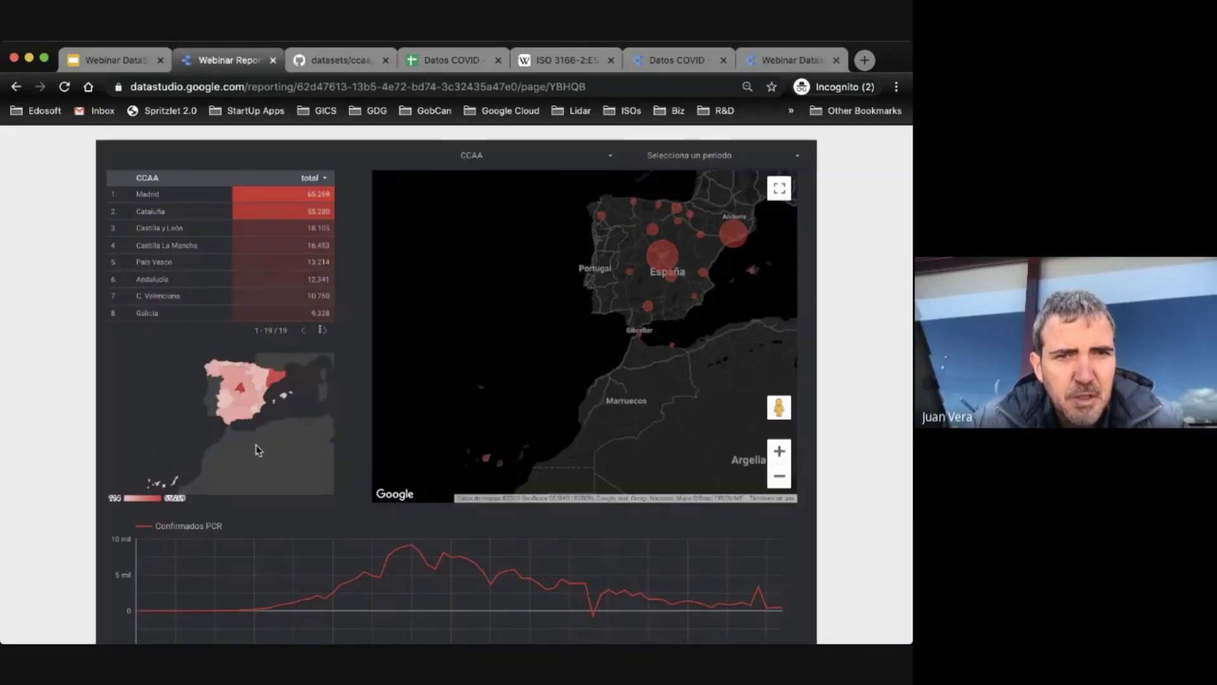
{"action": "left_click", "coordinate": [780, 60]}
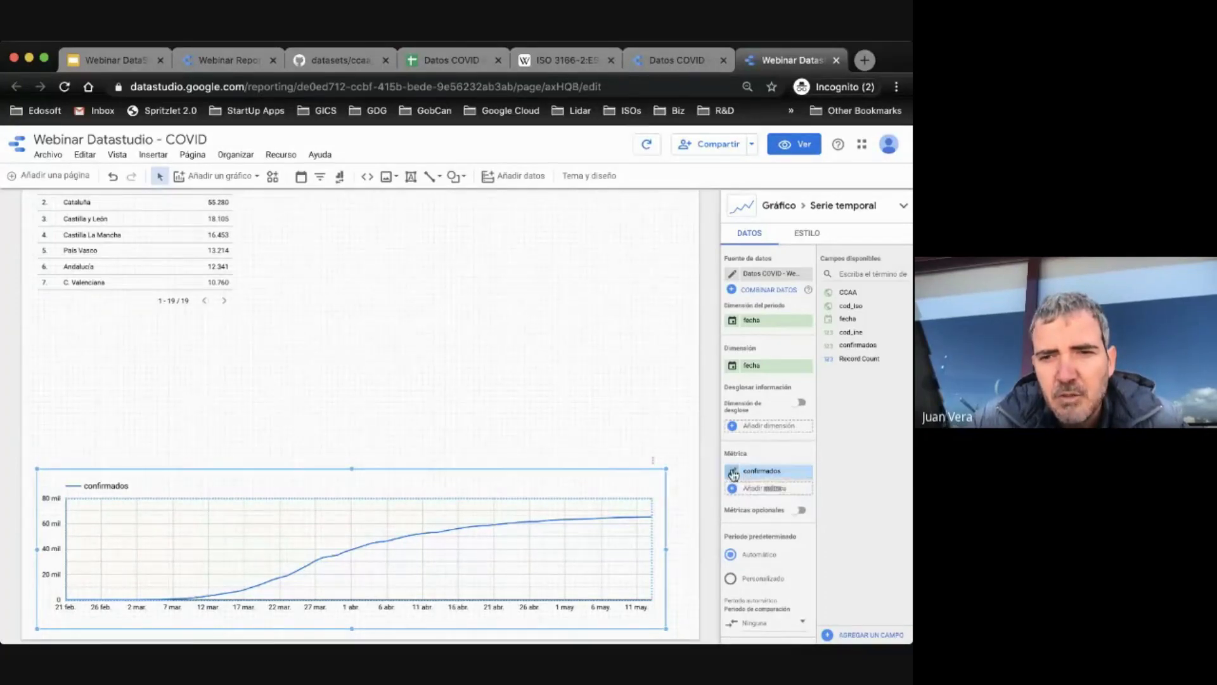
{"action": "left_click", "coordinate": [732, 472]}
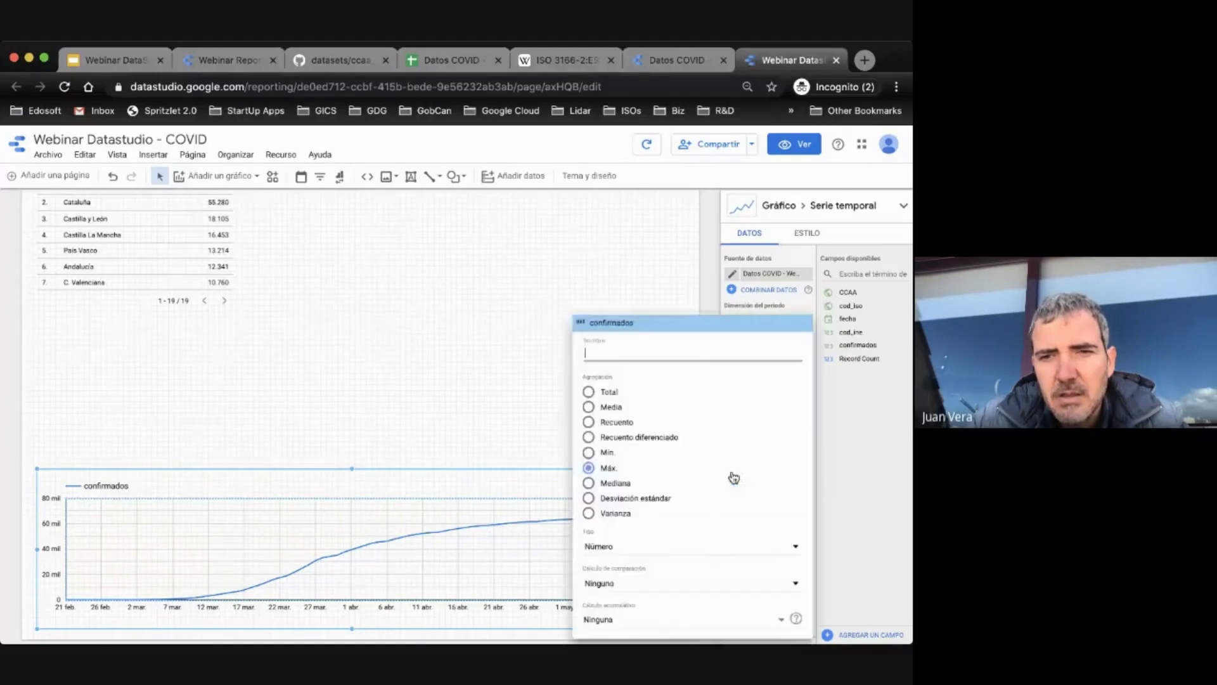
{"action": "double_click", "coordinate": [591, 342]}
{"action": "type", "text": "Conc"}
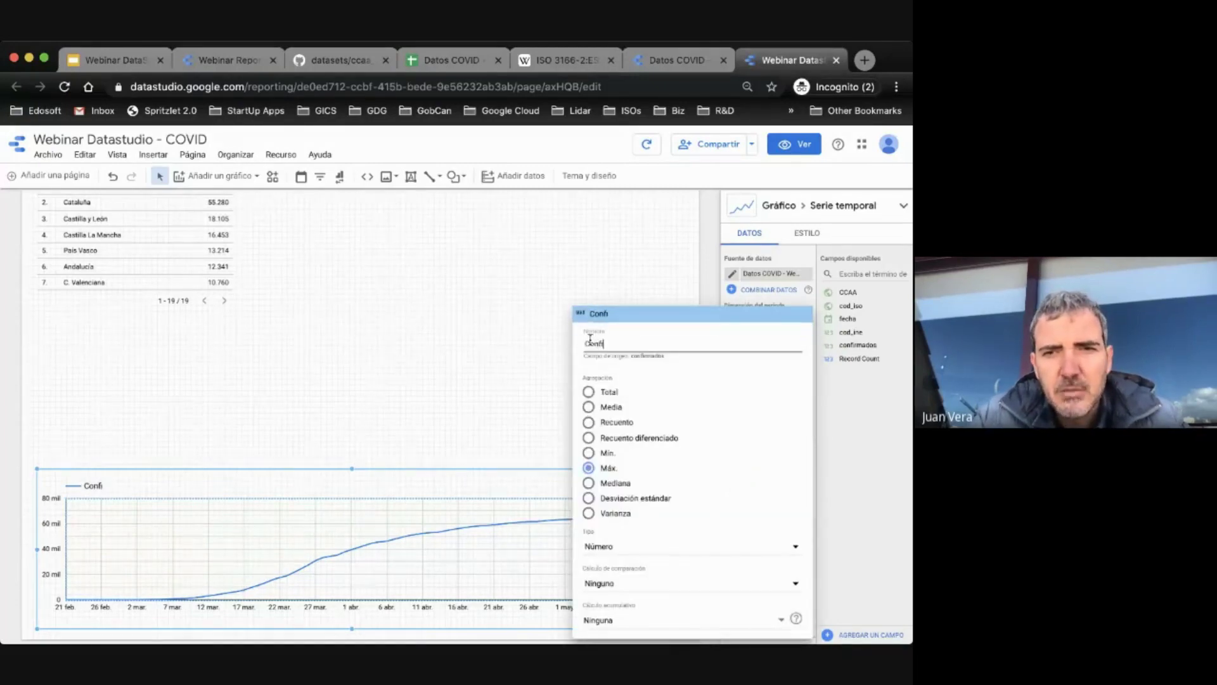
{"action": "type", "text": "irmados PCR"}
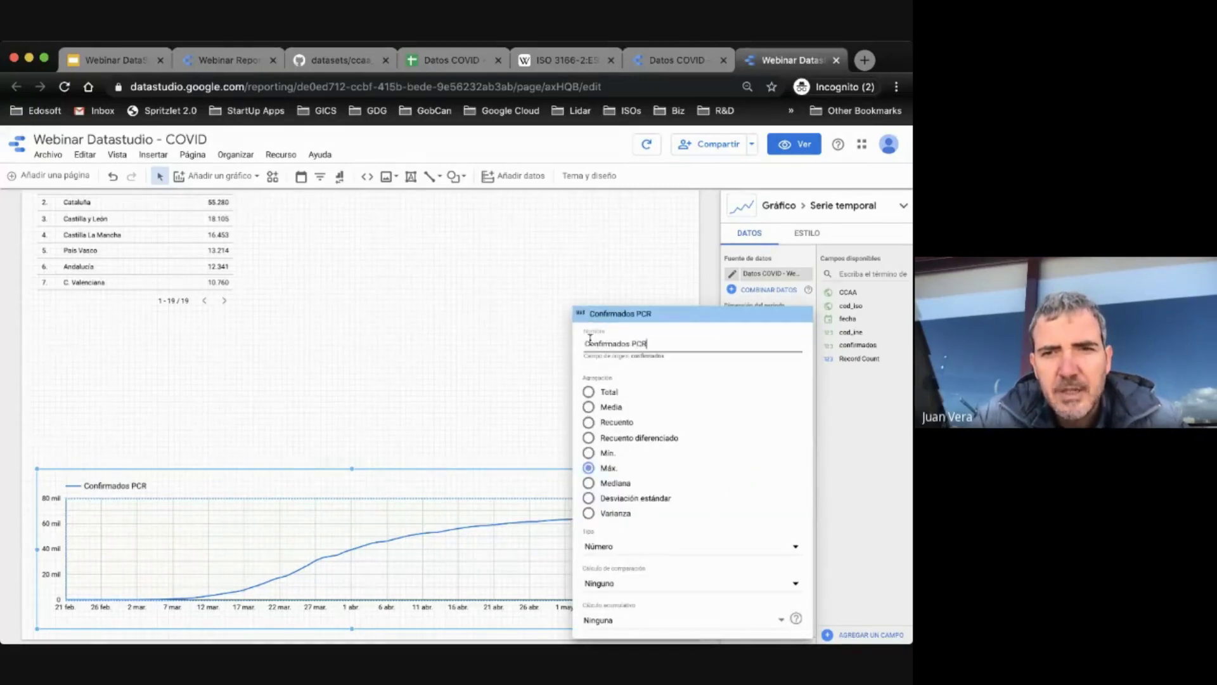
{"action": "key", "text": "Escape"}
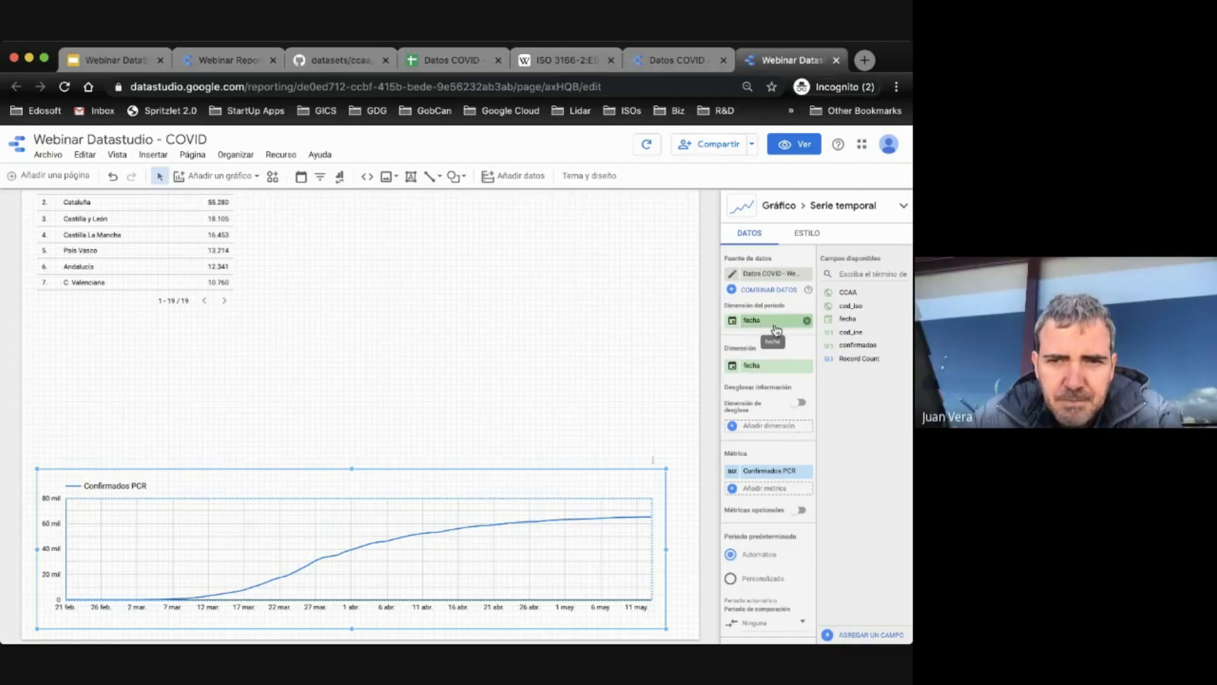
Step: Examine the time series chart's data settings and compare its curve with the Confirmados PCR chart in the finished sample report
{"action": "scroll", "coordinate": [772, 521], "scroll_direction": "down", "scroll_amount": 3}
{"action": "scroll", "coordinate": [772, 521], "scroll_direction": "up", "scroll_amount": 3}
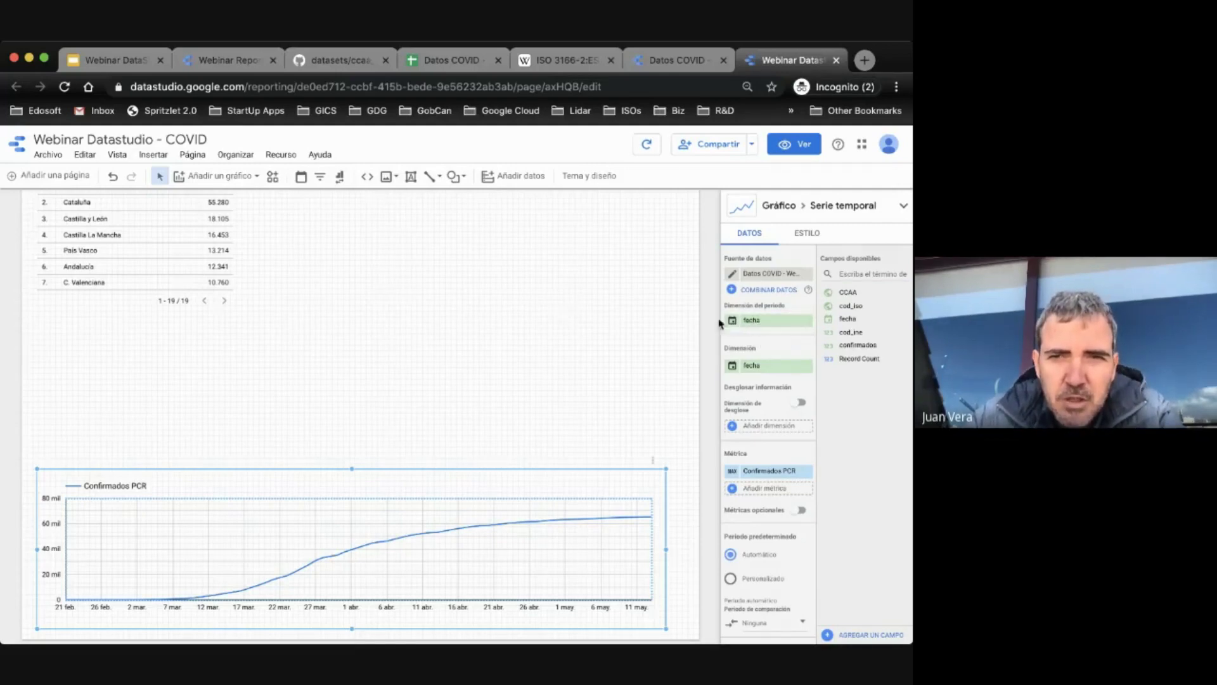
{"action": "scroll", "coordinate": [772, 524], "scroll_direction": "down", "scroll_amount": 3}
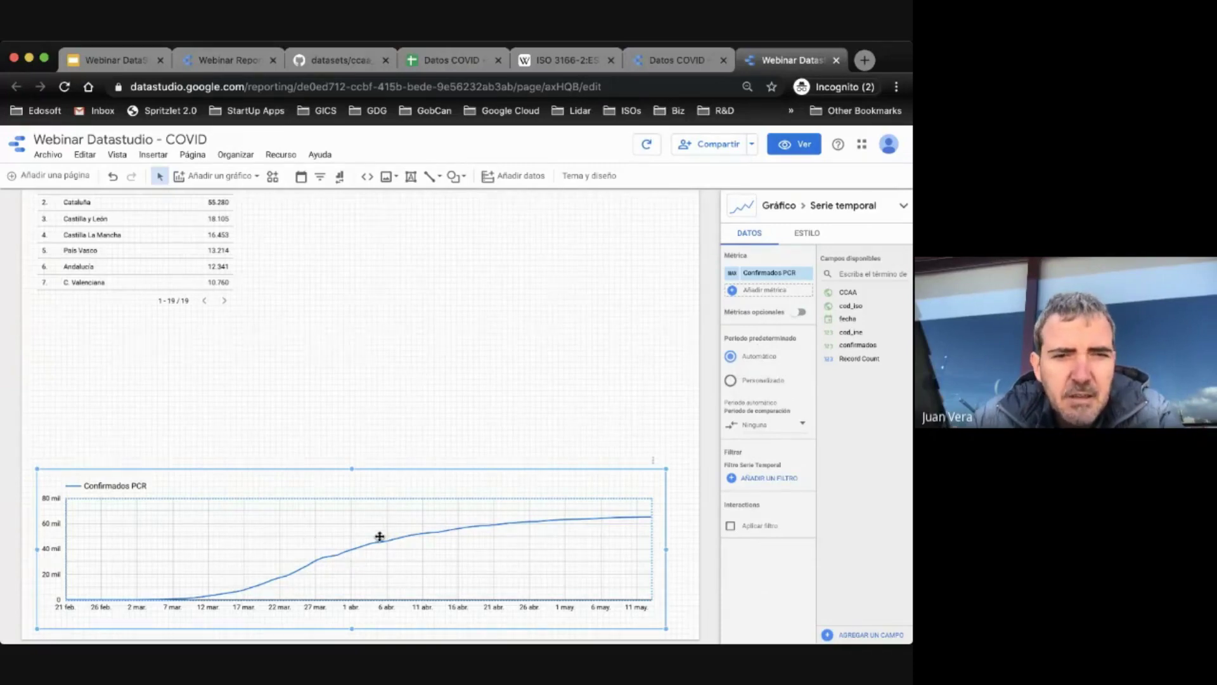
{"action": "scroll", "coordinate": [379, 537], "scroll_direction": "up", "scroll_amount": 1}
{"action": "scroll", "coordinate": [378, 536], "scroll_direction": "down", "scroll_amount": 2}
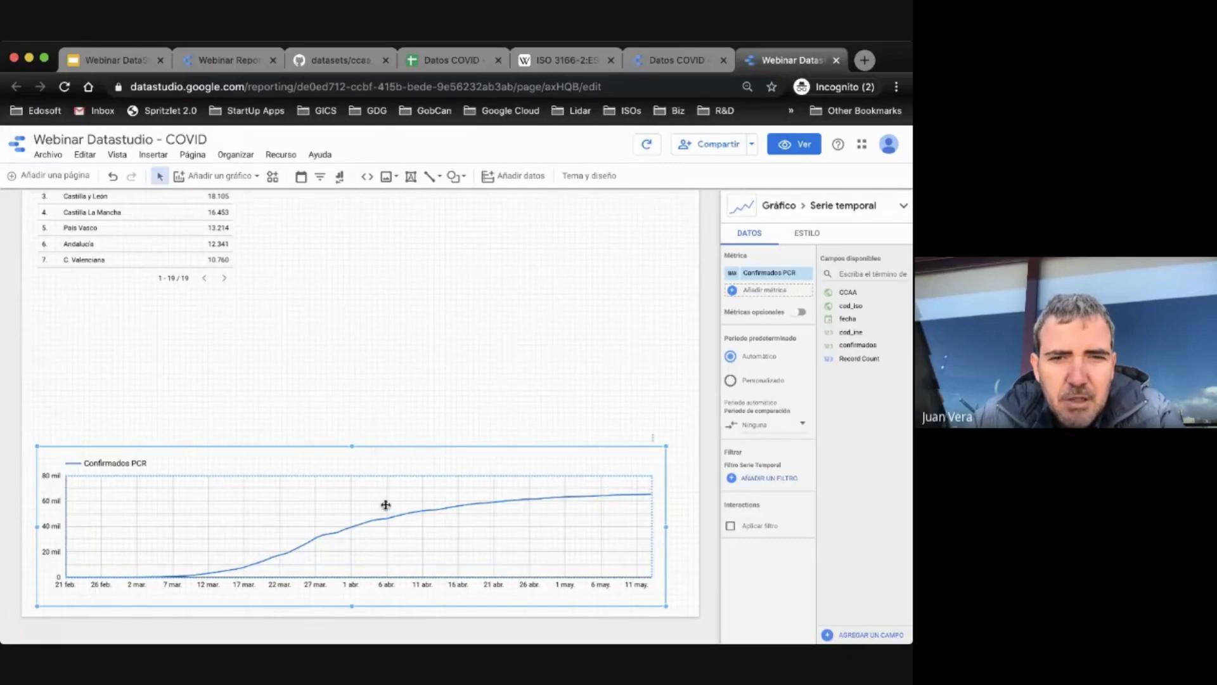
{"action": "left_click", "coordinate": [230, 59]}
{"action": "scroll", "coordinate": [321, 555], "scroll_direction": "down", "scroll_amount": 1}
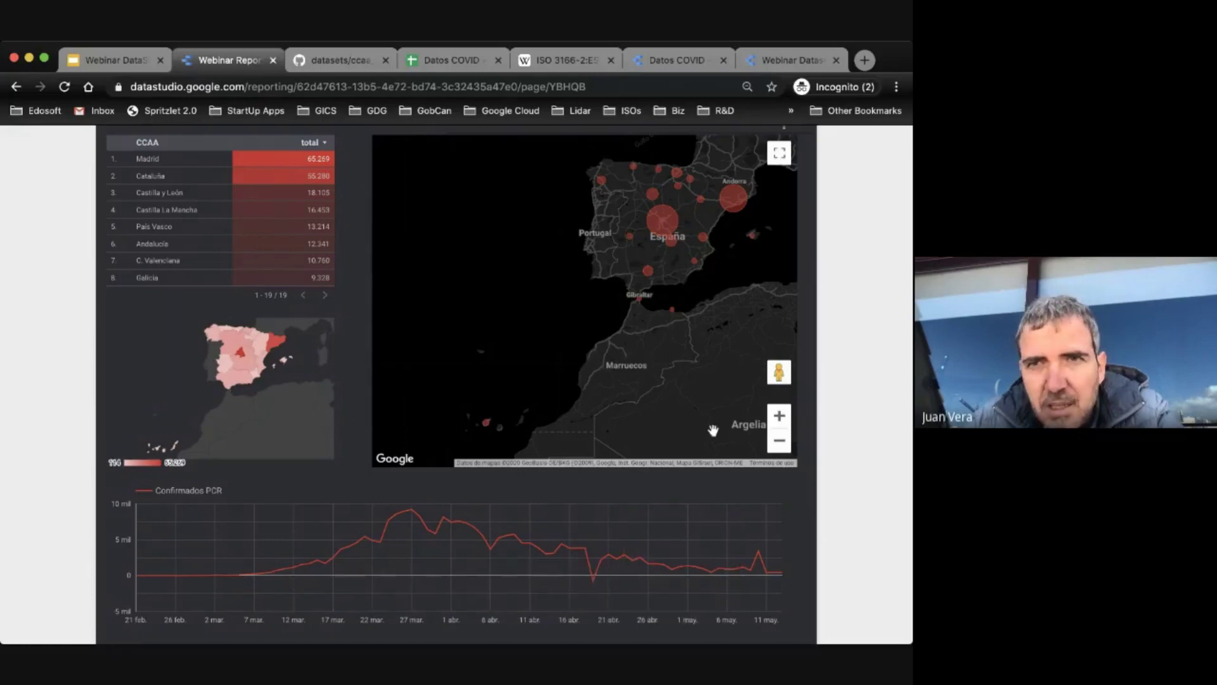
{"action": "left_click", "coordinate": [785, 56]}
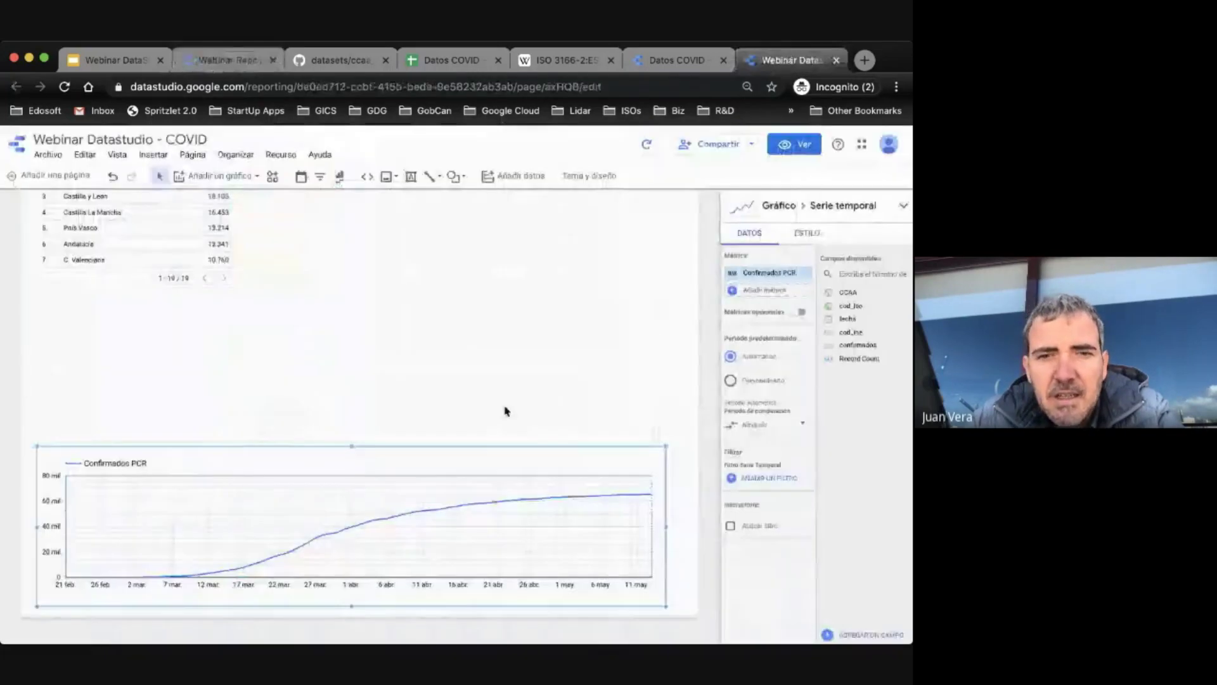
{"action": "left_click", "coordinate": [233, 64]}
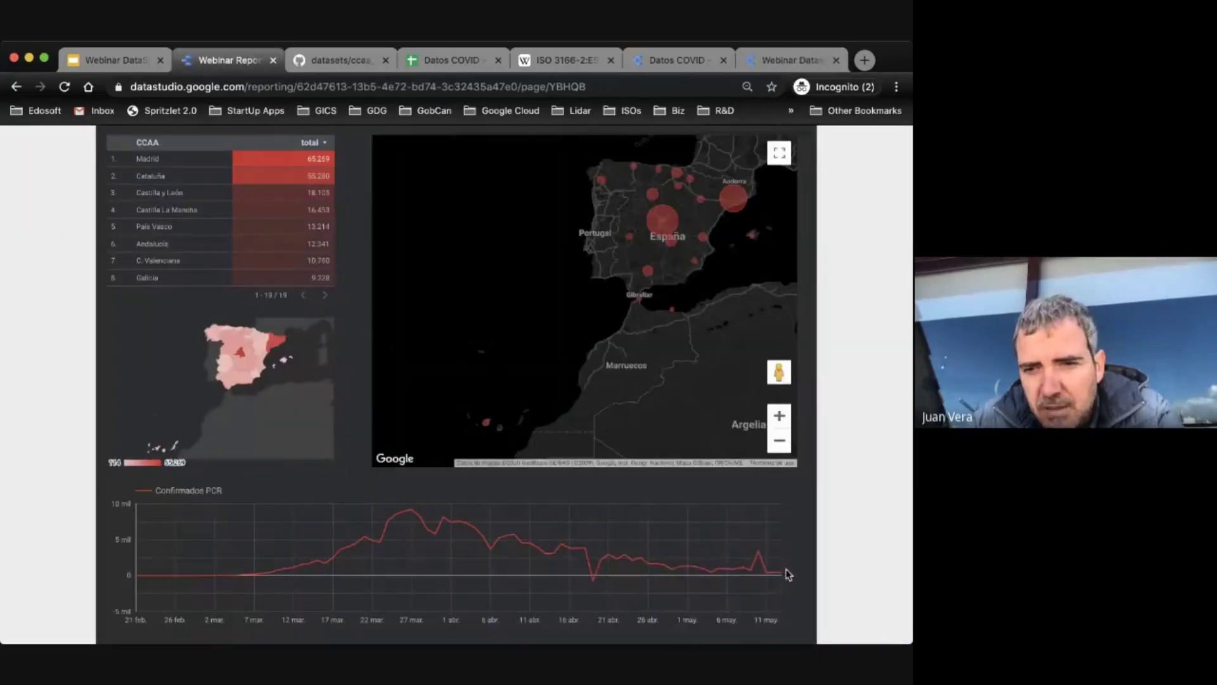
{"action": "left_click", "coordinate": [789, 60]}
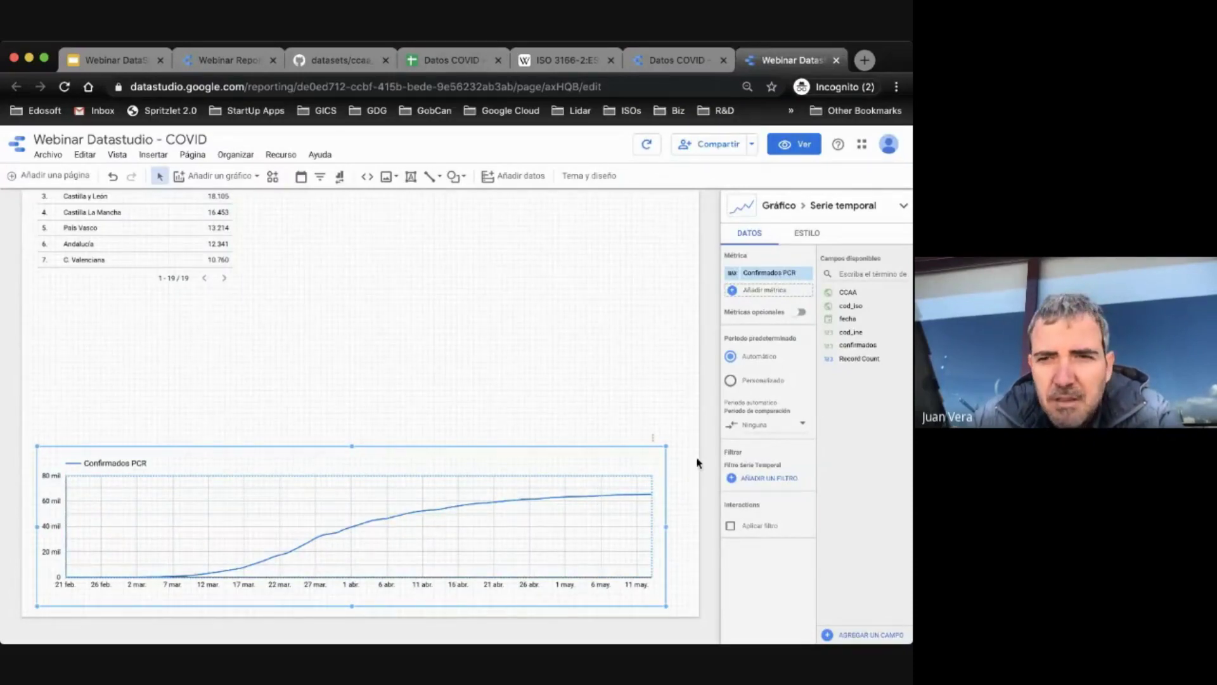
Step: Set the running calculation of the time series chart's Confirmados PCR metric to Diferencial continuo and compare the curve with the finished sample report
{"action": "scroll", "coordinate": [791, 426], "scroll_direction": "up", "scroll_amount": 3}
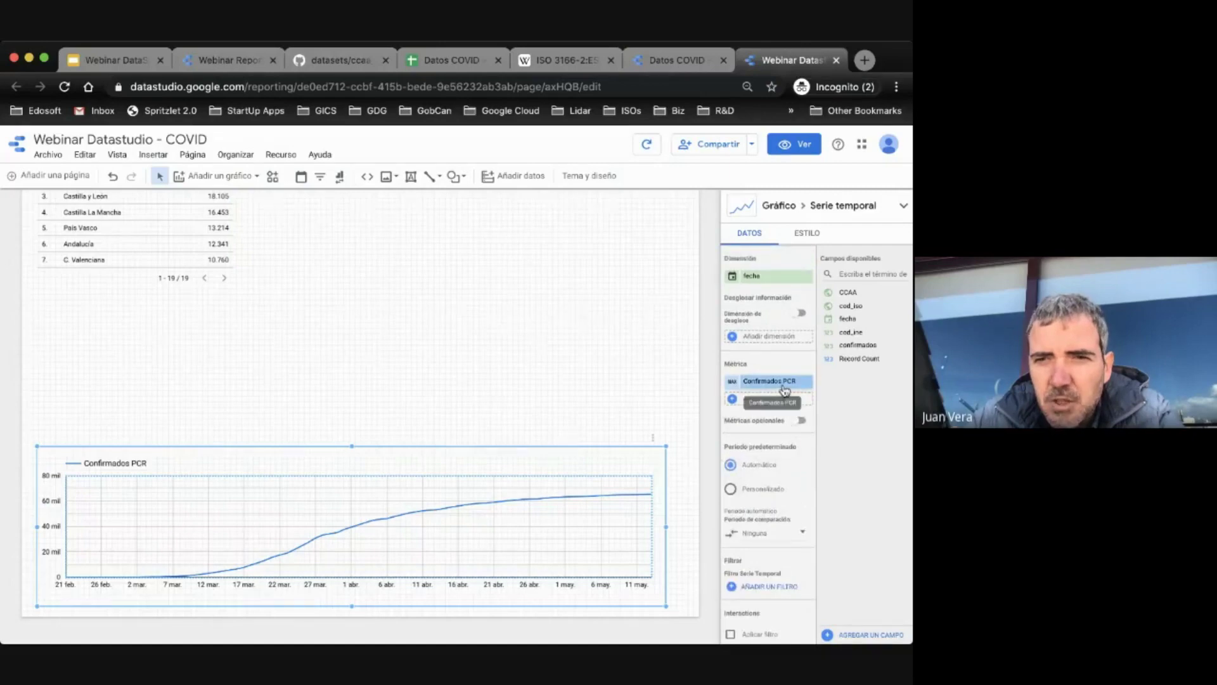
{"action": "left_click", "coordinate": [732, 383]}
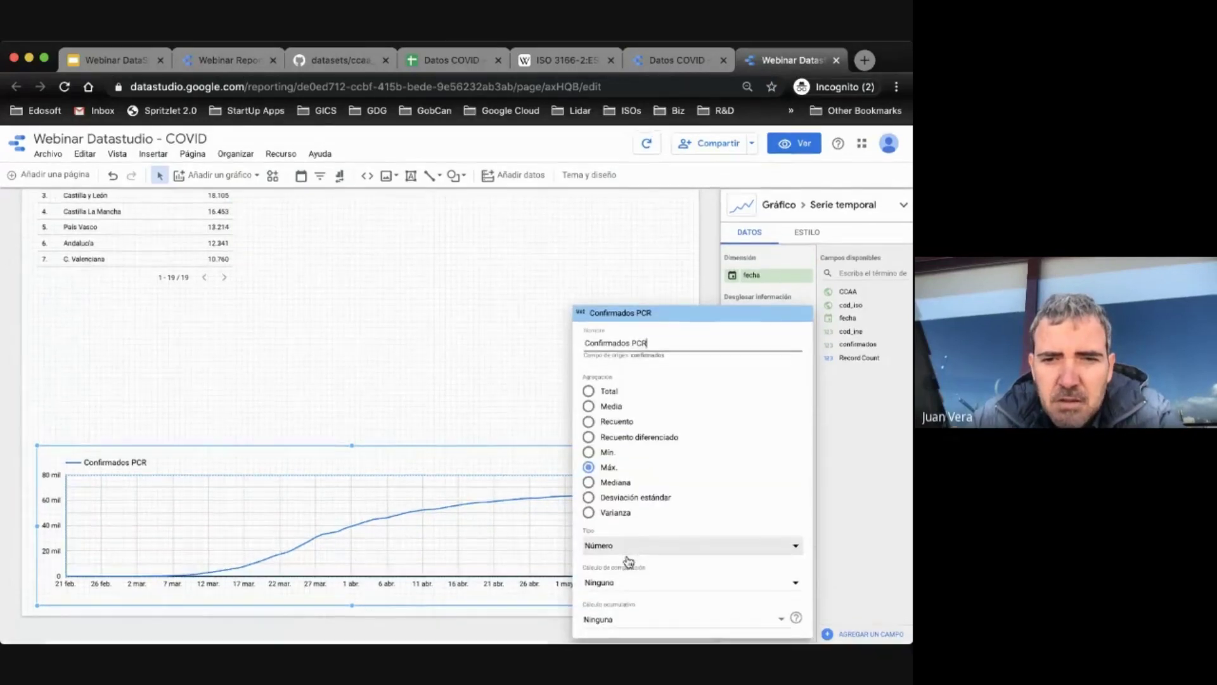
{"action": "left_click", "coordinate": [612, 621]}
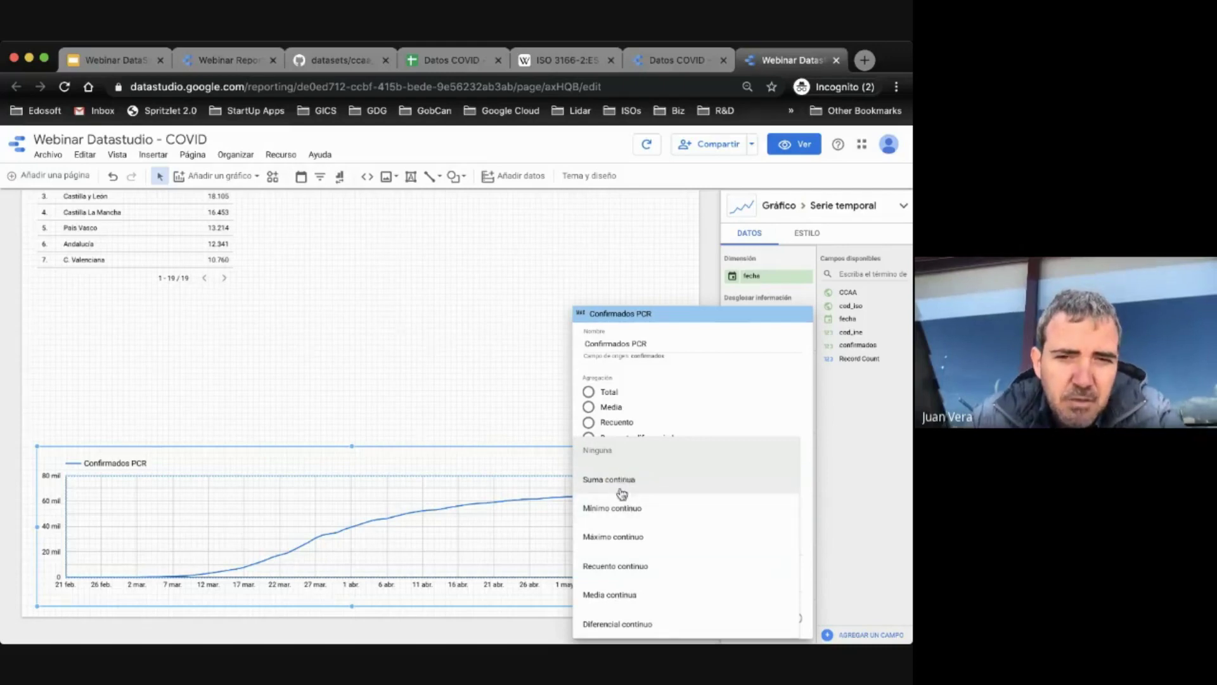
{"action": "left_click", "coordinate": [635, 624]}
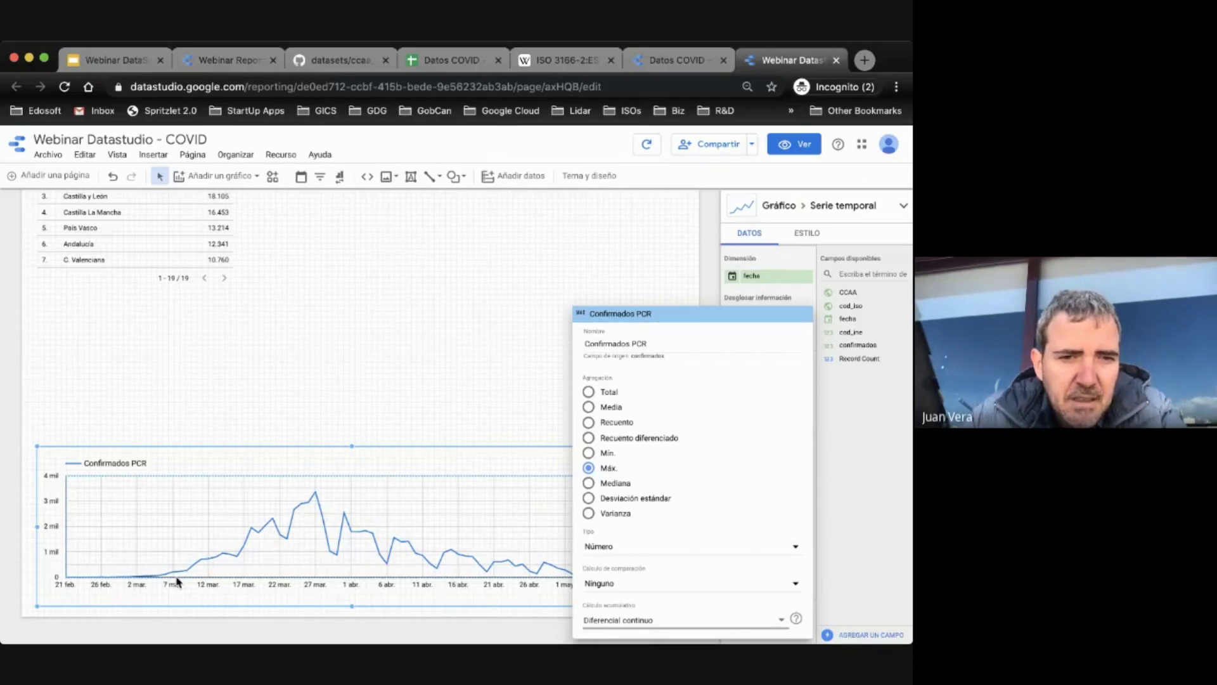
{"action": "left_click", "coordinate": [408, 415]}
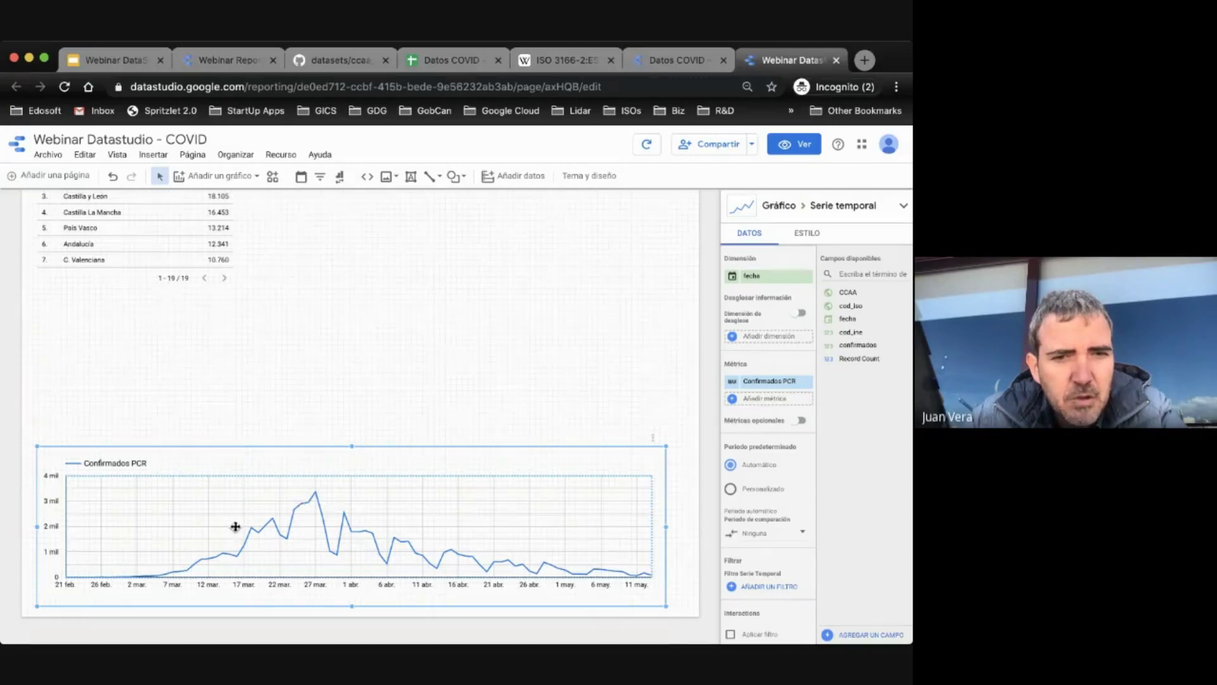
{"action": "scroll", "coordinate": [521, 543], "scroll_direction": "up", "scroll_amount": 3}
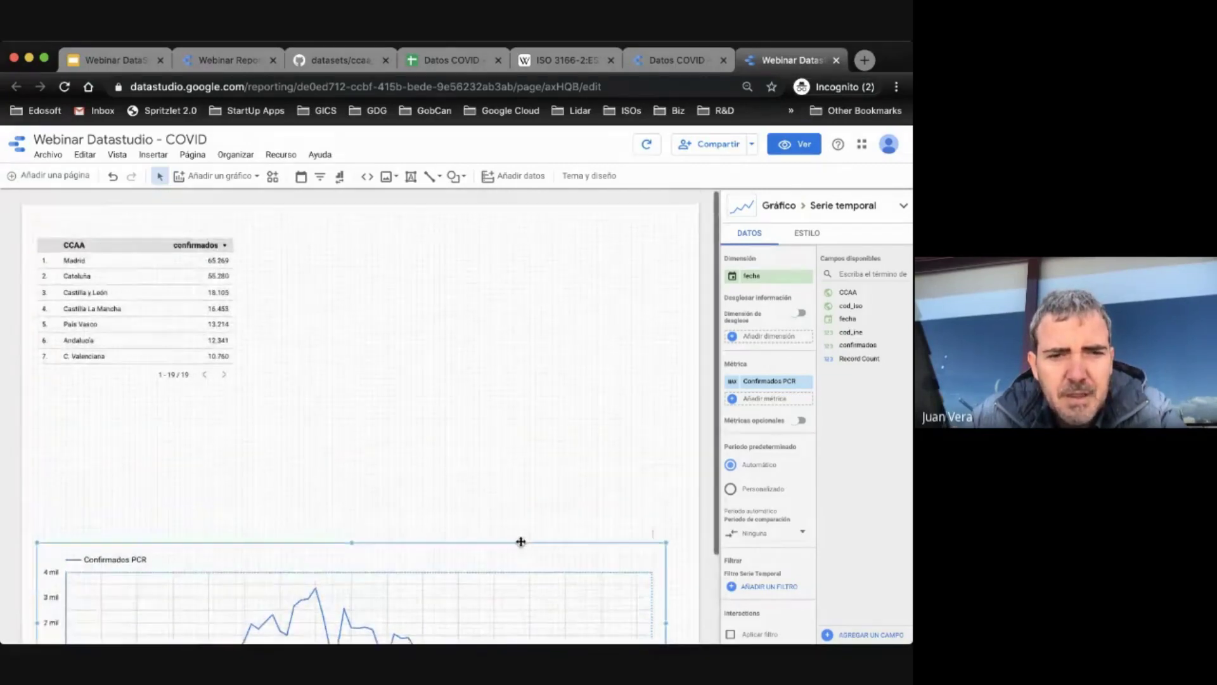
{"action": "scroll", "coordinate": [520, 541], "scroll_direction": "down", "scroll_amount": 4}
{"action": "scroll", "coordinate": [429, 522], "scroll_direction": "up", "scroll_amount": 2}
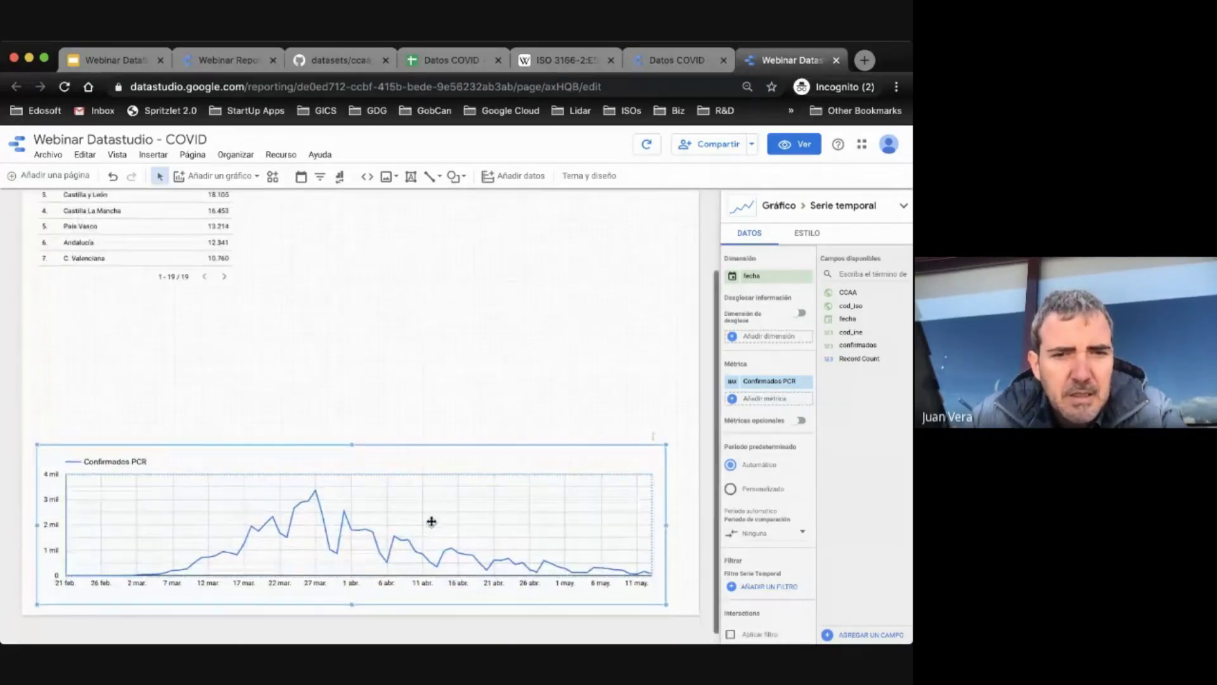
{"action": "left_click", "coordinate": [213, 61]}
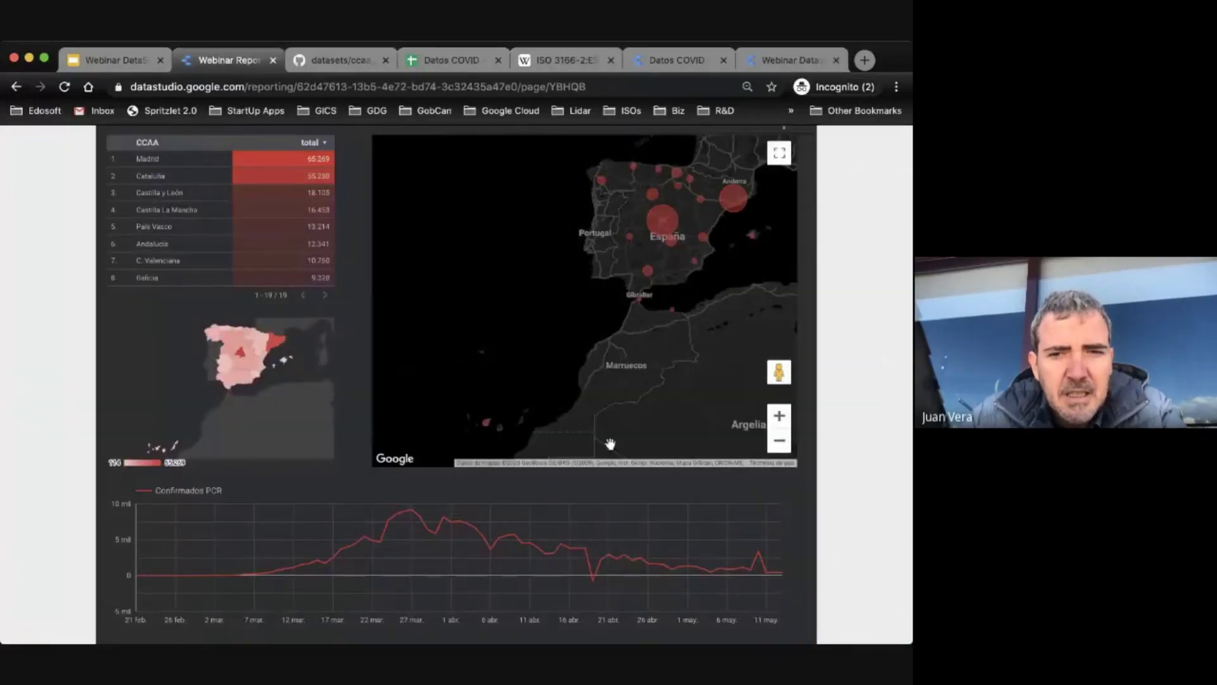
{"action": "left_click", "coordinate": [791, 66]}
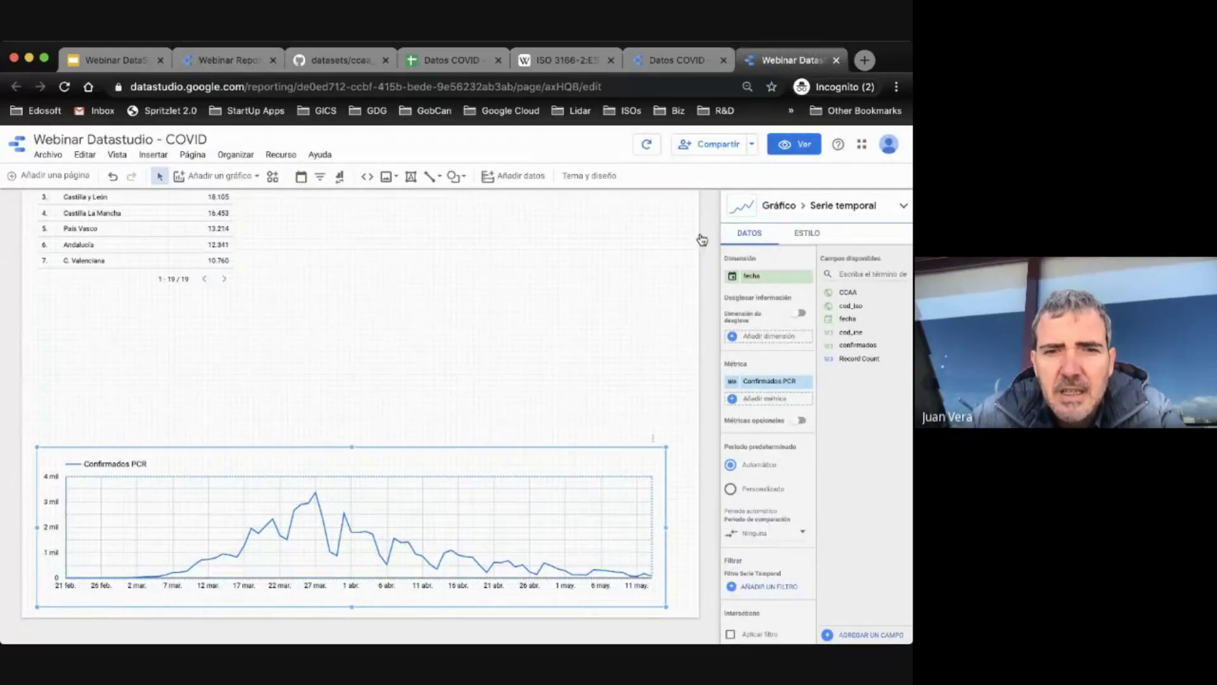
Step: Try the smoothed time series type on the Confirmados PCR chart and restore the standard time series type
{"action": "left_click", "coordinate": [825, 205]}
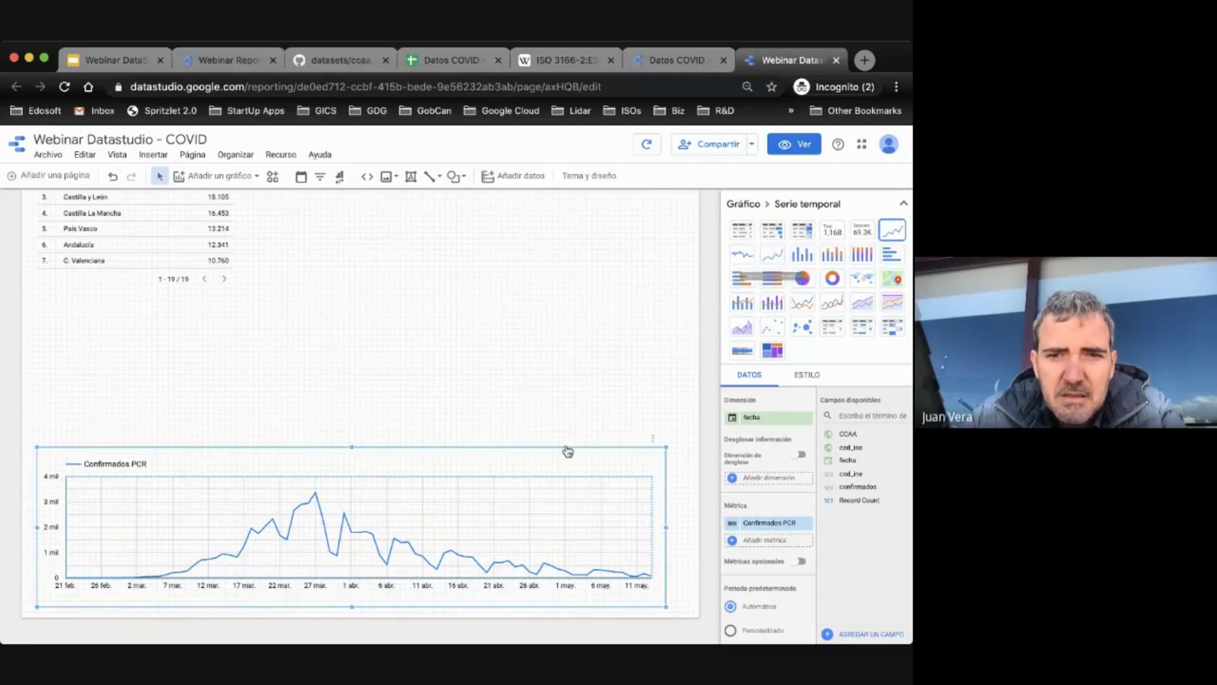
{"action": "left_click", "coordinate": [582, 351]}
{"action": "left_click", "coordinate": [503, 544]}
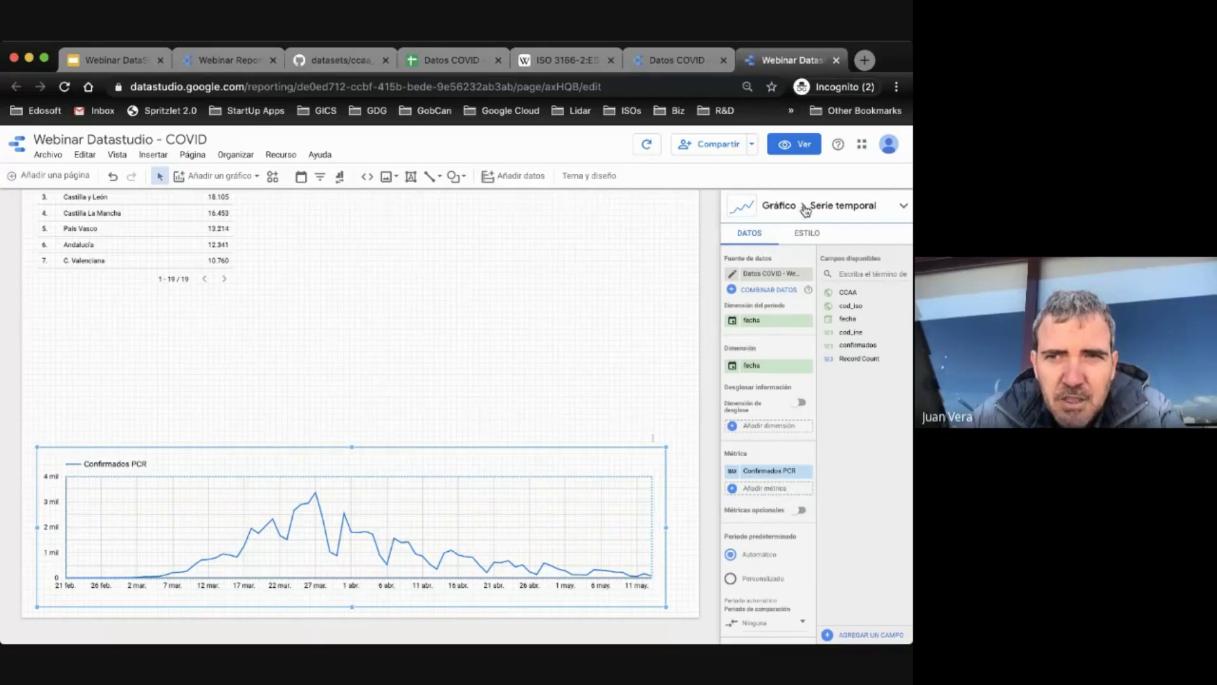
{"action": "mouse_move", "coordinate": [806, 211]}
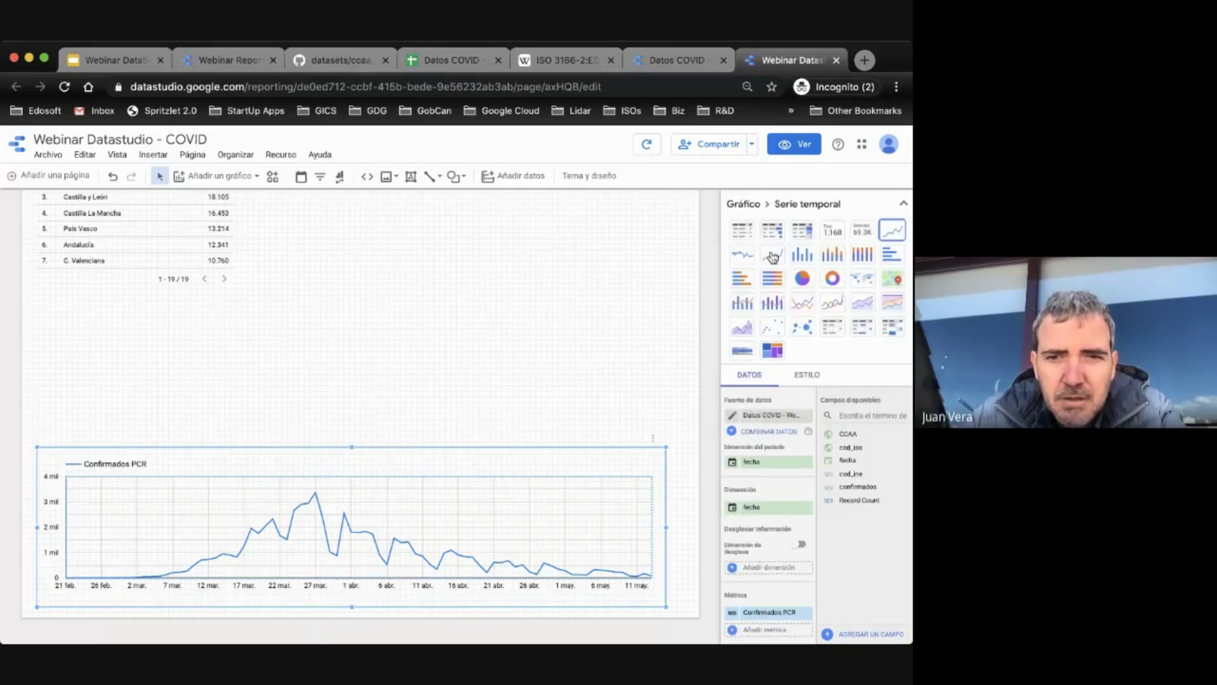
{"action": "left_click", "coordinate": [772, 256]}
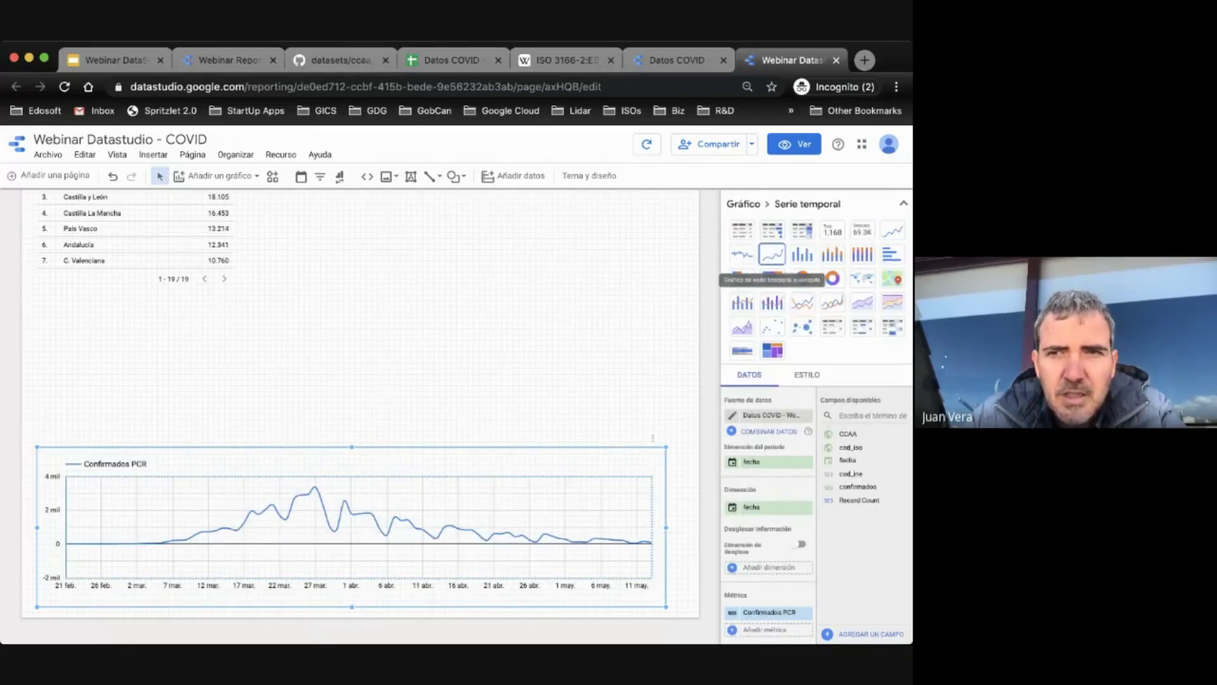
{"action": "left_click", "coordinate": [893, 230]}
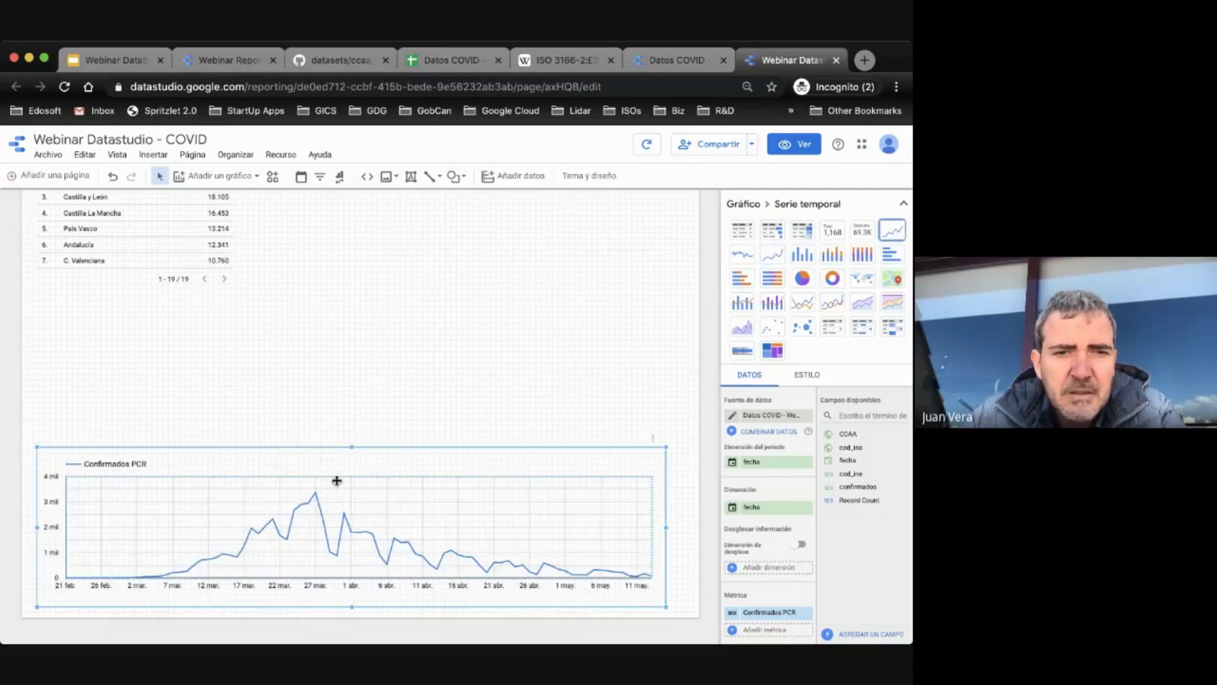
{"action": "left_click", "coordinate": [388, 417]}
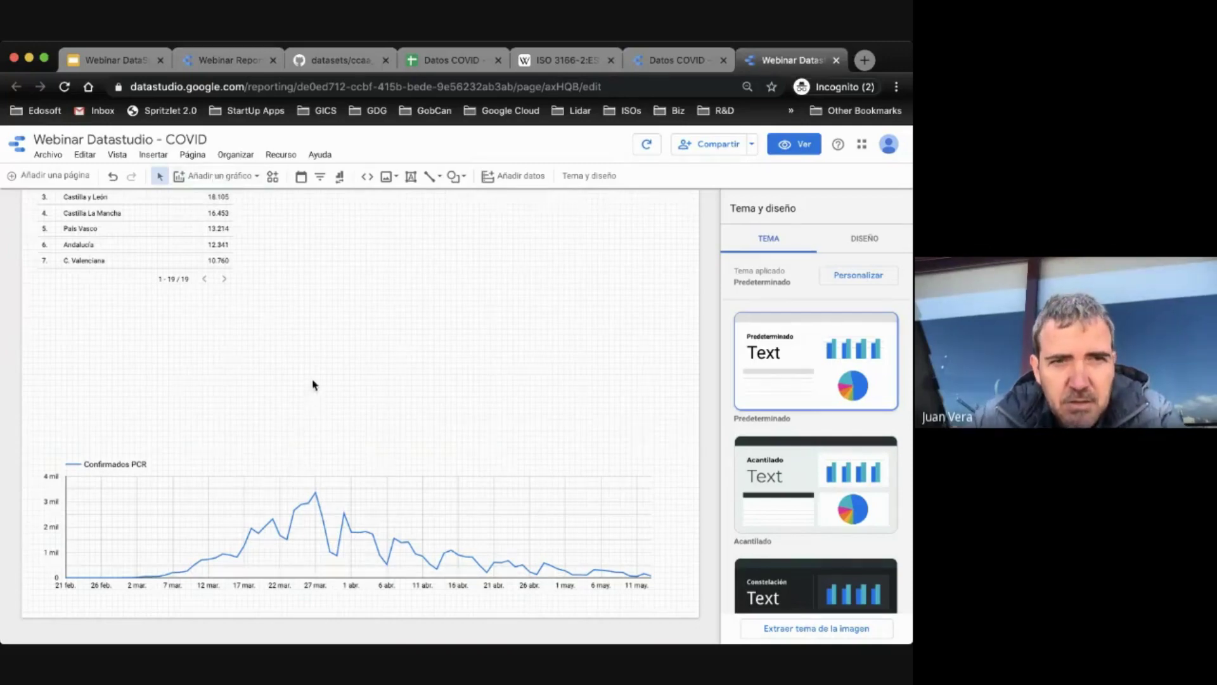
Step: Check the table in the finished sample report and convert the CCAA table into a table with heatmap
{"action": "scroll", "coordinate": [313, 383], "scroll_direction": "up", "scroll_amount": 3}
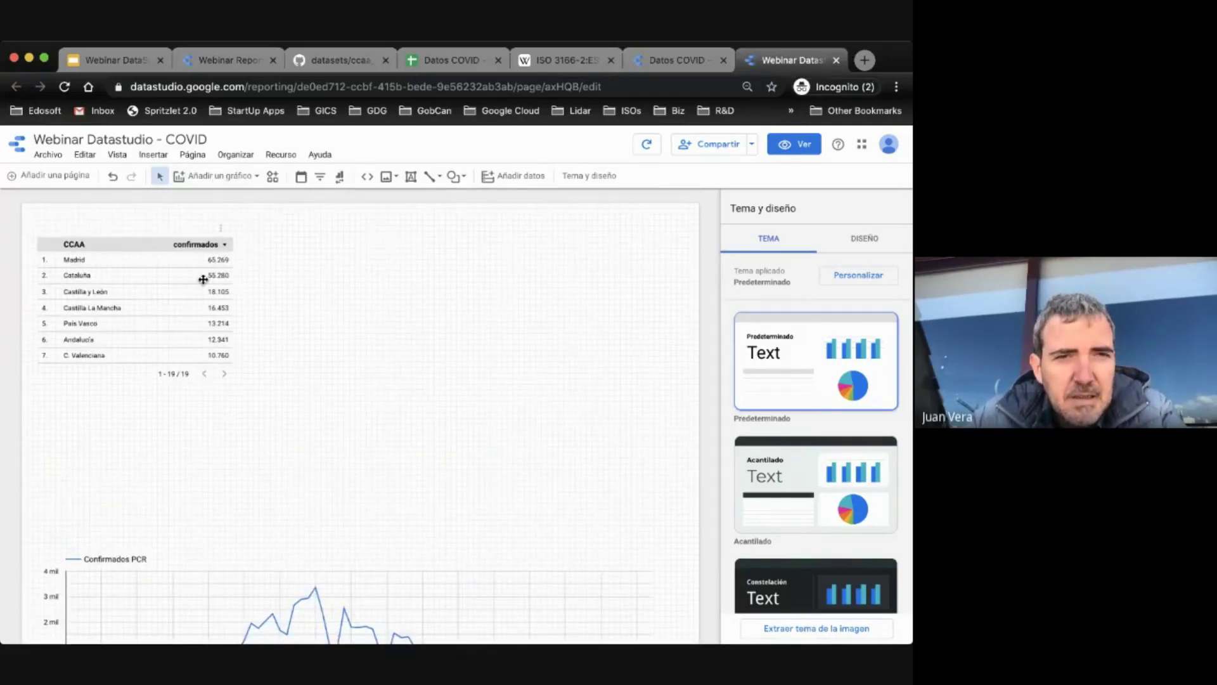
{"action": "left_click", "coordinate": [196, 302]}
{"action": "left_click", "coordinate": [258, 590]}
{"action": "left_click", "coordinate": [231, 57]}
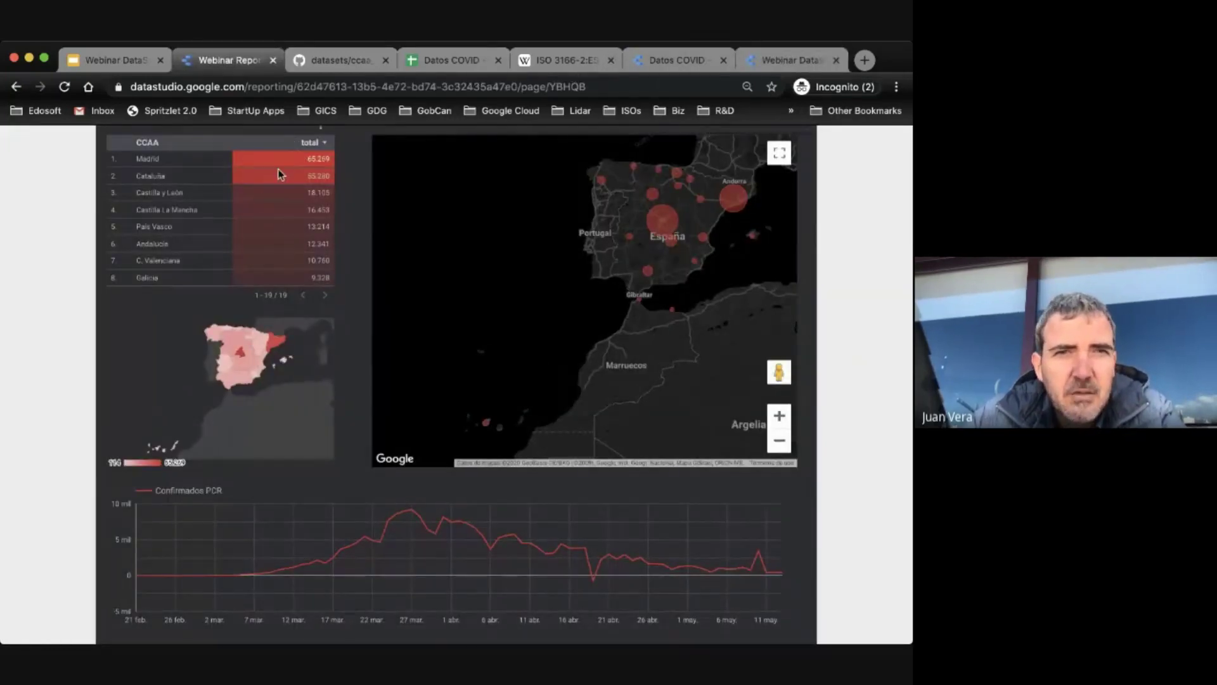
{"action": "left_click", "coordinate": [787, 62]}
{"action": "left_click", "coordinate": [173, 263]}
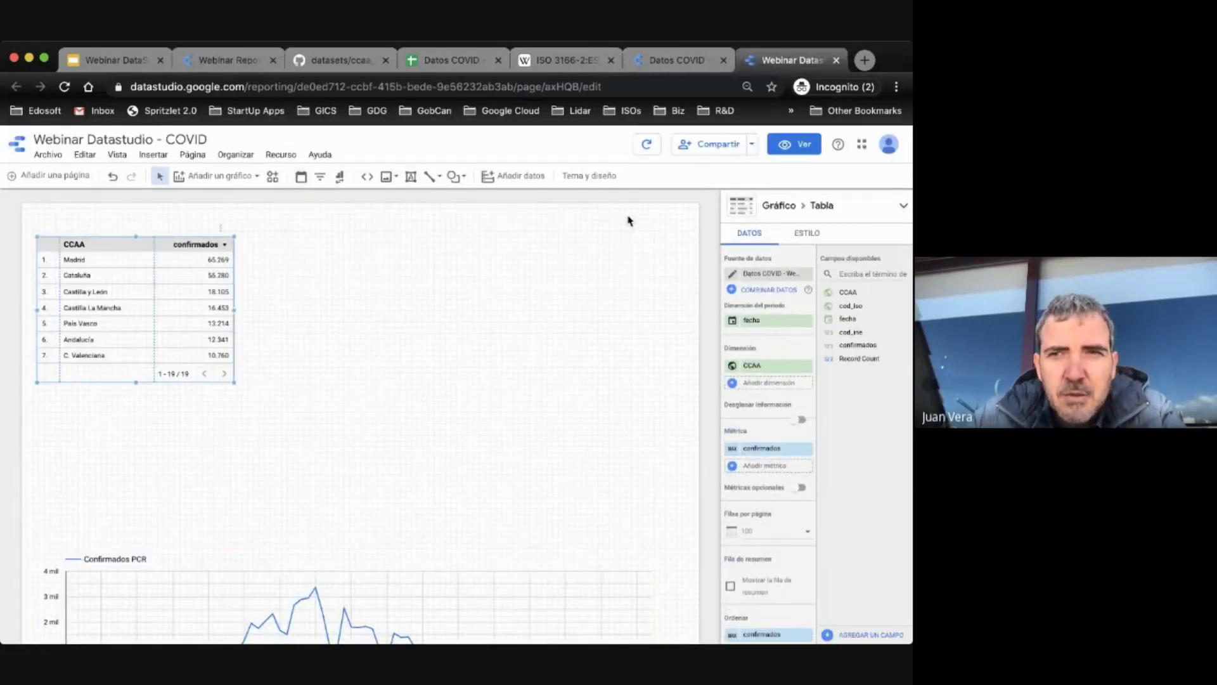
{"action": "left_click", "coordinate": [805, 203]}
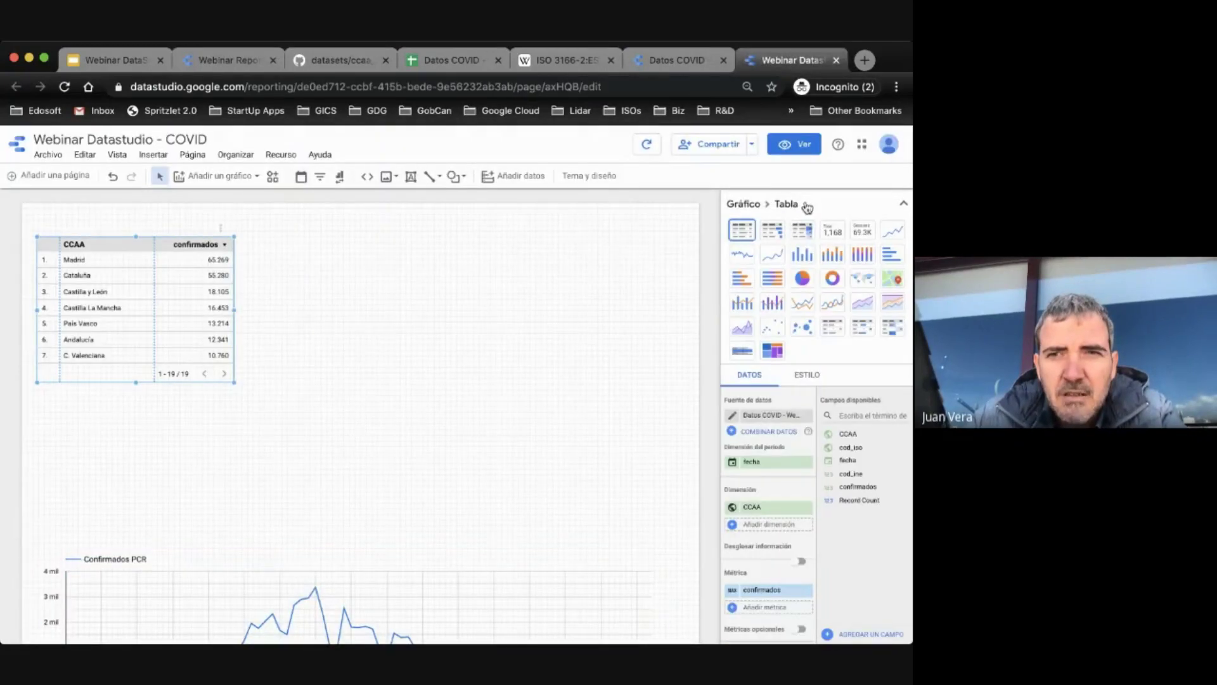
{"action": "left_click", "coordinate": [775, 236]}
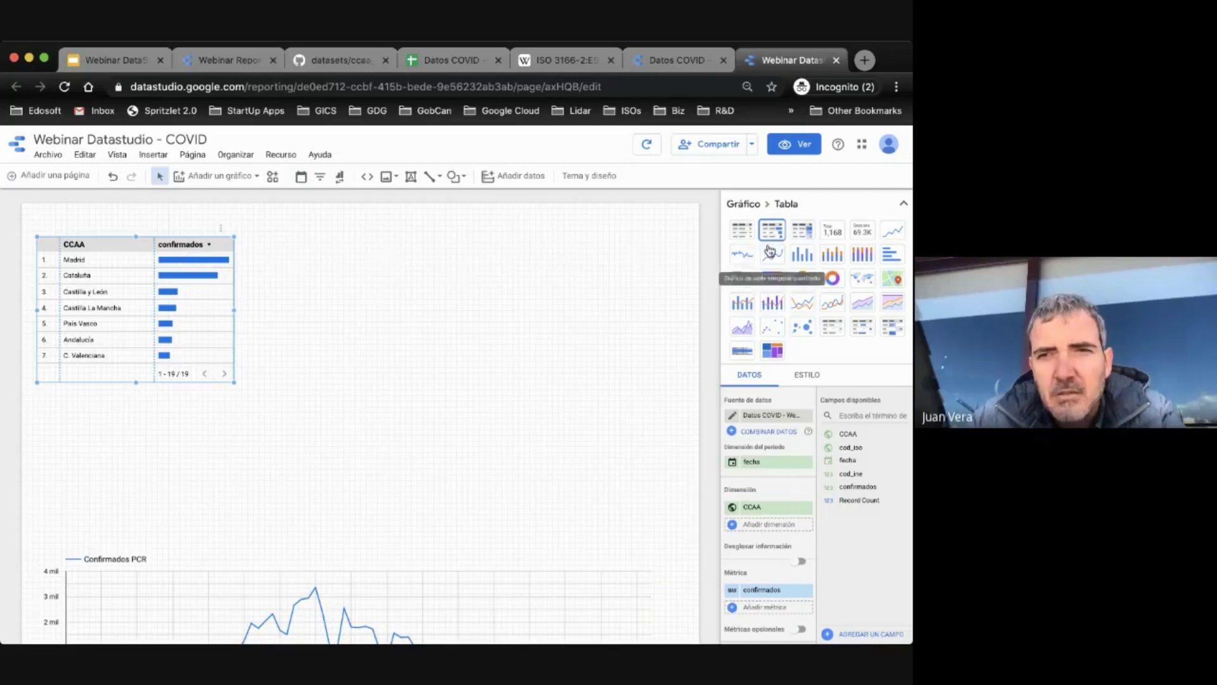
{"action": "left_click", "coordinate": [804, 230]}
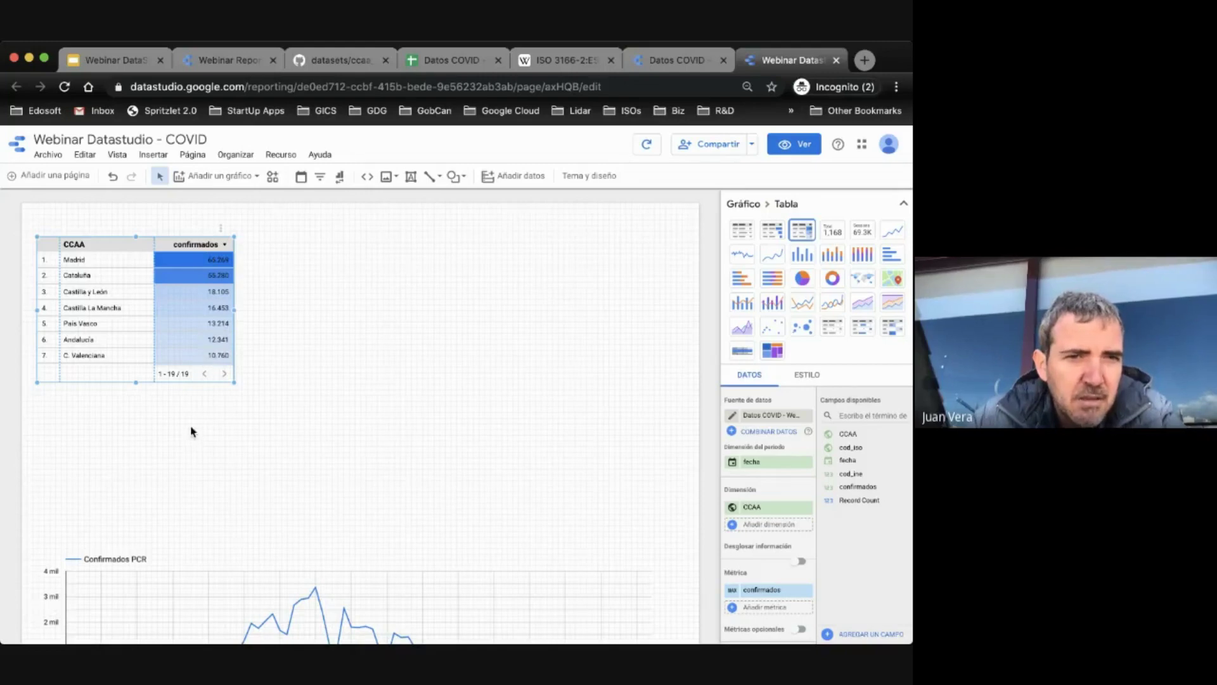
{"action": "scroll", "coordinate": [340, 501], "scroll_direction": "down", "scroll_amount": 3}
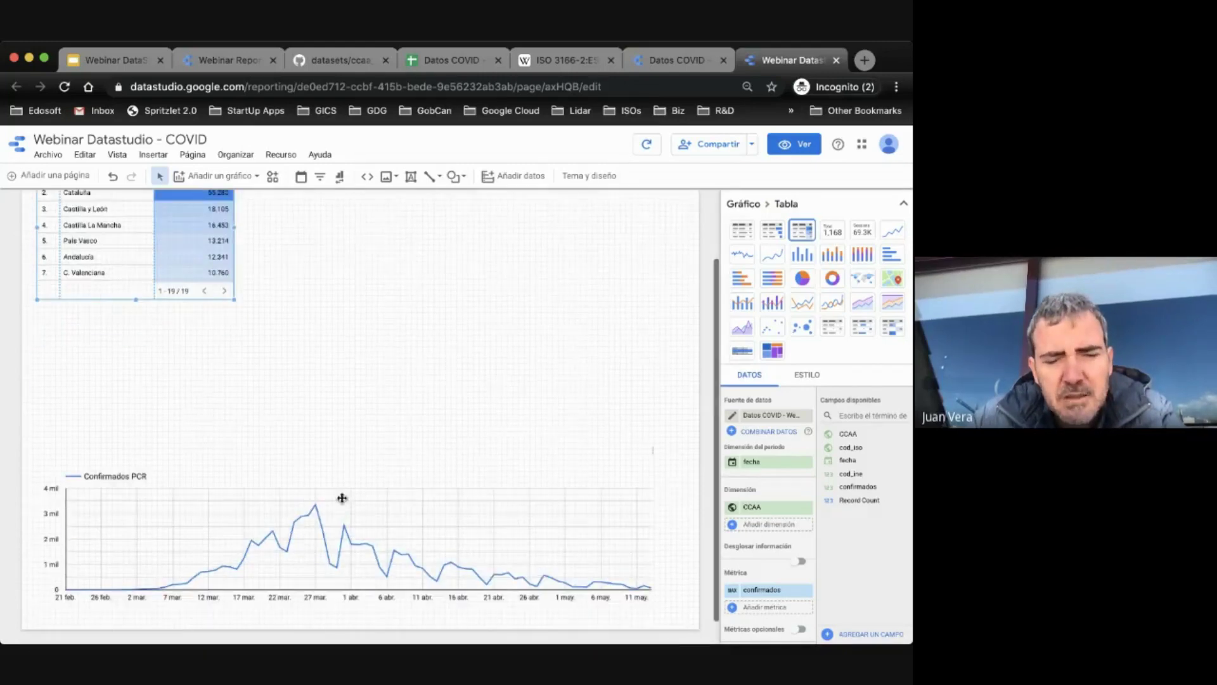
{"action": "scroll", "coordinate": [489, 411], "scroll_direction": "up", "scroll_amount": 3}
{"action": "left_click", "coordinate": [490, 409]}
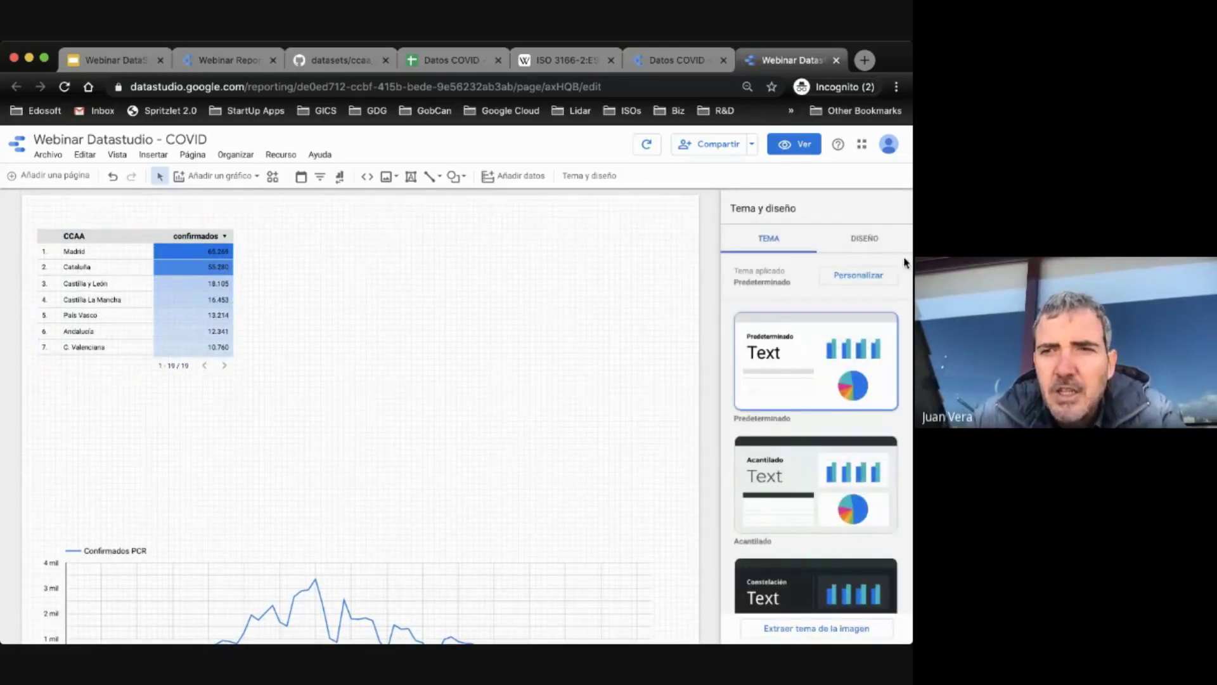
Step: Add a geo map directly below the CCAA table, aligned with its left edge, and check the sample report's map
{"action": "left_click", "coordinate": [231, 181]}
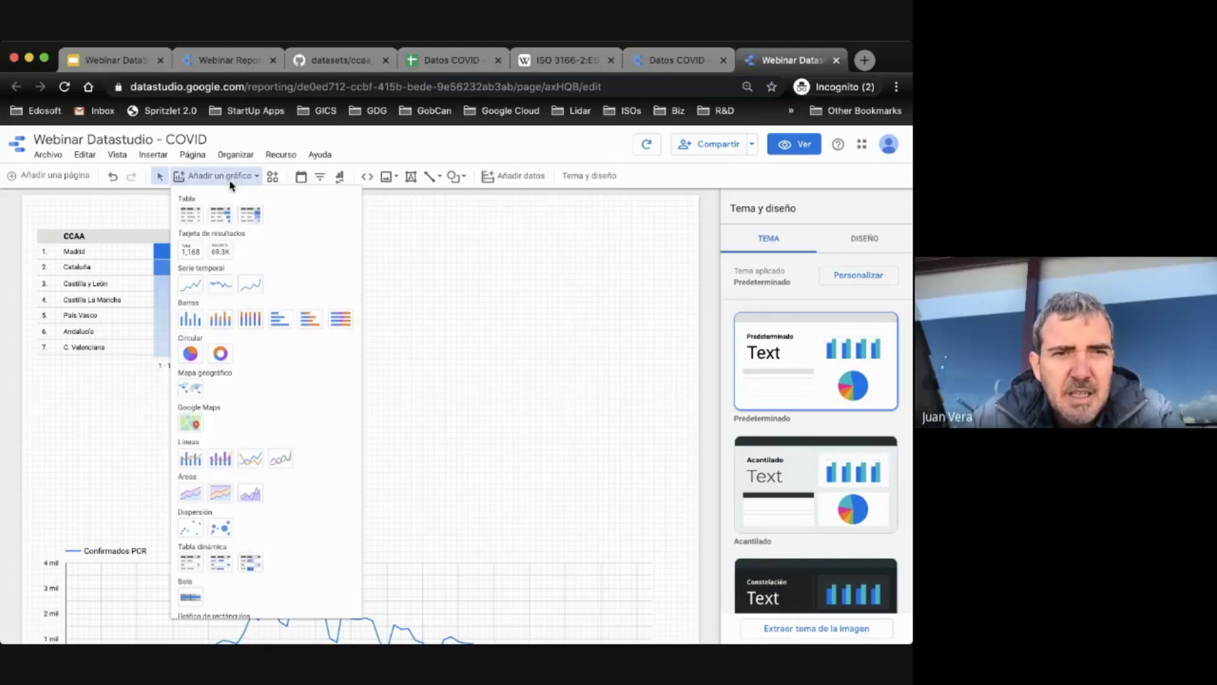
{"action": "left_click", "coordinate": [198, 393]}
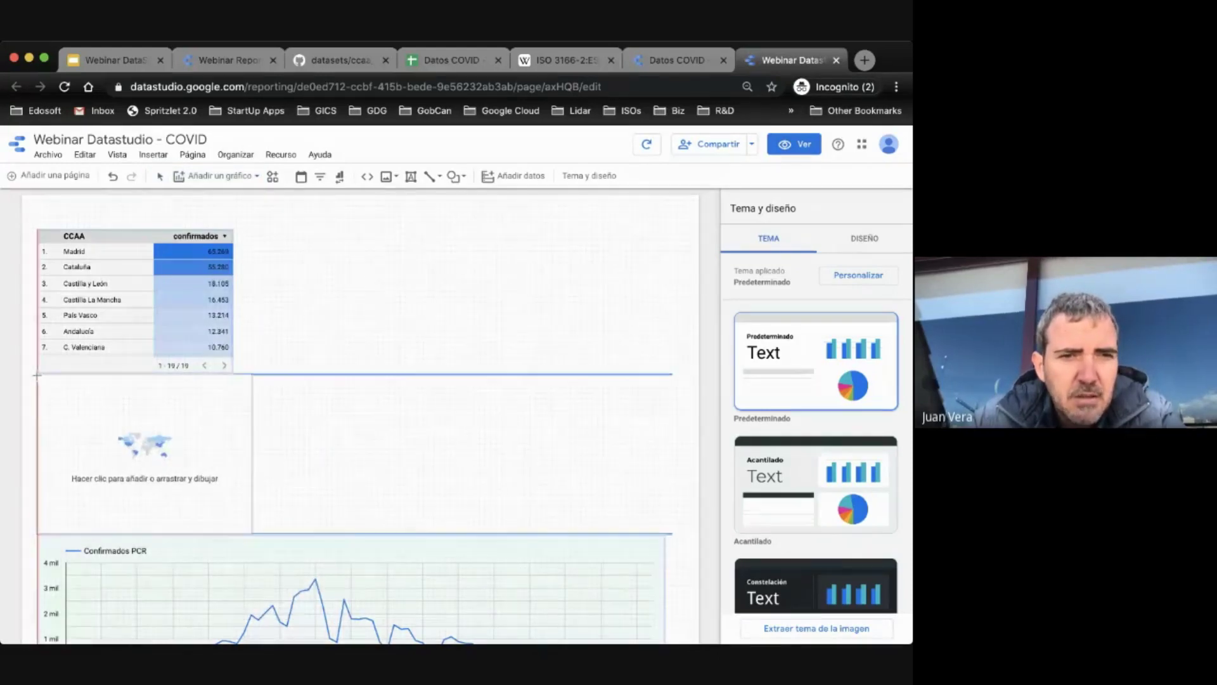
{"action": "left_click", "coordinate": [37, 376]}
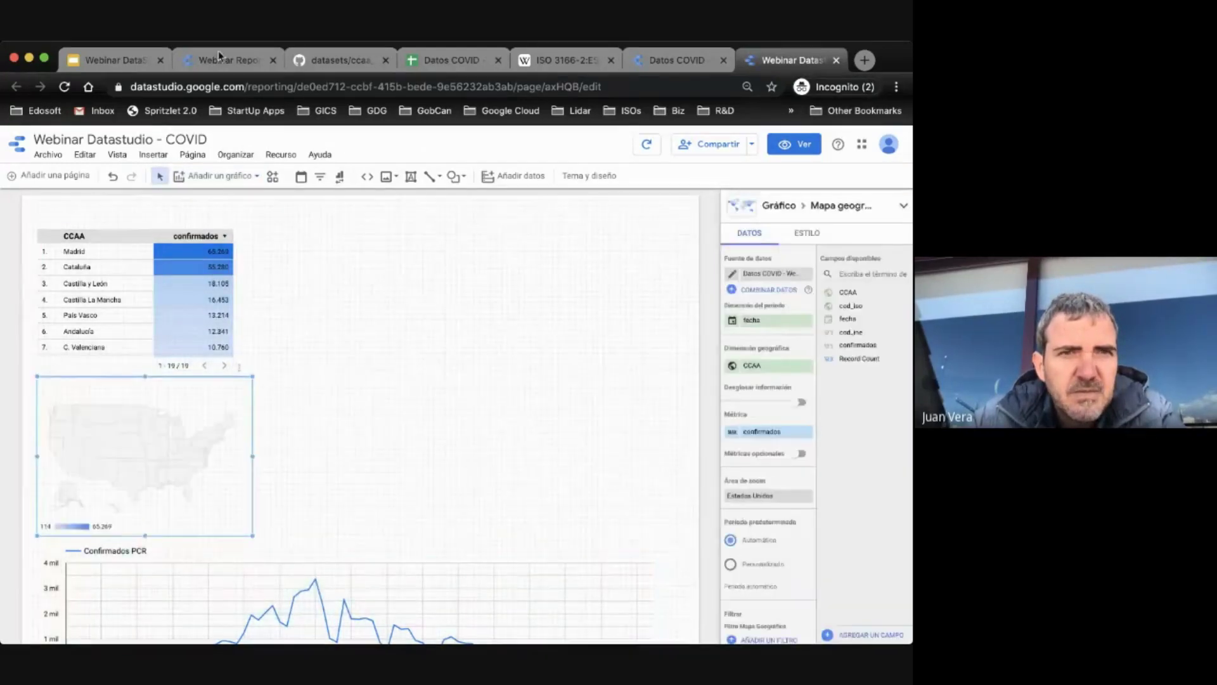
{"action": "left_click", "coordinate": [218, 52]}
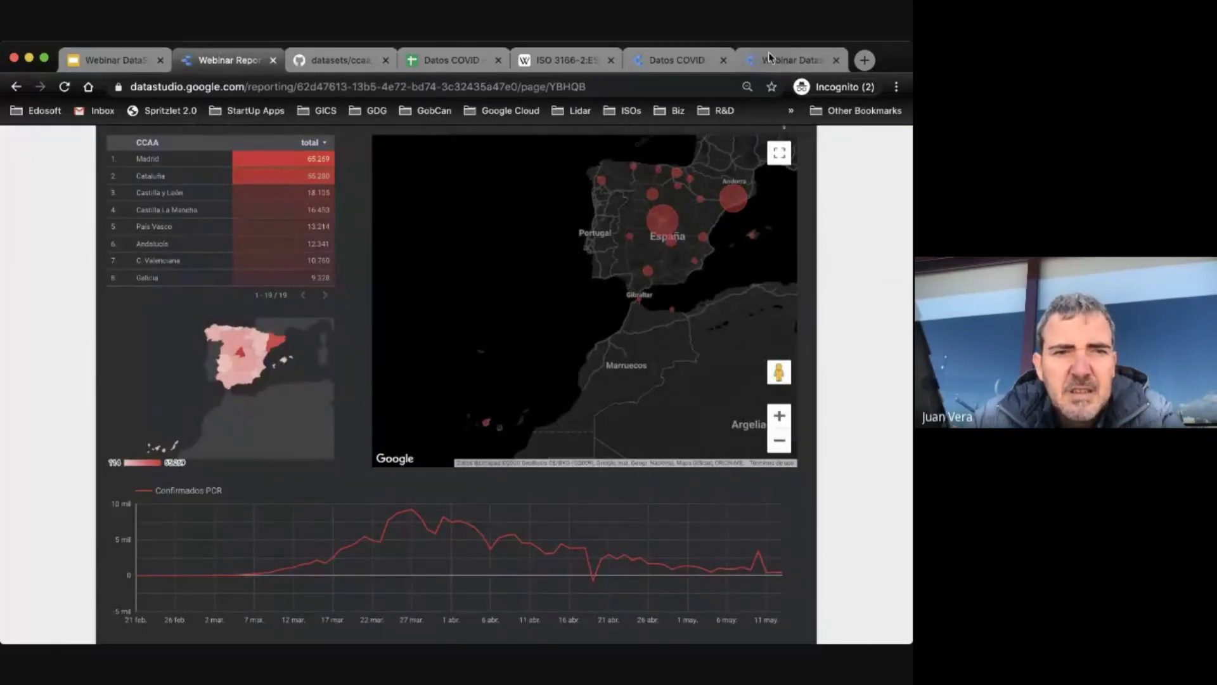
{"action": "left_click", "coordinate": [769, 57]}
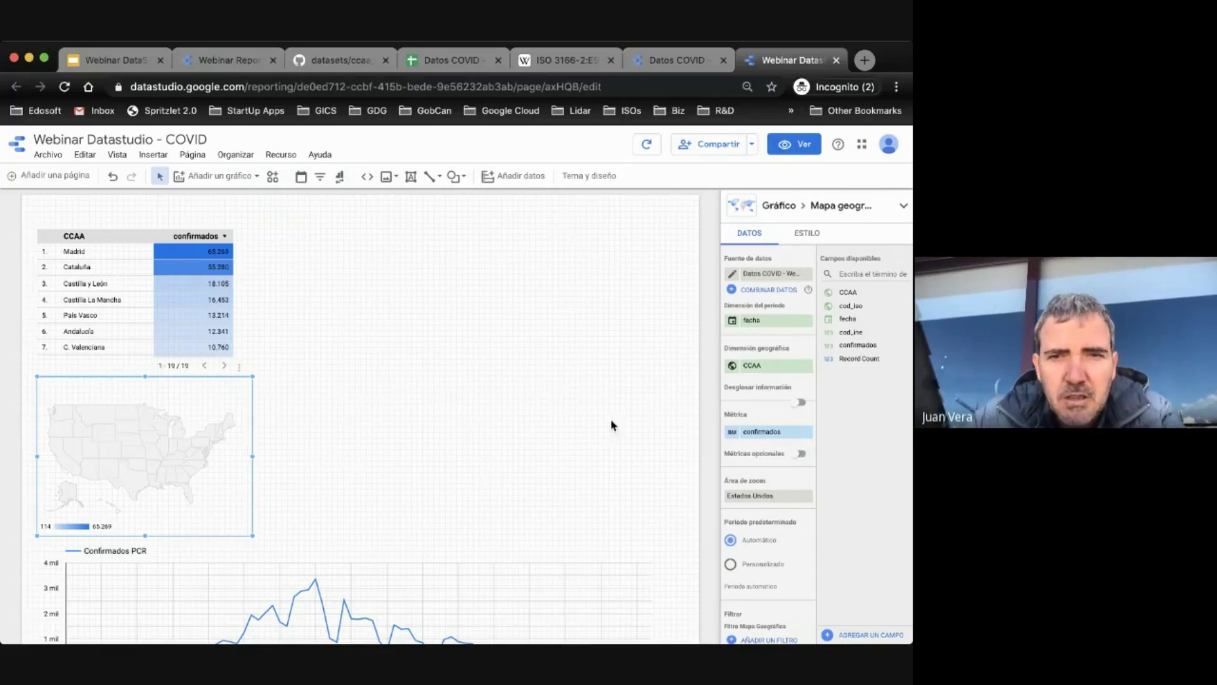
Step: Set the geo map's zoom area to España and its geographic dimension to cod_iso
{"action": "left_click", "coordinate": [774, 499]}
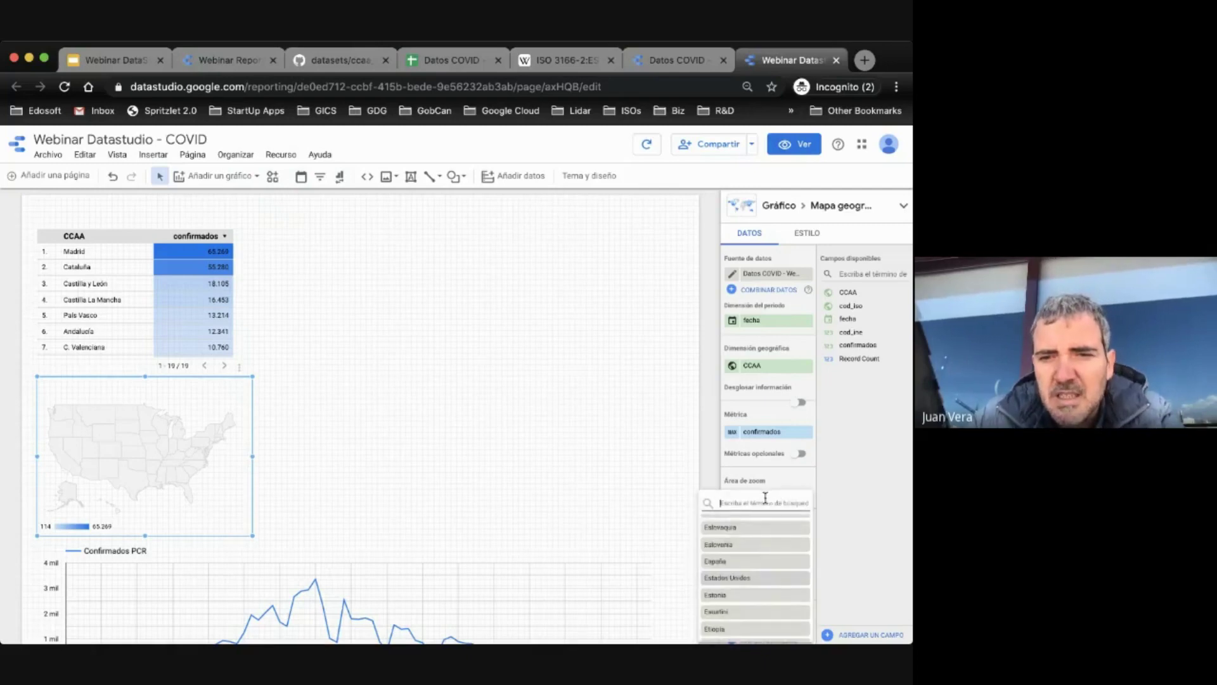
{"action": "type", "text": "a"}
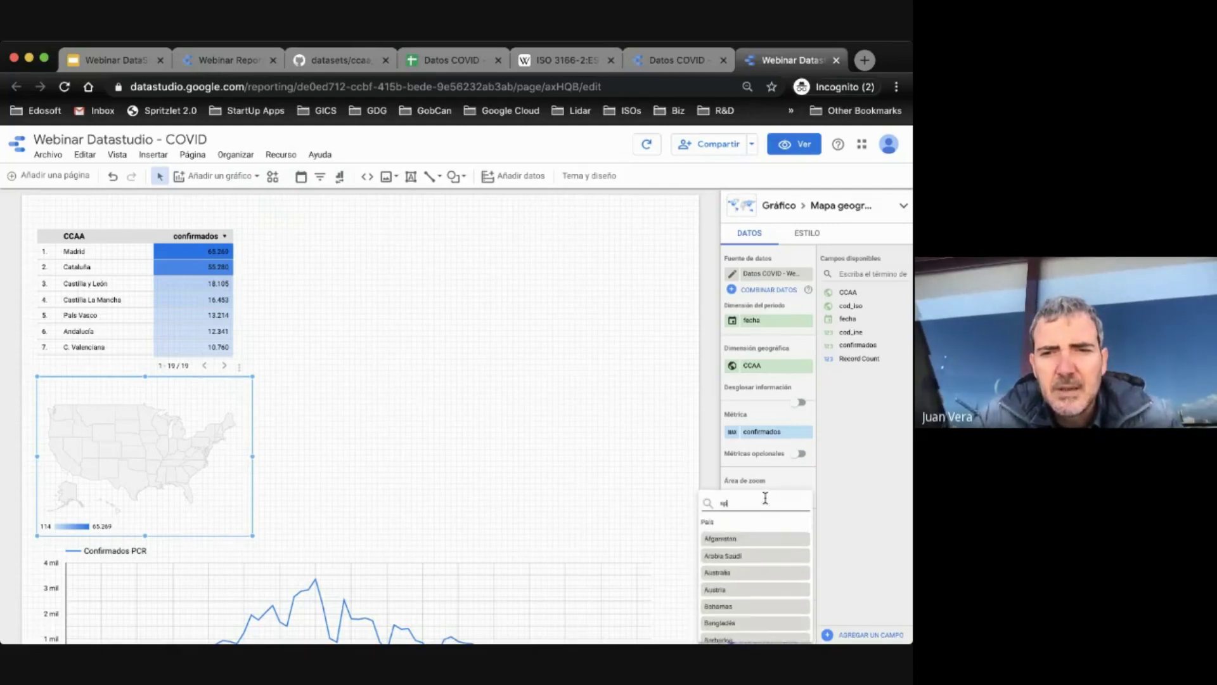
{"action": "type", "text": "a"}
{"action": "left_click", "coordinate": [720, 540]}
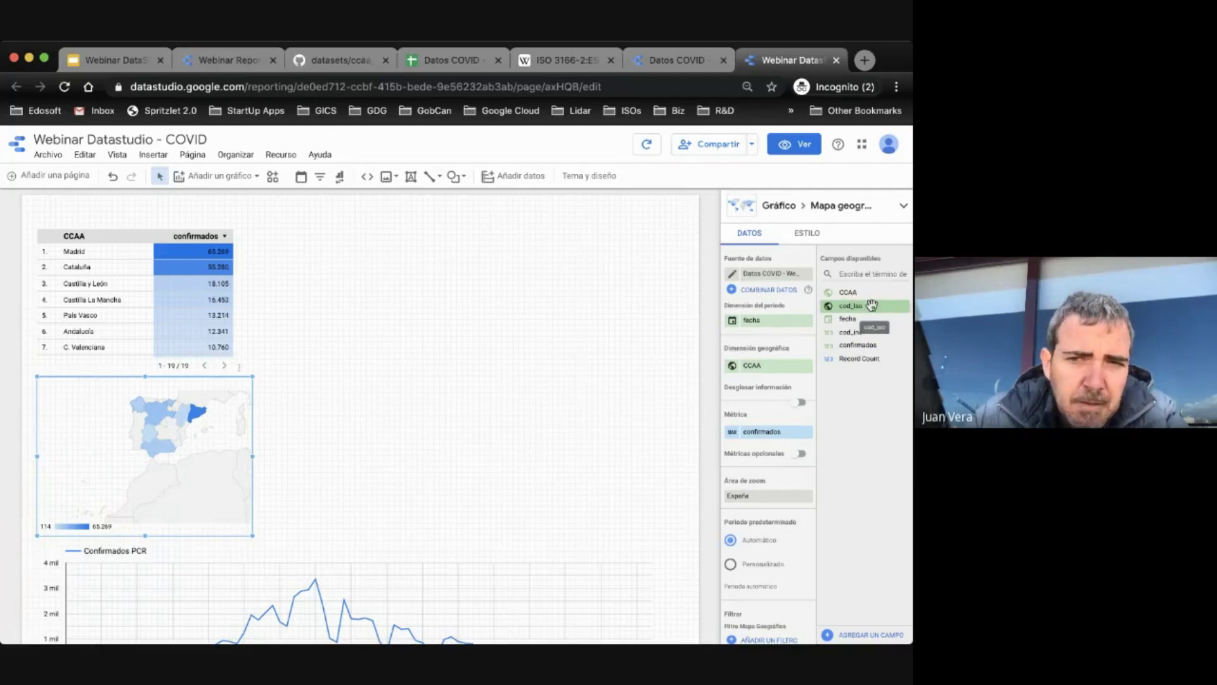
{"action": "left_click_drag", "start_coordinate": [857, 304], "coordinate": [774, 366]}
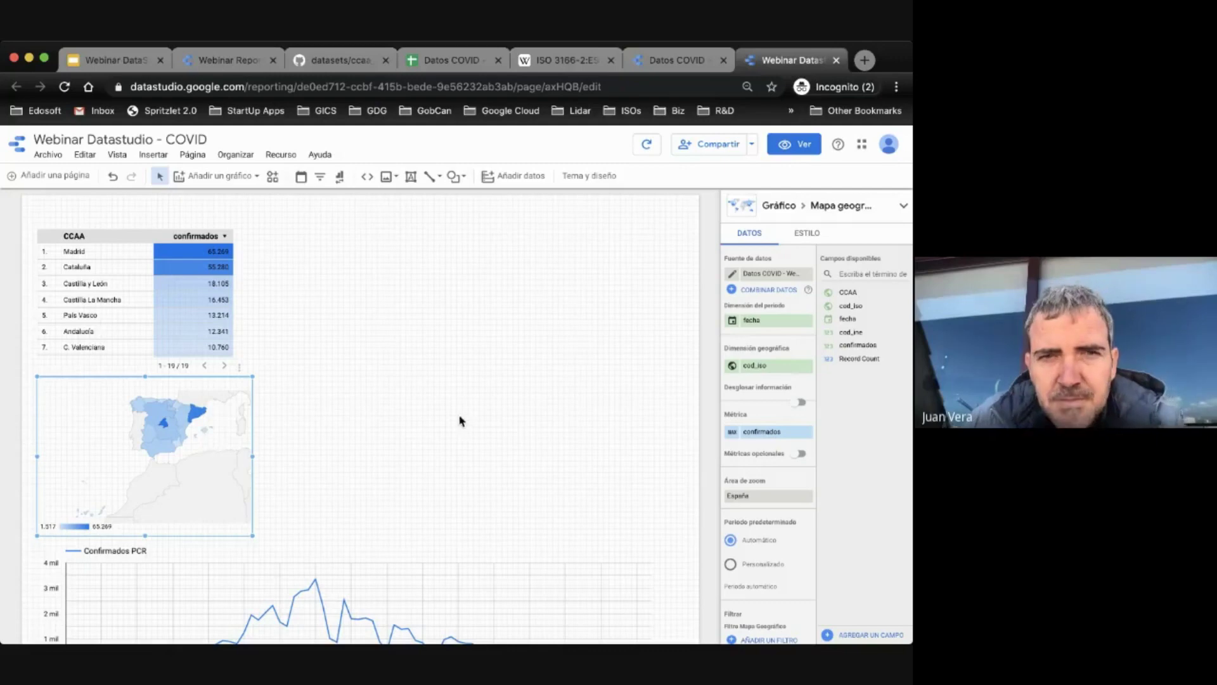
Step: Add a Google Maps chart to the right of the table and enlarge it to fill the space above the time series
{"action": "left_click", "coordinate": [221, 176]}
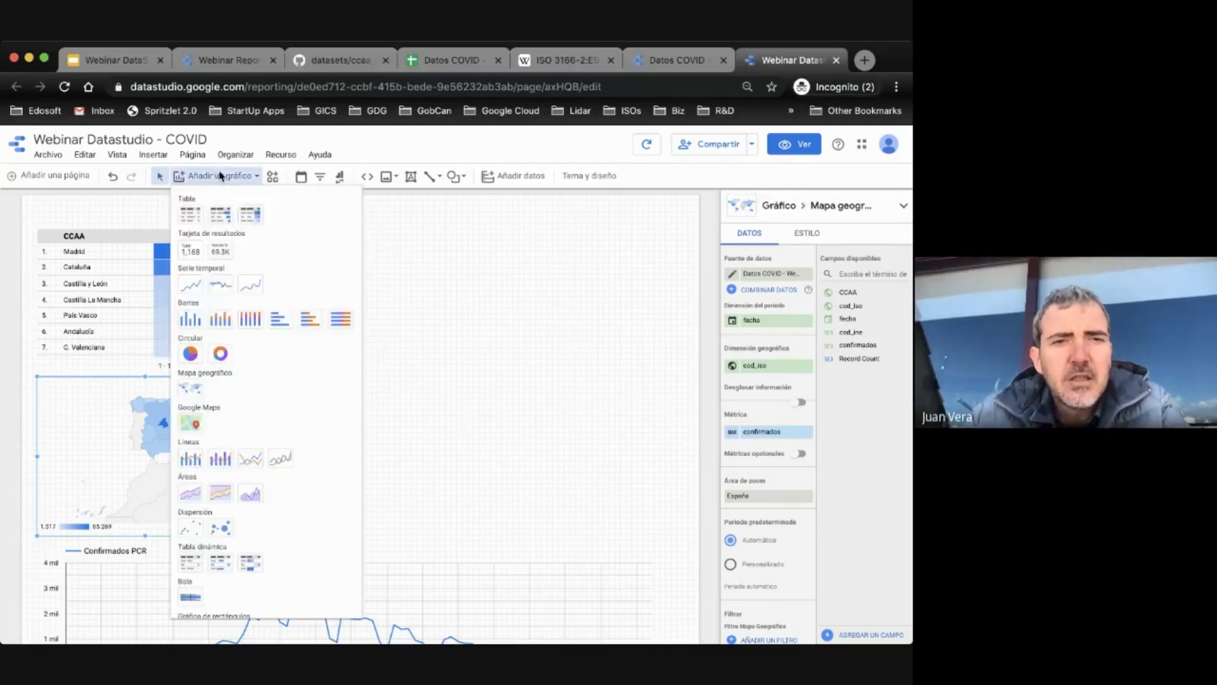
{"action": "left_click", "coordinate": [191, 424]}
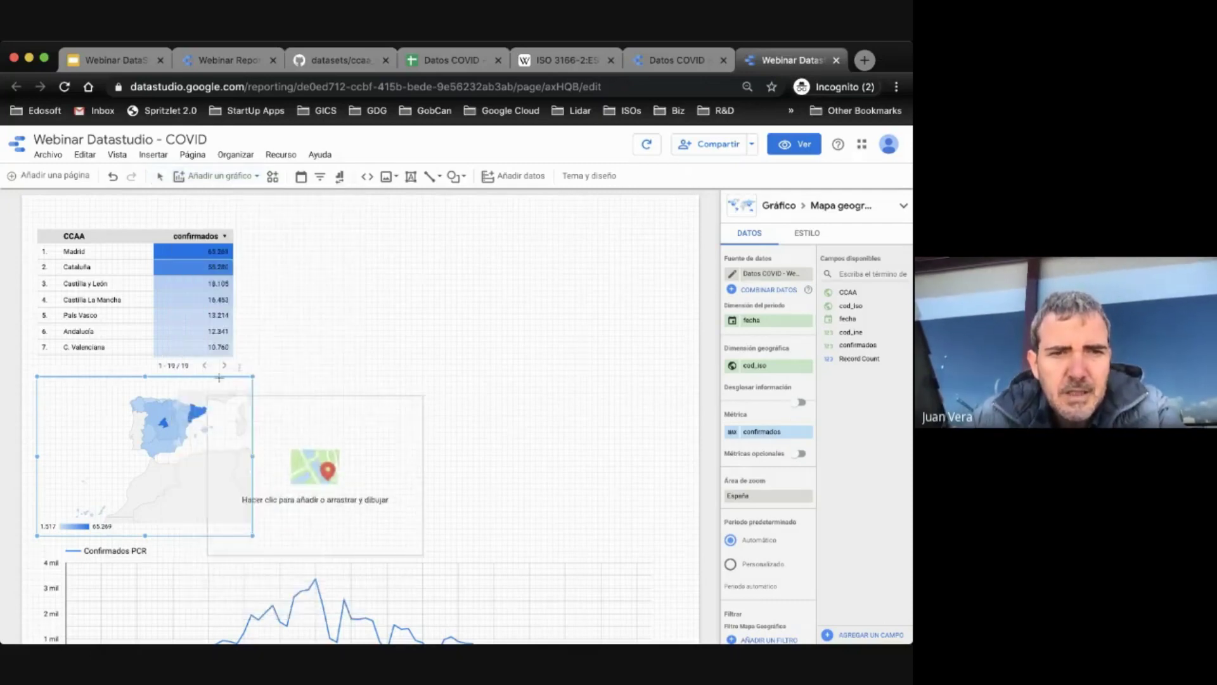
{"action": "left_click", "coordinate": [267, 227]}
{"action": "left_click_drag", "start_coordinate": [481, 388], "coordinate": [645, 528]}
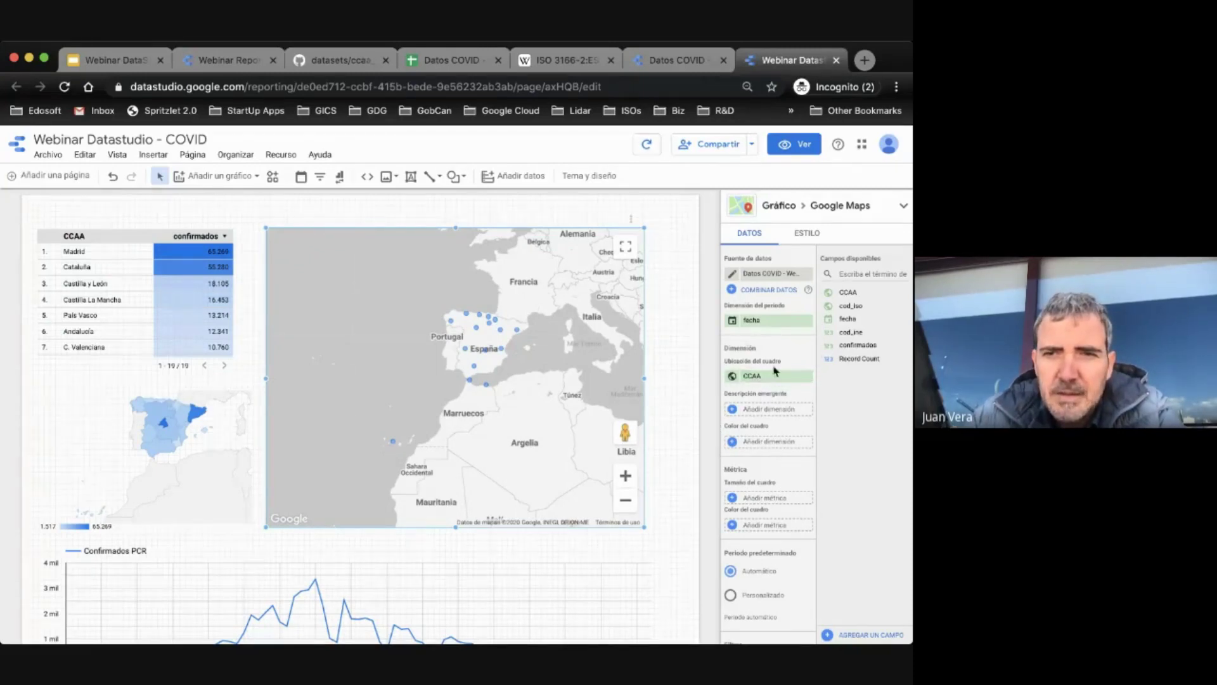
Step: Set the Google Maps chart's bubble location to cod_iso and its bubble size metric to confirmados
{"action": "left_click", "coordinate": [758, 378]}
{"action": "scroll", "coordinate": [742, 444], "scroll_direction": "down", "scroll_amount": 2}
{"action": "left_click", "coordinate": [738, 458]}
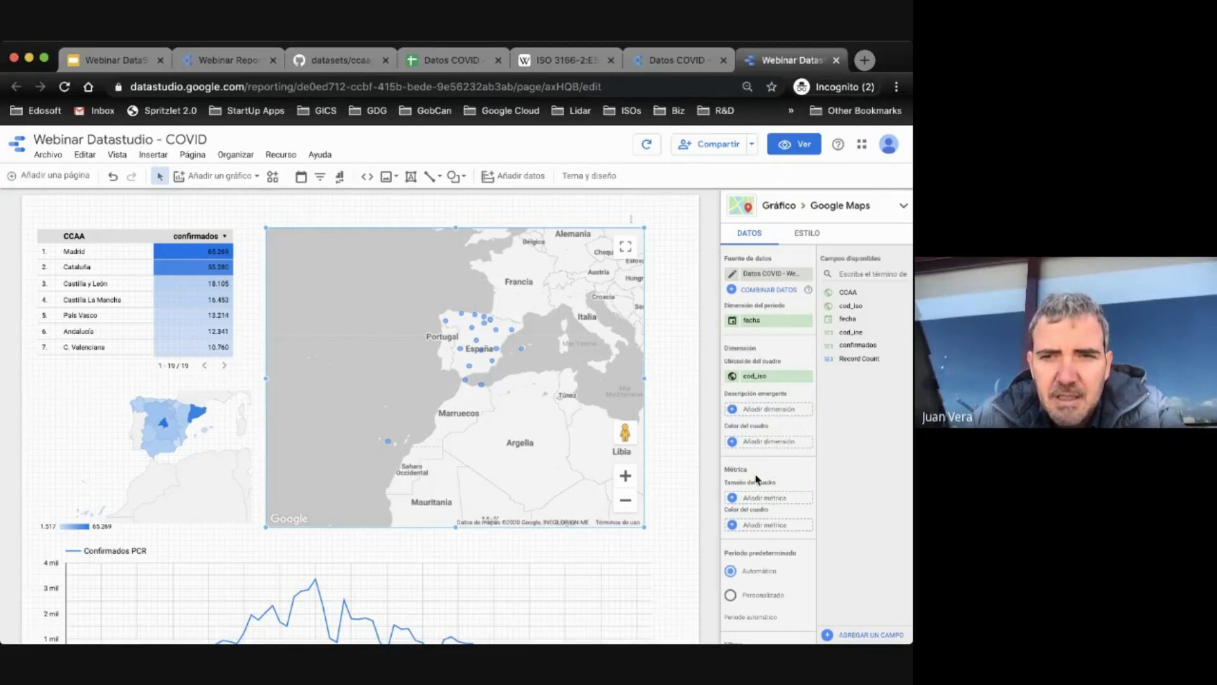
{"action": "scroll", "coordinate": [746, 468], "scroll_direction": "down", "scroll_amount": 2}
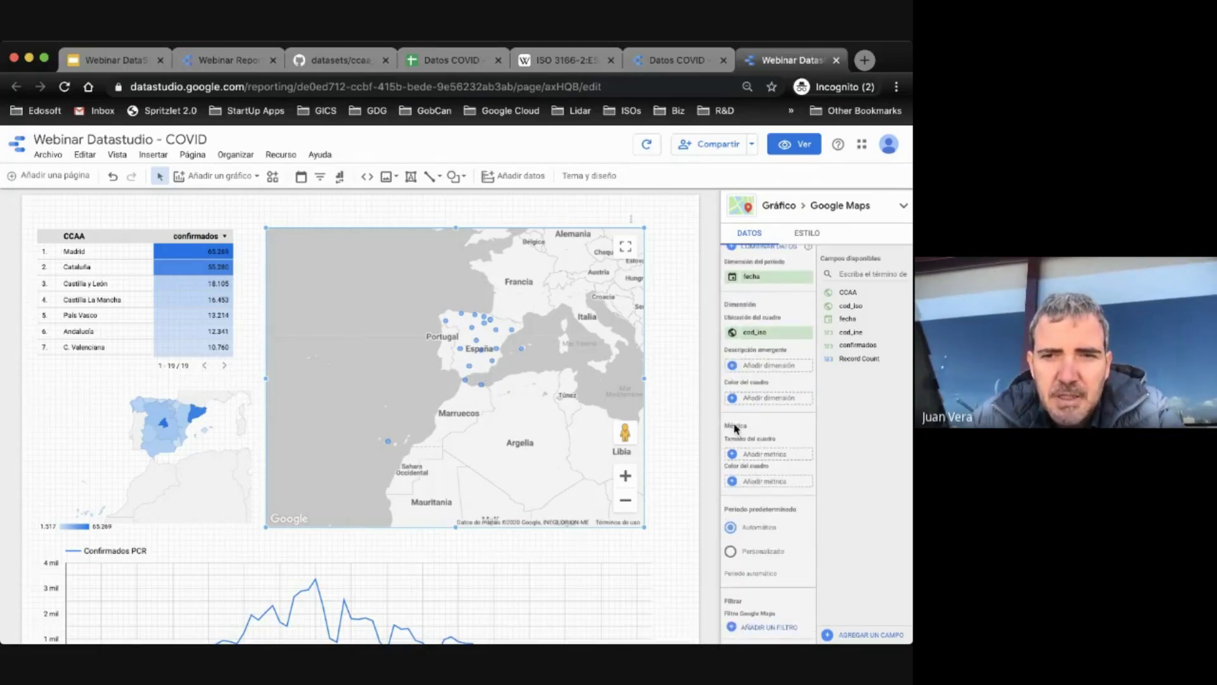
{"action": "left_click", "coordinate": [762, 455]}
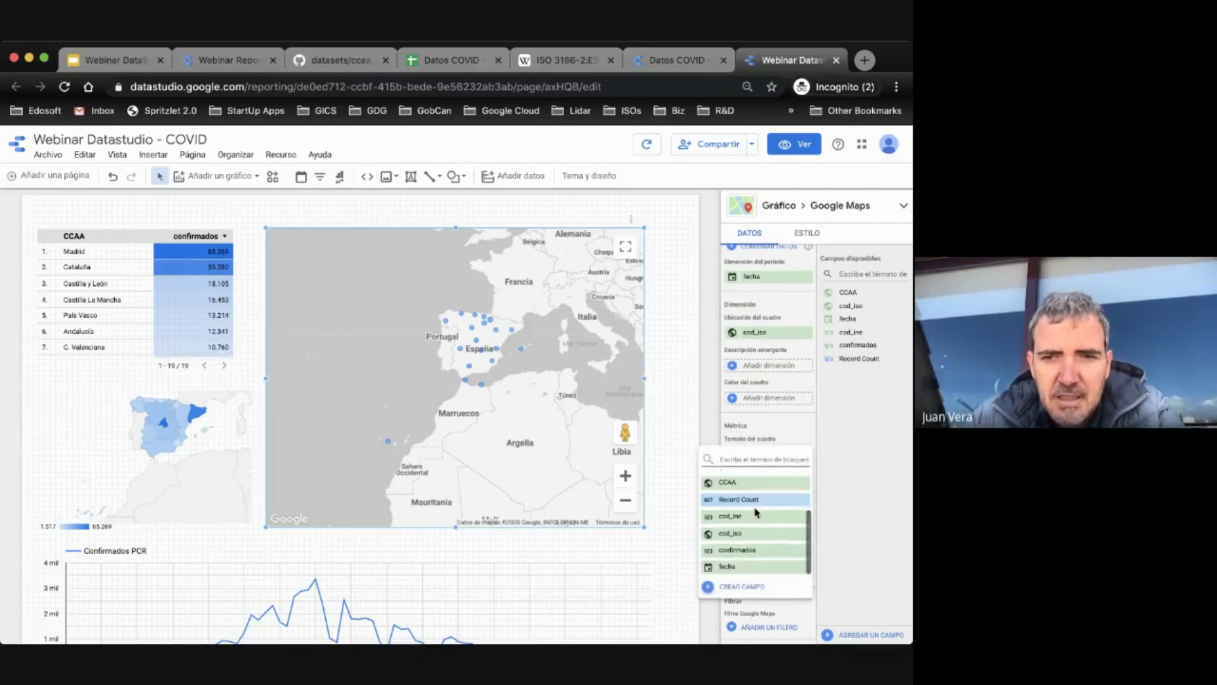
{"action": "left_click", "coordinate": [748, 550]}
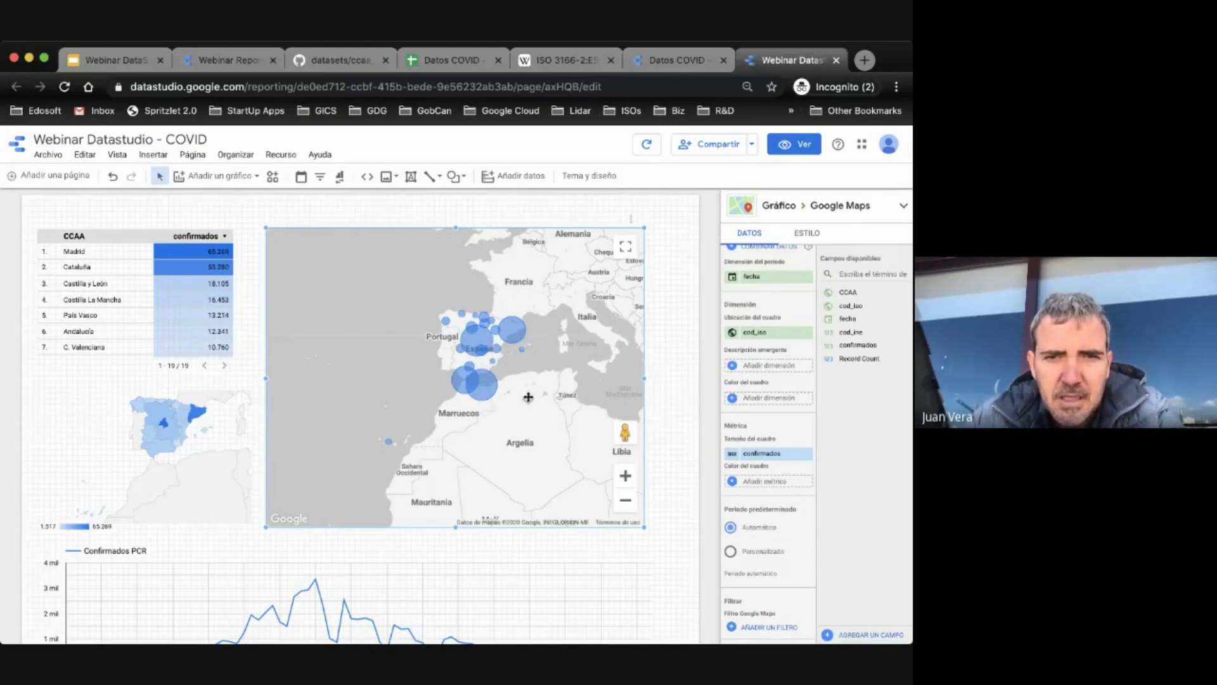
{"action": "scroll", "coordinate": [532, 396], "scroll_direction": "up", "scroll_amount": 1}
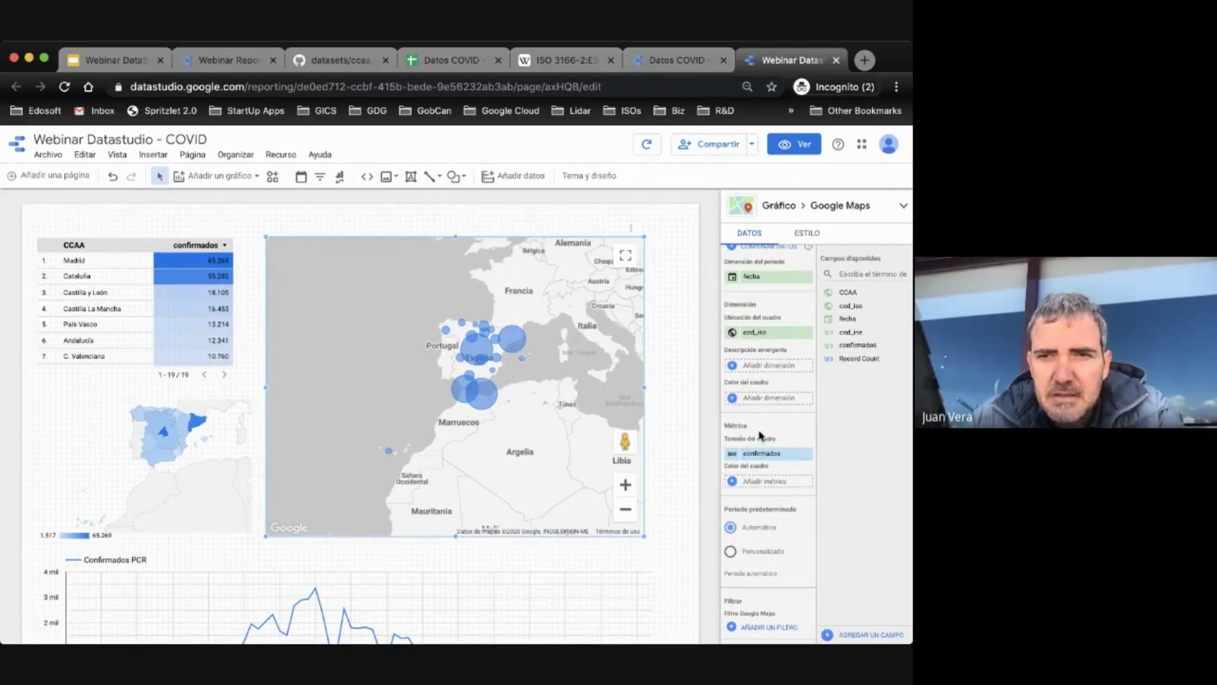
{"action": "scroll", "coordinate": [764, 432], "scroll_direction": "down", "scroll_amount": 1}
{"action": "scroll", "coordinate": [764, 432], "scroll_direction": "down", "scroll_amount": 3}
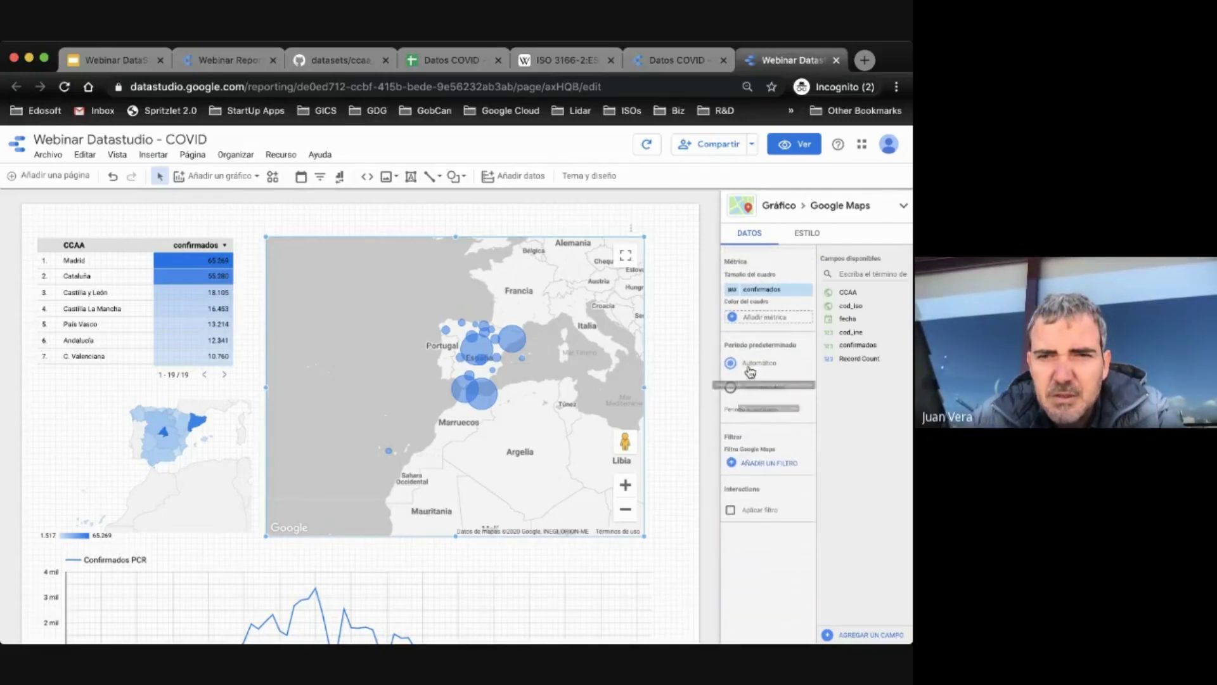
{"action": "scroll", "coordinate": [772, 359], "scroll_direction": "up", "scroll_amount": 1}
{"action": "left_click", "coordinate": [761, 330]}
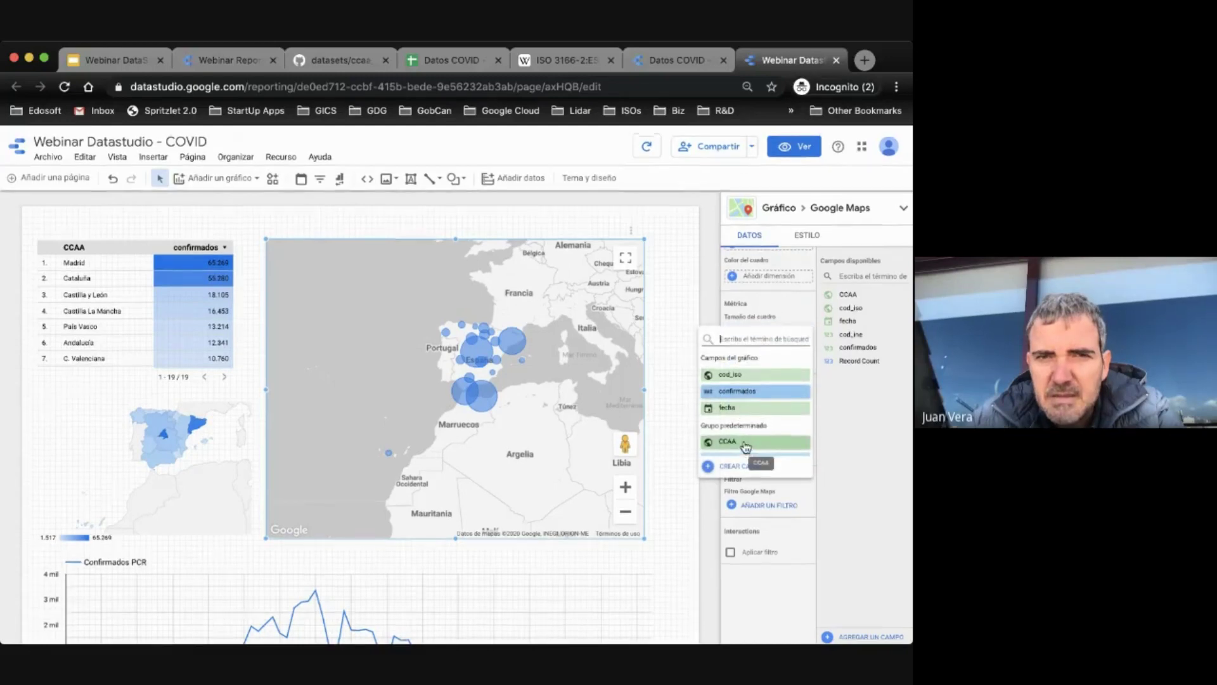
{"action": "left_click", "coordinate": [214, 66]}
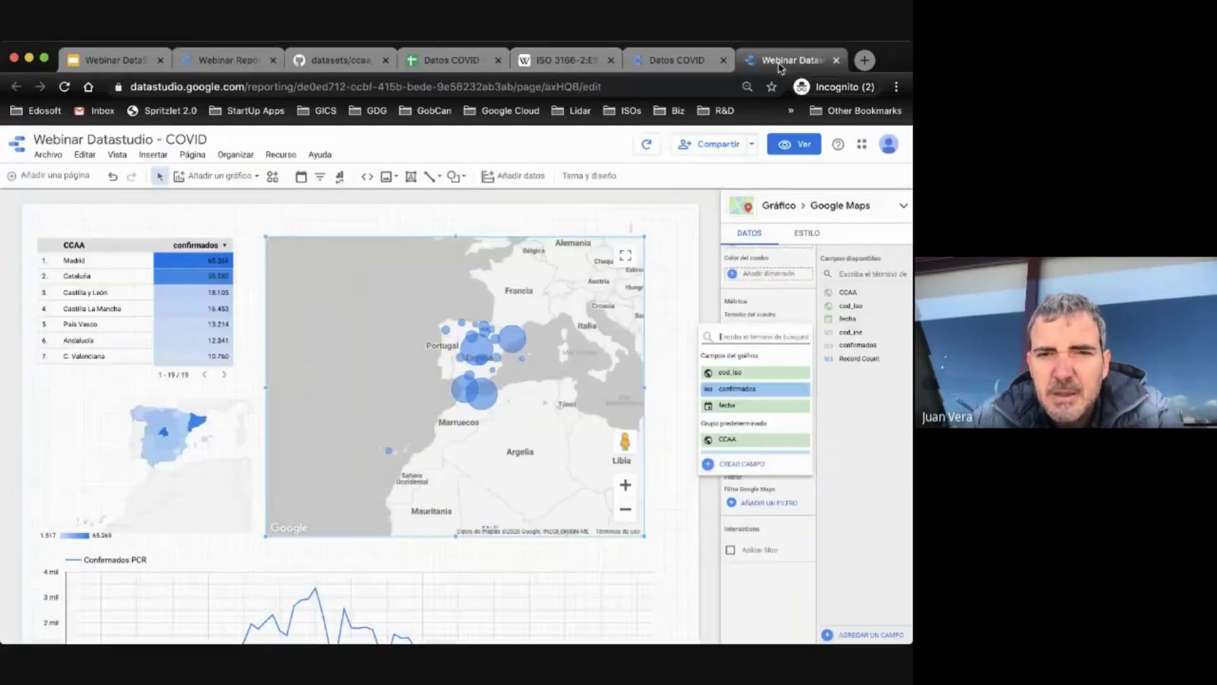
{"action": "left_click", "coordinate": [818, 62]}
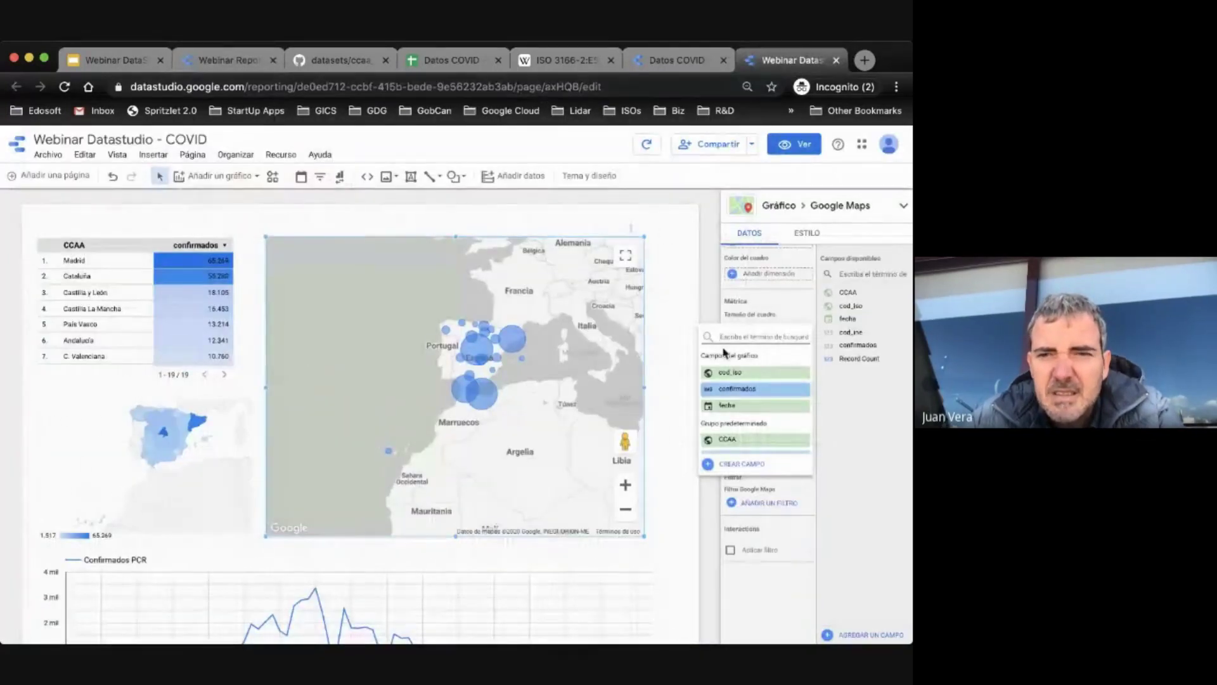
{"action": "left_click", "coordinate": [789, 311]}
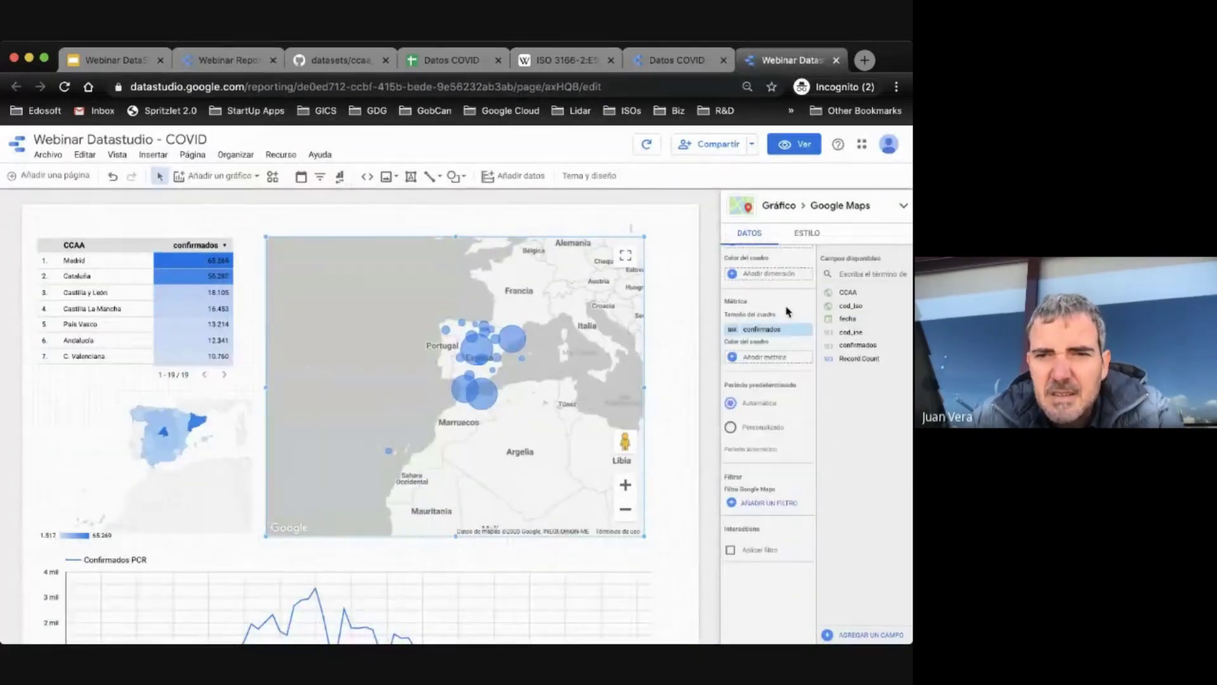
Step: Try the Total, Mín. and Máx. aggregations for the confirmados bubble-size metric of the Google Maps chart
{"action": "left_click", "coordinate": [732, 330]}
{"action": "left_click", "coordinate": [589, 392]}
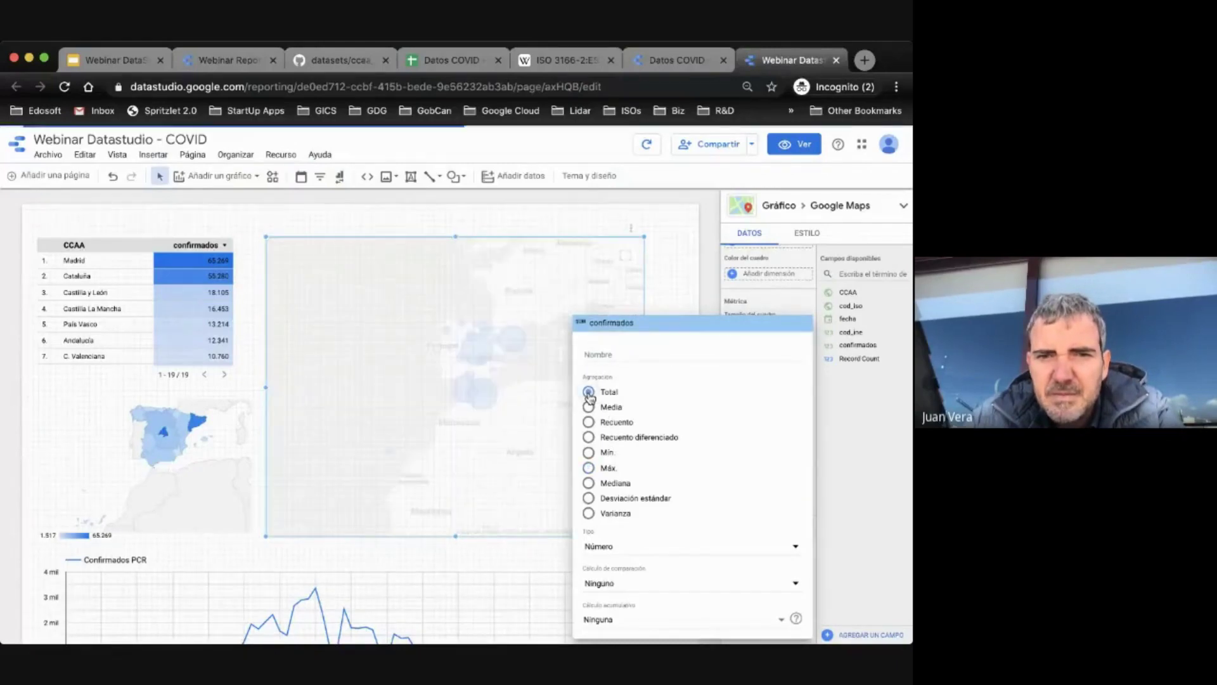
{"action": "left_click", "coordinate": [589, 468]}
{"action": "left_click", "coordinate": [589, 452]}
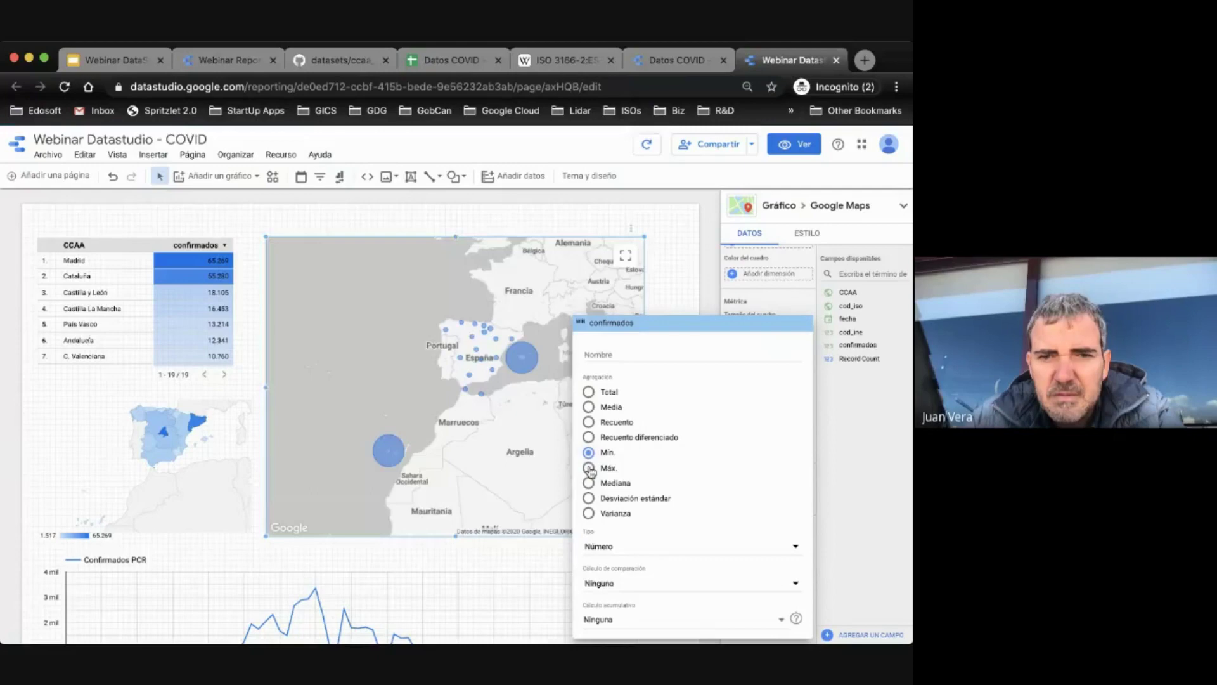
{"action": "left_click", "coordinate": [589, 468]}
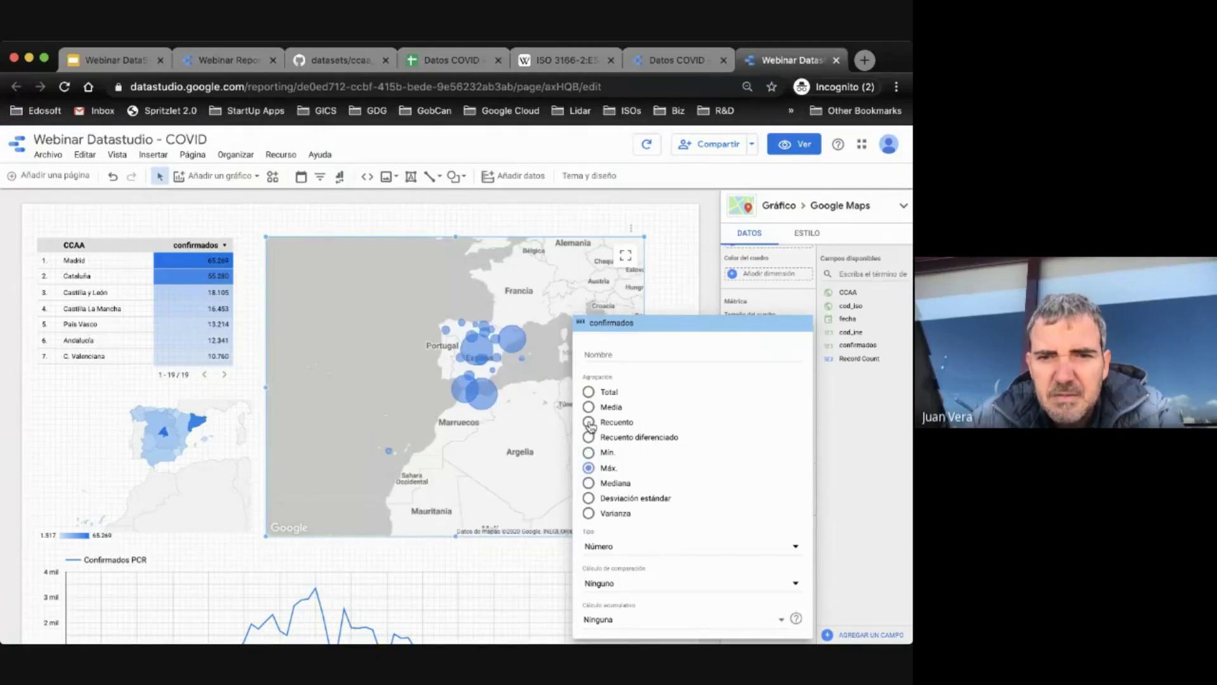
{"action": "left_click", "coordinate": [589, 395]}
{"action": "left_click", "coordinate": [589, 468]}
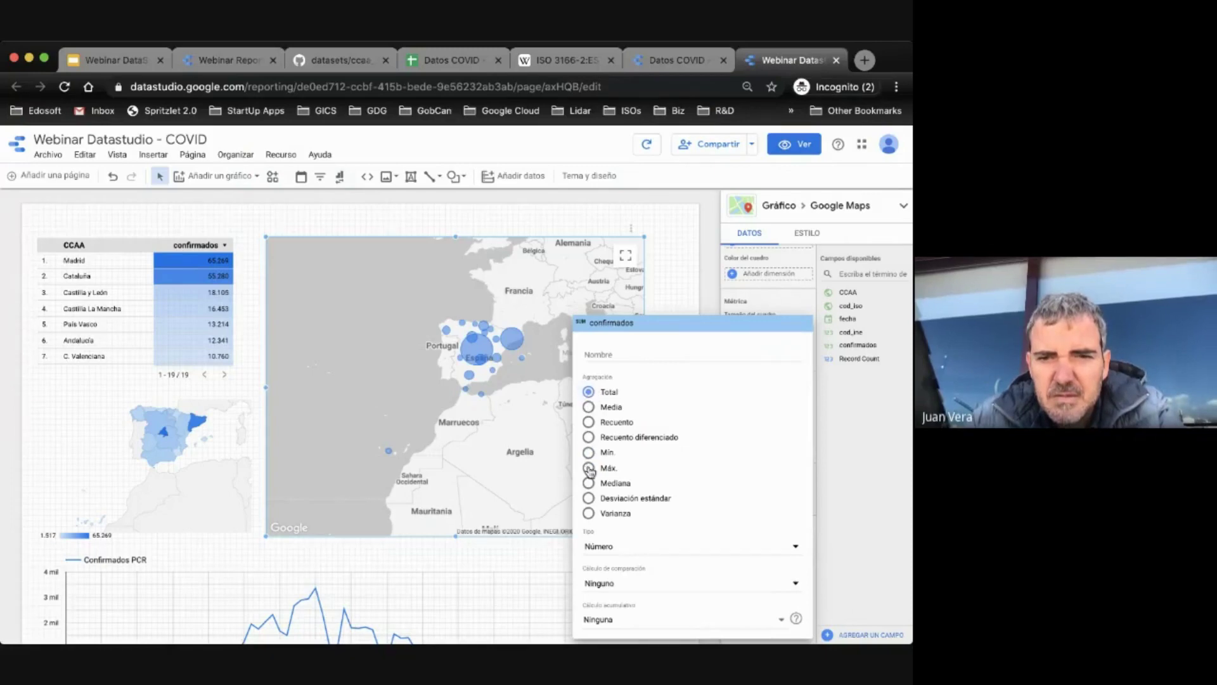
{"action": "left_click", "coordinate": [678, 285]}
Step: Set the aggregation of the map's confirmados bubble-size metric to Total
{"action": "left_click", "coordinate": [734, 330]}
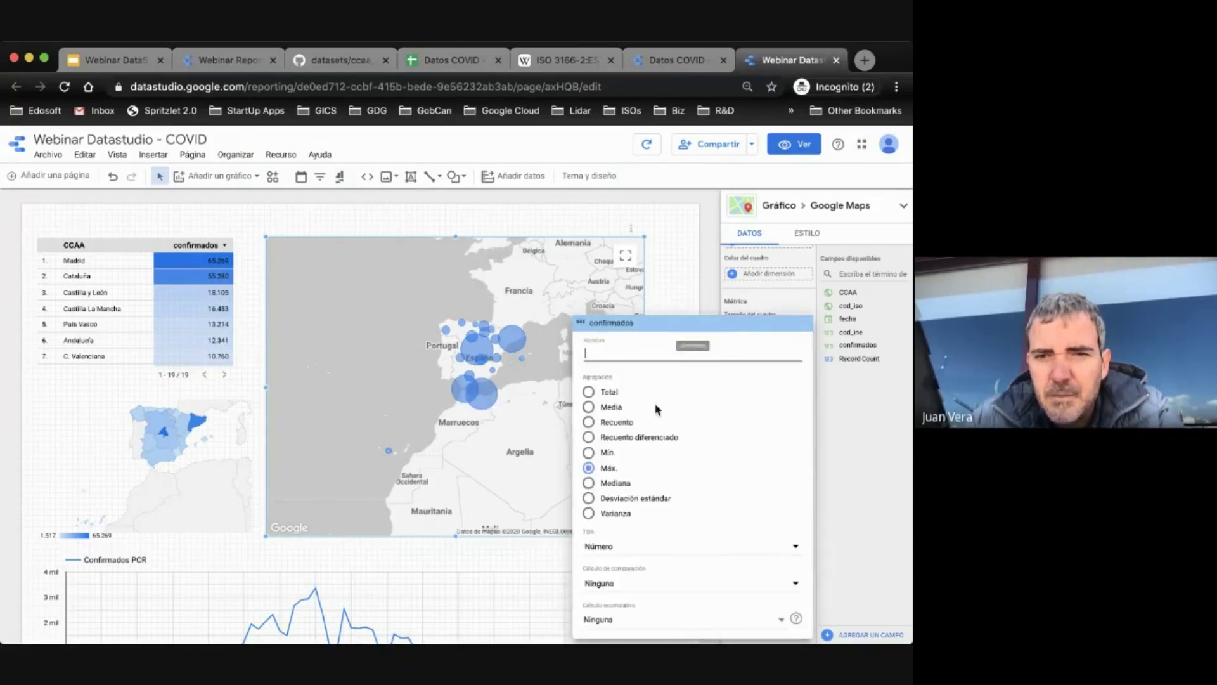
{"action": "left_click", "coordinate": [589, 393]}
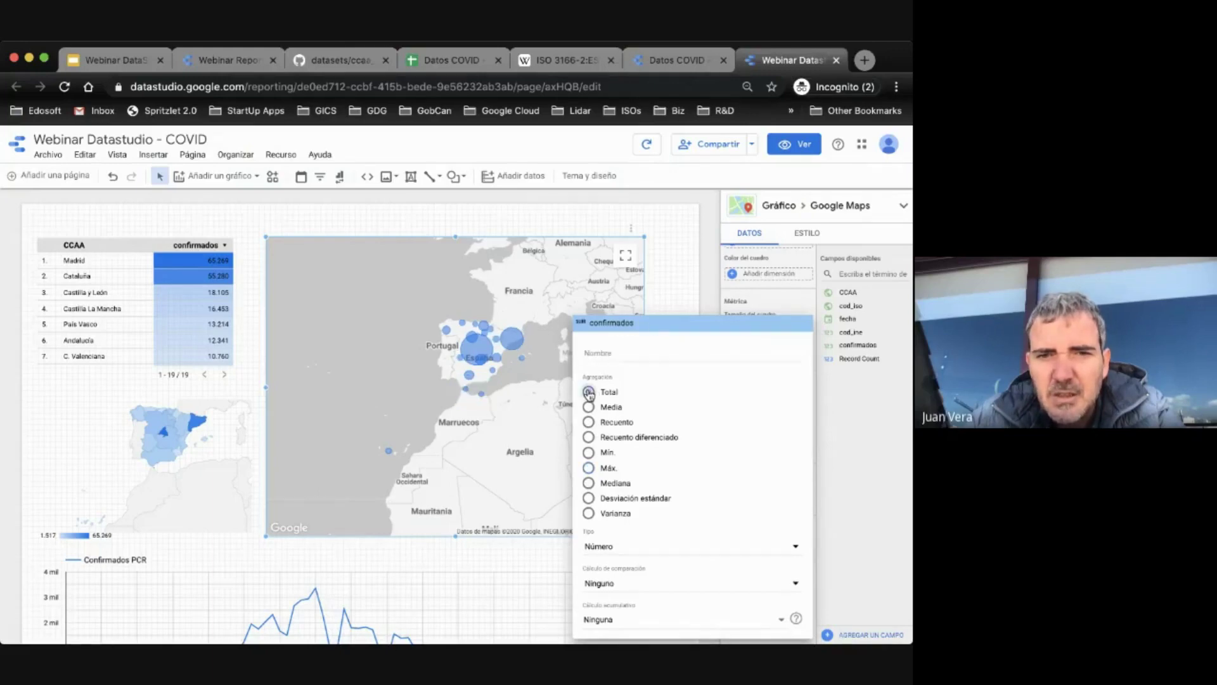
{"action": "left_click", "coordinate": [683, 277]}
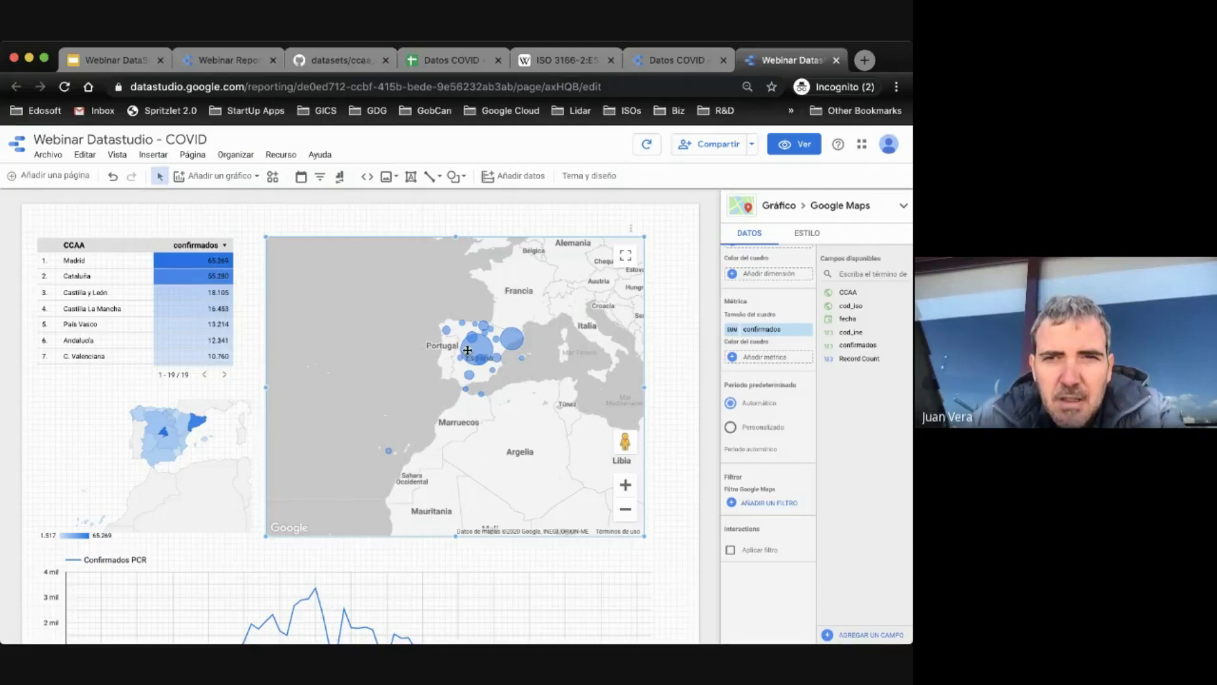
Step: Open the report in view mode and inspect the tooltip of the bubble over central Spain
{"action": "left_click", "coordinate": [793, 145]}
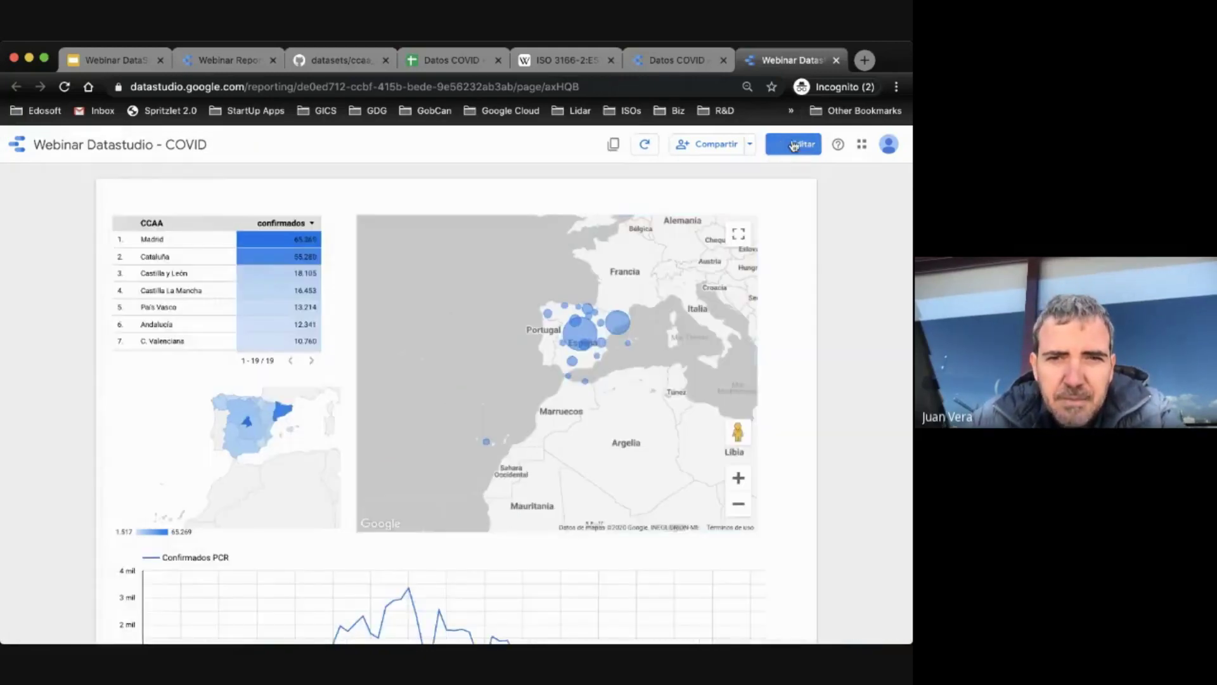
{"action": "mouse_move", "coordinate": [579, 346]}
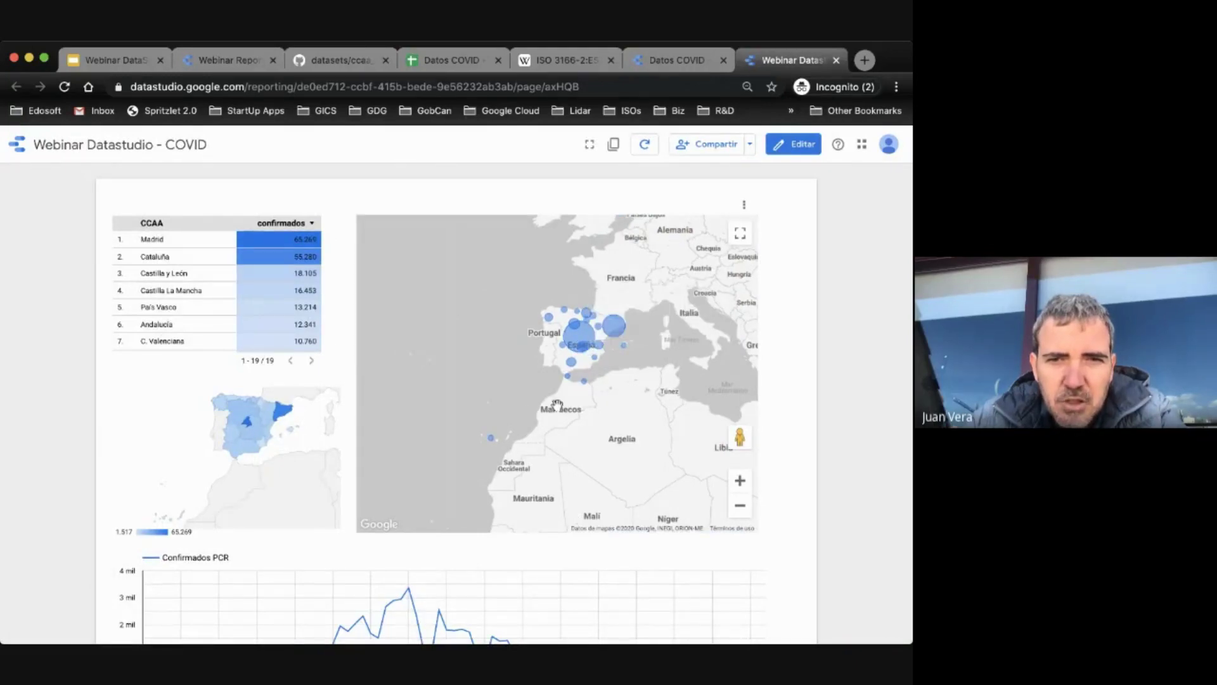
{"action": "mouse_move", "coordinate": [584, 385]}
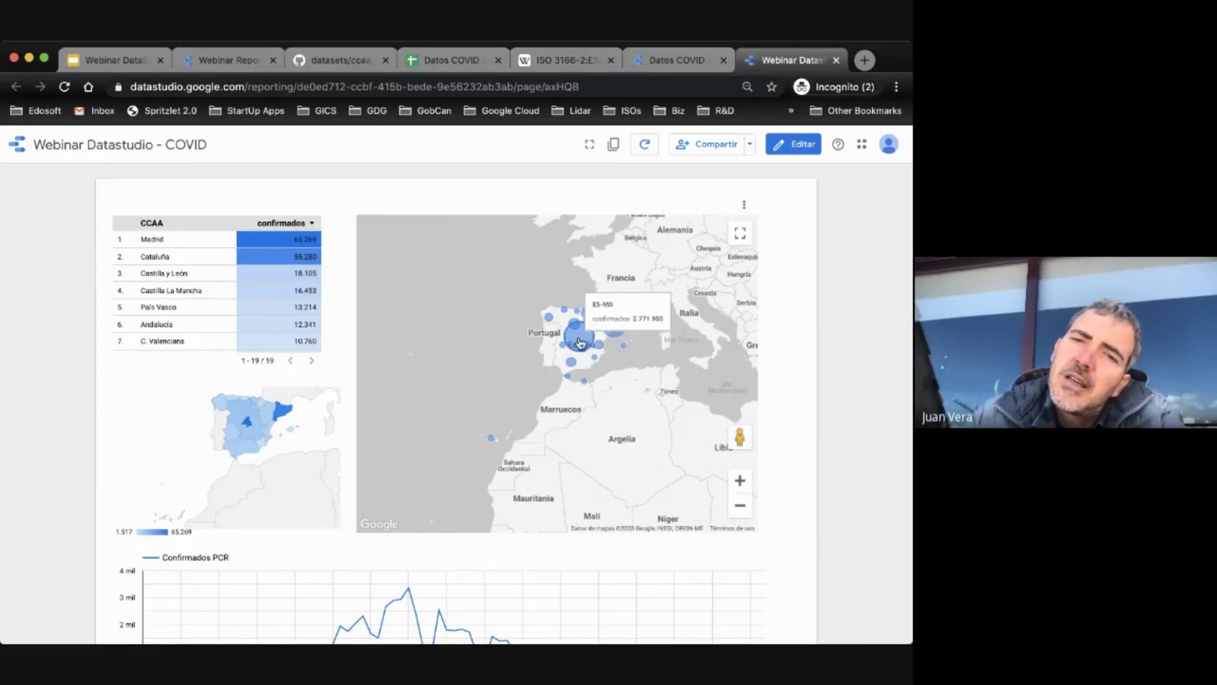
Step: Return to editing the report and assign CCAA as the Google Maps chart's tooltip dimension (Descripción emergente)
{"action": "left_click", "coordinate": [802, 145]}
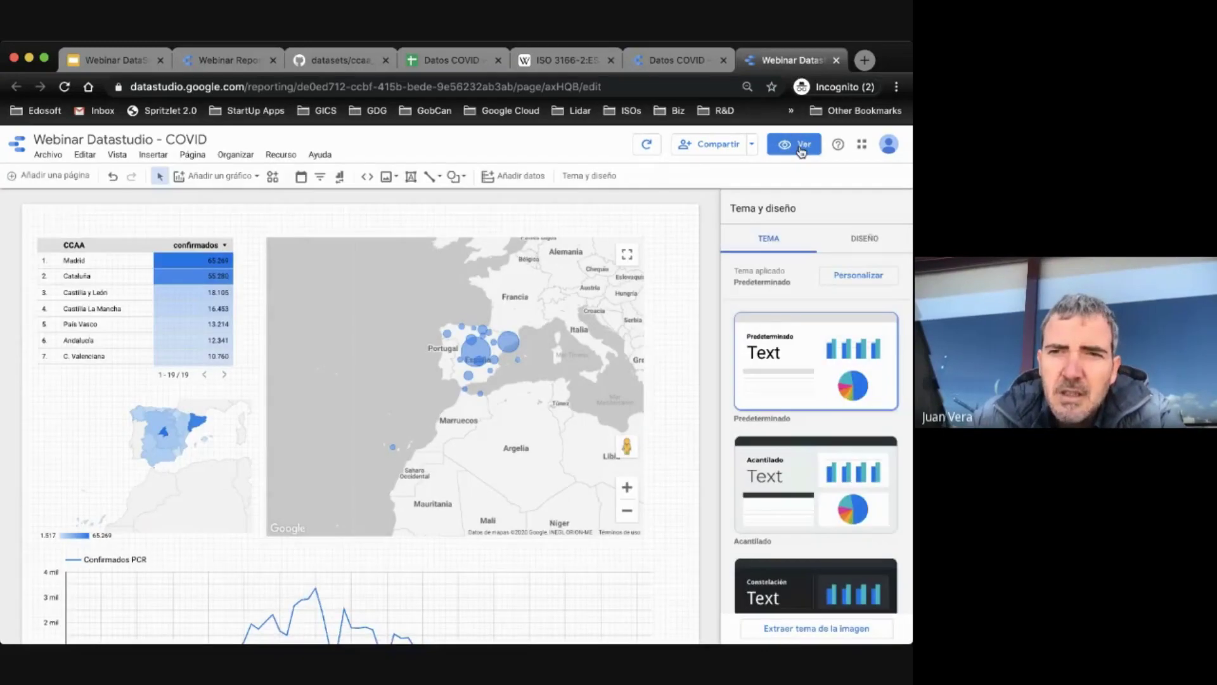
{"action": "left_click", "coordinate": [534, 286]}
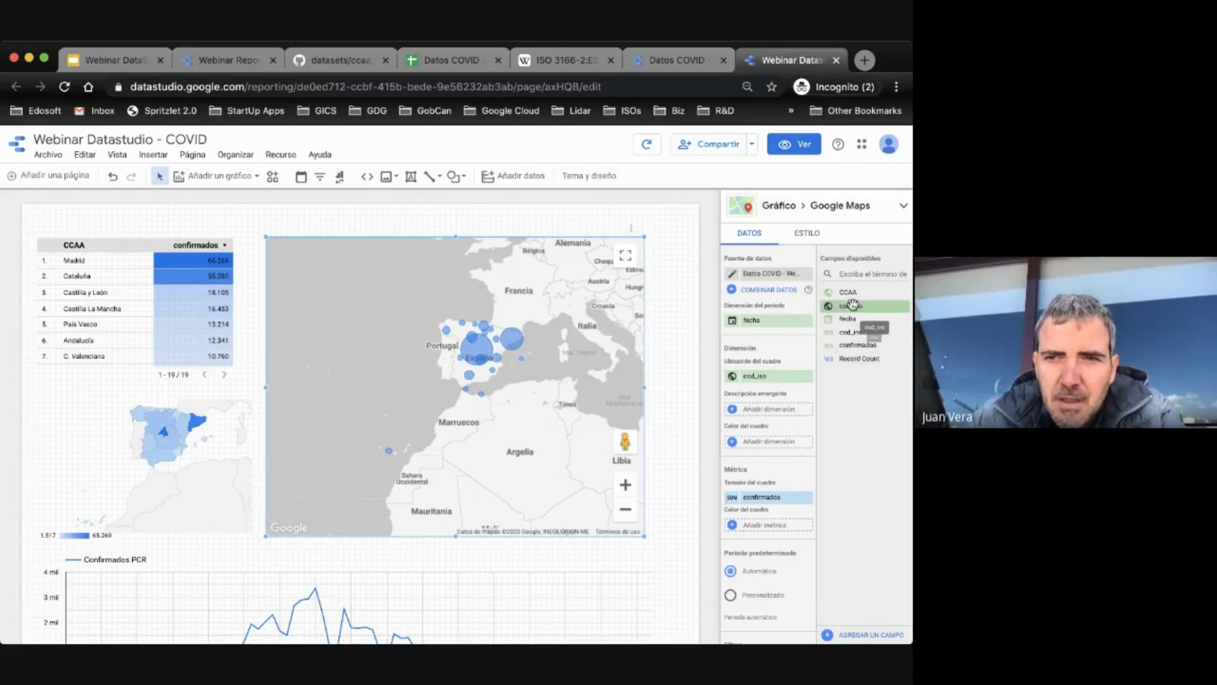
{"action": "left_click_drag", "start_coordinate": [849, 293], "coordinate": [764, 414]}
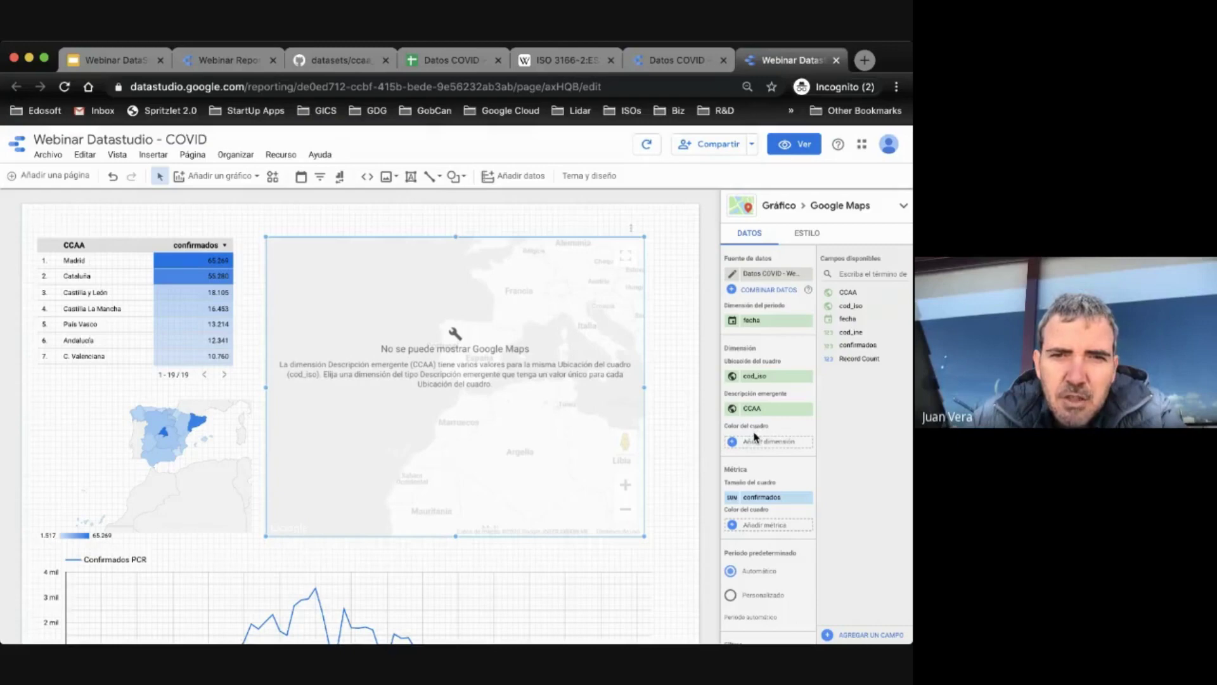
Step: Check how the Google Maps chart renders with the CCAA tooltip in both edit and view modes
{"action": "left_click", "coordinate": [693, 388]}
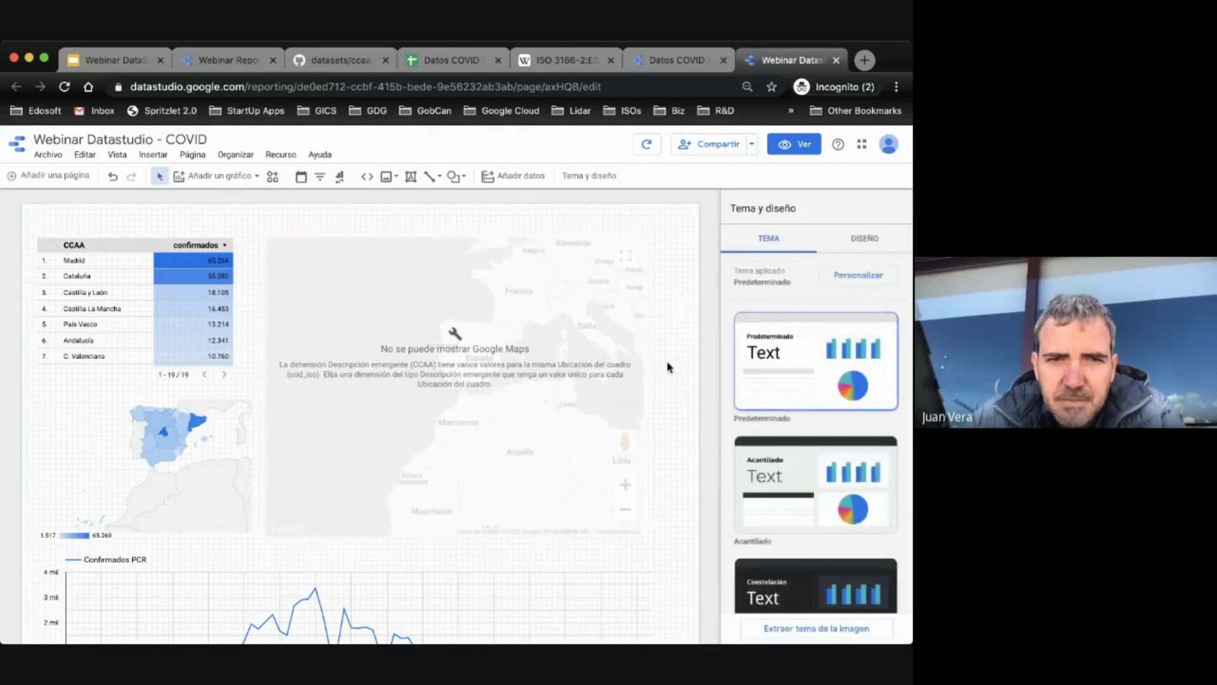
{"action": "left_click", "coordinate": [514, 375]}
{"action": "left_click", "coordinate": [682, 345]}
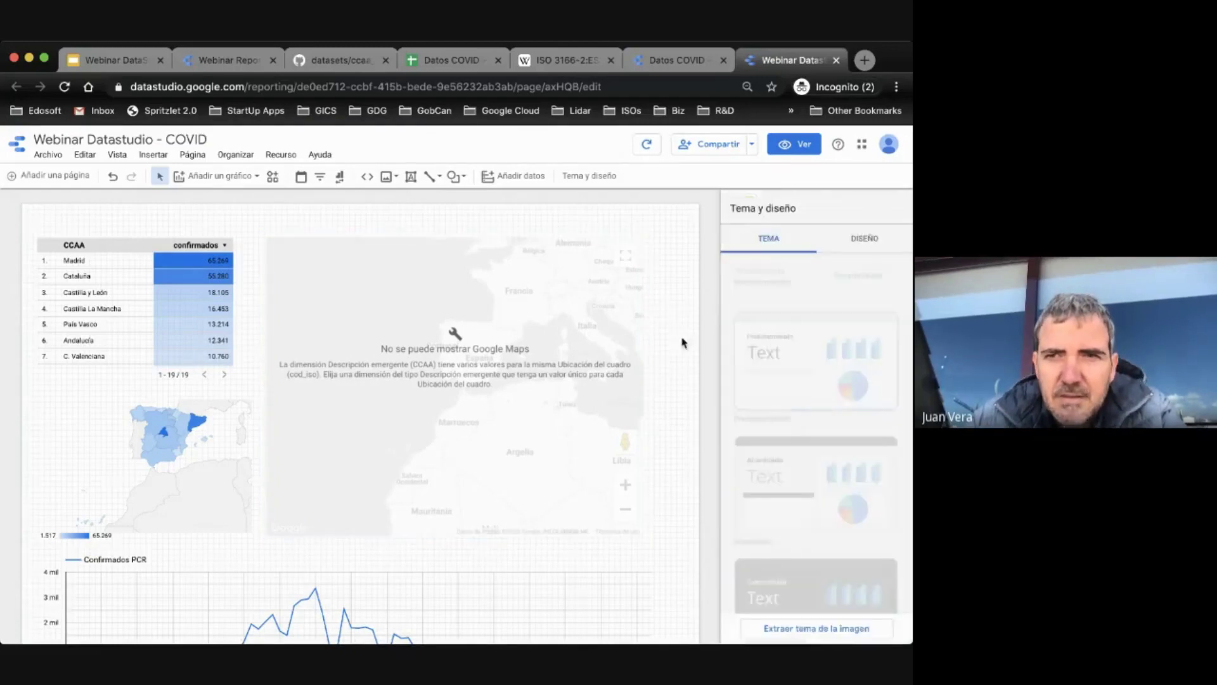
{"action": "left_click", "coordinate": [569, 349]}
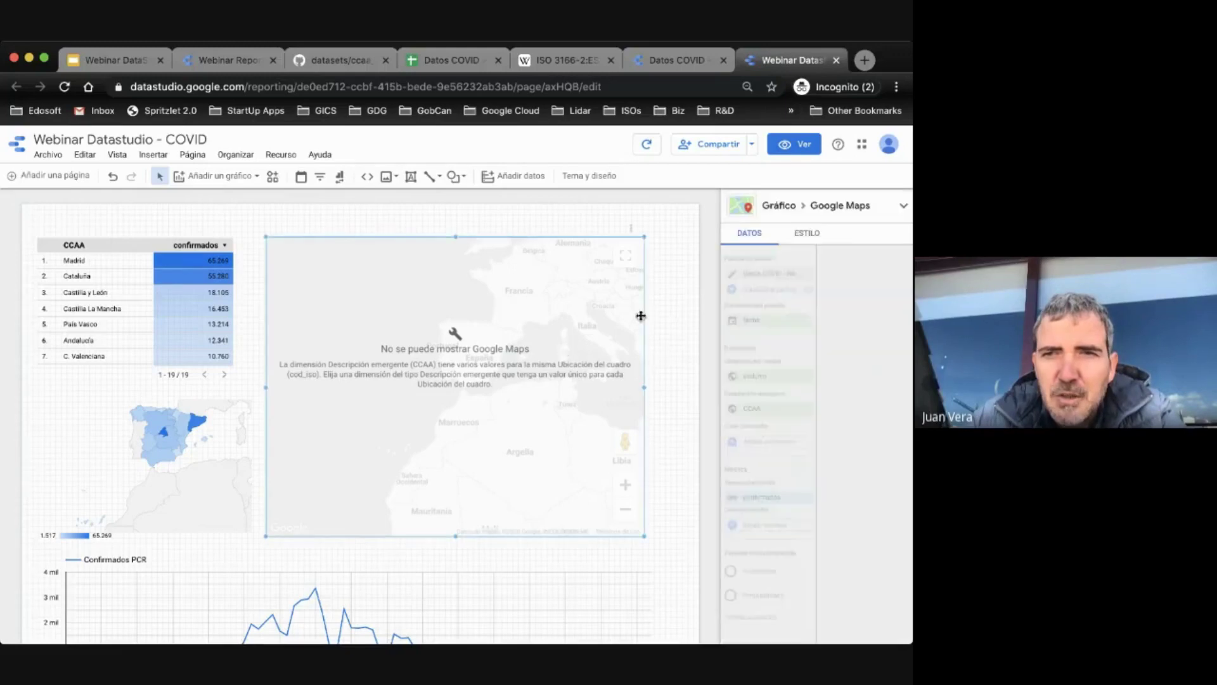
{"action": "left_click", "coordinate": [794, 143]}
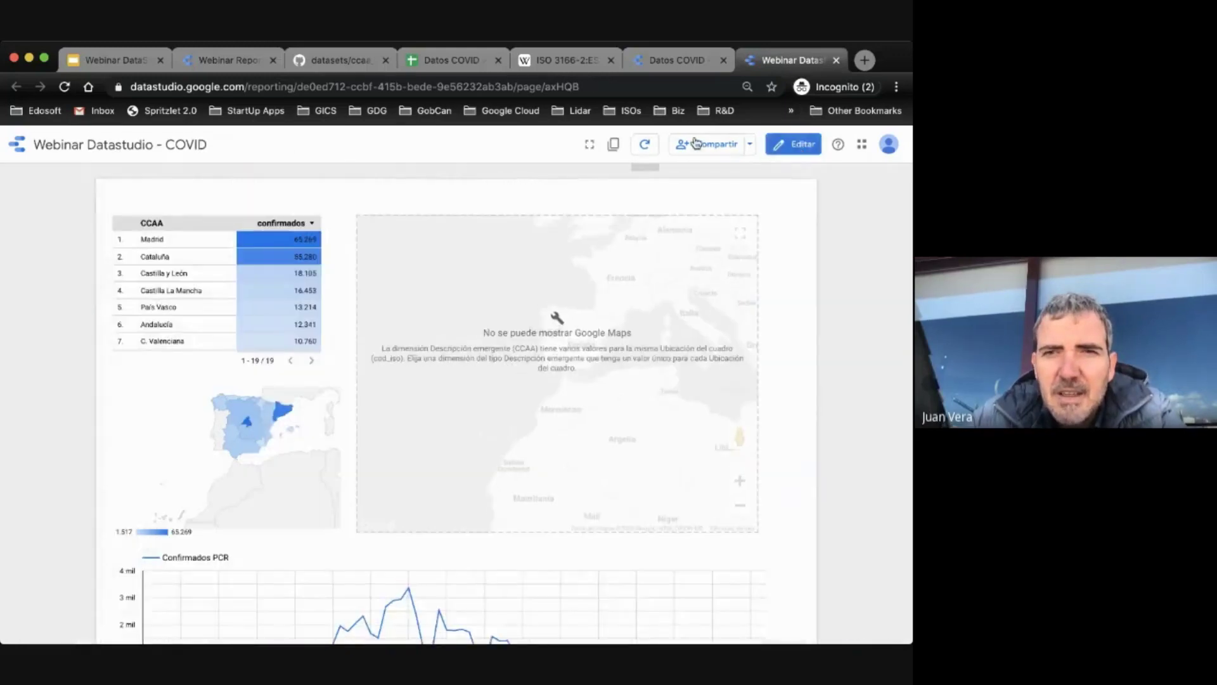
{"action": "left_click", "coordinate": [793, 144]}
Step: Delete the Google Maps chart from the report page and refresh the report data
{"action": "left_click", "coordinate": [628, 371]}
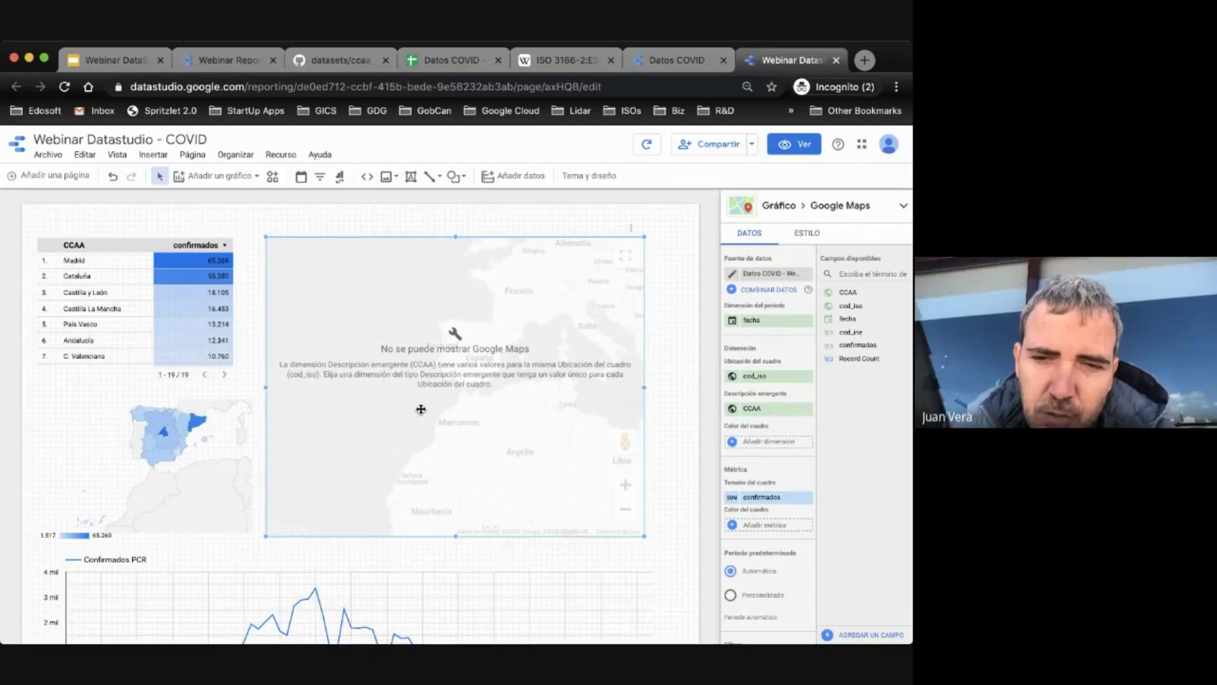
{"action": "scroll", "coordinate": [767, 507], "scroll_direction": "down", "scroll_amount": 5}
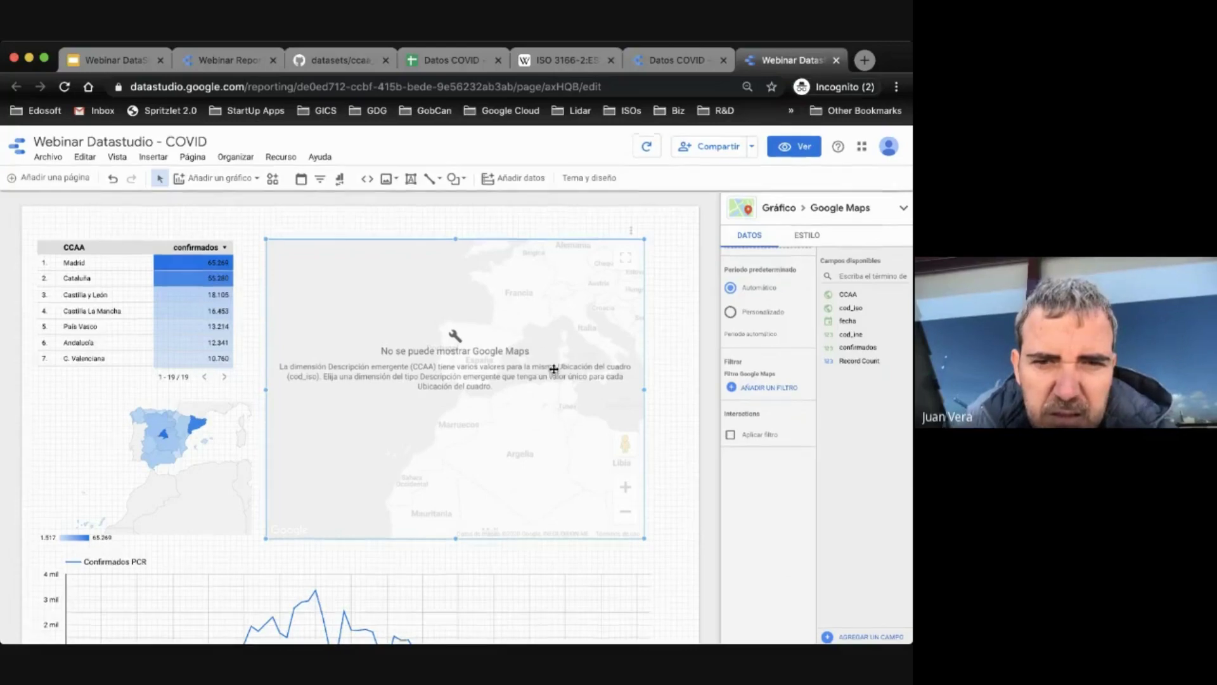
{"action": "scroll", "coordinate": [749, 348], "scroll_direction": "up", "scroll_amount": 5}
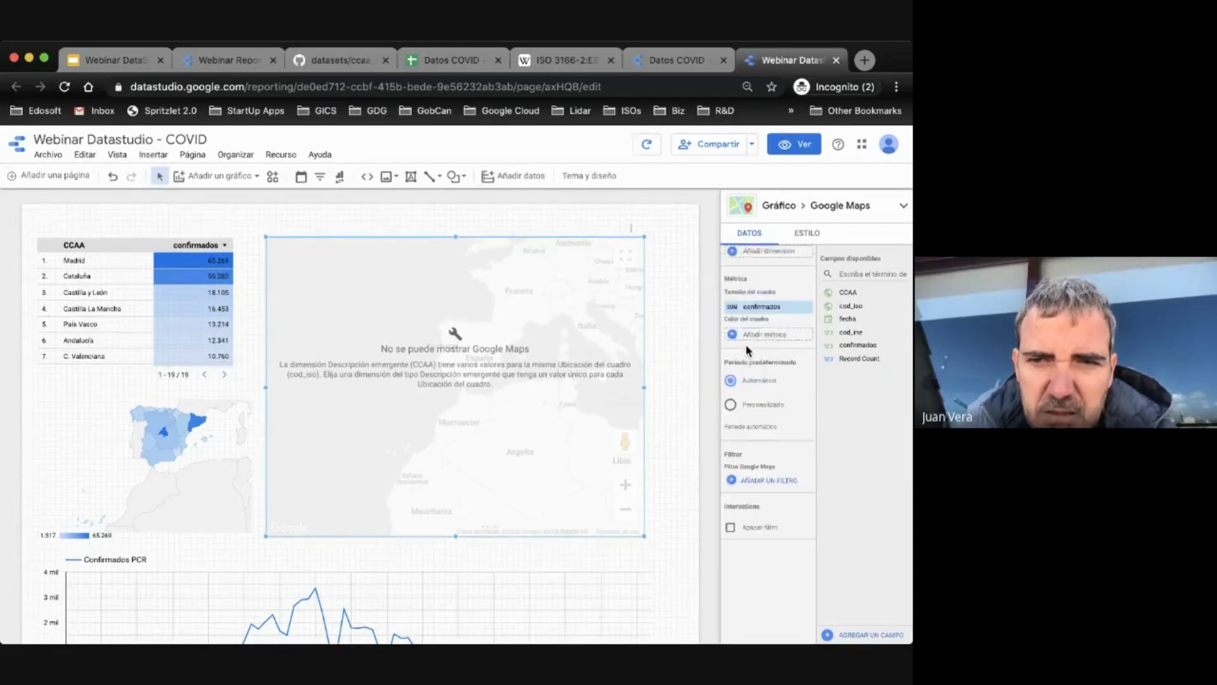
{"action": "key", "text": "Delete"}
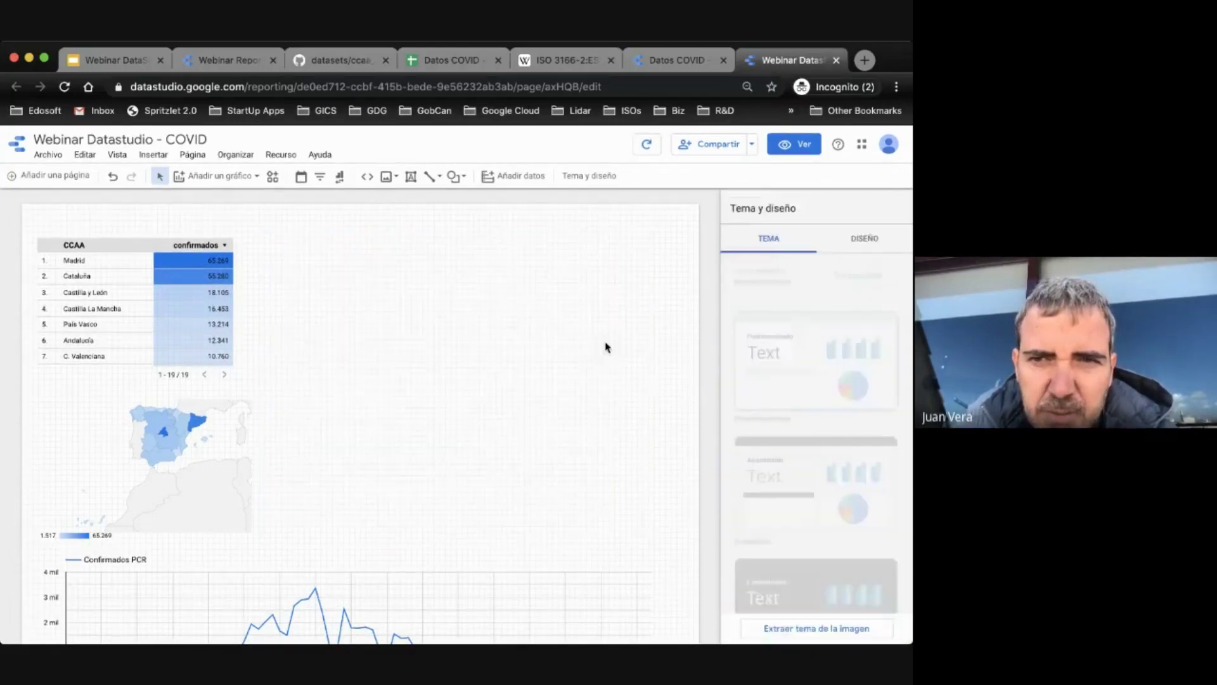
{"action": "left_click", "coordinate": [646, 144]}
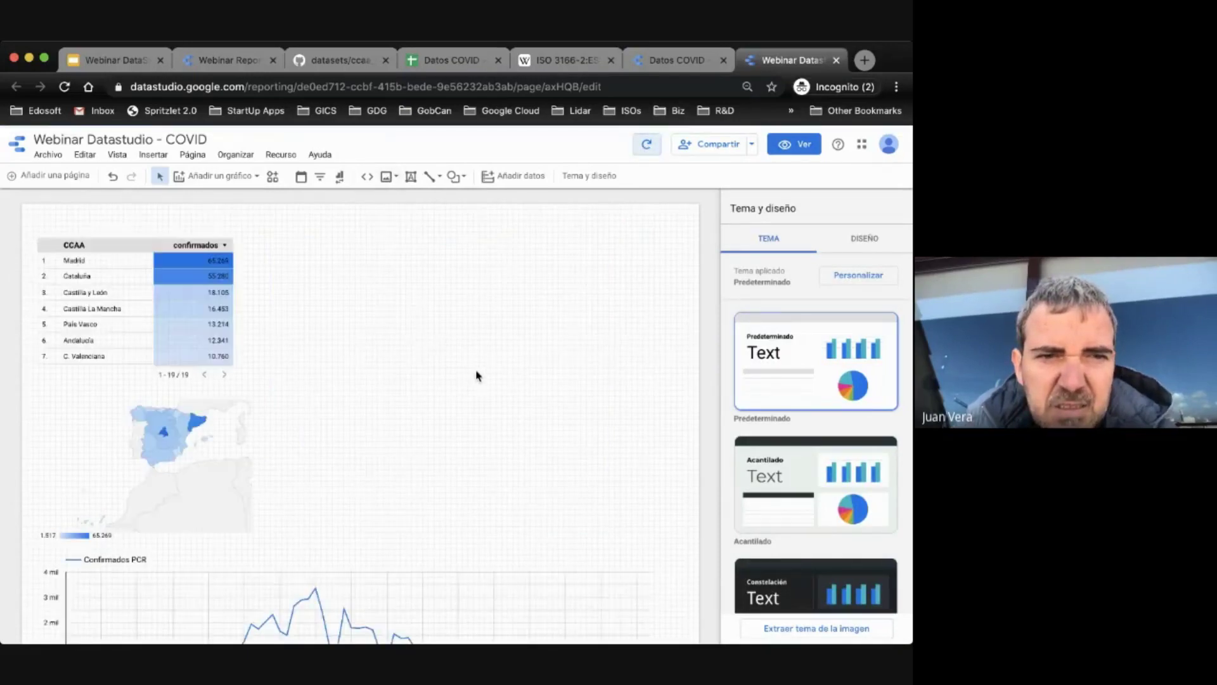
Step: Insert a new Google Maps chart beside the CCAA table and enlarge it to fill the empty area above the line chart
{"action": "left_click", "coordinate": [217, 176]}
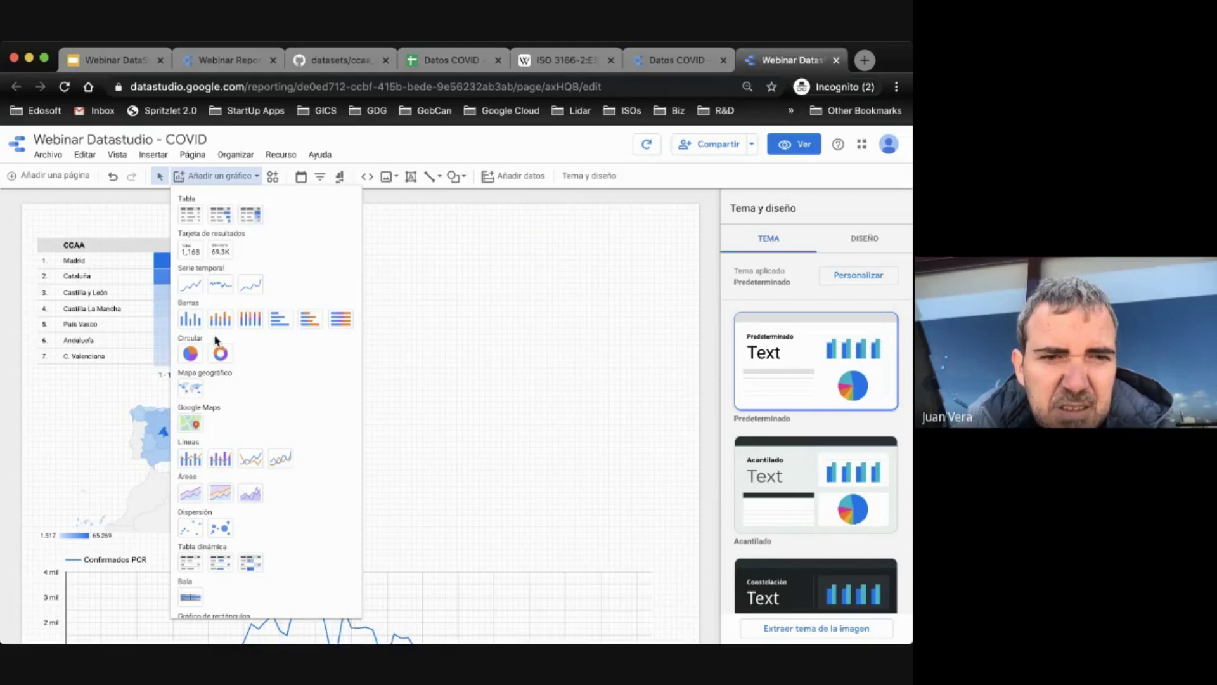
{"action": "left_click", "coordinate": [190, 424]}
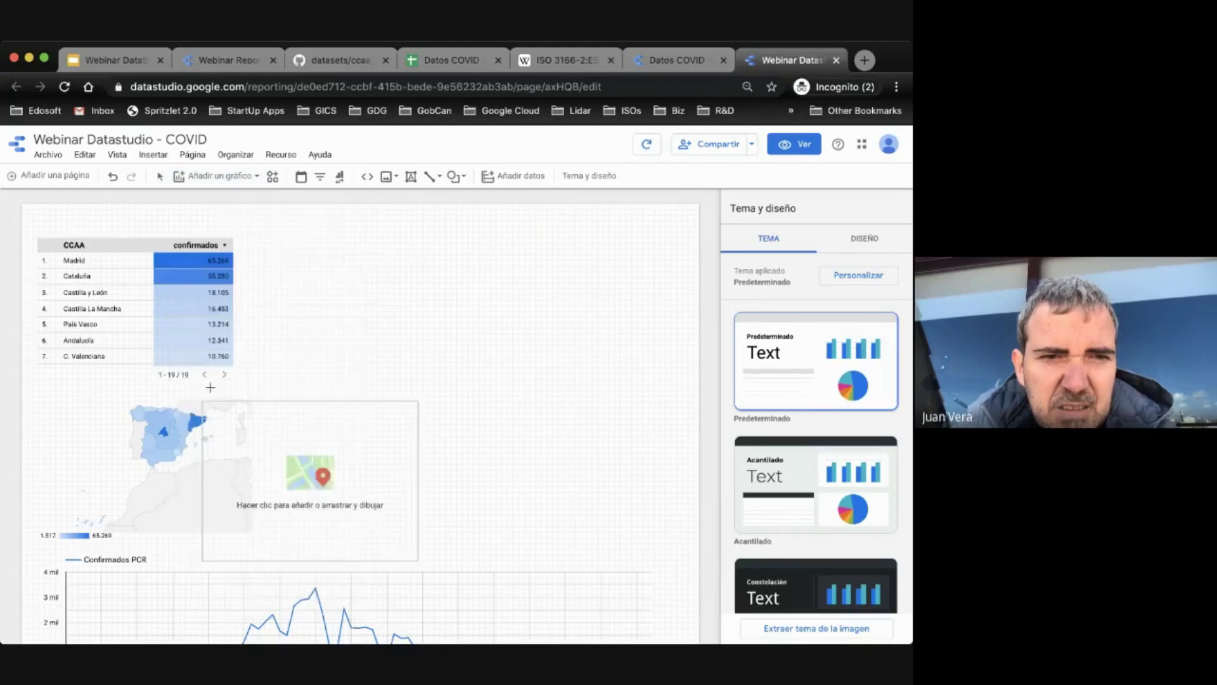
{"action": "left_click", "coordinate": [265, 236]}
{"action": "left_click_drag", "start_coordinate": [531, 473], "coordinate": [629, 531]}
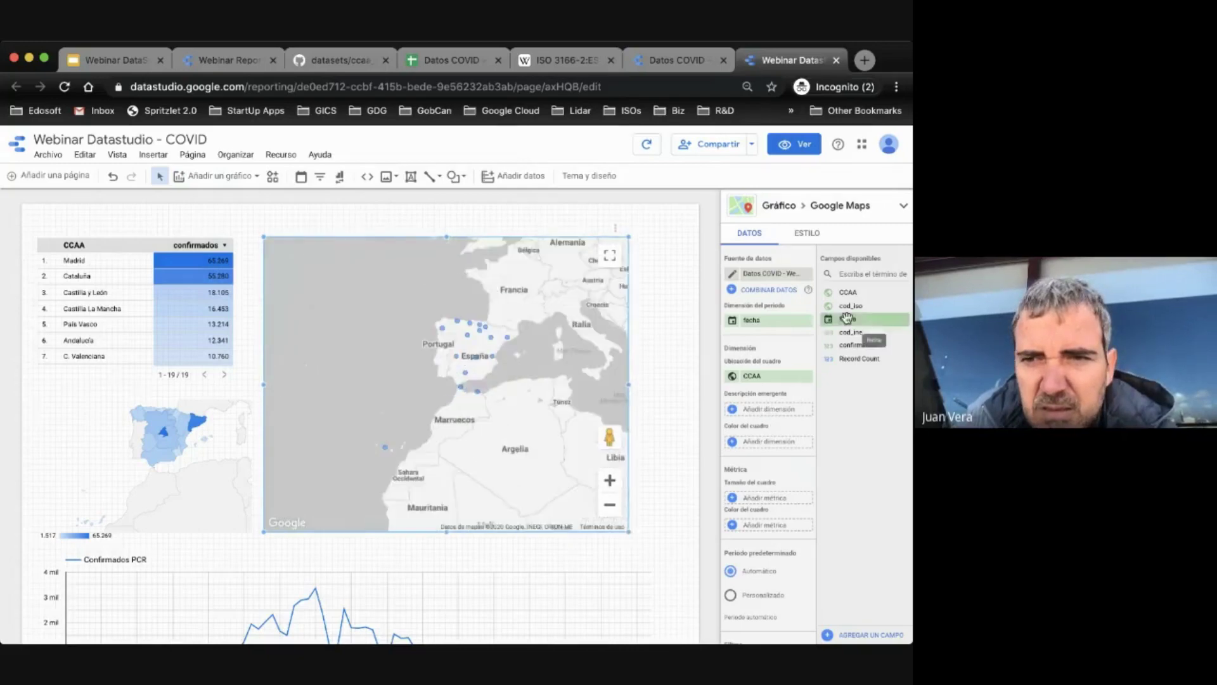
Step: Set the new map's bubble location to cod_iso and its bubble size to confirmados with Total aggregation
{"action": "left_click_drag", "start_coordinate": [851, 306], "coordinate": [782, 374]}
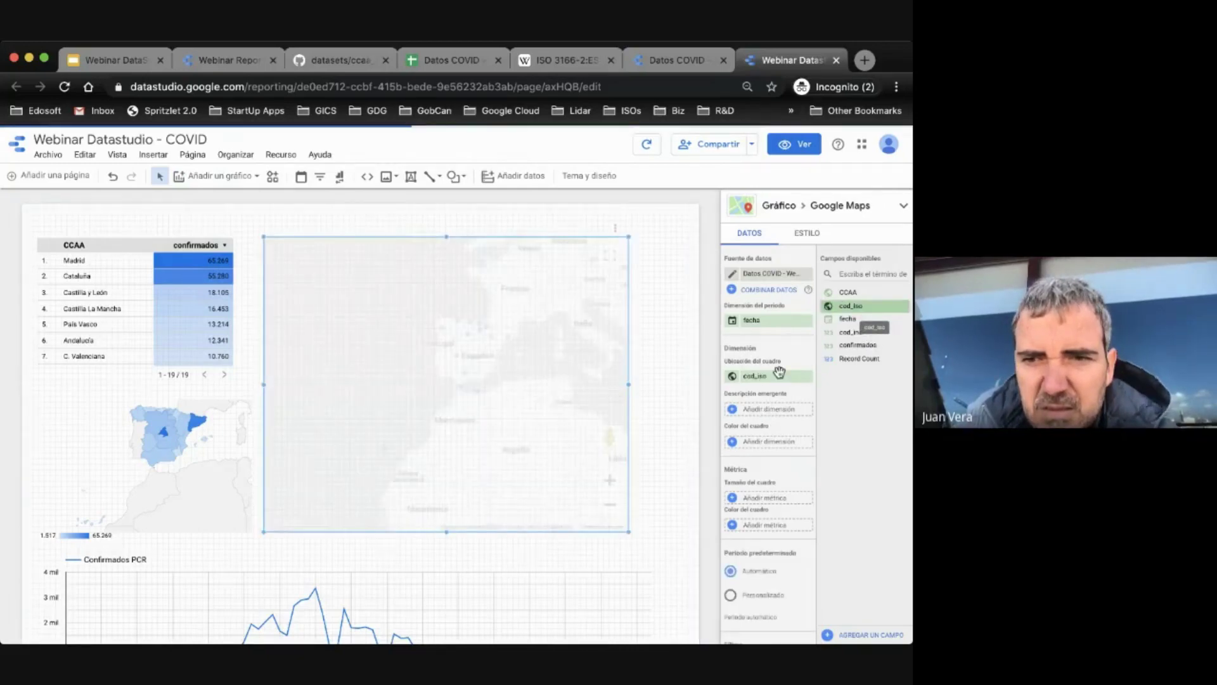
{"action": "left_click_drag", "start_coordinate": [848, 347], "coordinate": [761, 504]}
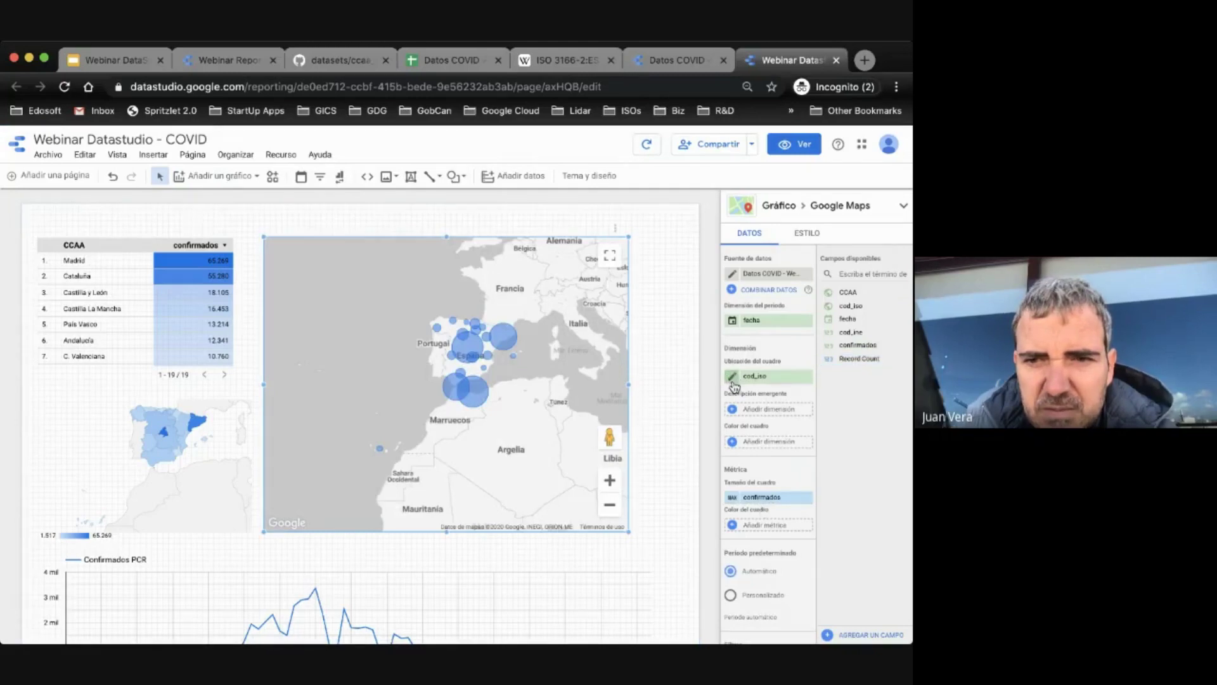
{"action": "left_click", "coordinate": [732, 498]}
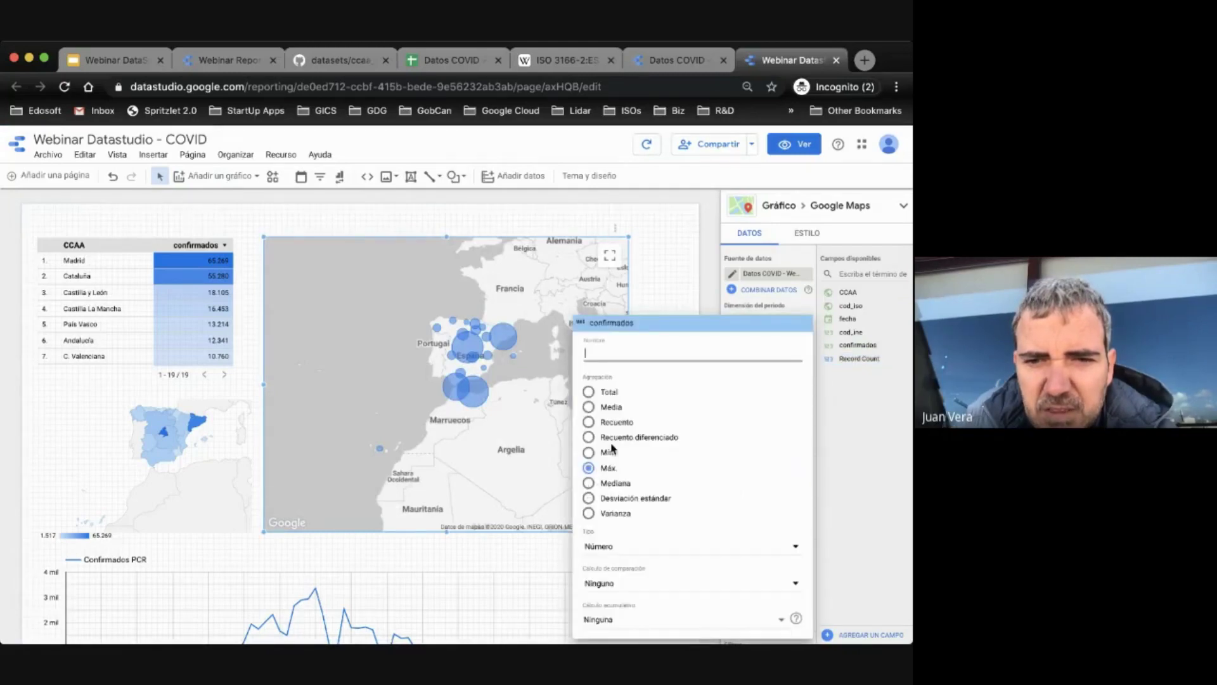
{"action": "left_click", "coordinate": [588, 392]}
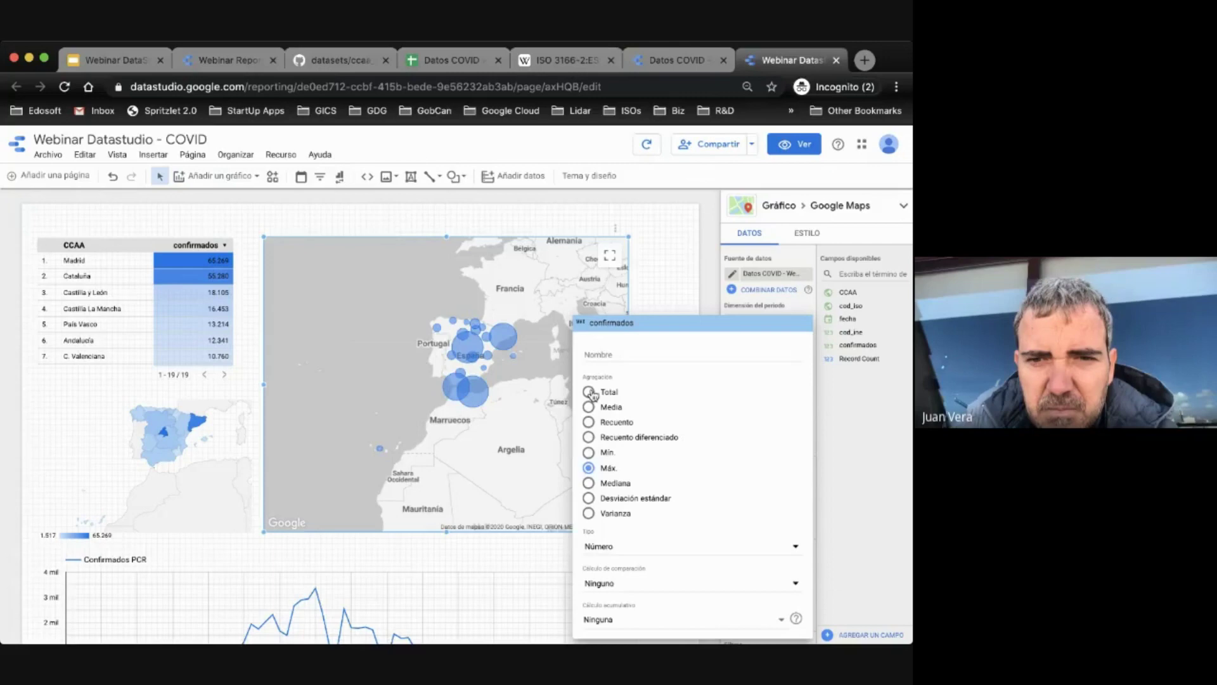
{"action": "left_click", "coordinate": [651, 292]}
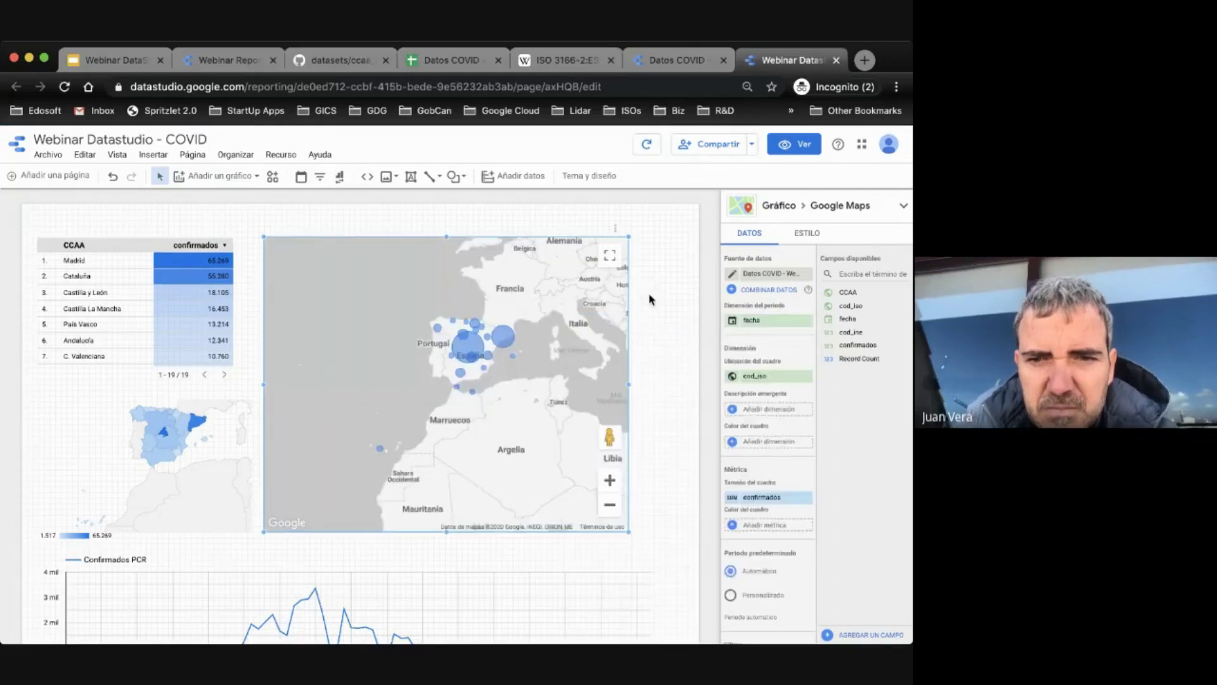
Step: Switch to the Datos COVID spreadsheet and review the regional rows in Hoja 1 down to the final La Rioja record
{"action": "left_click", "coordinate": [442, 57]}
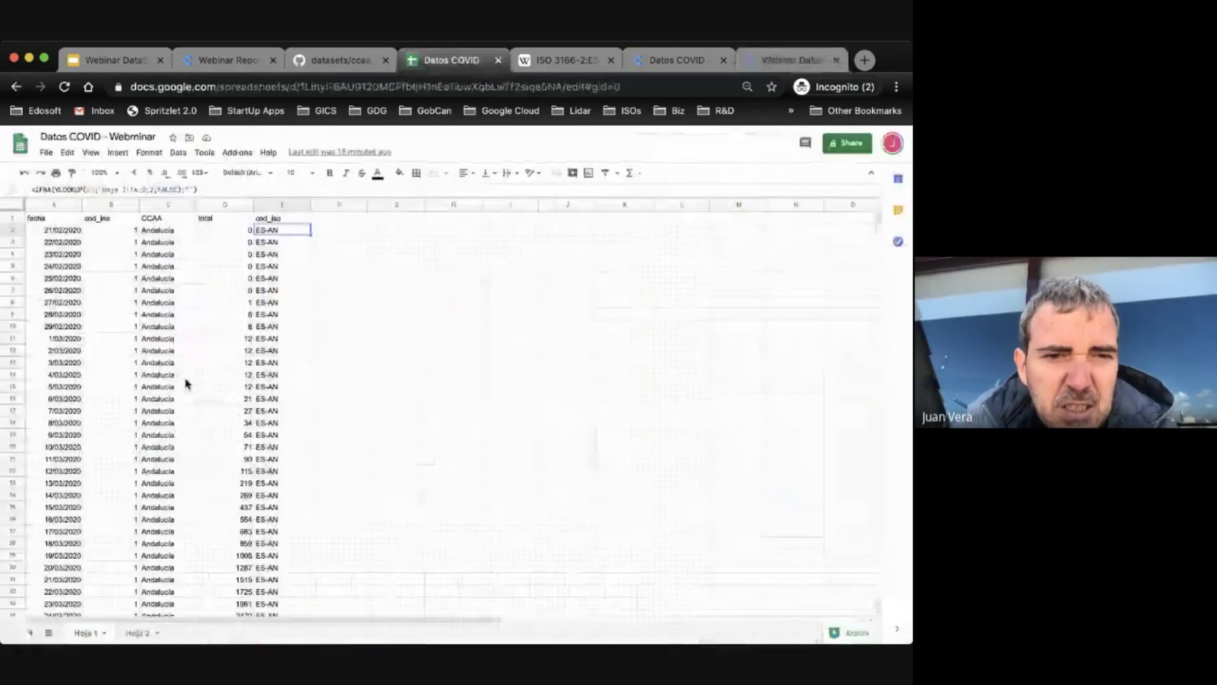
{"action": "scroll", "coordinate": [188, 492], "scroll_direction": "down", "scroll_amount": 20}
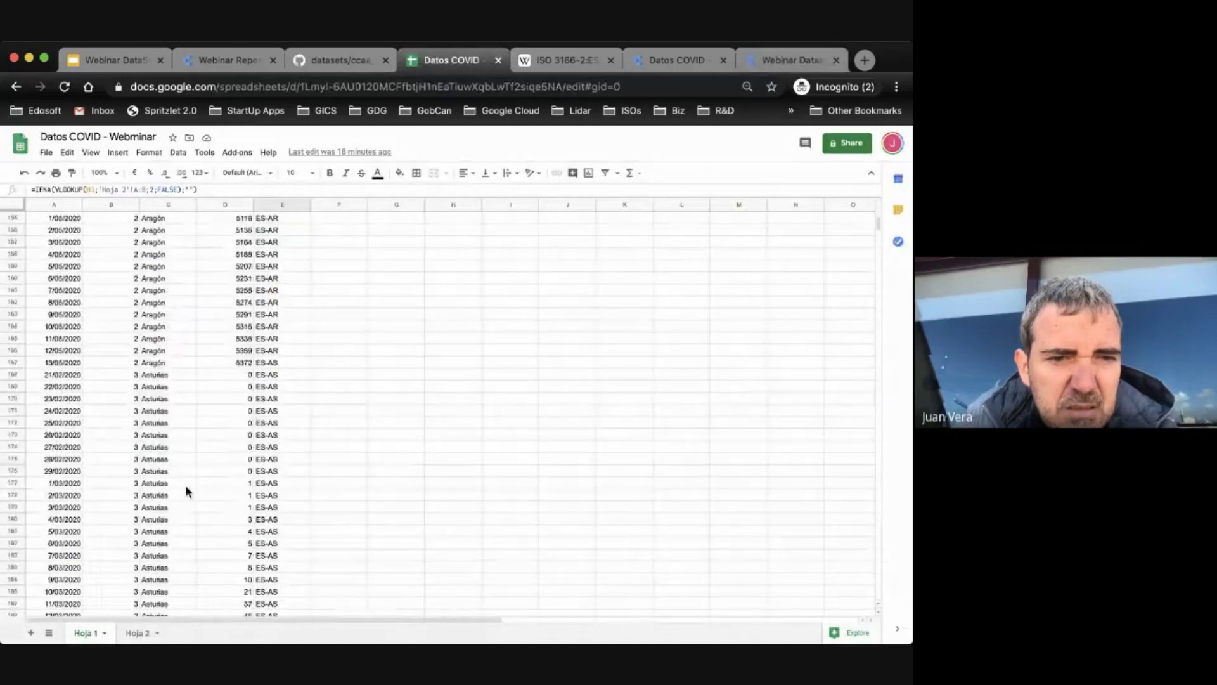
{"action": "scroll", "coordinate": [188, 491], "scroll_direction": "down", "scroll_amount": 20}
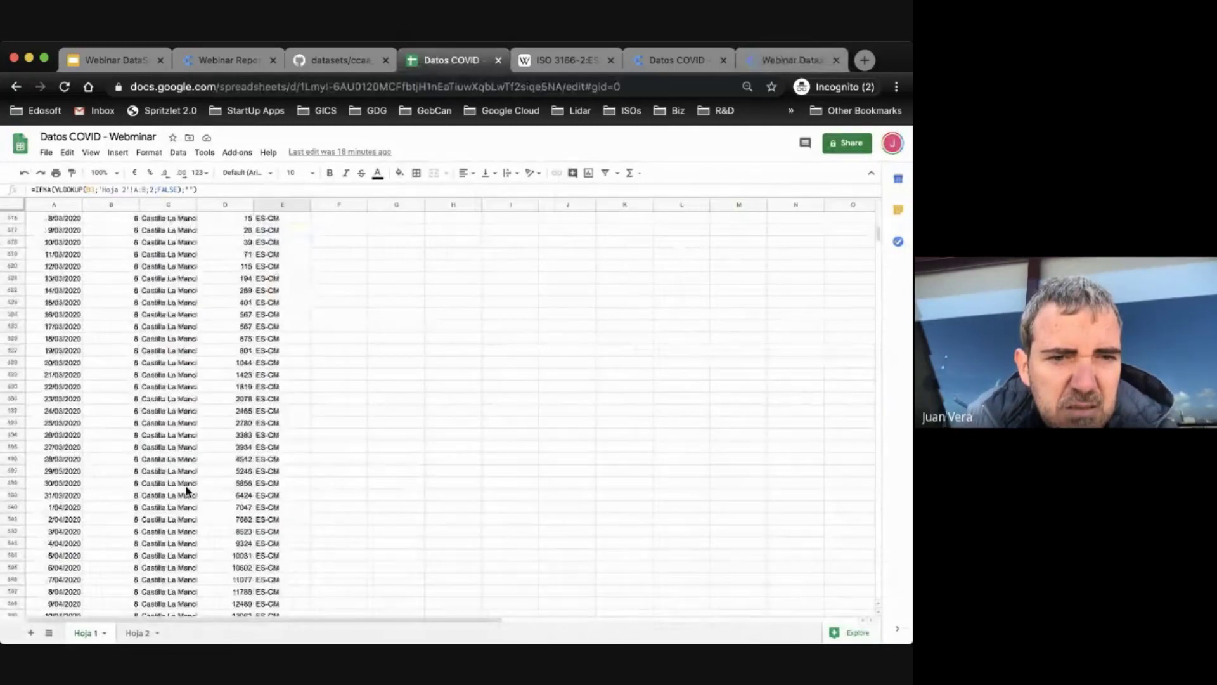
{"action": "scroll", "coordinate": [188, 491], "scroll_direction": "up", "scroll_amount": 6}
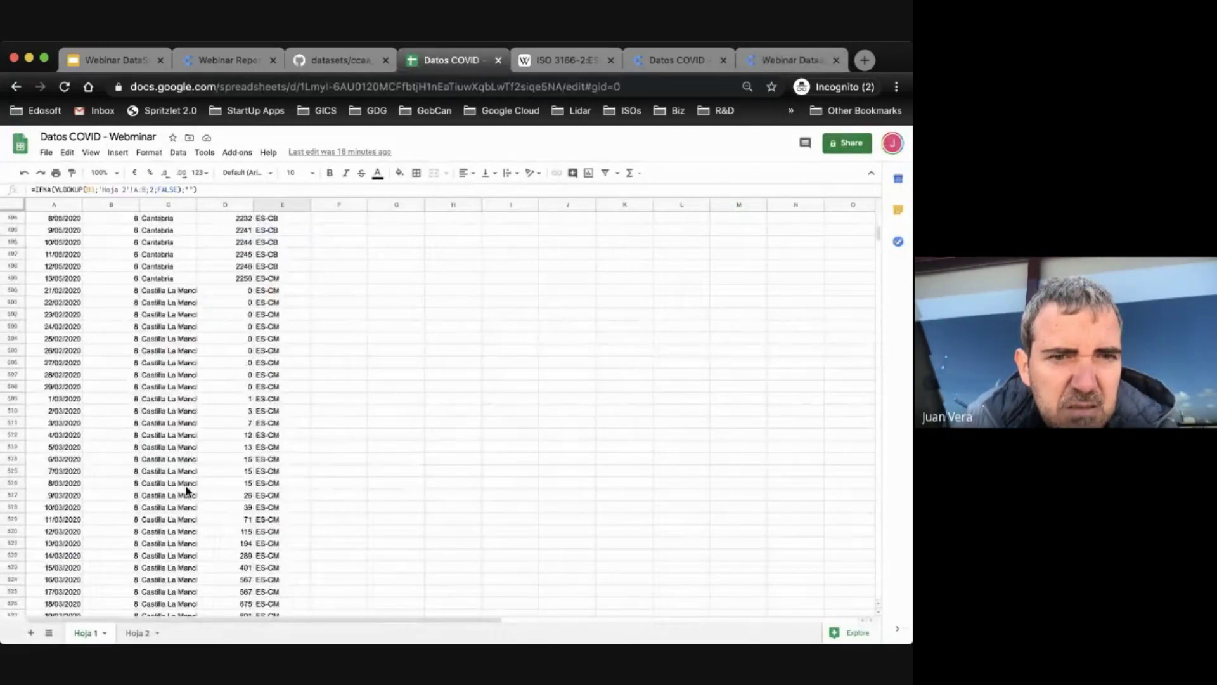
{"action": "scroll", "coordinate": [187, 488], "scroll_direction": "down", "scroll_amount": 20}
{"action": "left_click", "coordinate": [193, 316]}
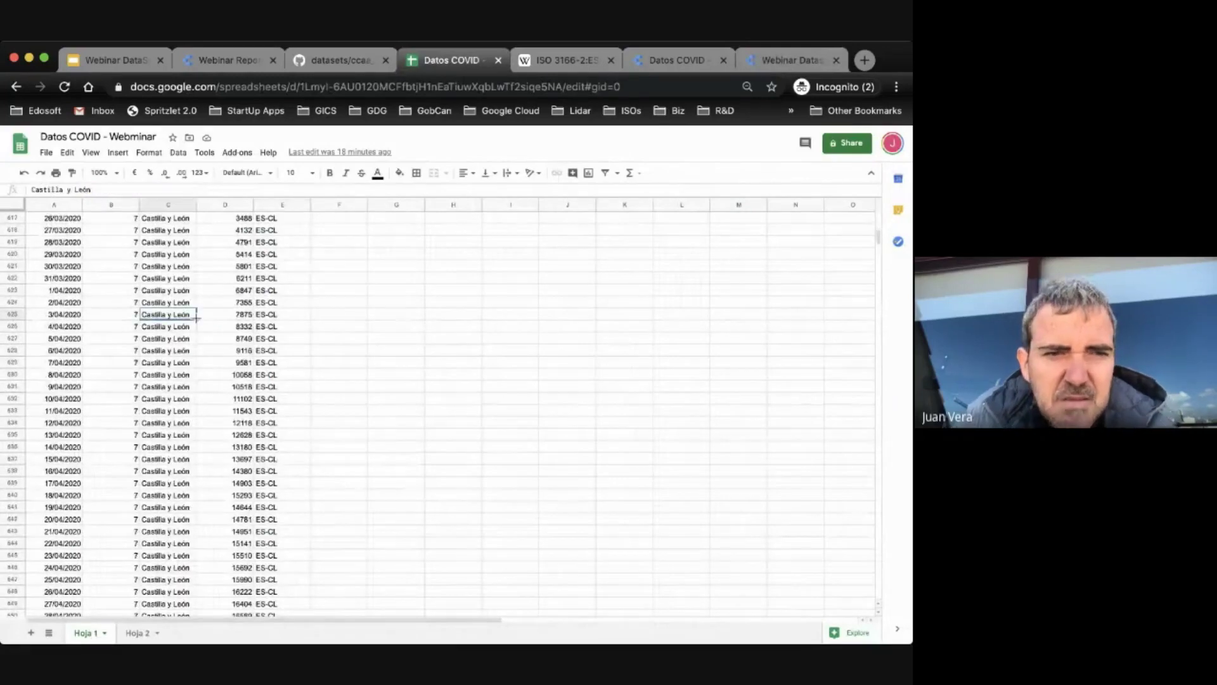
{"action": "key", "text": "super+Down"}
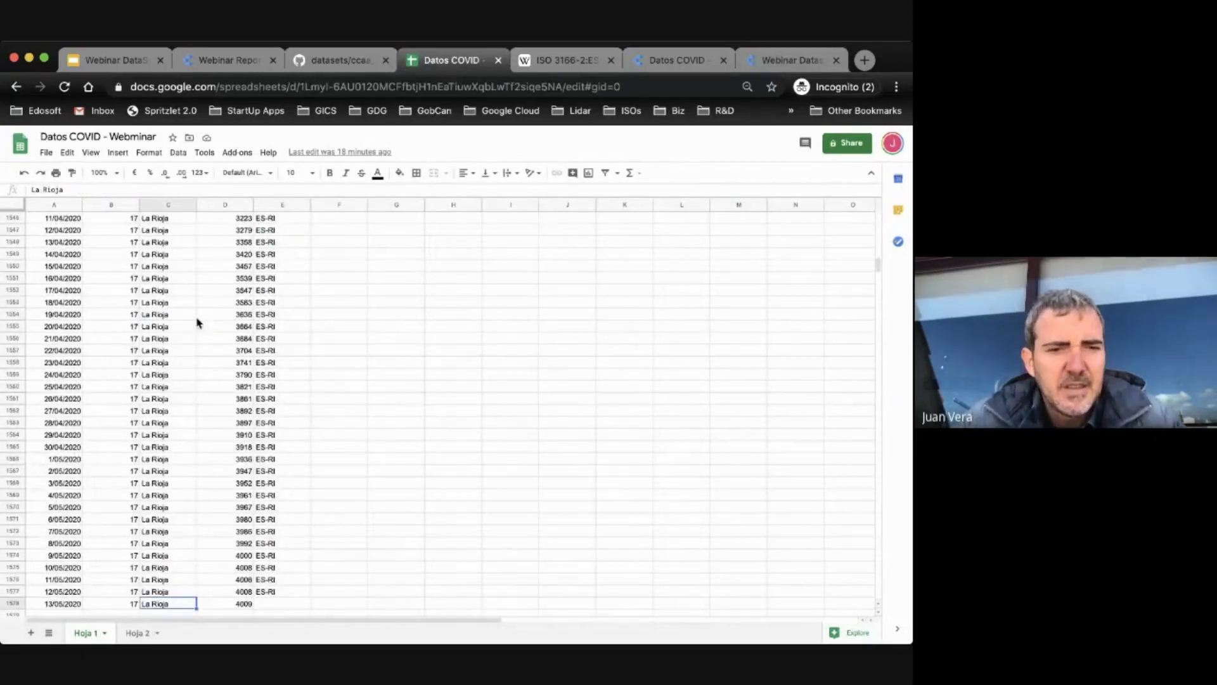
Step: Paste the cod_iso lookup formula into the empty cell of the last La Rioja row, dated 13/05/2020
{"action": "scroll", "coordinate": [274, 527], "scroll_direction": "down", "scroll_amount": 2}
{"action": "left_click", "coordinate": [277, 544]}
{"action": "key", "text": "Down"}
{"action": "key", "text": "ctrl+v"}
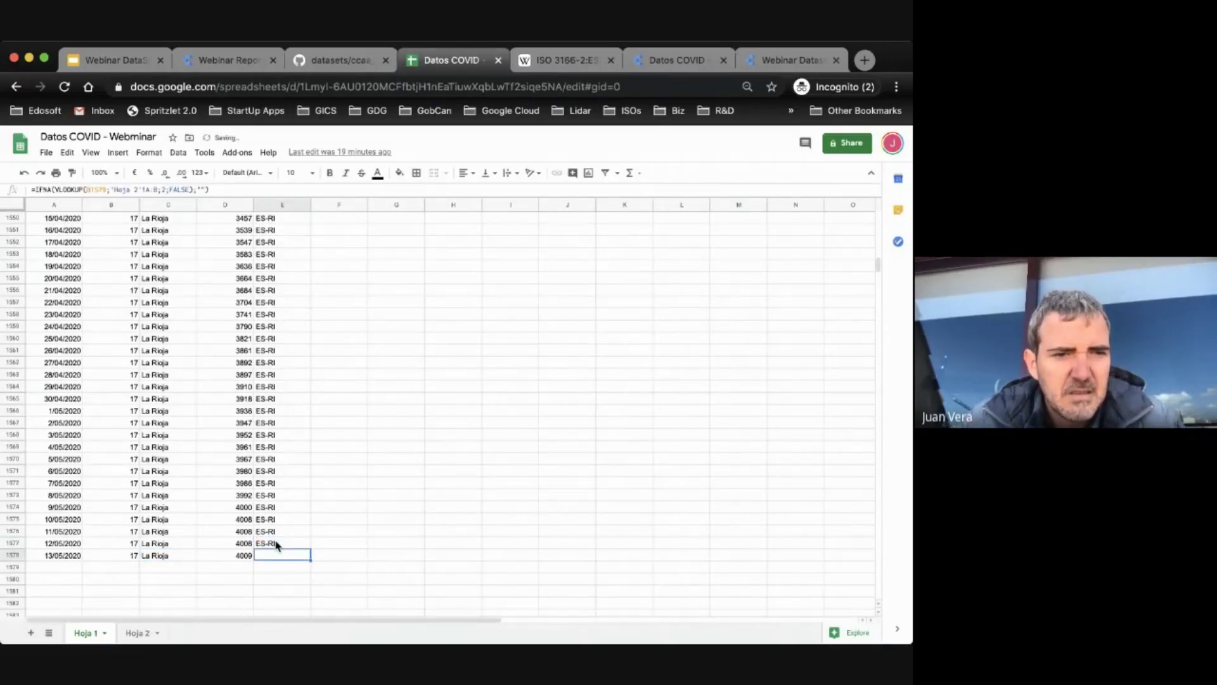
Step: Inspect the import formula in A1 and examine the dates and region codes around the Asturias-Baleares boundary in the GitHub source CSV
{"action": "key", "text": "ctrl+Up"}
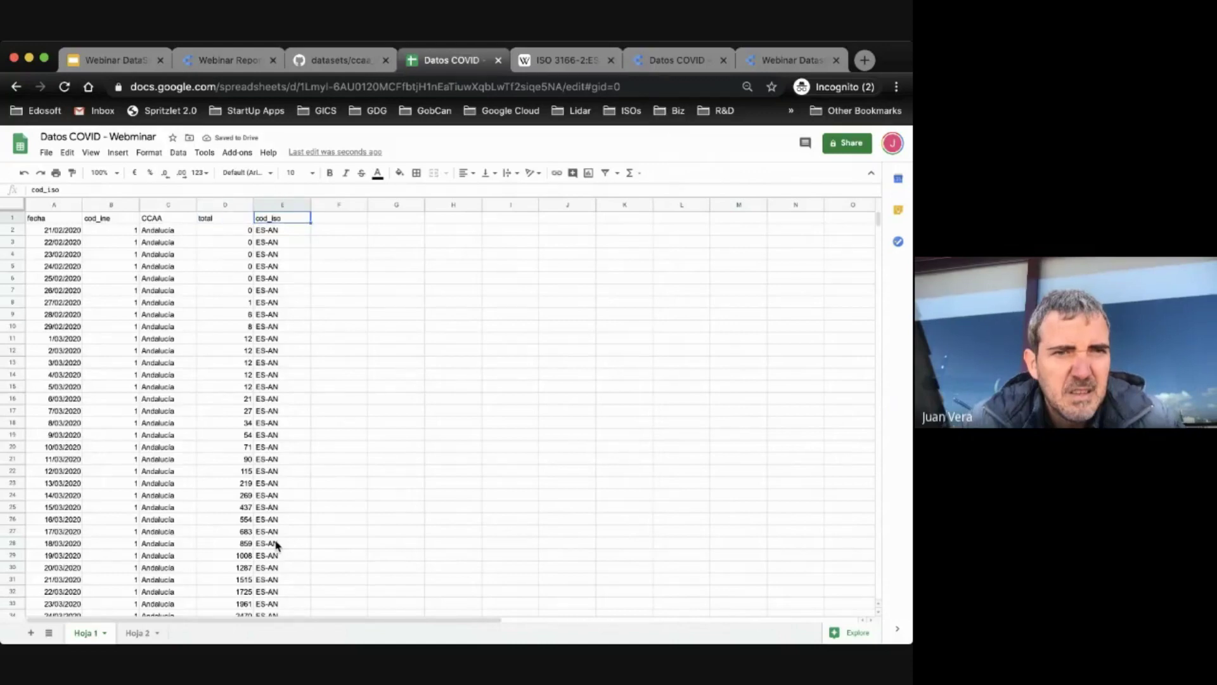
{"action": "left_click", "coordinate": [52, 222]}
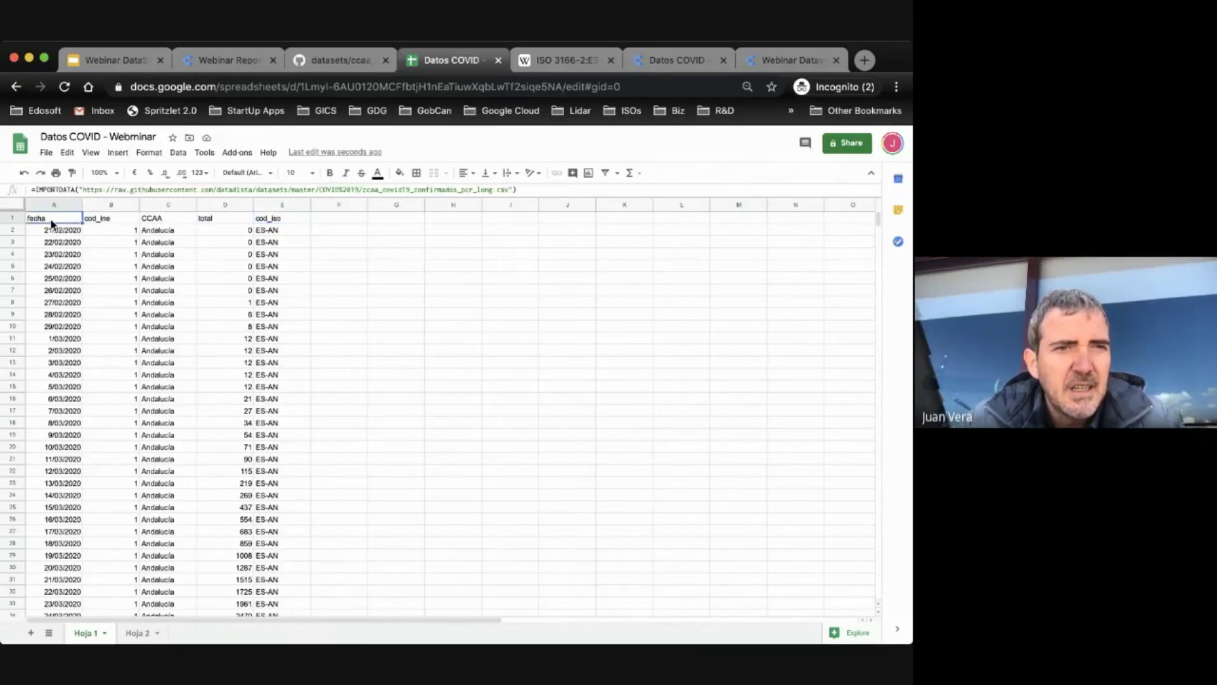
{"action": "left_click", "coordinate": [298, 68]}
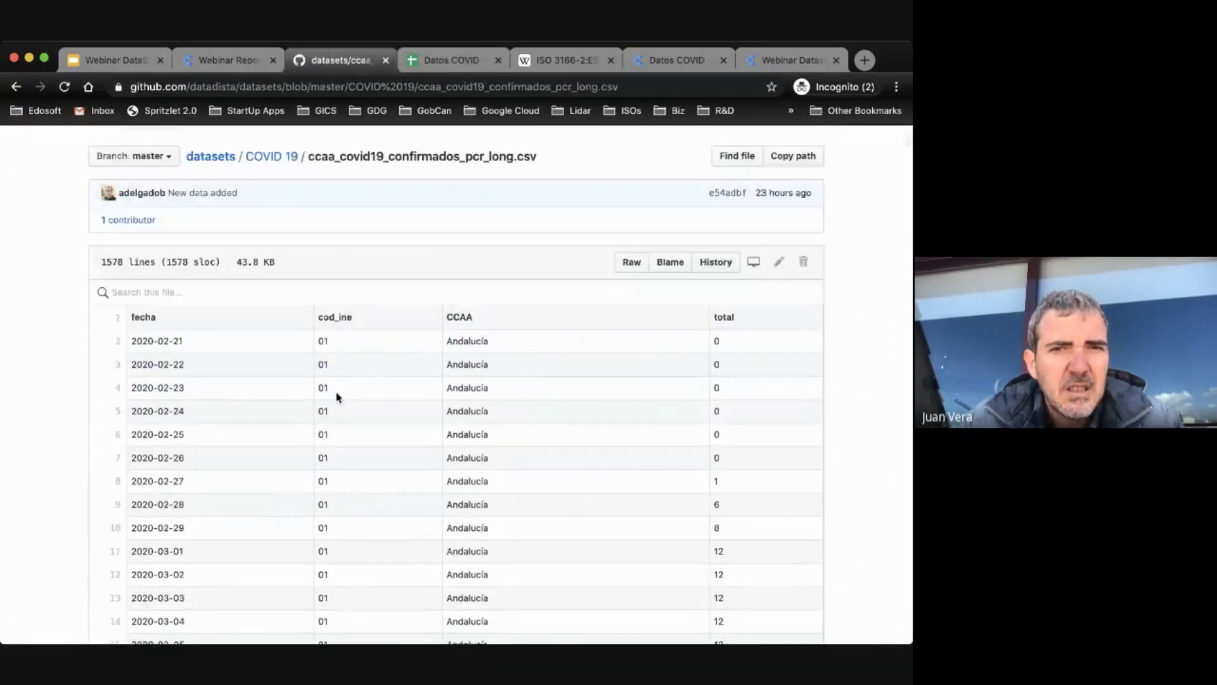
{"action": "scroll", "coordinate": [337, 397], "scroll_direction": "down", "scroll_amount": 20}
{"action": "scroll", "coordinate": [336, 397], "scroll_direction": "down", "scroll_amount": 20}
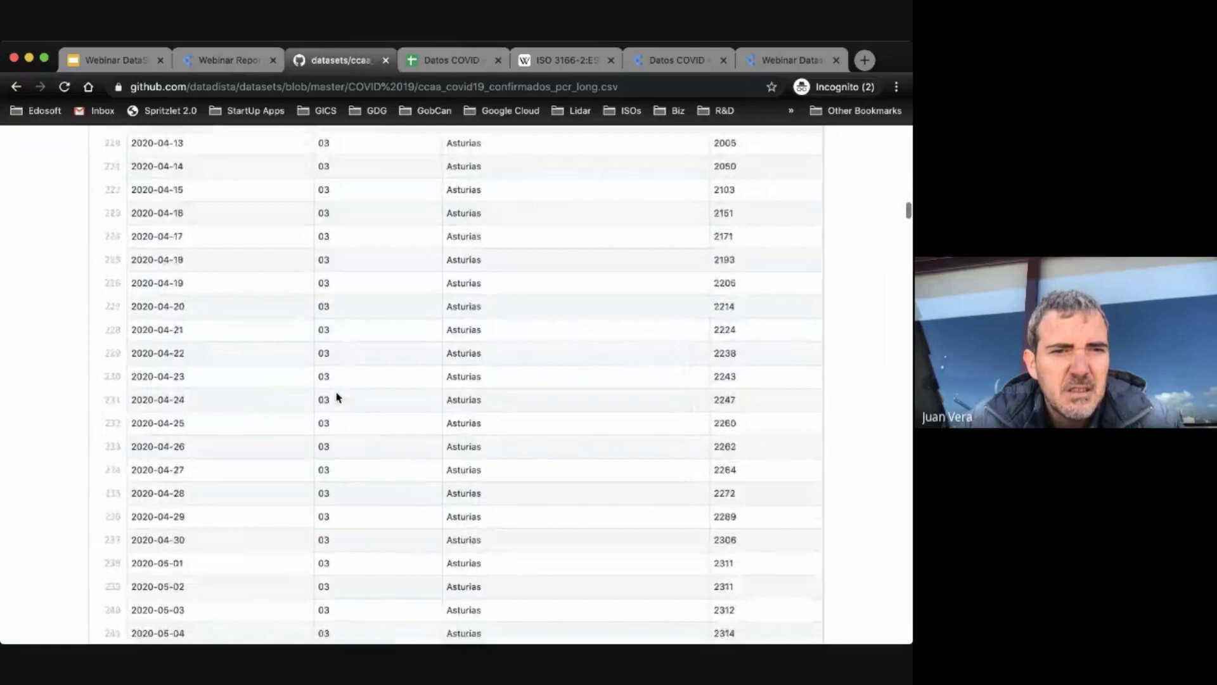
{"action": "scroll", "coordinate": [337, 397], "scroll_direction": "up", "scroll_amount": 5}
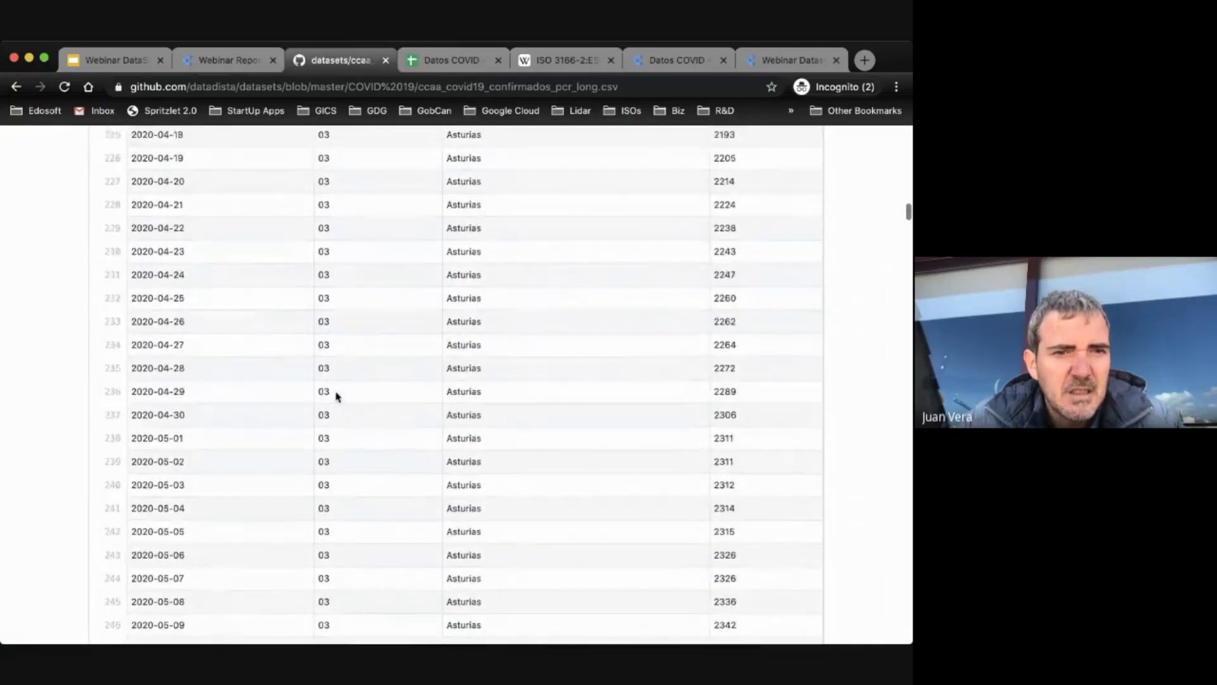
{"action": "scroll", "coordinate": [289, 347], "scroll_direction": "up", "scroll_amount": 2}
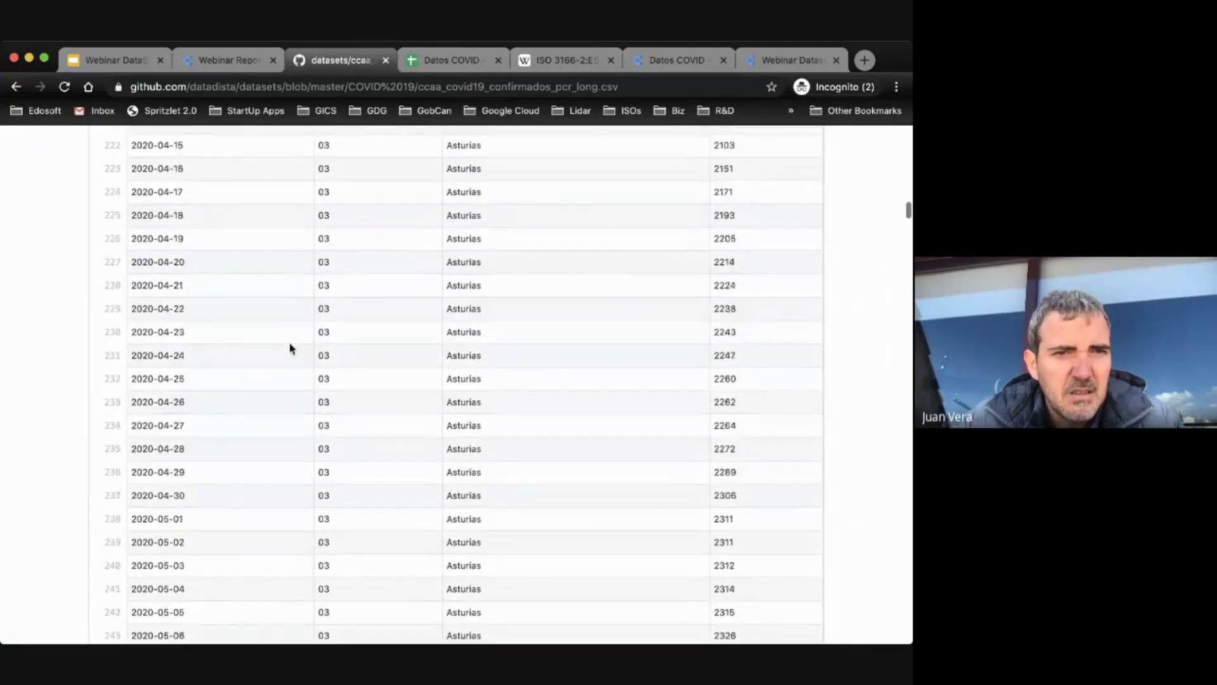
{"action": "scroll", "coordinate": [289, 344], "scroll_direction": "down", "scroll_amount": 15}
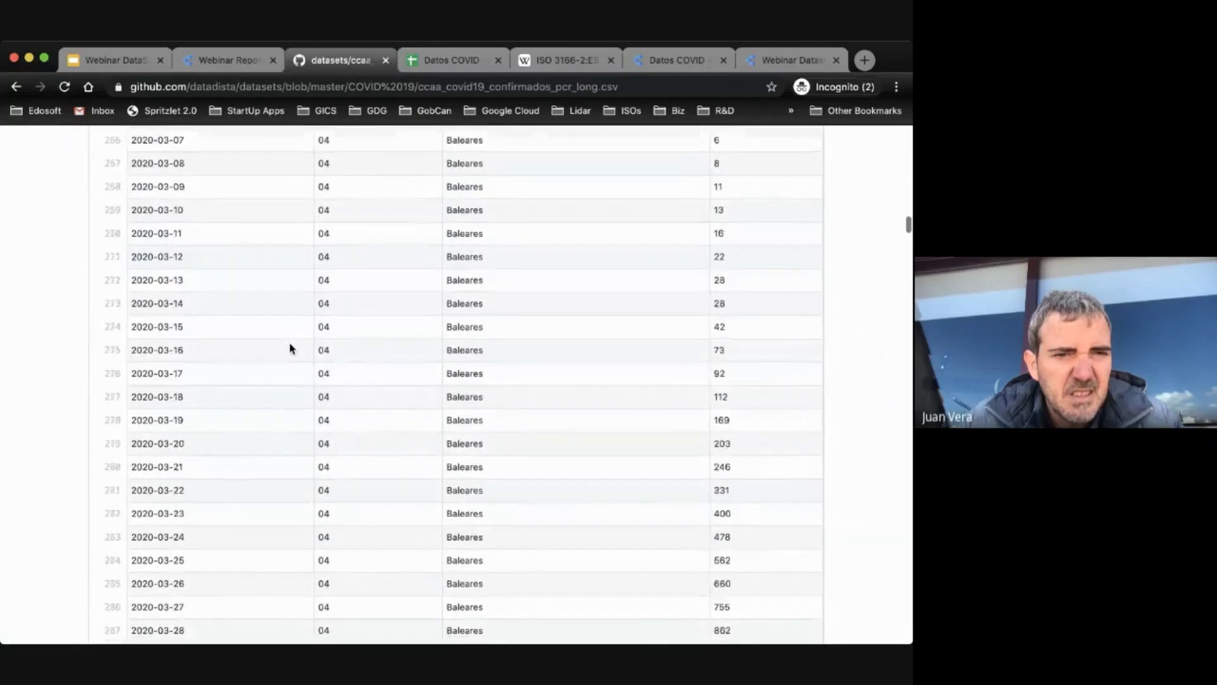
{"action": "scroll", "coordinate": [290, 348], "scroll_direction": "up", "scroll_amount": 10}
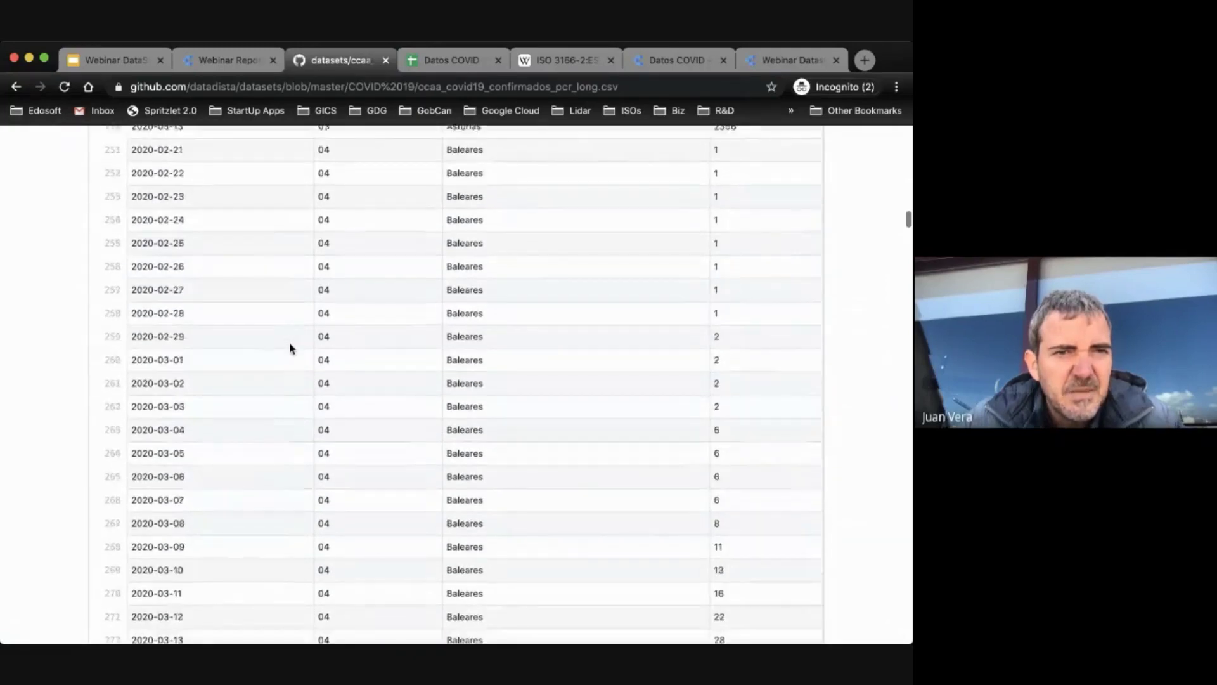
{"action": "scroll", "coordinate": [290, 347], "scroll_direction": "up", "scroll_amount": 9}
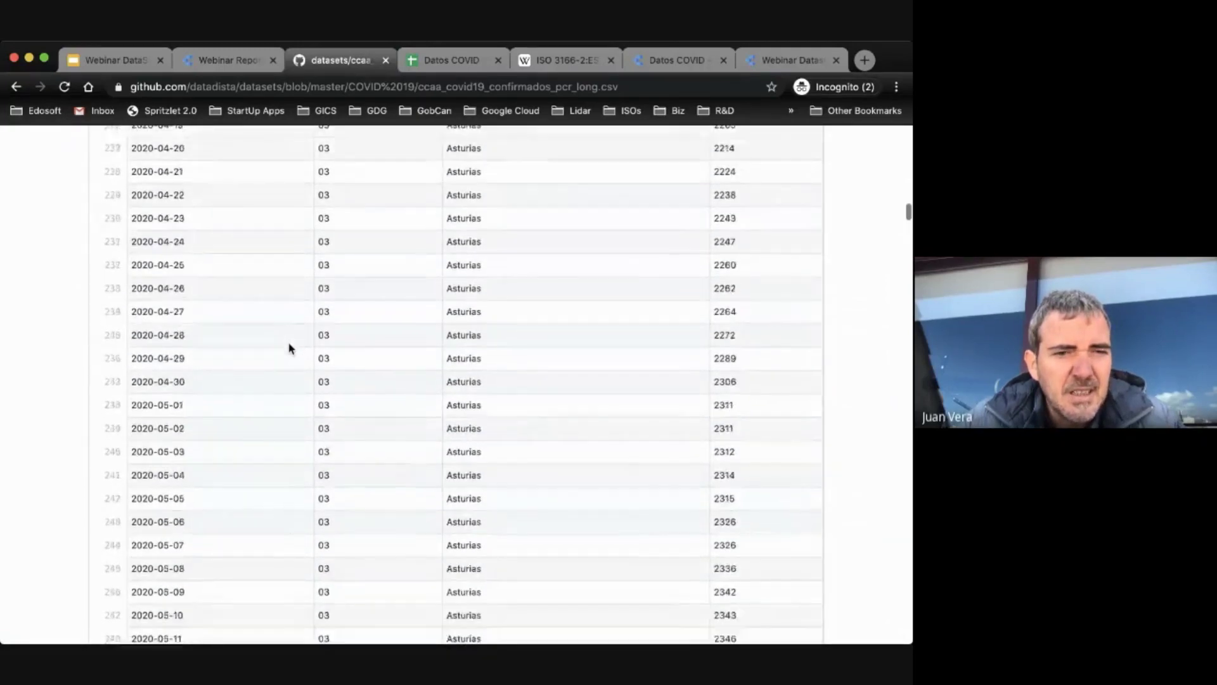
{"action": "left_click_drag", "start_coordinate": [133, 562], "coordinate": [204, 567]}
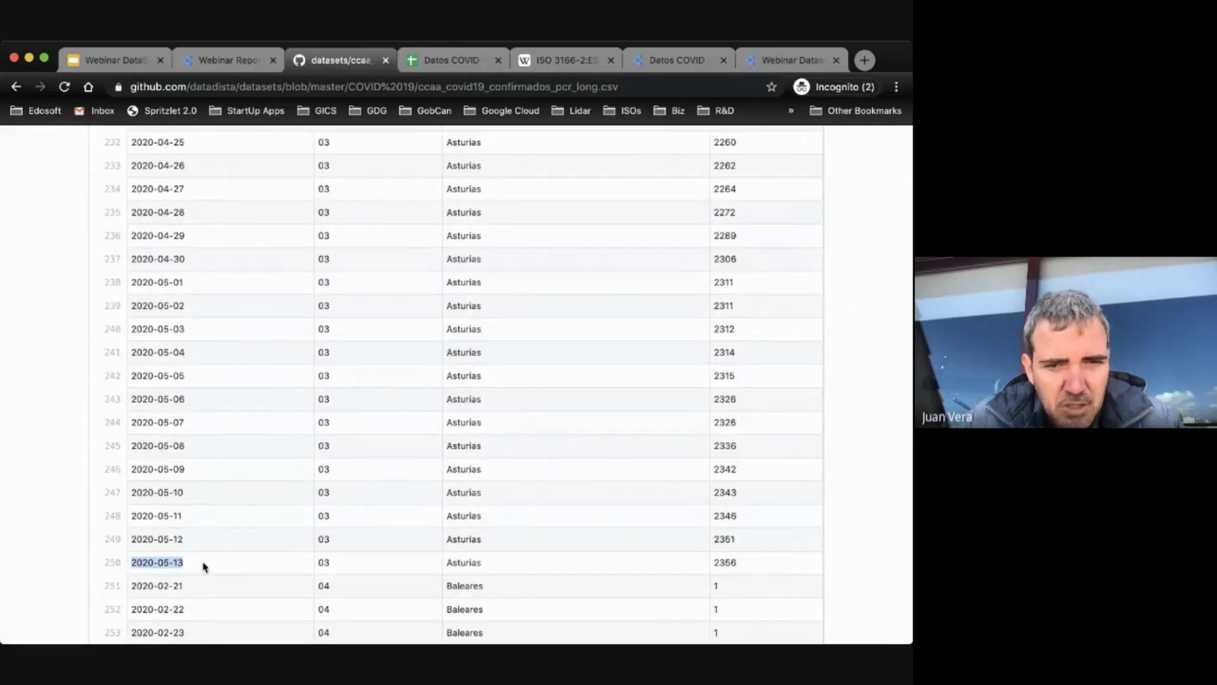
Step: Return to the Datos COVID spreadsheet and compare the cod_iso values against cod_ine and CCAA across the regions
{"action": "left_click", "coordinate": [415, 64]}
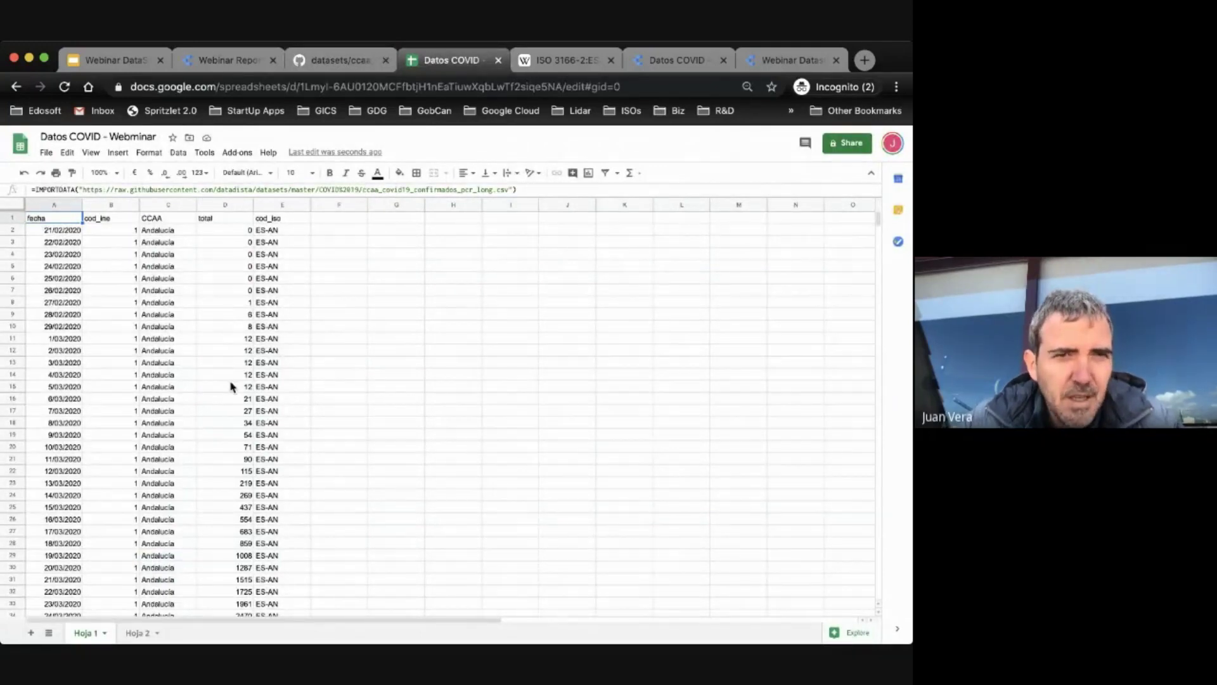
{"action": "scroll", "coordinate": [231, 386], "scroll_direction": "down", "scroll_amount": 7}
{"action": "scroll", "coordinate": [231, 386], "scroll_direction": "down", "scroll_amount": 1}
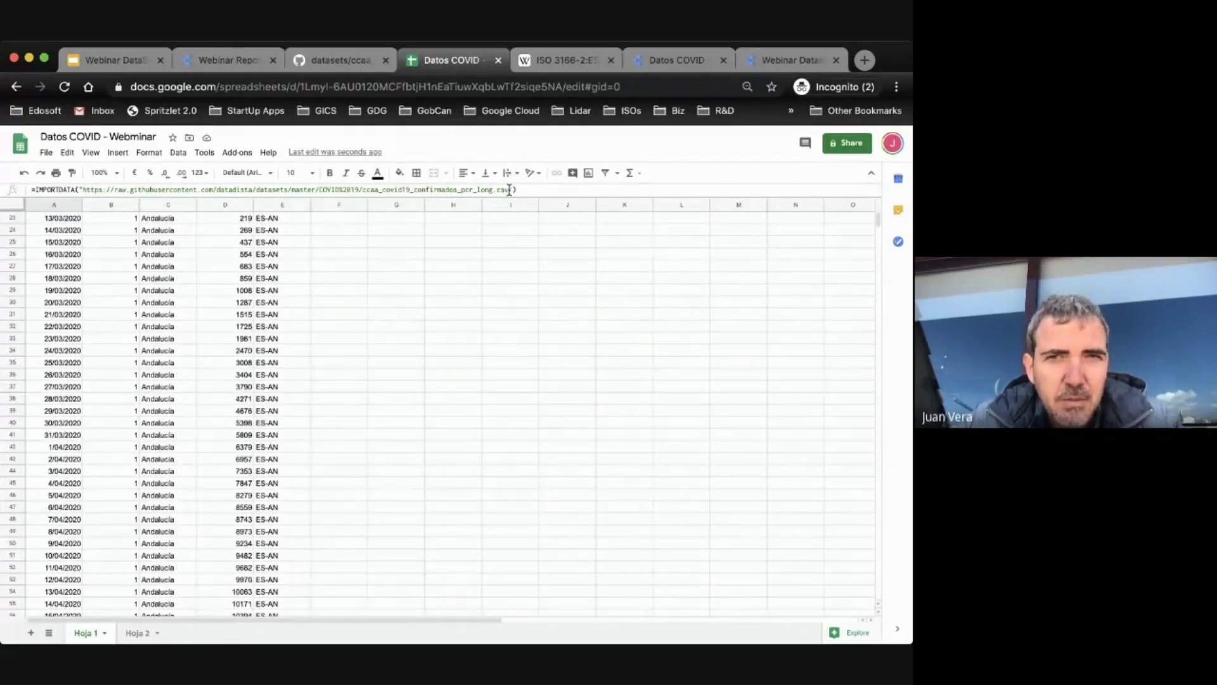
{"action": "scroll", "coordinate": [241, 475], "scroll_direction": "down", "scroll_amount": 20}
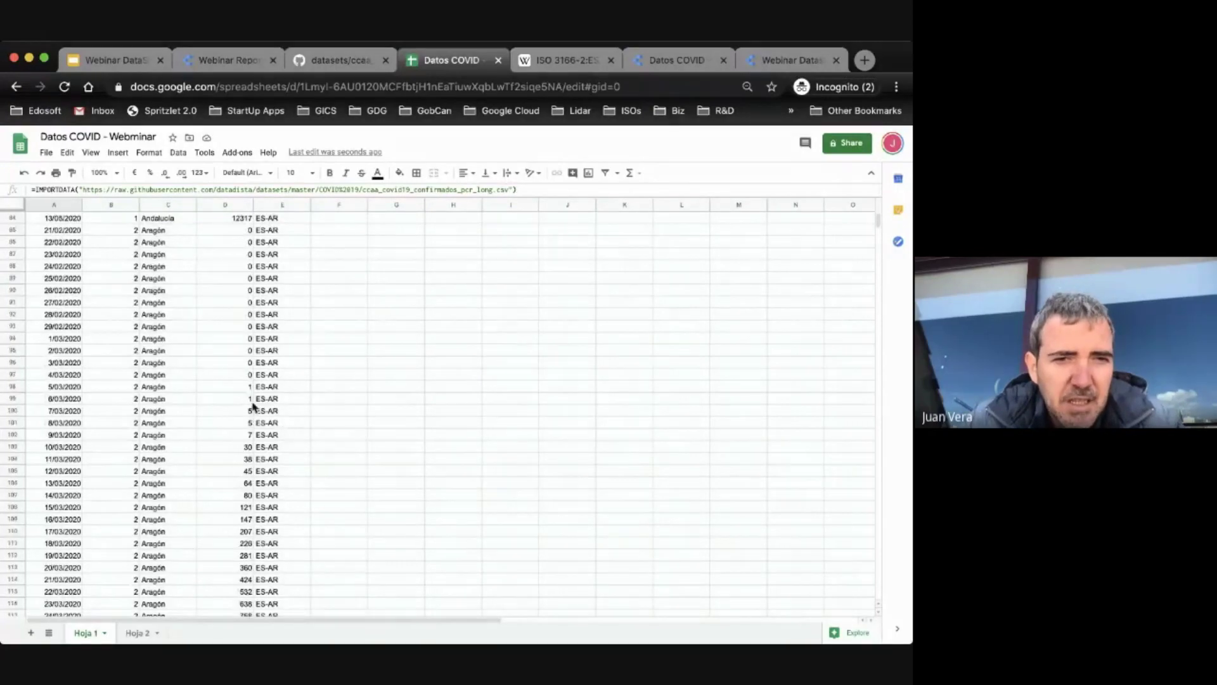
{"action": "scroll", "coordinate": [253, 406], "scroll_direction": "down", "scroll_amount": 20}
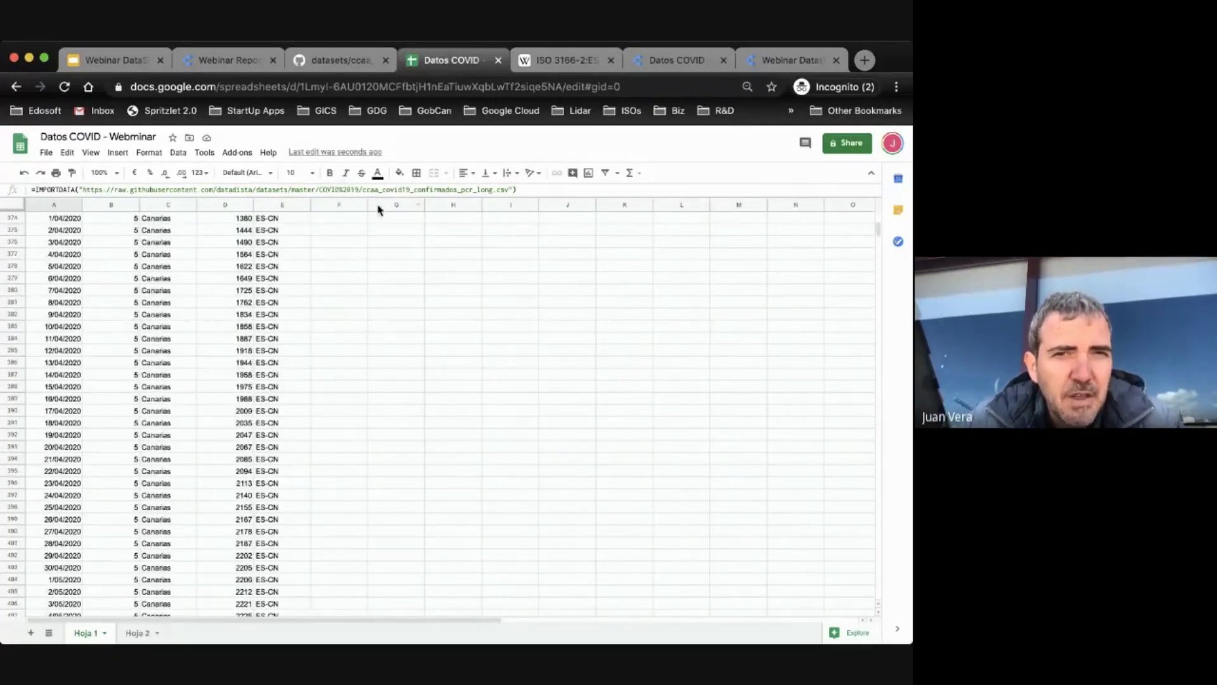
{"action": "scroll", "coordinate": [269, 495], "scroll_direction": "down", "scroll_amount": 3}
{"action": "scroll", "coordinate": [269, 495], "scroll_direction": "down", "scroll_amount": 20}
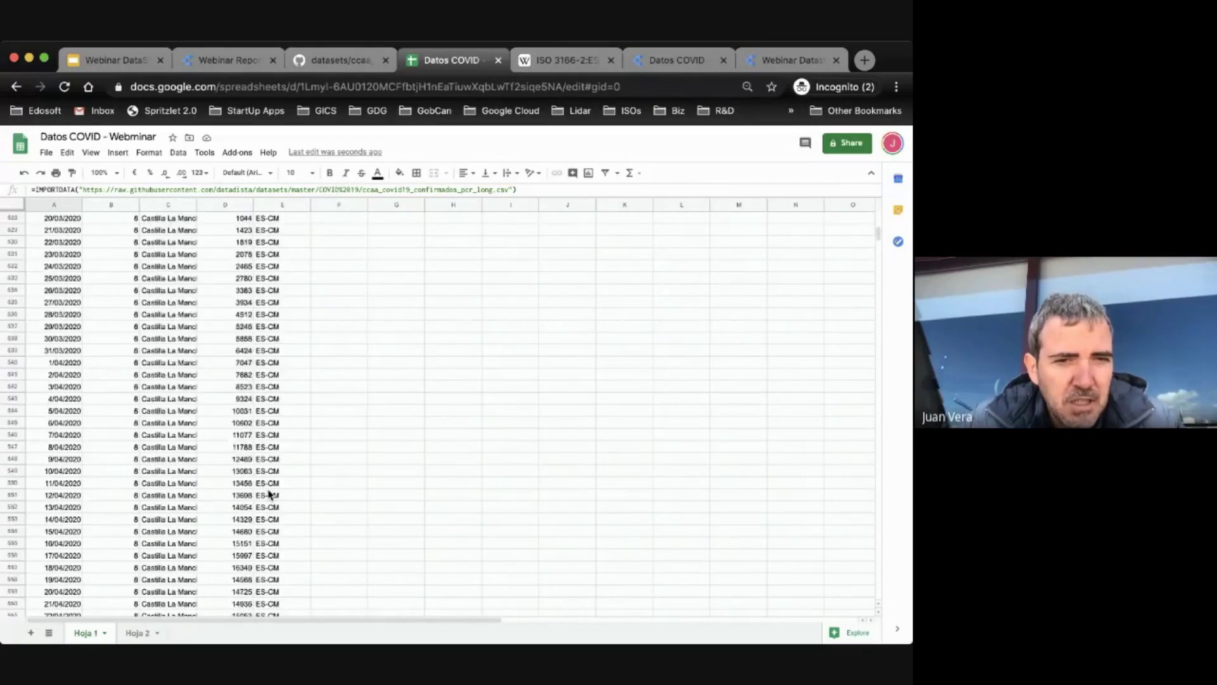
{"action": "left_click", "coordinate": [269, 452]}
{"action": "key", "text": "super+Up"}
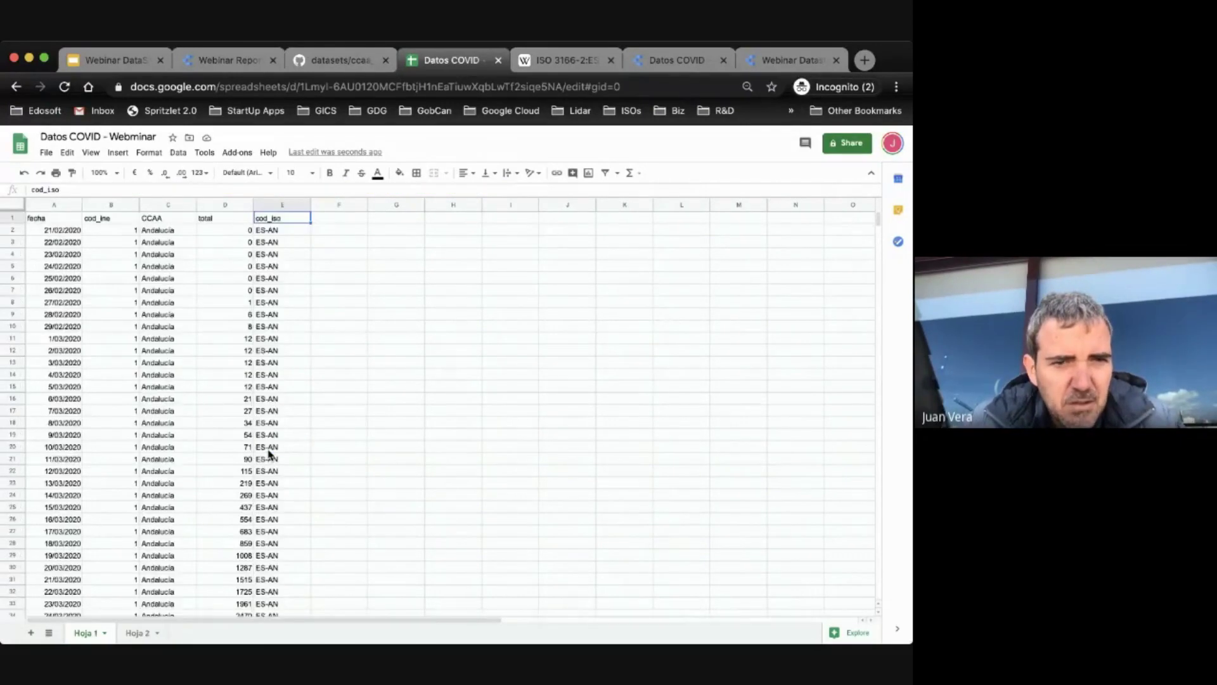
Step: Check the INE code 18 entry in Hoja 2 and search Hoja 1 for ES-CE to examine the matching rows
{"action": "scroll", "coordinate": [256, 475], "scroll_direction": "down", "scroll_amount": 10}
{"action": "left_click", "coordinate": [137, 633]}
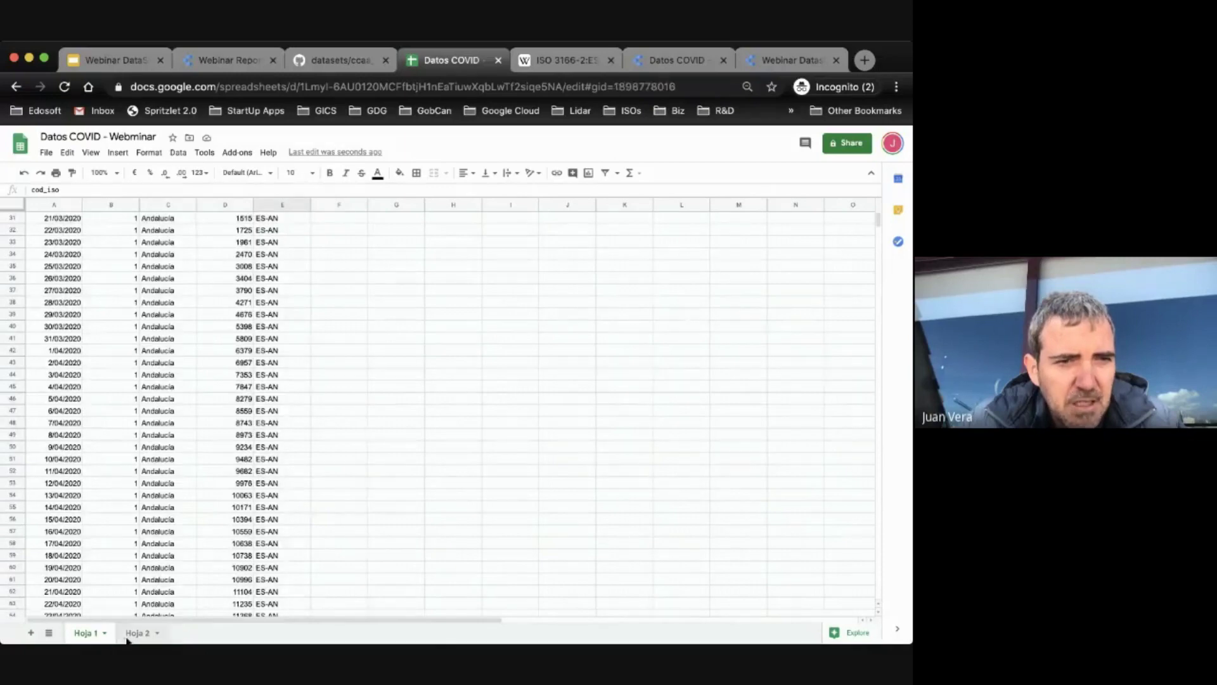
{"action": "left_click", "coordinate": [105, 443]}
{"action": "left_click", "coordinate": [70, 446]}
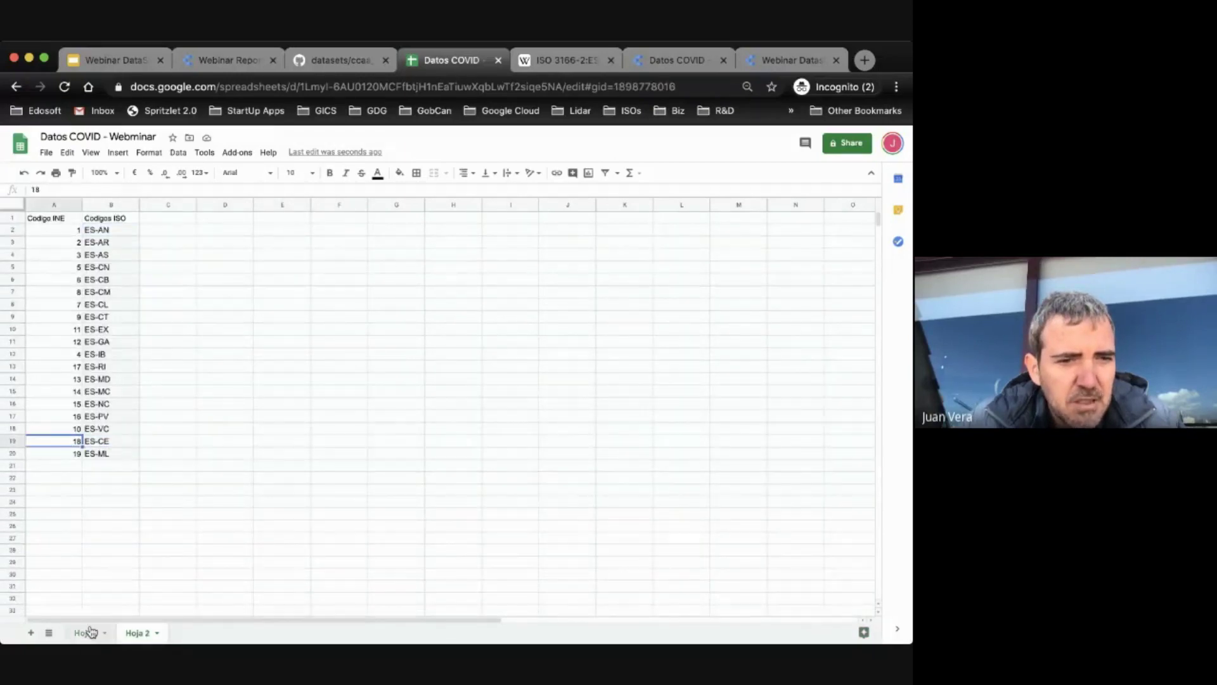
{"action": "left_click", "coordinate": [83, 632]}
{"action": "key", "text": "super+f"}
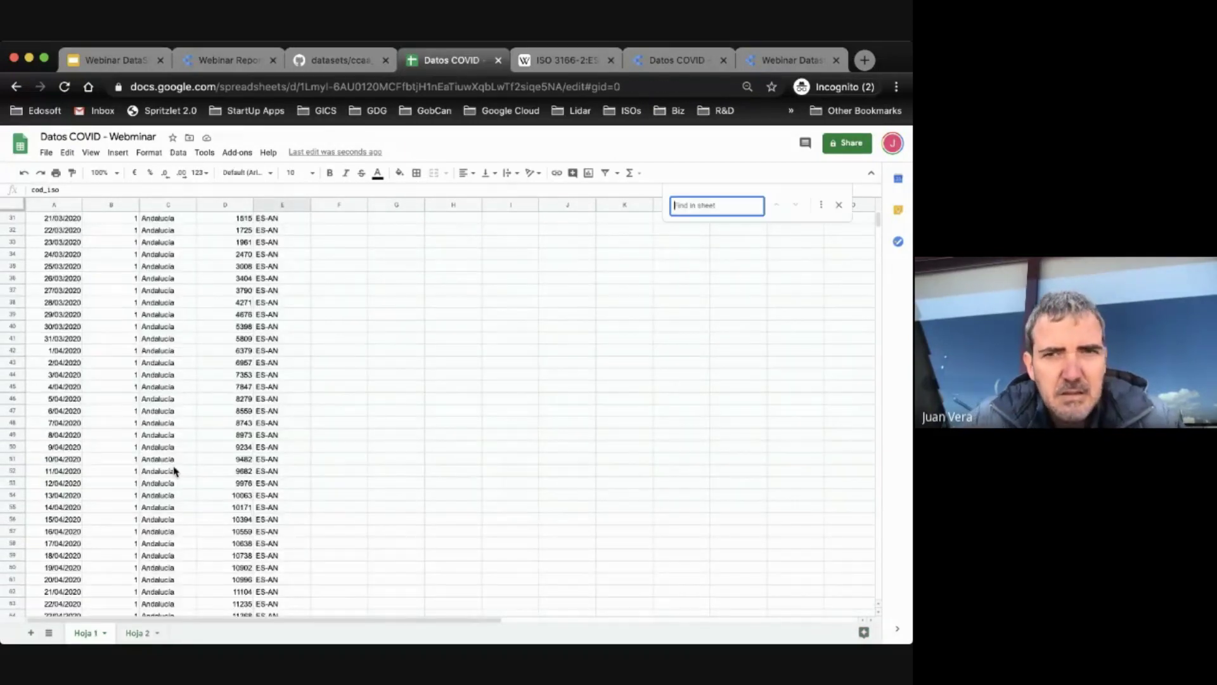
{"action": "type", "text": "ES-CE"}
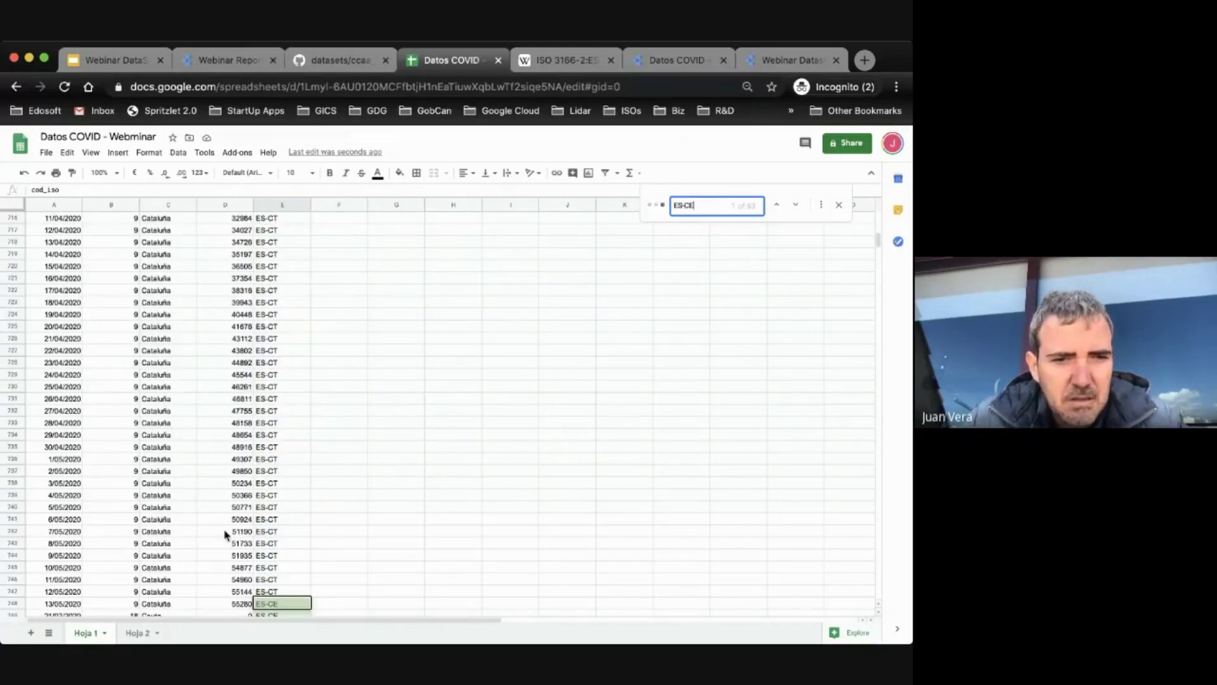
{"action": "scroll", "coordinate": [225, 534], "scroll_direction": "down", "scroll_amount": 1}
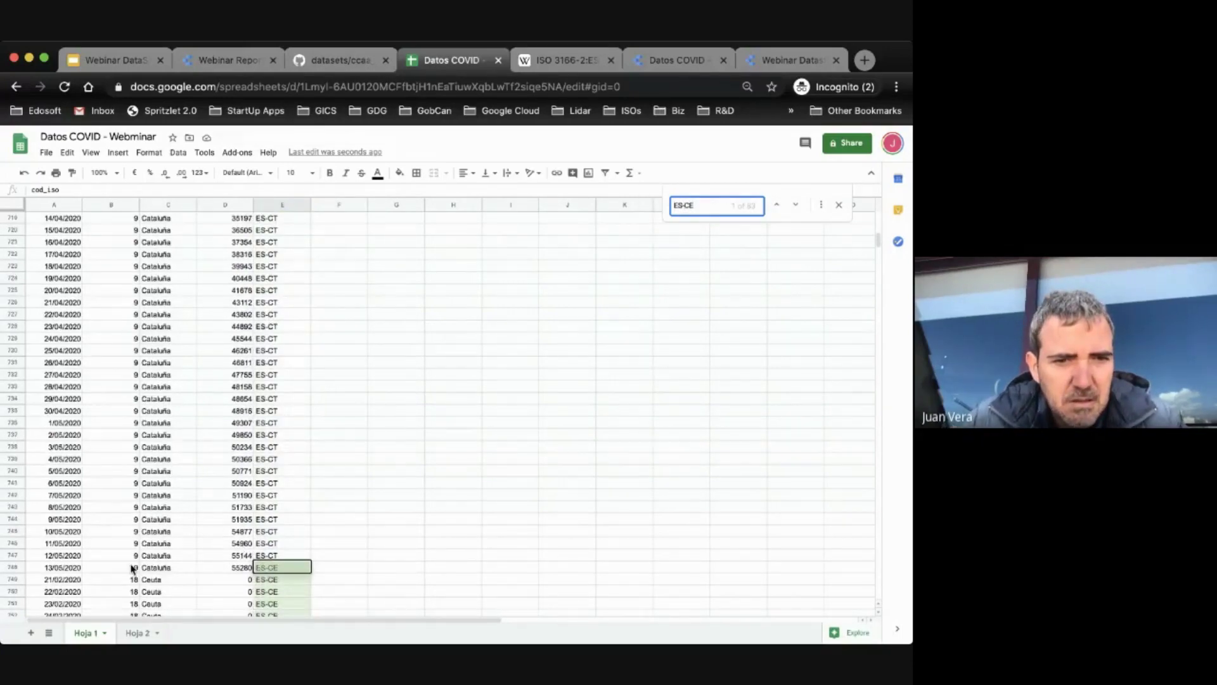
Step: Correct the VLOOKUP search key in the first cod_iso cell, E2, to reference B2
{"action": "left_click", "coordinate": [267, 547]}
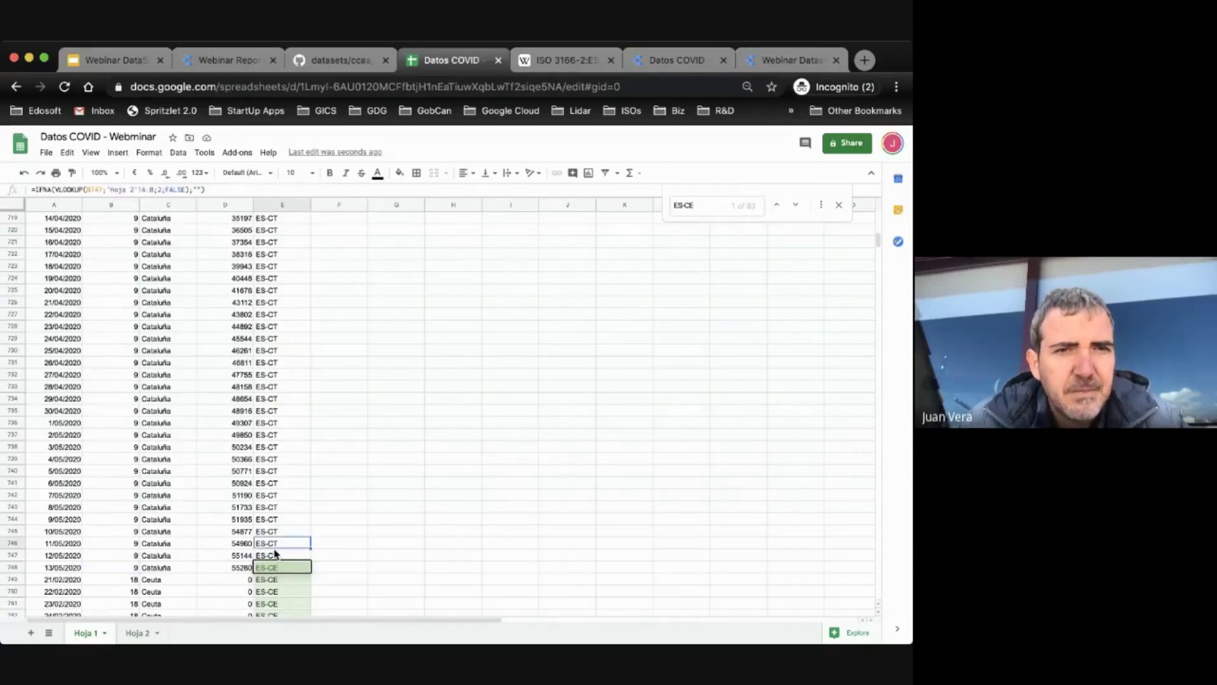
{"action": "key", "text": "super+Up"}
{"action": "key", "text": "Down"}
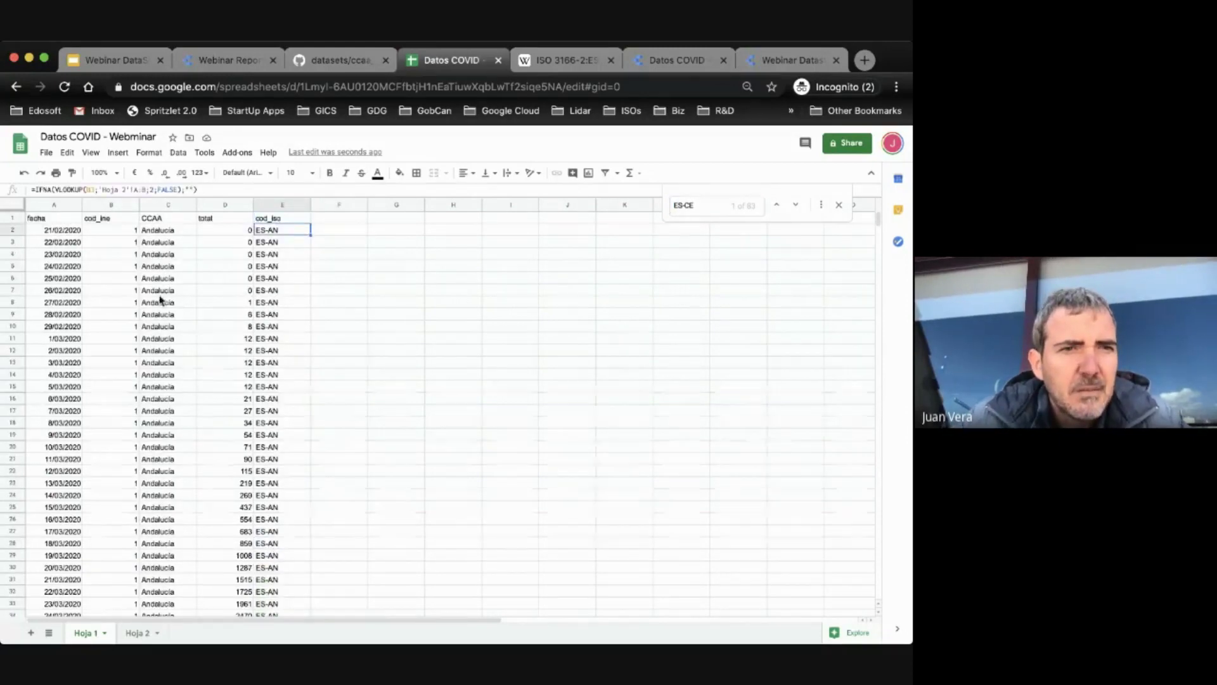
{"action": "left_click", "coordinate": [93, 188]}
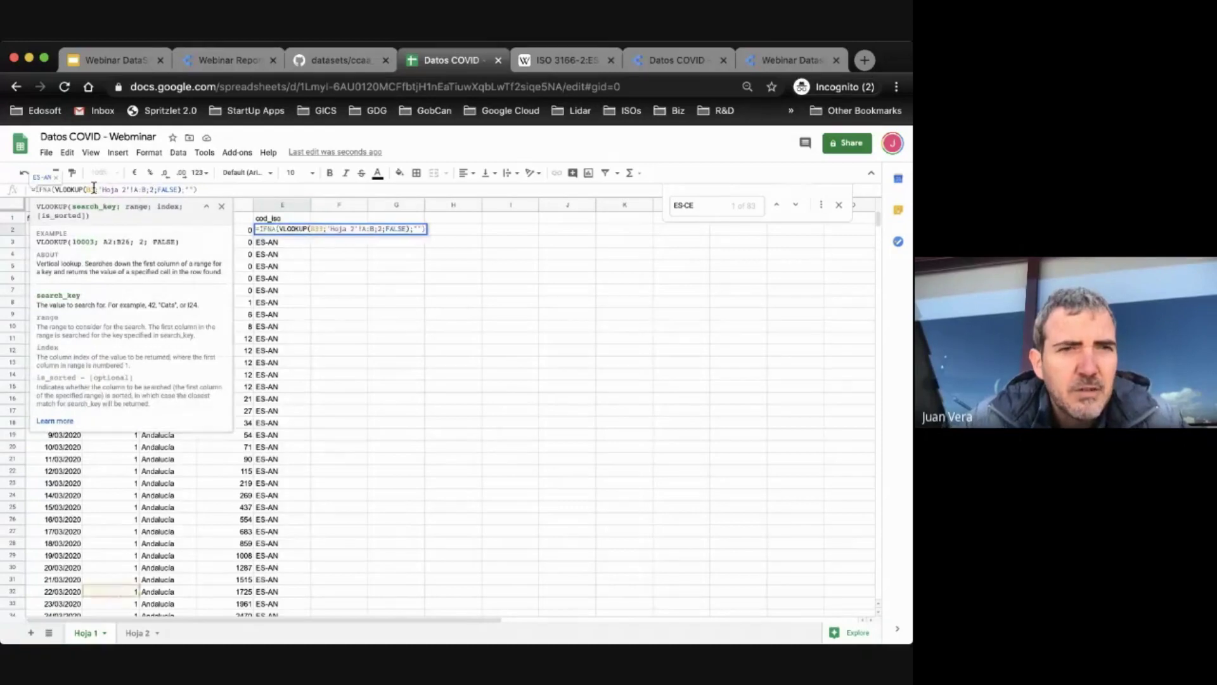
{"action": "key", "text": "Return"}
{"action": "key", "text": "Up"}
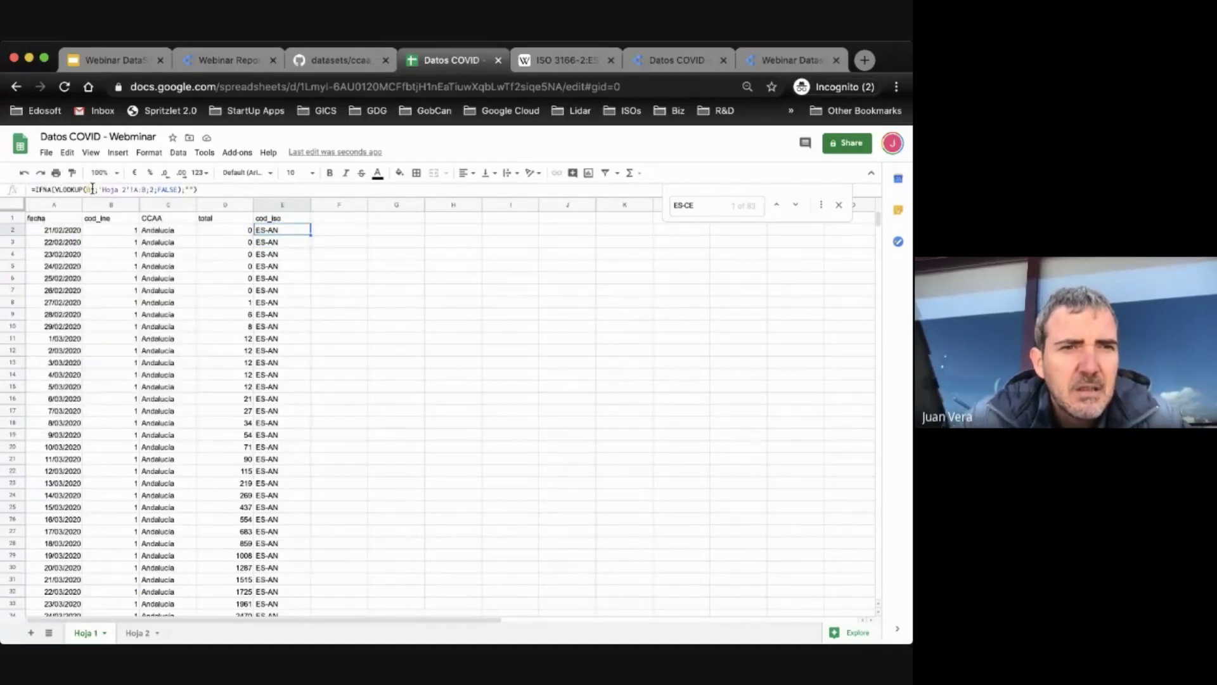
{"action": "left_click", "coordinate": [92, 189]}
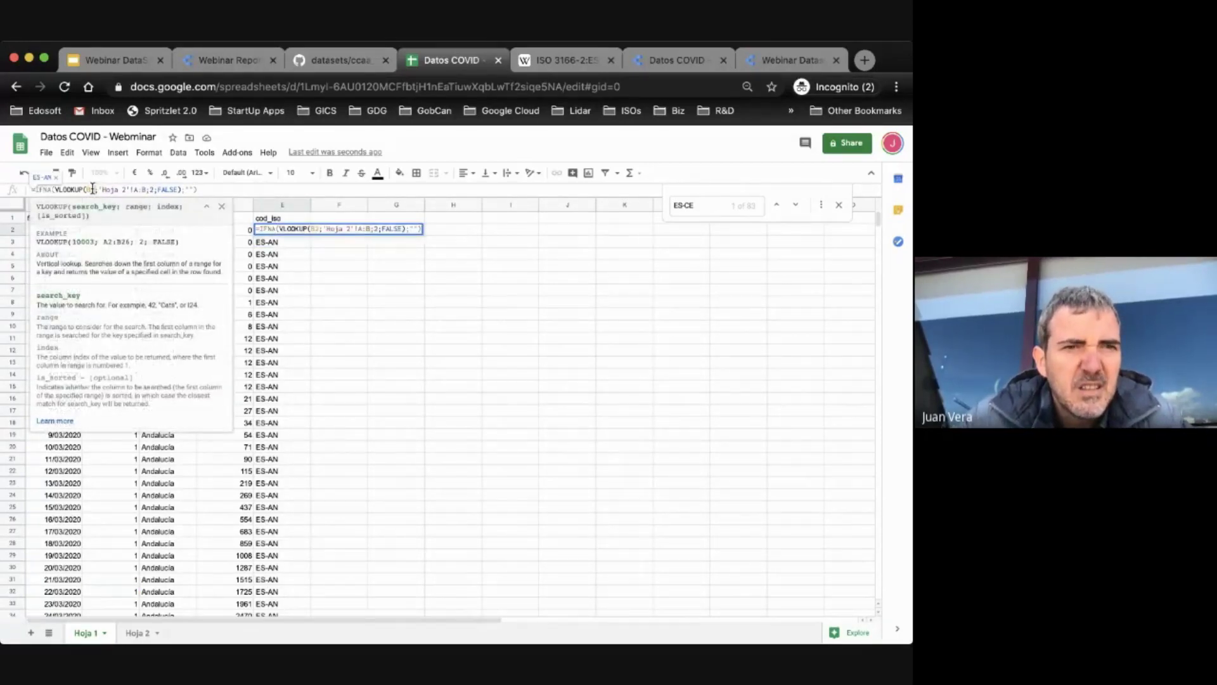
{"action": "key", "text": "Return"}
{"action": "key", "text": "Up"}
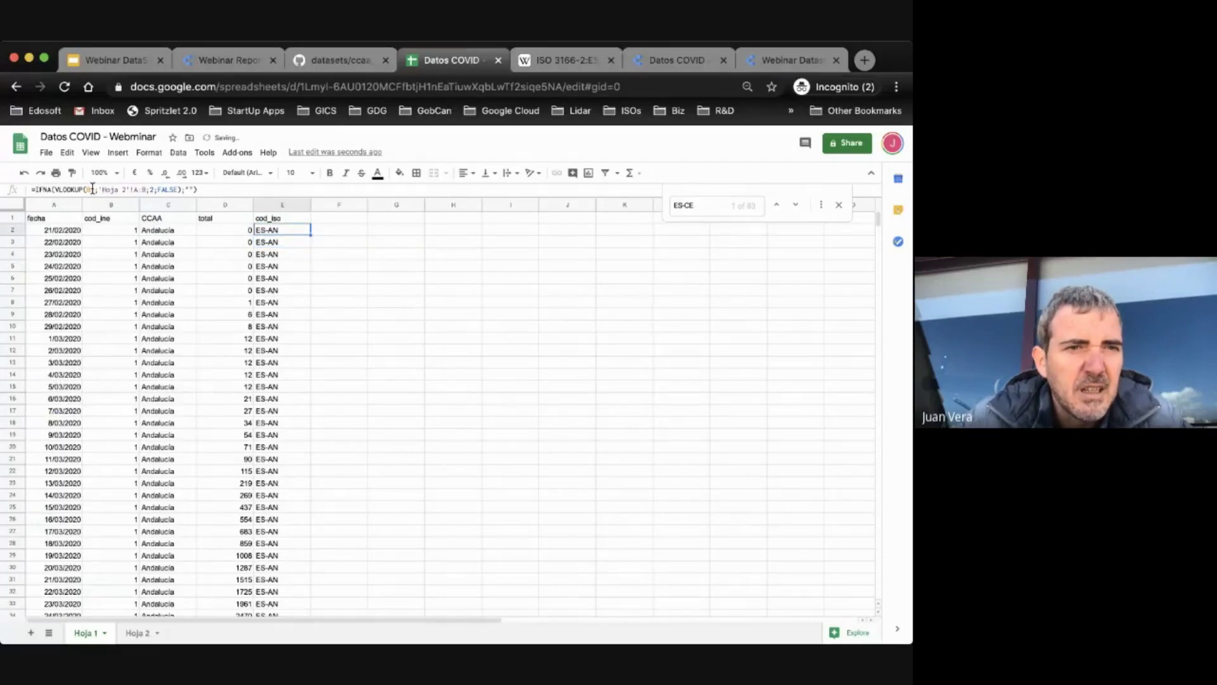
Step: Copy the corrected lookup formula from E2 down the entire cod_iso column
{"action": "left_click", "coordinate": [118, 236]}
{"action": "left_click", "coordinate": [287, 230]}
{"action": "key", "text": "ctrl+shift+Down"}
{"action": "key", "text": "super+v"}
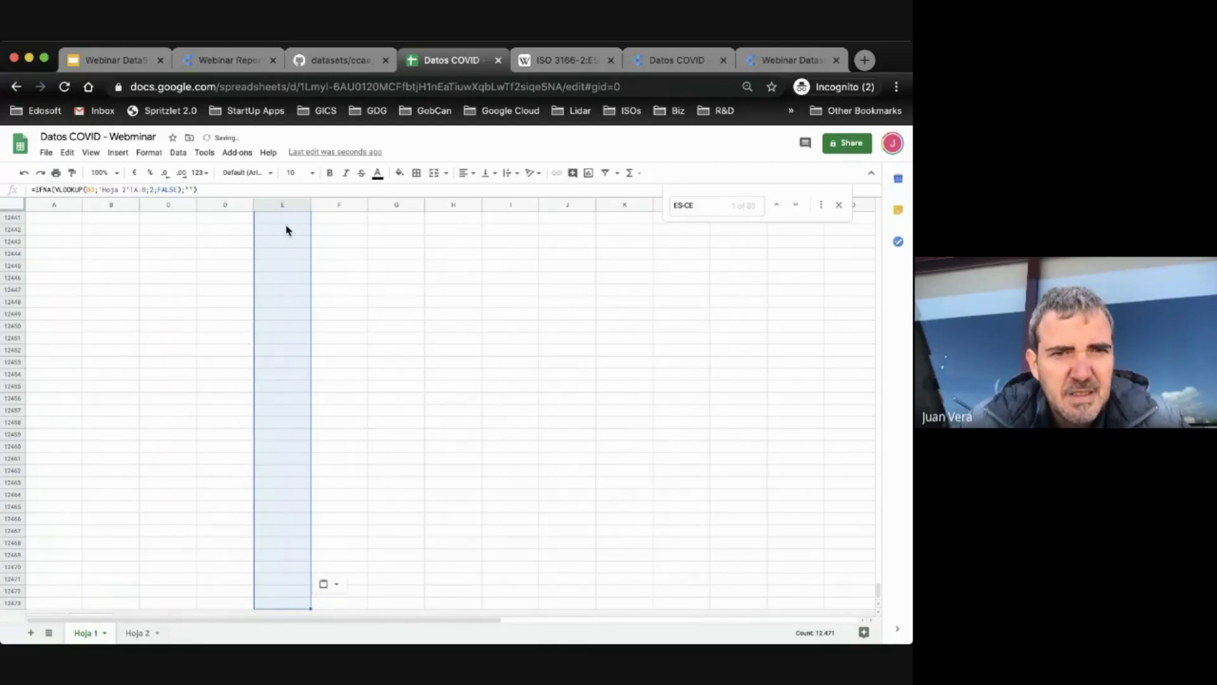
Step: Check the corrected first cod_iso cell, then refresh the fields of the Datos COVID data source in Data Studio
{"action": "key", "text": "super+Up"}
{"action": "key", "text": "Down"}
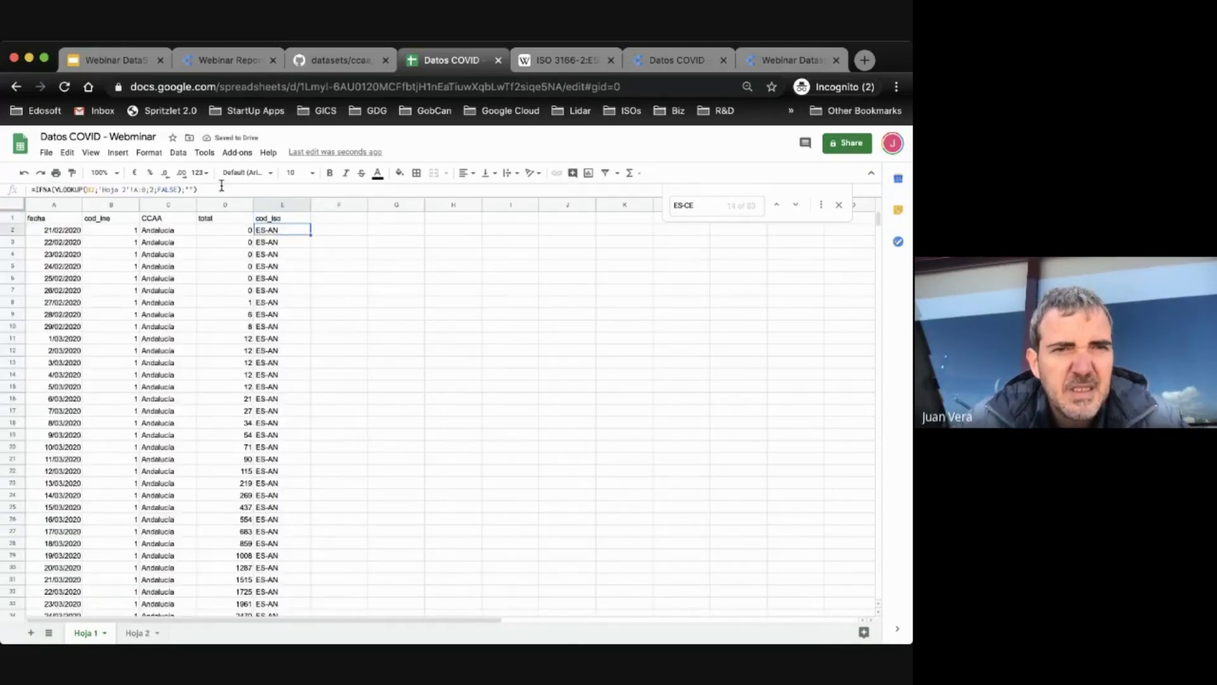
{"action": "left_click", "coordinate": [662, 60]}
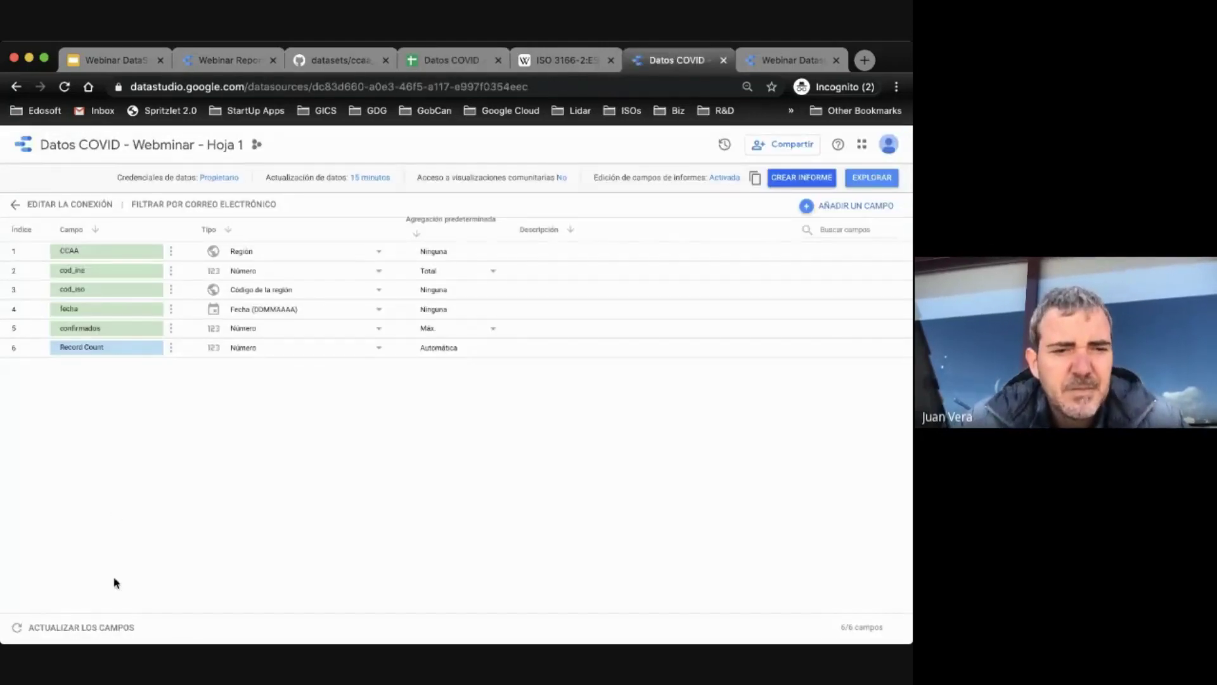
{"action": "left_click", "coordinate": [76, 630]}
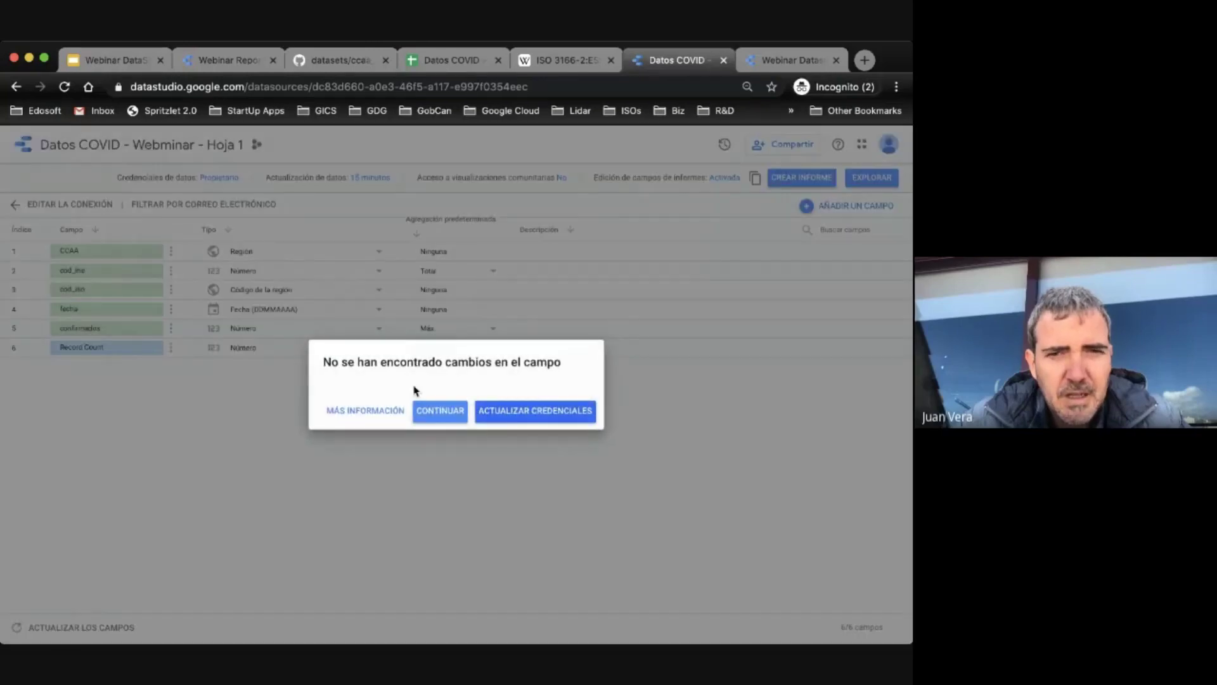
{"action": "left_click", "coordinate": [439, 413]}
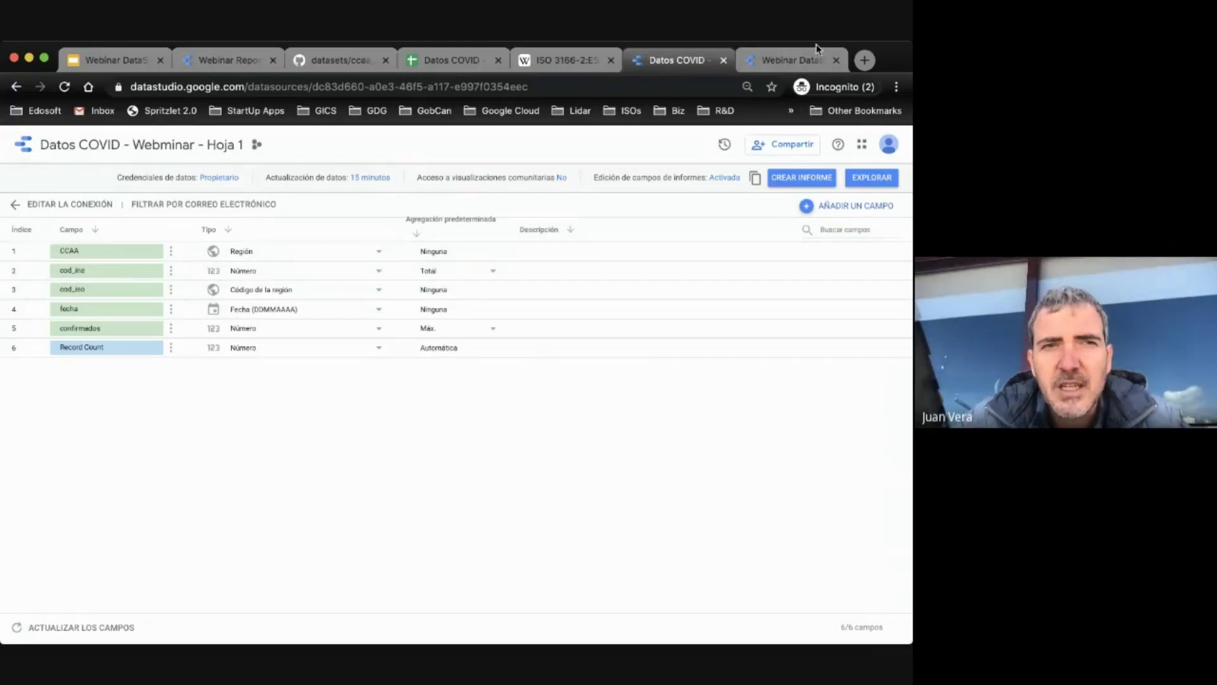
Step: Refresh the COVID report's data and set the aggregation of the Google Maps chart's confirmados size metric to Máx
{"action": "left_click", "coordinate": [789, 58]}
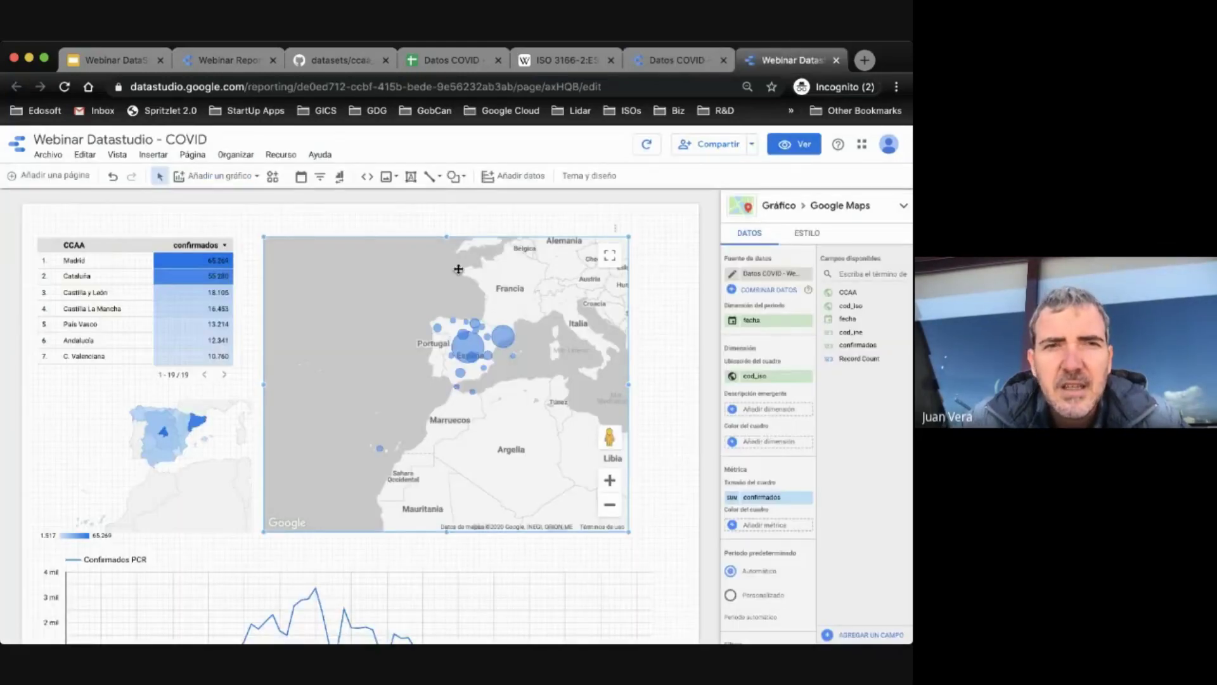
{"action": "left_click", "coordinate": [683, 60]}
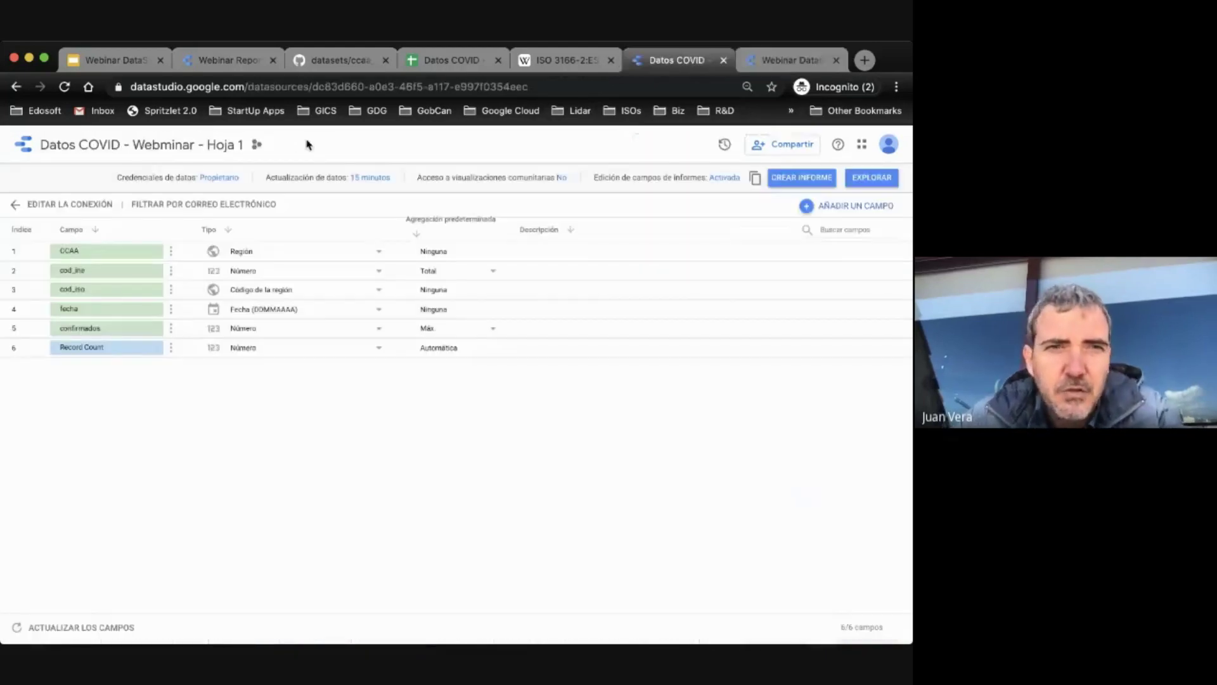
{"action": "left_click", "coordinate": [790, 60]}
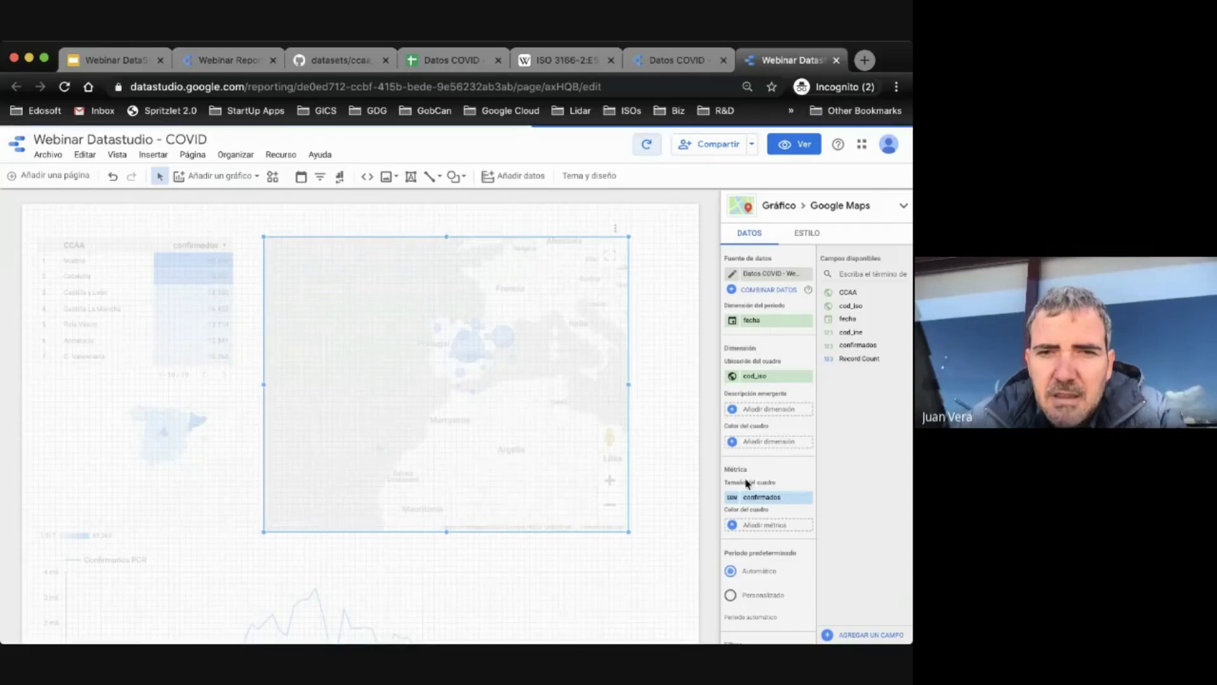
{"action": "left_click", "coordinate": [734, 498]}
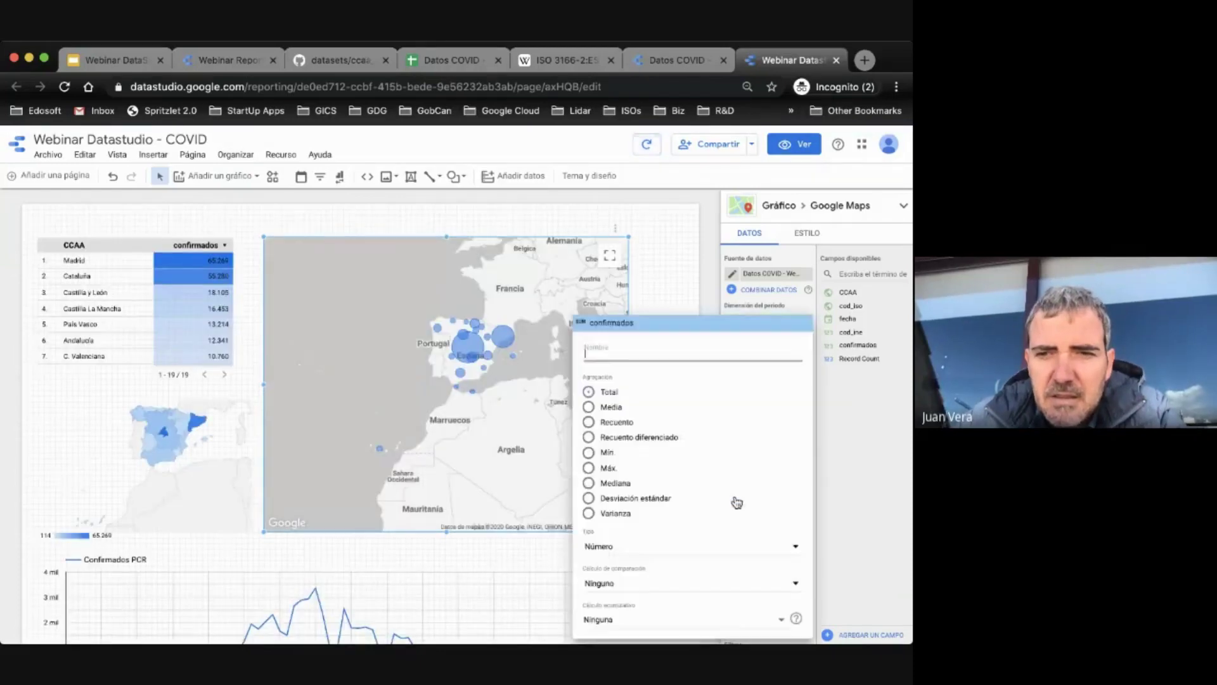
{"action": "left_click", "coordinate": [601, 466]}
{"action": "left_click", "coordinate": [704, 269]}
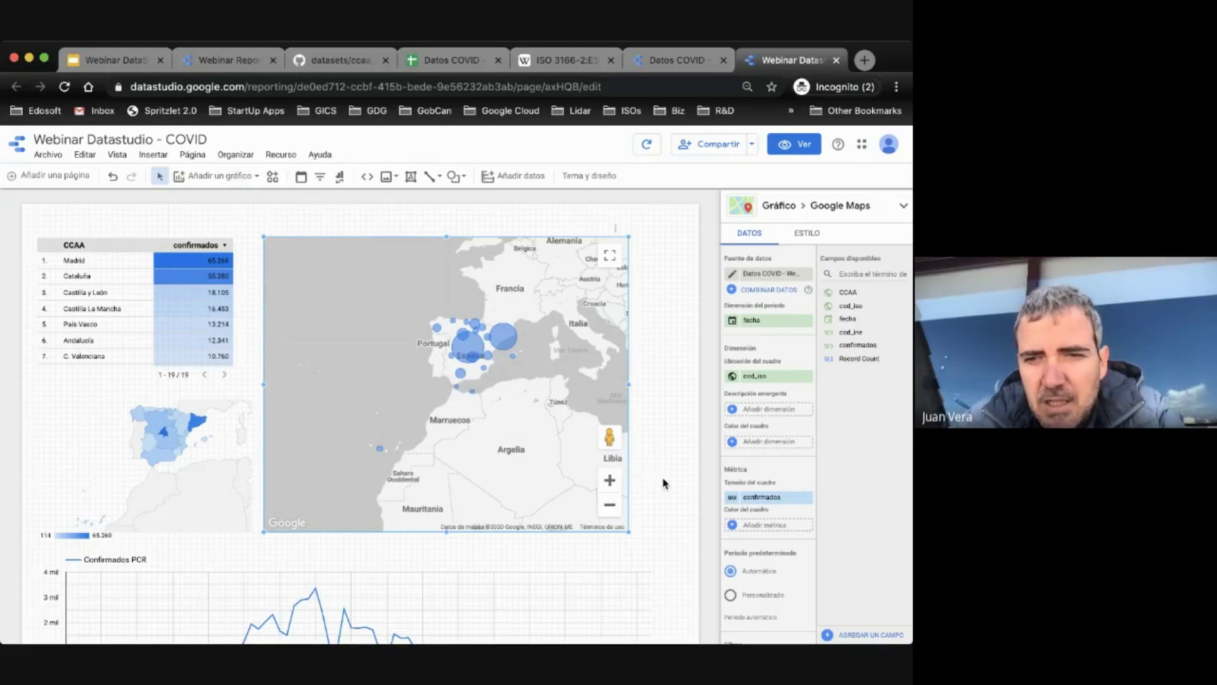
{"action": "scroll", "coordinate": [664, 481], "scroll_direction": "down", "scroll_amount": 3}
{"action": "scroll", "coordinate": [663, 480], "scroll_direction": "up", "scroll_amount": 1}
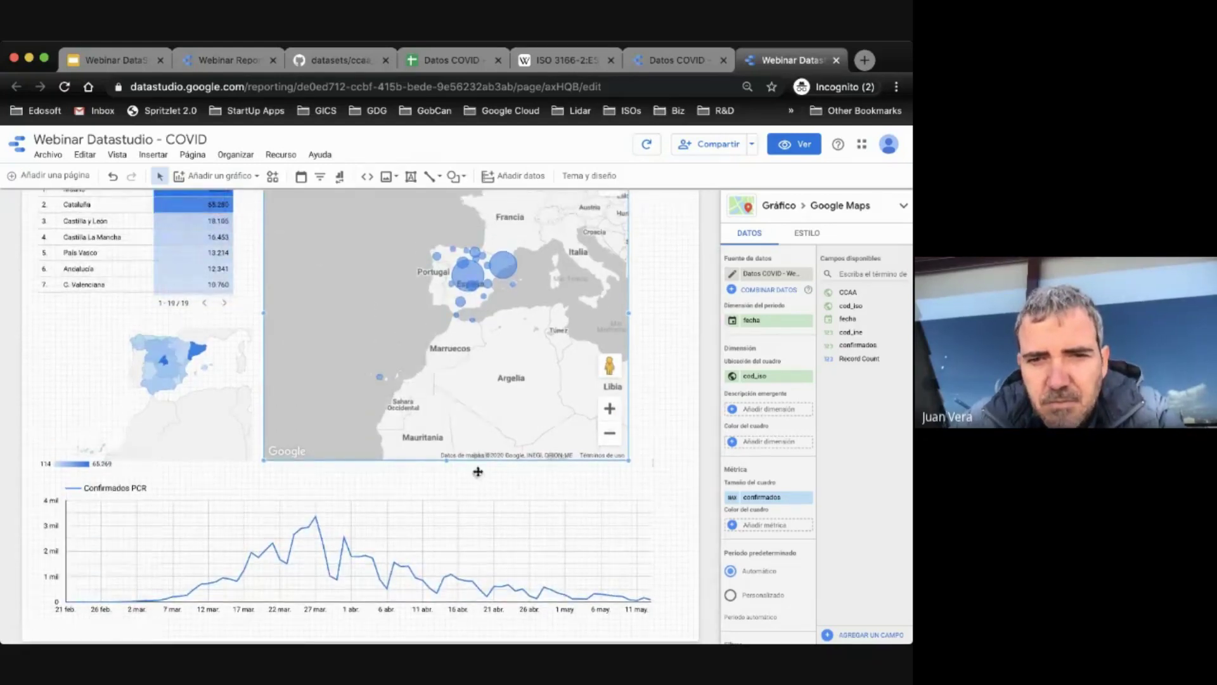
{"action": "left_click", "coordinate": [436, 60]}
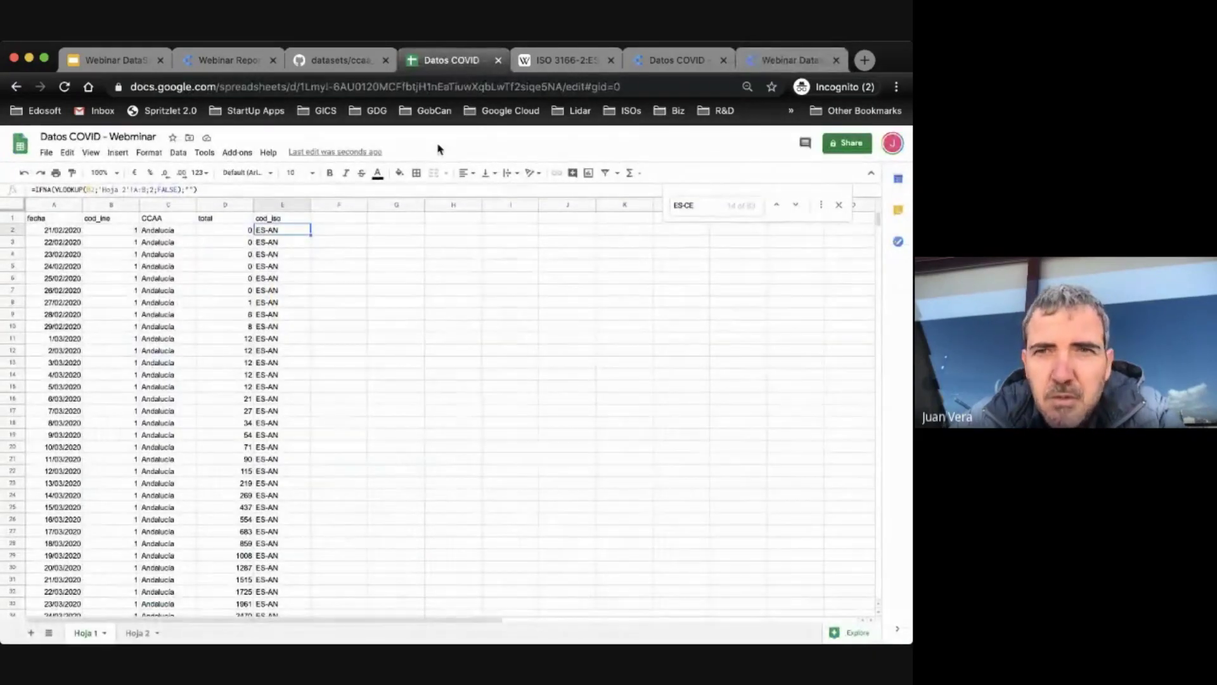
{"action": "left_click", "coordinate": [771, 57]}
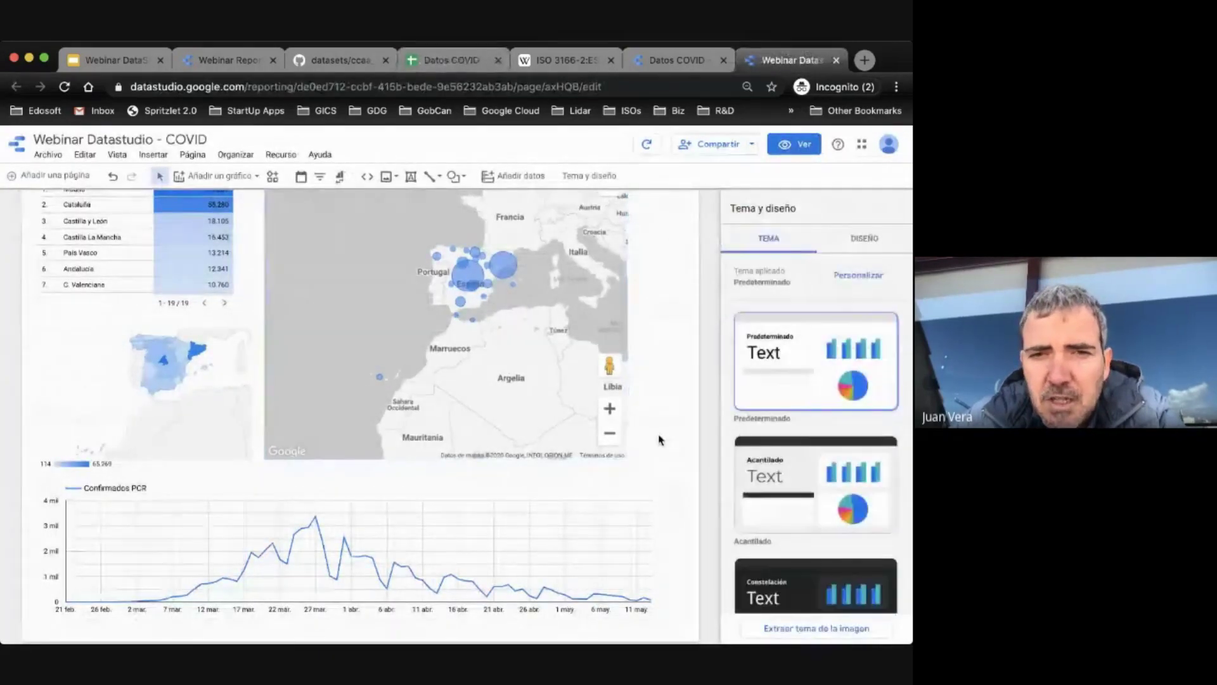
Step: Set CCAA as the Google Maps chart's tooltip dimension and check the region bubbles' tooltips in view mode
{"action": "scroll", "coordinate": [659, 439], "scroll_direction": "up", "scroll_amount": 2}
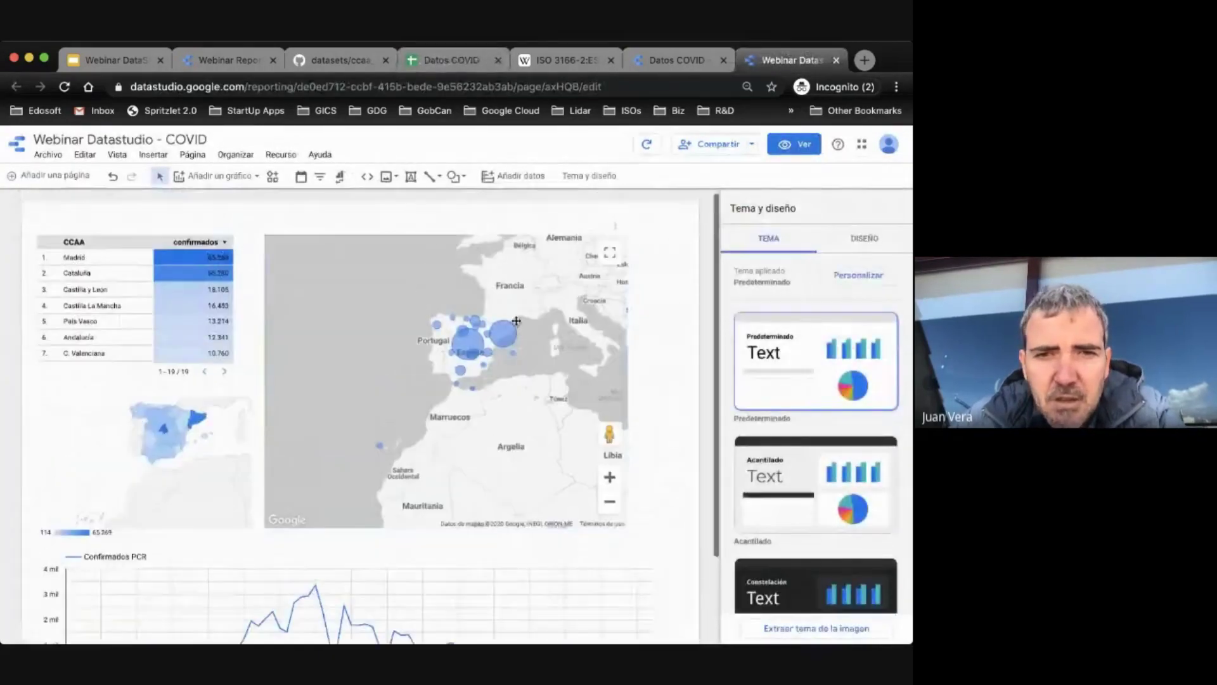
{"action": "left_click", "coordinate": [470, 342]}
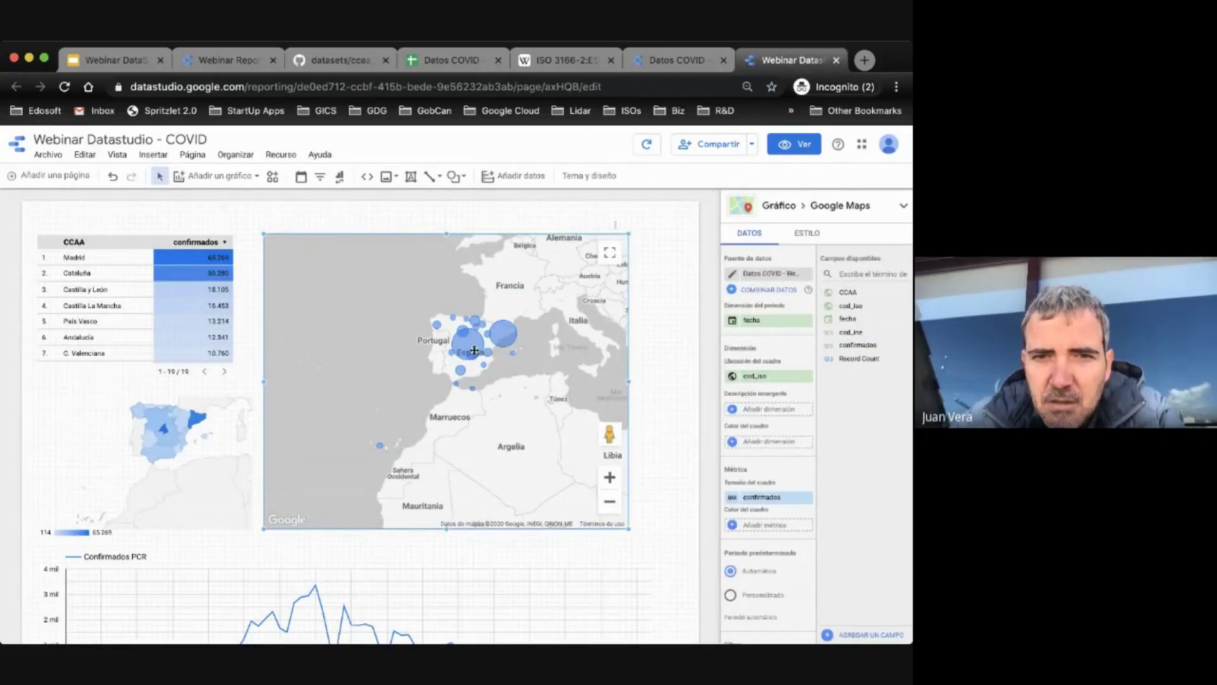
{"action": "left_click_drag", "start_coordinate": [849, 293], "coordinate": [758, 408]}
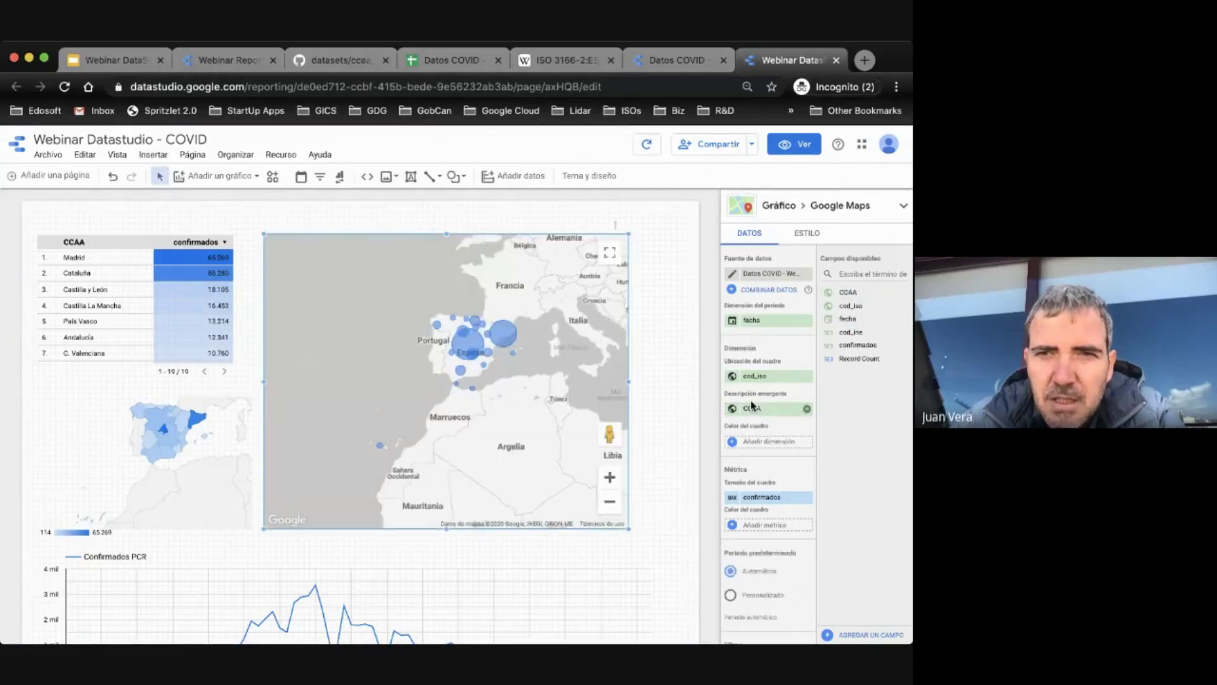
{"action": "left_click", "coordinate": [804, 147]}
{"action": "mouse_move", "coordinate": [603, 328]}
{"action": "mouse_move", "coordinate": [578, 310]}
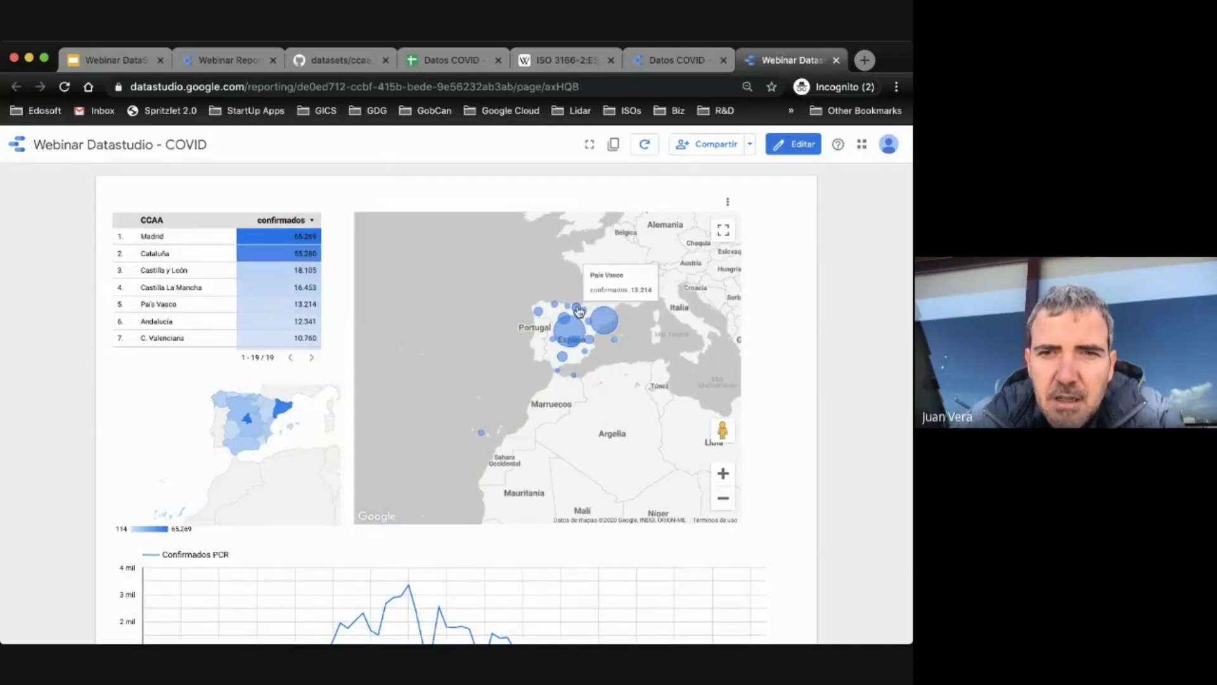
{"action": "mouse_move", "coordinate": [483, 437]}
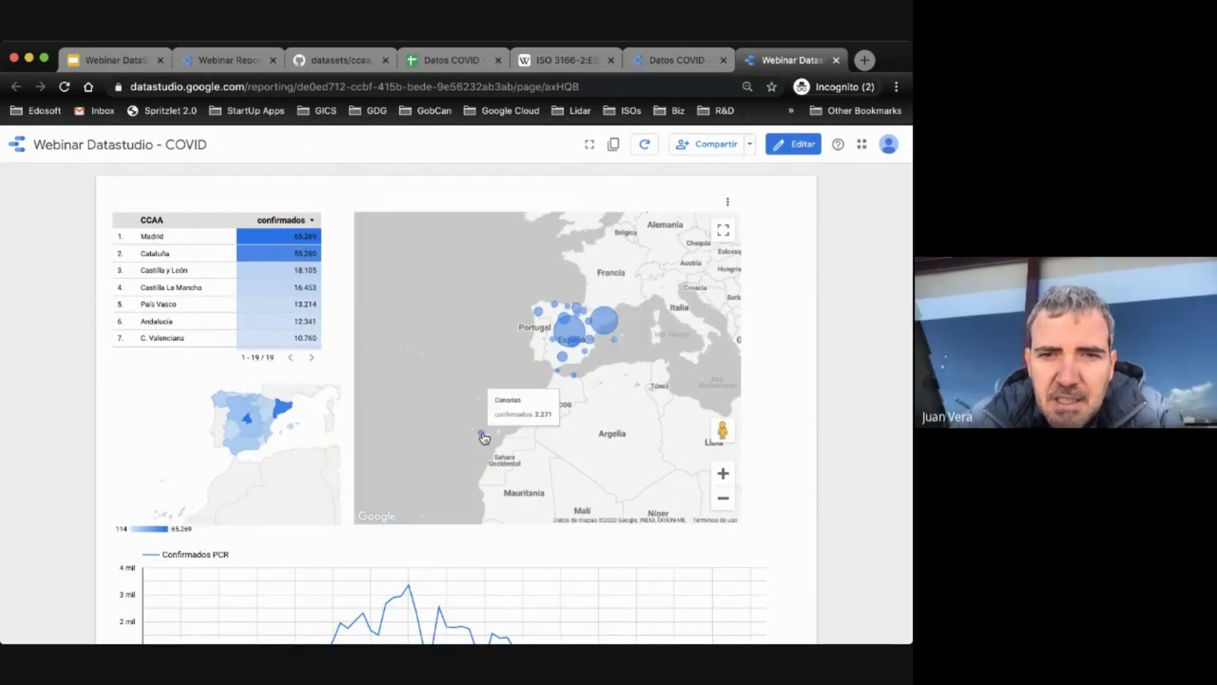
{"action": "left_click", "coordinate": [802, 145]}
Step: Compare the report's table, maps and line chart with the layout of the dark-themed reference report
{"action": "scroll", "coordinate": [398, 529], "scroll_direction": "down", "scroll_amount": 3}
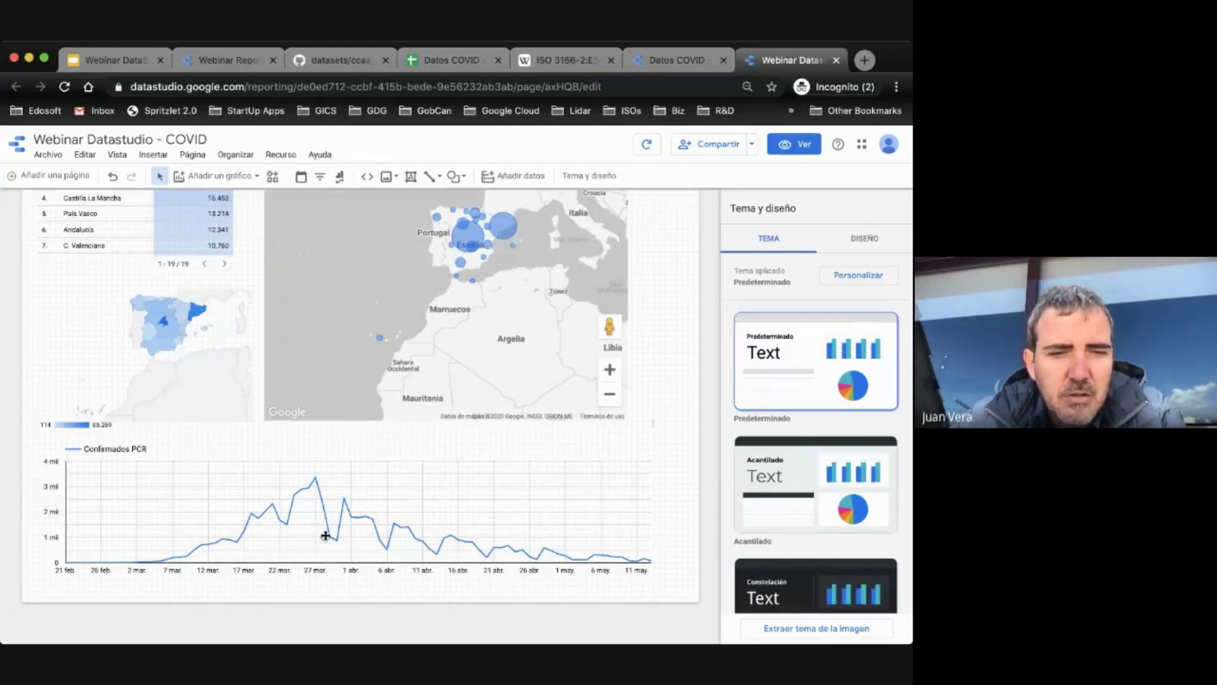
{"action": "scroll", "coordinate": [360, 494], "scroll_direction": "up", "scroll_amount": 1}
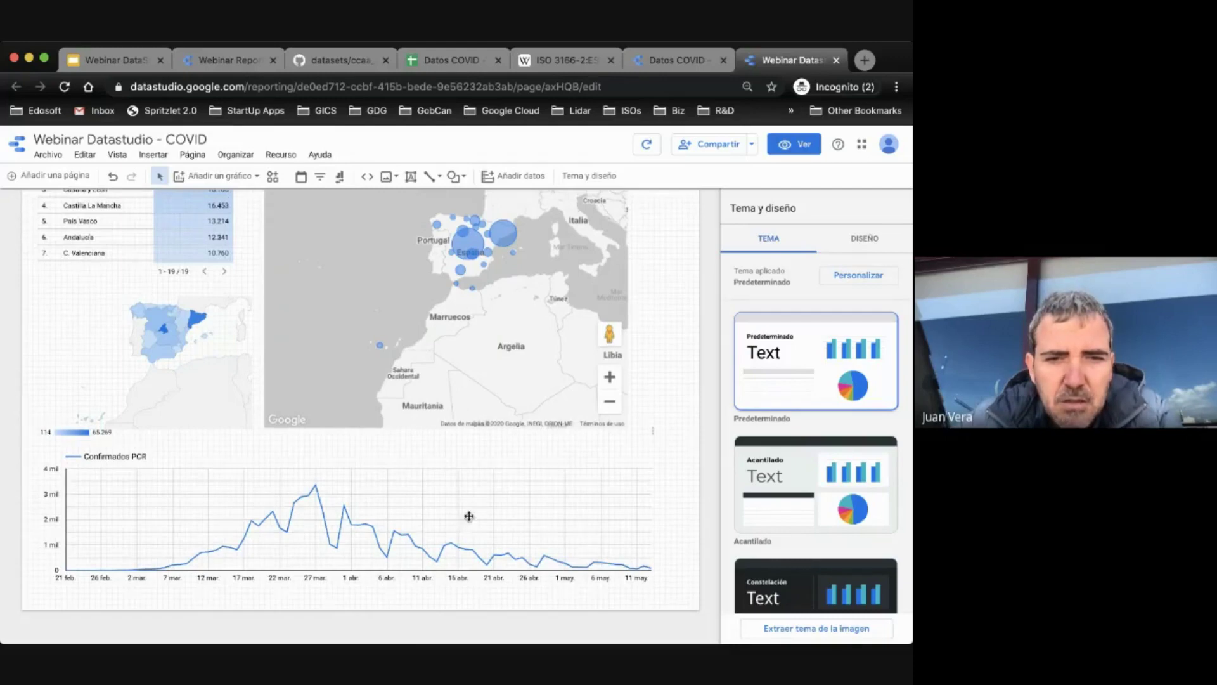
{"action": "scroll", "coordinate": [487, 504], "scroll_direction": "up", "scroll_amount": 3}
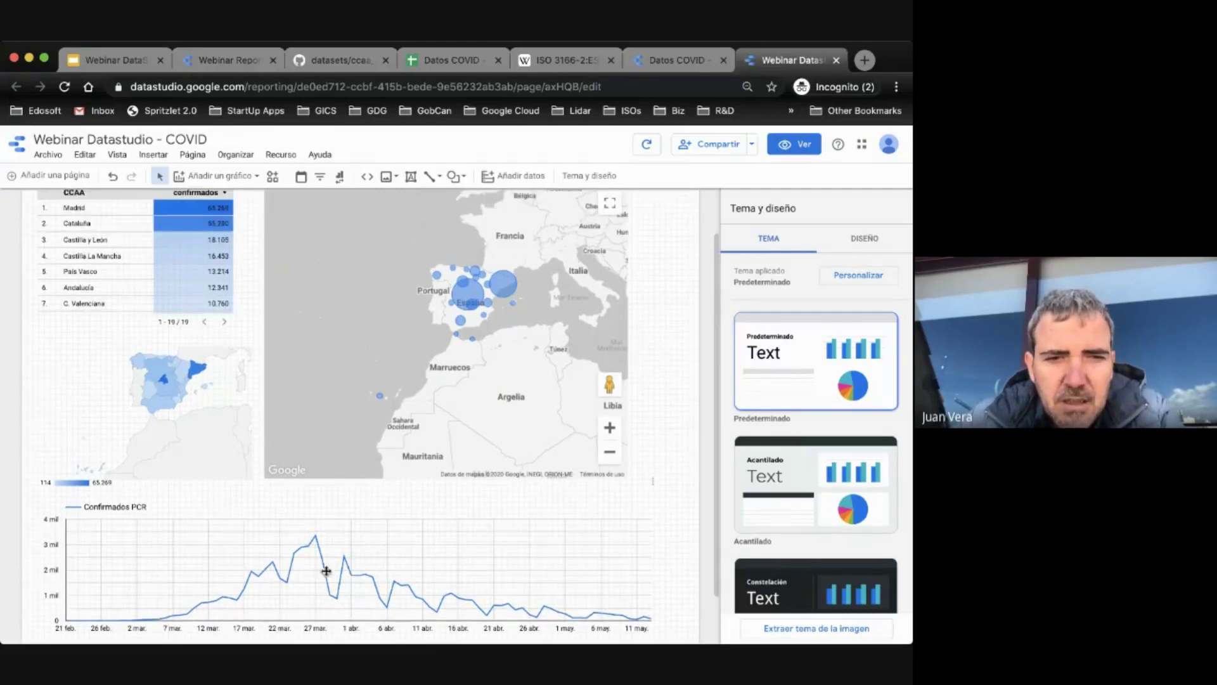
{"action": "scroll", "coordinate": [328, 519], "scroll_direction": "up", "scroll_amount": 3}
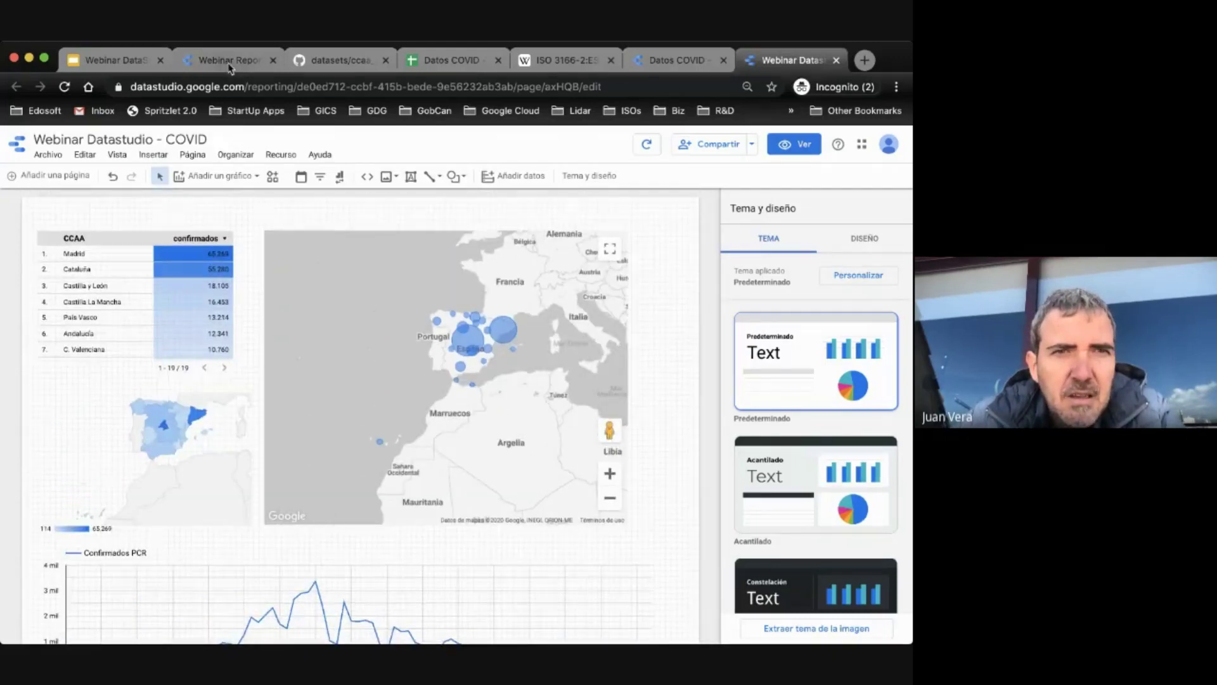
{"action": "left_click", "coordinate": [228, 61]}
{"action": "scroll", "coordinate": [359, 324], "scroll_direction": "up", "scroll_amount": 1}
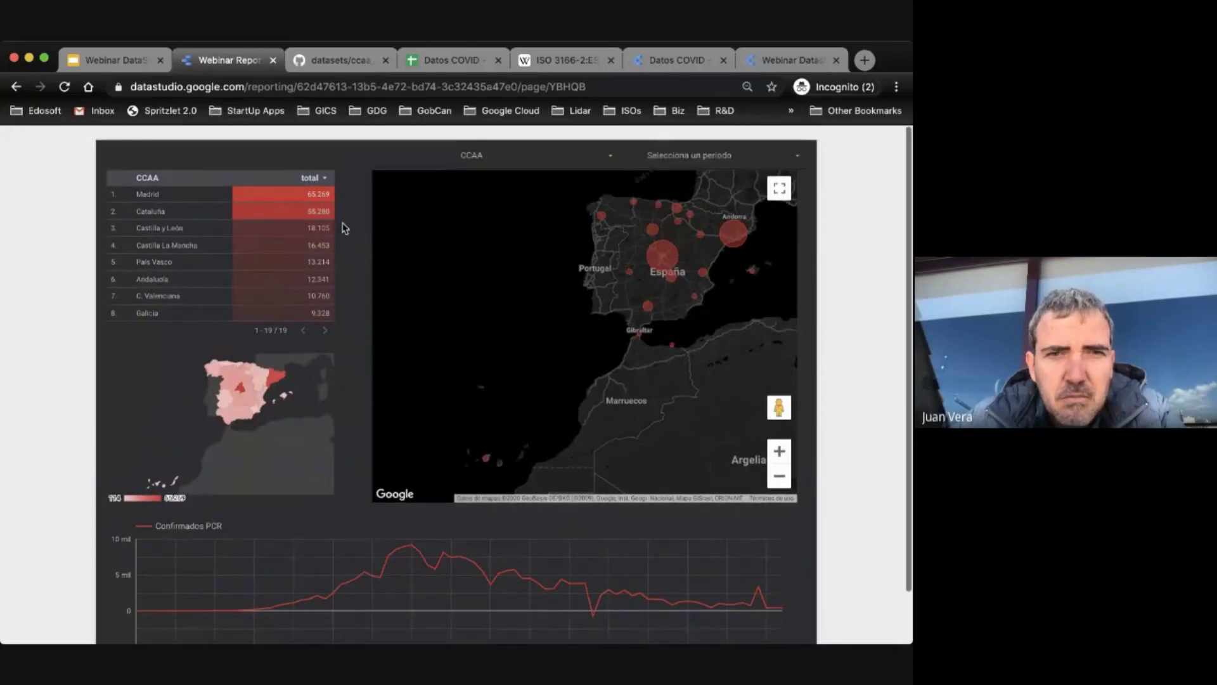
{"action": "scroll", "coordinate": [537, 472], "scroll_direction": "down", "scroll_amount": 2}
{"action": "scroll", "coordinate": [537, 473], "scroll_direction": "down", "scroll_amount": 2}
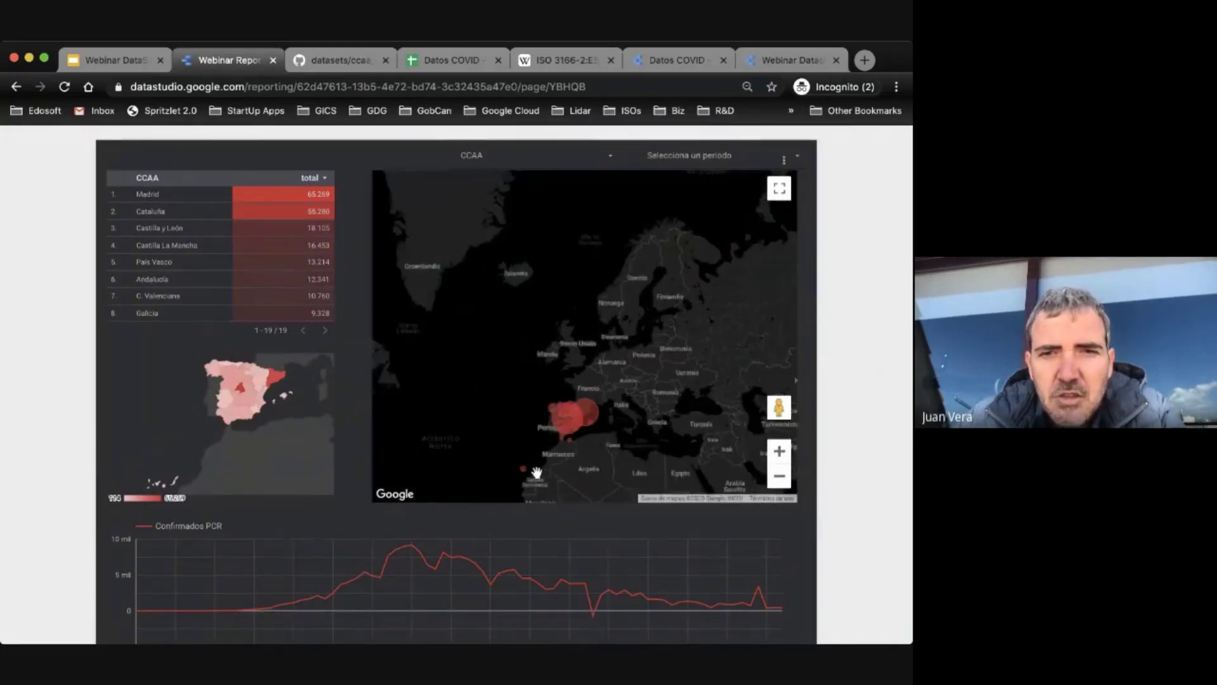
{"action": "scroll", "coordinate": [536, 472], "scroll_direction": "up", "scroll_amount": 1}
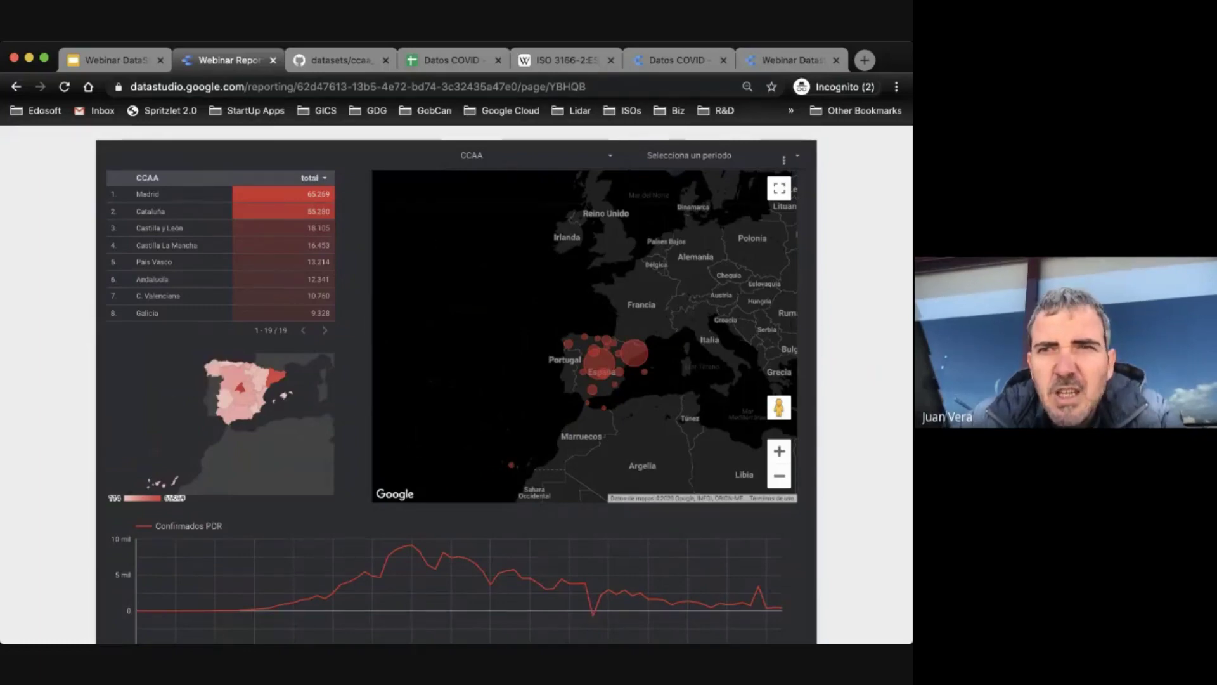
Step: In the editable COVID report, shift the Google Maps chart to the right and widen the CCAA table and the geographic map to matching widths
{"action": "left_click", "coordinate": [795, 57]}
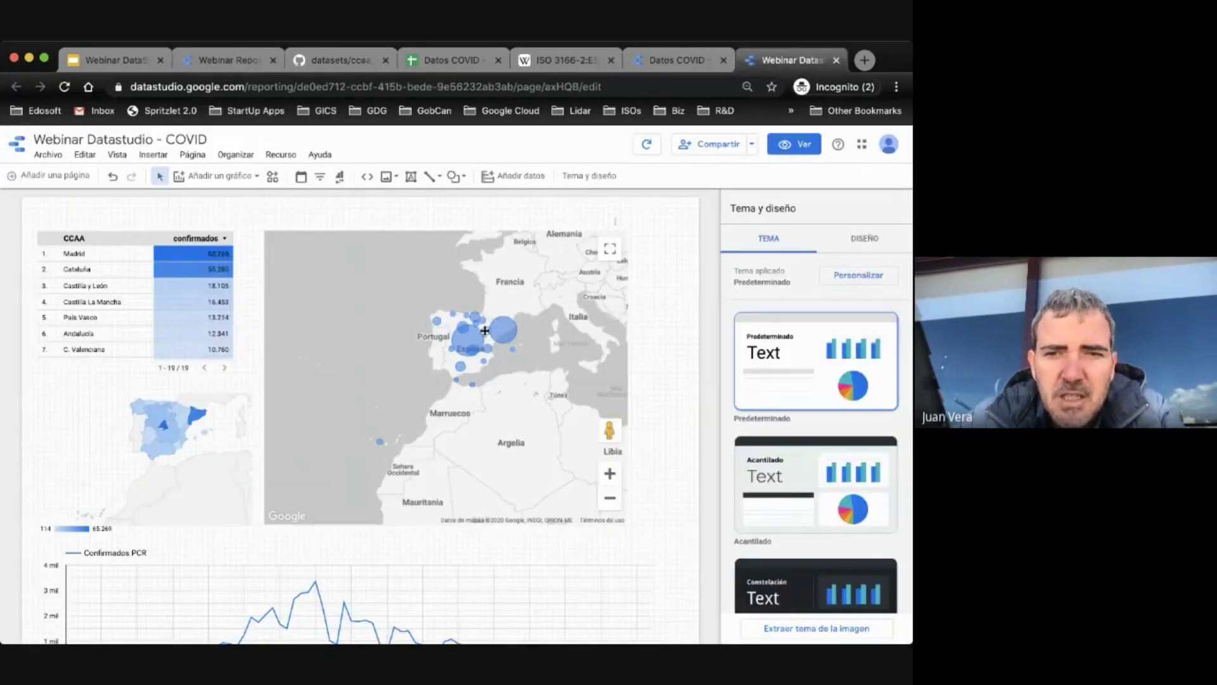
{"action": "left_click_drag", "start_coordinate": [375, 303], "coordinate": [413, 303]}
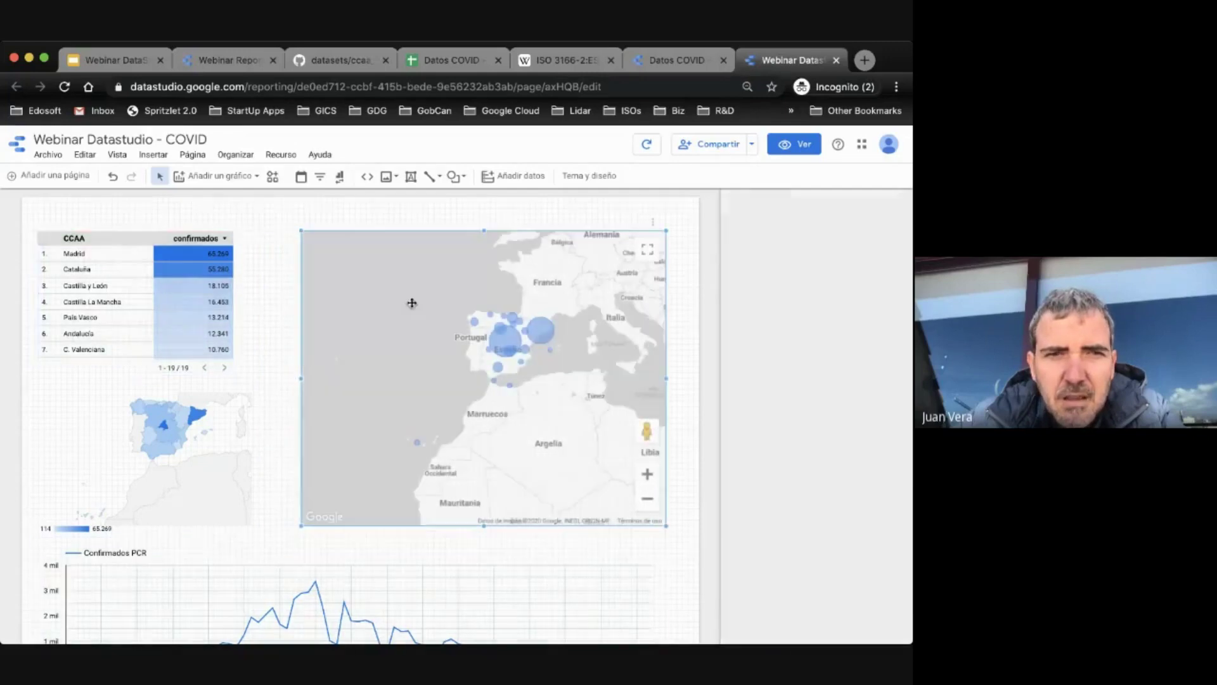
{"action": "left_click", "coordinate": [229, 299]}
{"action": "left_click_drag", "start_coordinate": [230, 299], "coordinate": [277, 299]}
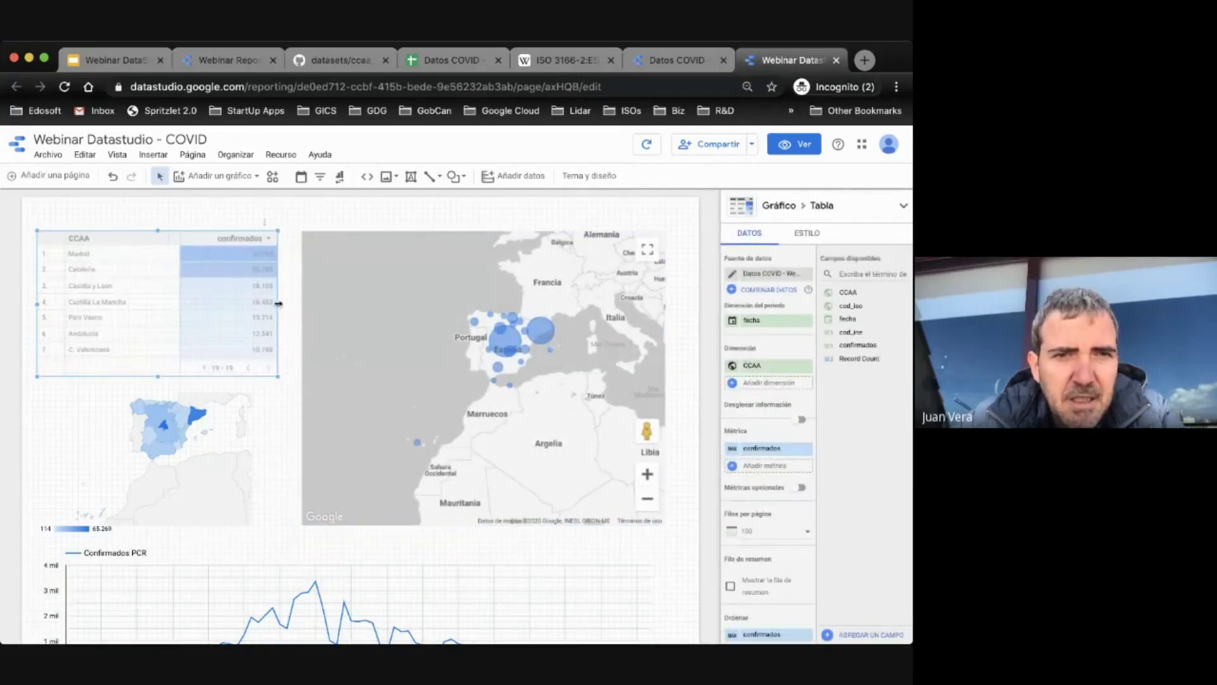
{"action": "left_click", "coordinate": [230, 417]}
{"action": "left_click_drag", "start_coordinate": [255, 461], "coordinate": [278, 458]}
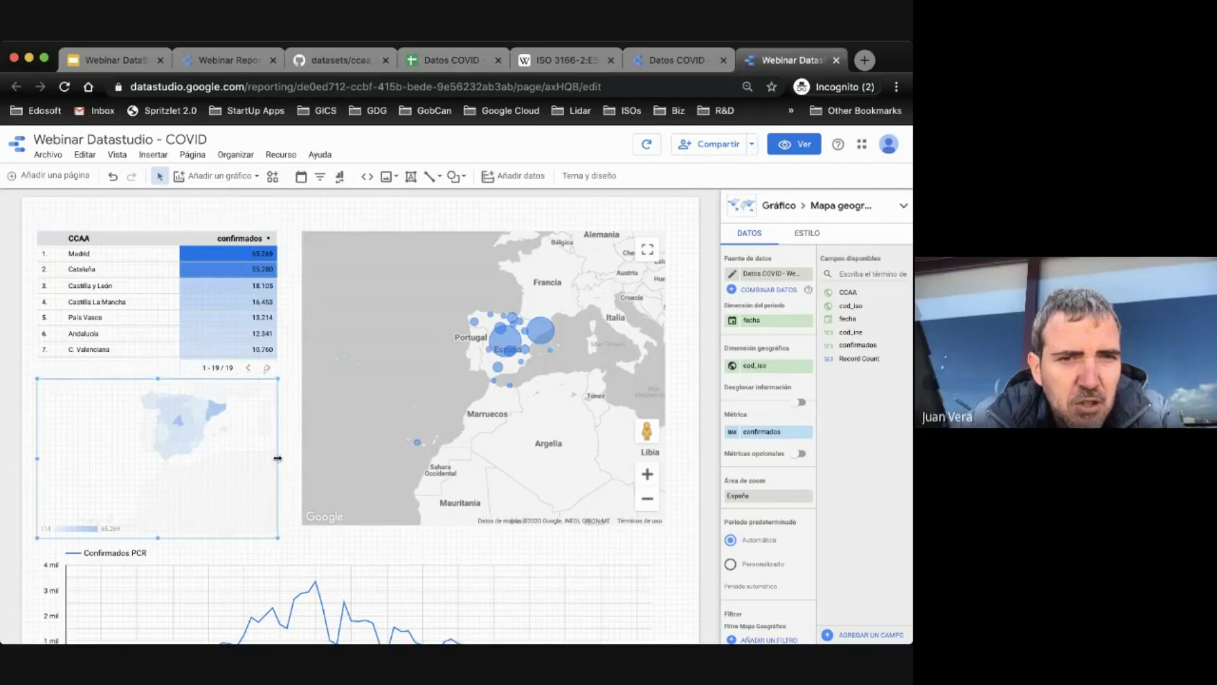
Step: Select the table and both maps together, then reduce their shared height slightly and stretch them wider
{"action": "left_click", "coordinate": [223, 327]}
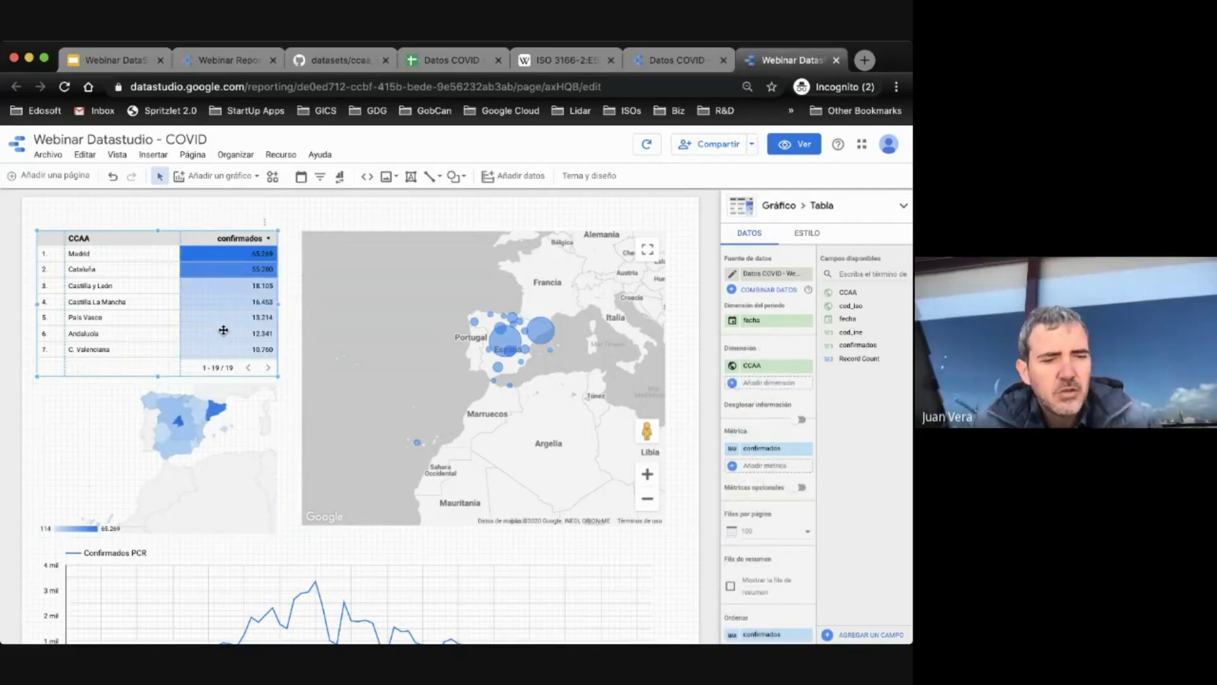
{"action": "left_click", "coordinate": [196, 439]}
{"action": "left_click", "coordinate": [380, 414], "text": "shift"}
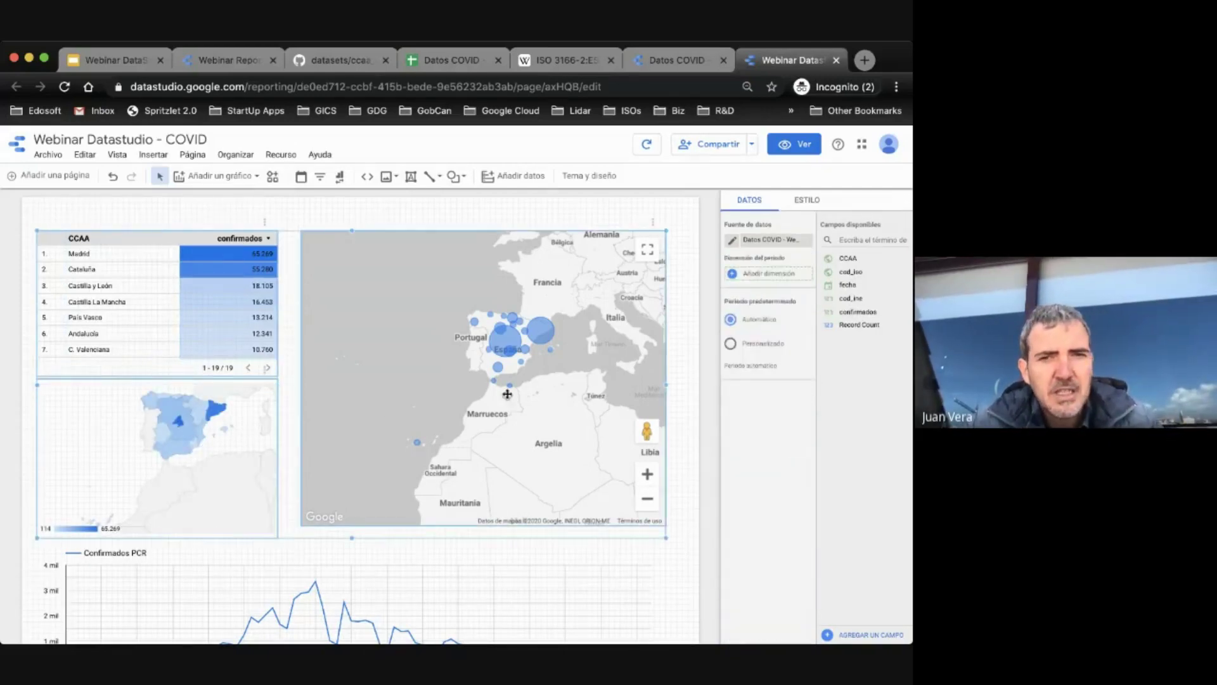
{"action": "left_click_drag", "start_coordinate": [352, 539], "coordinate": [353, 529]}
{"action": "left_click_drag", "start_coordinate": [665, 381], "coordinate": [682, 381]}
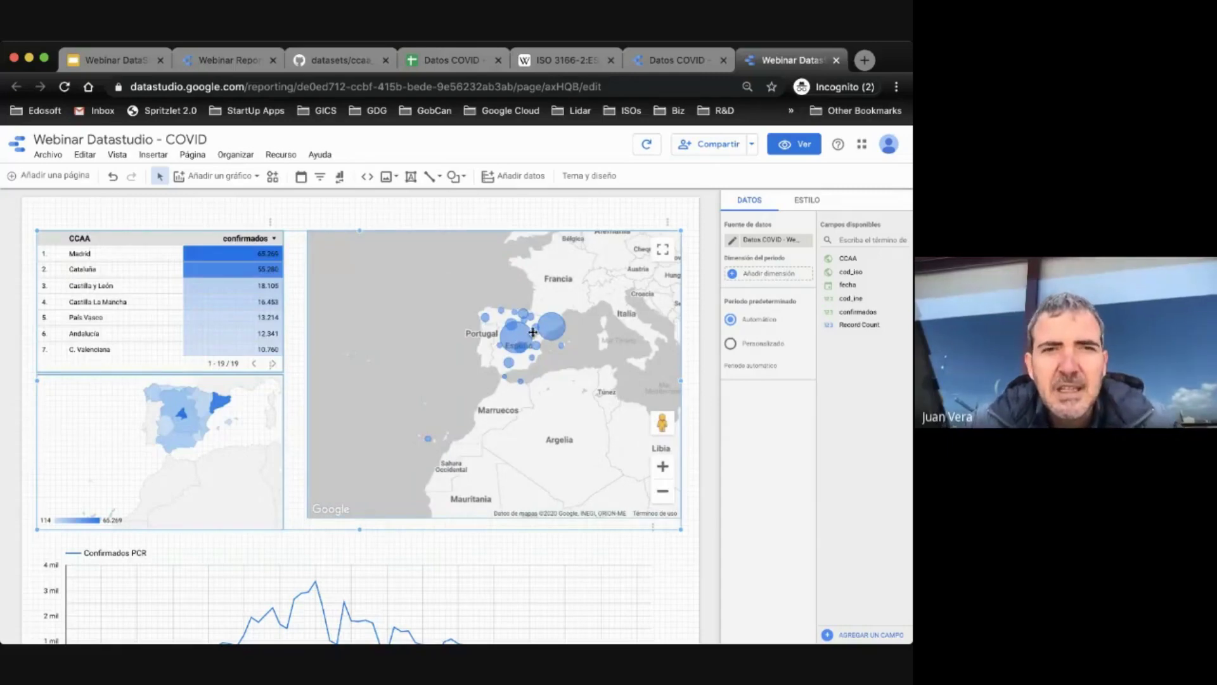
Step: Extend the lower edge of the Google Maps chart to align with the bottom of the geographic map
{"action": "left_click", "coordinate": [541, 552]}
{"action": "left_click", "coordinate": [518, 515]}
{"action": "left_click_drag", "start_coordinate": [494, 518], "coordinate": [494, 528]}
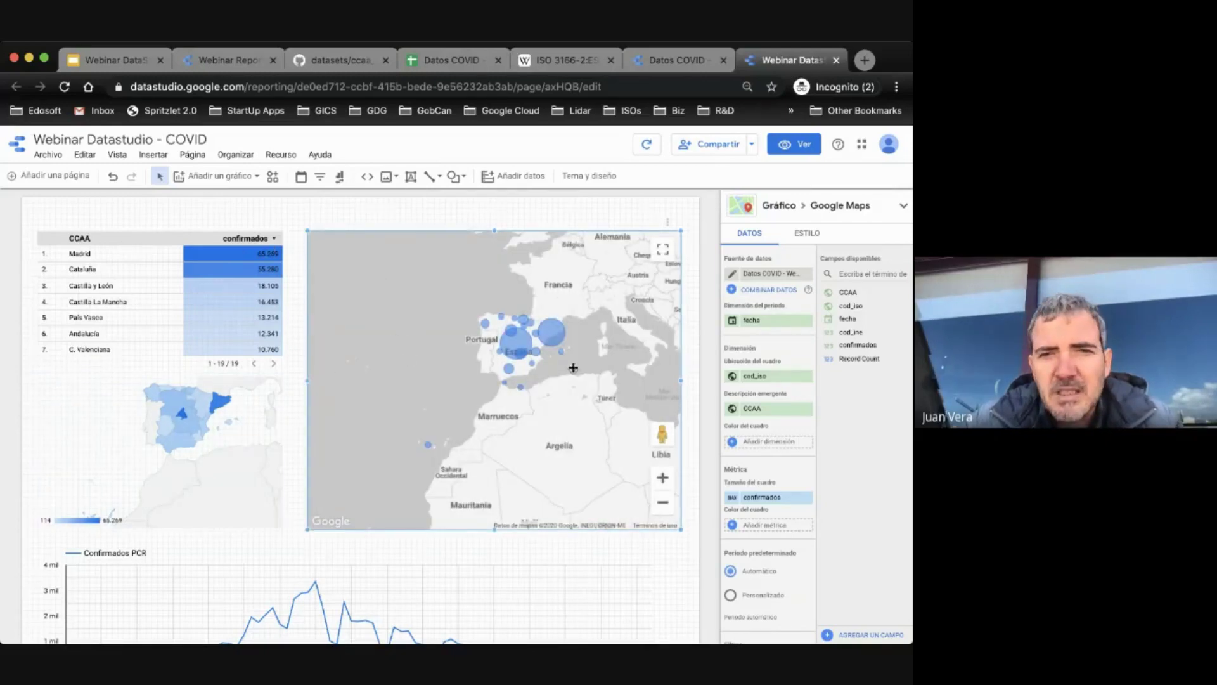
{"action": "scroll", "coordinate": [404, 457], "scroll_direction": "down", "scroll_amount": 3}
{"action": "scroll", "coordinate": [406, 461], "scroll_direction": "down", "scroll_amount": 2}
{"action": "scroll", "coordinate": [408, 459], "scroll_direction": "up", "scroll_amount": 5}
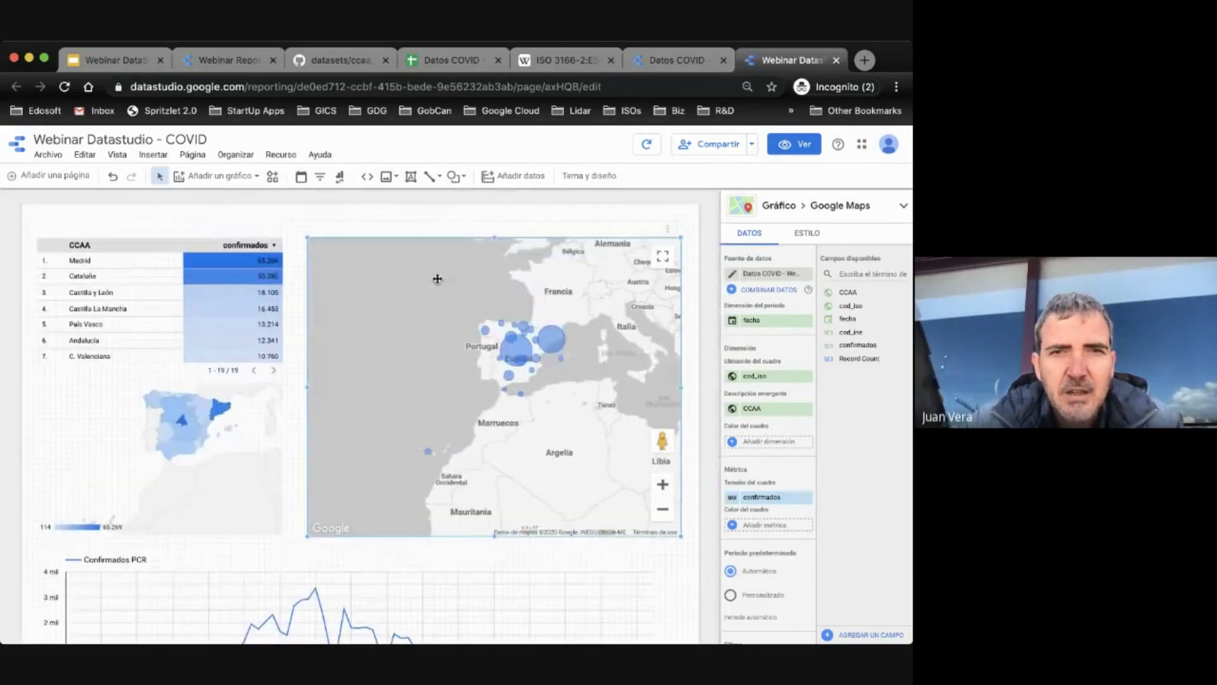
Step: In the dark-themed reference report, examine the CCAA filter and the date range selector above the charts
{"action": "left_click", "coordinate": [222, 57]}
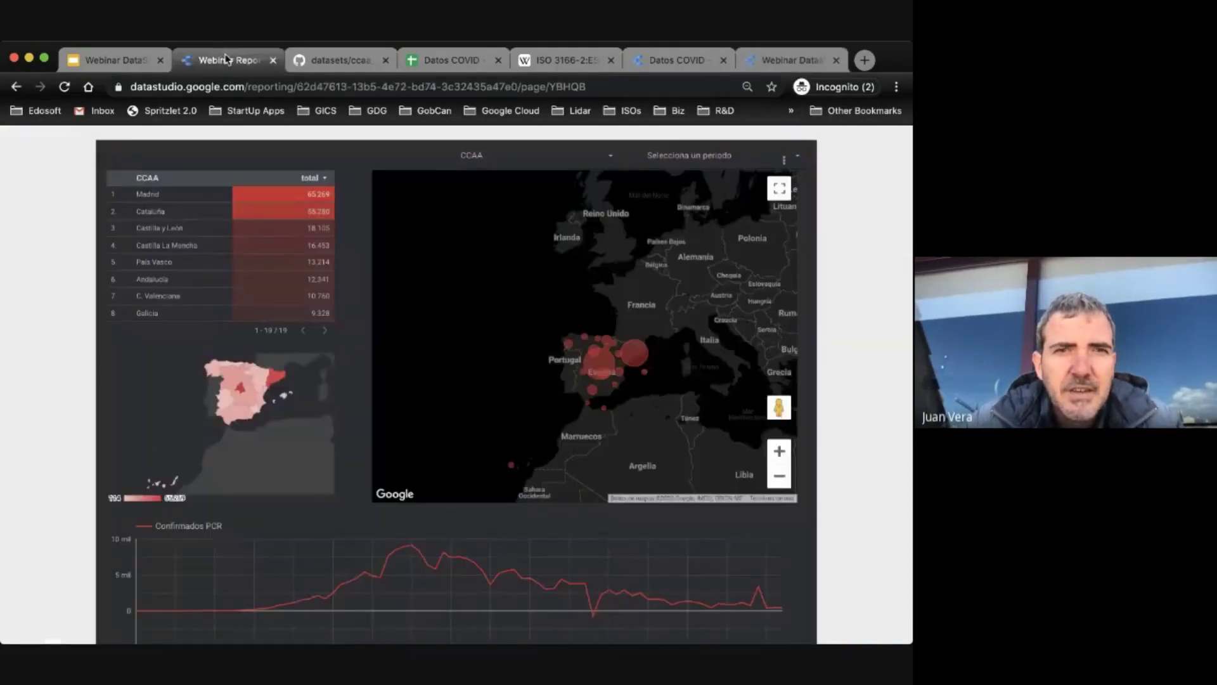
{"action": "left_click", "coordinate": [498, 152]}
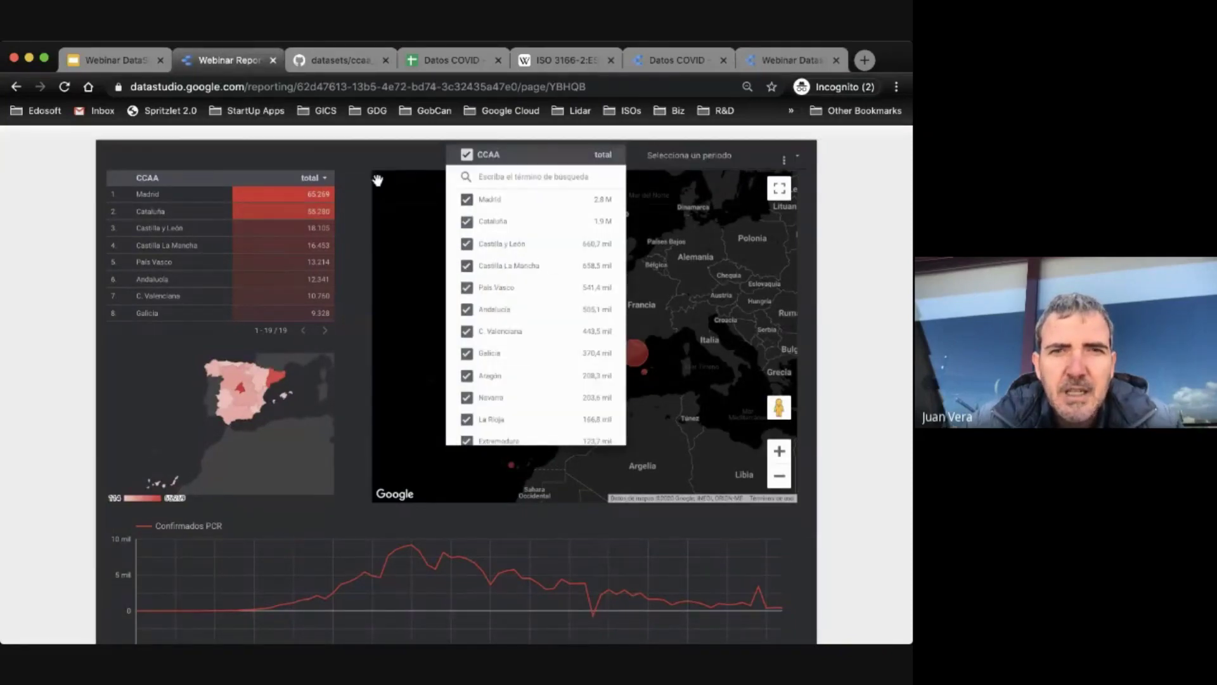
{"action": "left_click", "coordinate": [651, 157]}
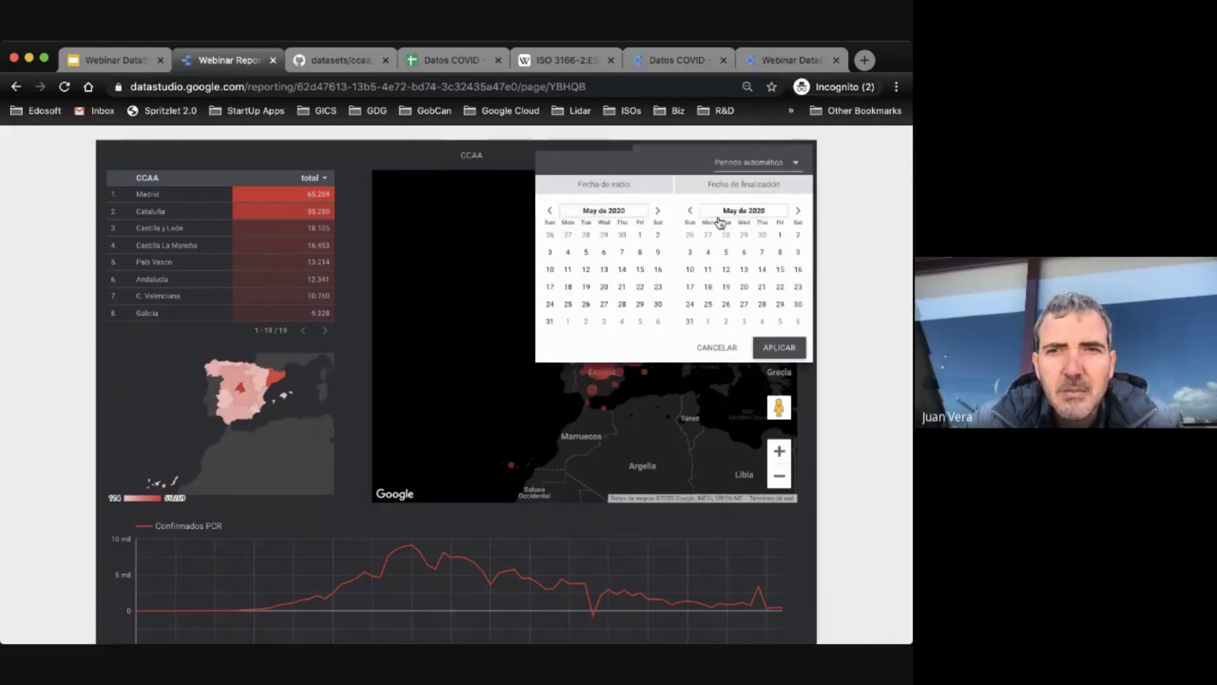
{"action": "left_click", "coordinate": [395, 154]}
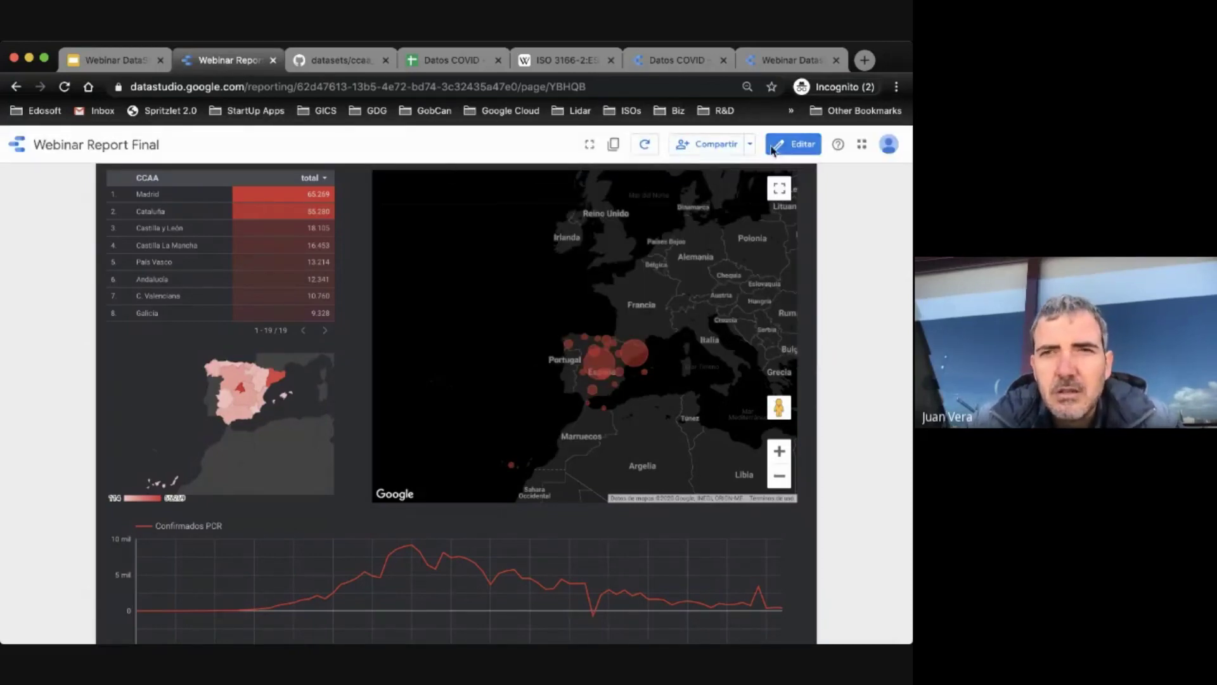
Step: Return to the editable COVID report and view the featured community visualizations
{"action": "left_click", "coordinate": [786, 58]}
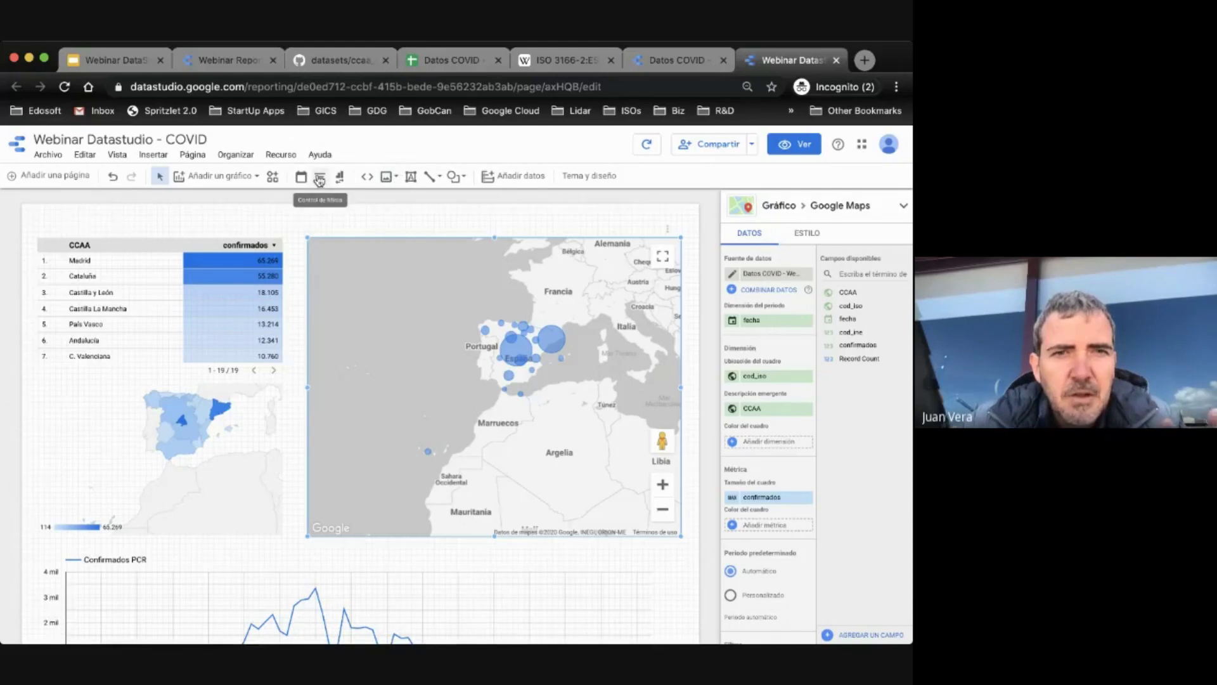
{"action": "left_click", "coordinate": [274, 180]}
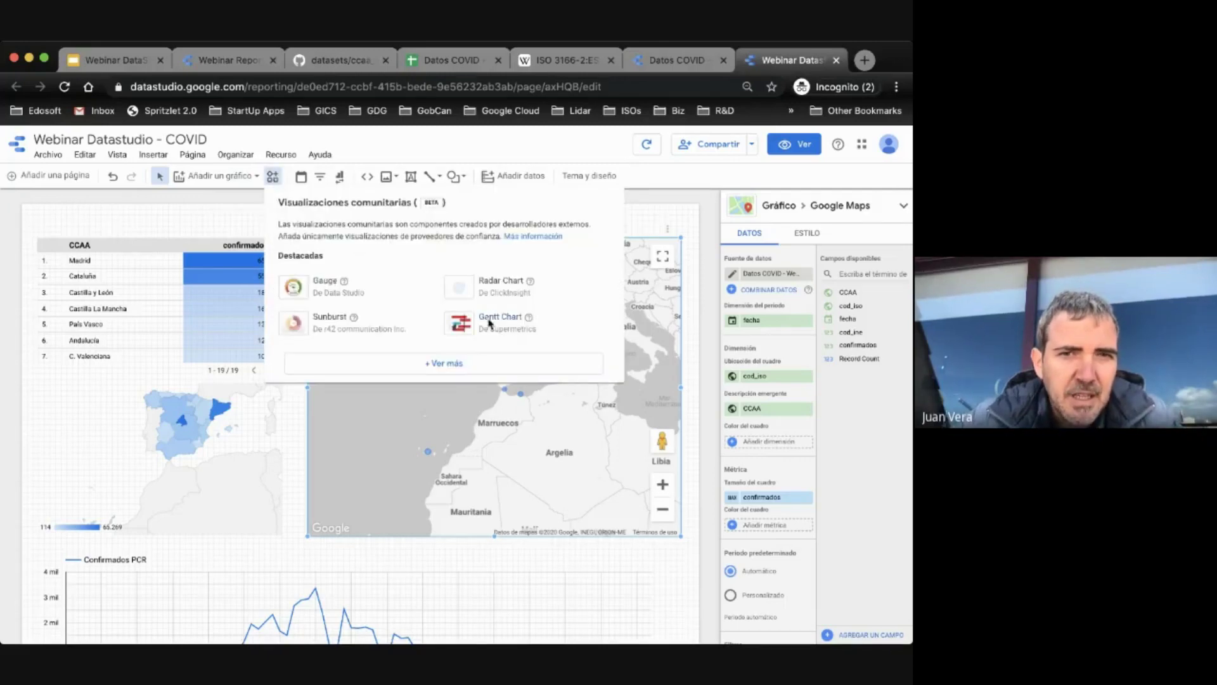
{"action": "left_click", "coordinate": [232, 211]}
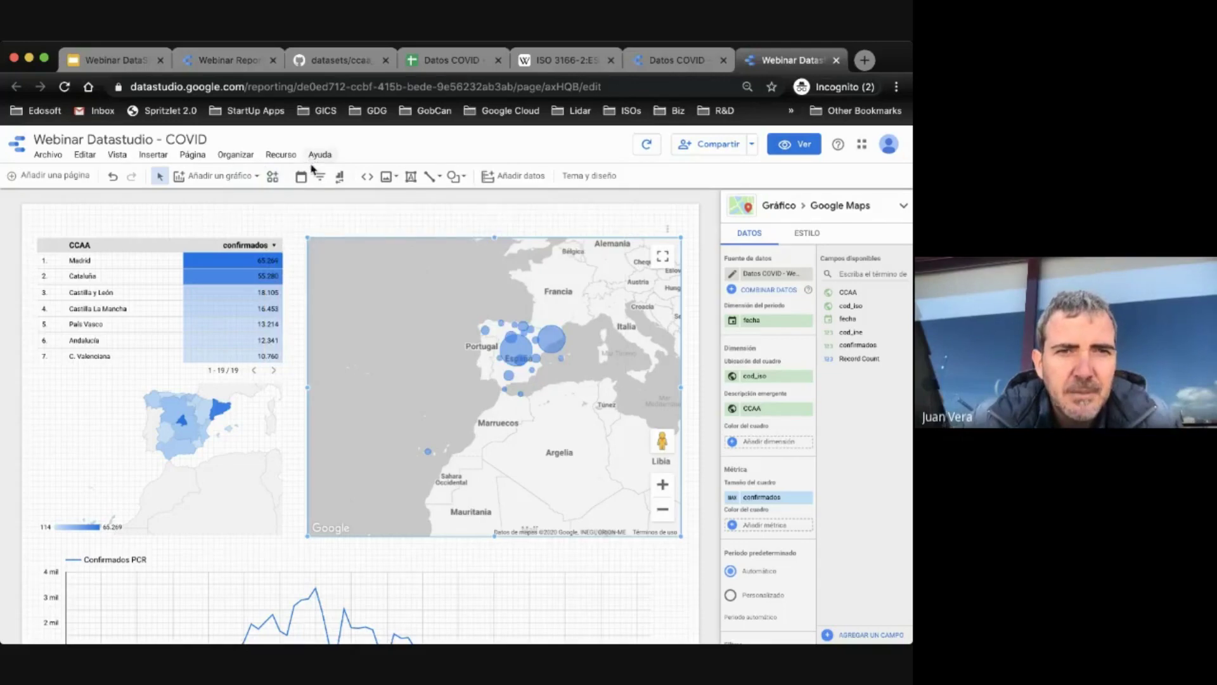
Step: Place a date range control above the right part of the Google Maps chart and a CCAA filter control to its left
{"action": "left_click", "coordinate": [302, 183]}
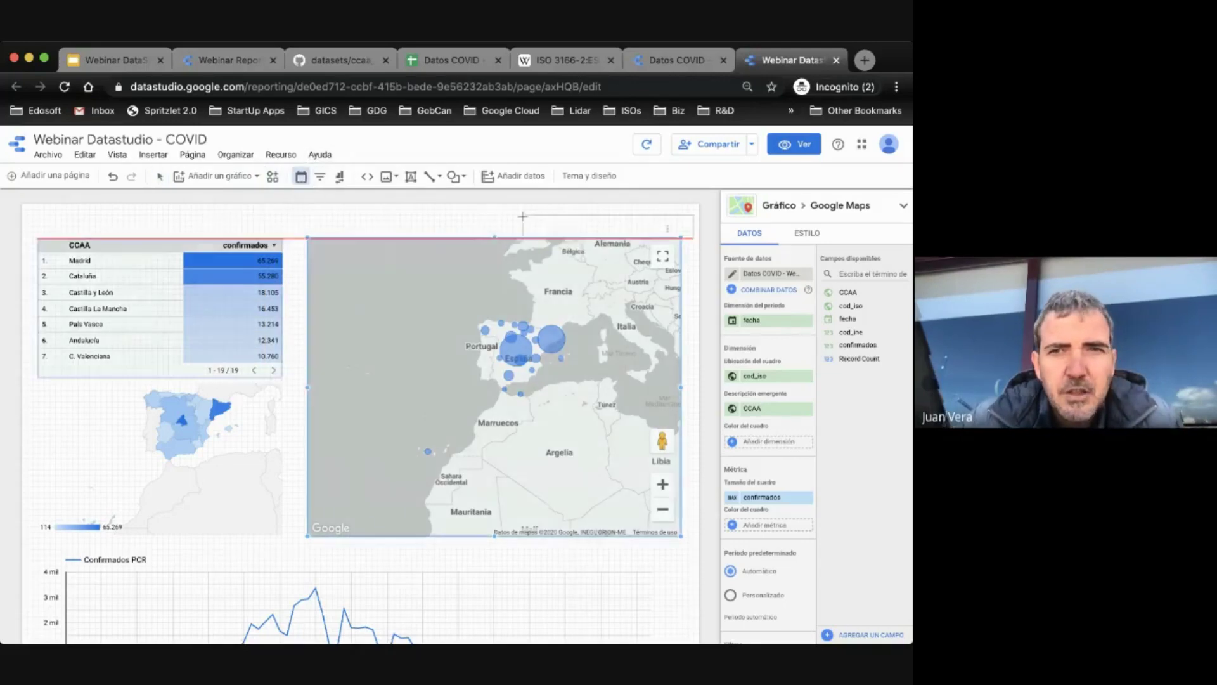
{"action": "left_click_drag", "start_coordinate": [509, 206], "coordinate": [510, 205]}
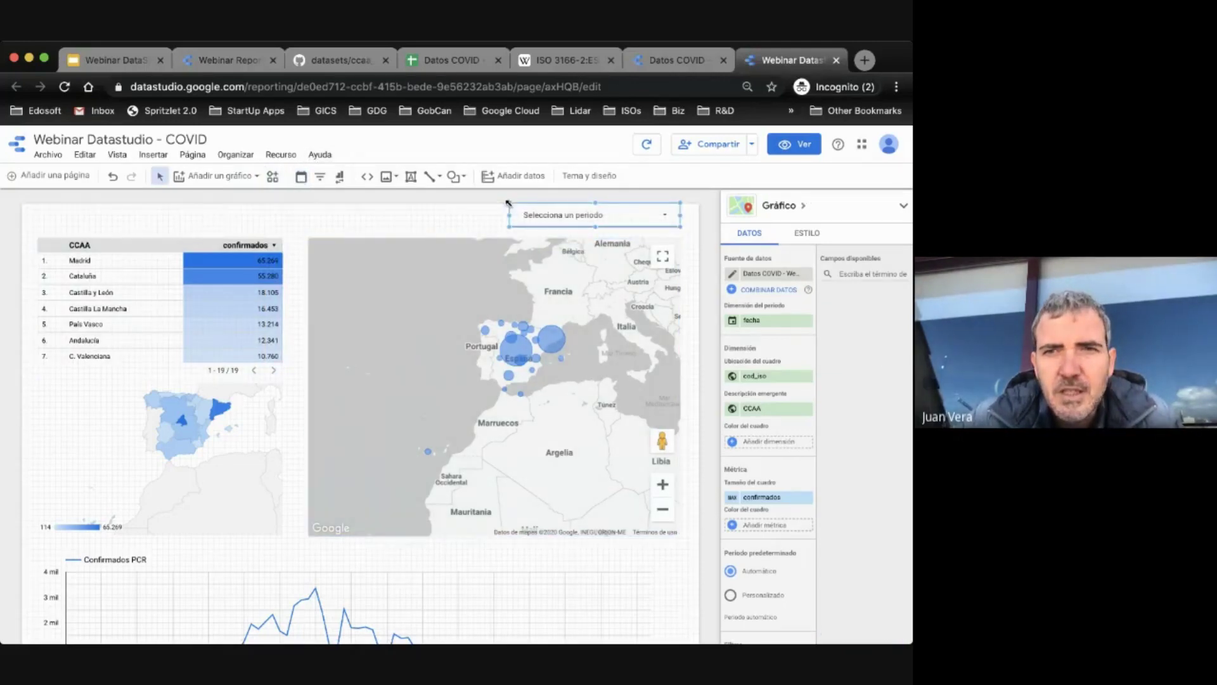
{"action": "left_click", "coordinate": [320, 182]}
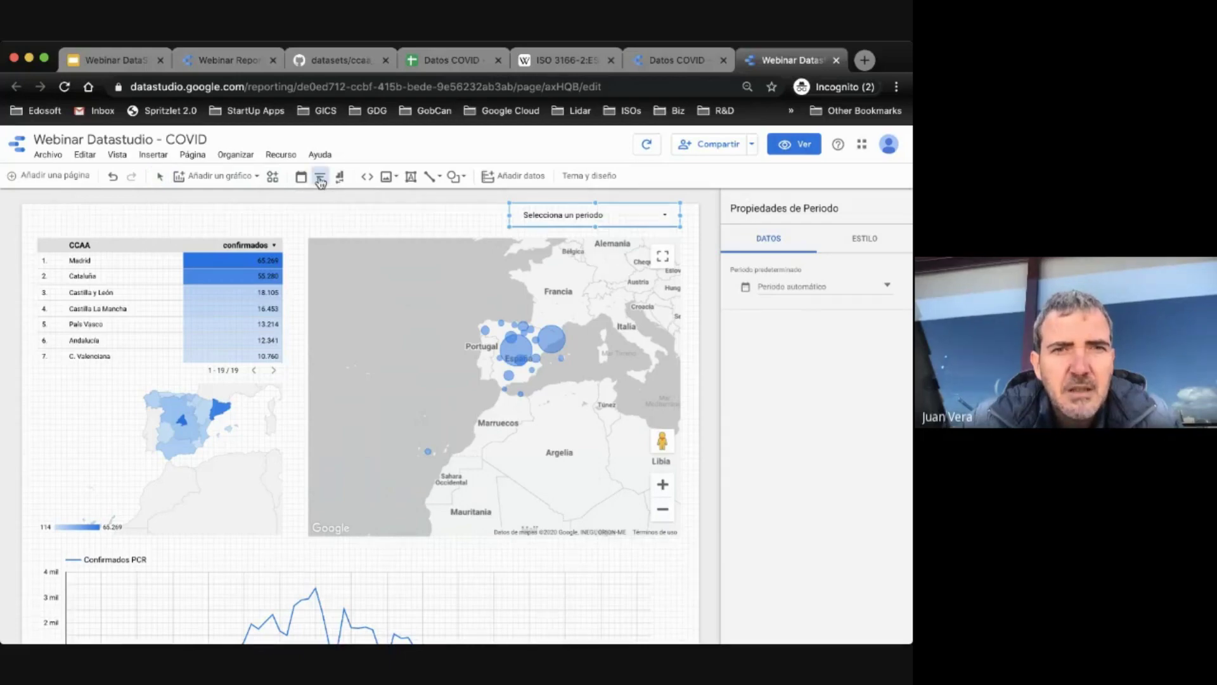
{"action": "left_click", "coordinate": [331, 204]}
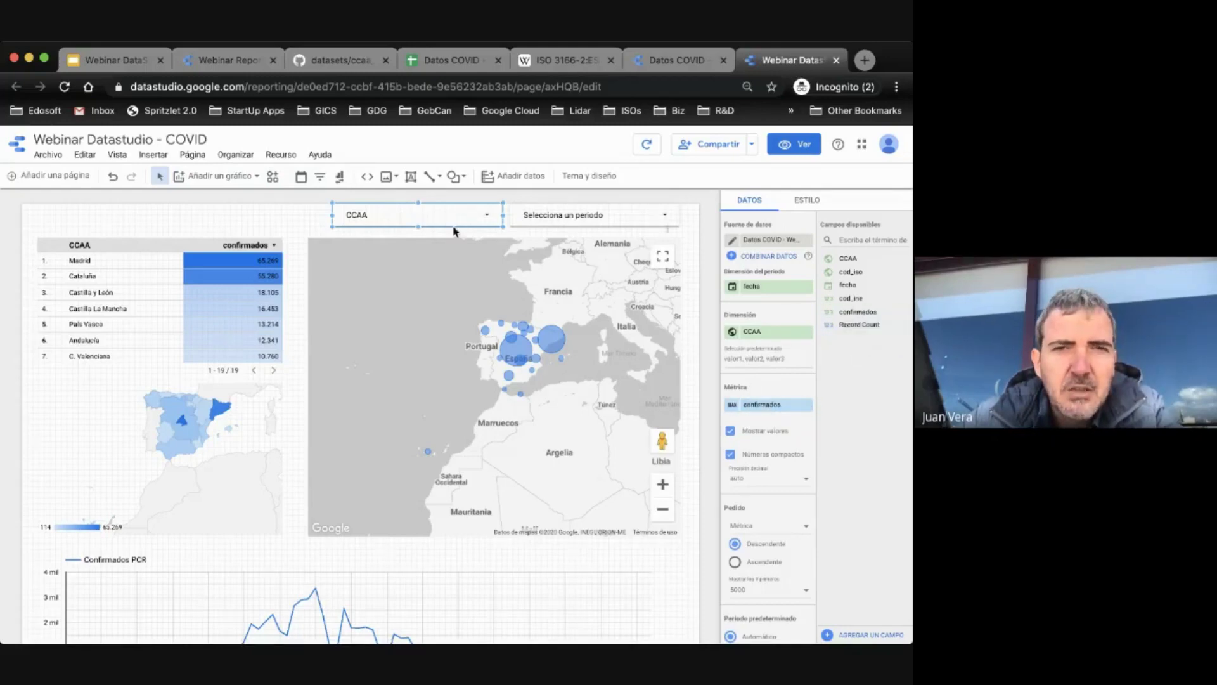
{"action": "left_click", "coordinate": [531, 218]}
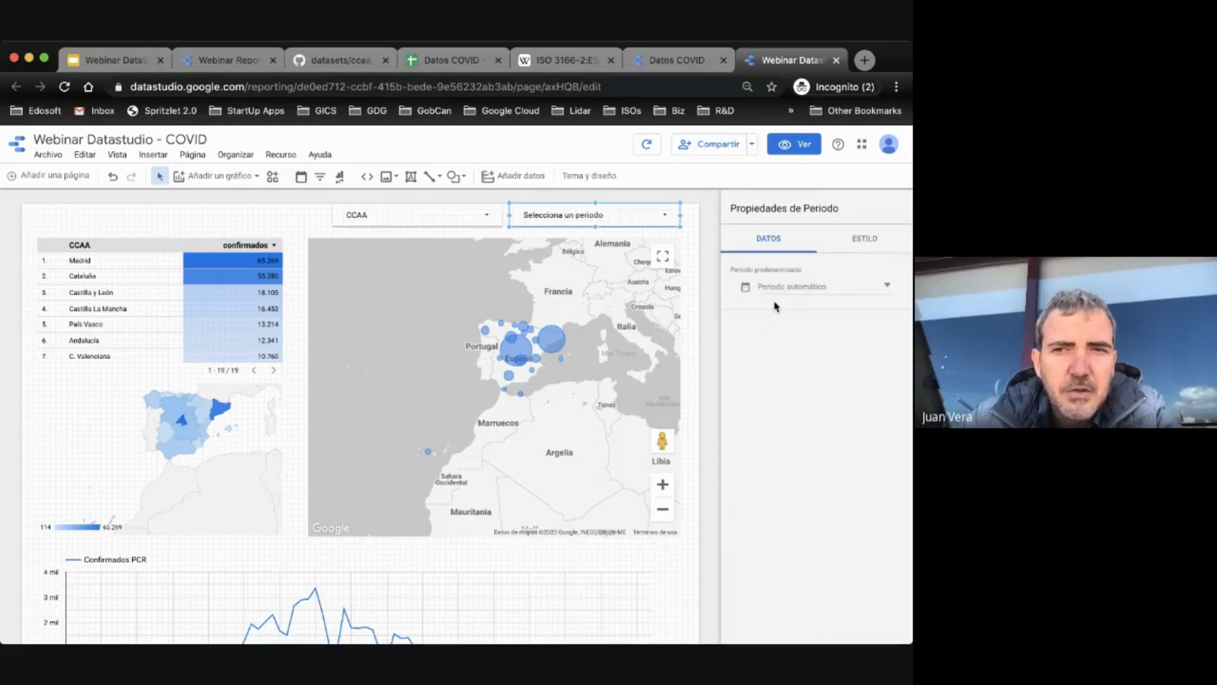
{"action": "left_click", "coordinate": [305, 222]}
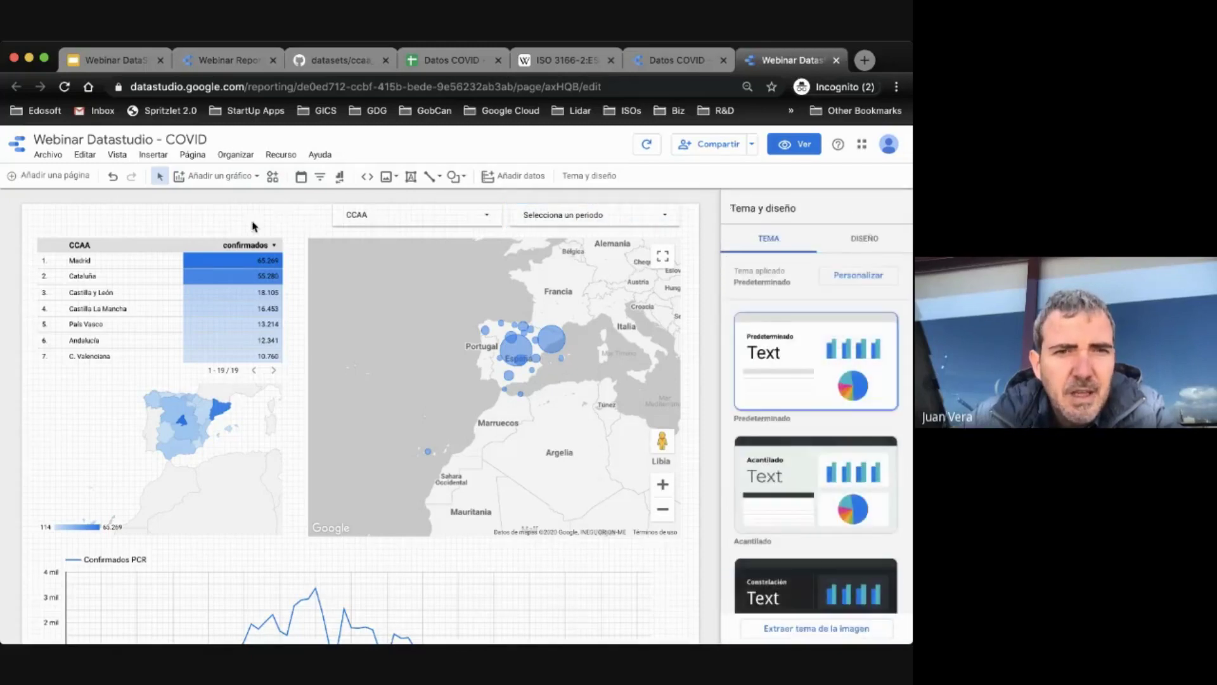
Step: Compare the editable report's charts and overall styling with the dark-themed reference report
{"action": "scroll", "coordinate": [505, 534], "scroll_direction": "down", "scroll_amount": 3}
{"action": "scroll", "coordinate": [505, 534], "scroll_direction": "up", "scroll_amount": 3}
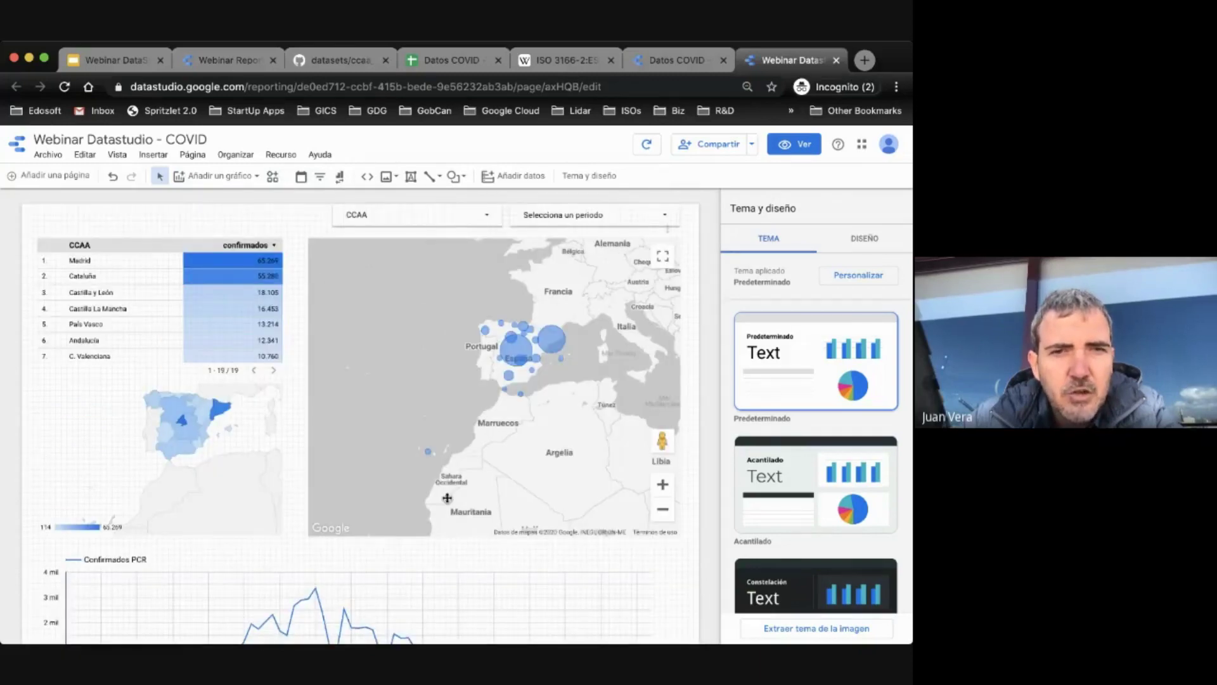
{"action": "scroll", "coordinate": [447, 497], "scroll_direction": "down", "scroll_amount": 1}
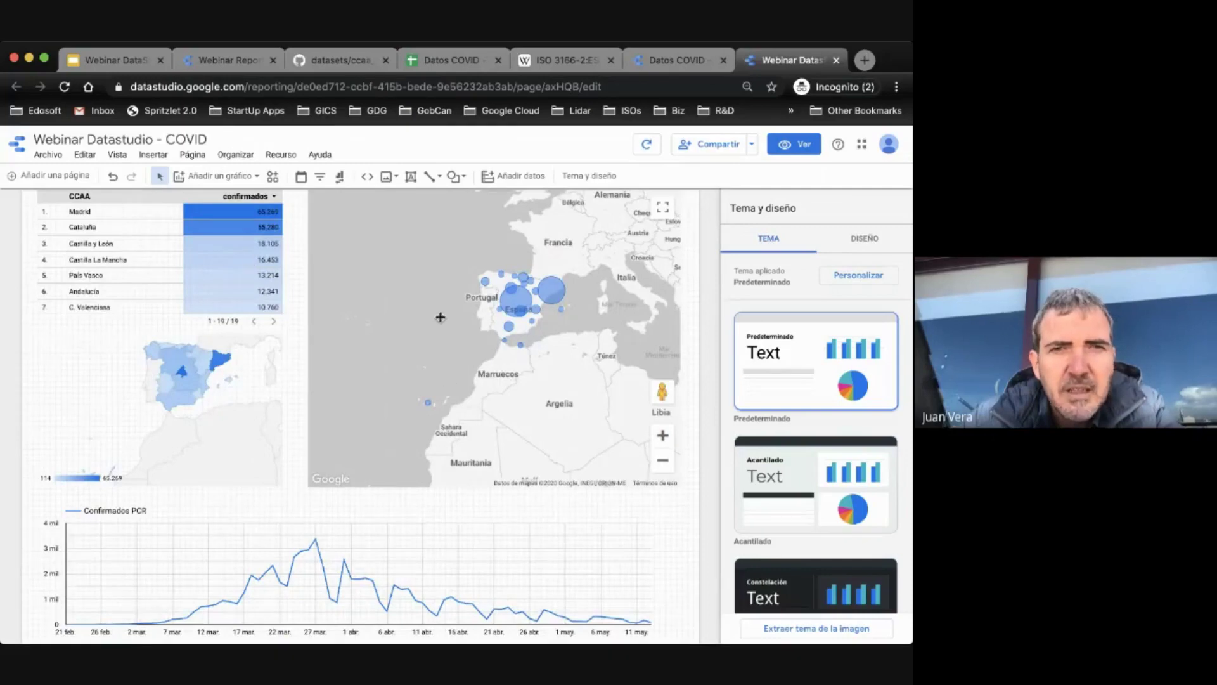
{"action": "left_click", "coordinate": [233, 63]}
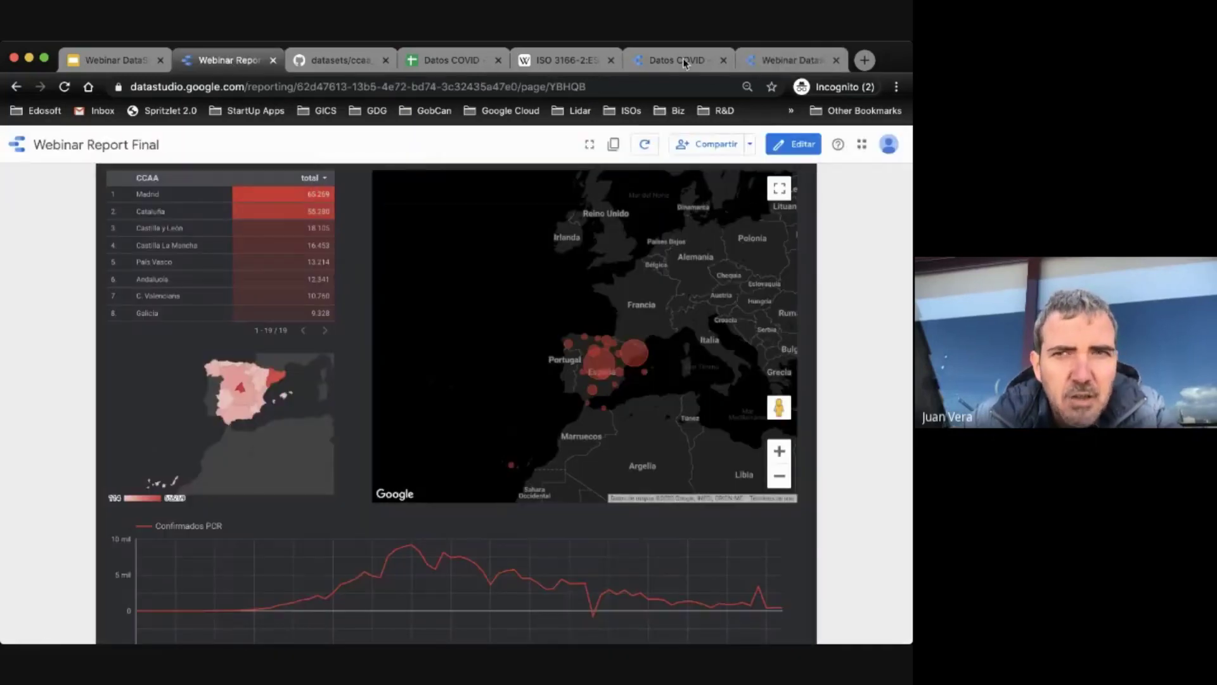
{"action": "left_click", "coordinate": [773, 62]}
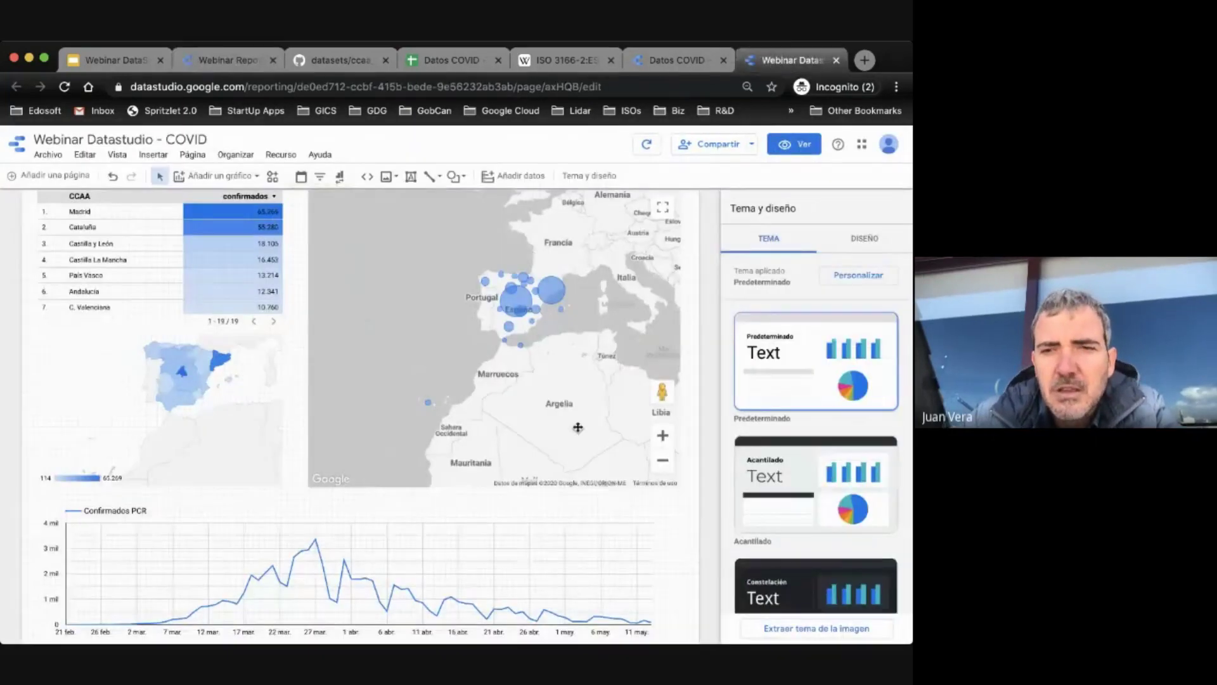
{"action": "scroll", "coordinate": [578, 437], "scroll_direction": "down", "scroll_amount": 2}
{"action": "scroll", "coordinate": [582, 425], "scroll_direction": "up", "scroll_amount": 1}
{"action": "scroll", "coordinate": [745, 452], "scroll_direction": "down", "scroll_amount": 1}
{"action": "scroll", "coordinate": [745, 451], "scroll_direction": "up", "scroll_amount": 1}
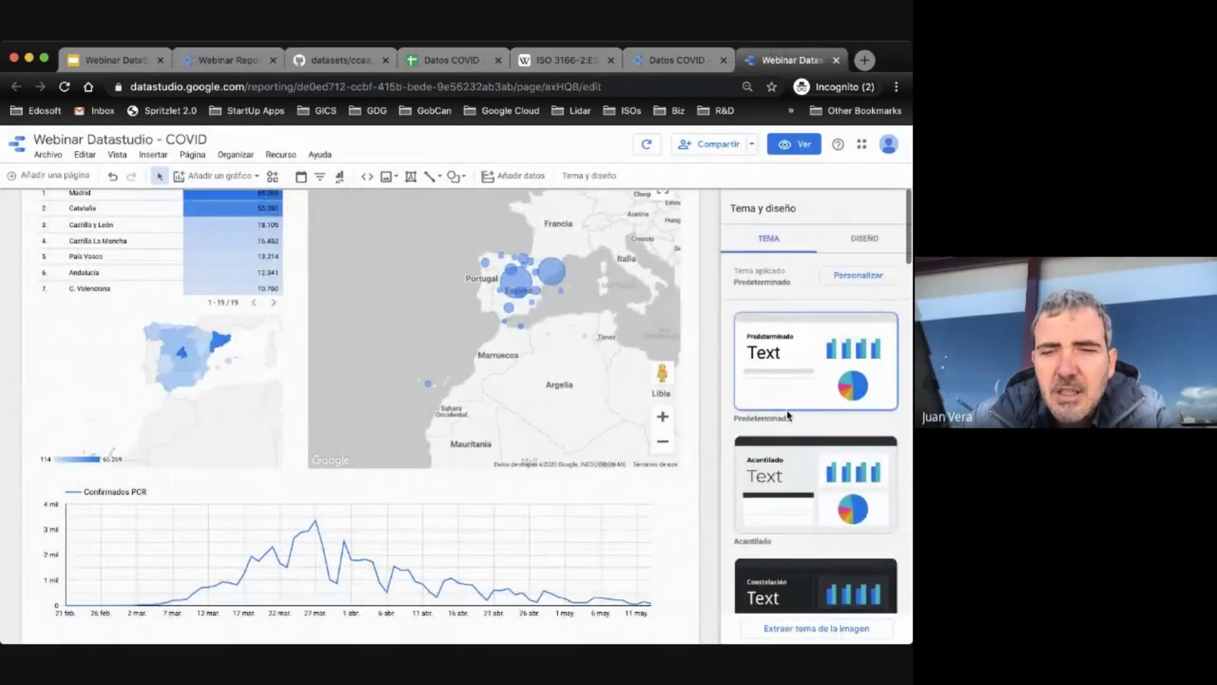
Step: Browse the available report themes and apply the dark Laguna theme
{"action": "scroll", "coordinate": [789, 416], "scroll_direction": "down", "scroll_amount": 10}
{"action": "scroll", "coordinate": [807, 393], "scroll_direction": "down", "scroll_amount": 5}
{"action": "scroll", "coordinate": [808, 392], "scroll_direction": "up", "scroll_amount": 8}
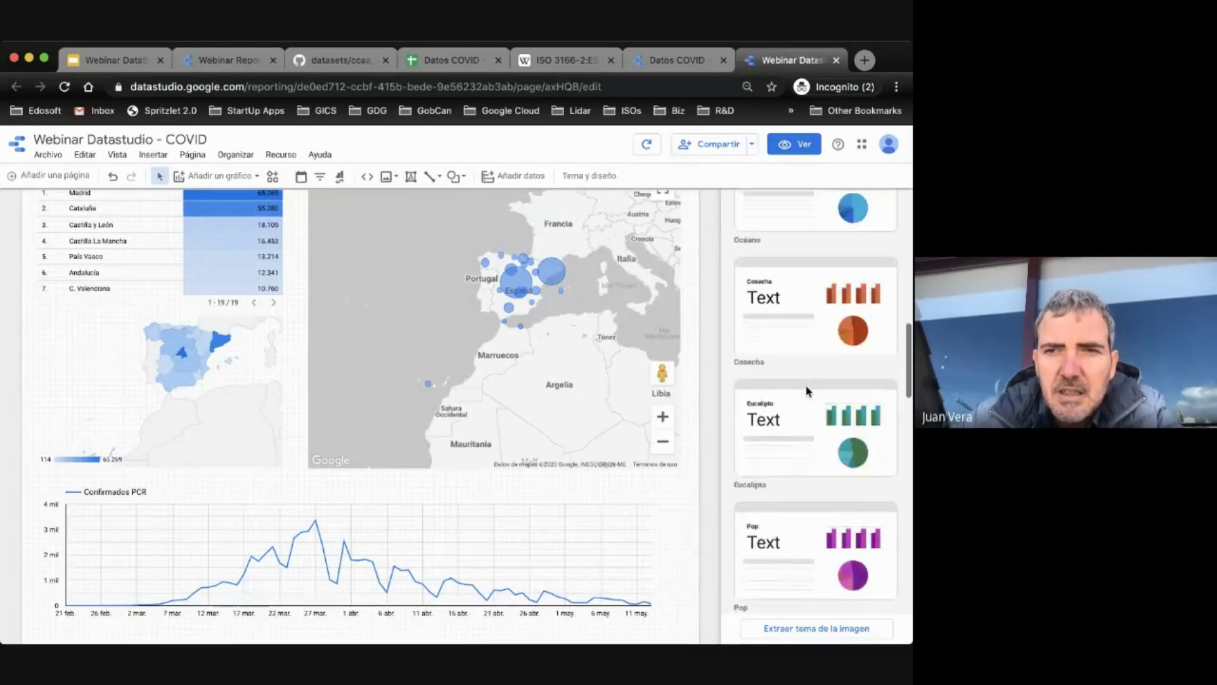
{"action": "scroll", "coordinate": [807, 412], "scroll_direction": "down", "scroll_amount": 5}
{"action": "left_click", "coordinate": [817, 549]}
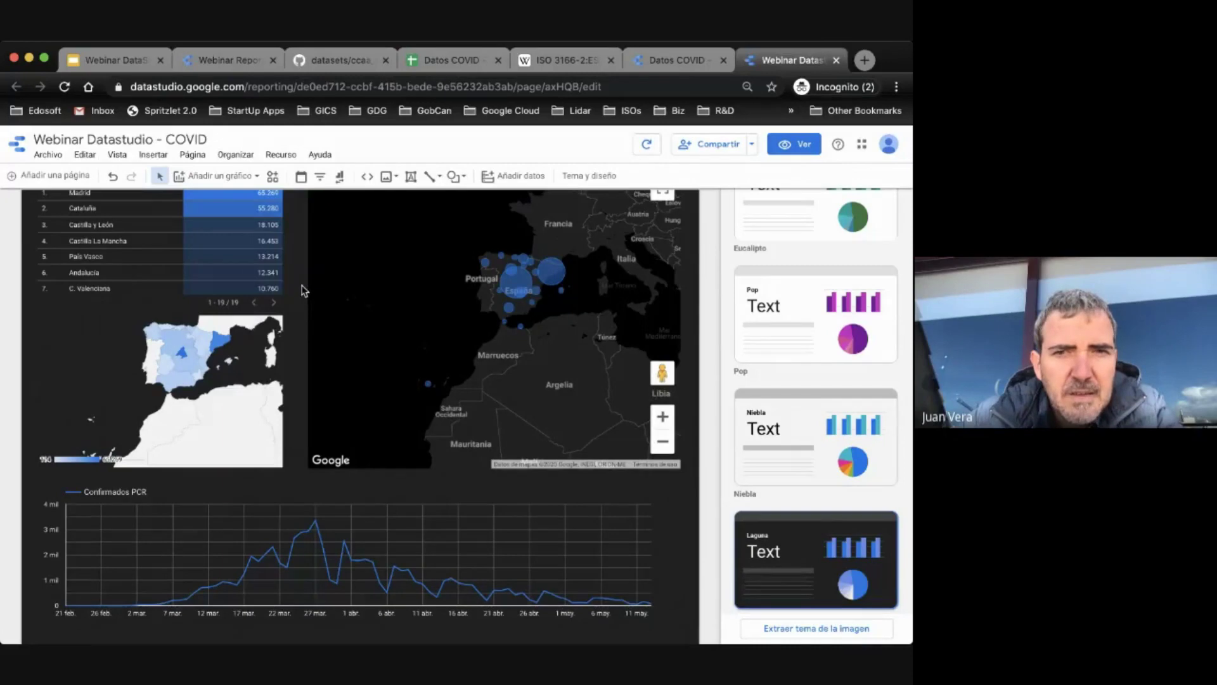
{"action": "scroll", "coordinate": [302, 290], "scroll_direction": "up", "scroll_amount": 1}
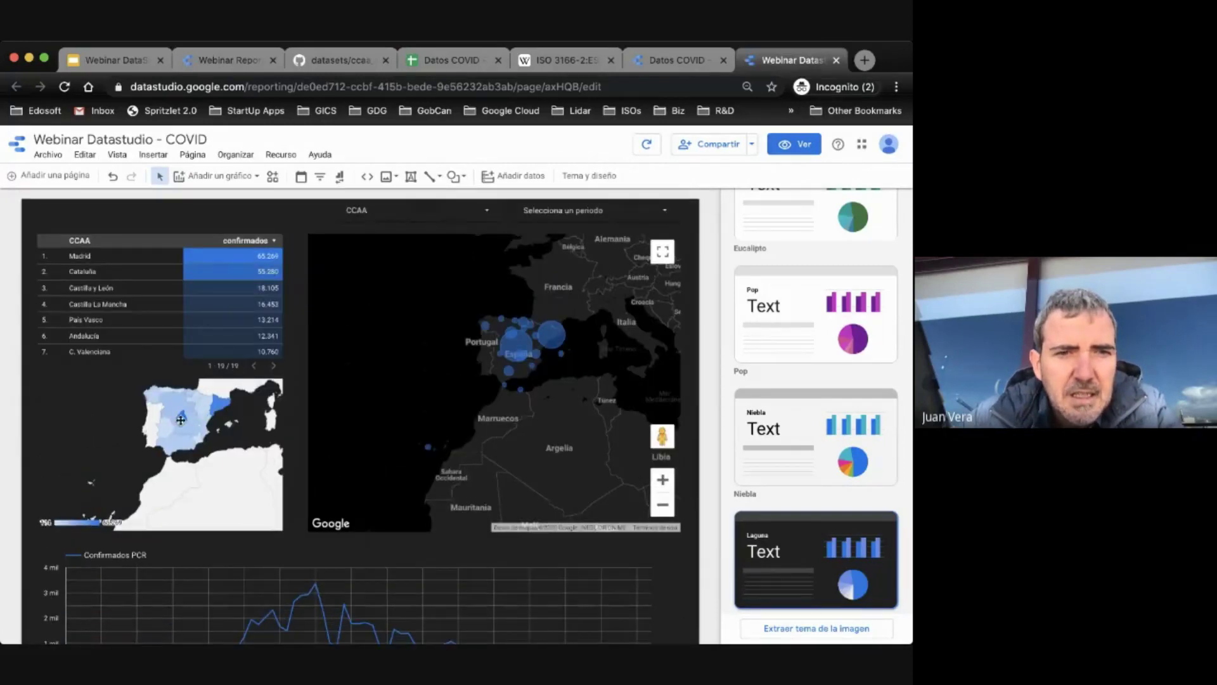
{"action": "left_click", "coordinate": [203, 272]}
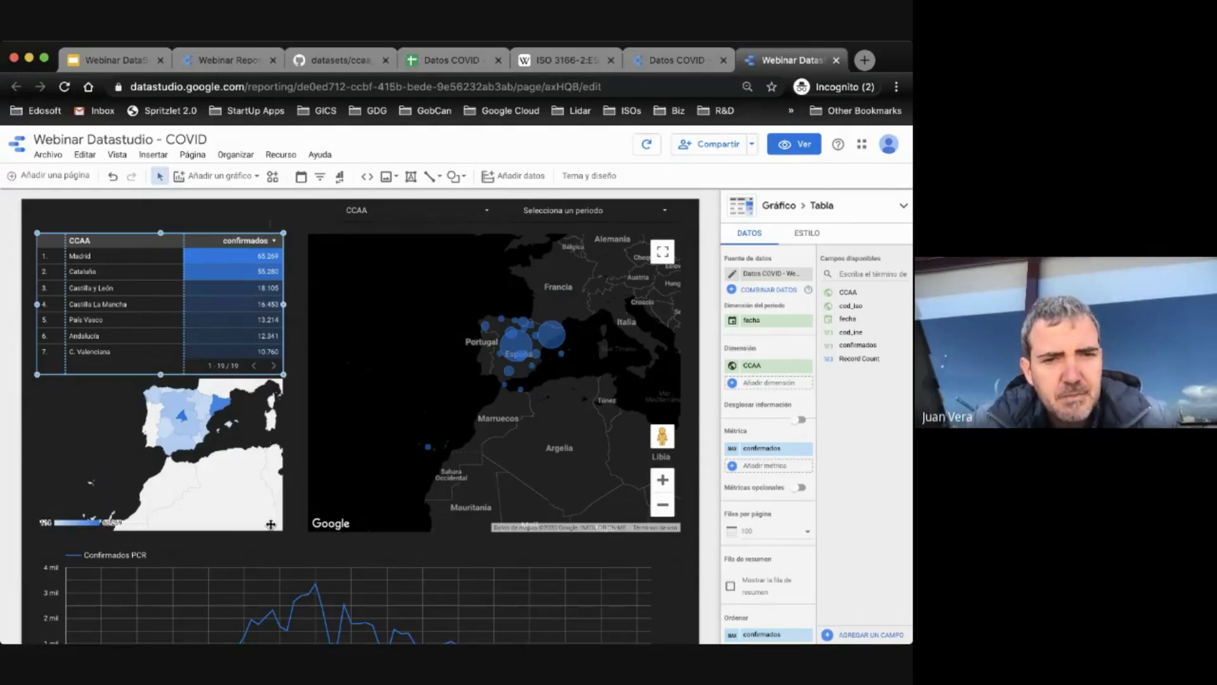
{"action": "left_click", "coordinate": [210, 272]}
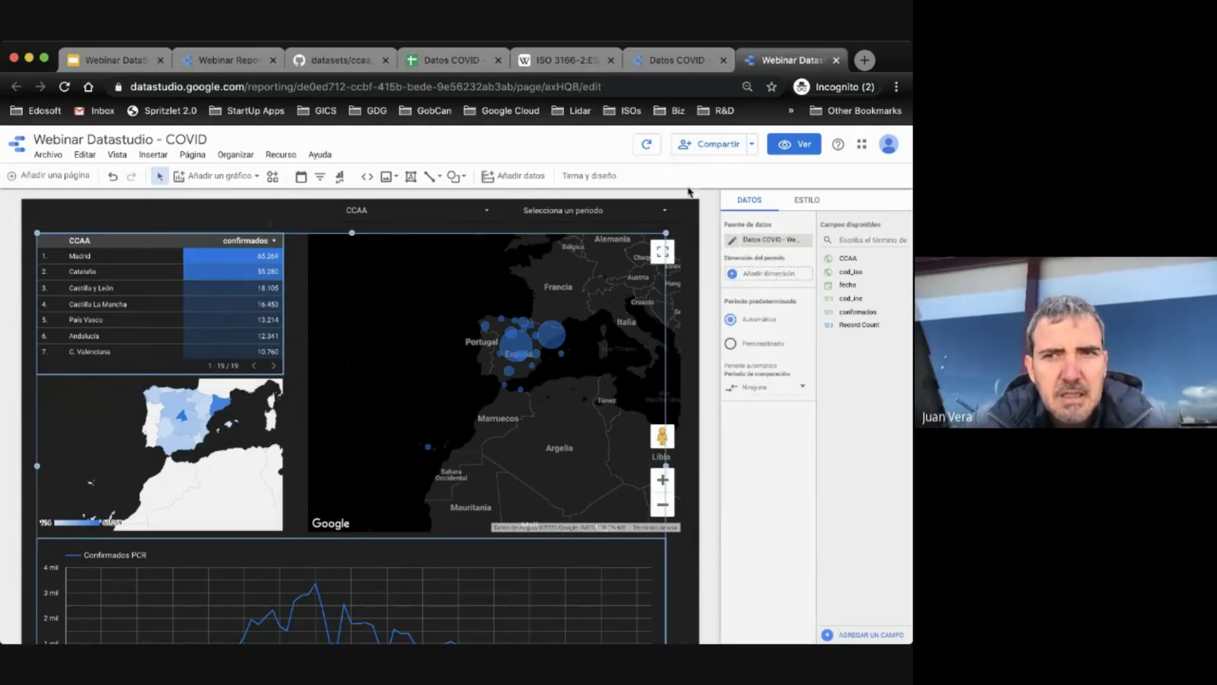
{"action": "left_click", "coordinate": [812, 200]}
{"action": "left_click", "coordinate": [275, 223]}
Step: Change the heatmap colour of the confirmados metric column in the CCAA table to red
{"action": "left_click", "coordinate": [239, 269]}
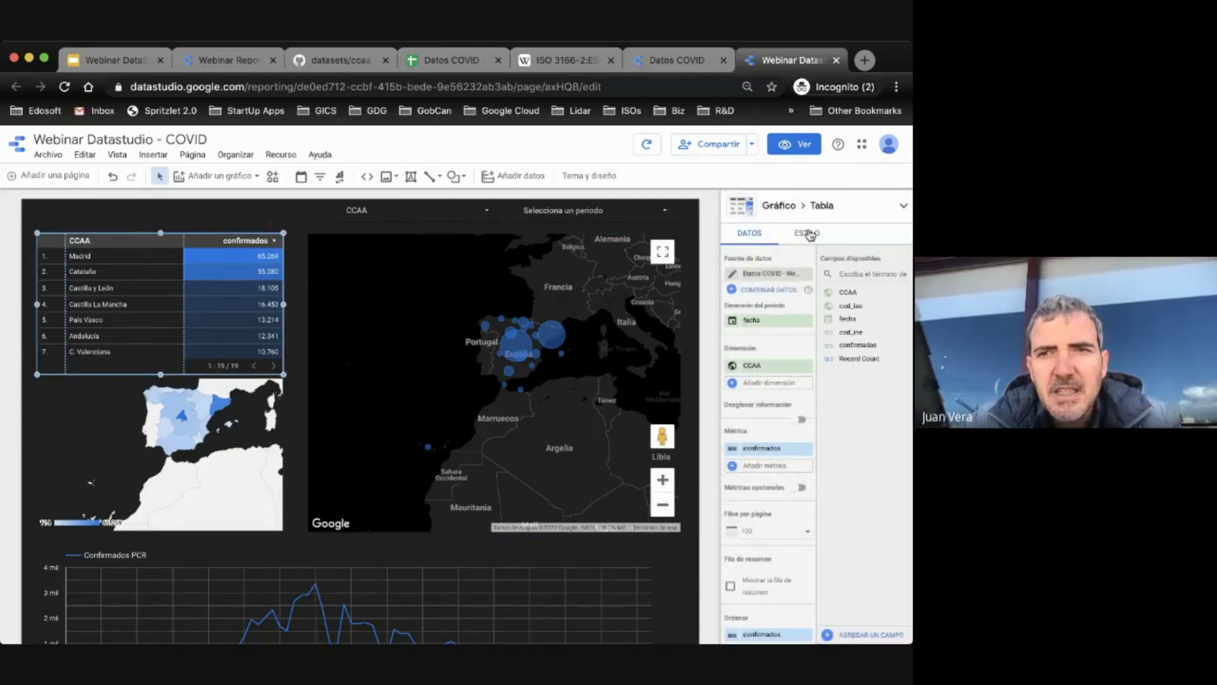
{"action": "left_click", "coordinate": [809, 233]}
{"action": "scroll", "coordinate": [763, 466], "scroll_direction": "down", "scroll_amount": 5}
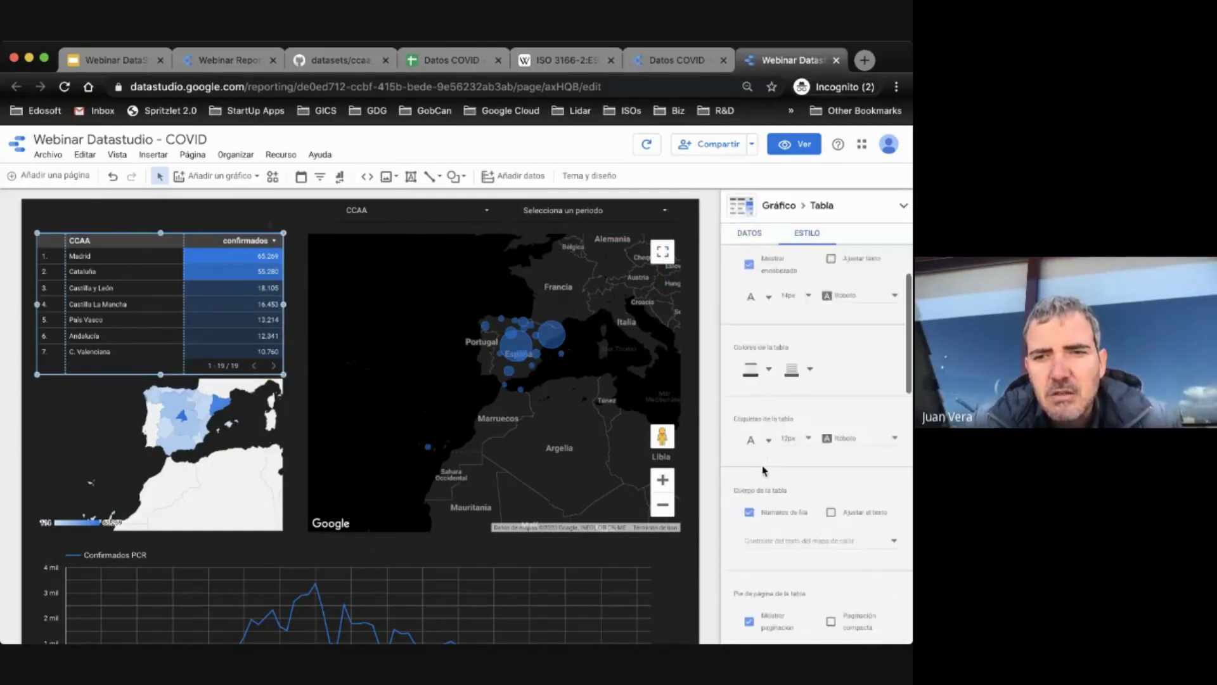
{"action": "scroll", "coordinate": [764, 469], "scroll_direction": "down", "scroll_amount": 6}
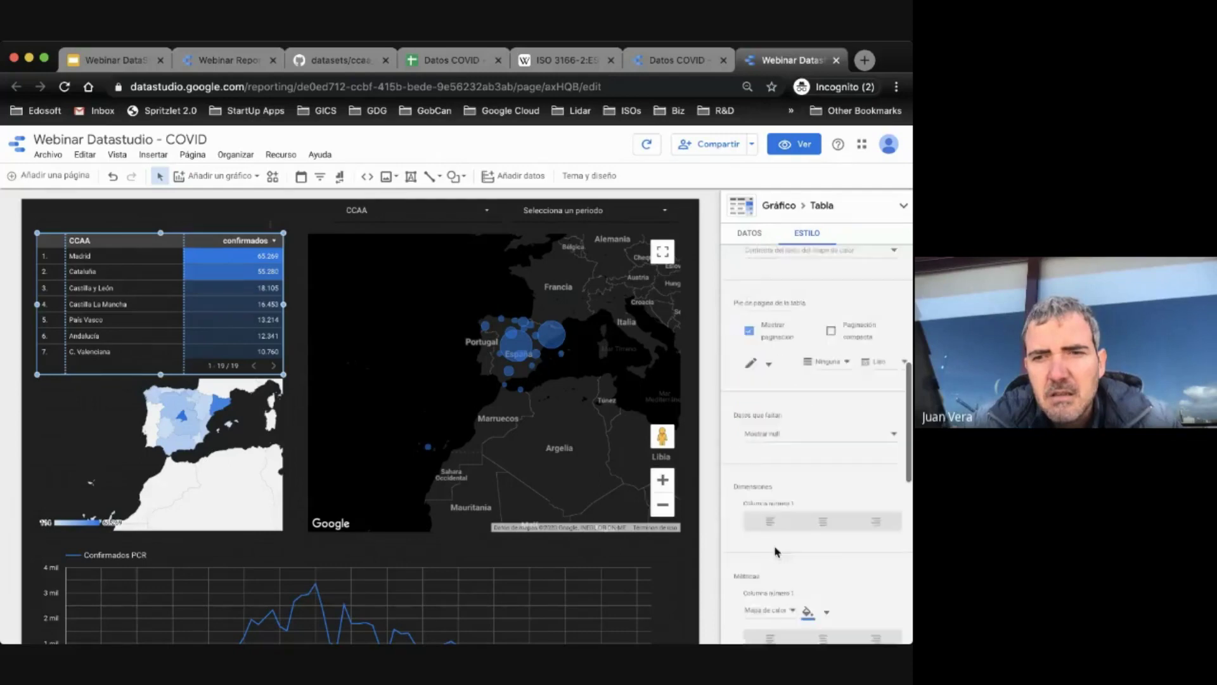
{"action": "scroll", "coordinate": [776, 551], "scroll_direction": "down", "scroll_amount": 1}
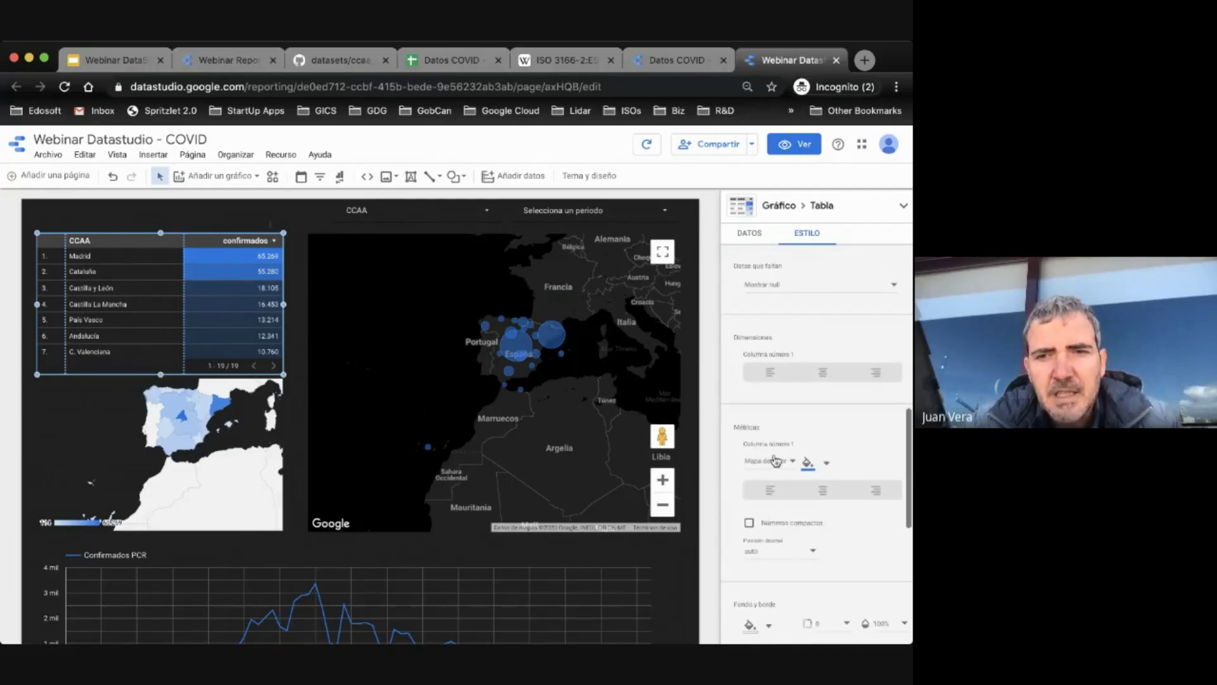
{"action": "left_click", "coordinate": [808, 463]}
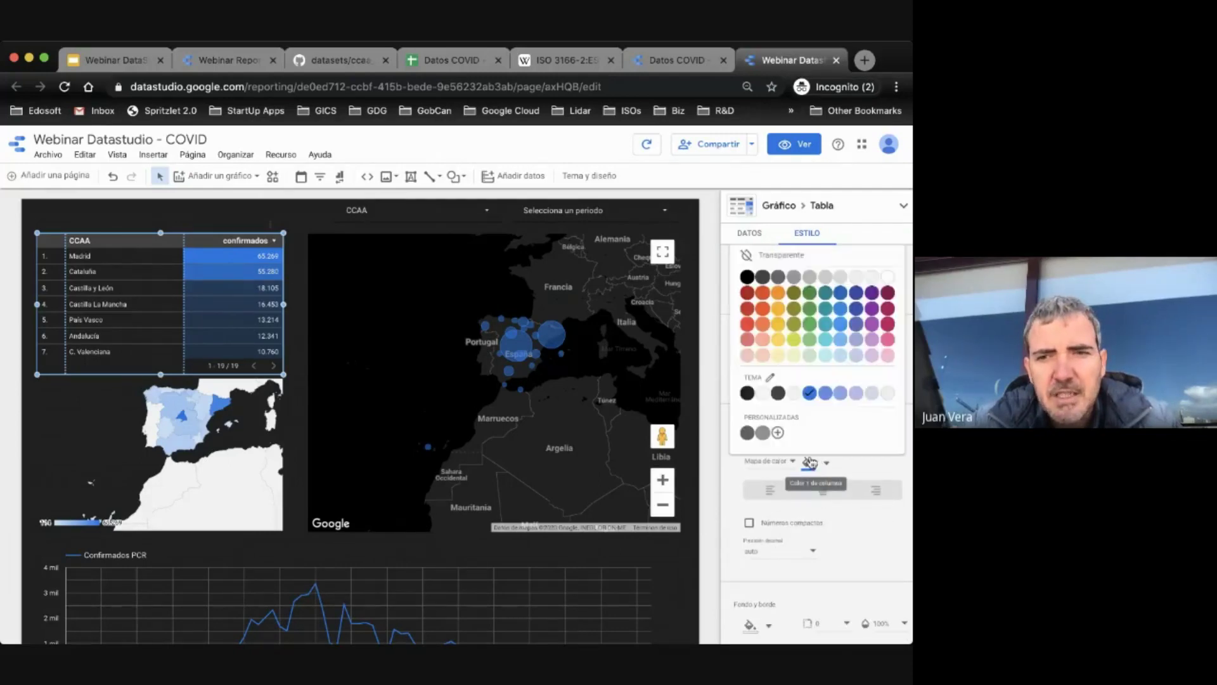
{"action": "left_click", "coordinate": [747, 325]}
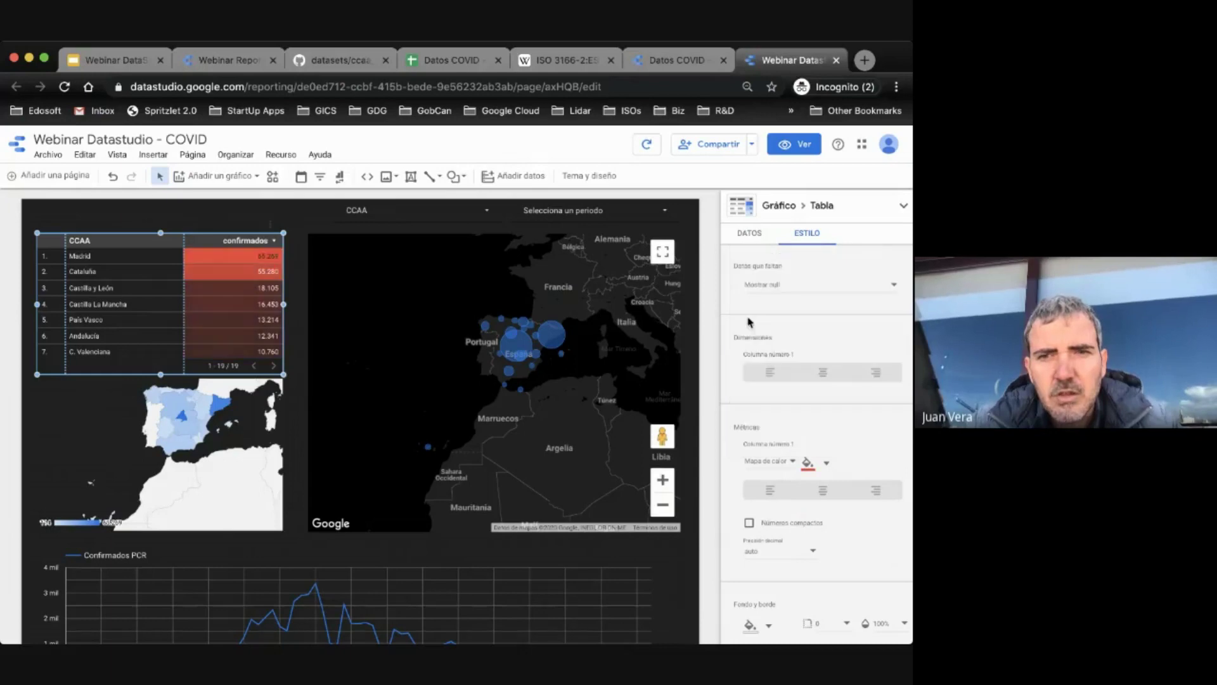
Step: Set the bubble colour of the Google Maps chart to red
{"action": "left_click", "coordinate": [539, 324]}
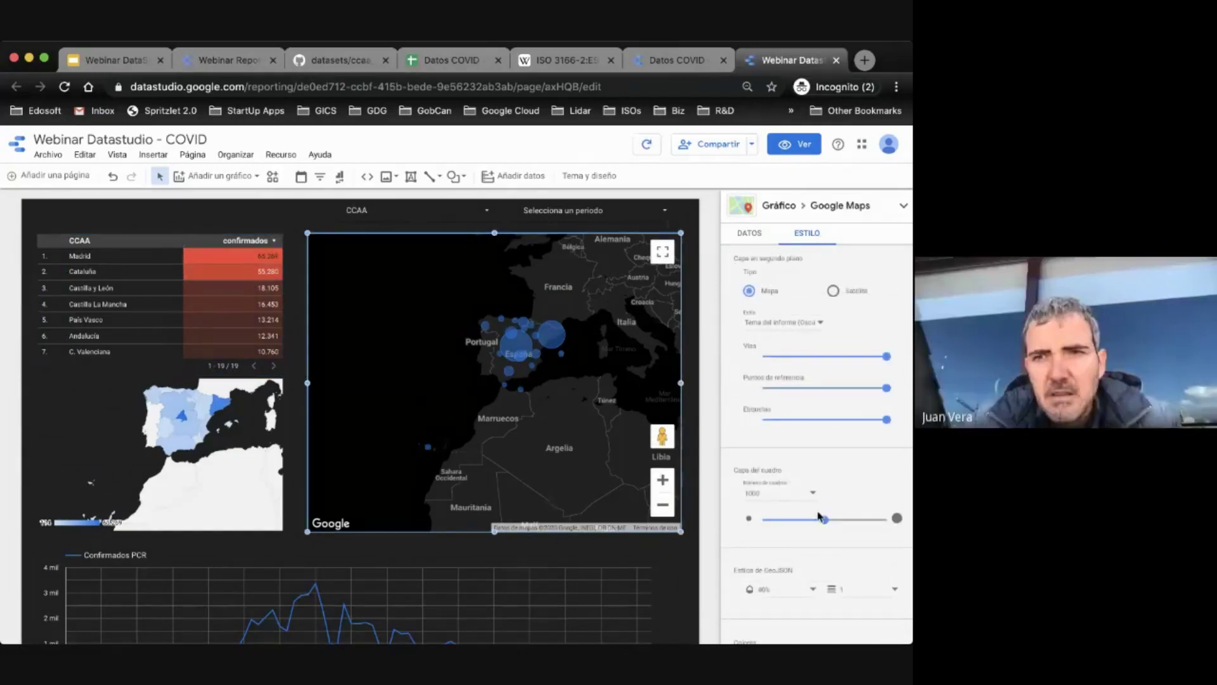
{"action": "scroll", "coordinate": [767, 475], "scroll_direction": "down", "scroll_amount": 5}
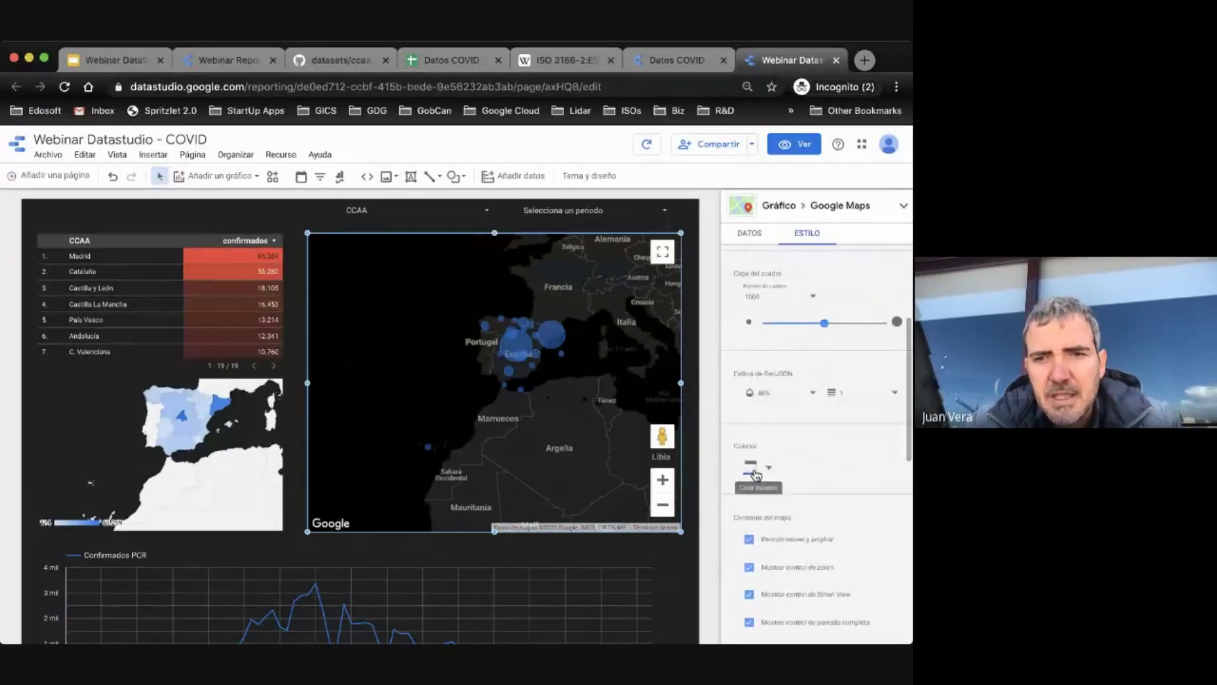
{"action": "left_click", "coordinate": [752, 468]}
{"action": "left_click", "coordinate": [751, 547]}
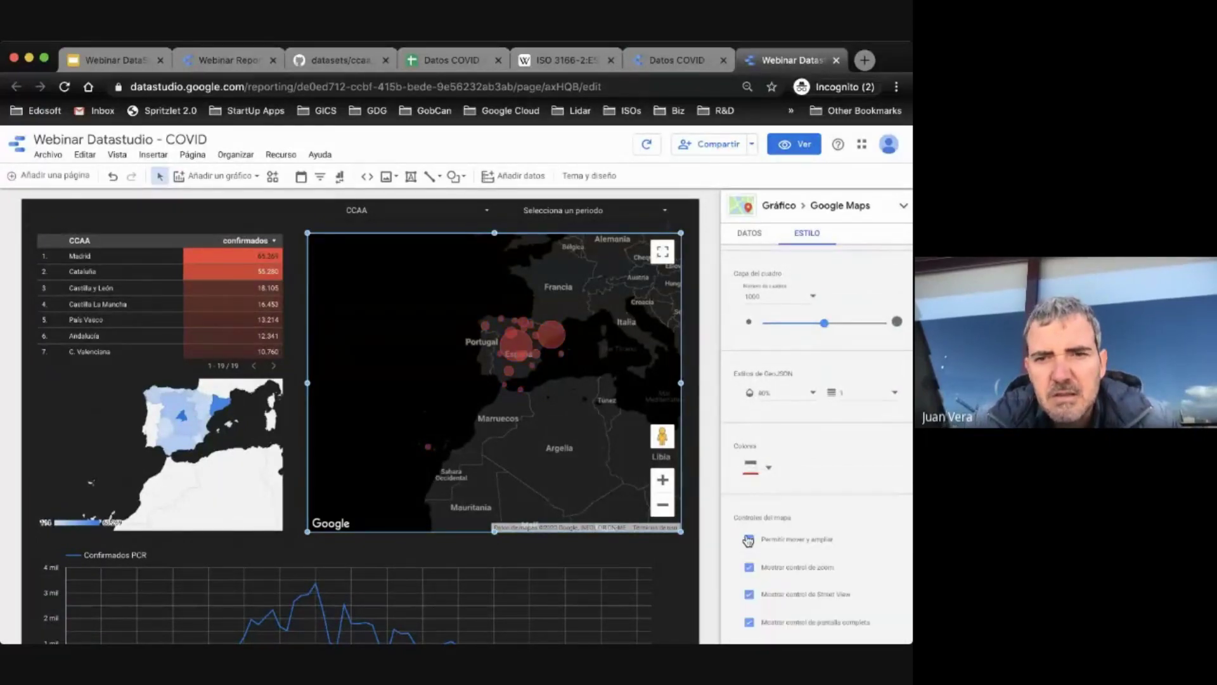
Step: Set the maximum-value colour of the geographic map below the table to red
{"action": "left_click", "coordinate": [206, 438]}
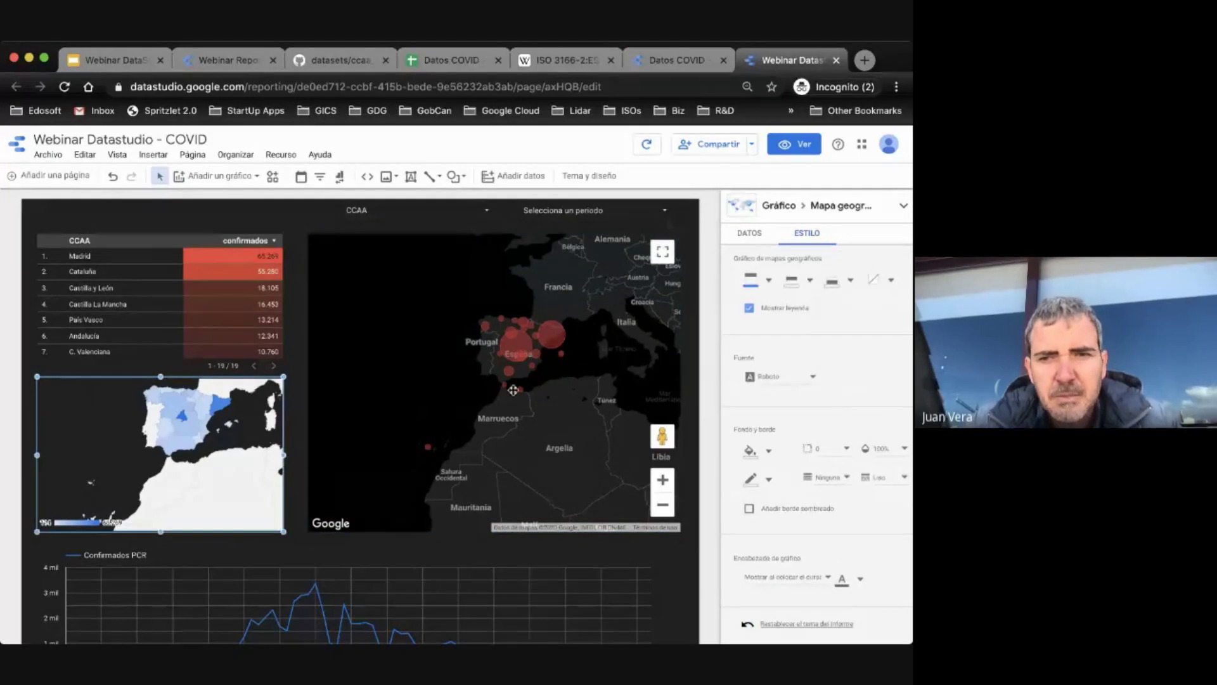
{"action": "left_click", "coordinate": [753, 279]}
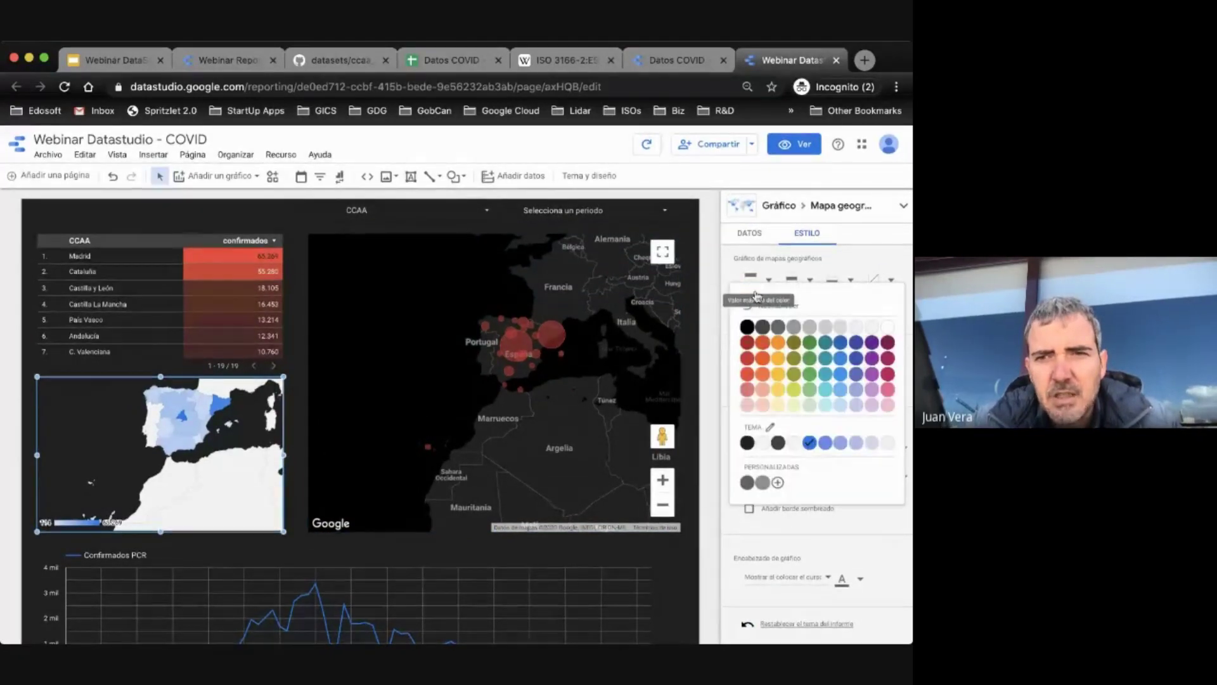
{"action": "left_click", "coordinate": [747, 359]}
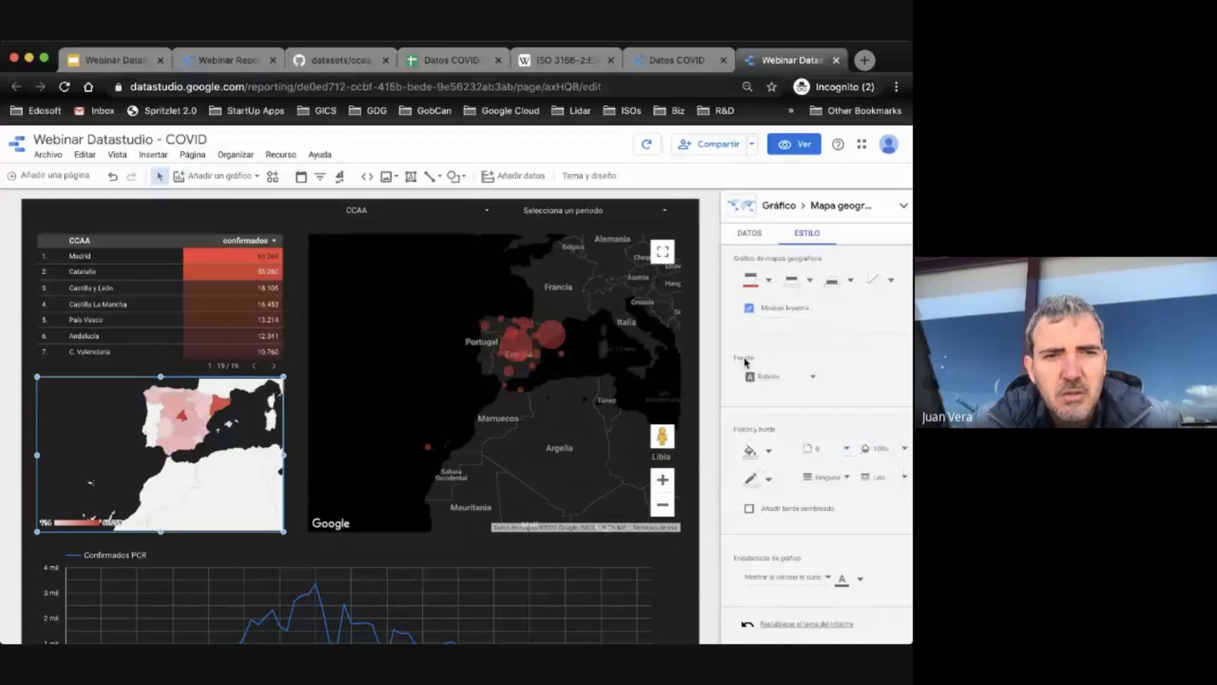
Step: Set the no-data colour of the geographic map below the table to dark grey
{"action": "left_click", "coordinate": [296, 440]}
{"action": "left_click", "coordinate": [187, 416]}
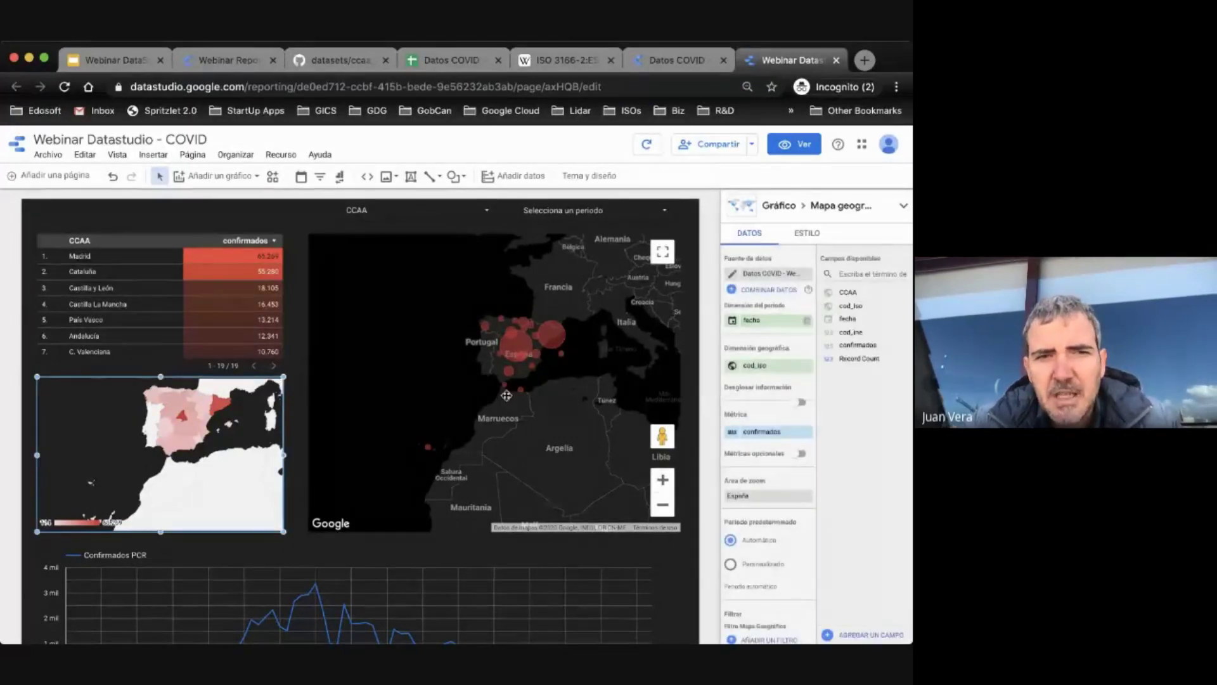
{"action": "left_click", "coordinate": [815, 238]}
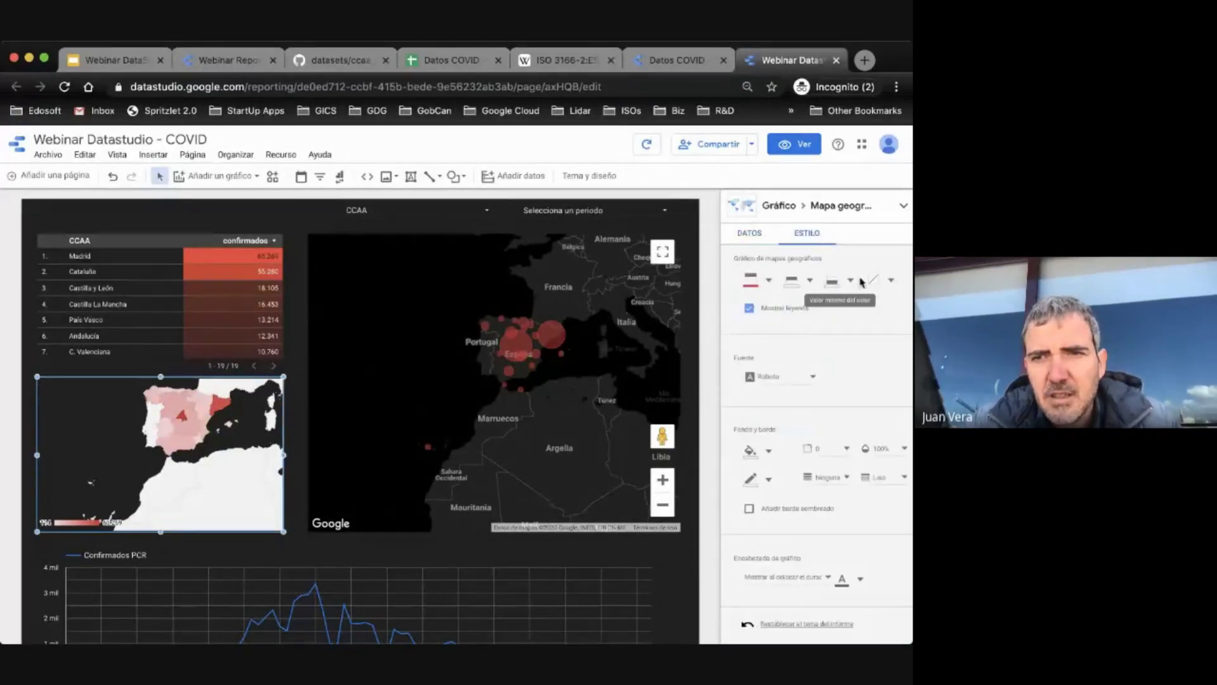
{"action": "left_click", "coordinate": [883, 279]}
{"action": "left_click", "coordinate": [785, 326]}
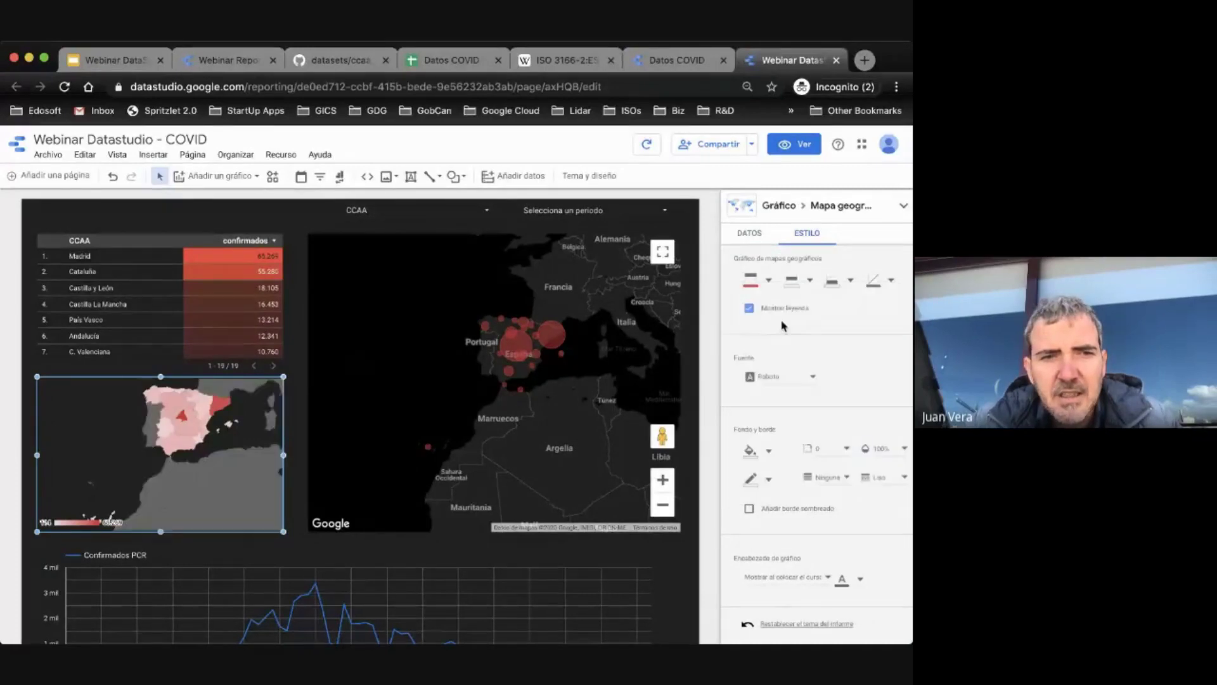
{"action": "left_click", "coordinate": [876, 286]}
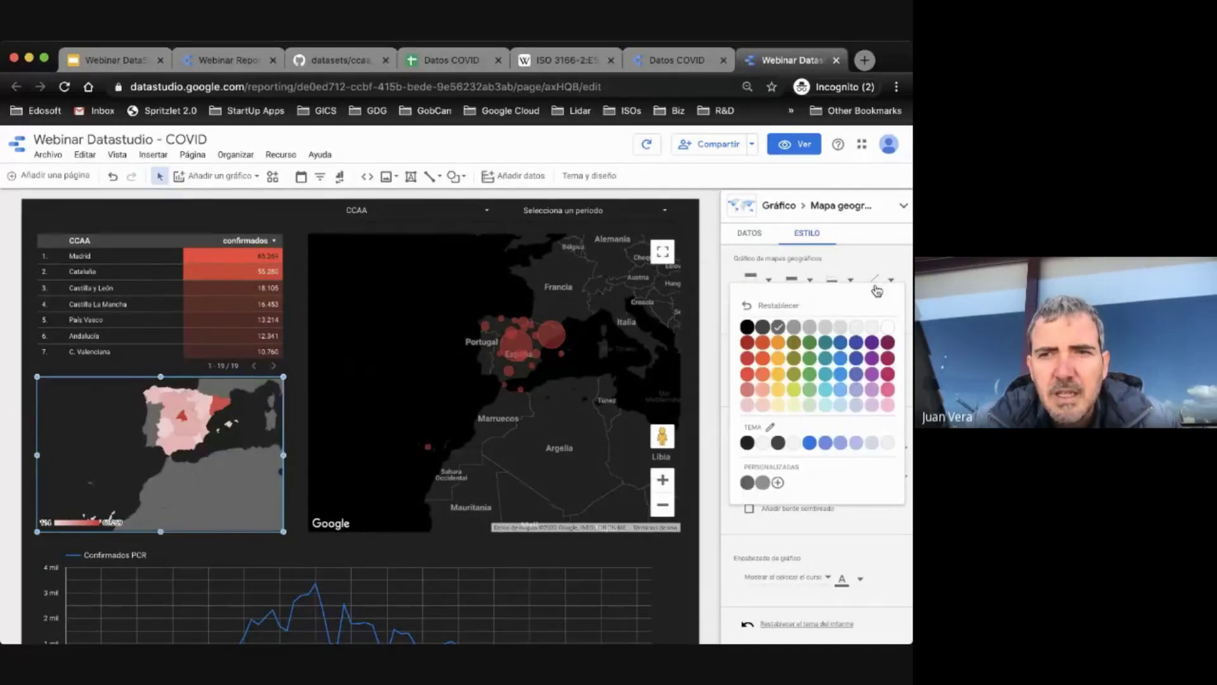
{"action": "left_click", "coordinate": [750, 328]}
{"action": "left_click", "coordinate": [289, 395]}
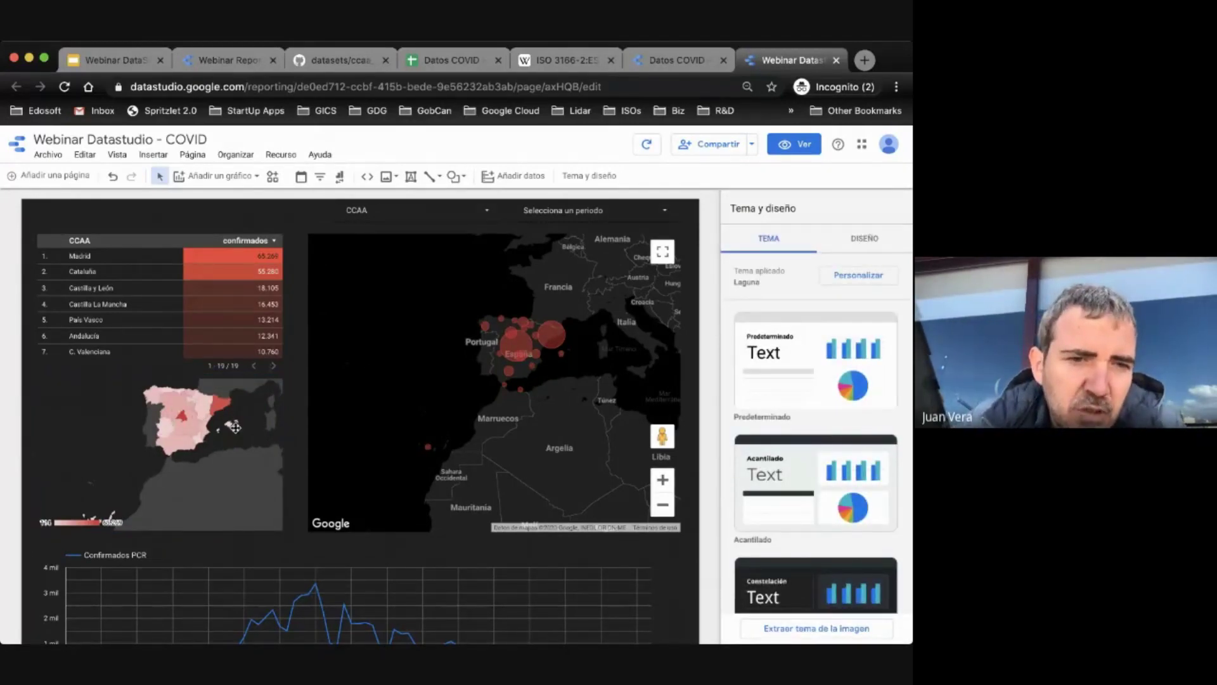
Step: Set the line colour of the Confirmados PCR time series chart to red
{"action": "scroll", "coordinate": [322, 551], "scroll_direction": "down", "scroll_amount": 1}
{"action": "left_click", "coordinate": [317, 561]}
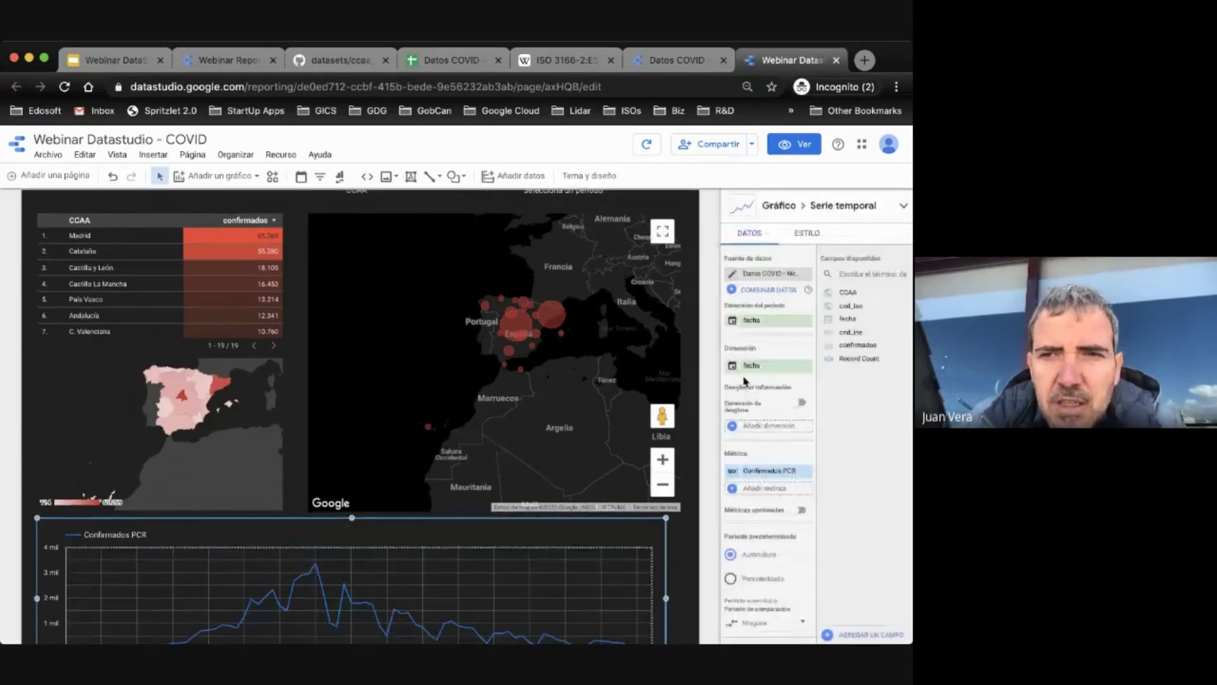
{"action": "left_click", "coordinate": [807, 233]}
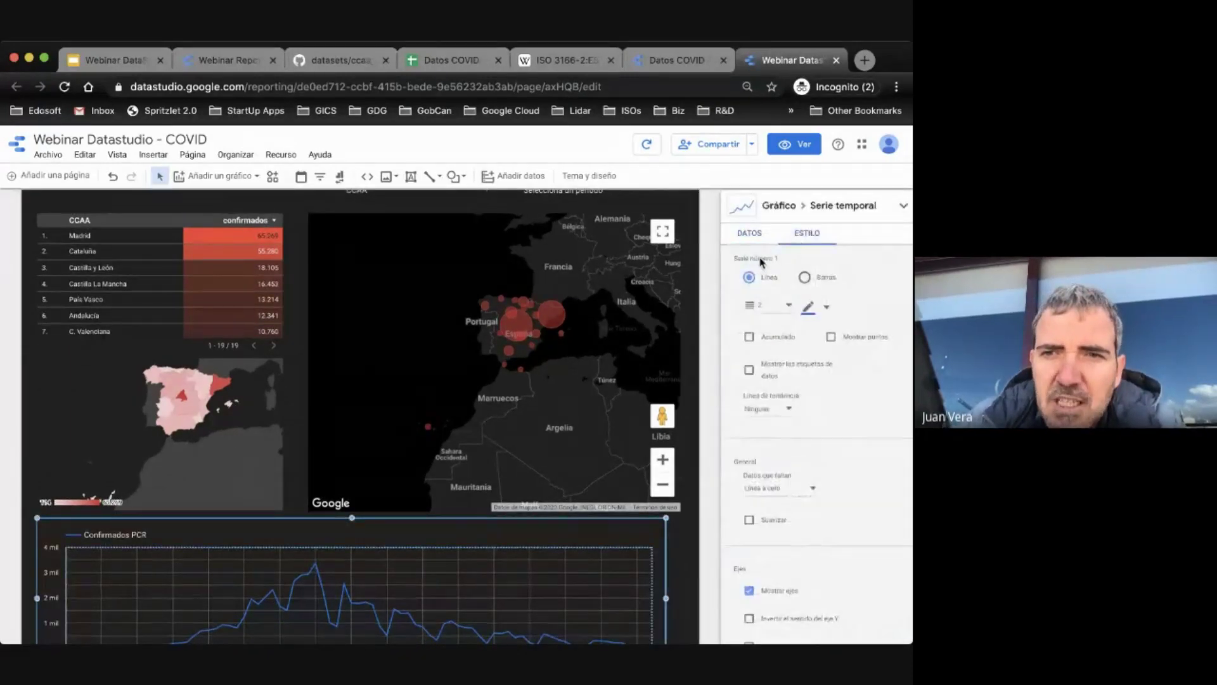
{"action": "left_click", "coordinate": [809, 308]}
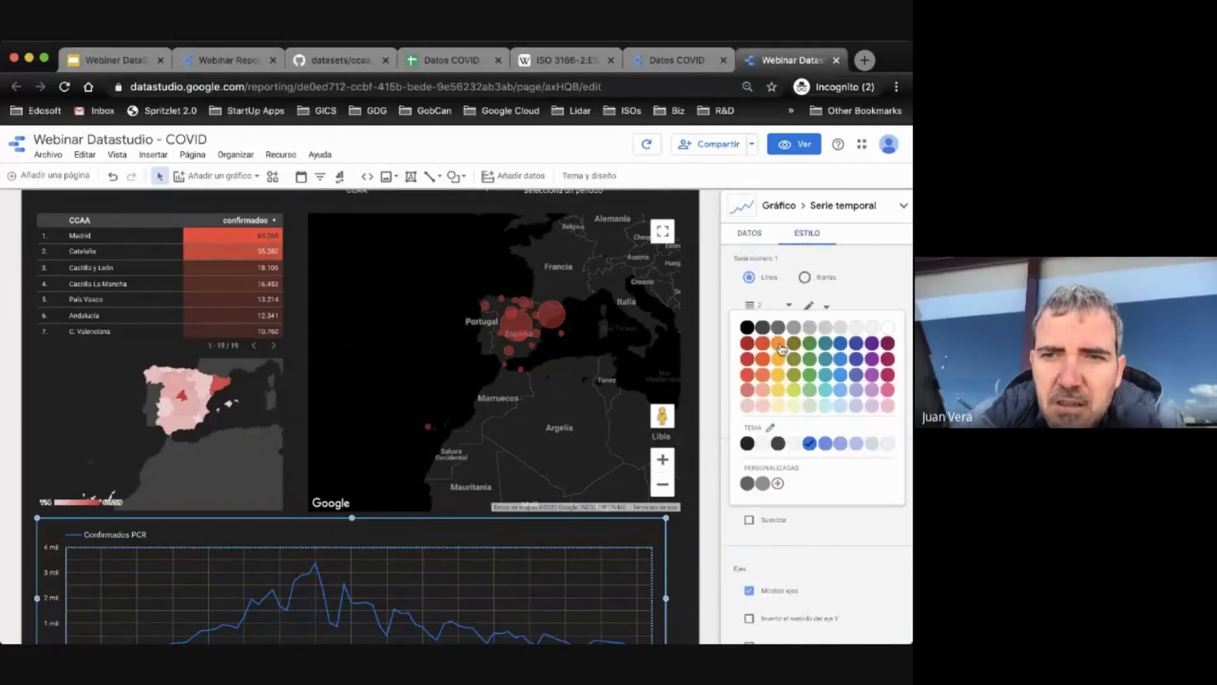
{"action": "left_click", "coordinate": [748, 359]}
{"action": "left_click", "coordinate": [685, 527]}
{"action": "scroll", "coordinate": [385, 505], "scroll_direction": "up", "scroll_amount": 1}
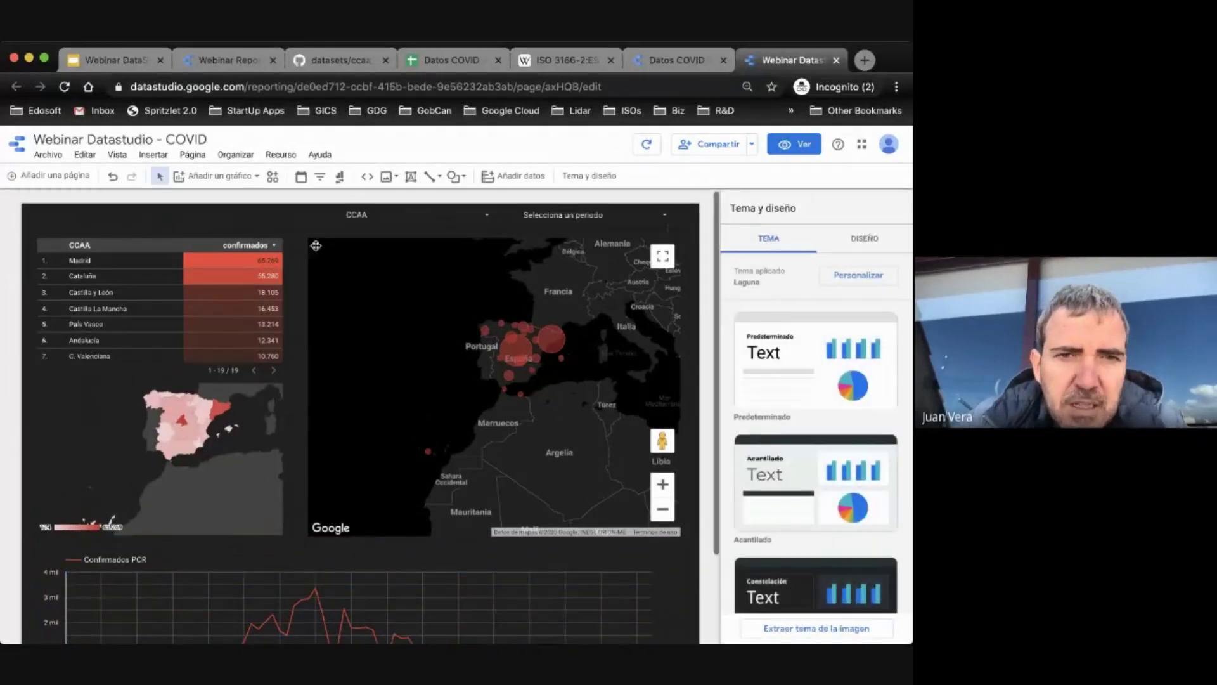
Step: In the reference report, filter the data through the Madrid and then the Cataluña bubble on the Google map
{"action": "left_click", "coordinate": [234, 54]}
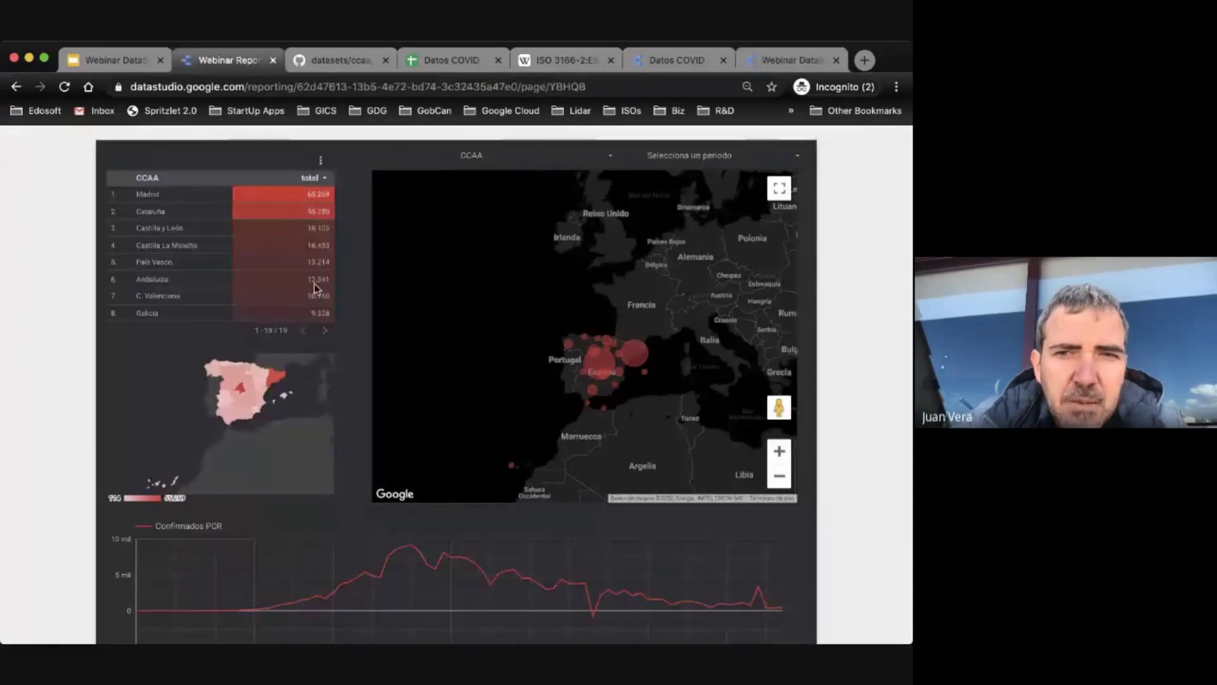
{"action": "mouse_move", "coordinate": [602, 371]}
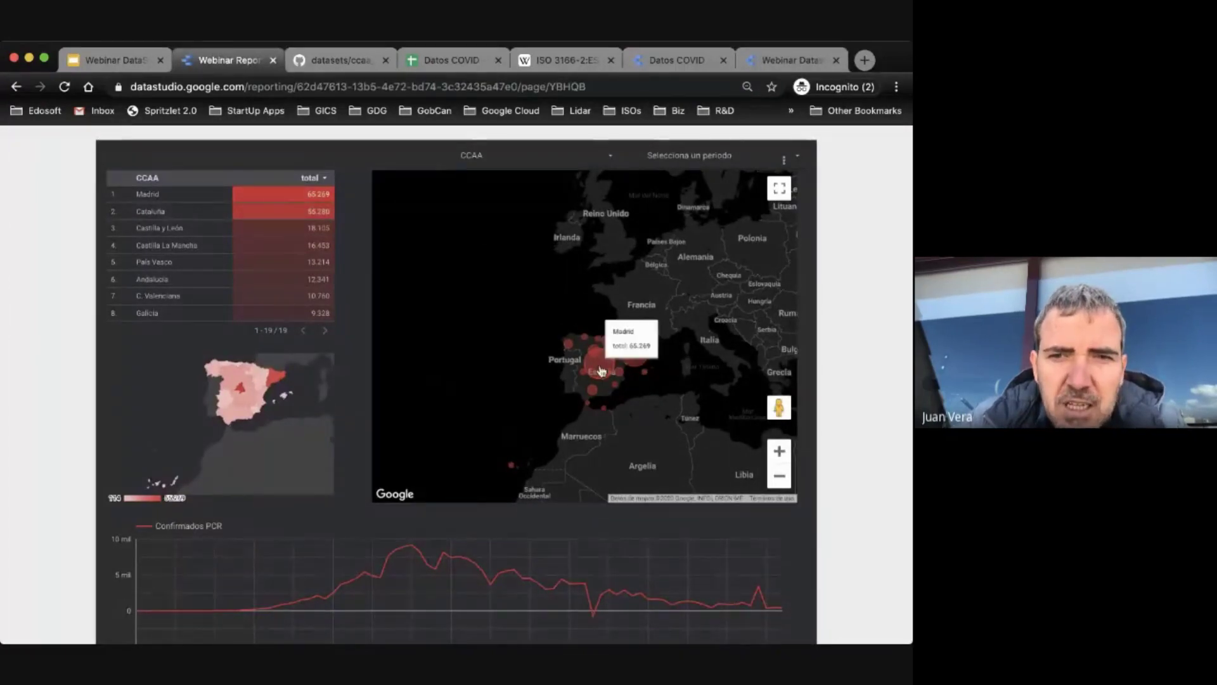
{"action": "left_click", "coordinate": [602, 371]}
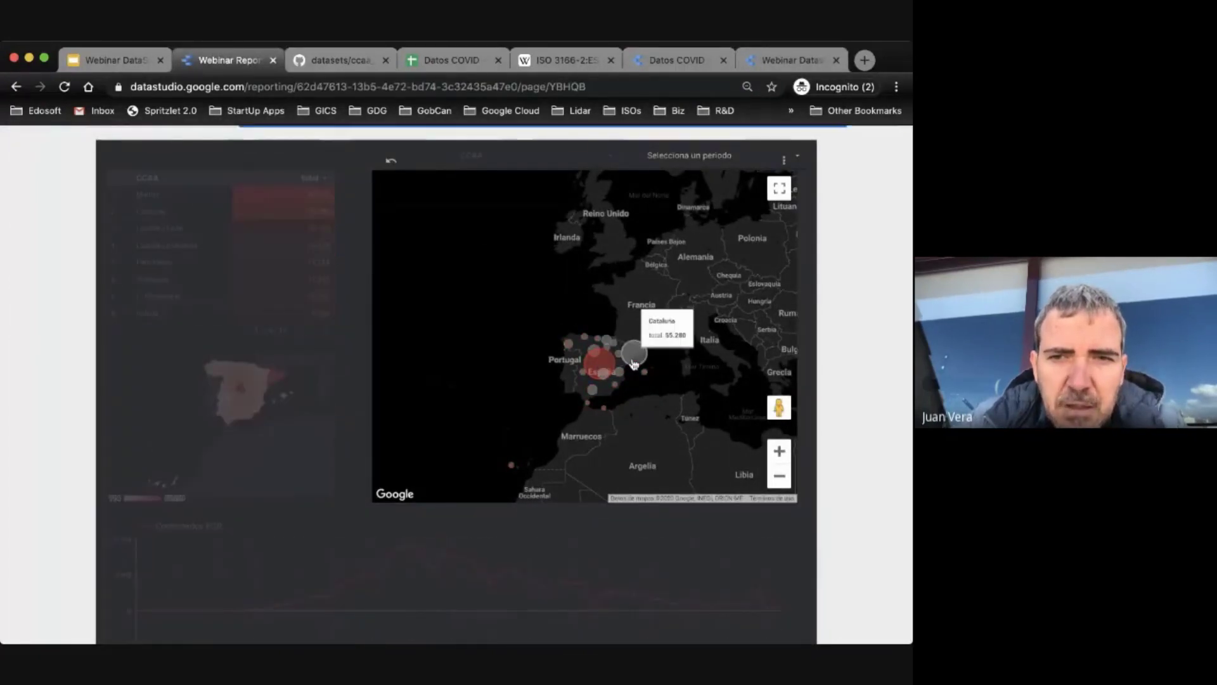
{"action": "left_click", "coordinate": [635, 364]}
{"action": "mouse_move", "coordinate": [607, 343]}
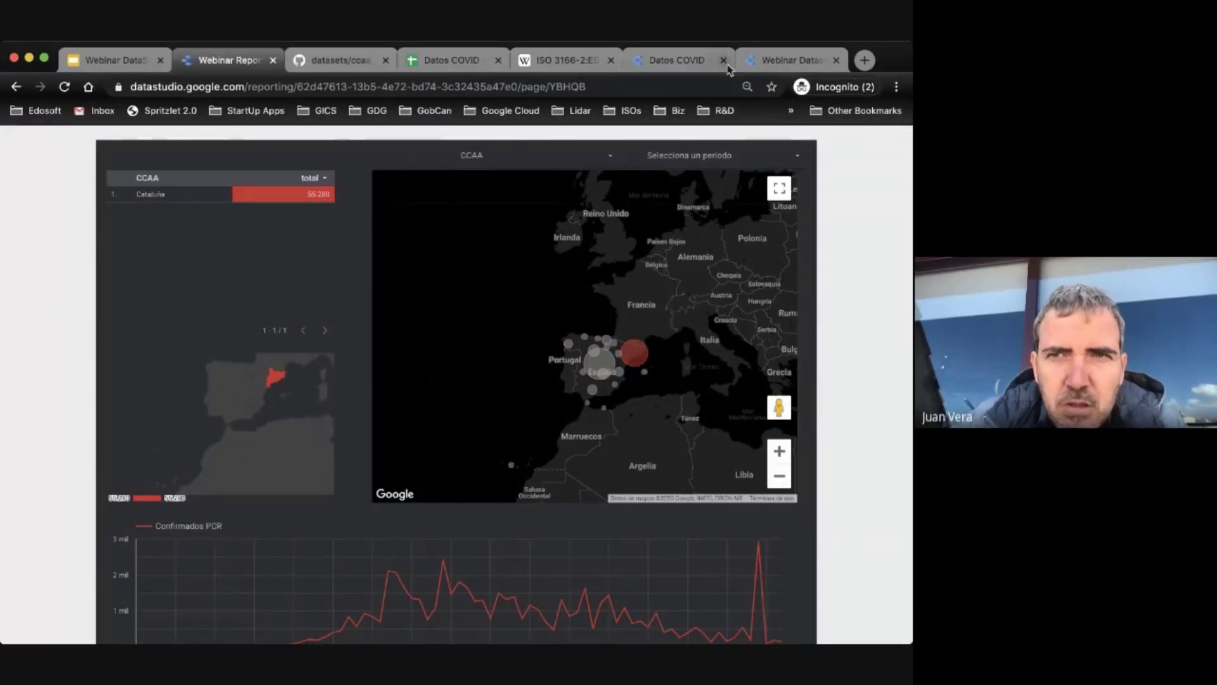
Step: Return to the Webinar Datastudio - COVID report, open it in view mode and filter the CCAA control to Madrid only
{"action": "left_click", "coordinate": [765, 61]}
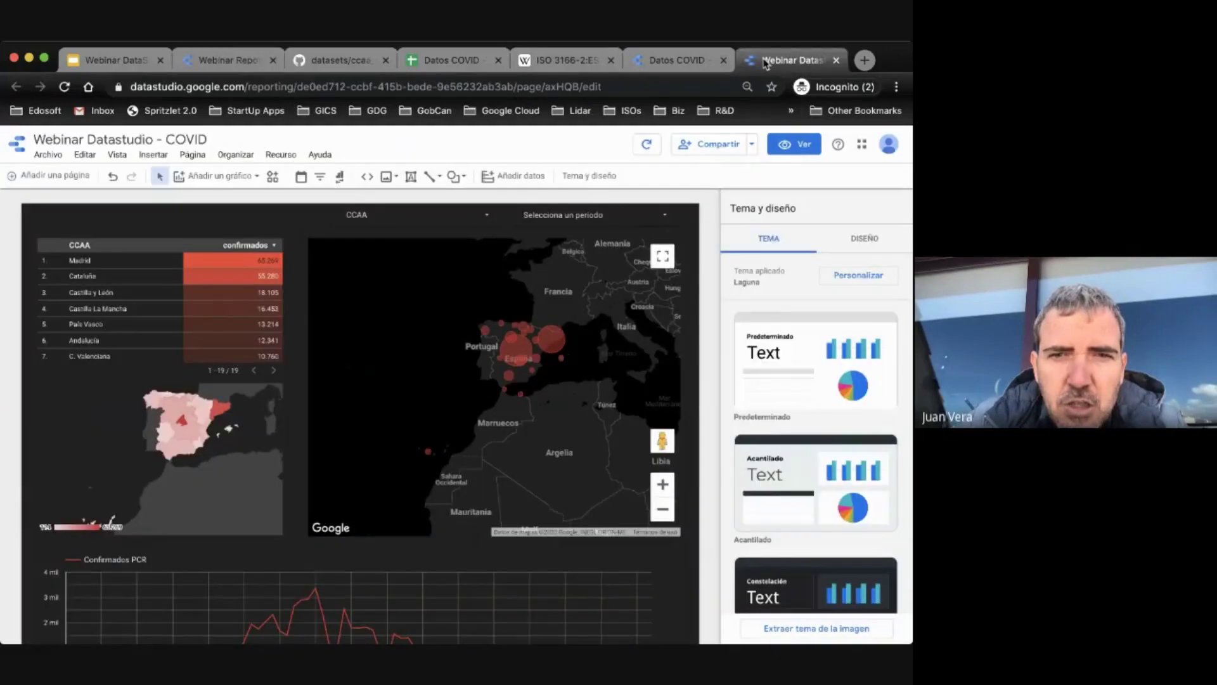
{"action": "left_click", "coordinate": [794, 144]}
{"action": "mouse_move", "coordinate": [609, 352]}
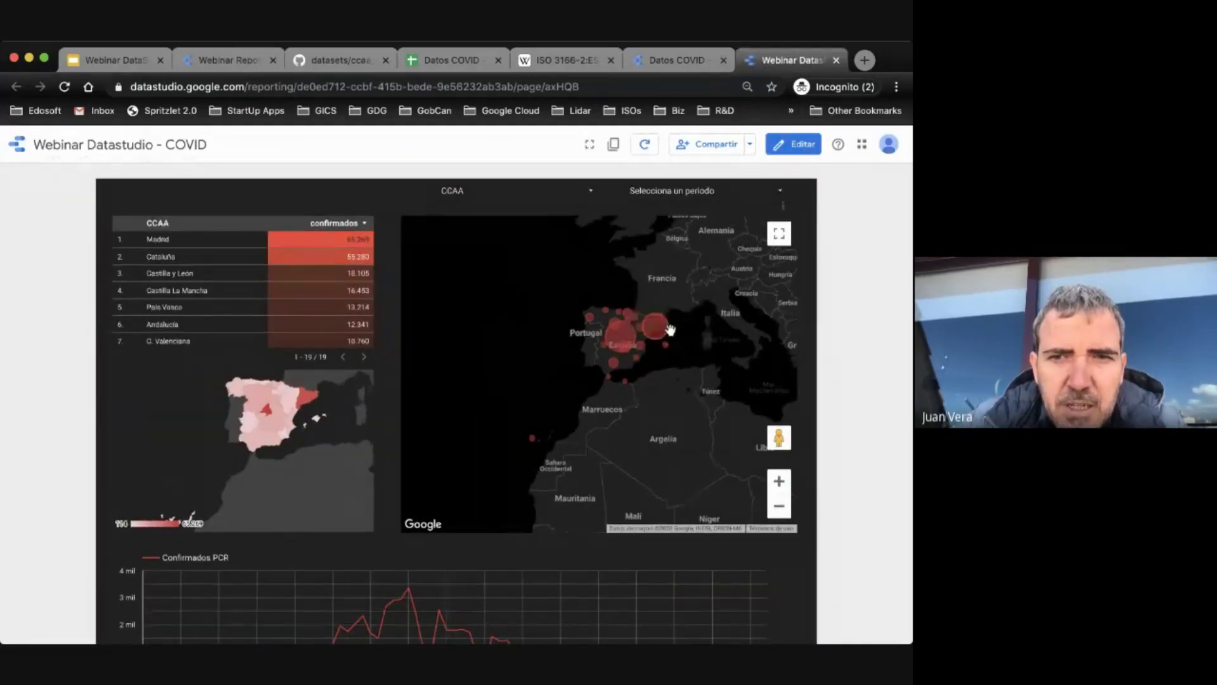
{"action": "mouse_move", "coordinate": [617, 321]}
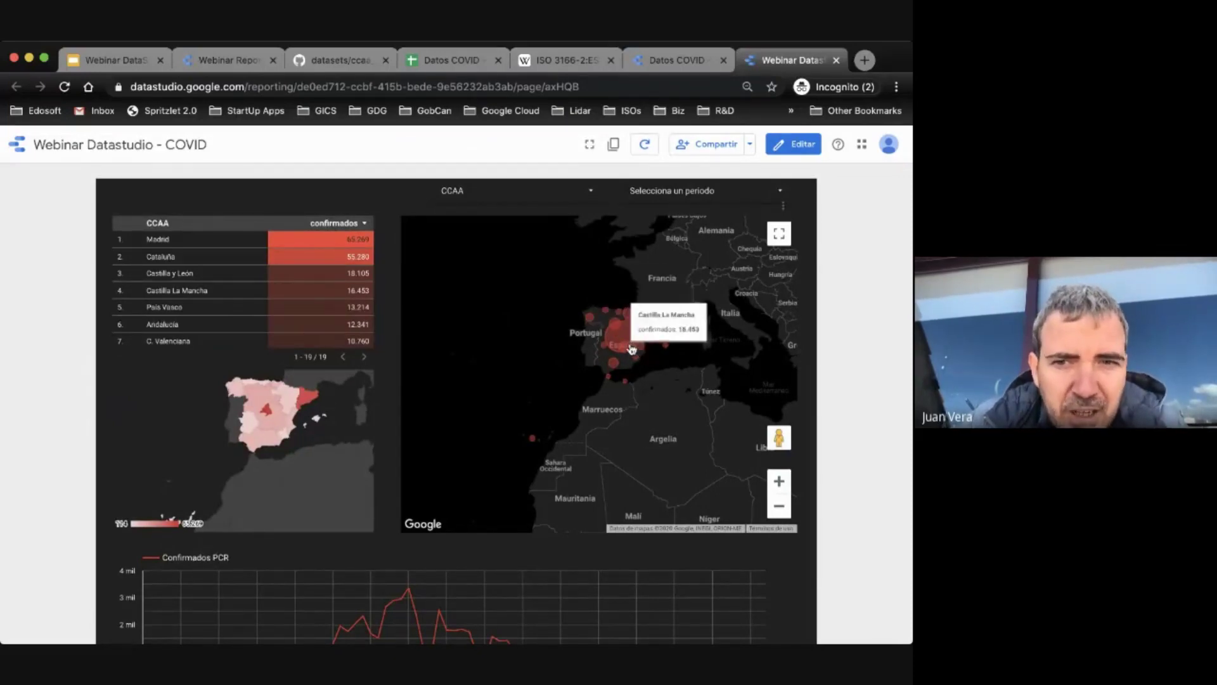
{"action": "left_click", "coordinate": [566, 195]}
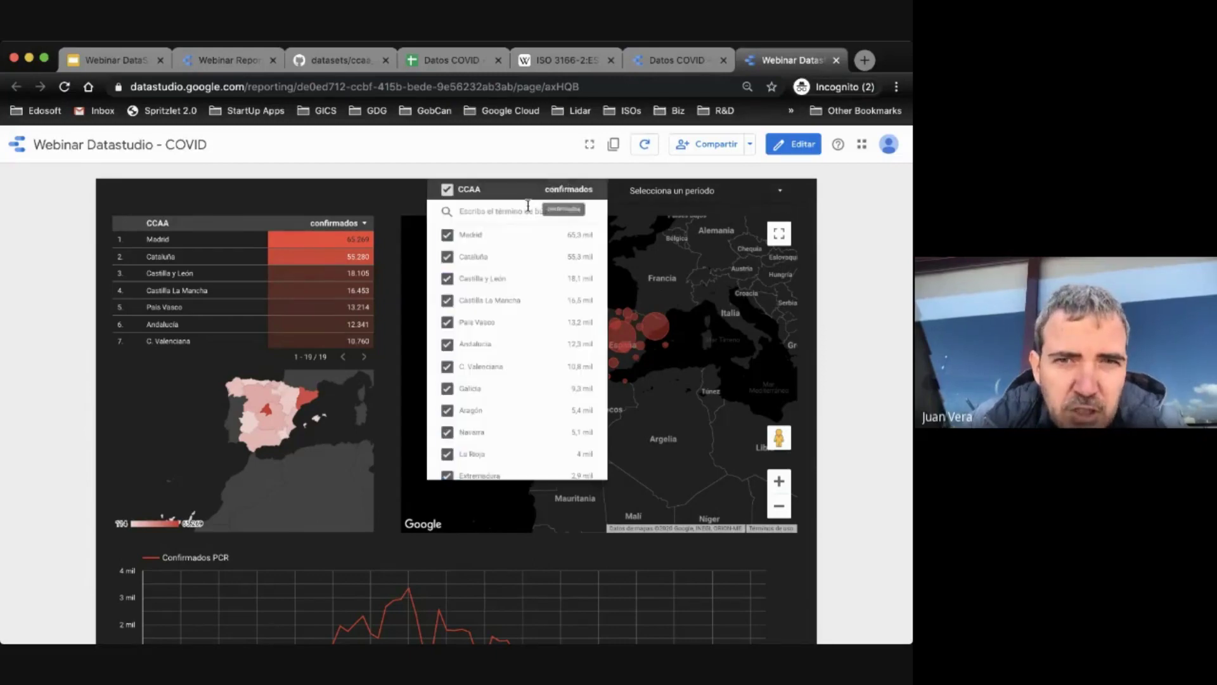
{"action": "left_click", "coordinate": [559, 237]}
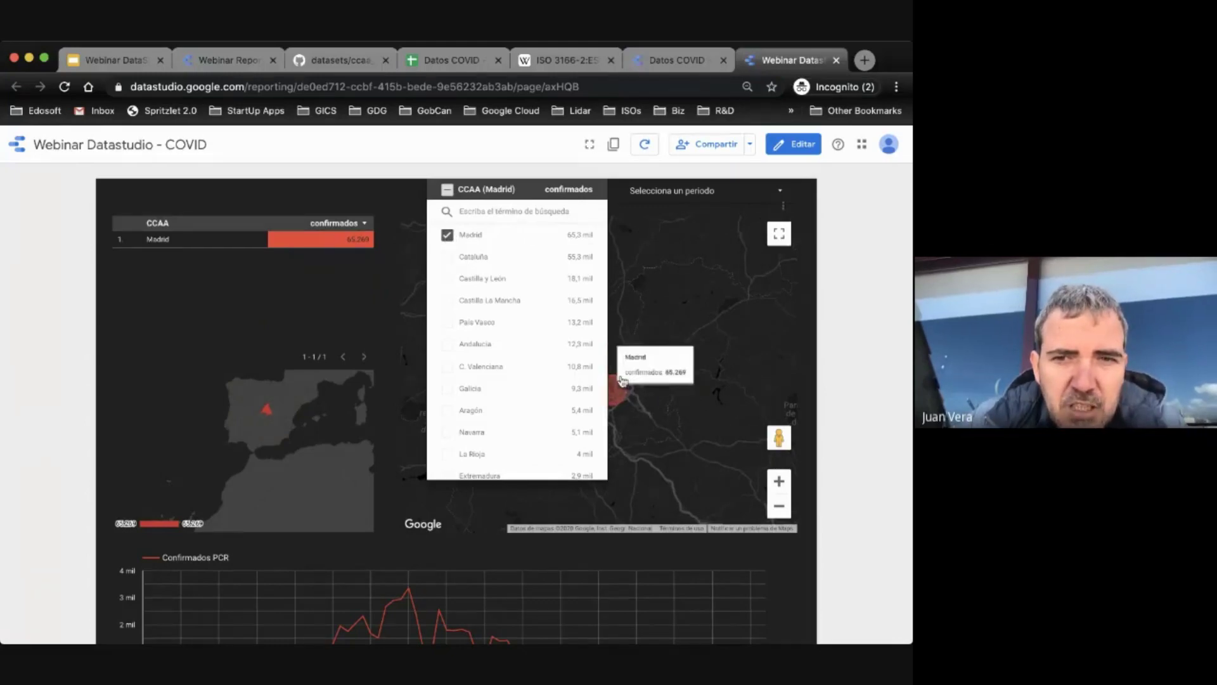
{"action": "left_click", "coordinate": [400, 199]}
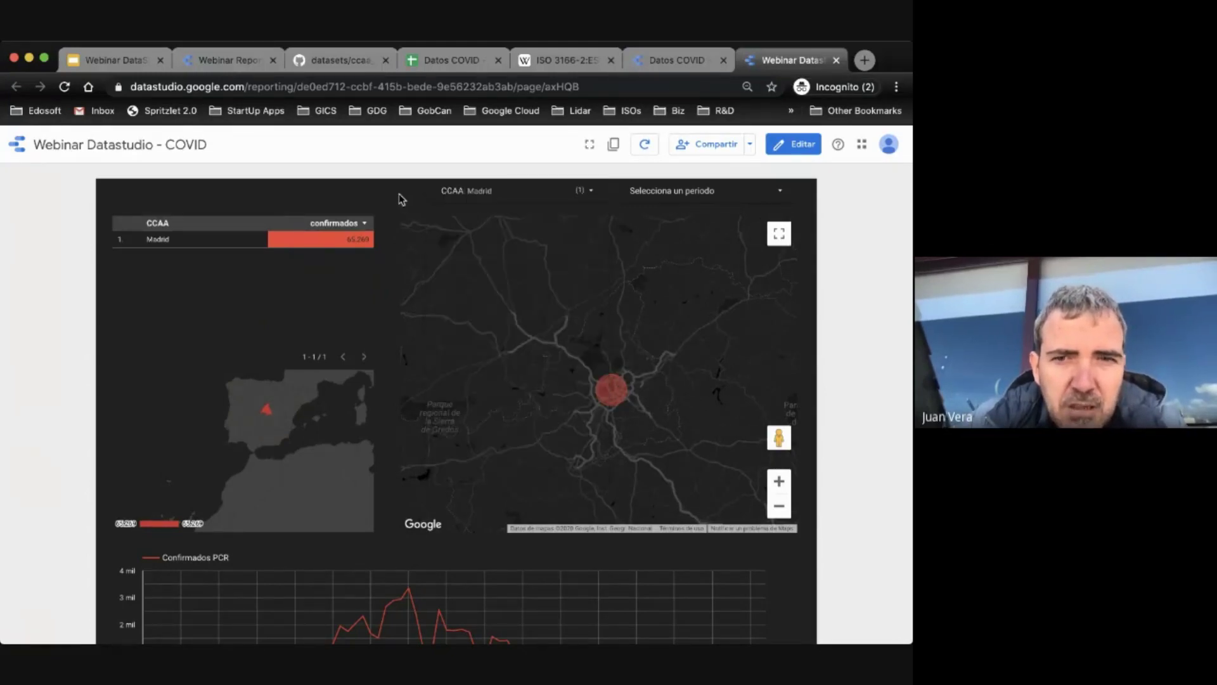
Step: Search the CCAA filter control for "cana" and restrict the report to Canarias only
{"action": "left_click", "coordinate": [497, 193]}
{"action": "type", "text": "cana"}
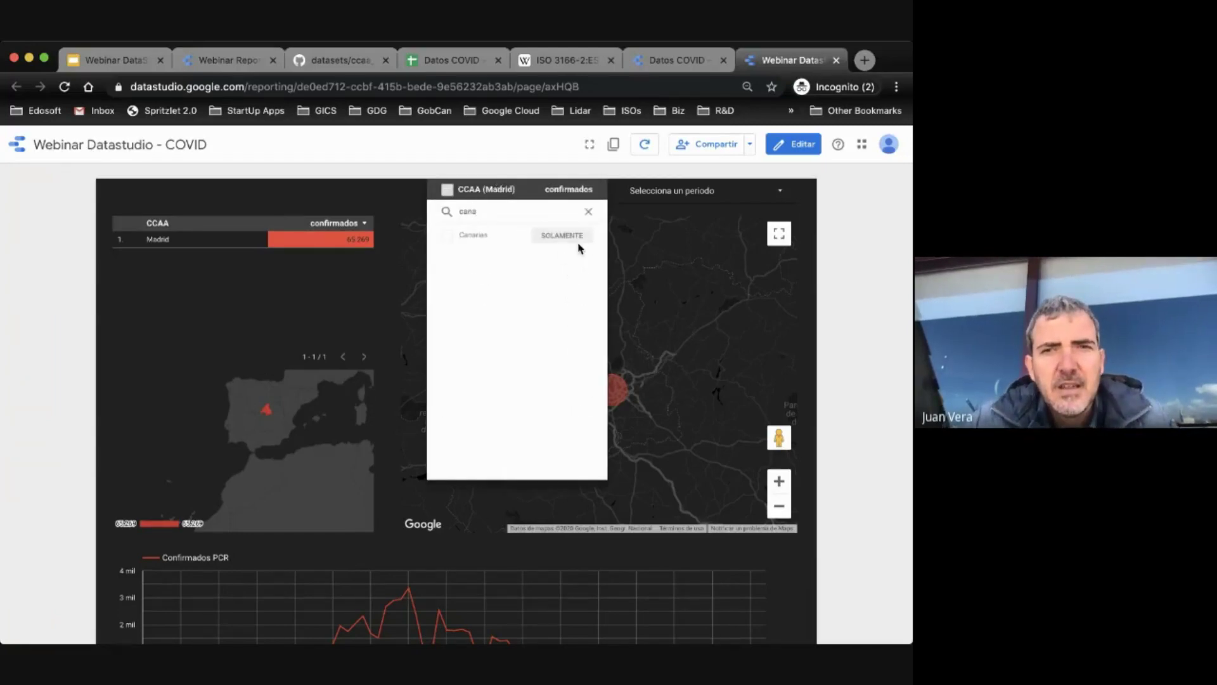
{"action": "left_click", "coordinate": [569, 236]}
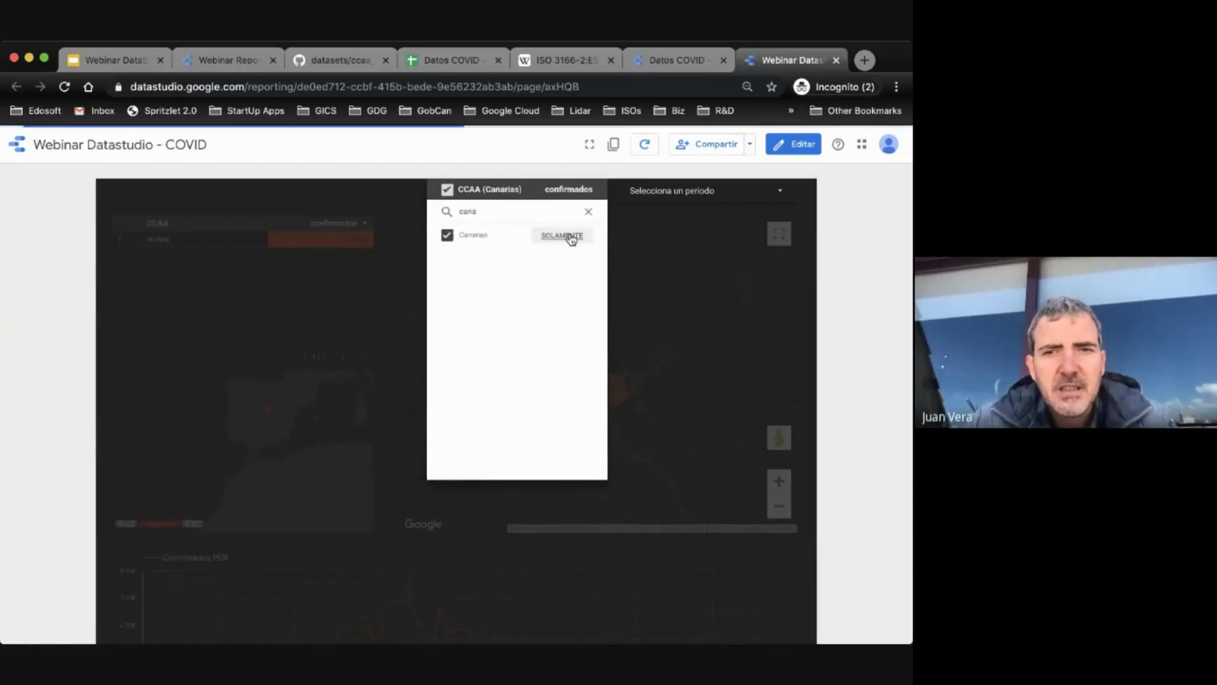
{"action": "left_click", "coordinate": [660, 298]}
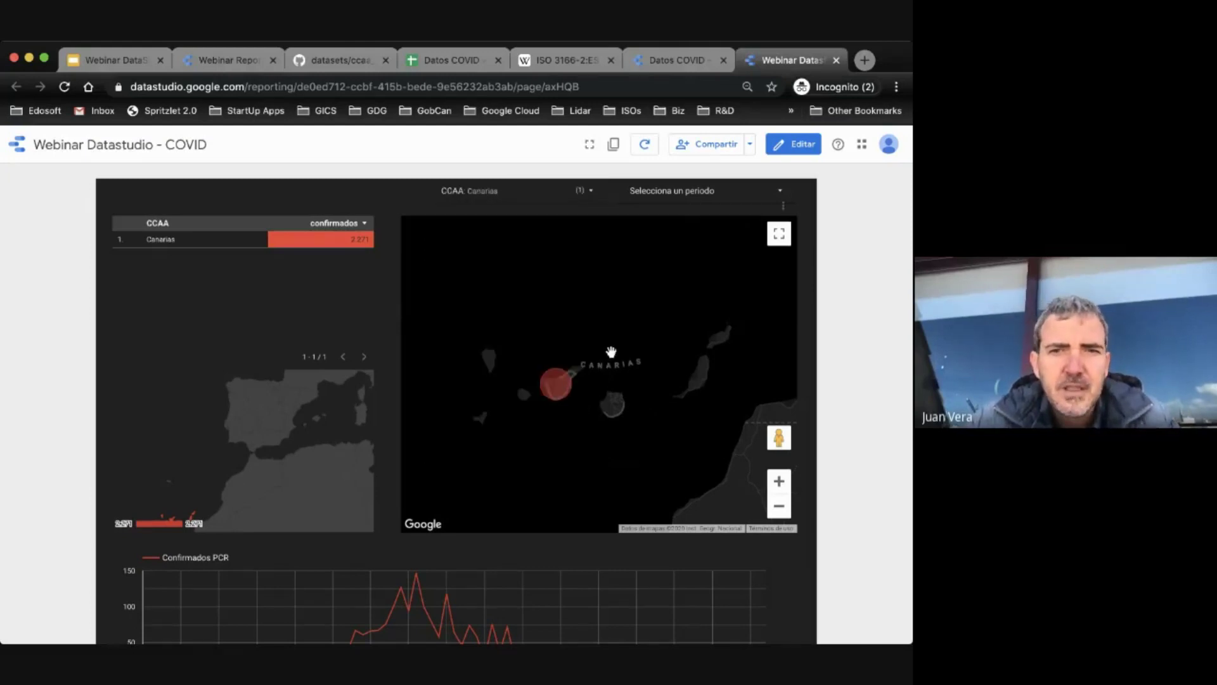
Step: Clear the Canarias filter by including all regions again in the CCAA control
{"action": "left_click", "coordinate": [494, 194]}
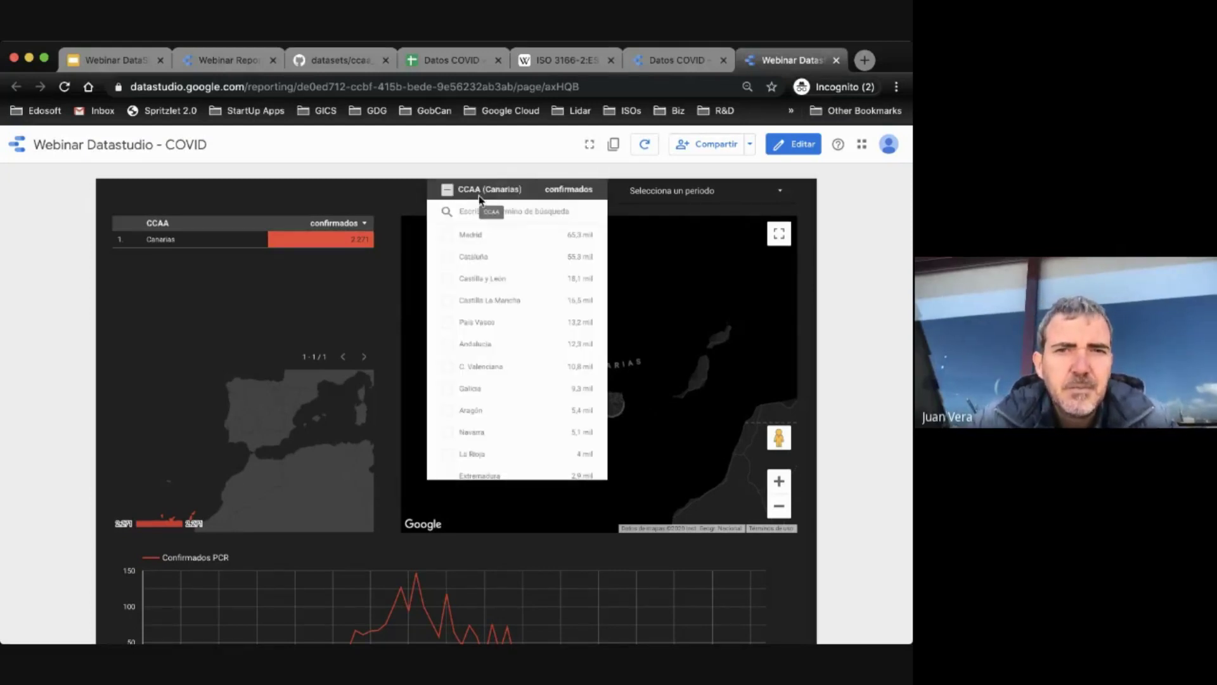
{"action": "left_click", "coordinate": [448, 194]}
{"action": "left_click", "coordinate": [641, 310]}
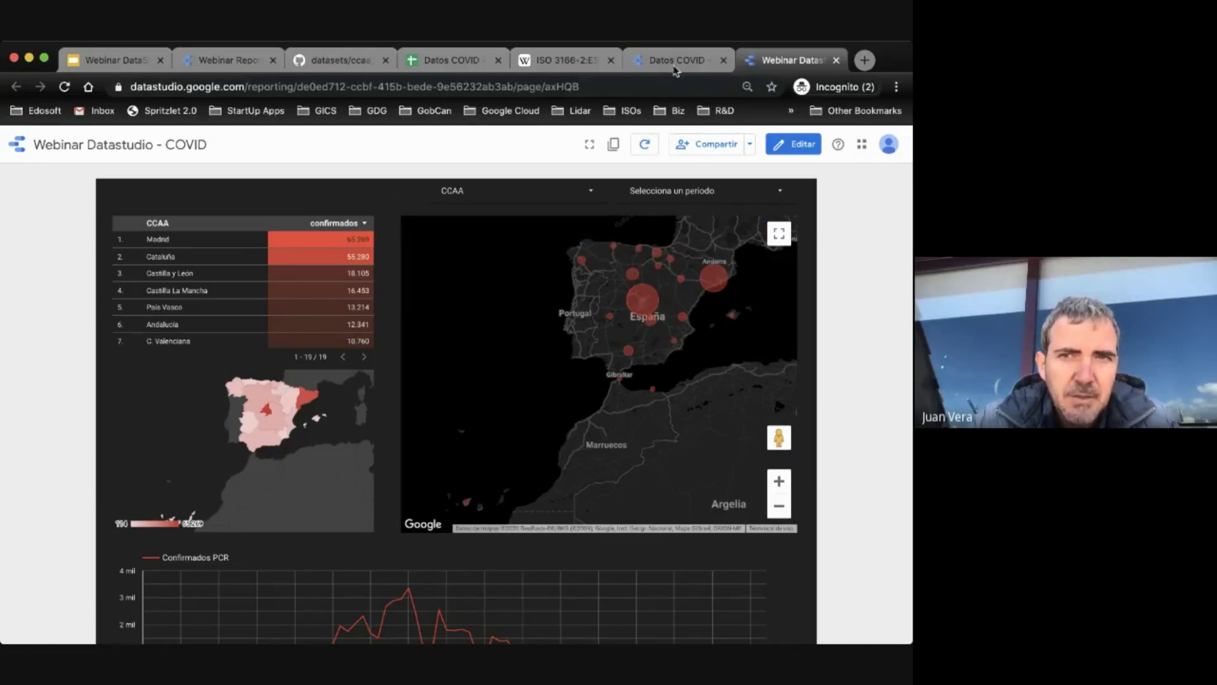
Step: Return to edit mode and enable the Aplicar filtro interaction for the Google Maps chart
{"action": "left_click", "coordinate": [796, 145]}
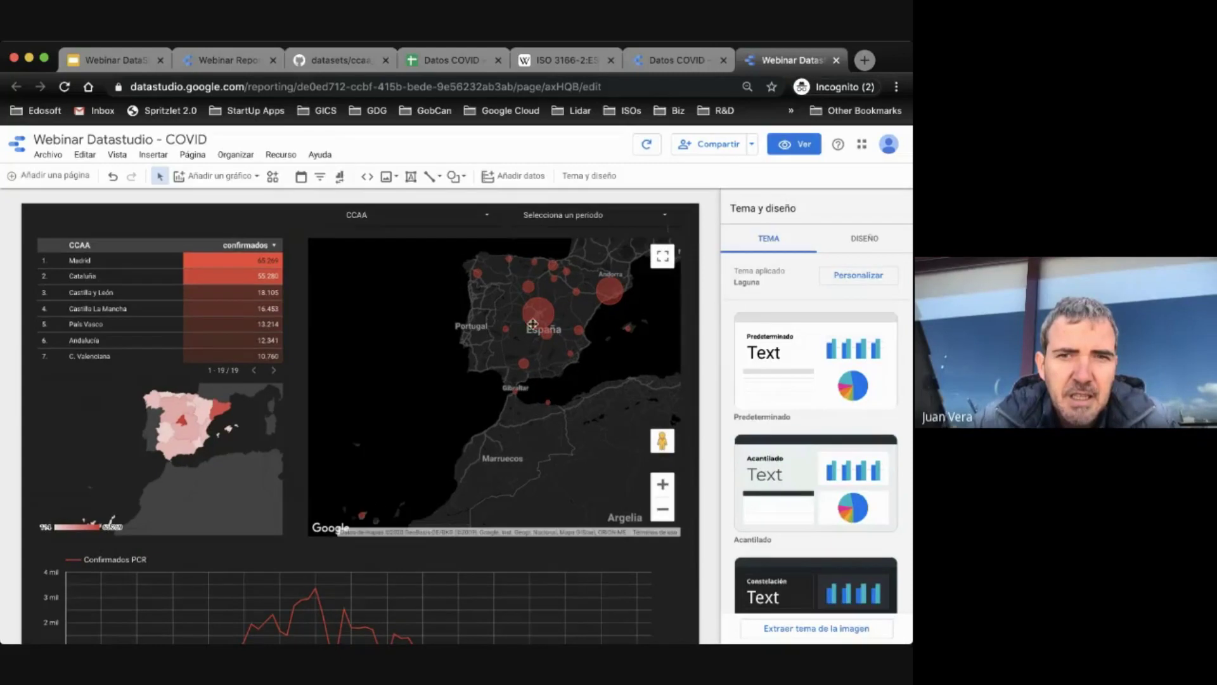
{"action": "left_click", "coordinate": [421, 271]}
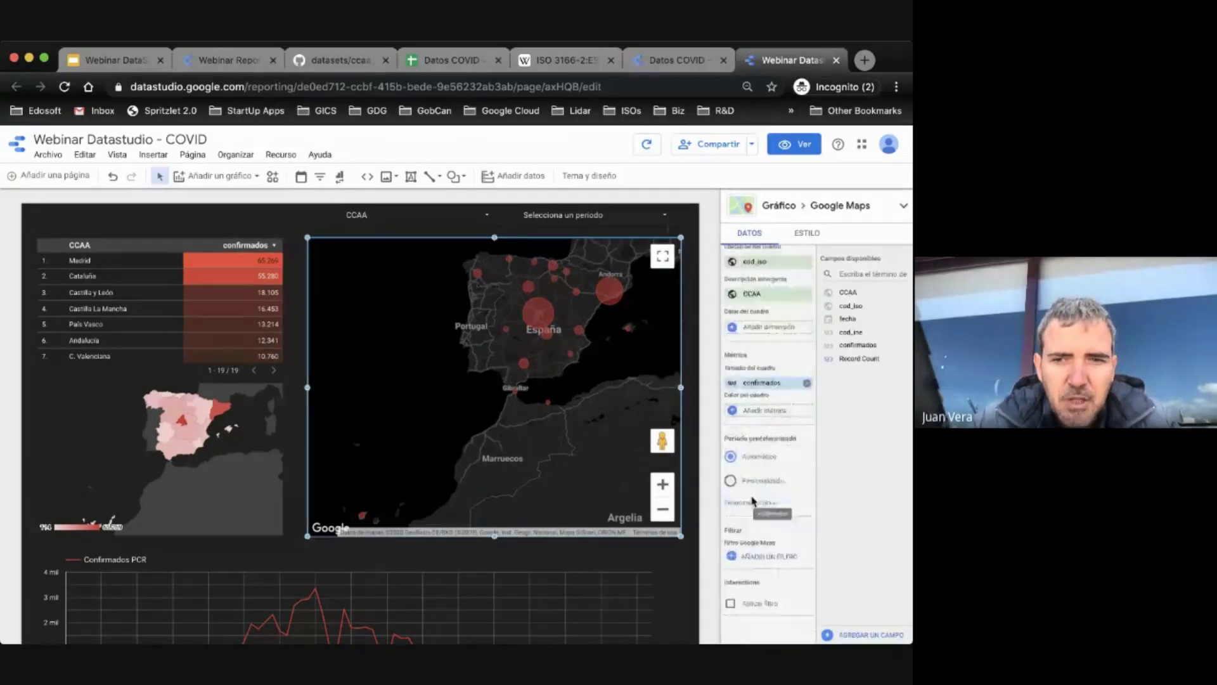
{"action": "scroll", "coordinate": [754, 501], "scroll_direction": "down", "scroll_amount": 3}
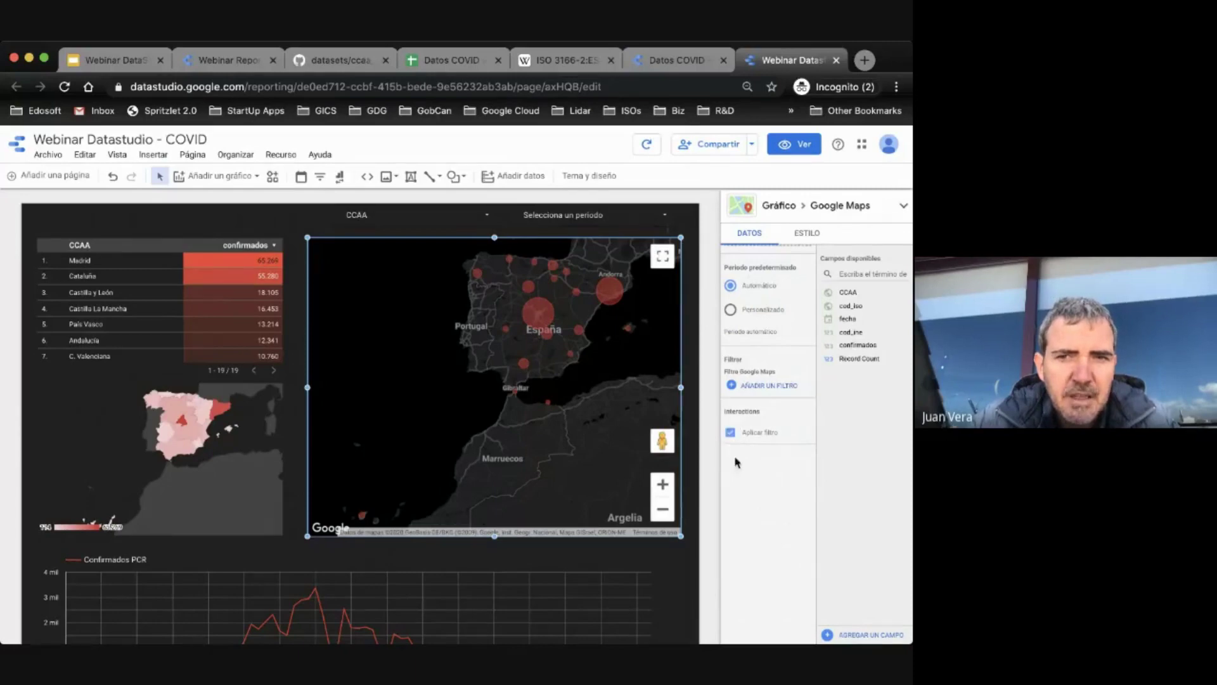
{"action": "left_click", "coordinate": [289, 223]}
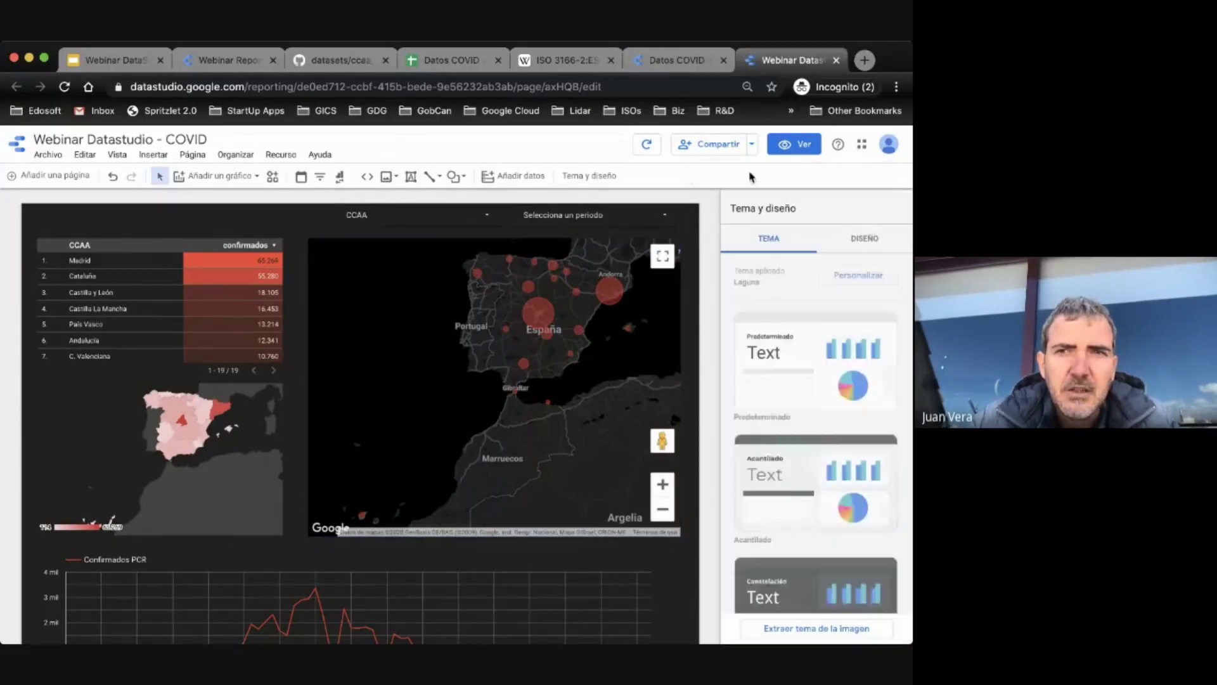
Step: In view mode, test the map interaction by filtering on the Madrid bubble, checking the CCAA control and clearing the bubble filter
{"action": "left_click", "coordinate": [794, 144]}
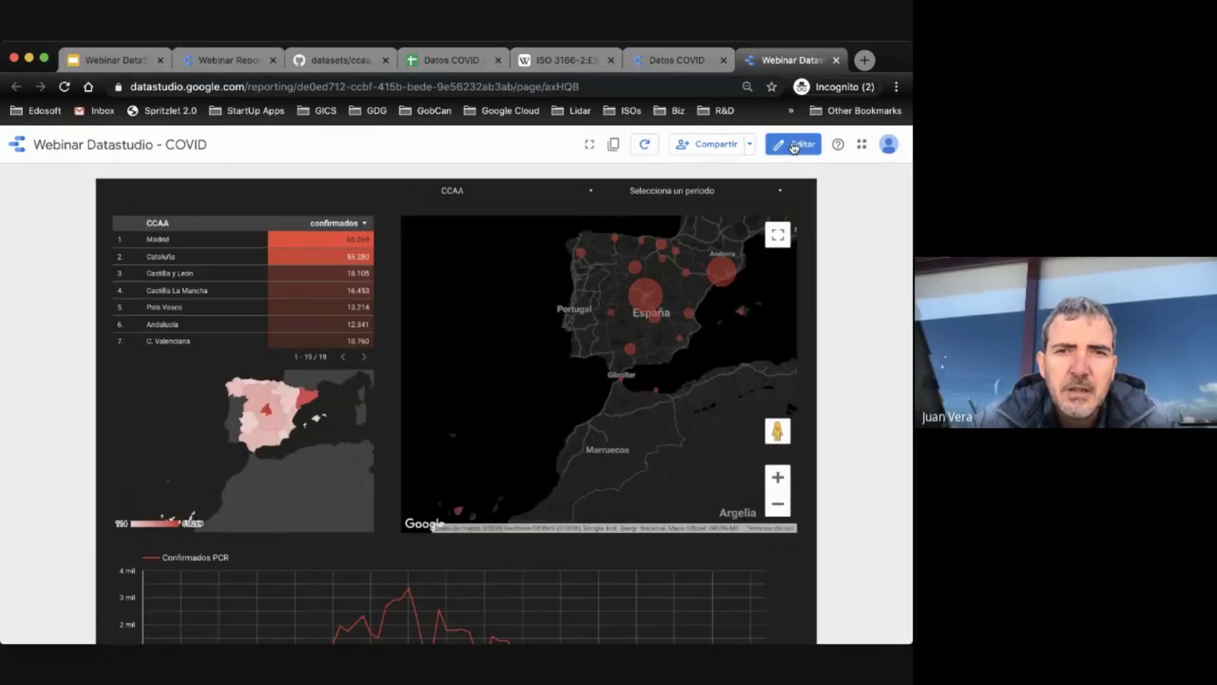
{"action": "left_click", "coordinate": [637, 313]}
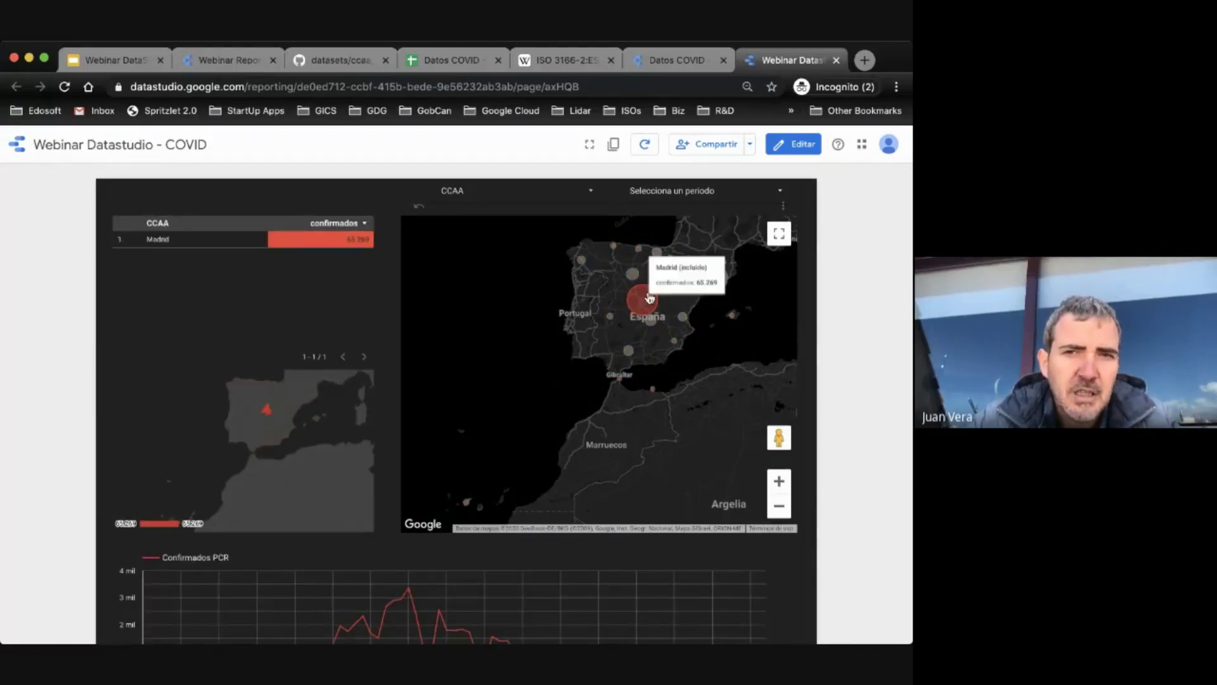
{"action": "left_click", "coordinate": [467, 196]}
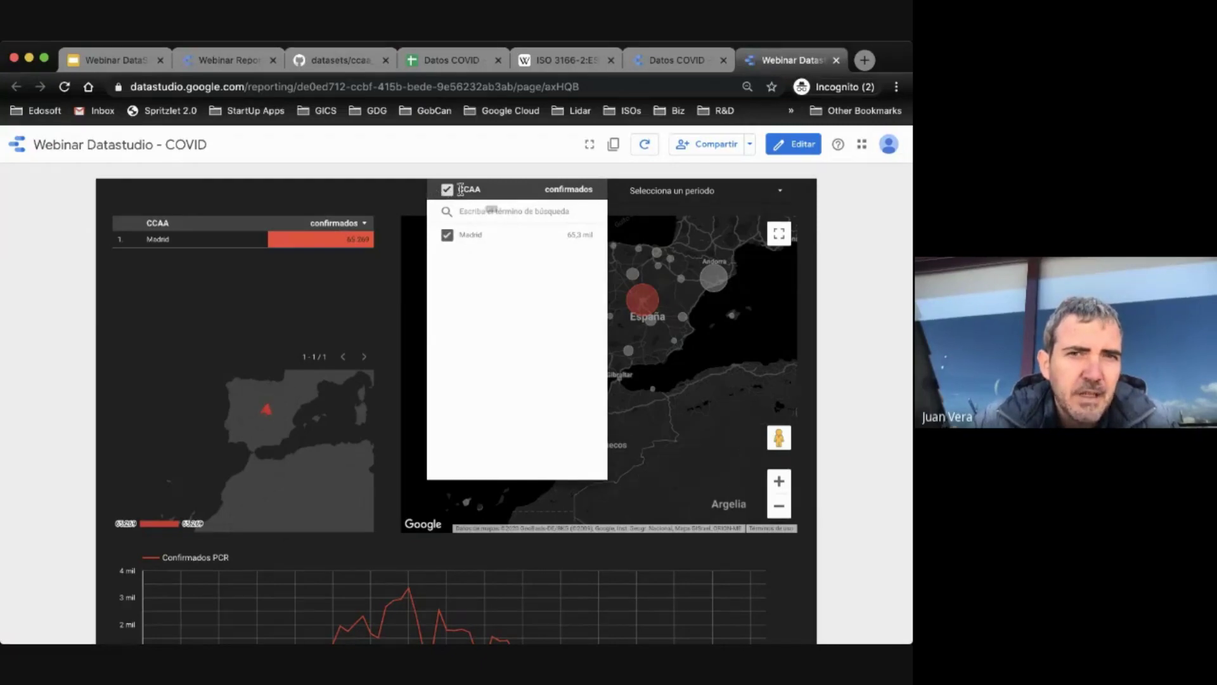
{"action": "left_click", "coordinate": [388, 190]}
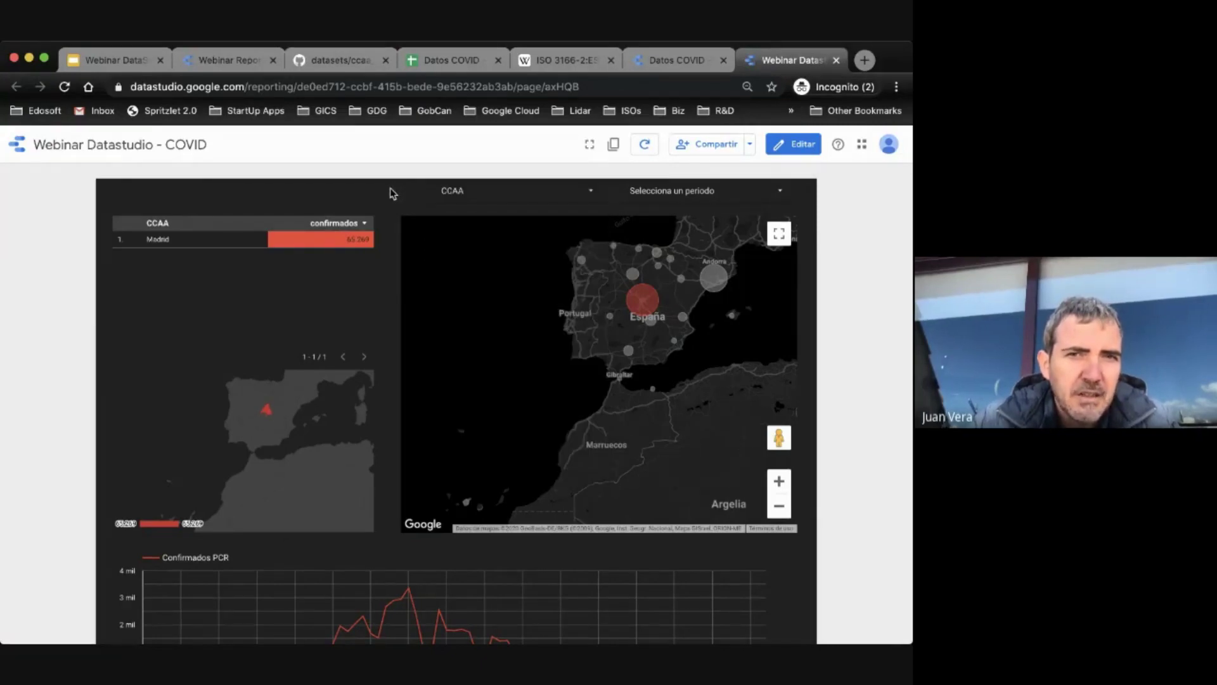
{"action": "left_click", "coordinate": [639, 305]}
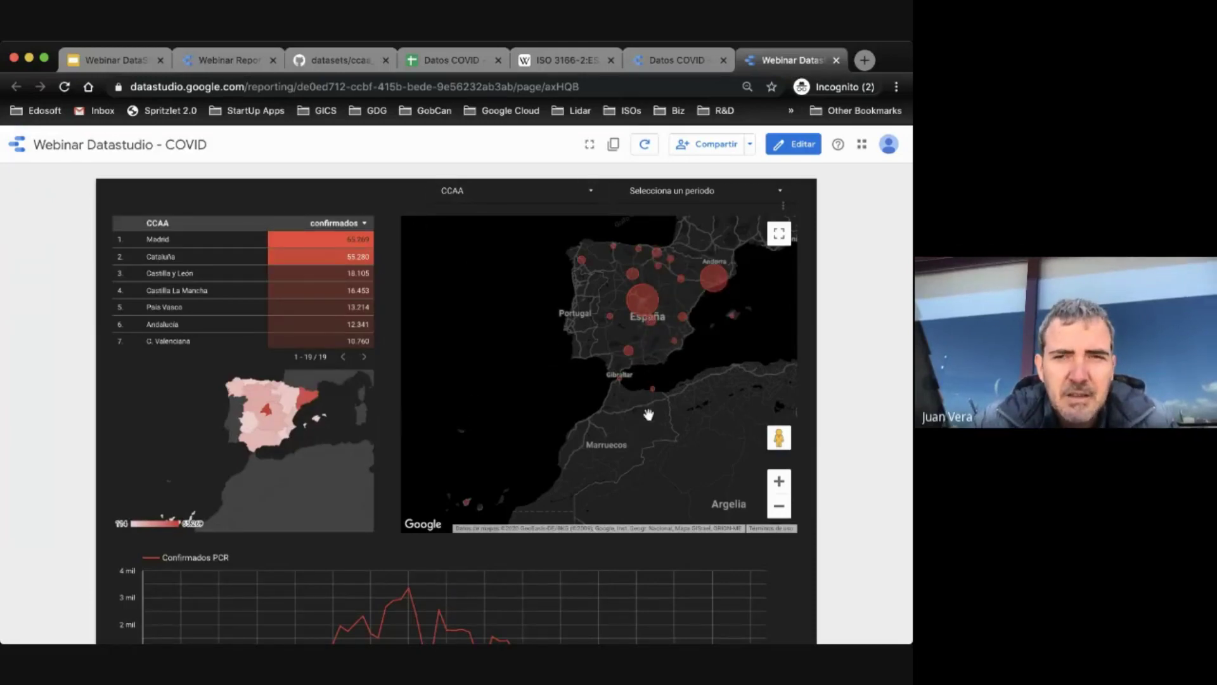
Step: Filter the report with the date range control to the period from 3 February to 14 May 2020
{"action": "left_click", "coordinate": [729, 193]}
{"action": "left_click", "coordinate": [532, 246]}
{"action": "left_click", "coordinate": [533, 246]}
{"action": "left_click", "coordinate": [532, 246]}
{"action": "left_click", "coordinate": [550, 288]}
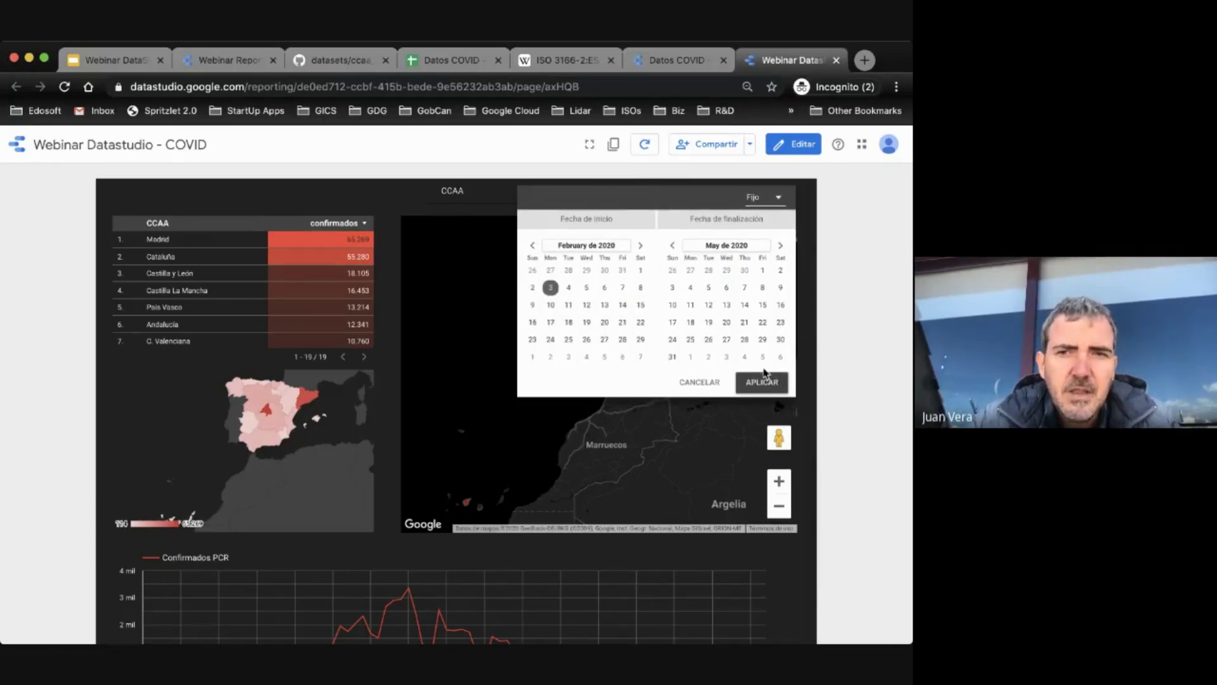
{"action": "left_click", "coordinate": [745, 305]}
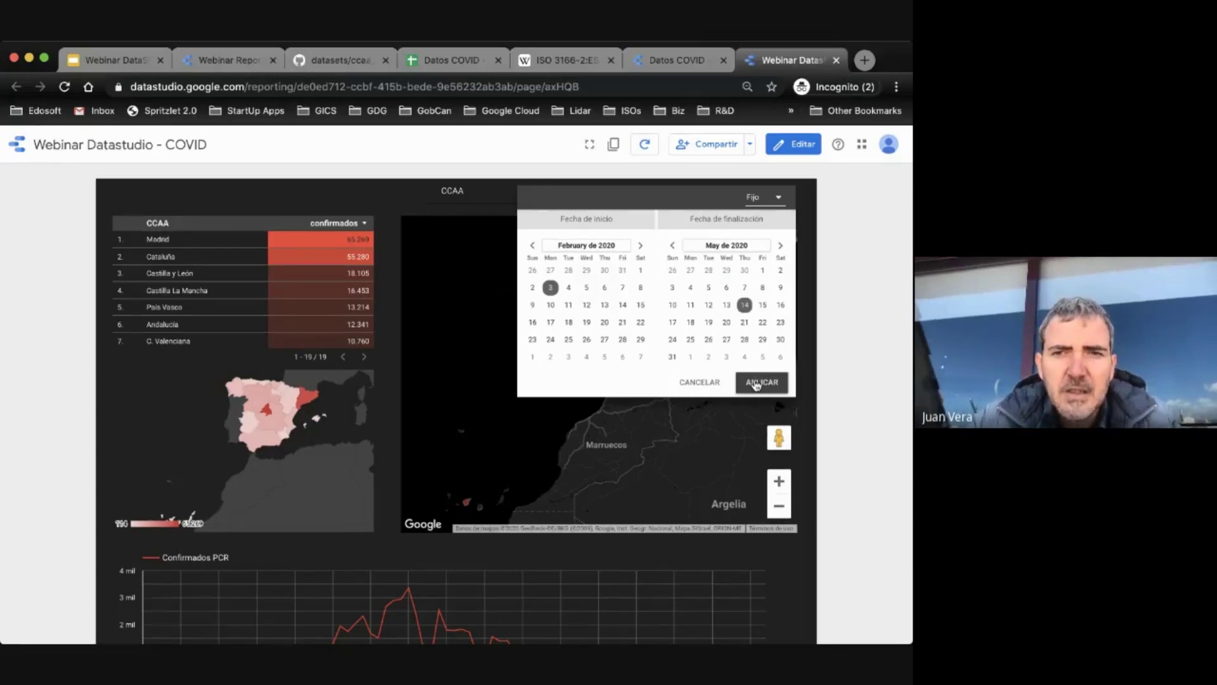
{"action": "left_click", "coordinate": [763, 382]}
Step: Examine the Confirmados PCR line chart for the filtered period against the date range control
{"action": "scroll", "coordinate": [452, 495], "scroll_direction": "down", "scroll_amount": 2}
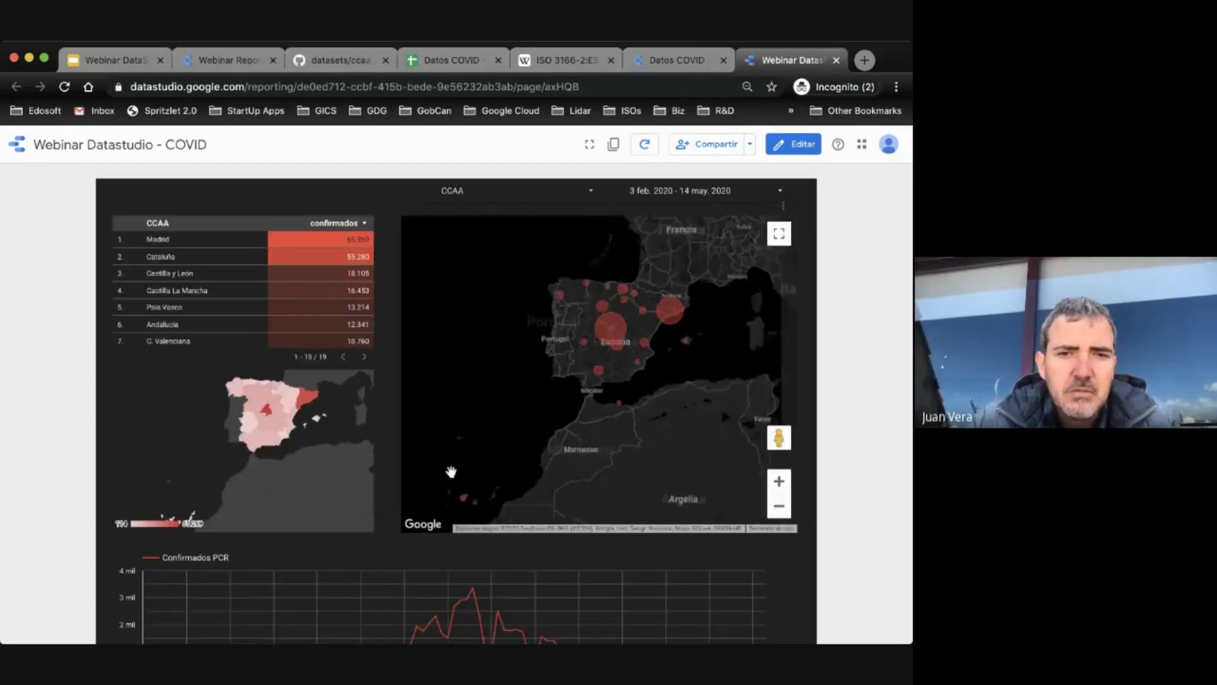
{"action": "scroll", "coordinate": [379, 530], "scroll_direction": "down", "scroll_amount": 2}
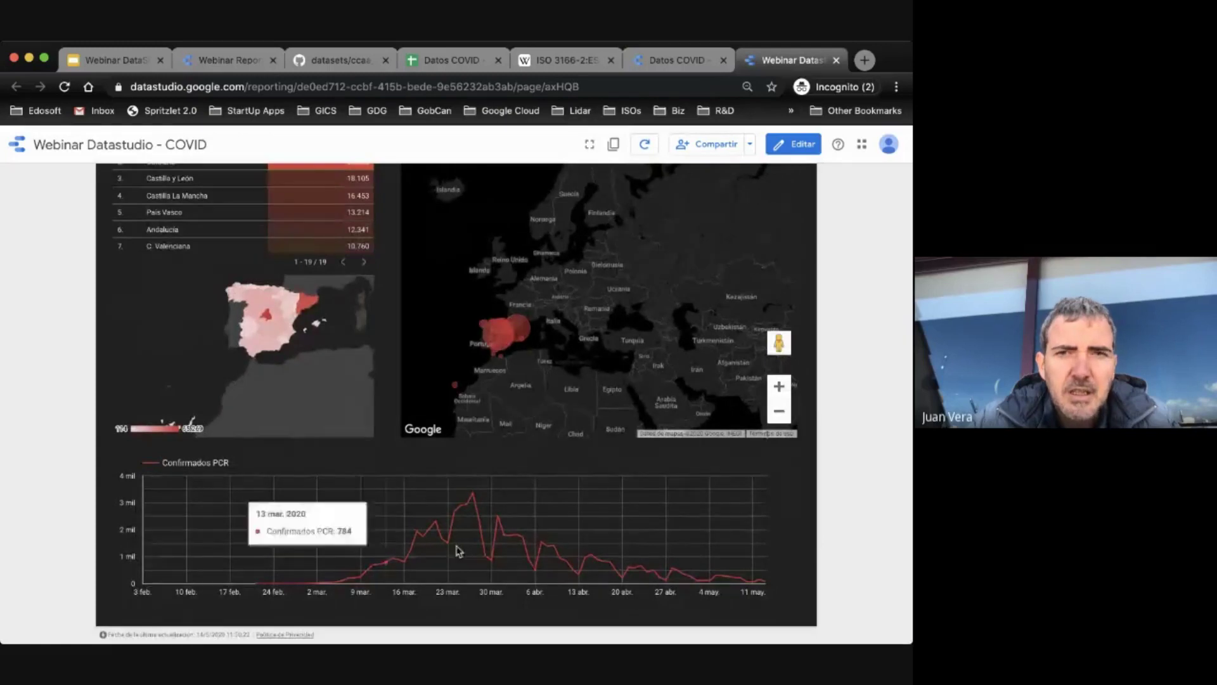
{"action": "scroll", "coordinate": [383, 260], "scroll_direction": "up", "scroll_amount": 2}
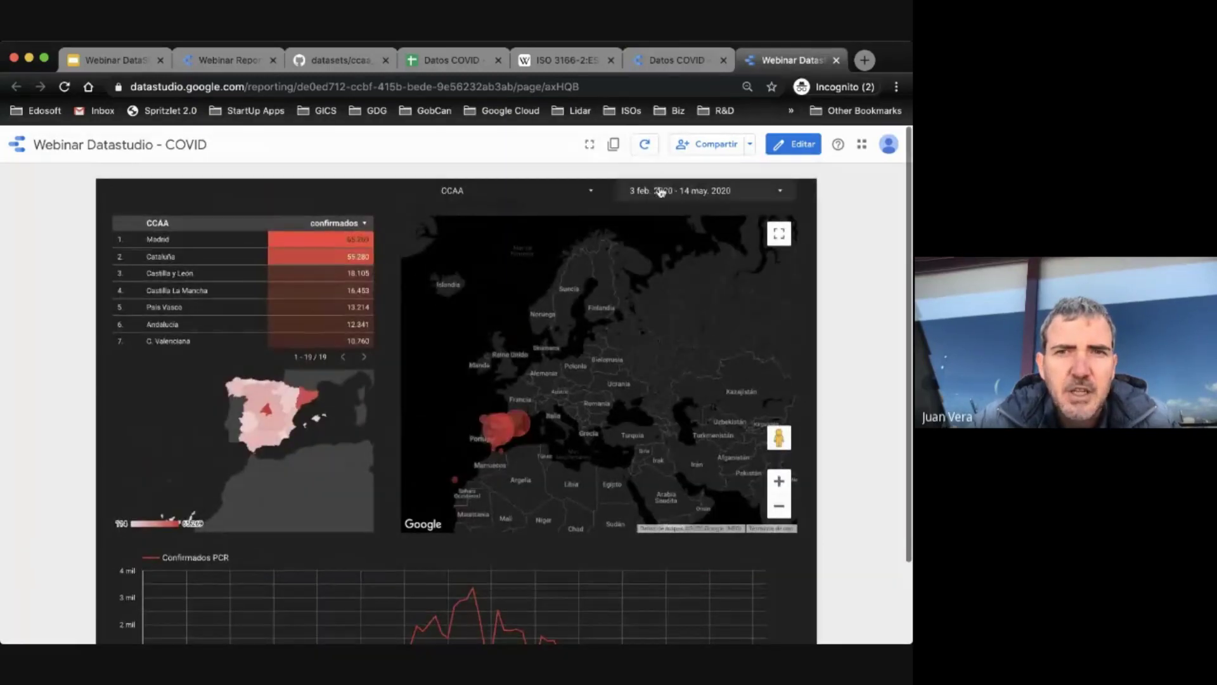
{"action": "scroll", "coordinate": [385, 455], "scroll_direction": "down", "scroll_amount": 2}
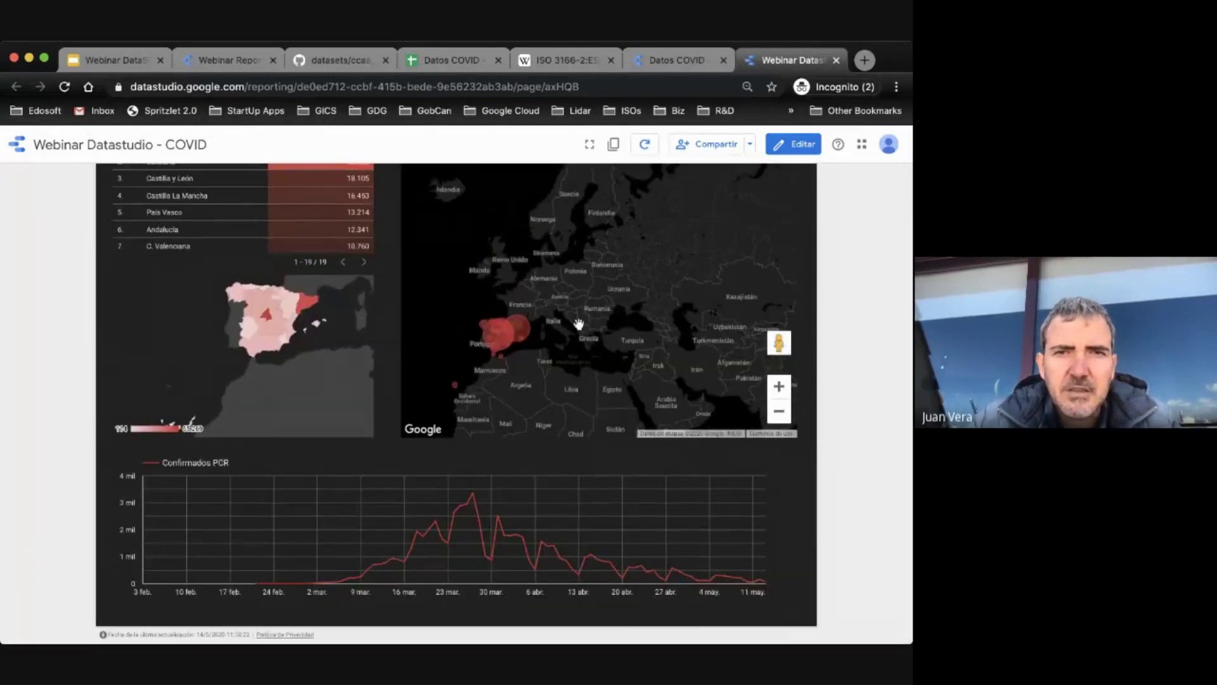
{"action": "scroll", "coordinate": [397, 249], "scroll_direction": "up", "scroll_amount": 2}
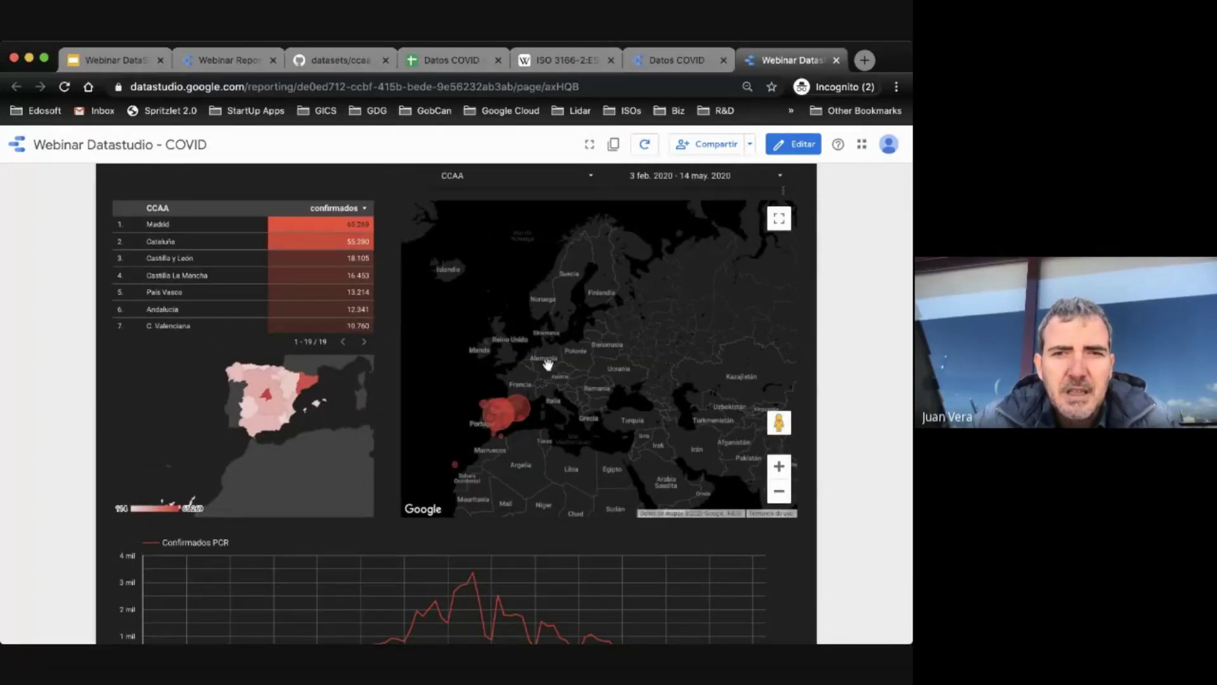
Step: Zoom the bubble map in on mainland Spain, view it in full screen and return to the report
{"action": "scroll", "coordinate": [548, 343], "scroll_direction": "up", "scroll_amount": 2}
{"action": "left_click_drag", "start_coordinate": [447, 491], "coordinate": [636, 334]}
{"action": "mouse_move", "coordinate": [669, 315]}
{"action": "scroll", "coordinate": [642, 289], "scroll_direction": "up", "scroll_amount": 2}
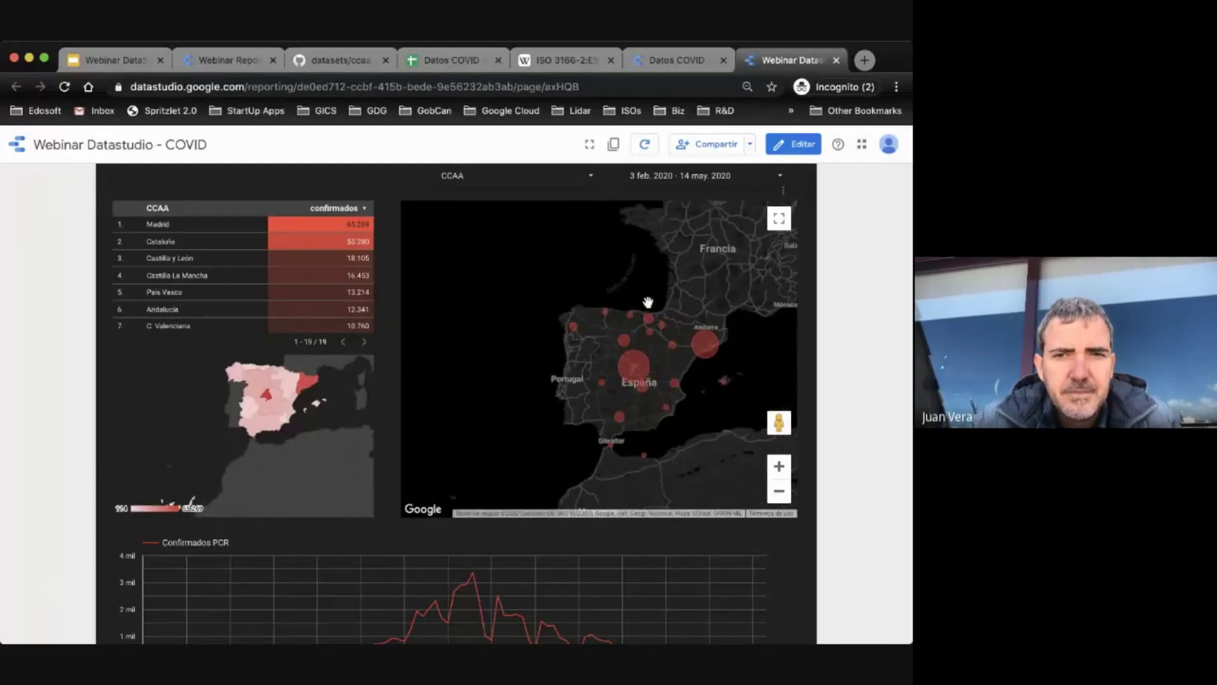
{"action": "scroll", "coordinate": [653, 366], "scroll_direction": "up", "scroll_amount": 1}
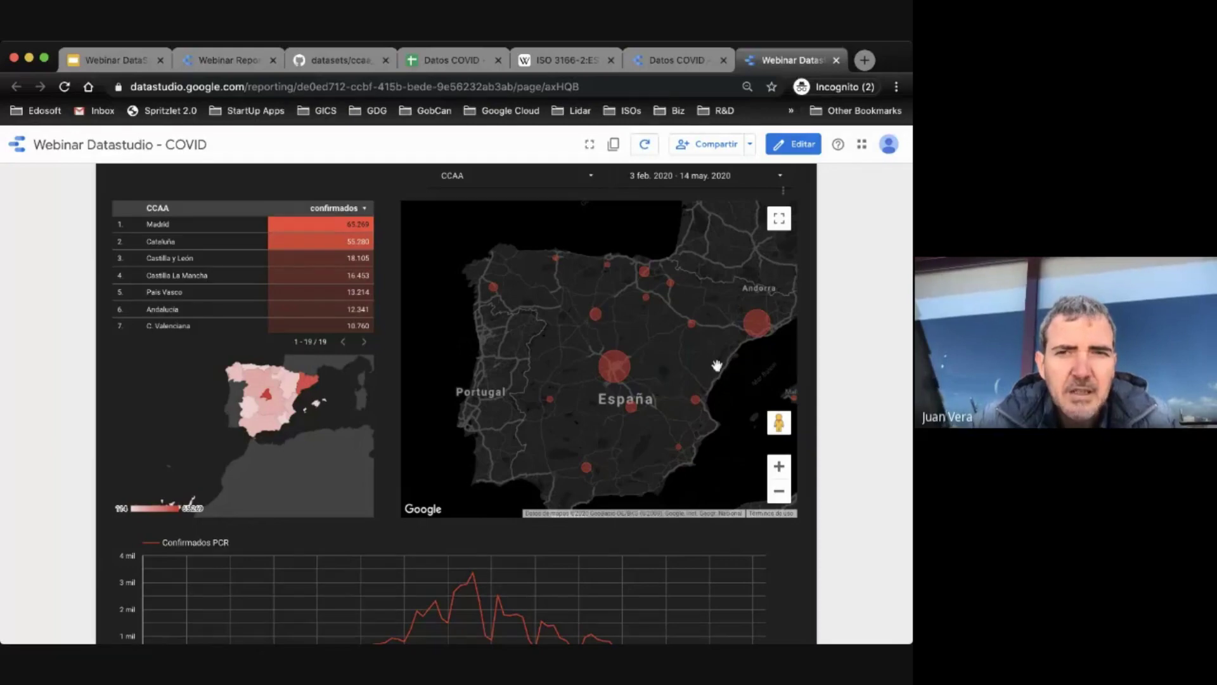
{"action": "mouse_move", "coordinate": [391, 579]}
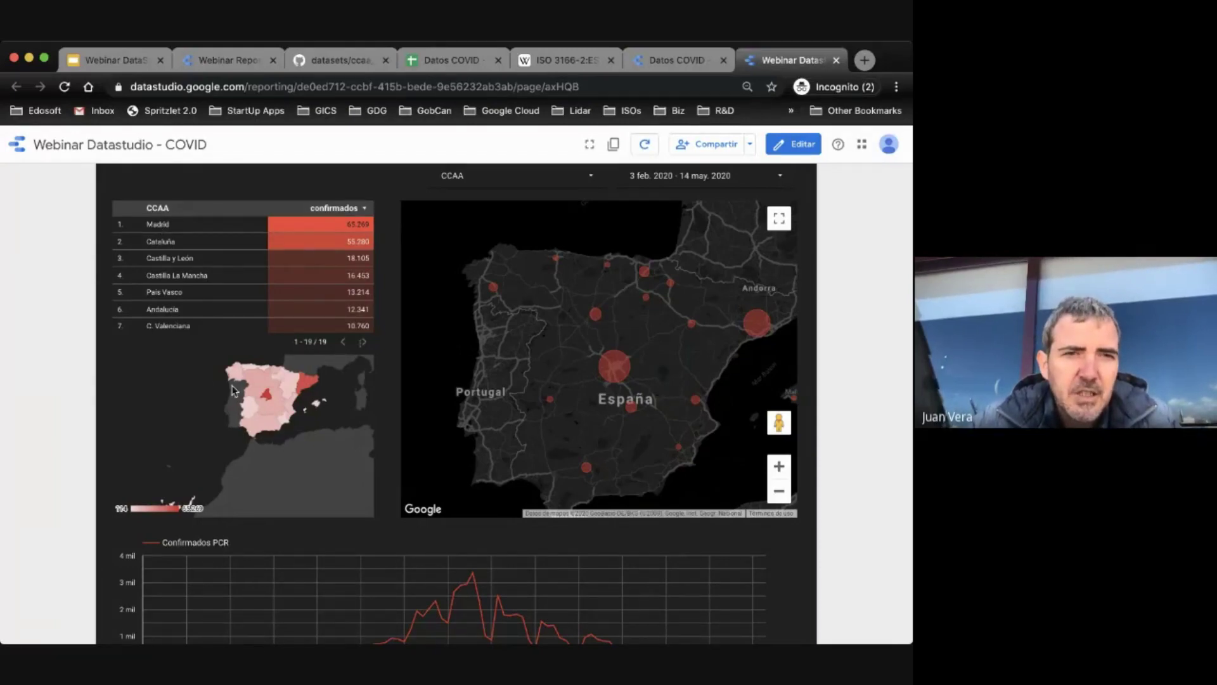
{"action": "mouse_move", "coordinate": [279, 423]}
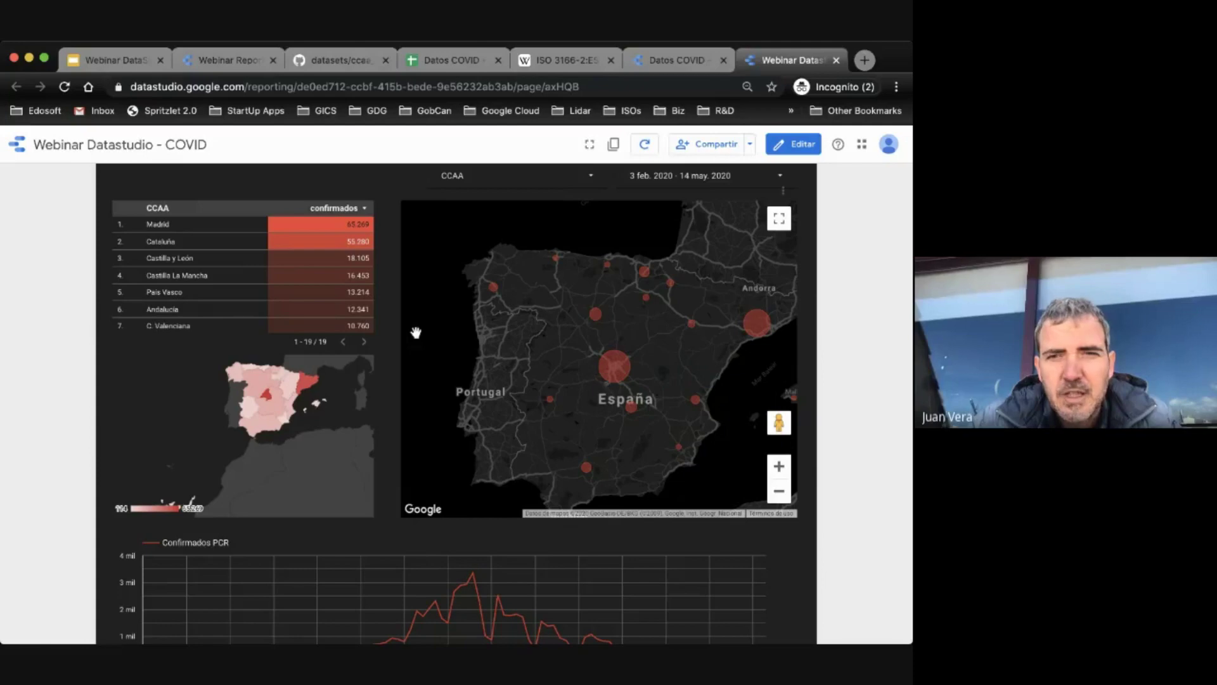
{"action": "left_click", "coordinate": [774, 213]}
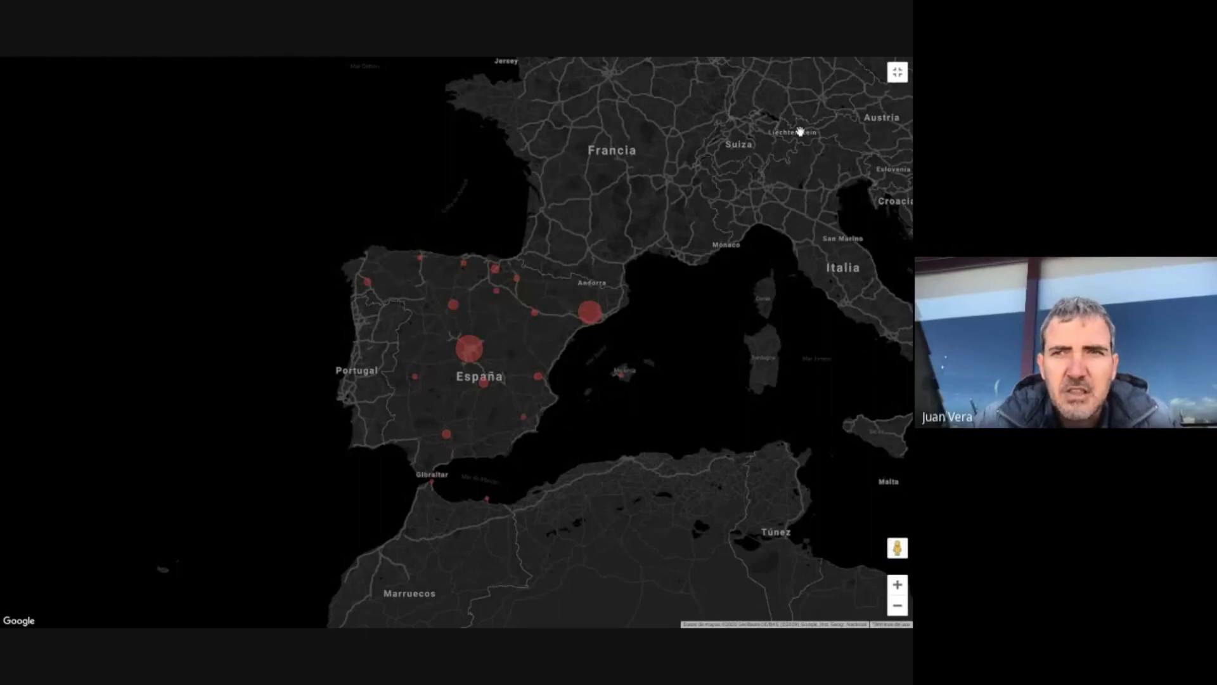
{"action": "left_click", "coordinate": [896, 74]}
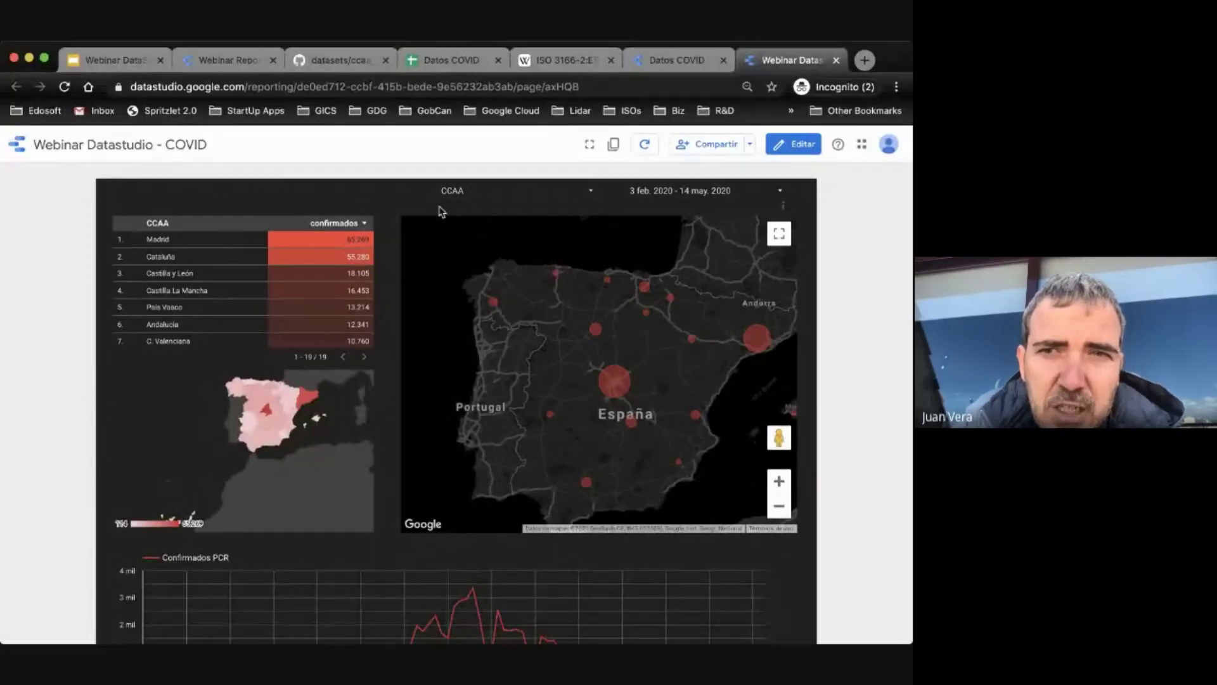
Step: Compare the header display with the reference report Webinar Report Final and return to the Webinar Datastudio - COVID report
{"action": "left_click", "coordinate": [225, 55]}
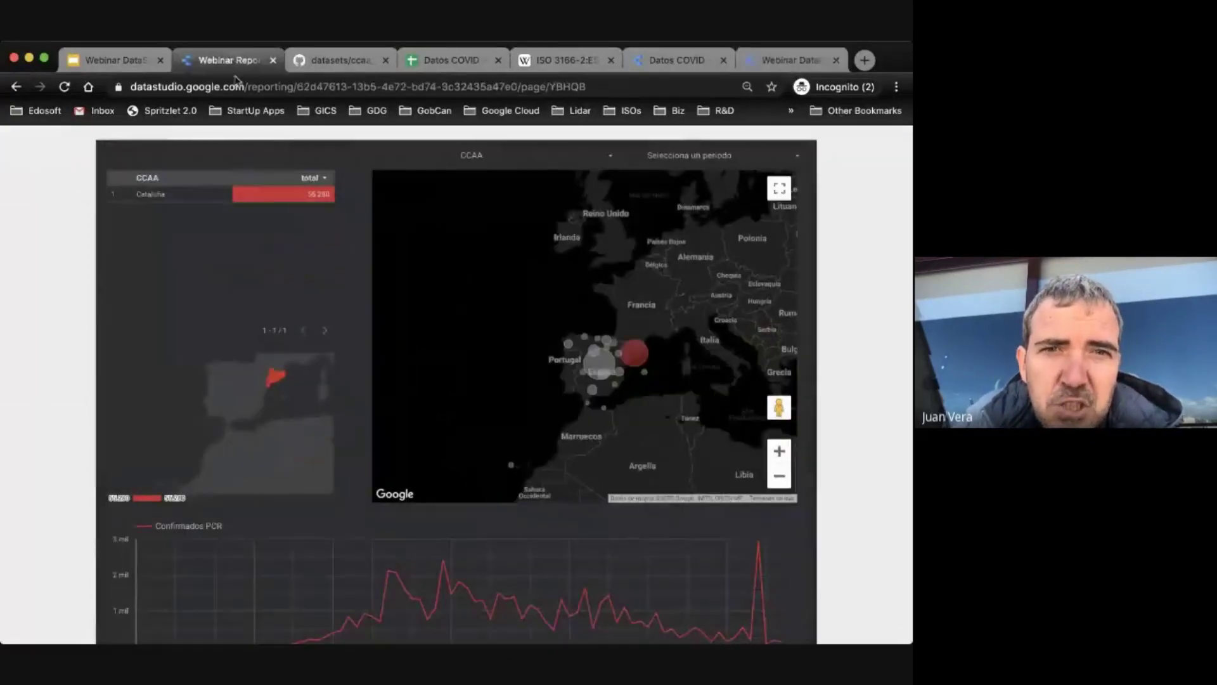
{"action": "mouse_move", "coordinate": [126, 137]}
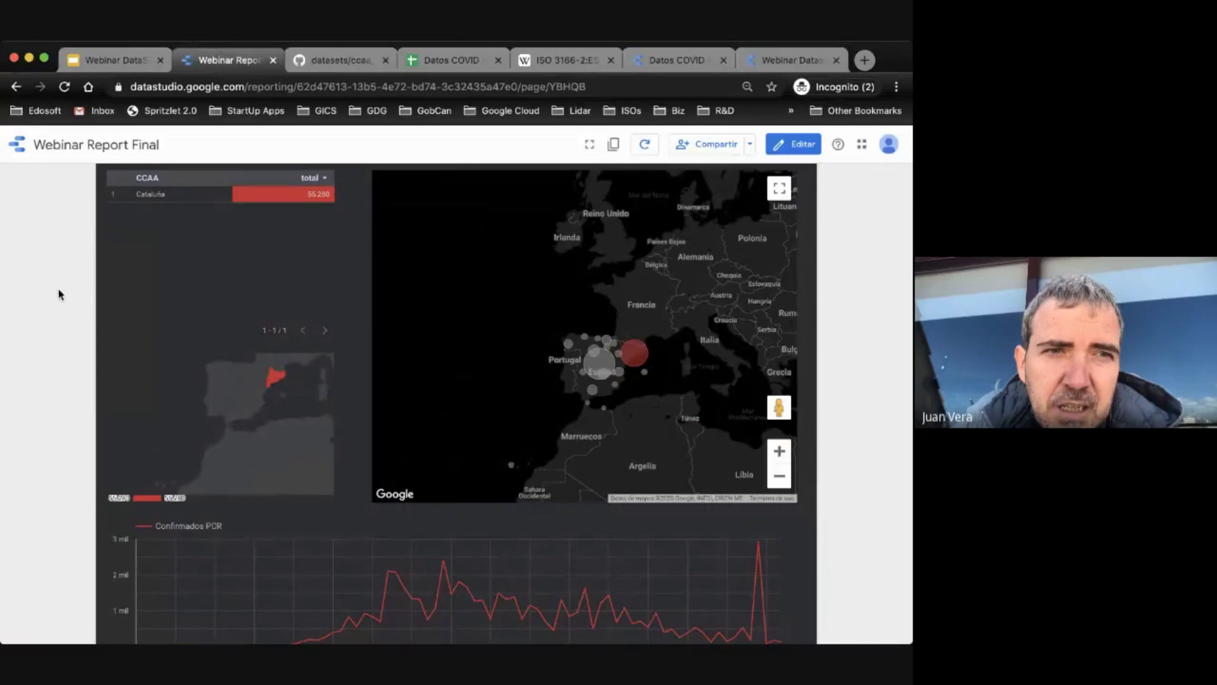
{"action": "left_click", "coordinate": [785, 57]}
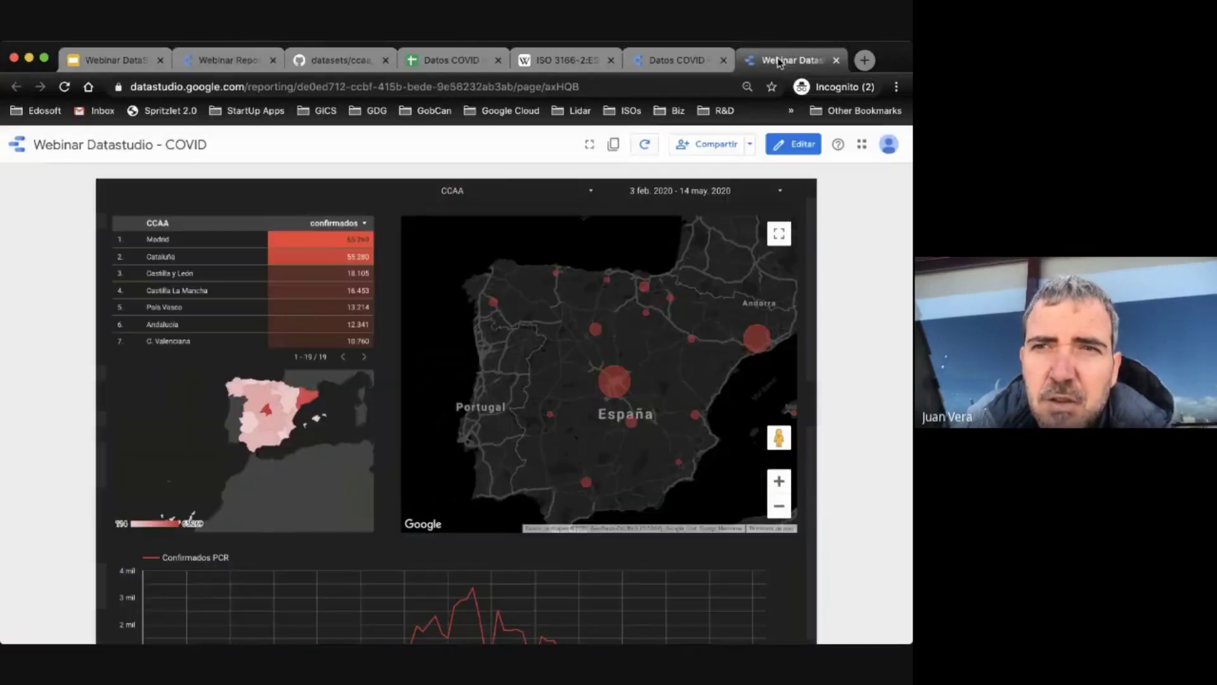
Step: Enter edit mode and look through the report settings and current page settings for the header visibility option
{"action": "left_click", "coordinate": [798, 146]}
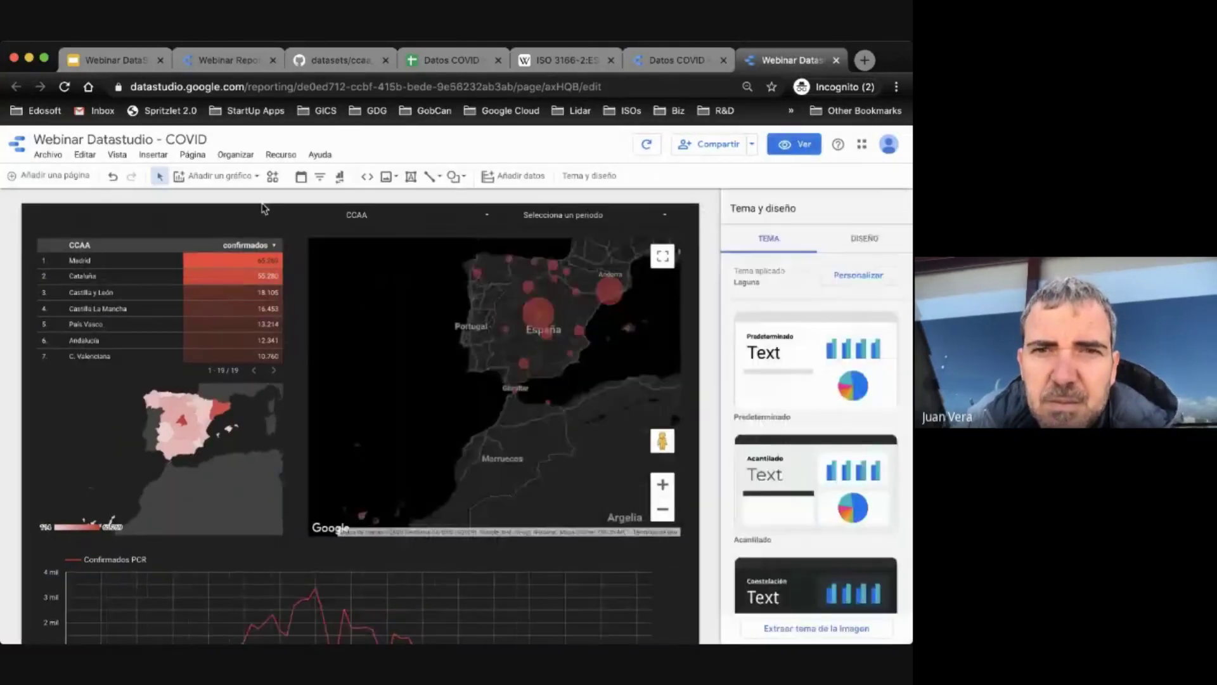
{"action": "left_click", "coordinate": [236, 154]}
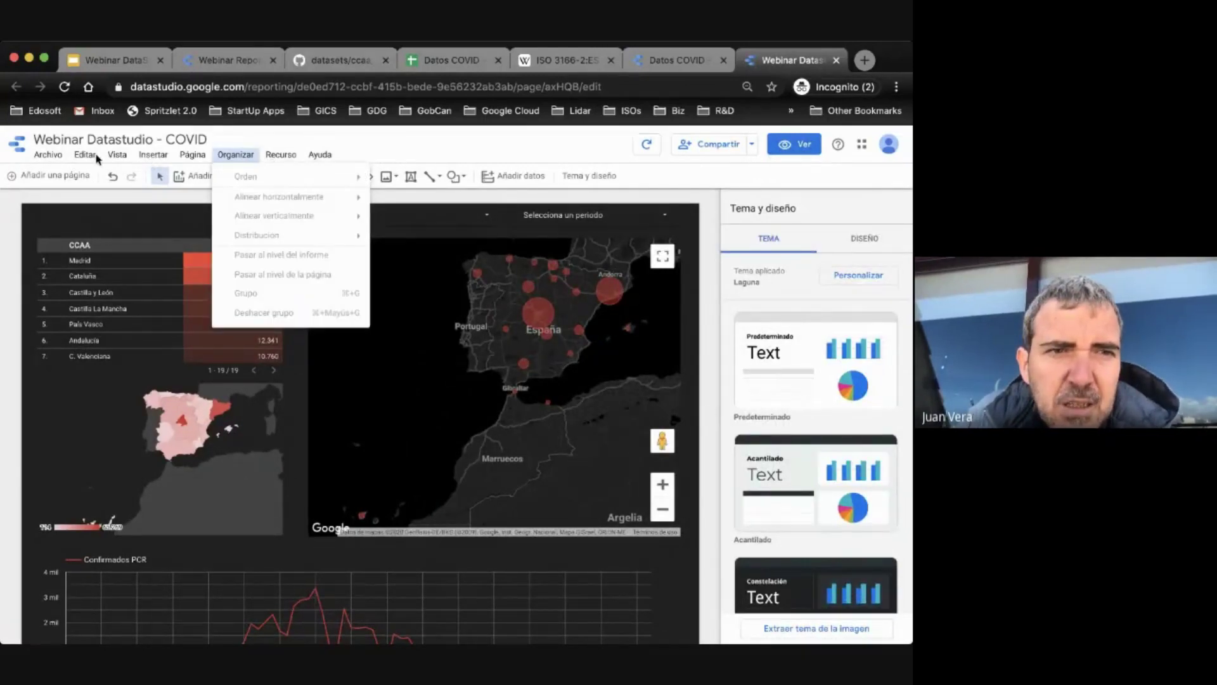
{"action": "left_click", "coordinate": [117, 156]}
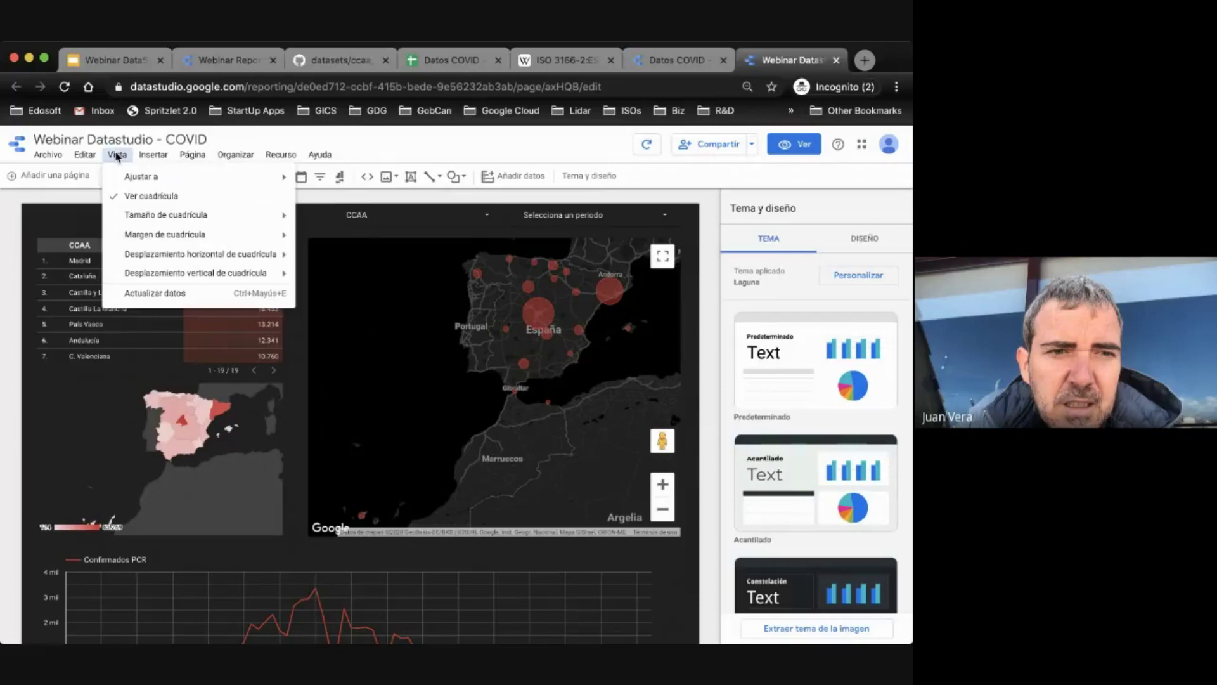
{"action": "left_click", "coordinate": [47, 155]}
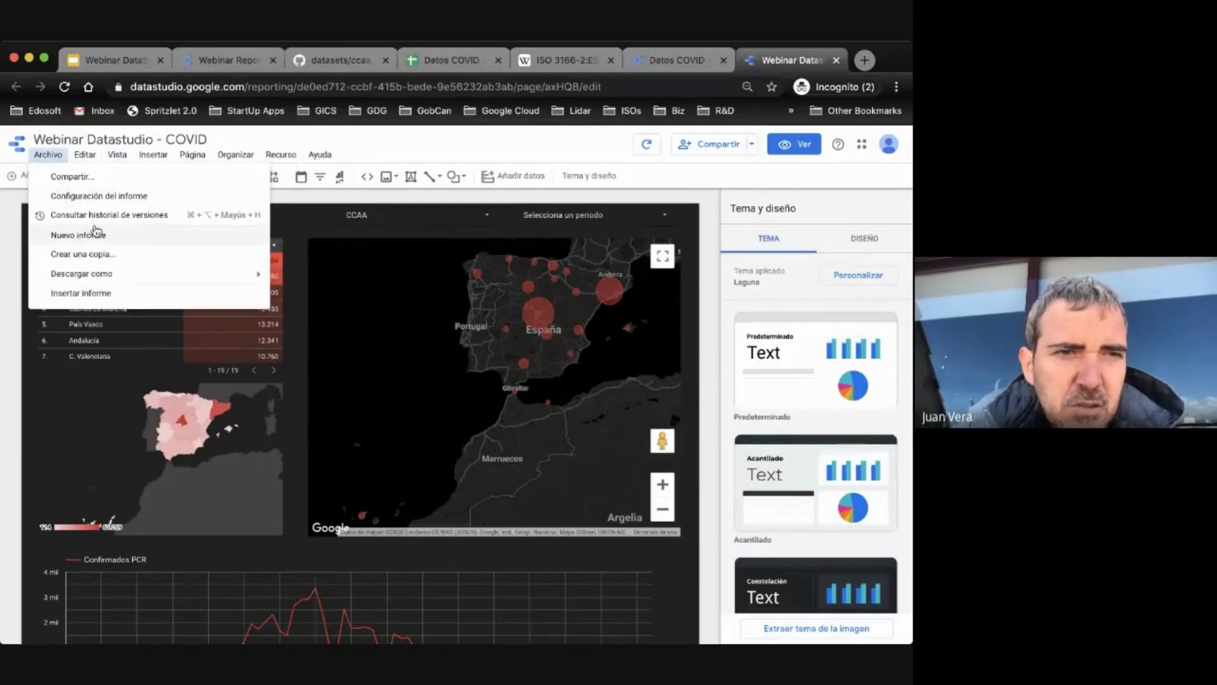
{"action": "left_click", "coordinate": [105, 197]}
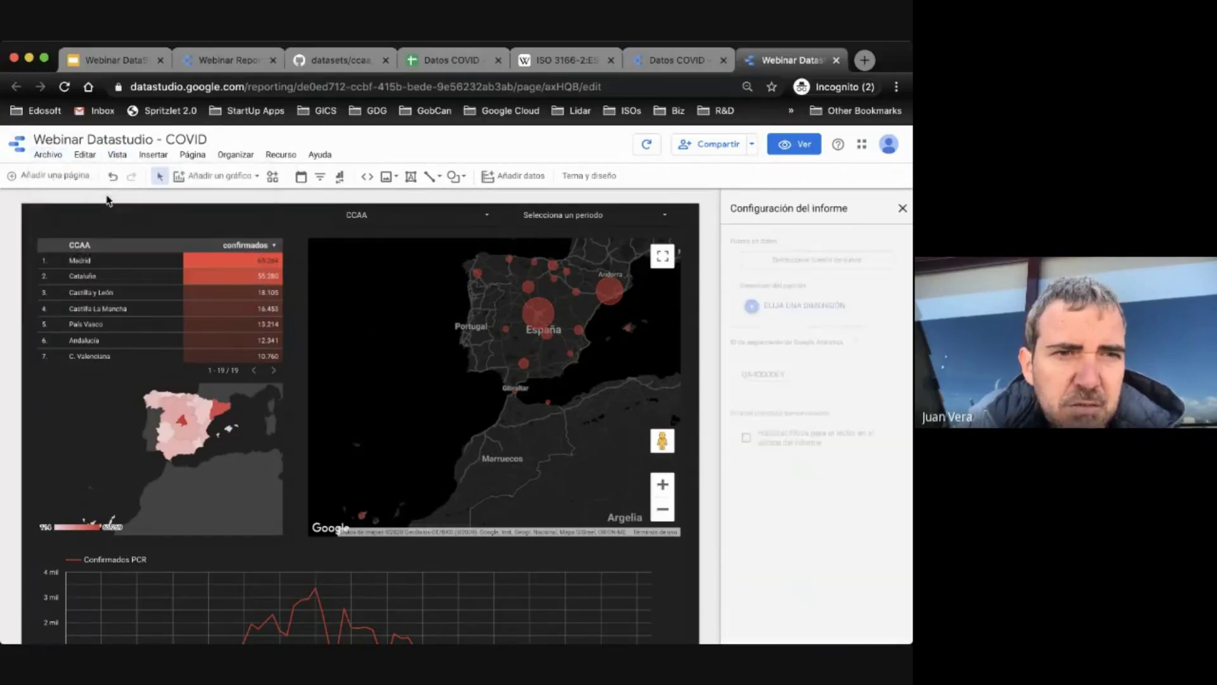
{"action": "left_click", "coordinate": [901, 210]}
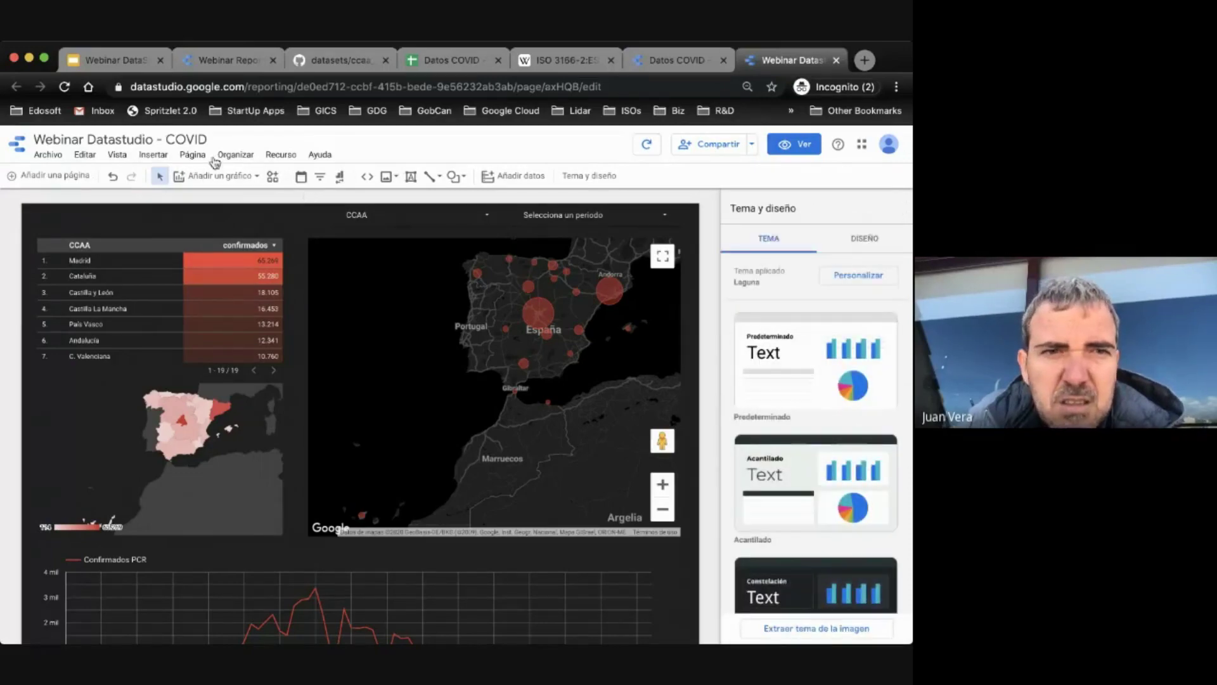
{"action": "left_click", "coordinate": [154, 155]}
{"action": "left_click", "coordinate": [192, 156]}
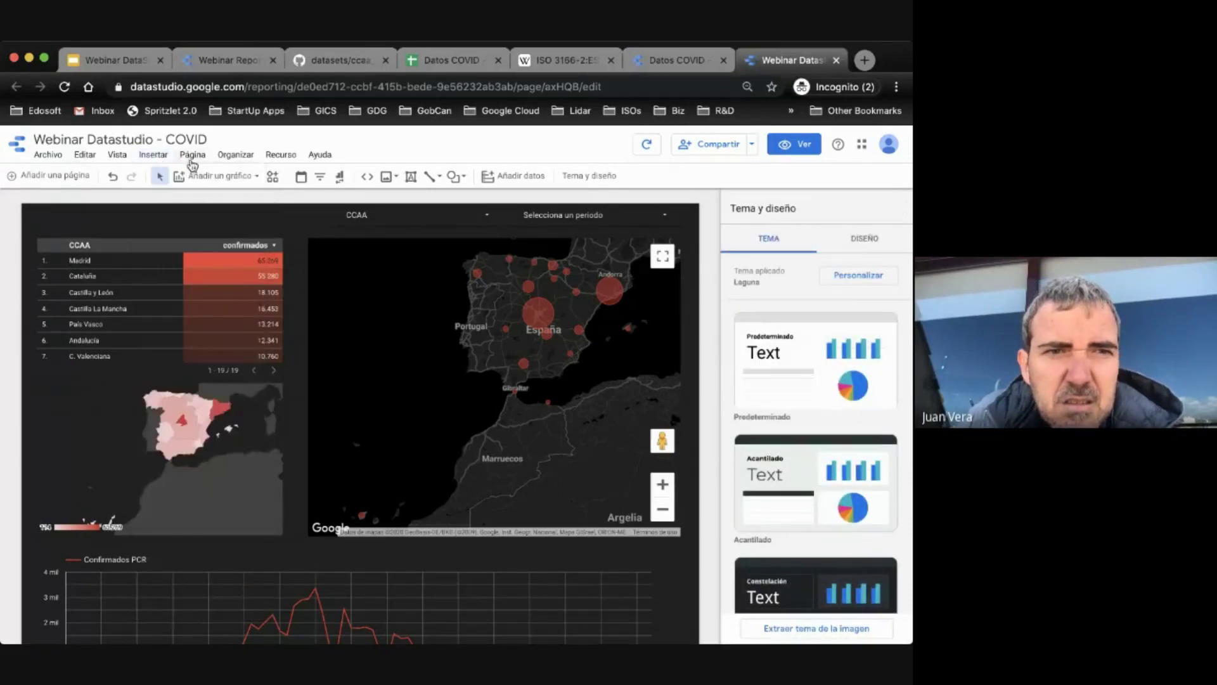
{"action": "left_click", "coordinate": [192, 155]}
{"action": "left_click", "coordinate": [226, 246]}
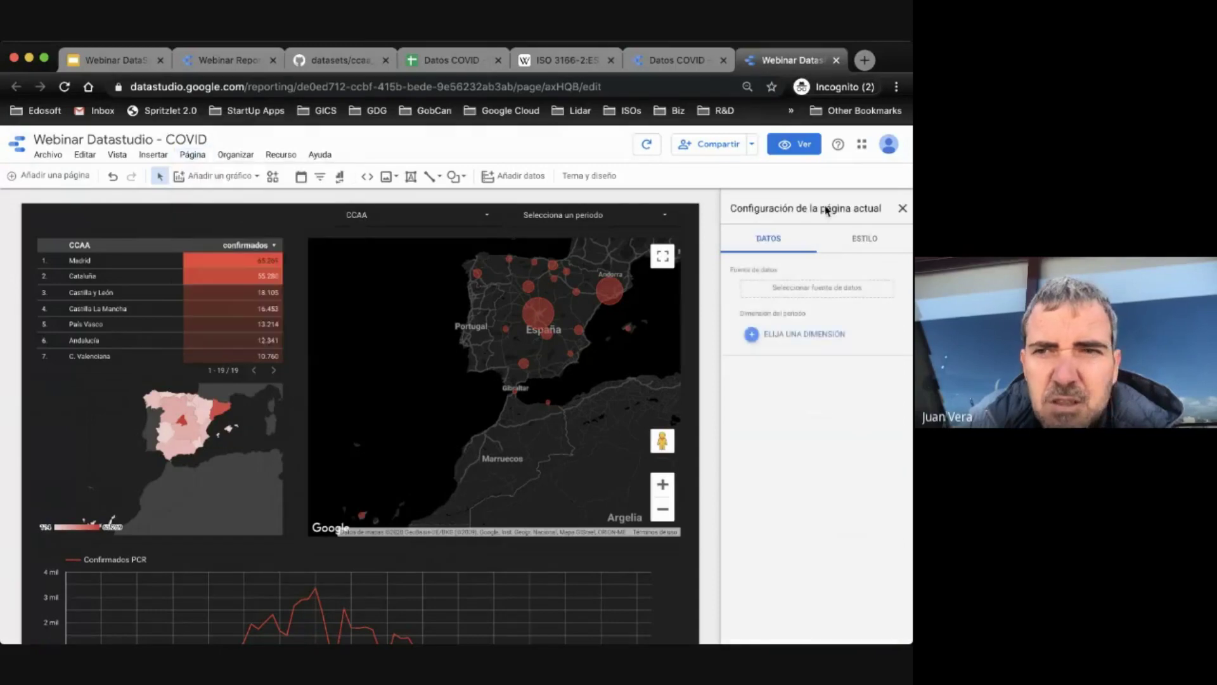
{"action": "left_click", "coordinate": [865, 241]}
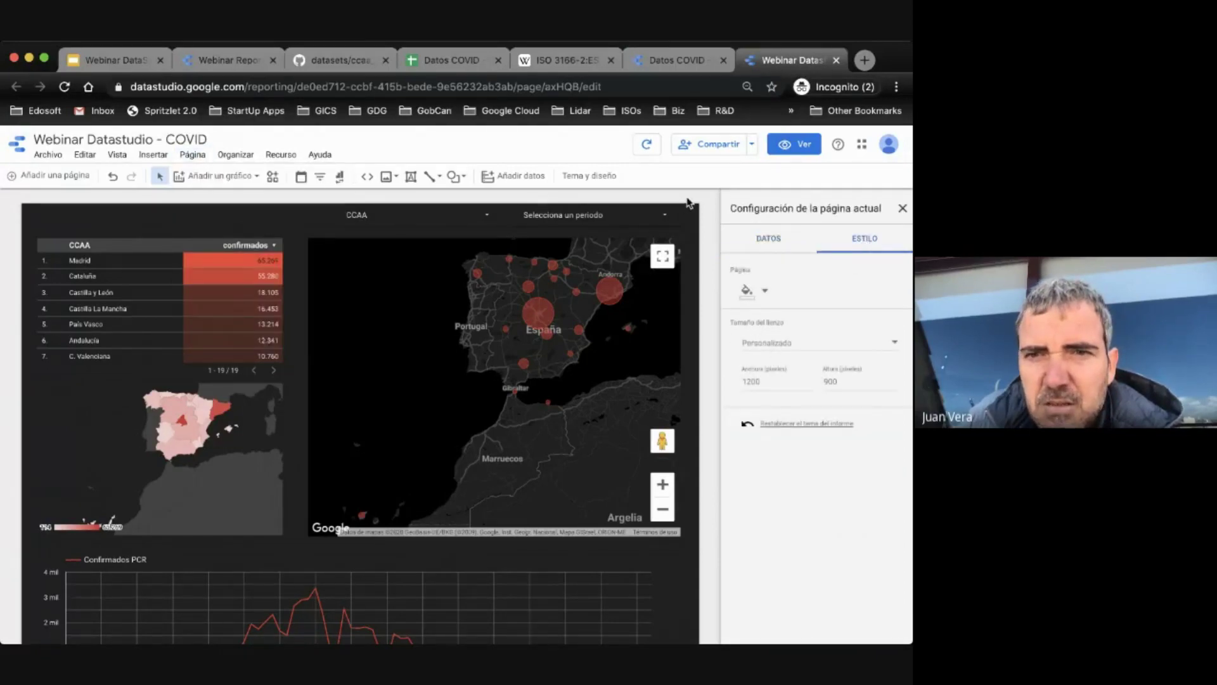
Step: Set the header visibility to Oculto inicialmente in the theme layout settings and check the report in view mode
{"action": "left_click", "coordinate": [589, 176]}
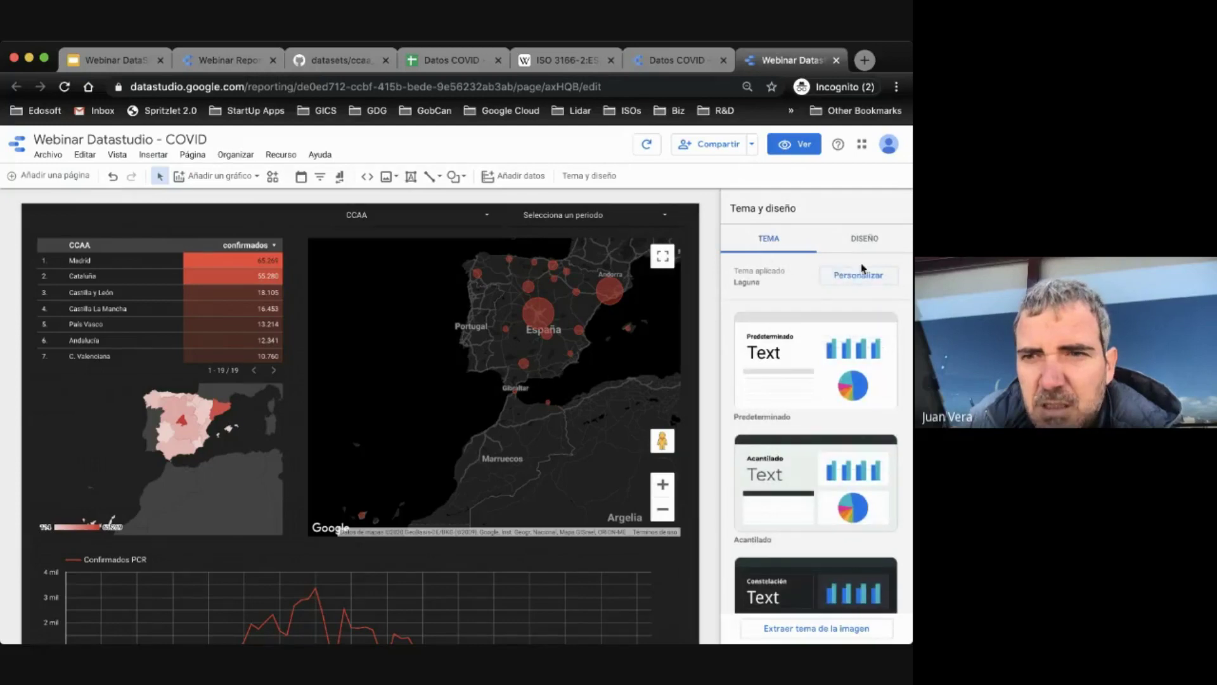
{"action": "left_click", "coordinate": [866, 239]}
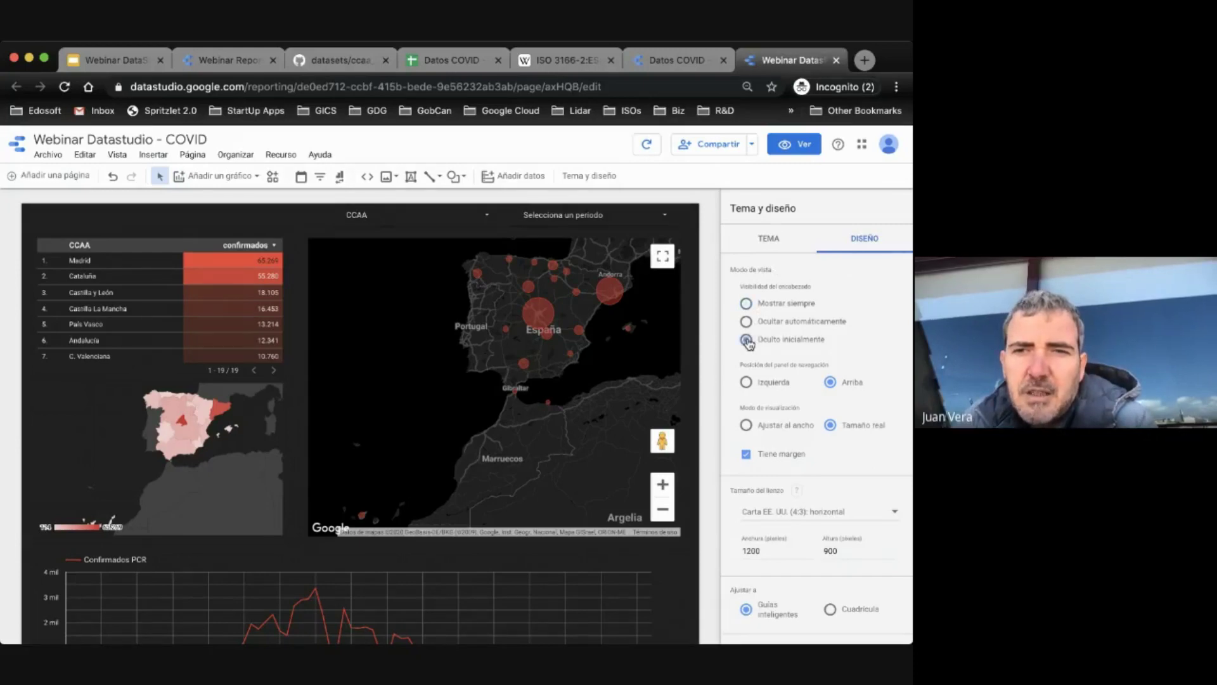
{"action": "left_click", "coordinate": [794, 144]}
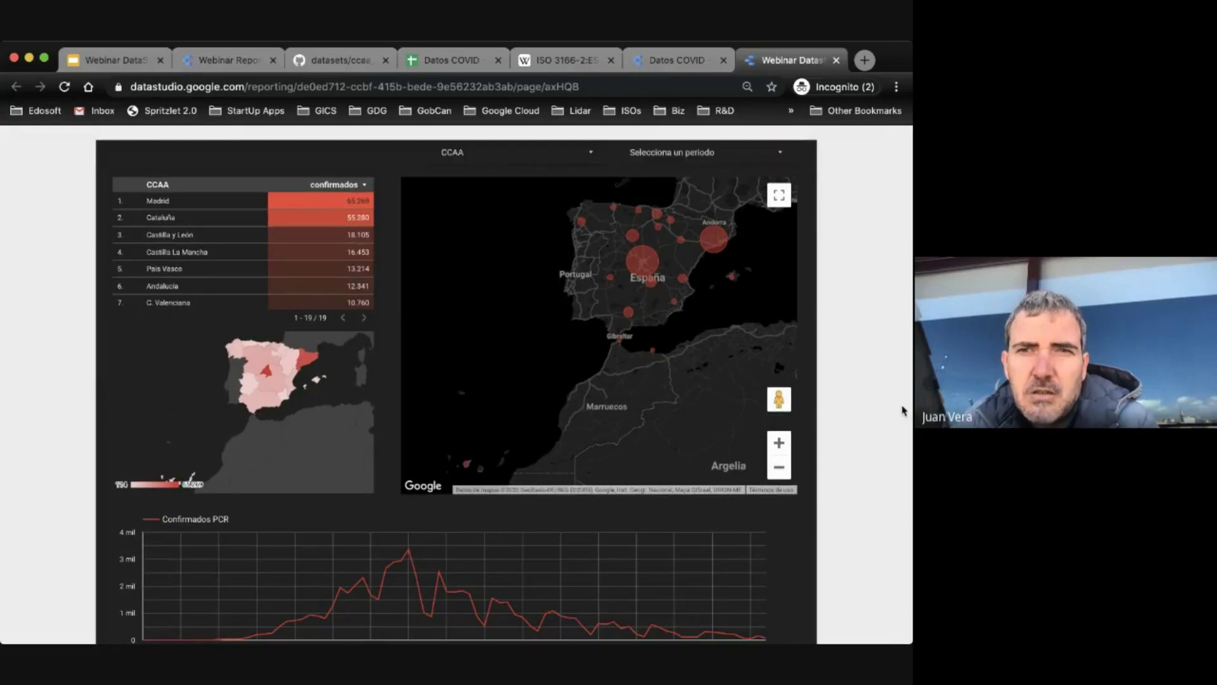
{"action": "mouse_move", "coordinate": [680, 151]}
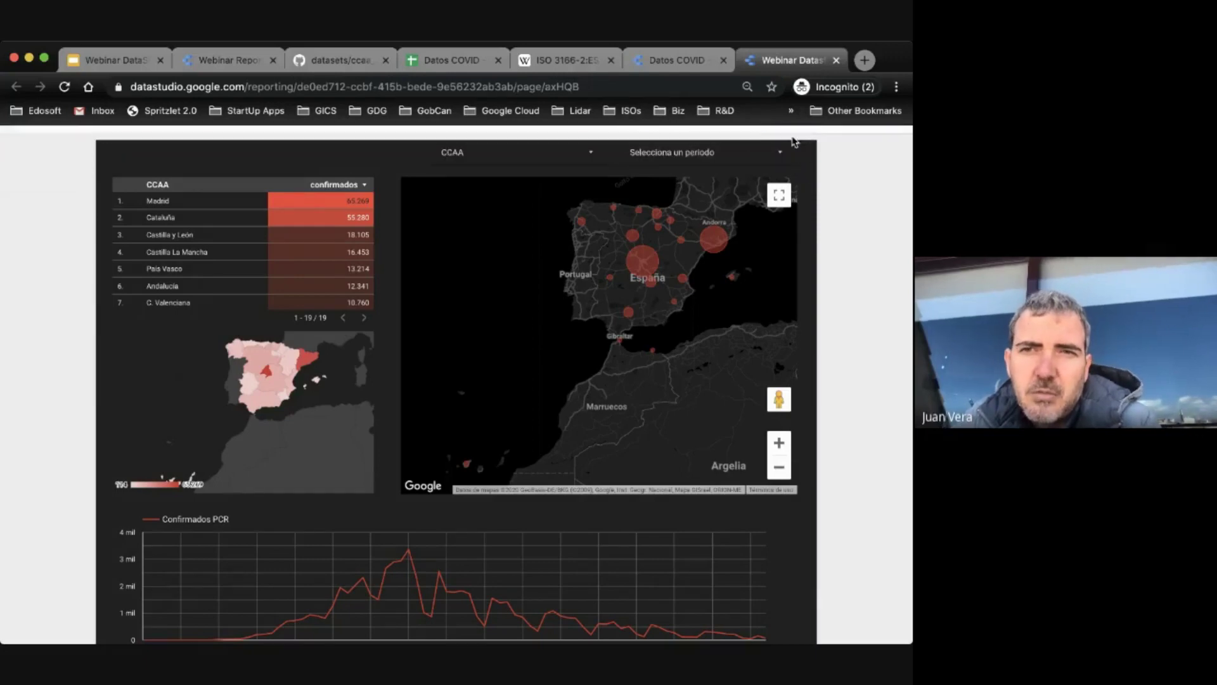
Step: Return to edit mode and open the report's sharing options for review
{"action": "left_click", "coordinate": [801, 147]}
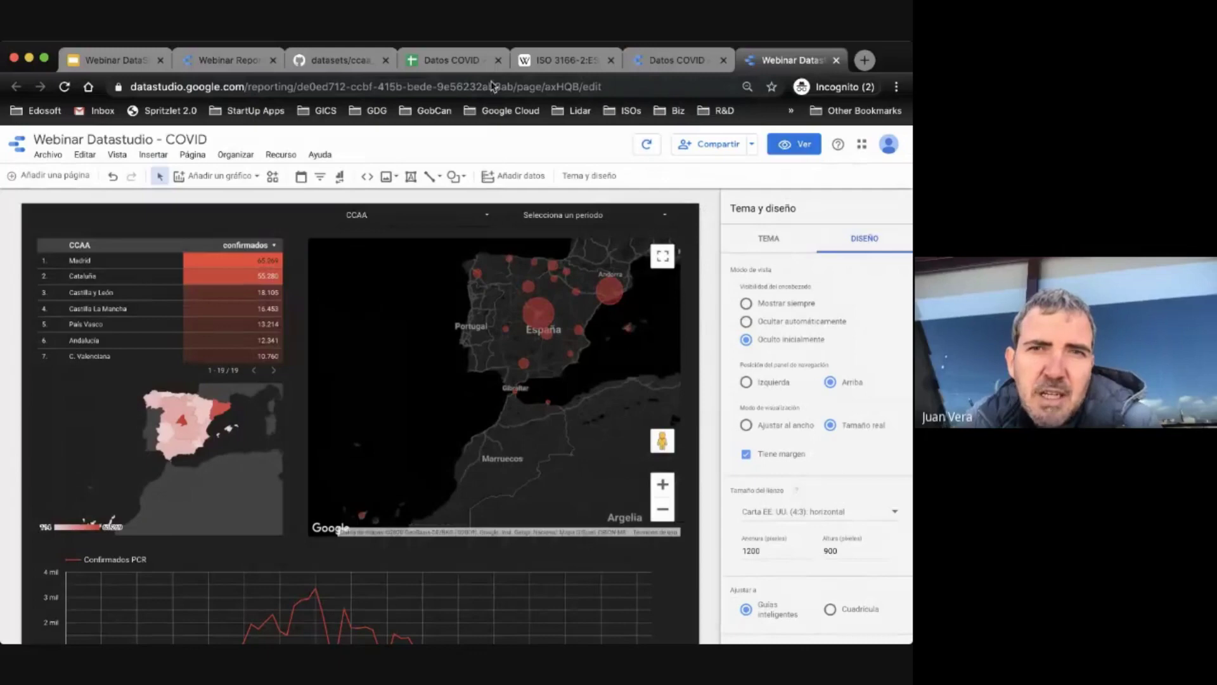
{"action": "left_click", "coordinate": [752, 145]}
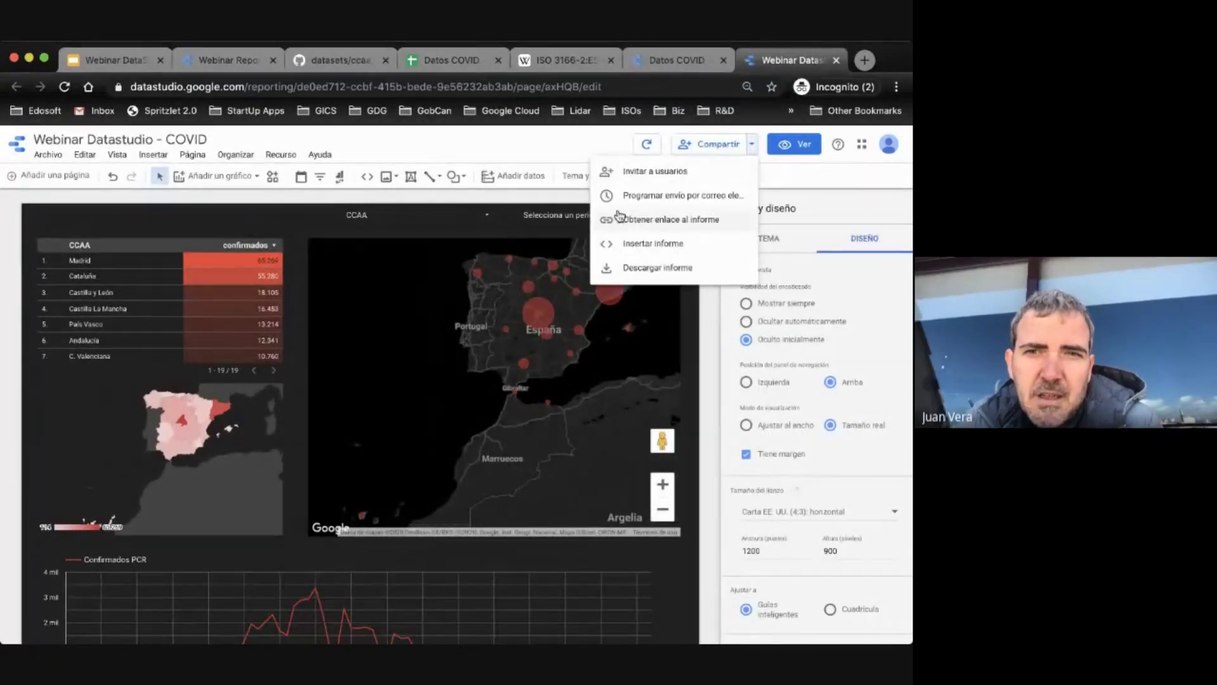
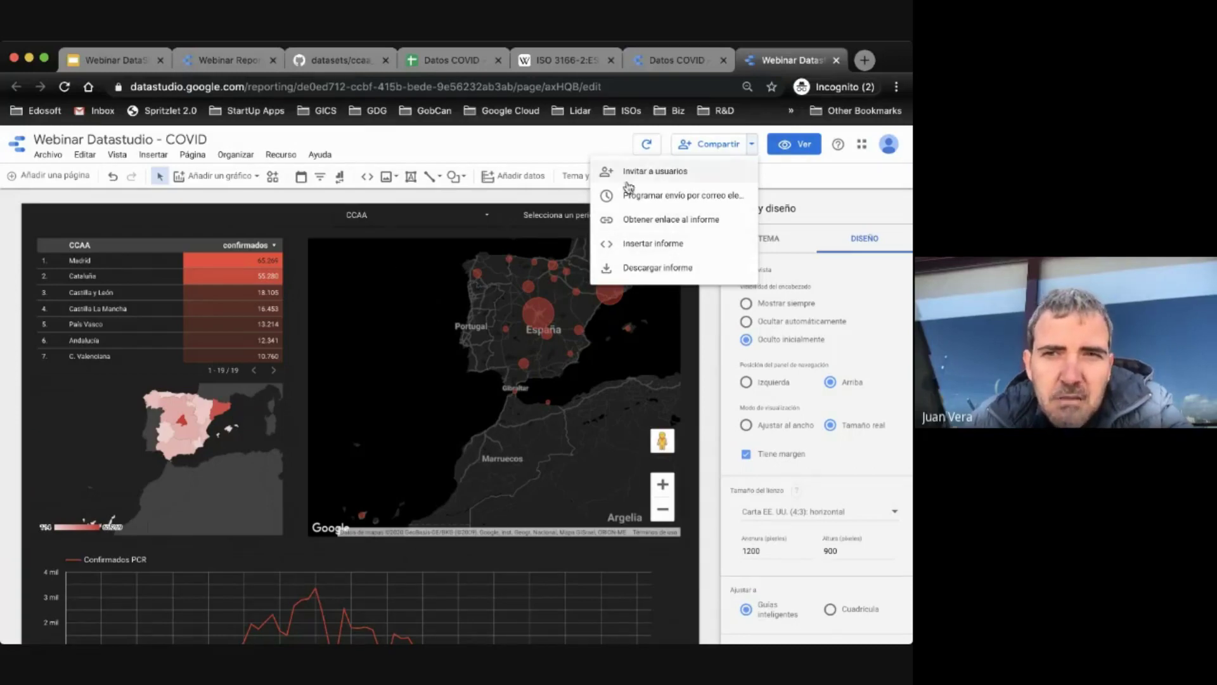
Step: Glance at the reference report, switch the COVID report back to view mode and reload it to check the initial header display
{"action": "left_click", "coordinate": [219, 66]}
{"action": "left_click", "coordinate": [790, 61]}
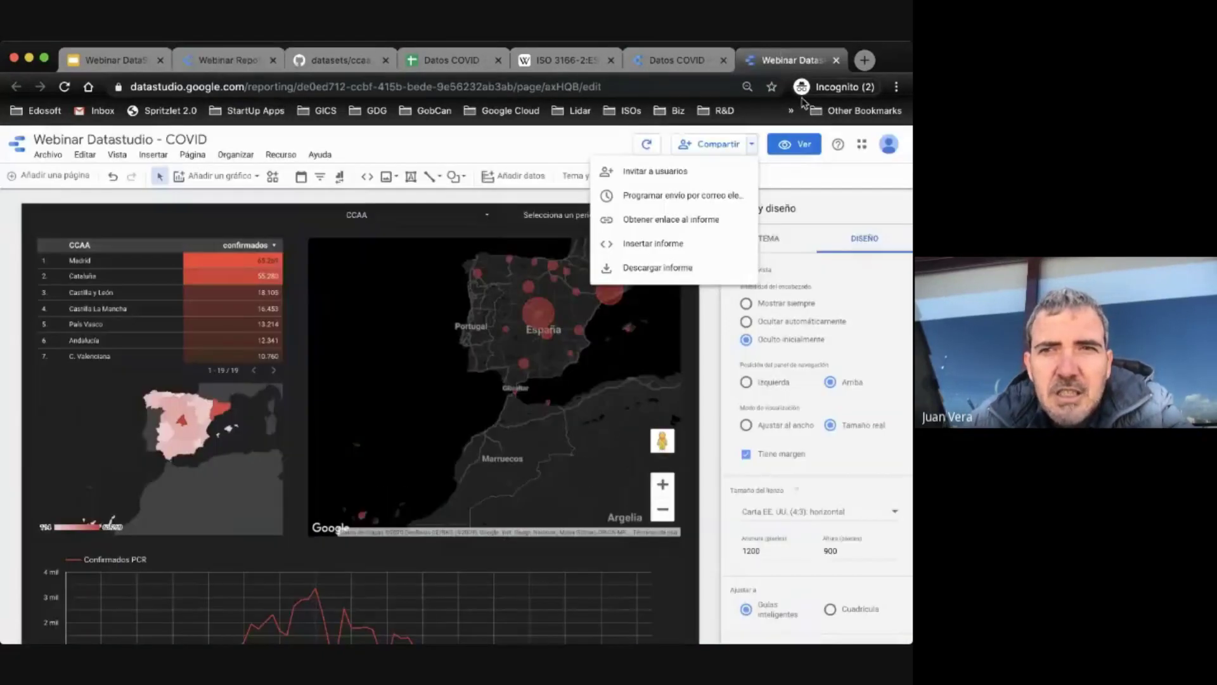
{"action": "left_click", "coordinate": [802, 145]}
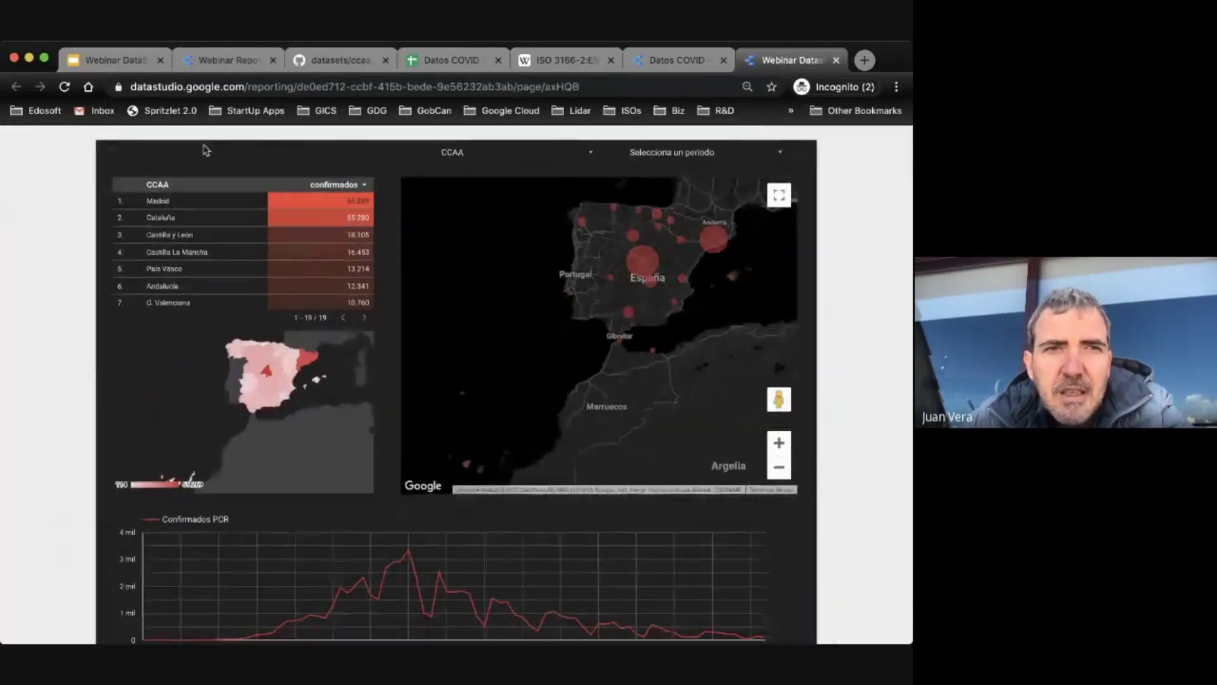
{"action": "left_click", "coordinate": [65, 88]}
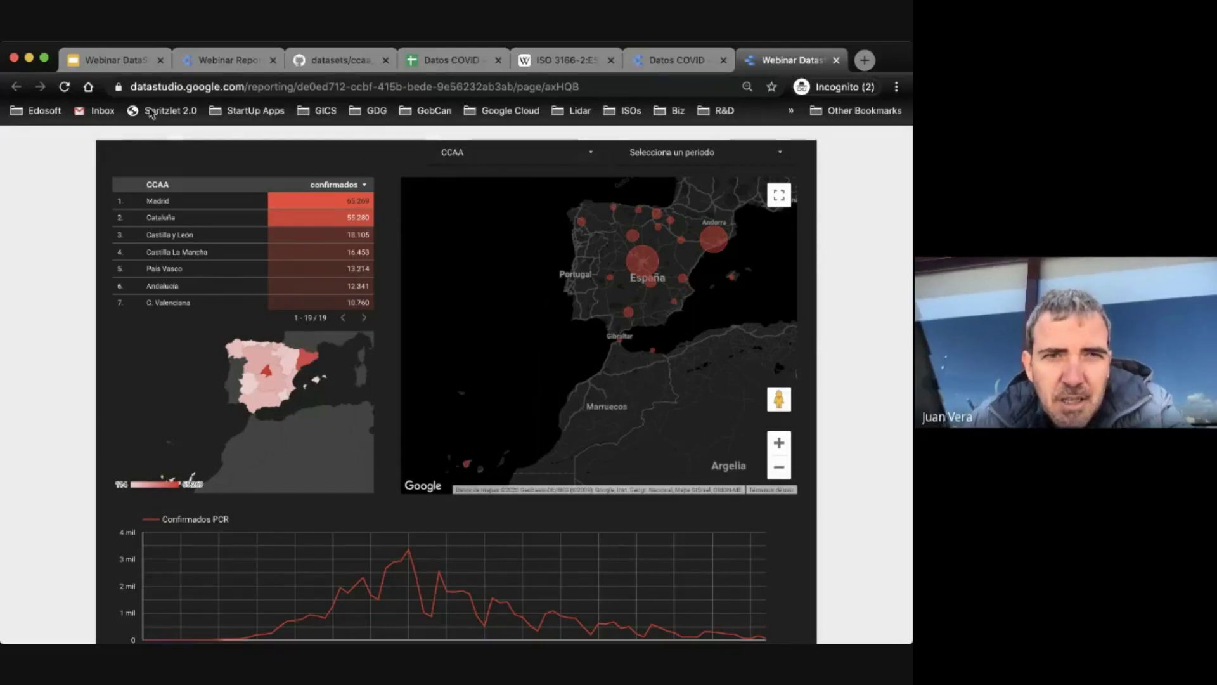
Step: Reload the COVID report and glance at the fields of the Datos COVID data source
{"action": "left_click", "coordinate": [64, 87]}
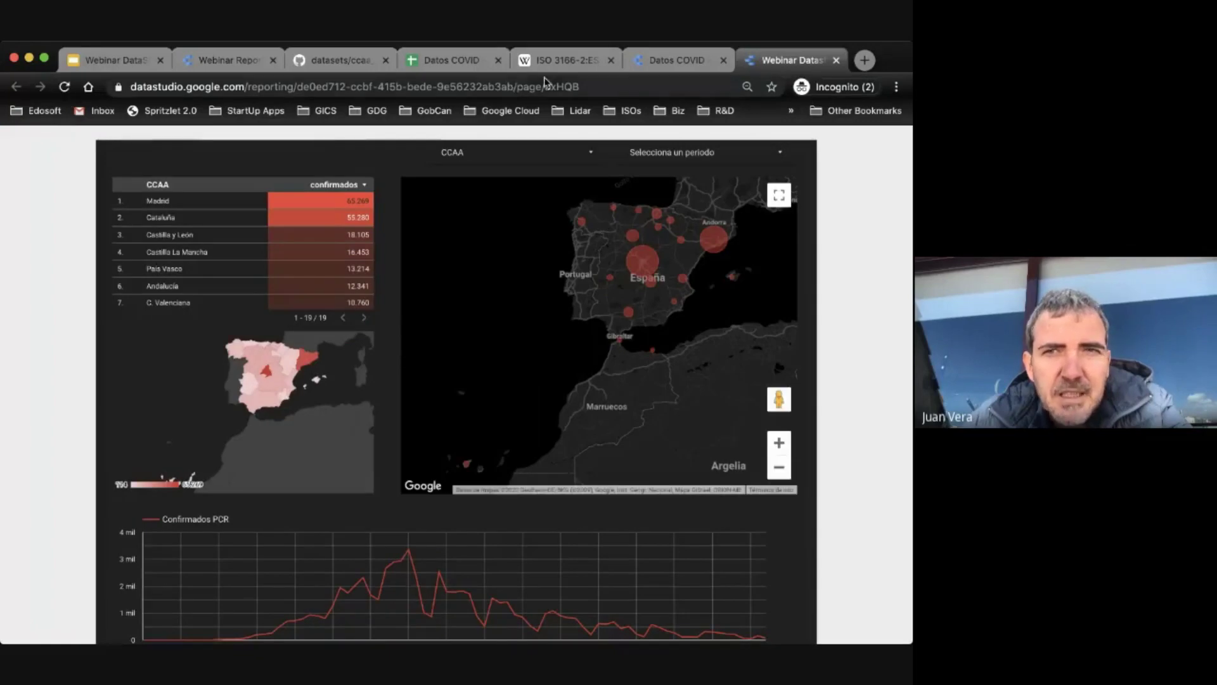
{"action": "left_click", "coordinate": [689, 70]}
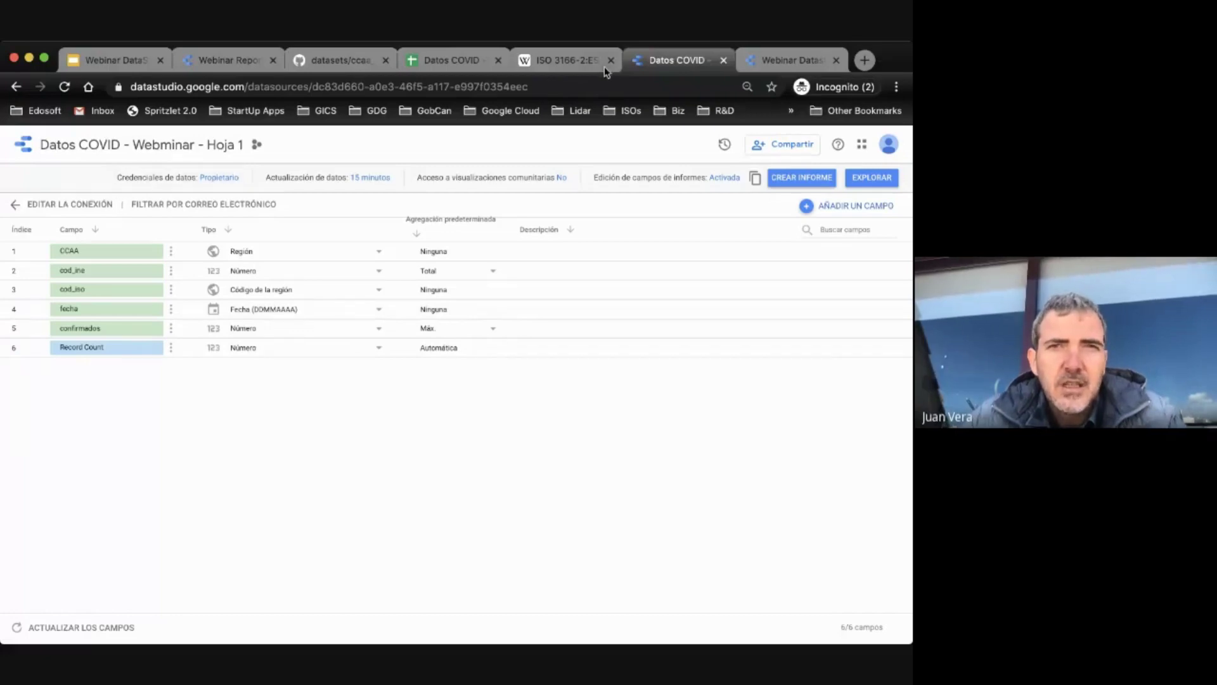
{"action": "left_click", "coordinate": [812, 61]}
Step: Open Data Studio in a new browser tab and start a new data source with the Extraer datos connector
{"action": "left_click", "coordinate": [865, 61]}
{"action": "type", "text": "dat"}
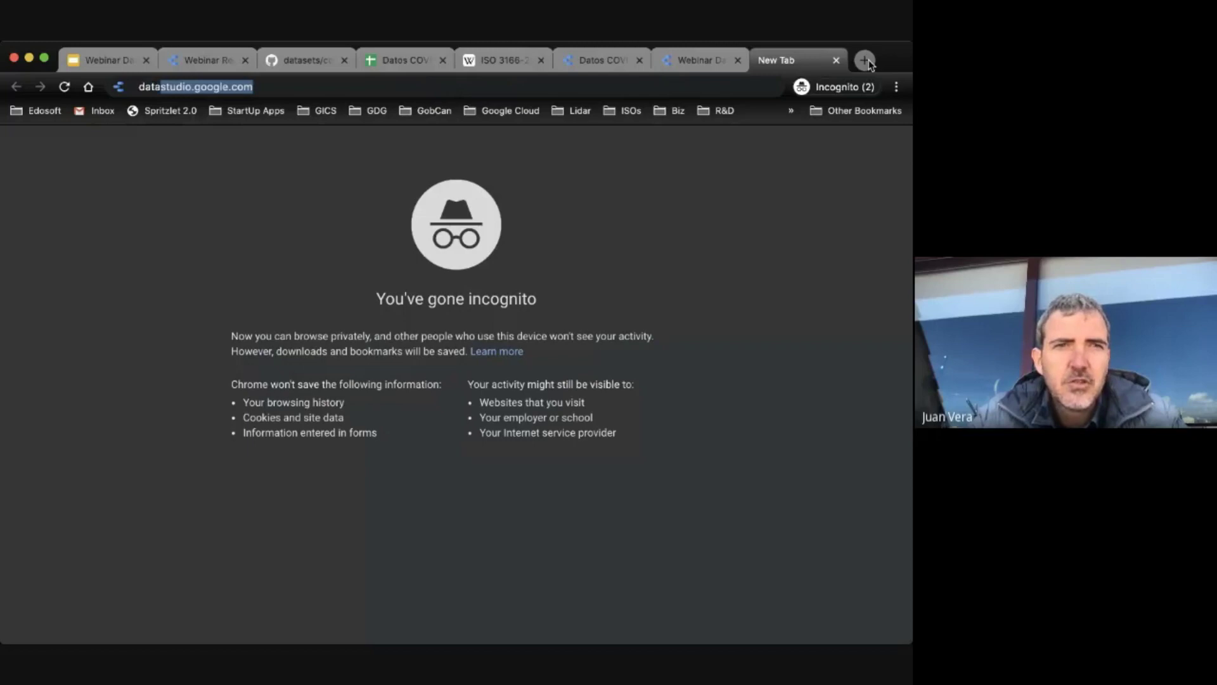
{"action": "type", "text": "a"}
{"action": "key", "text": "Return"}
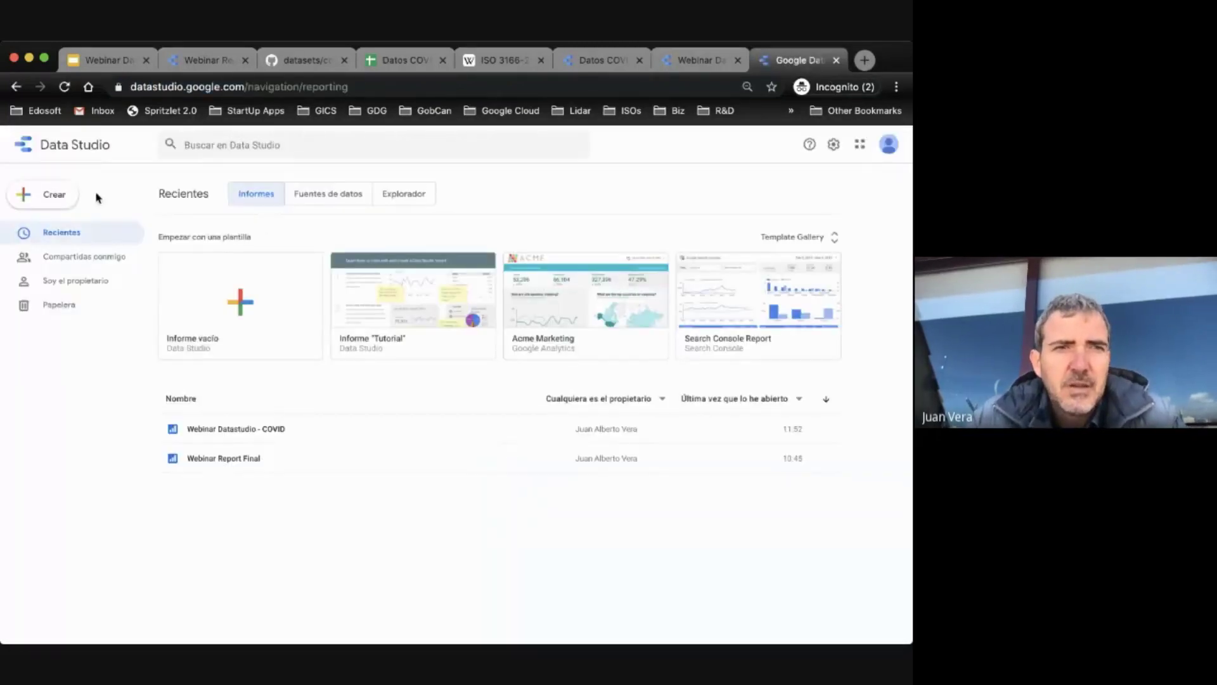
{"action": "left_click", "coordinate": [39, 200]}
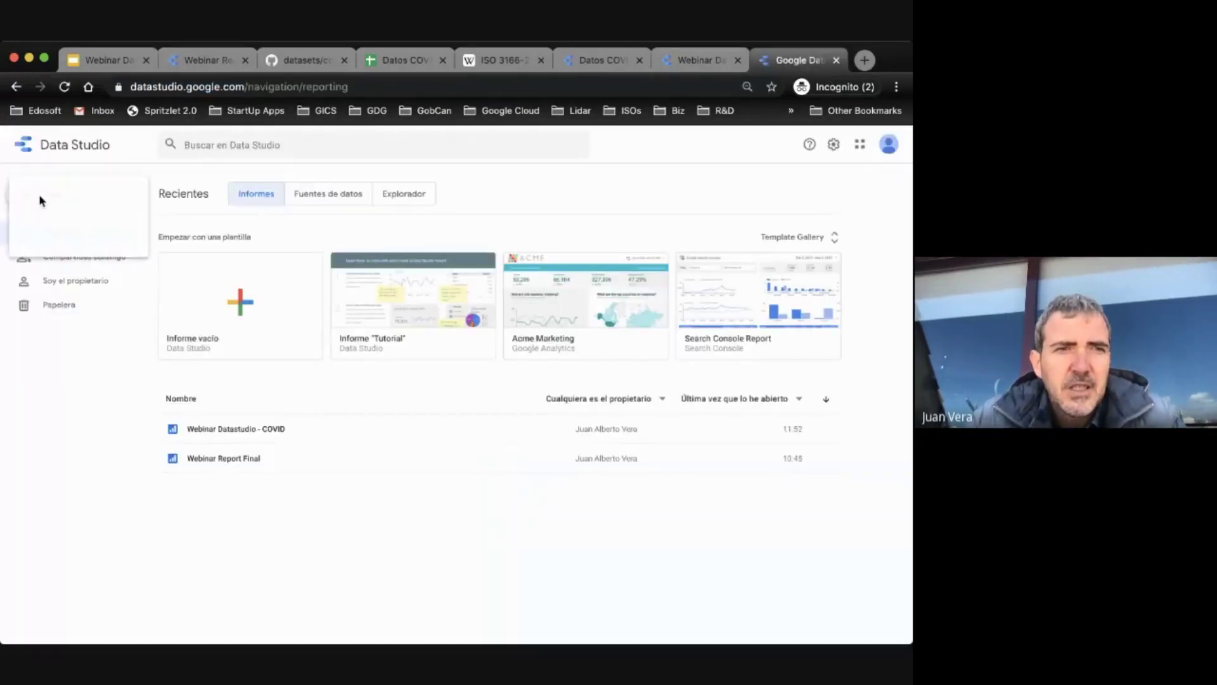
{"action": "left_click", "coordinate": [59, 217]}
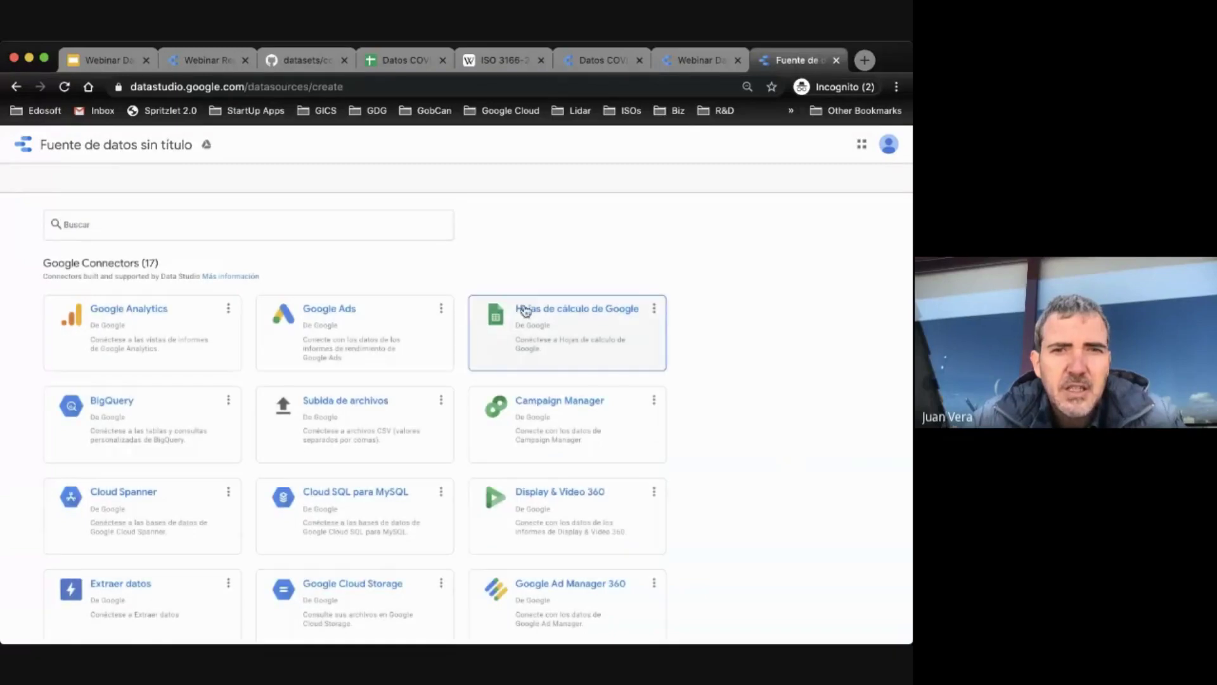
{"action": "scroll", "coordinate": [176, 520], "scroll_direction": "down", "scroll_amount": 4}
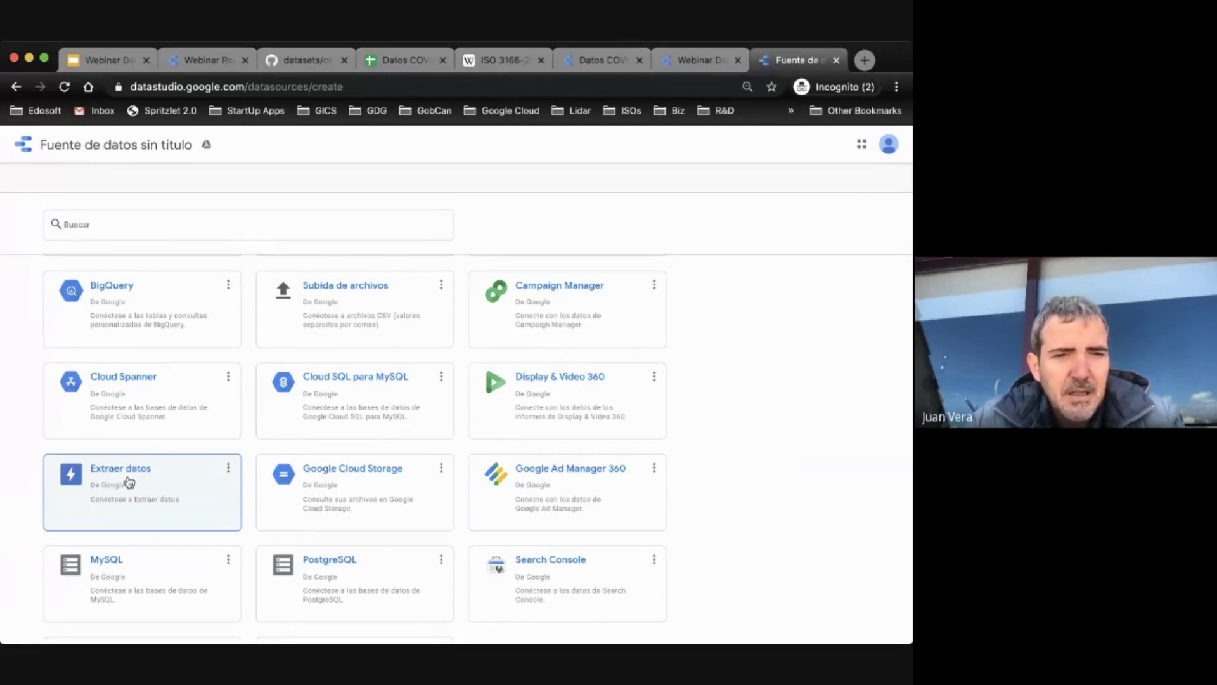
{"action": "left_click", "coordinate": [129, 482]}
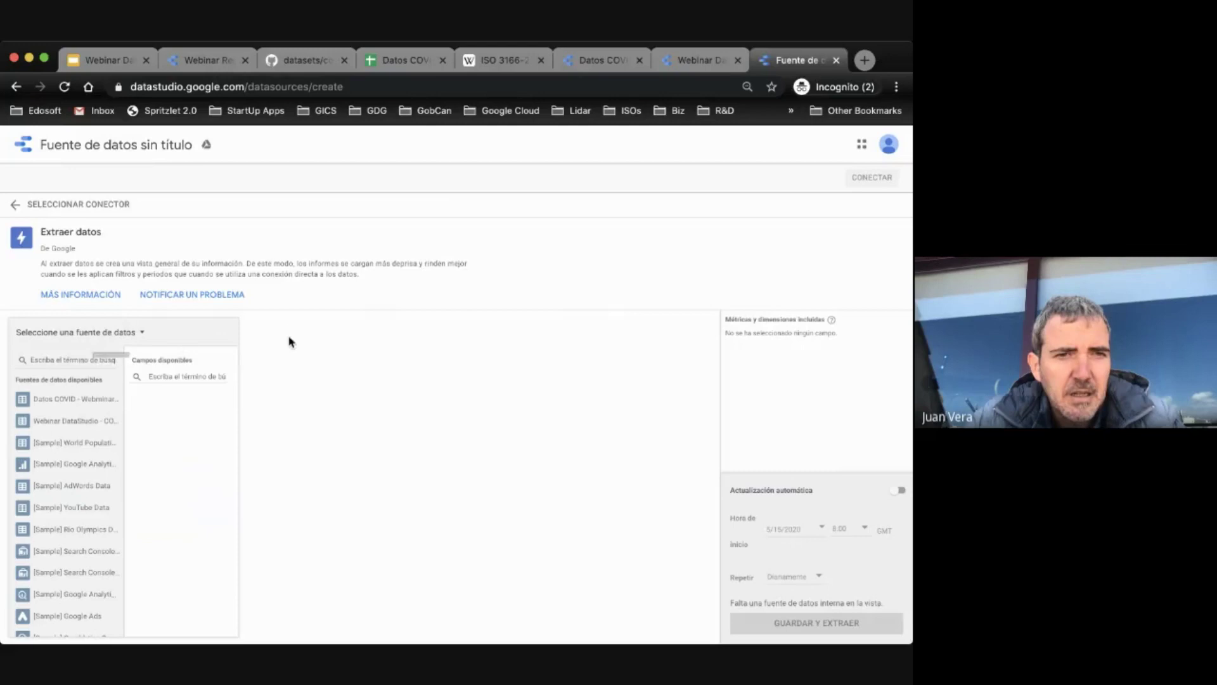
Step: Check the name of the existing COVID data source and choose Datos COVID - Webminar - Hoja 1 as the extract's source
{"action": "left_click", "coordinate": [605, 61]}
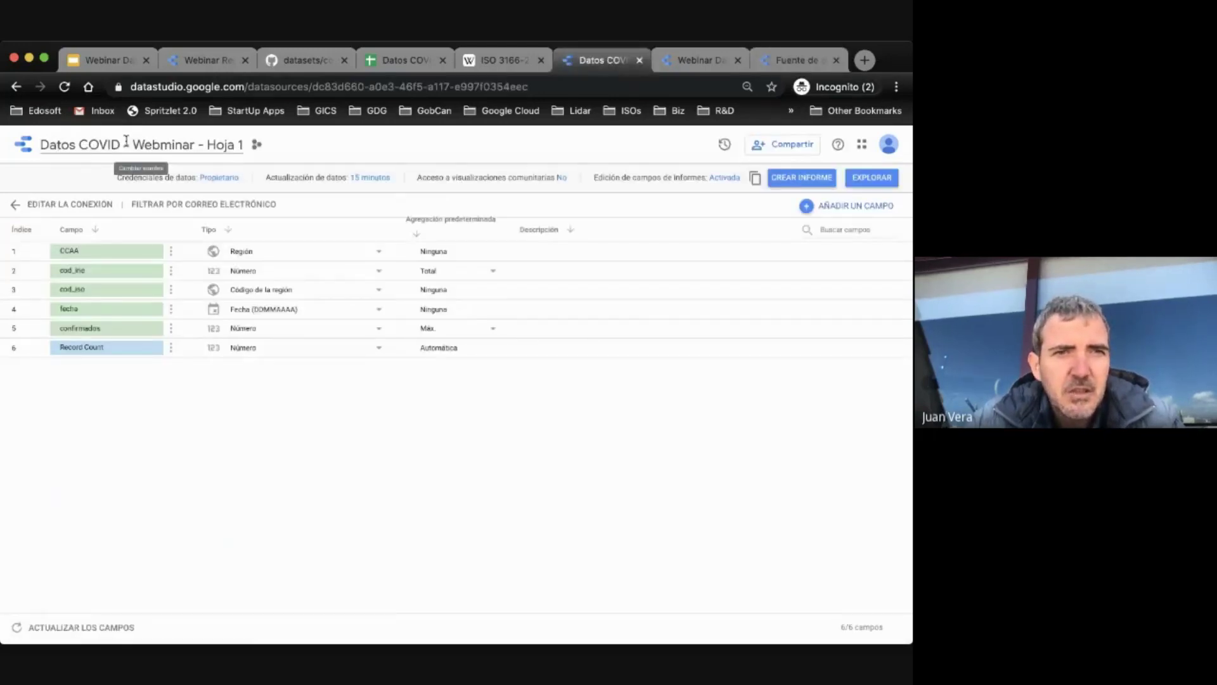
{"action": "left_click", "coordinate": [788, 64]}
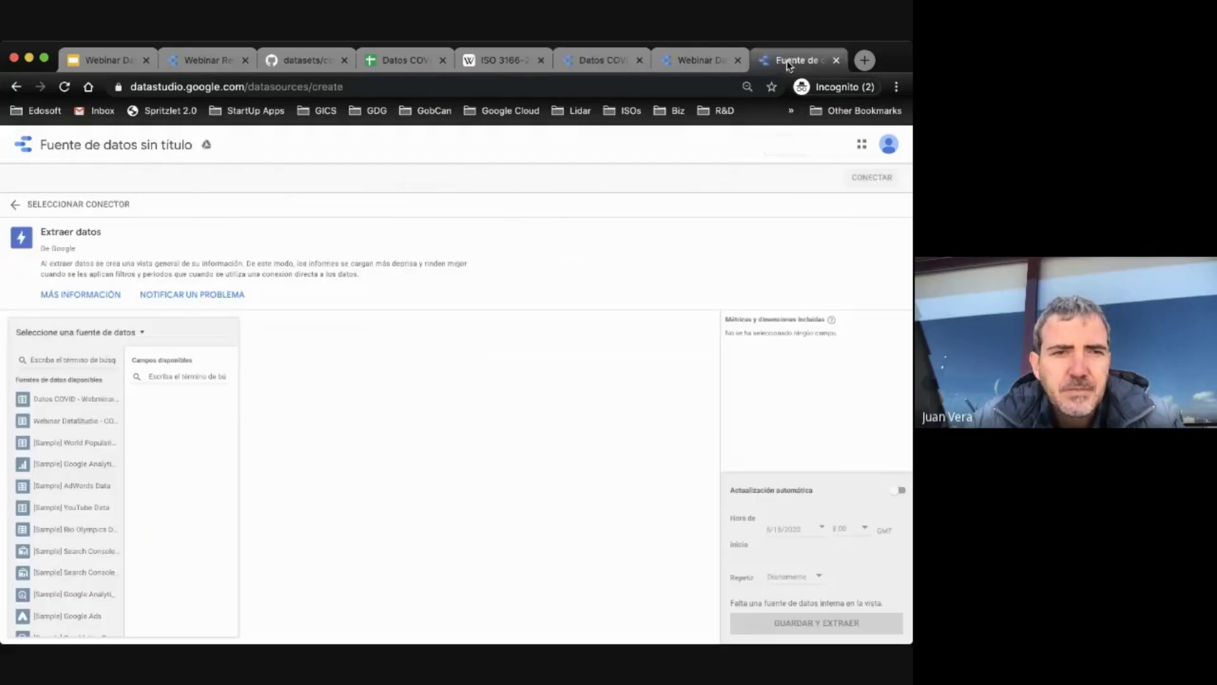
{"action": "left_click", "coordinate": [81, 399]}
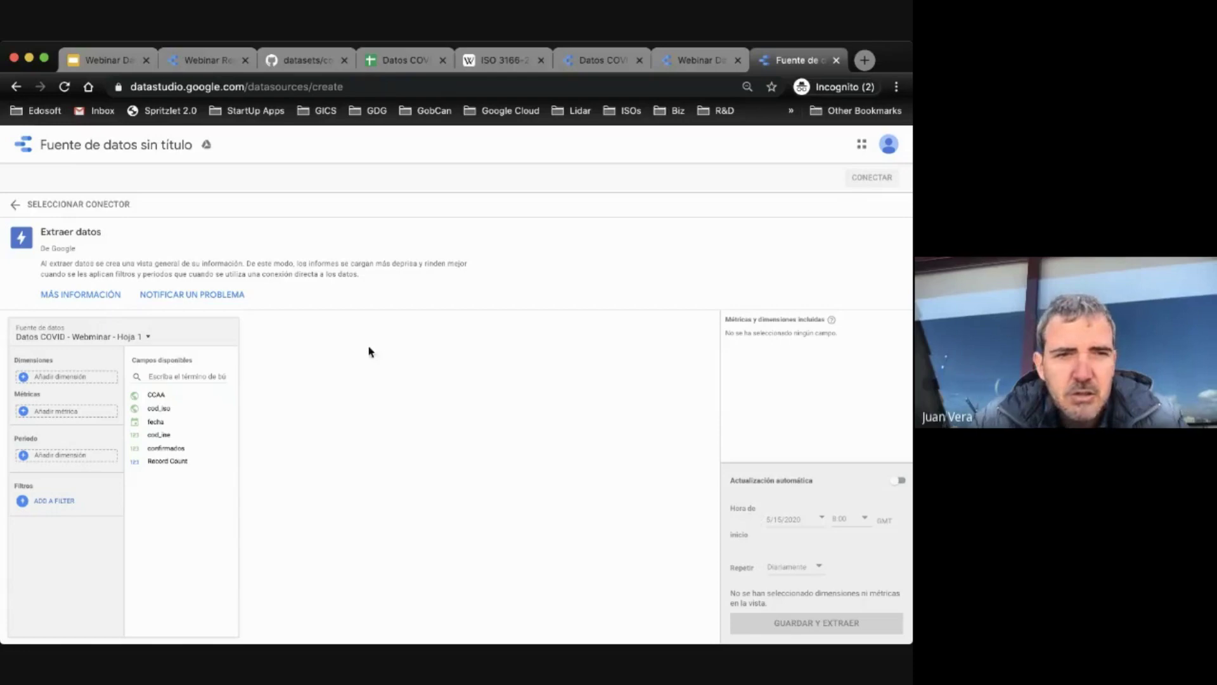
Step: Add CCAA, cod_iso and fecha as extract dimensions, confirmados as the metric and fecha as the period dimension
{"action": "left_click_drag", "start_coordinate": [159, 395], "coordinate": [65, 417]}
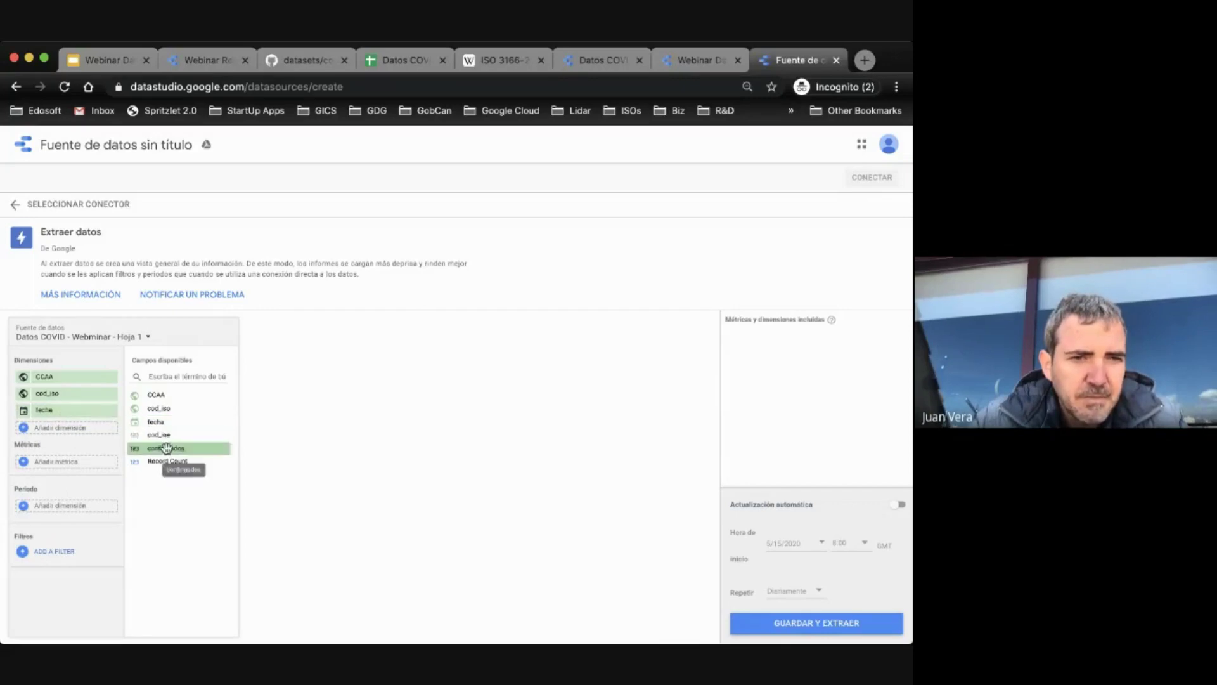
{"action": "left_click_drag", "start_coordinate": [163, 449], "coordinate": [79, 469]}
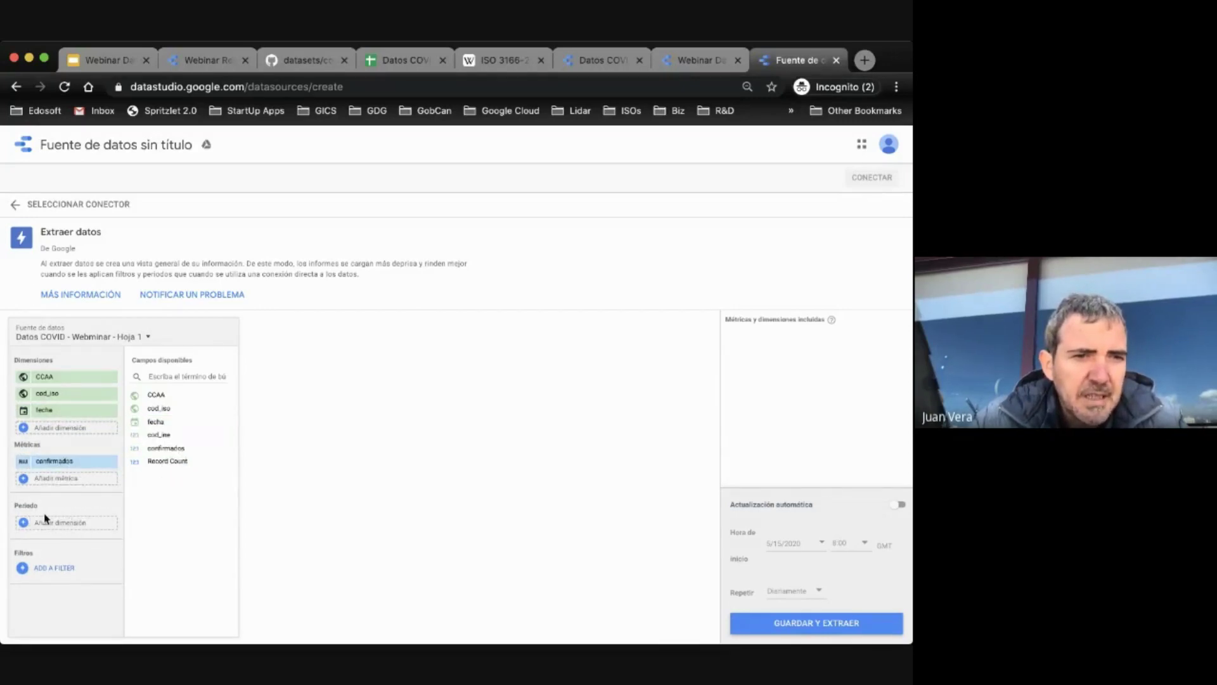
{"action": "left_click_drag", "start_coordinate": [158, 422], "coordinate": [73, 520]}
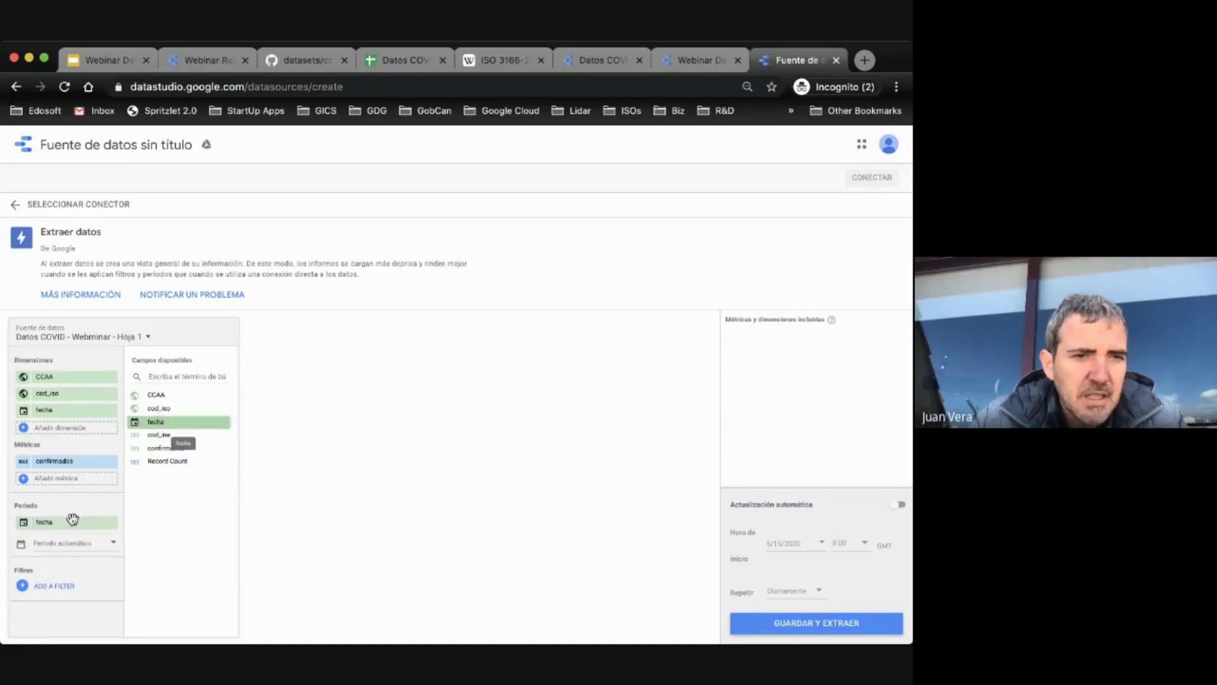
Step: Enable automatic updating of the extract with a 19:00 start time, and save and extract the data
{"action": "left_click", "coordinate": [895, 504]}
{"action": "left_click", "coordinate": [853, 545]}
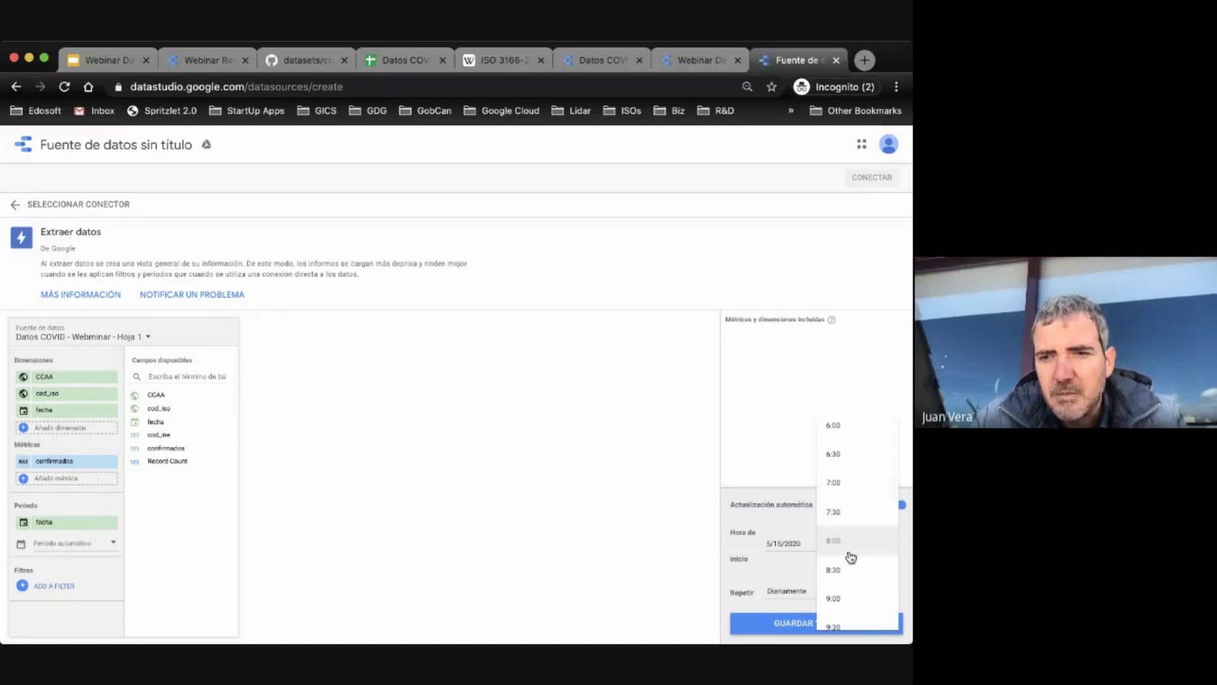
{"action": "scroll", "coordinate": [848, 552], "scroll_direction": "down", "scroll_amount": 10}
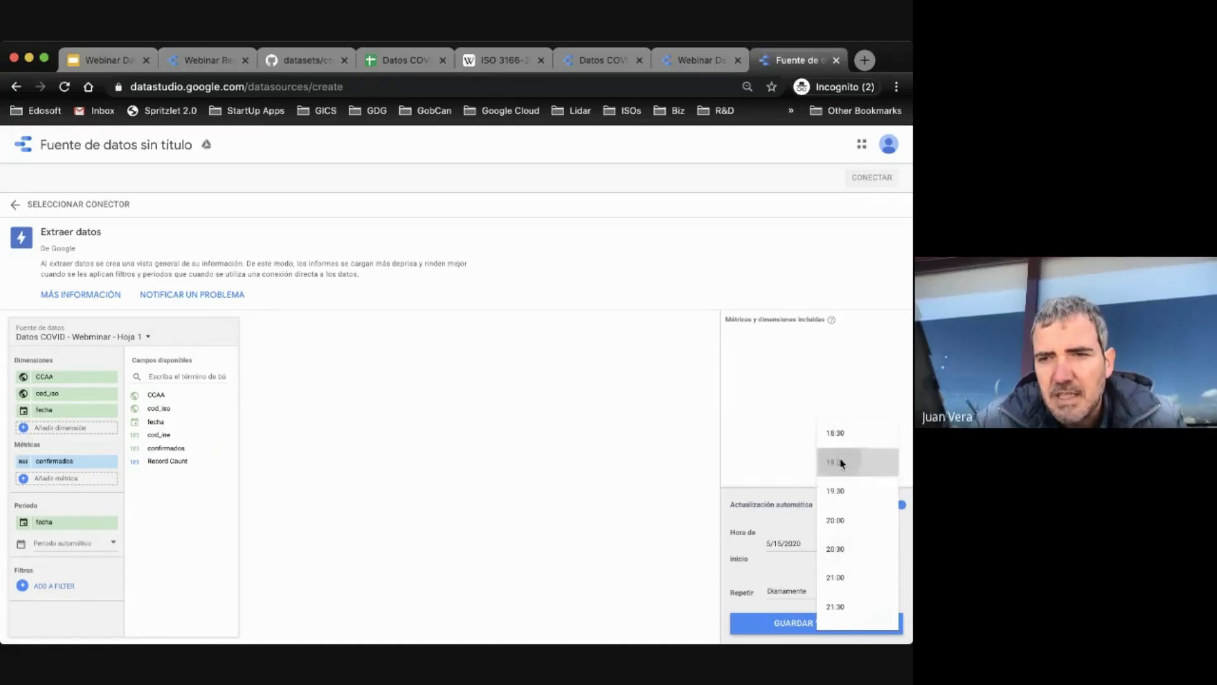
{"action": "left_click", "coordinate": [839, 462]}
{"action": "left_click", "coordinate": [804, 624]}
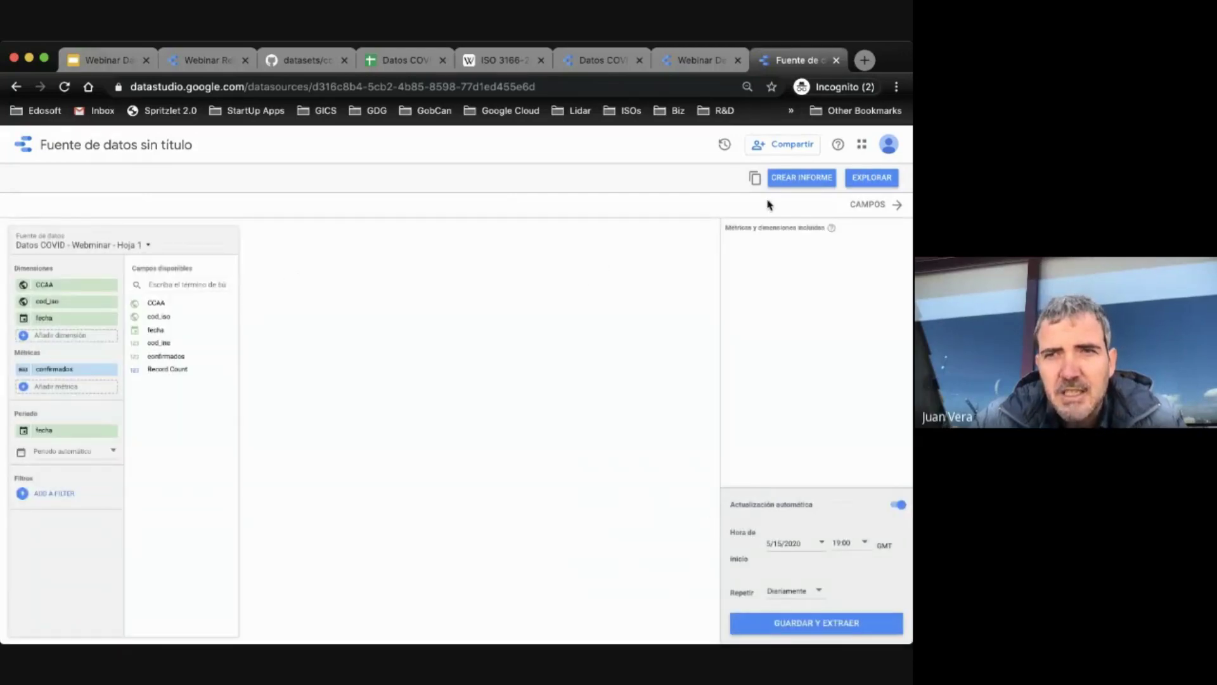
Step: Create a report from the extracted data source and set the table's confirmados metric to maximum aggregation
{"action": "left_click", "coordinate": [802, 179]}
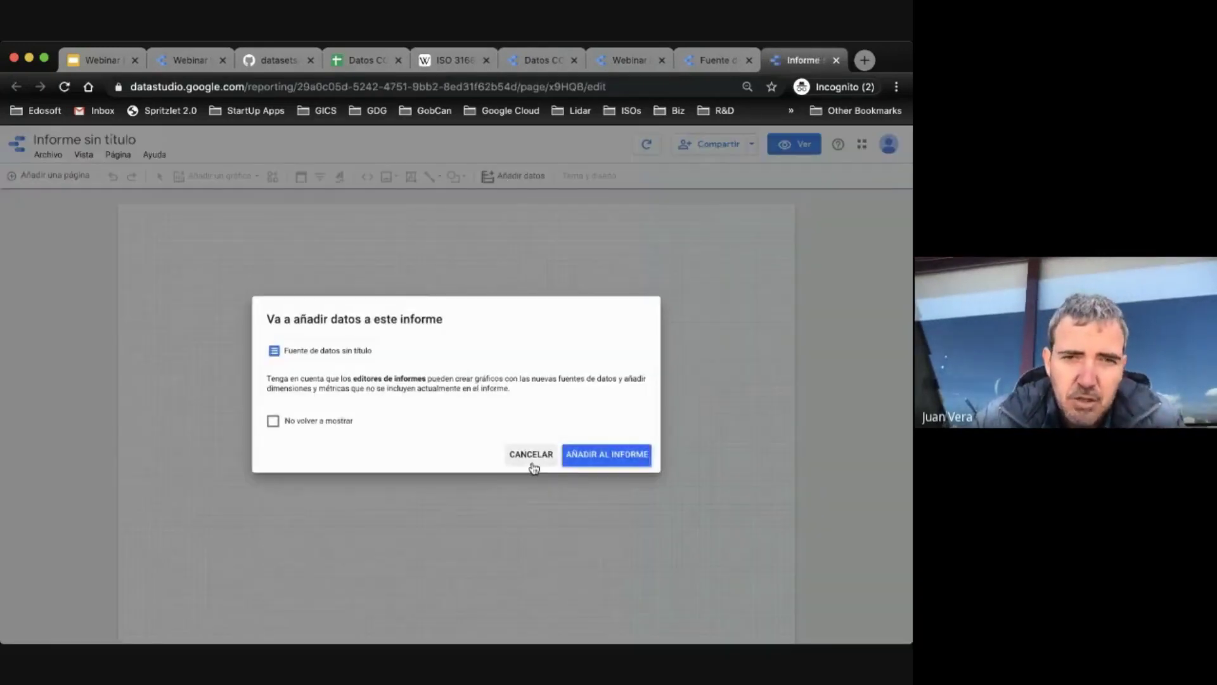
{"action": "left_click", "coordinate": [613, 456]}
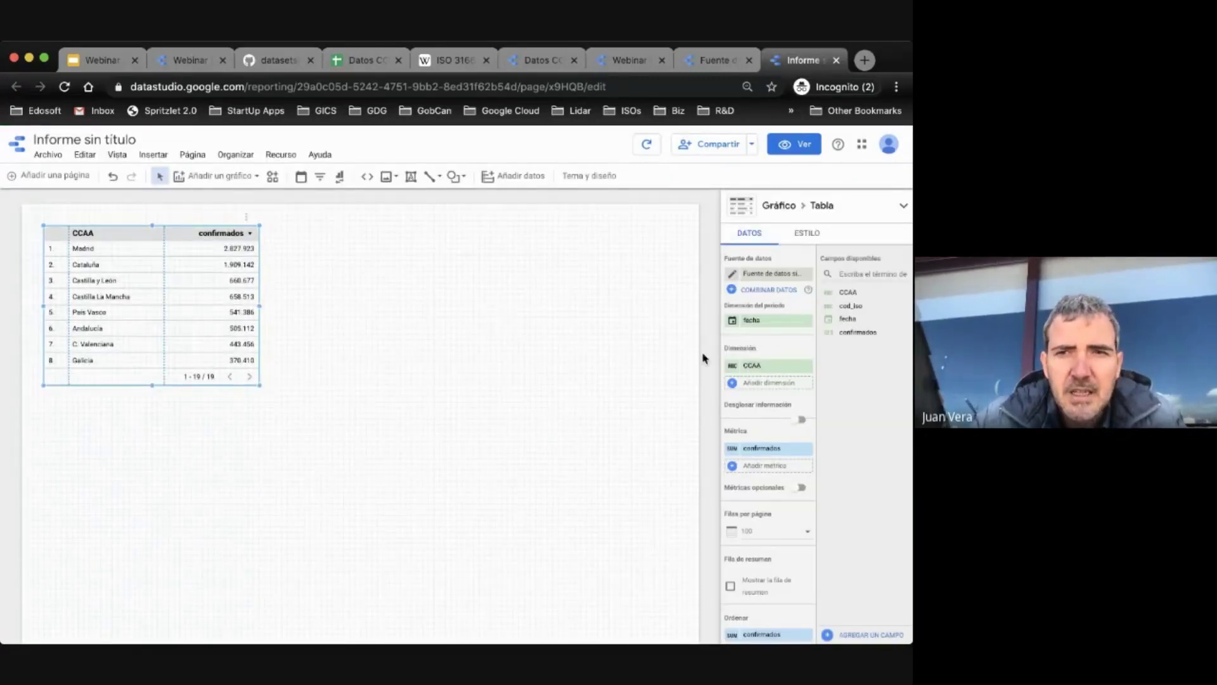
{"action": "left_click", "coordinate": [733, 449]}
{"action": "left_click", "coordinate": [588, 468]}
{"action": "left_click", "coordinate": [504, 411]}
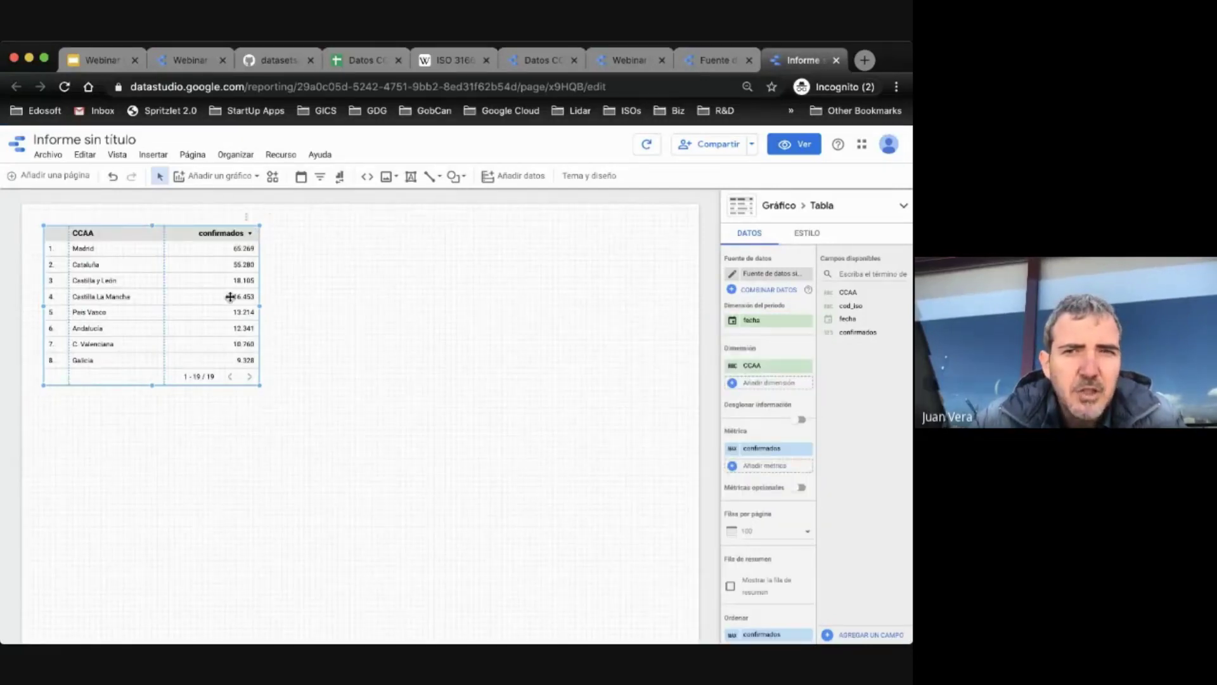
Step: Return to the Webinar Datastudio - COVID report, enter edit mode and select the CCAA table
{"action": "left_click", "coordinate": [715, 60]}
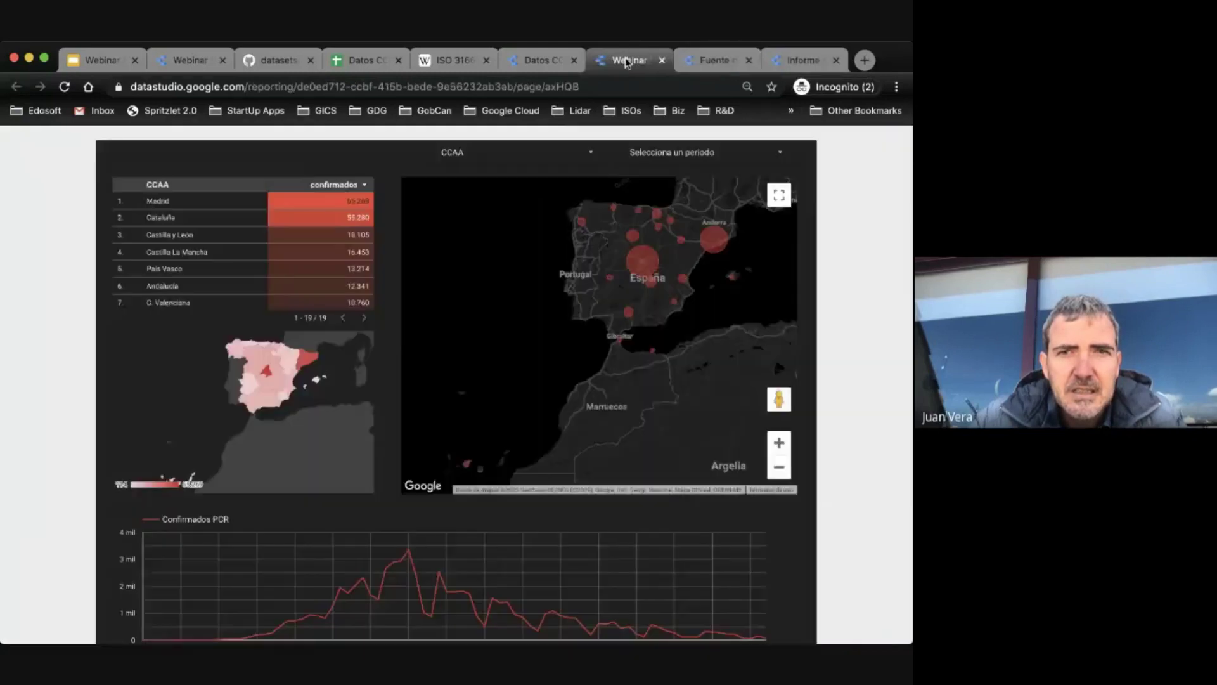
{"action": "left_click", "coordinate": [625, 60]}
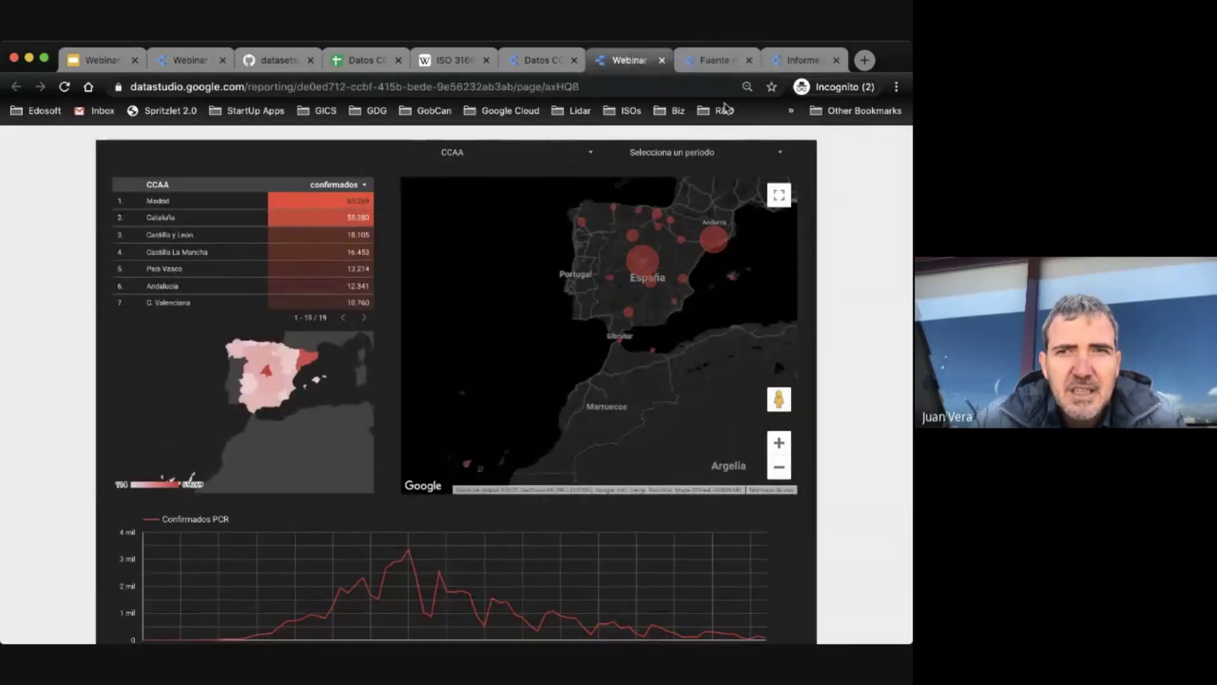
{"action": "mouse_move", "coordinate": [805, 138]}
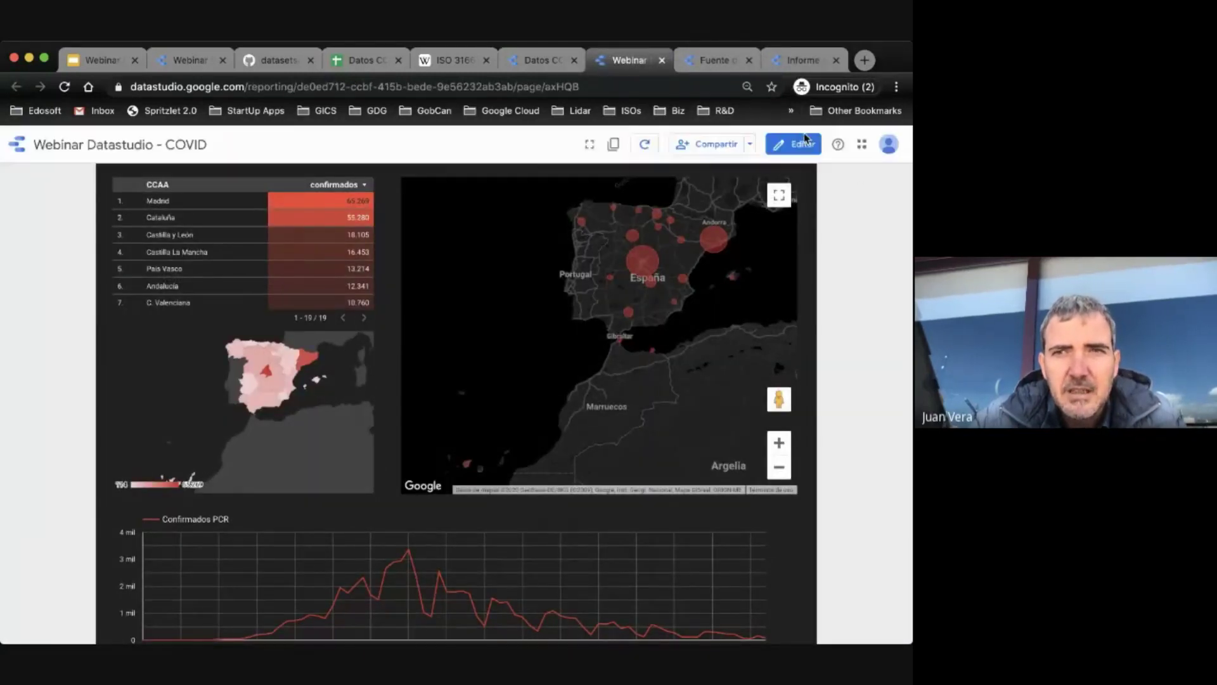
{"action": "left_click", "coordinate": [804, 142]}
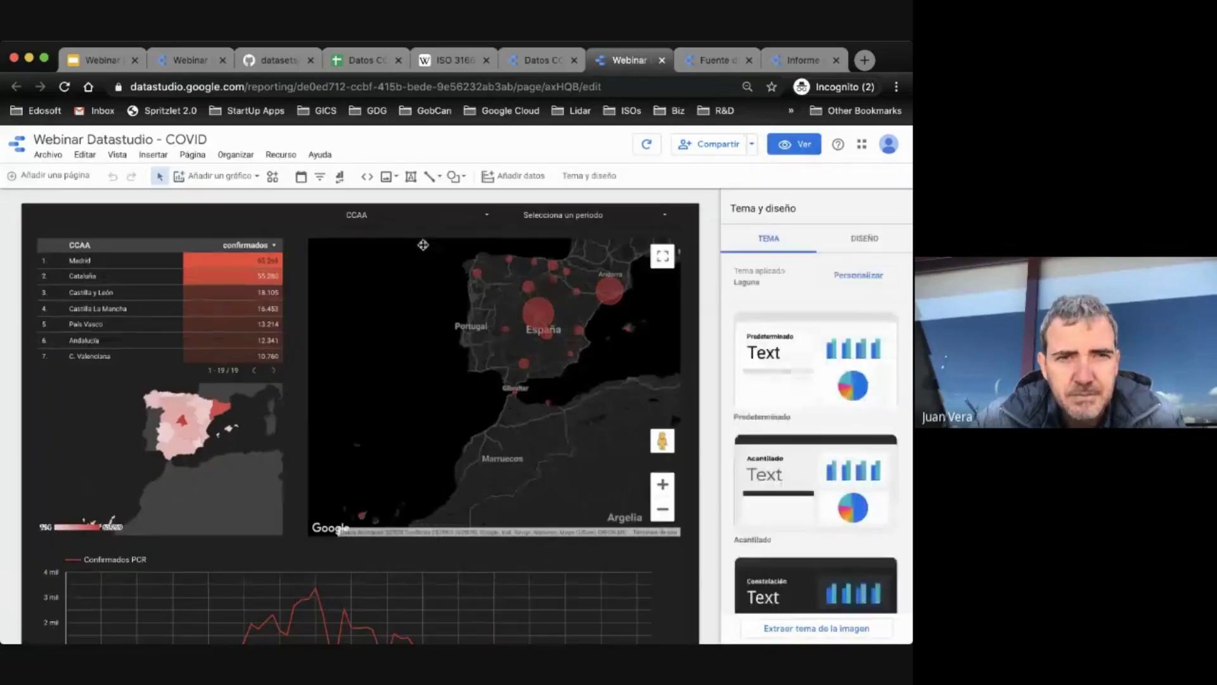
{"action": "left_click", "coordinate": [230, 258]}
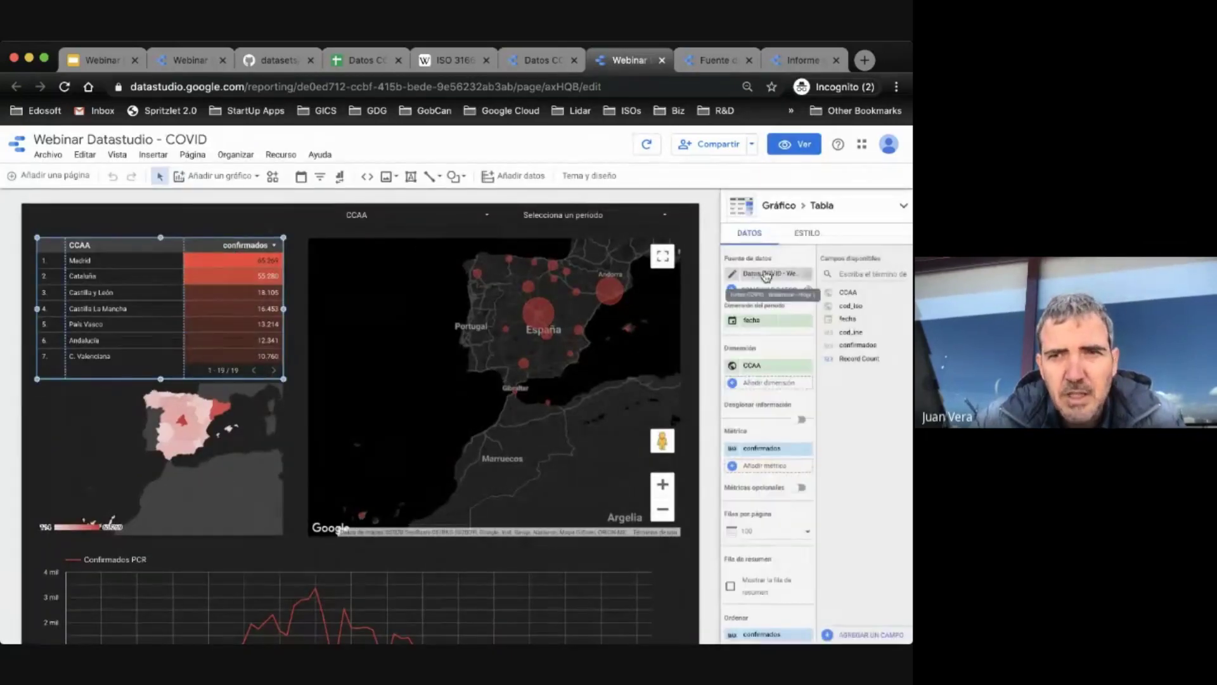
{"action": "left_click", "coordinate": [767, 274]}
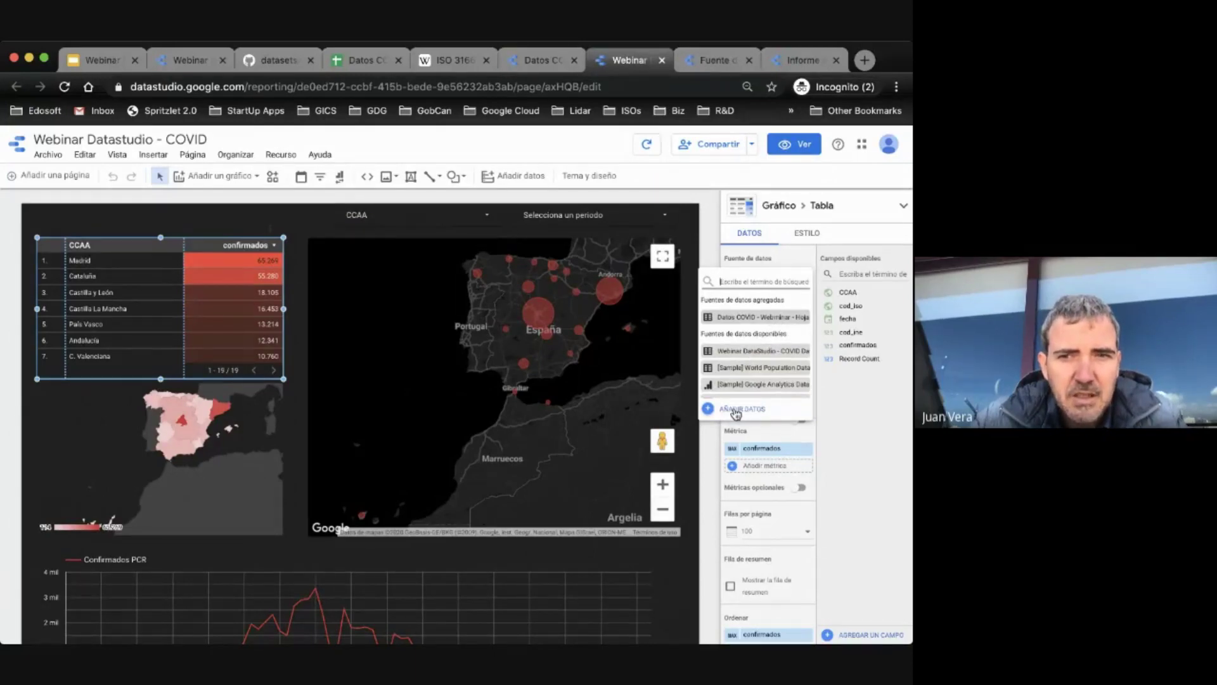
{"action": "left_click", "coordinate": [706, 258]}
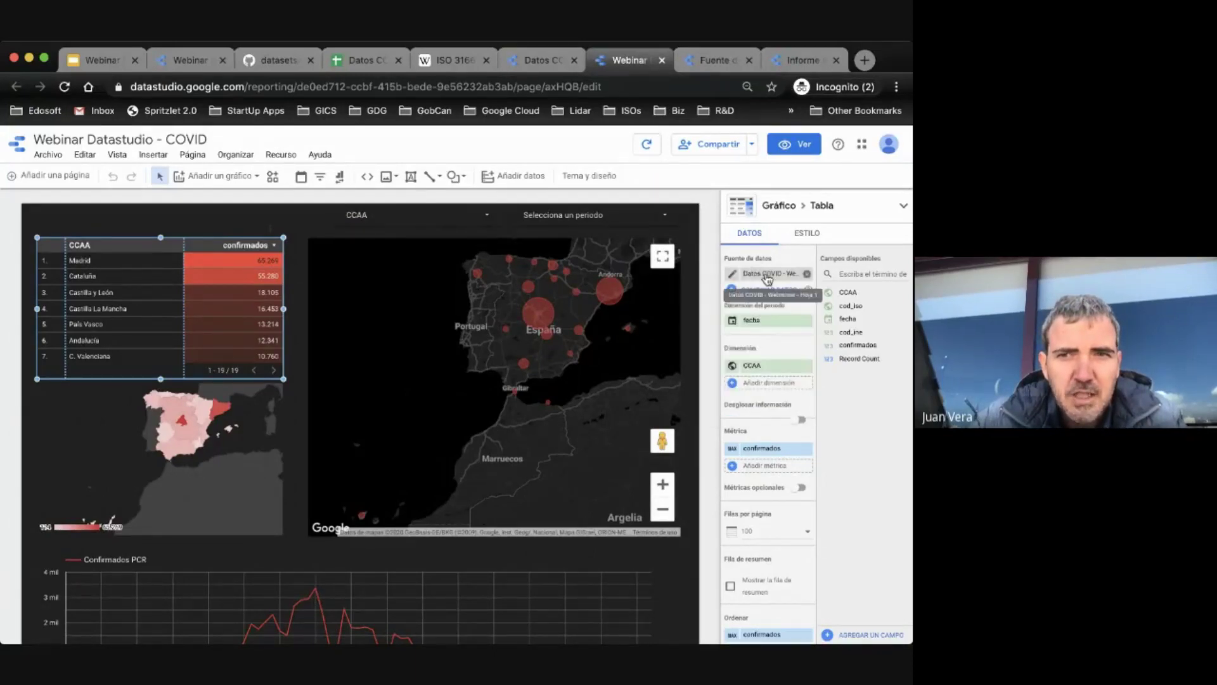
{"action": "left_click", "coordinate": [767, 276]}
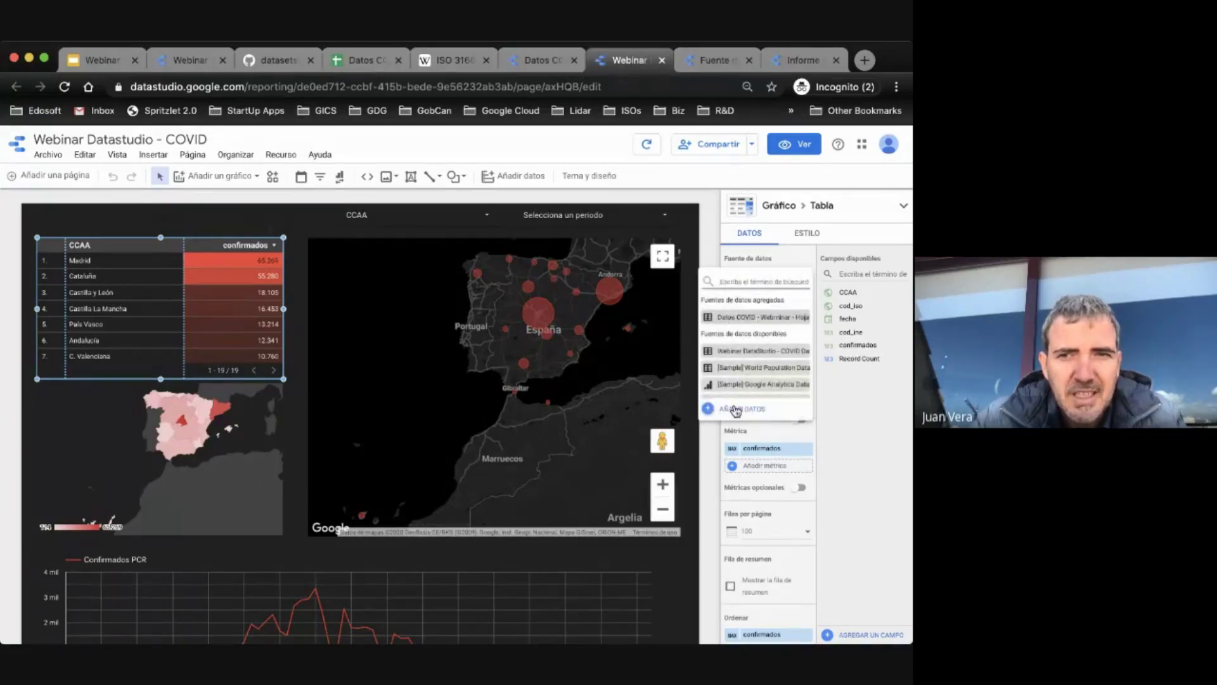
{"action": "left_click", "coordinate": [709, 257]}
{"action": "left_click", "coordinate": [734, 275]}
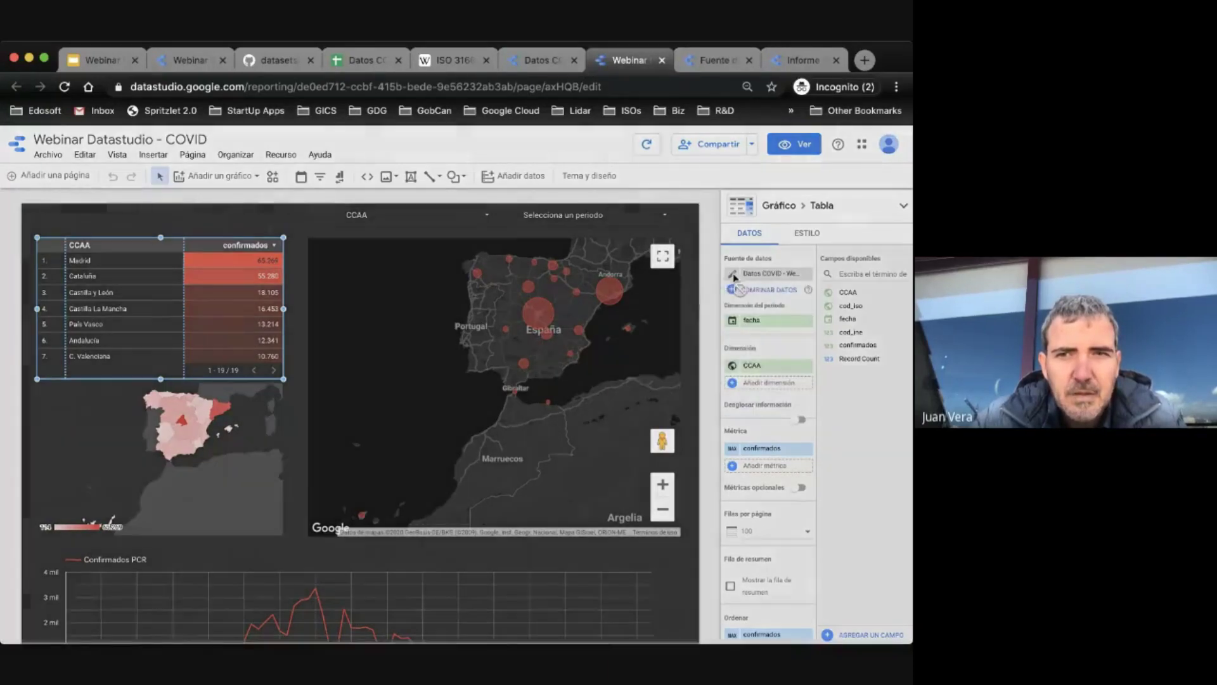
{"action": "left_click", "coordinate": [872, 375]}
Step: Add the extracted source Fuente de datos sin título from the existing data sources to the report as the CCAA table's source
{"action": "left_click", "coordinate": [762, 276]}
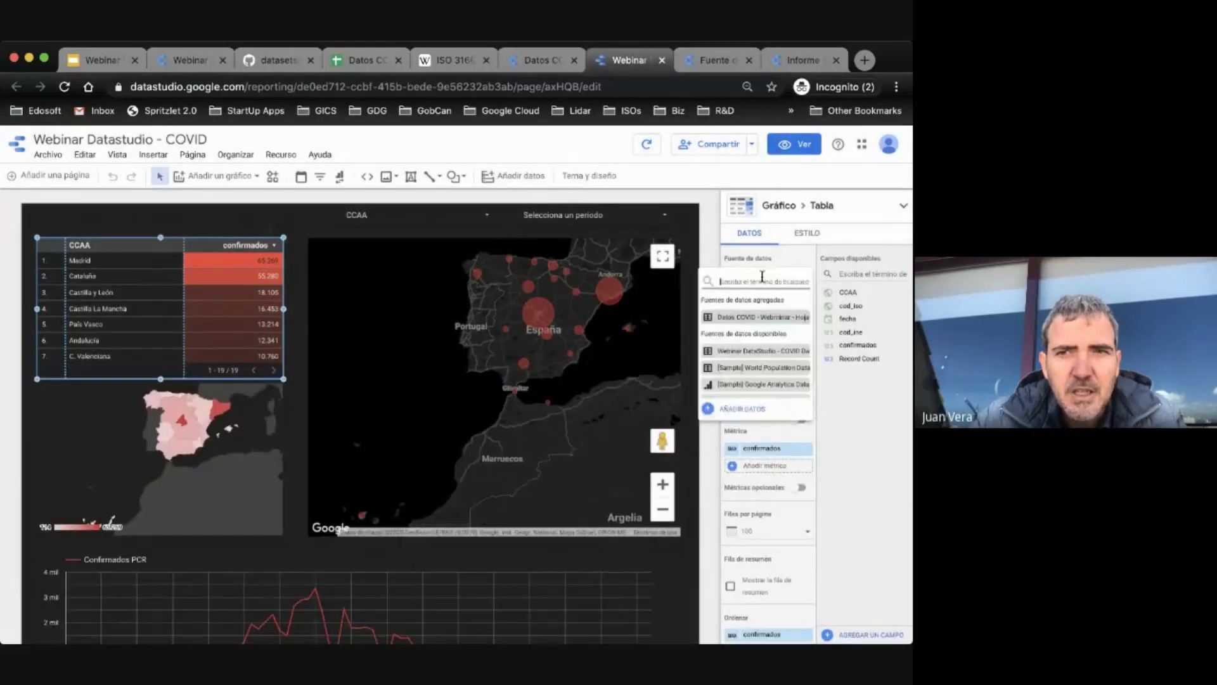
{"action": "left_click", "coordinate": [746, 410]}
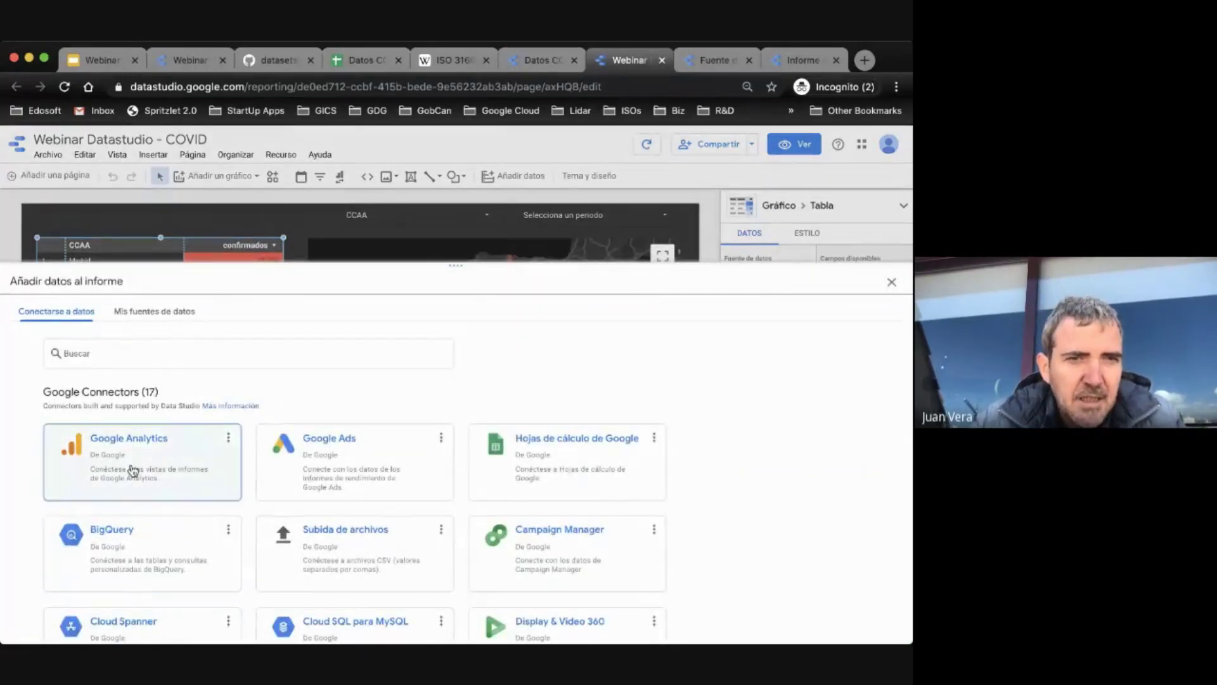
{"action": "left_click", "coordinate": [145, 312]}
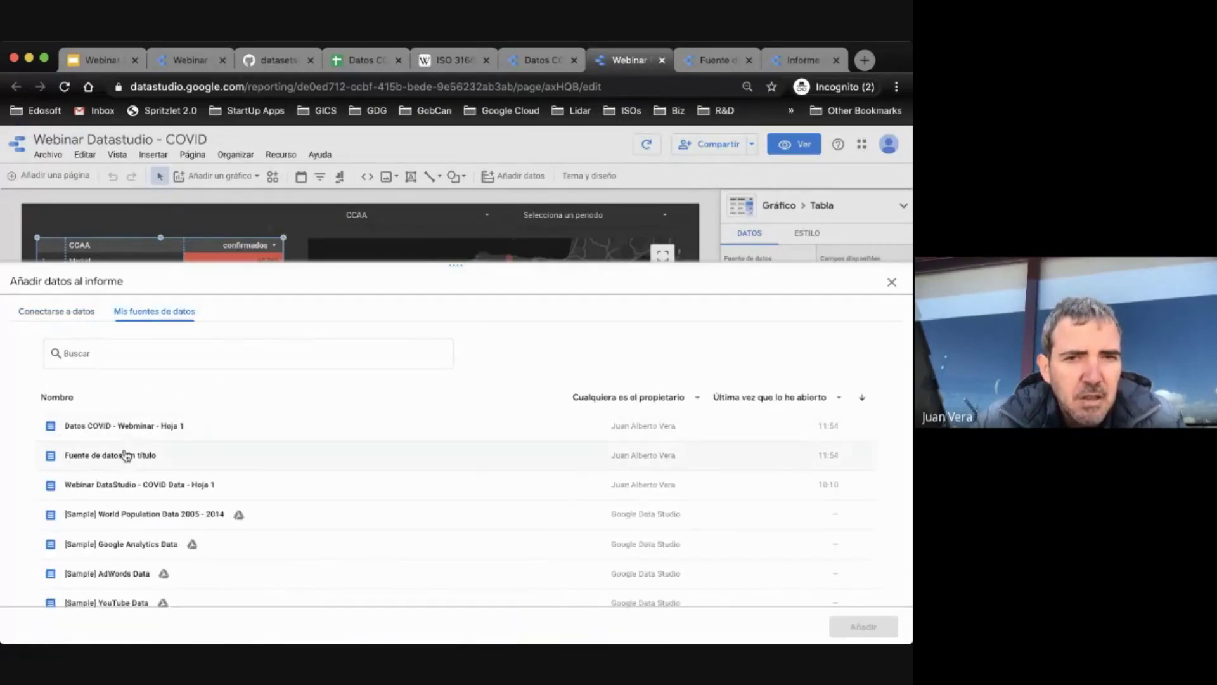
{"action": "left_click", "coordinate": [125, 456]}
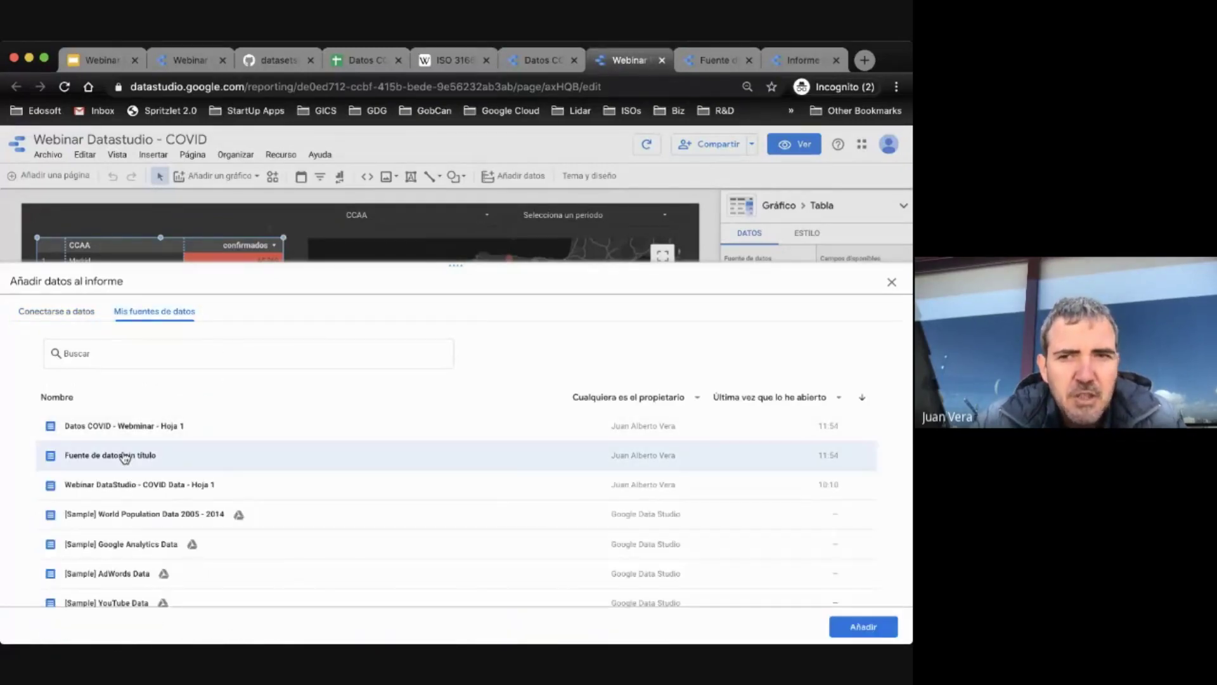
{"action": "left_click", "coordinate": [856, 626]}
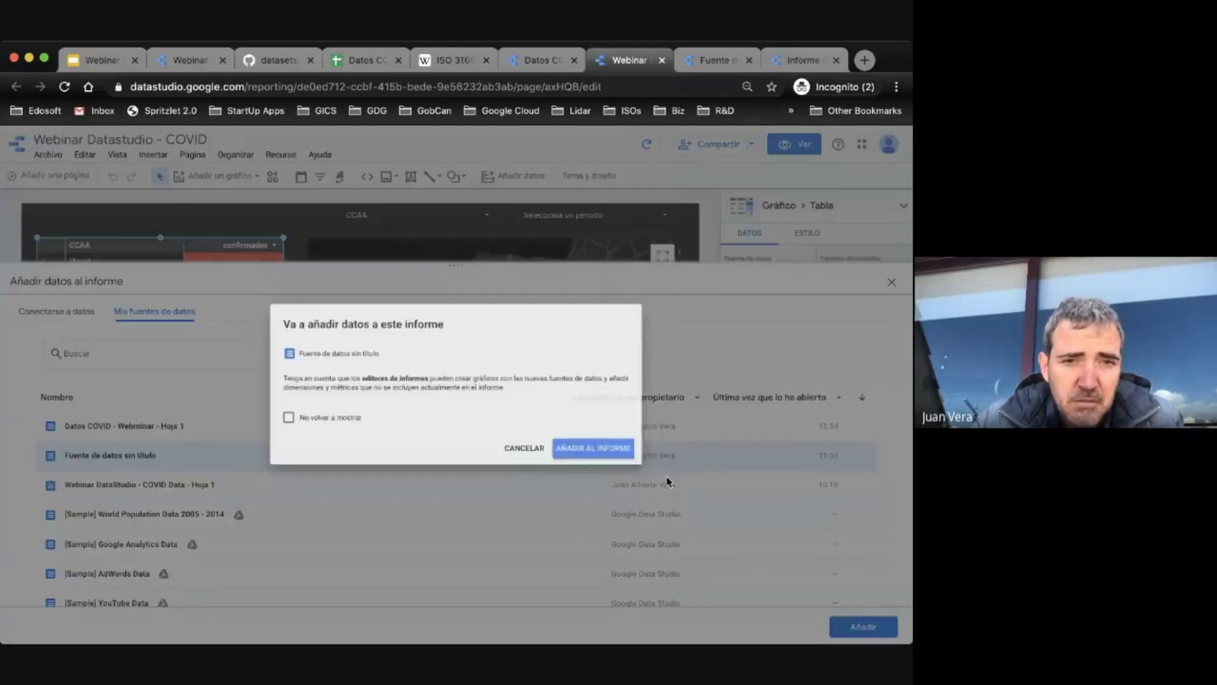
{"action": "left_click", "coordinate": [620, 451]}
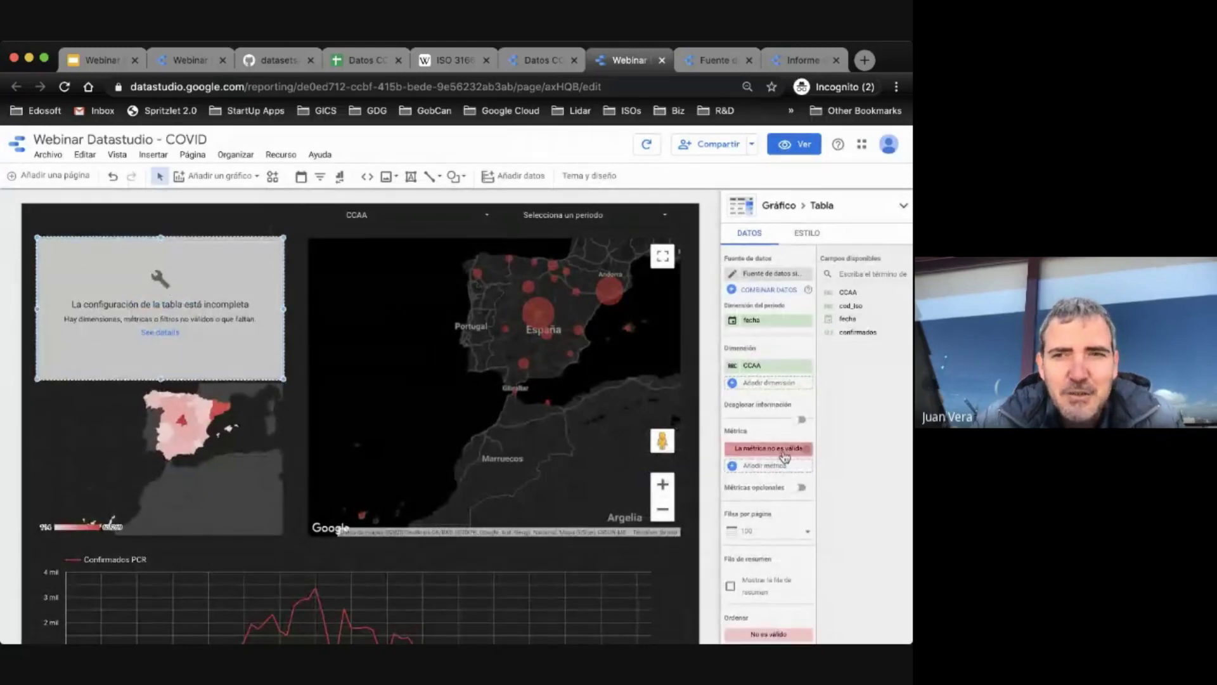
Step: Replace the CCAA table's invalid metric with confirmados and set its aggregation to Máx
{"action": "left_click_drag", "start_coordinate": [851, 326], "coordinate": [754, 469]}
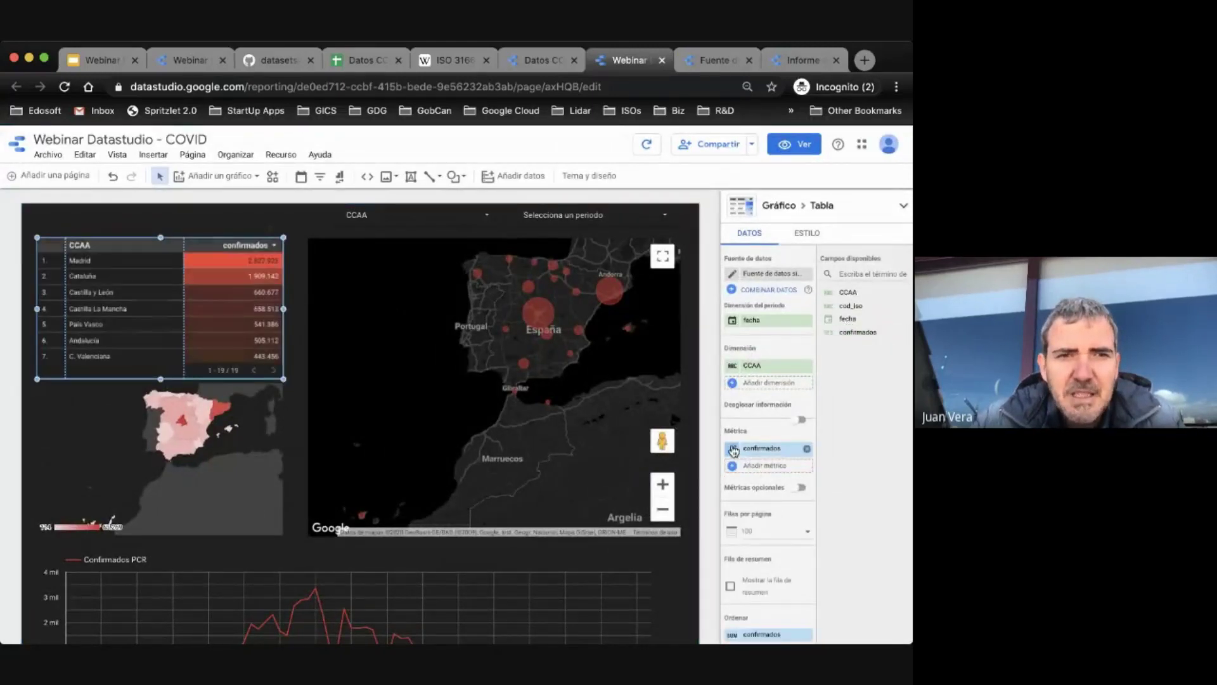
{"action": "left_click", "coordinate": [733, 450]}
{"action": "left_click", "coordinate": [589, 468]}
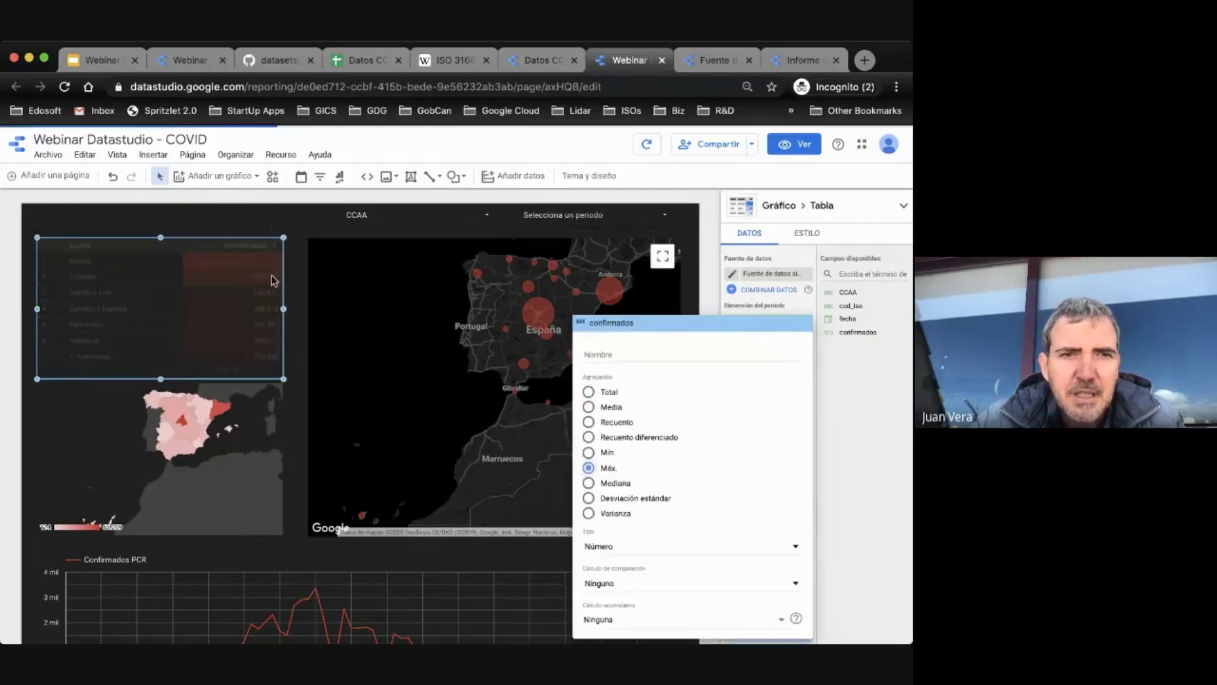
{"action": "left_click", "coordinate": [452, 317]}
Step: Switch the Google Maps chart to Fuente de datos sin título and set its bubble size metric to confirmados with Máx. aggregation
{"action": "left_click", "coordinate": [443, 307]}
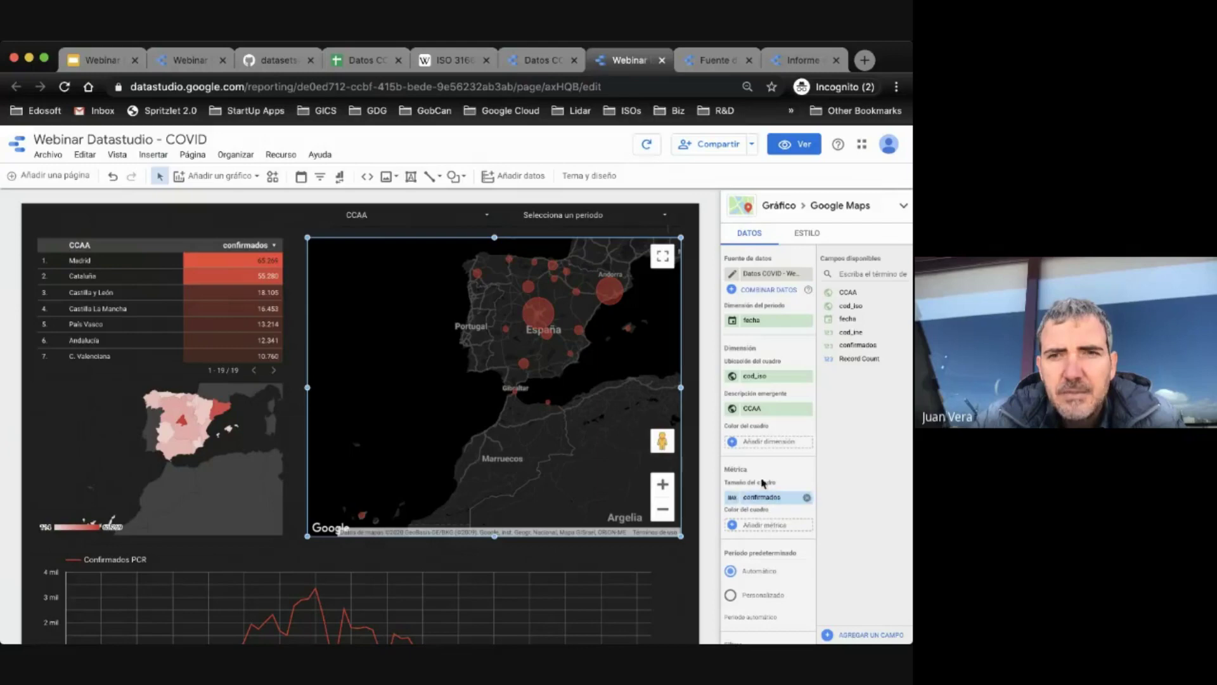
{"action": "left_click", "coordinate": [761, 274]}
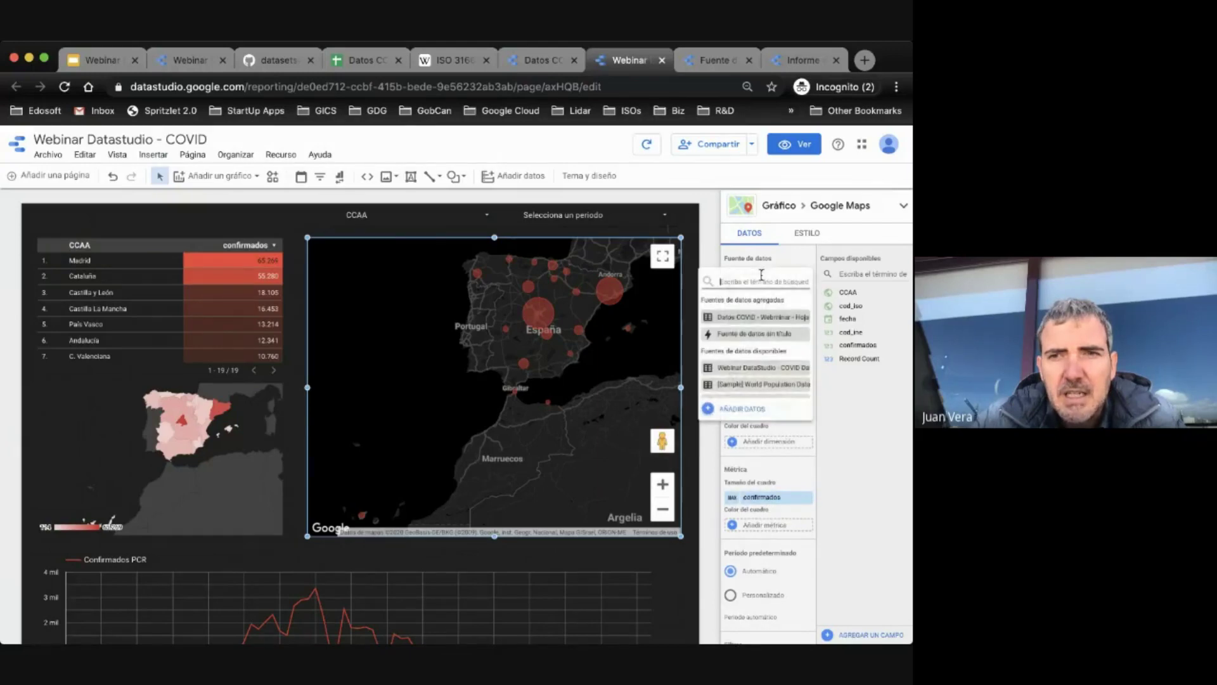
{"action": "left_click", "coordinate": [744, 335]}
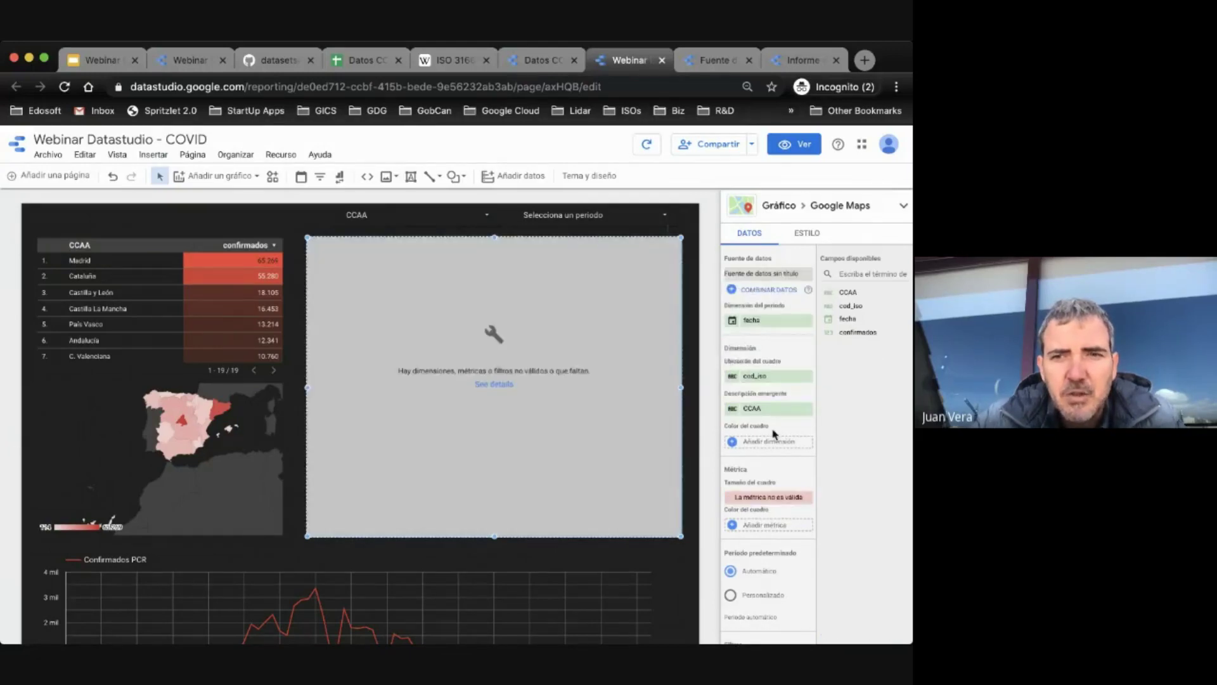
{"action": "left_click_drag", "start_coordinate": [828, 408], "coordinate": [770, 498]}
{"action": "left_click", "coordinate": [733, 498]}
{"action": "left_click", "coordinate": [589, 468]}
{"action": "left_click", "coordinate": [141, 442]}
Step: Switch the small geo map to Fuente de datos sin título and set its metric to confirmados with Máx. aggregation
{"action": "left_click", "coordinate": [142, 441]}
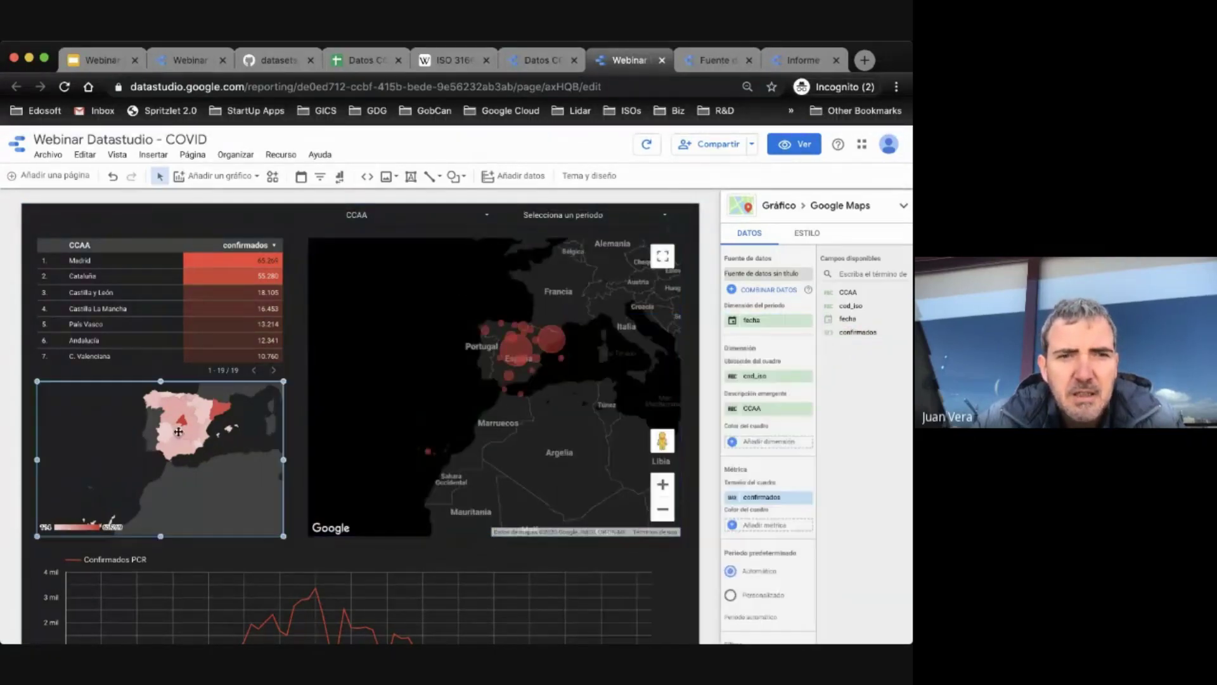
{"action": "left_click", "coordinate": [774, 274]}
{"action": "left_click", "coordinate": [744, 336]}
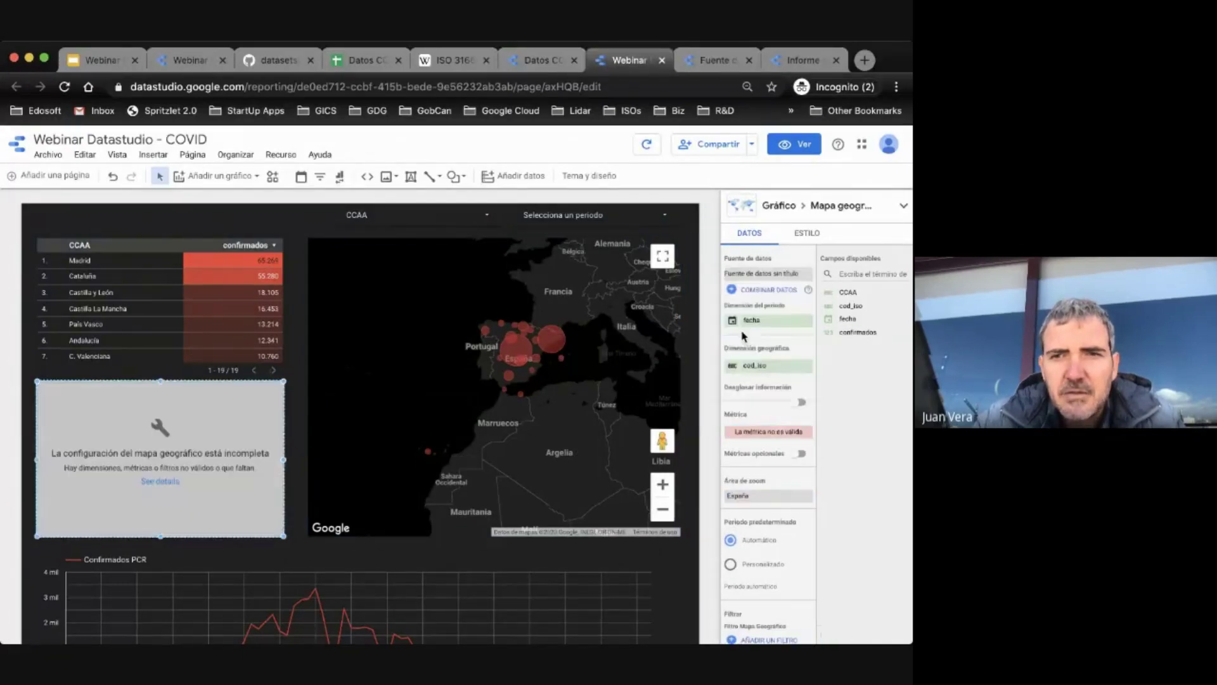
{"action": "left_click_drag", "start_coordinate": [850, 333], "coordinate": [767, 431]}
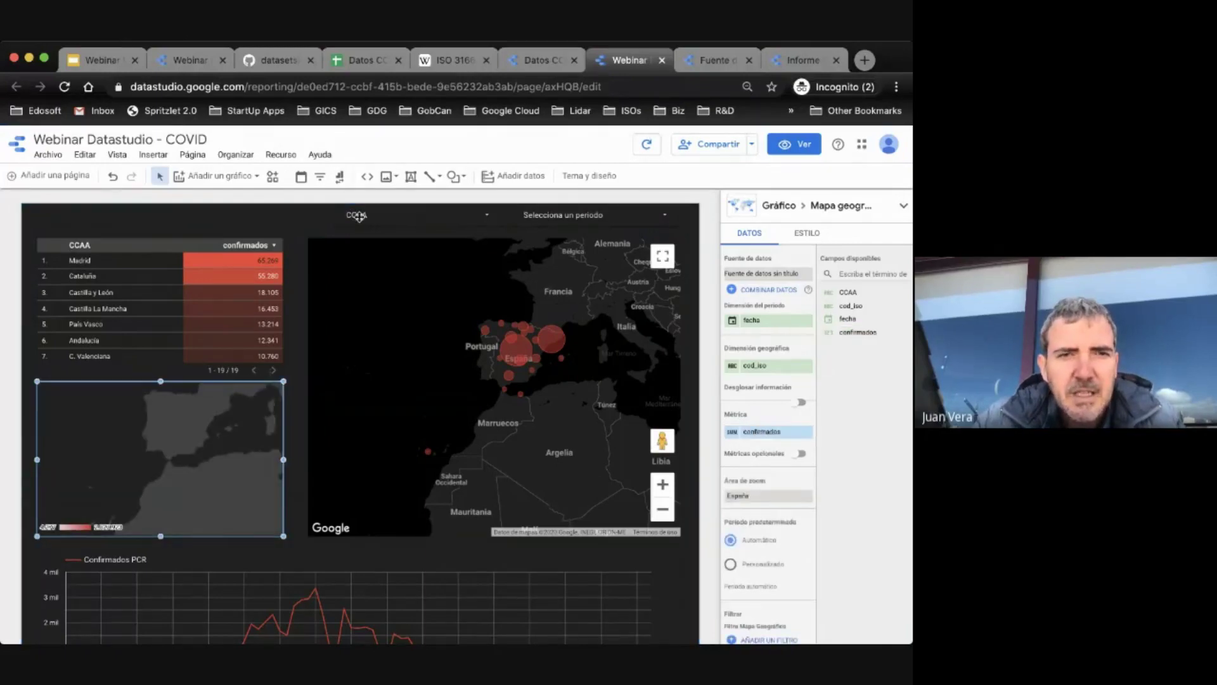
{"action": "left_click", "coordinate": [732, 434]}
{"action": "left_click", "coordinate": [593, 468]}
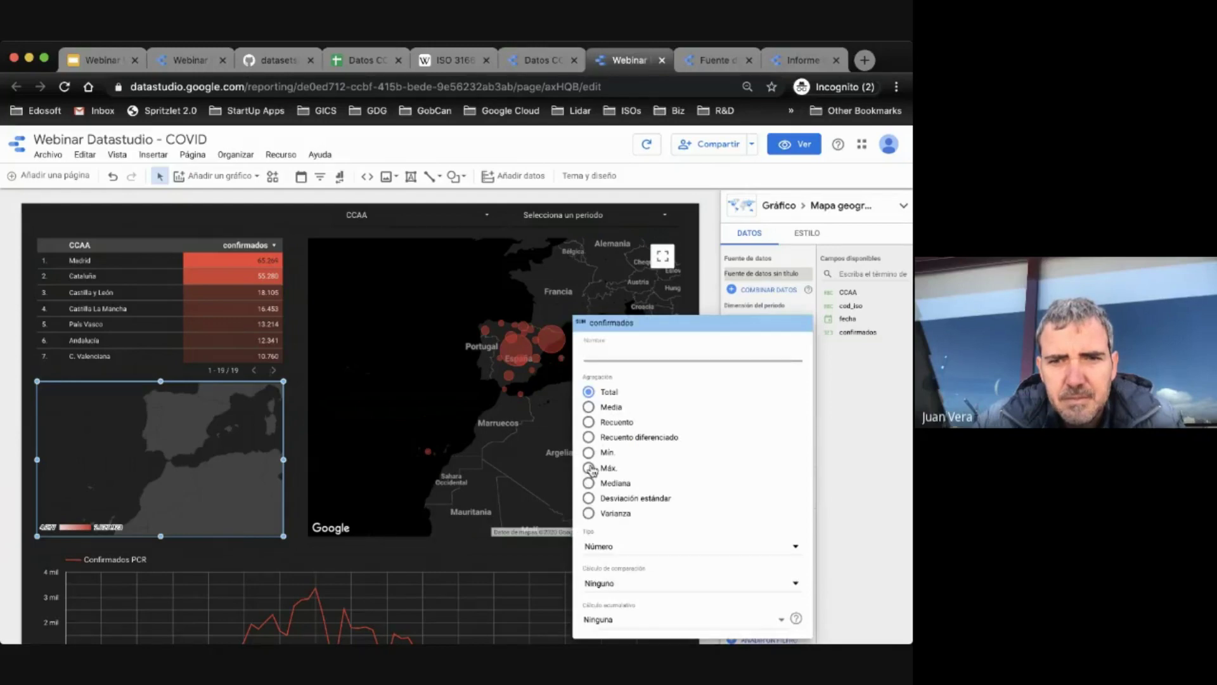
{"action": "left_click", "coordinate": [305, 256]}
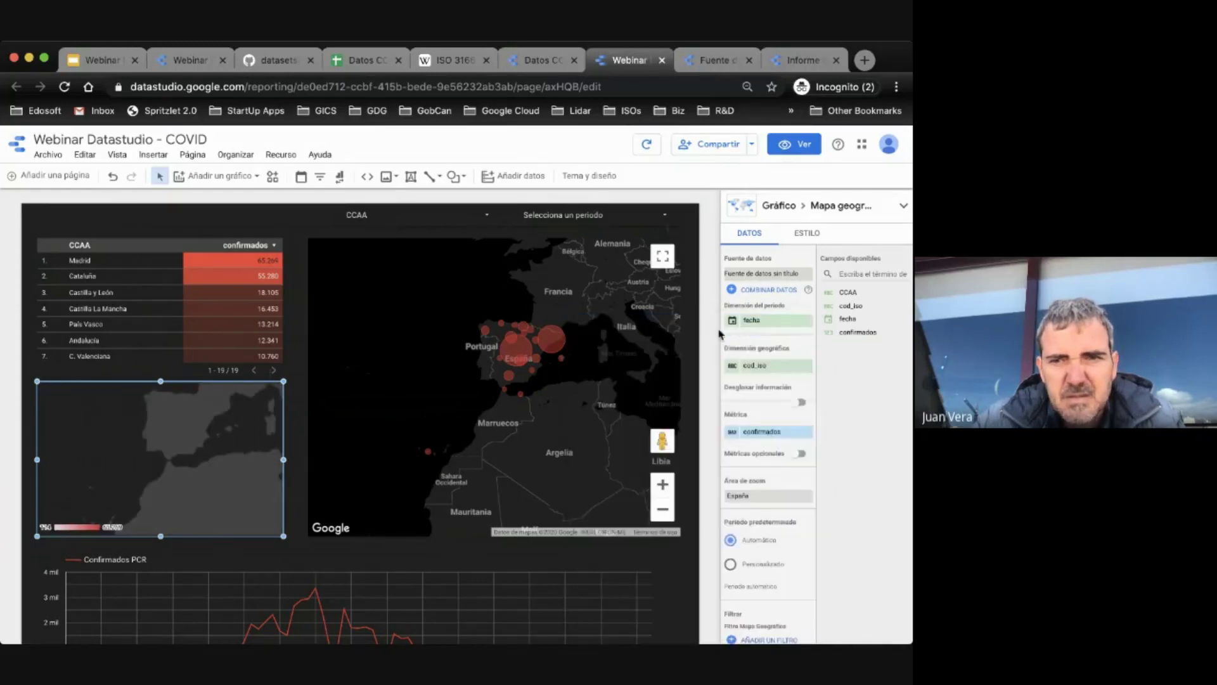
Step: Examine the geo map's data and style settings to find out why its regions are not coloured
{"action": "scroll", "coordinate": [774, 472], "scroll_direction": "down", "scroll_amount": 2}
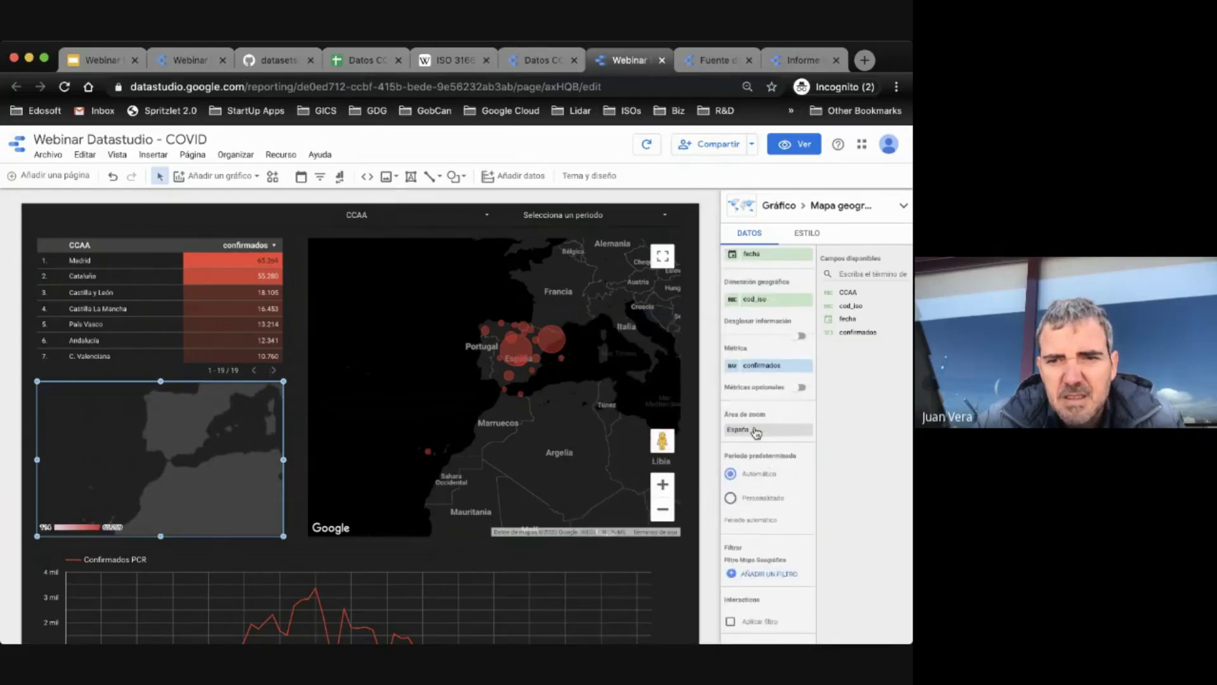
{"action": "scroll", "coordinate": [766, 495], "scroll_direction": "down", "scroll_amount": 3}
{"action": "left_click", "coordinate": [297, 551]}
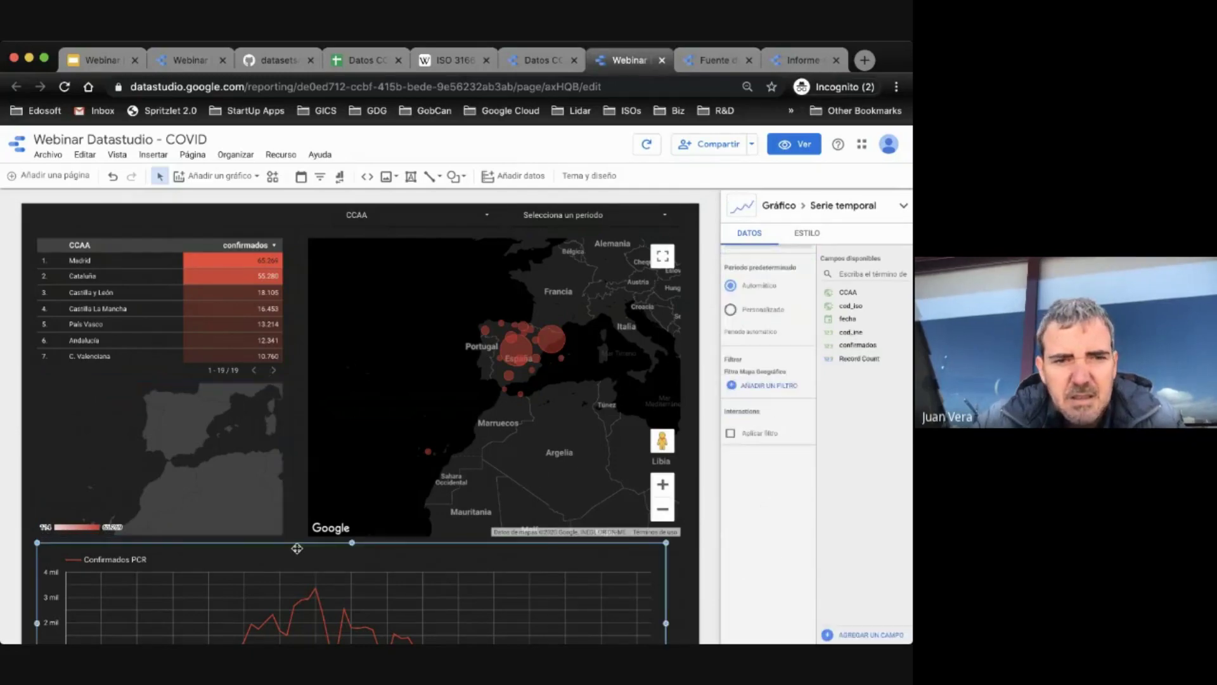
{"action": "scroll", "coordinate": [297, 548], "scroll_direction": "down", "scroll_amount": 3}
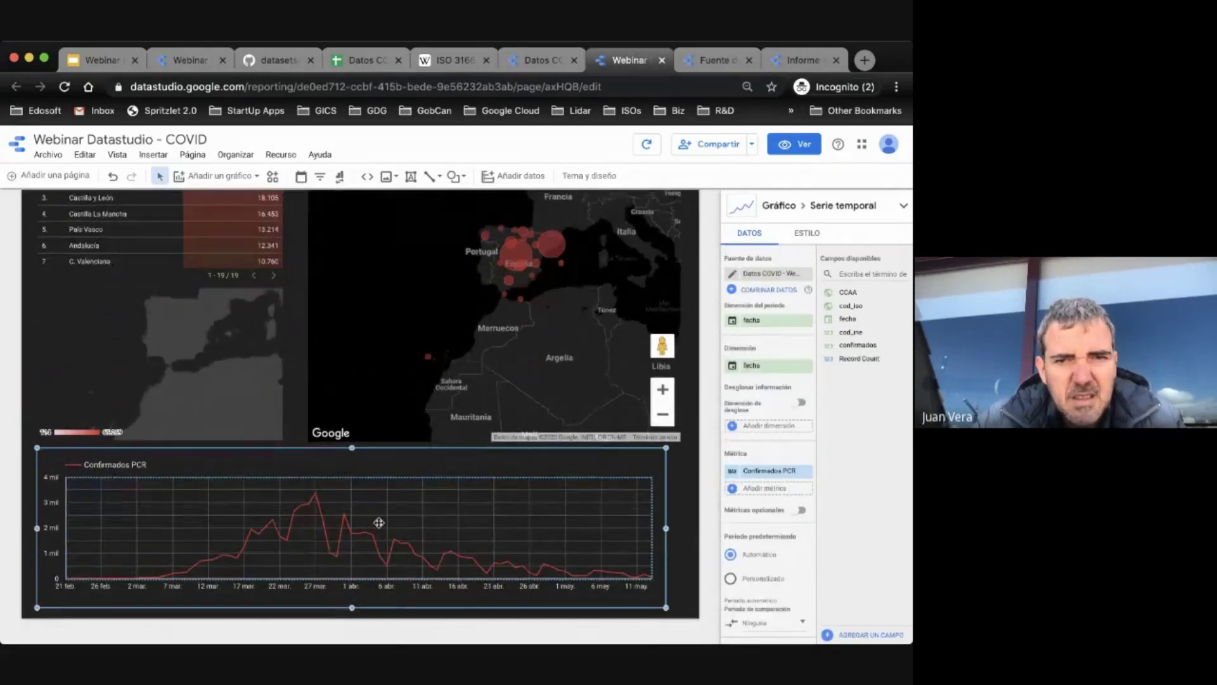
{"action": "left_click", "coordinate": [201, 349]}
{"action": "left_click", "coordinate": [808, 234]}
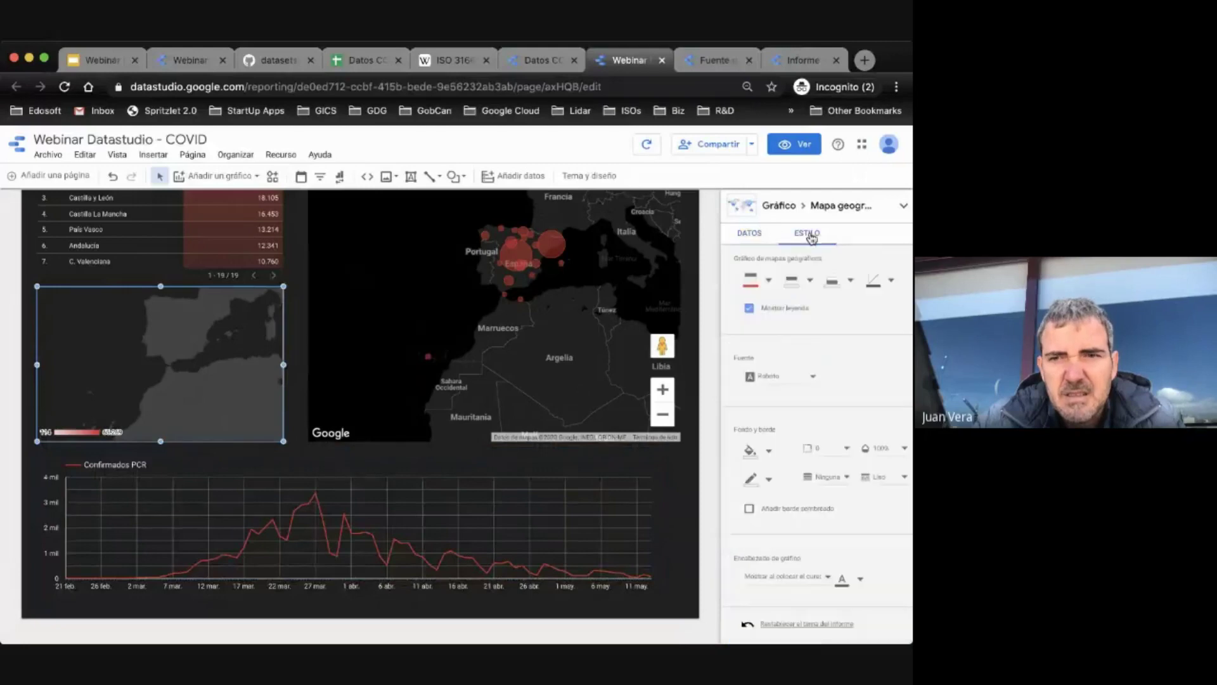
Step: Switch the time series chart's data source to Fuente de datos sin título
{"action": "left_click", "coordinate": [418, 495]}
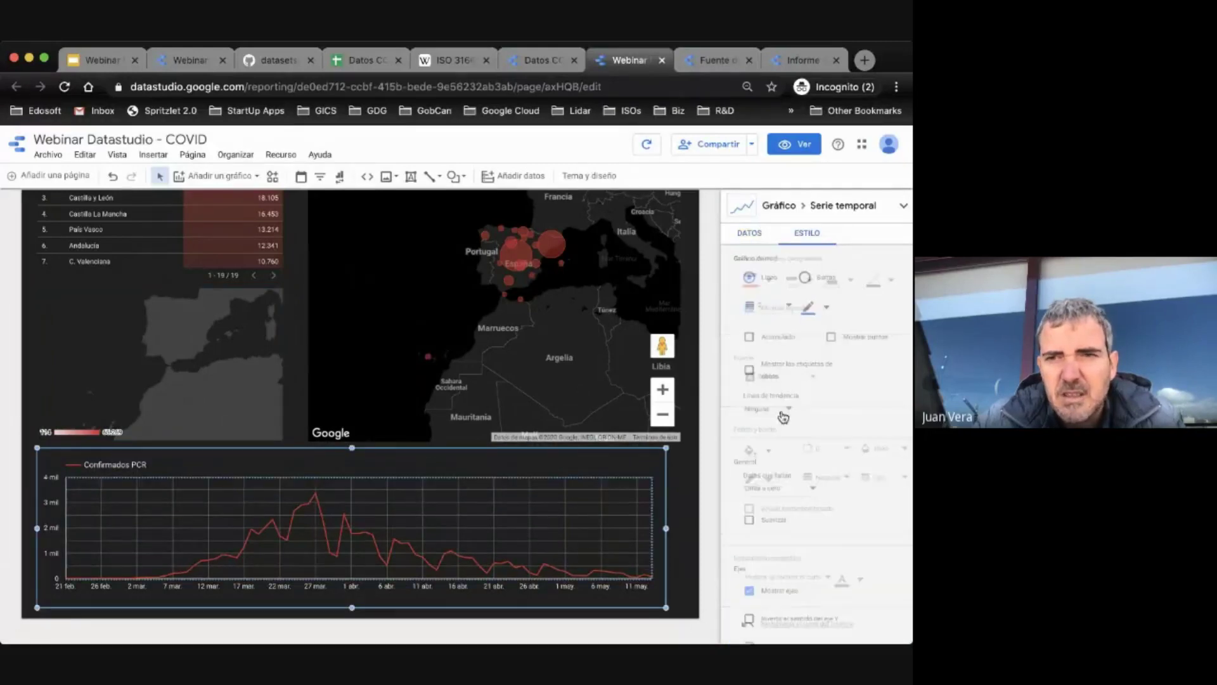
{"action": "left_click", "coordinate": [750, 244]}
{"action": "left_click", "coordinate": [768, 273]}
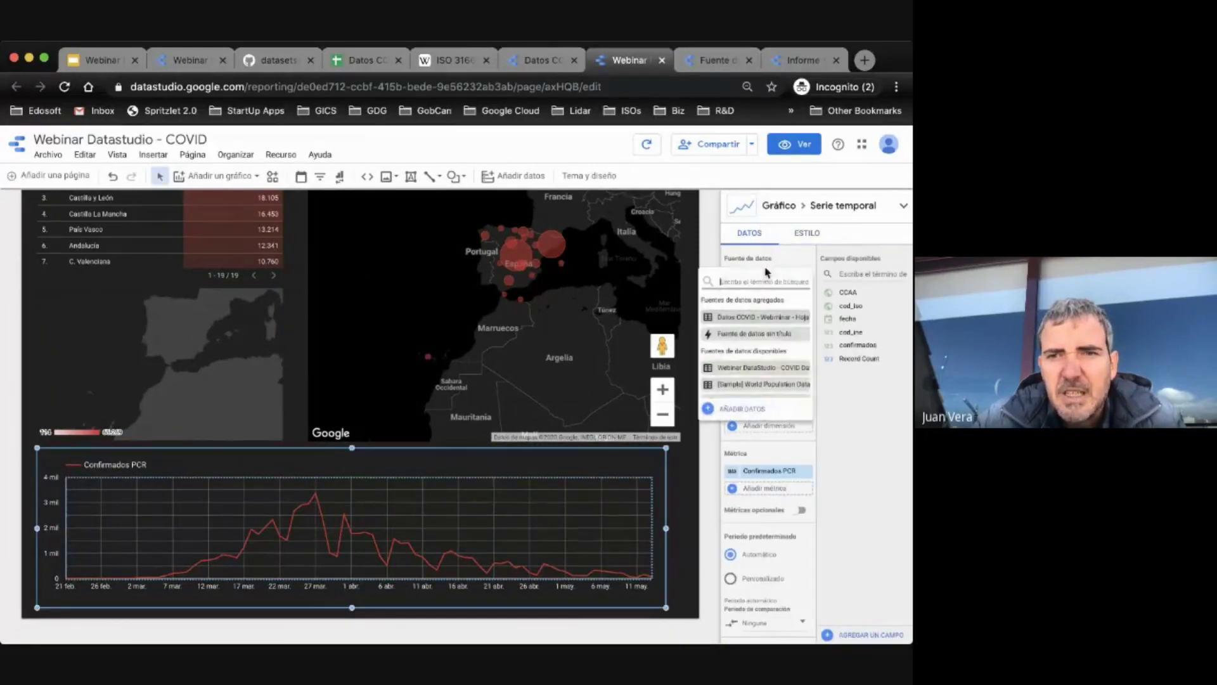
{"action": "left_click", "coordinate": [770, 338]}
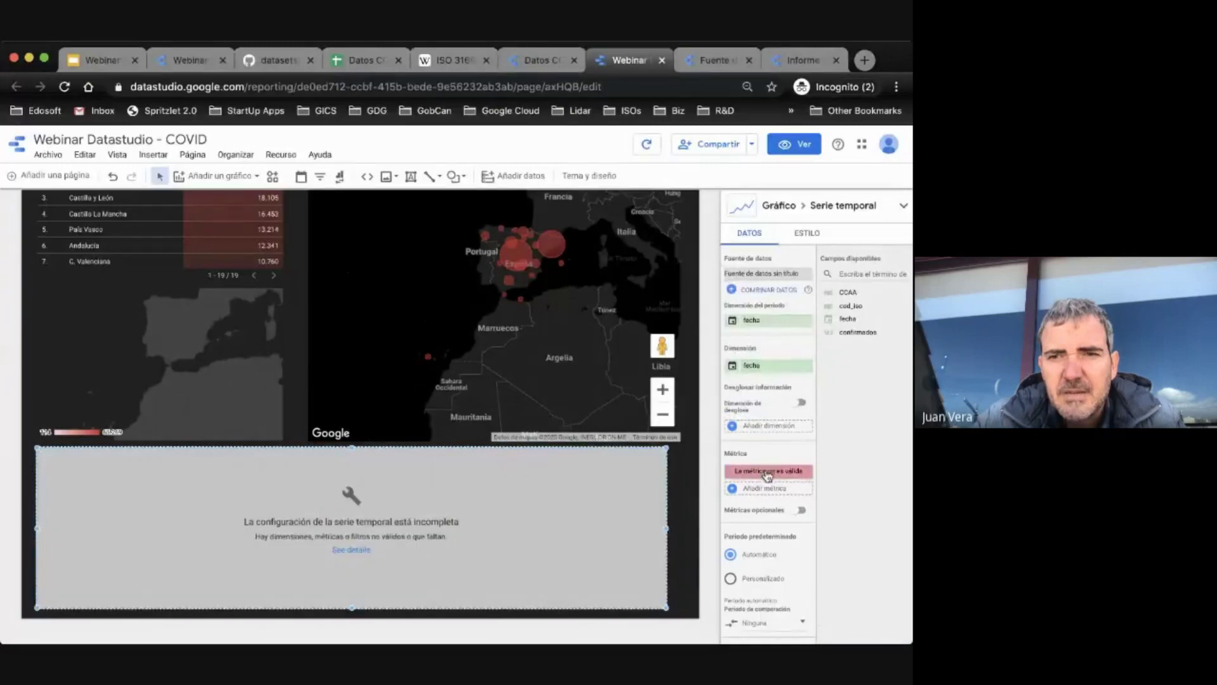
Step: Replace the time series' invalid metric with confirmados and set its running calculation to Diferencial continuo
{"action": "left_click", "coordinate": [754, 471]}
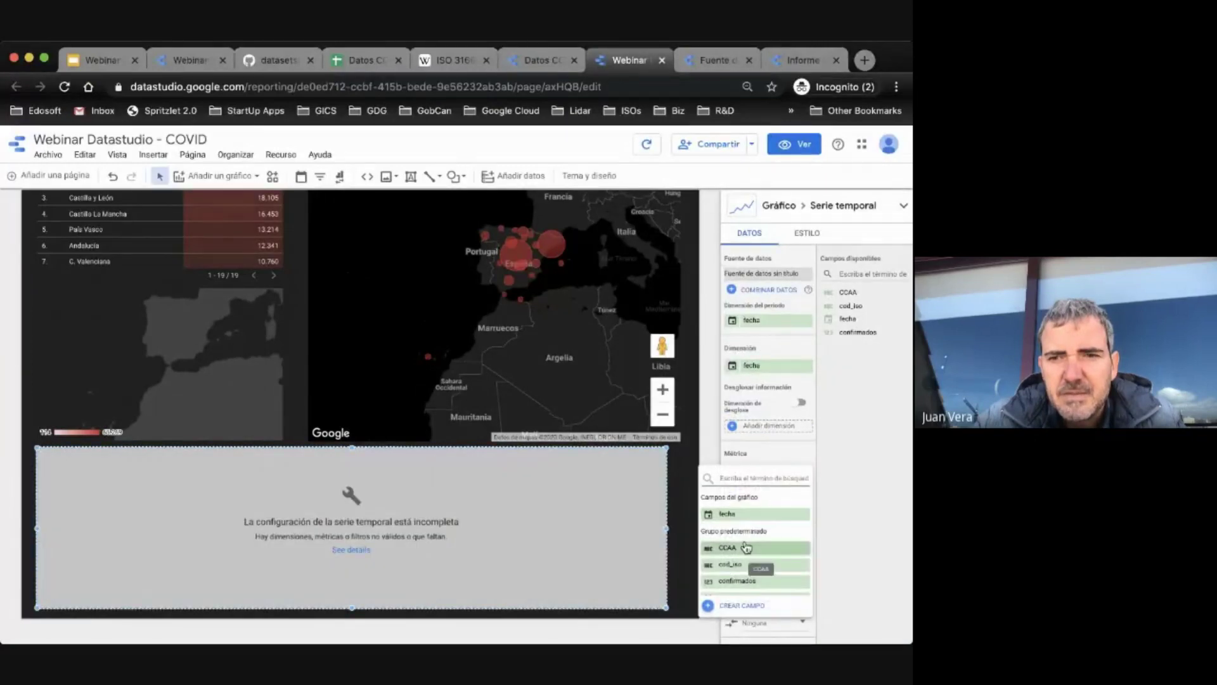
{"action": "scroll", "coordinate": [749, 549], "scroll_direction": "down", "scroll_amount": 1}
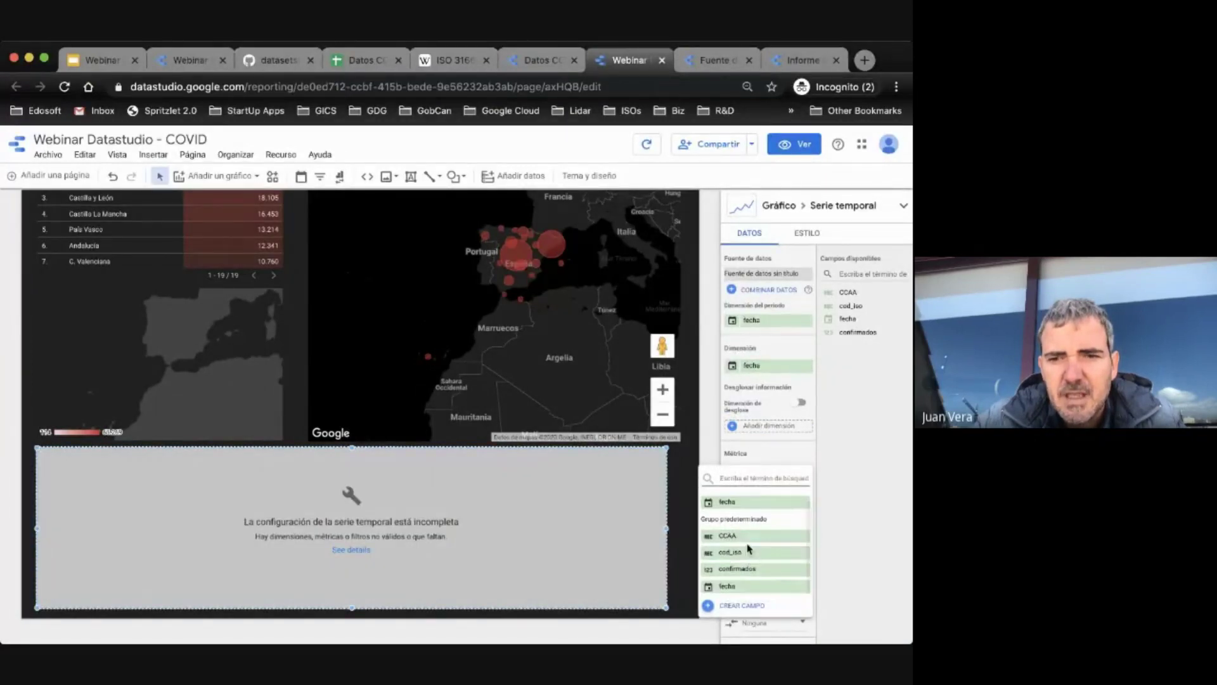
{"action": "left_click", "coordinate": [737, 568]}
{"action": "left_click", "coordinate": [735, 473]}
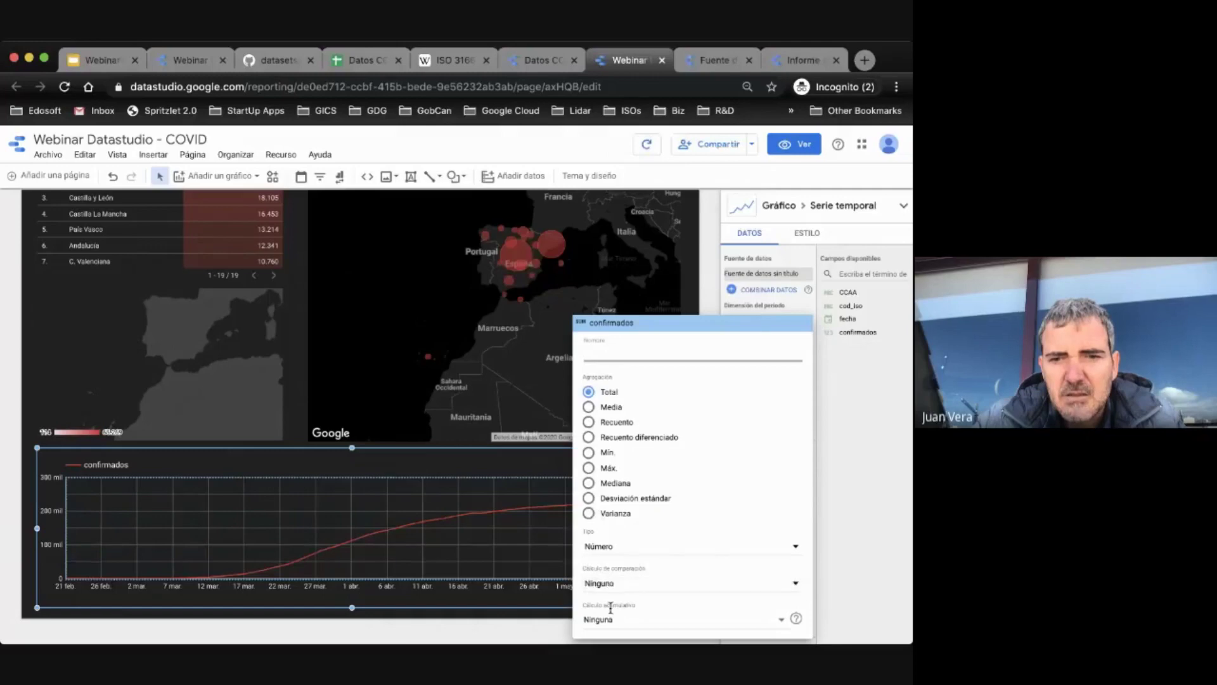
{"action": "left_click", "coordinate": [625, 618]}
{"action": "left_click", "coordinate": [627, 623]}
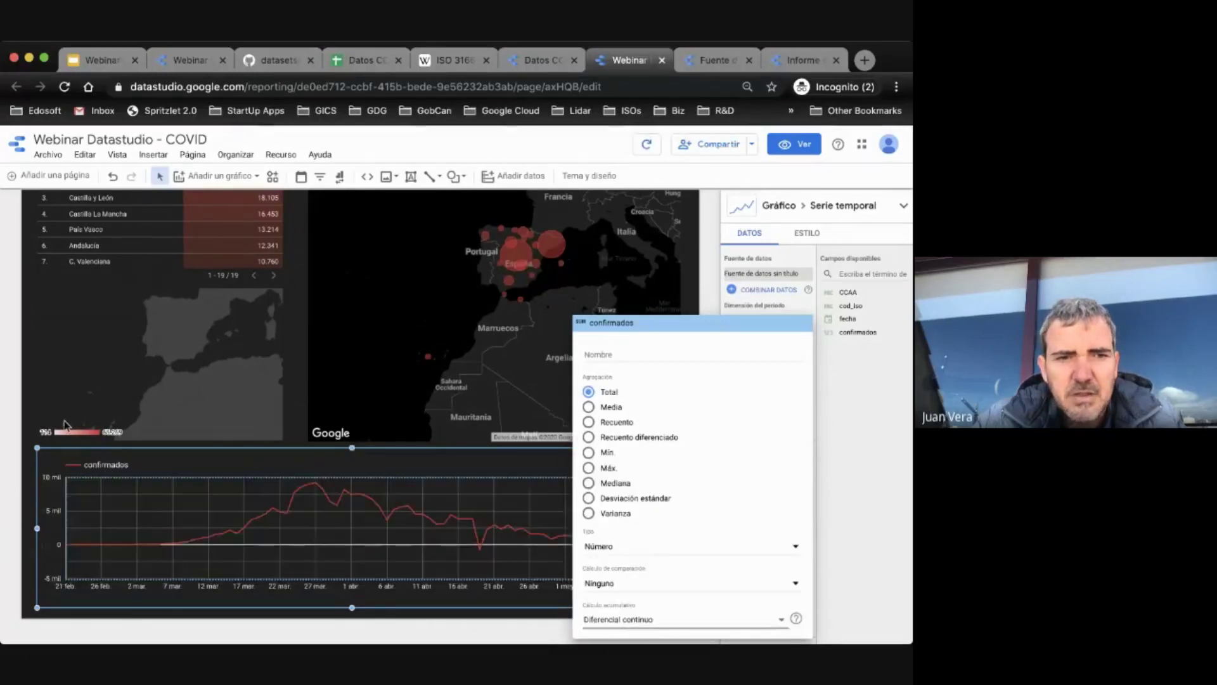
{"action": "left_click", "coordinate": [22, 422]}
Step: Switch the CCAA filter control to Fuente de datos sin título and set its metric to confirmados with Máx. aggregation
{"action": "scroll", "coordinate": [447, 457], "scroll_direction": "up", "scroll_amount": 3}
{"action": "scroll", "coordinate": [444, 476], "scroll_direction": "up", "scroll_amount": 1}
{"action": "left_click", "coordinate": [469, 216]}
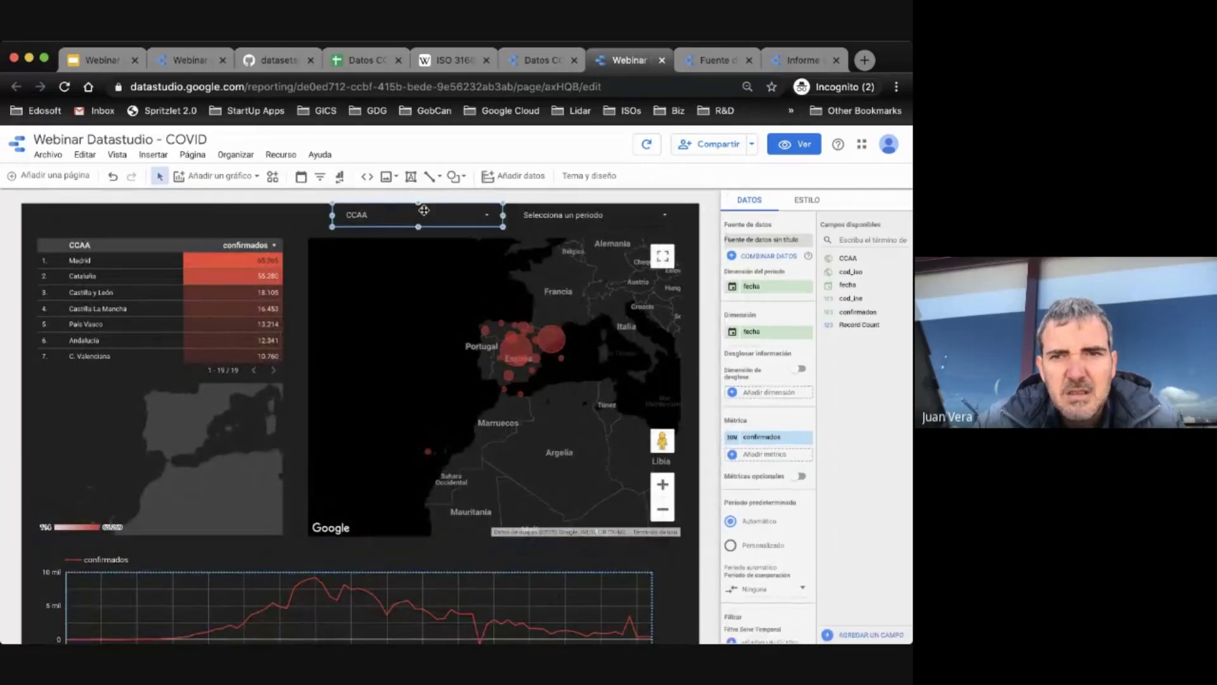
{"action": "left_click", "coordinate": [768, 240]}
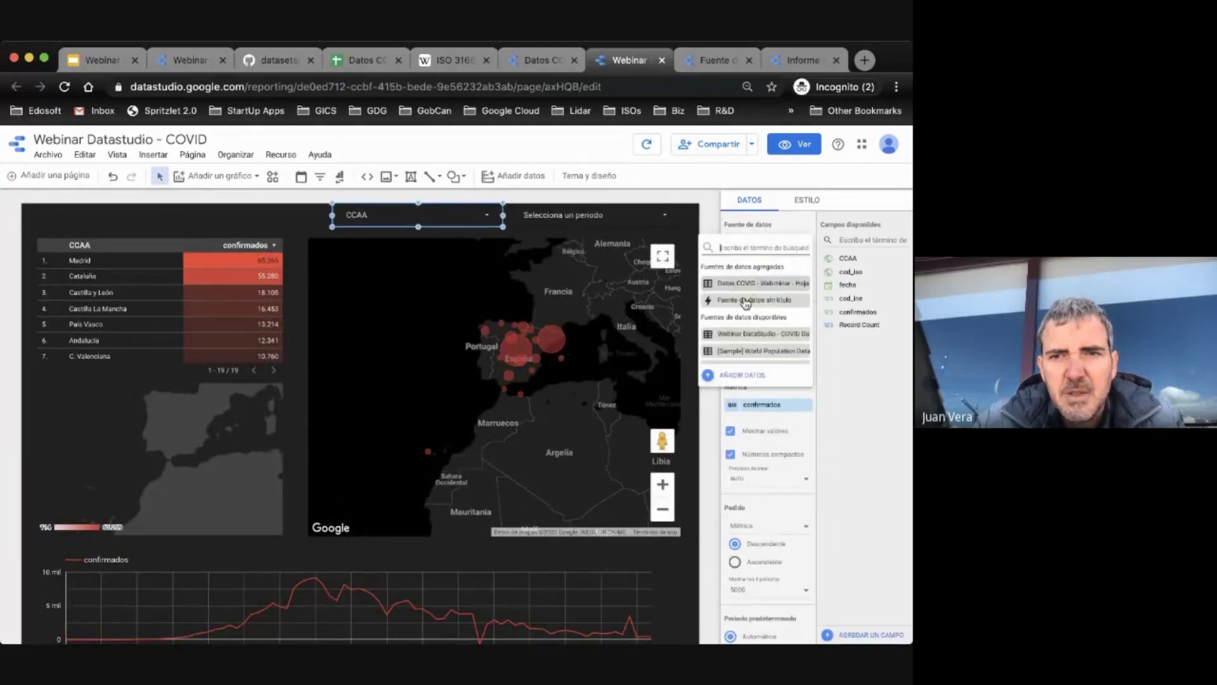
{"action": "left_click", "coordinate": [747, 301]}
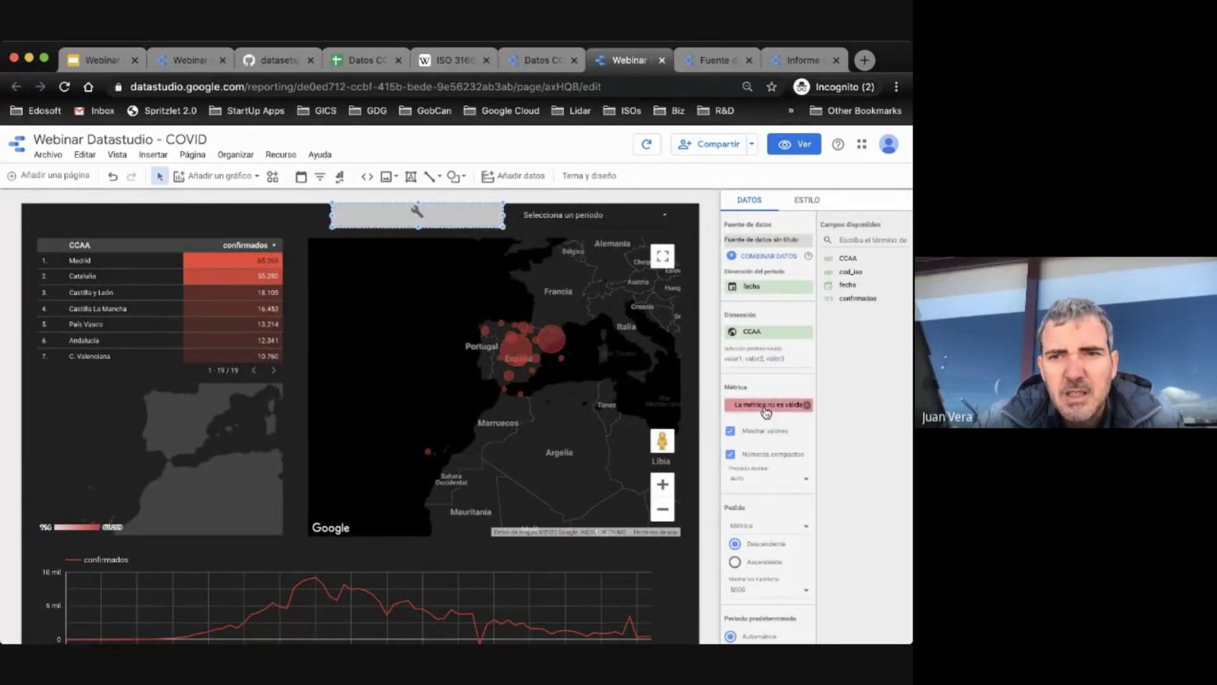
{"action": "left_click_drag", "start_coordinate": [850, 298], "coordinate": [773, 411]}
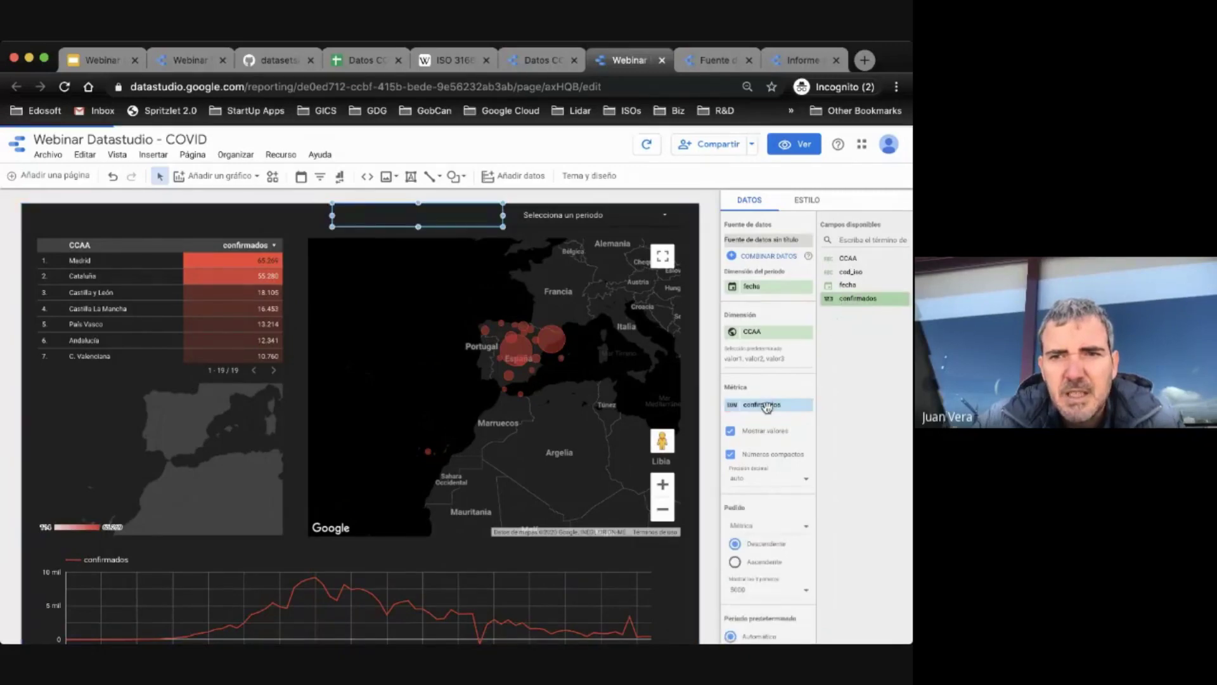
{"action": "left_click", "coordinate": [729, 406]}
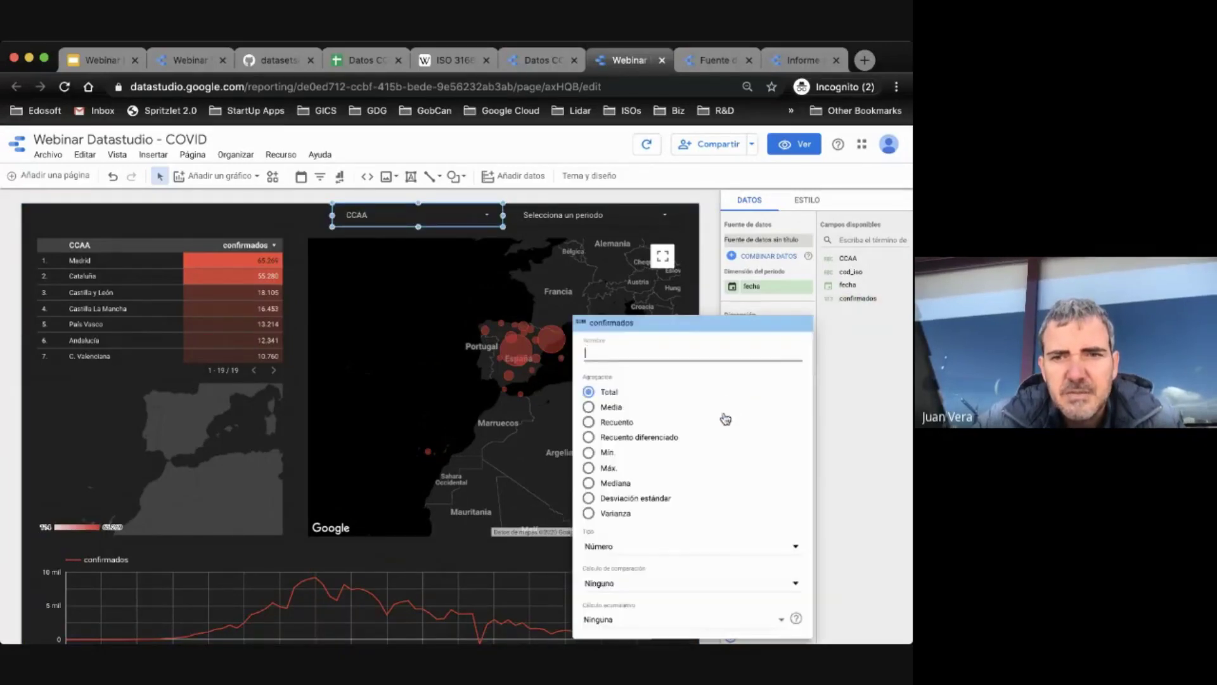
{"action": "left_click", "coordinate": [588, 468]}
{"action": "left_click", "coordinate": [307, 222]}
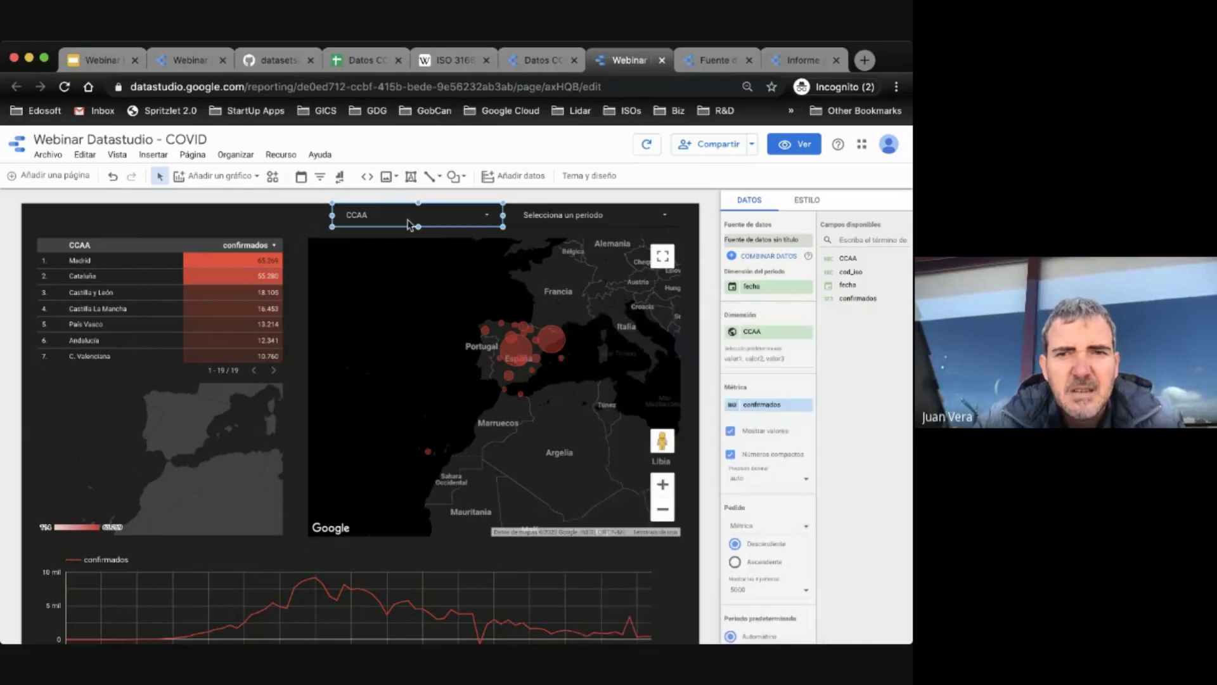
Step: Look over the report's charts, switch to view mode and reload the page to check how they render
{"action": "scroll", "coordinate": [559, 481], "scroll_direction": "down", "scroll_amount": 3}
{"action": "scroll", "coordinate": [356, 441], "scroll_direction": "up", "scroll_amount": 3}
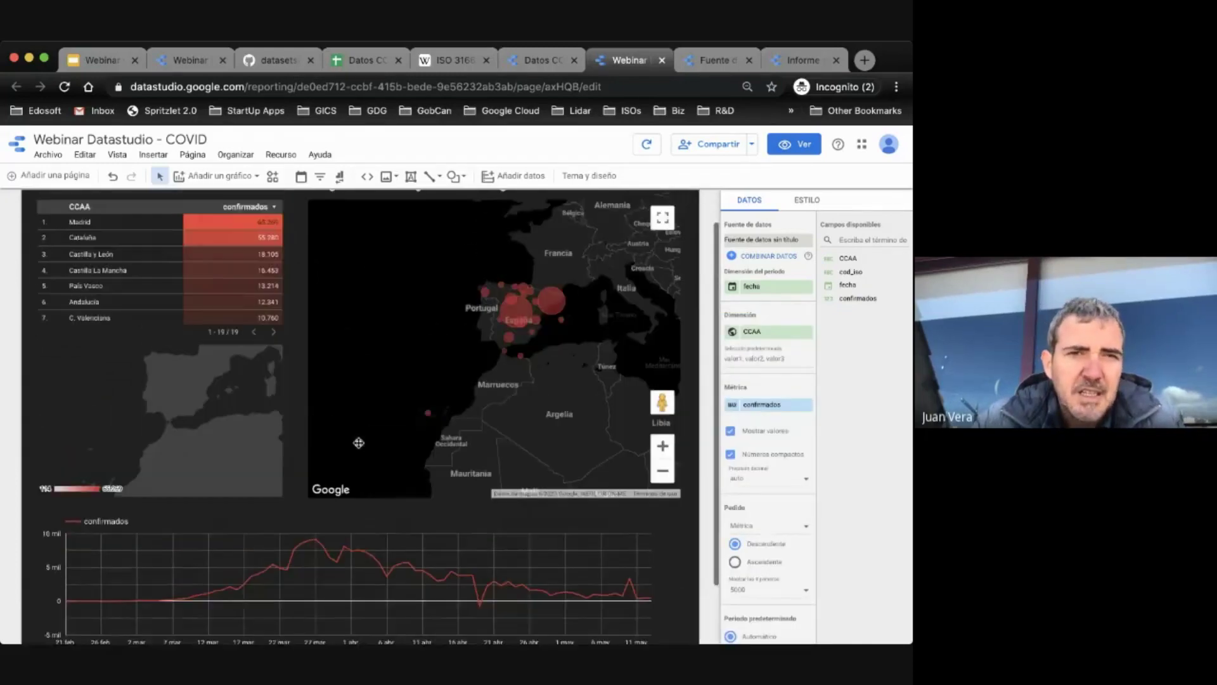
{"action": "left_click", "coordinate": [190, 396]}
{"action": "left_click", "coordinate": [362, 359]}
{"action": "scroll", "coordinate": [383, 342], "scroll_direction": "up", "scroll_amount": 1}
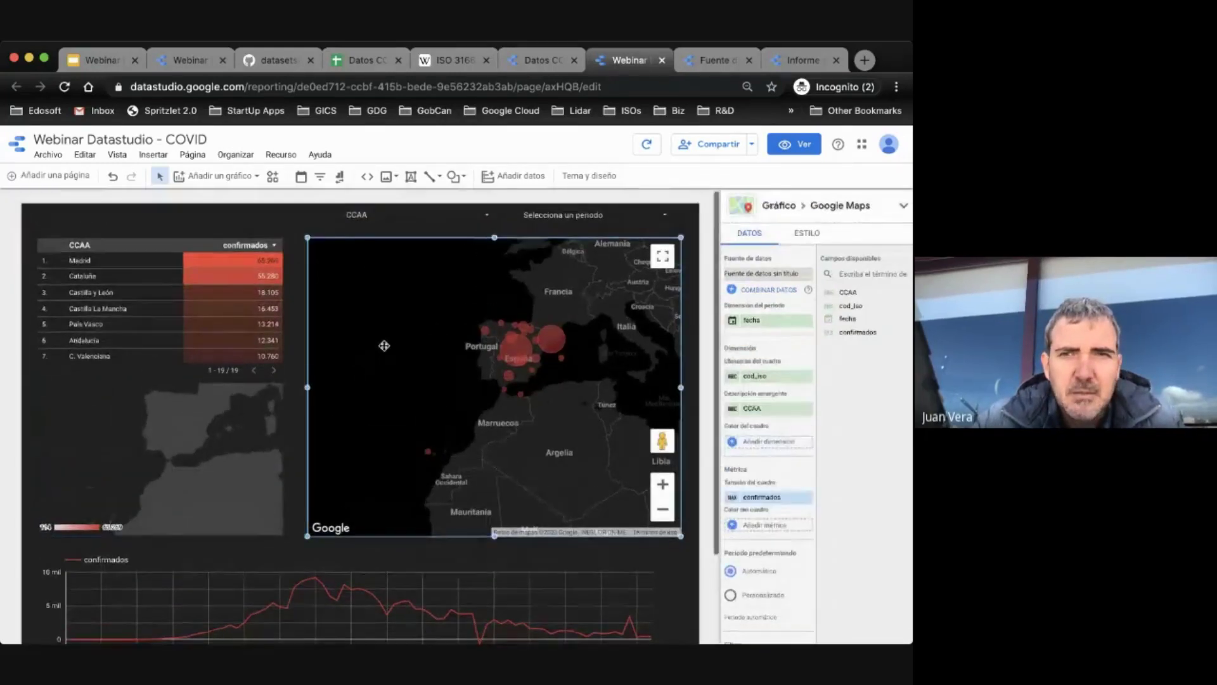
{"action": "left_click", "coordinate": [785, 149]}
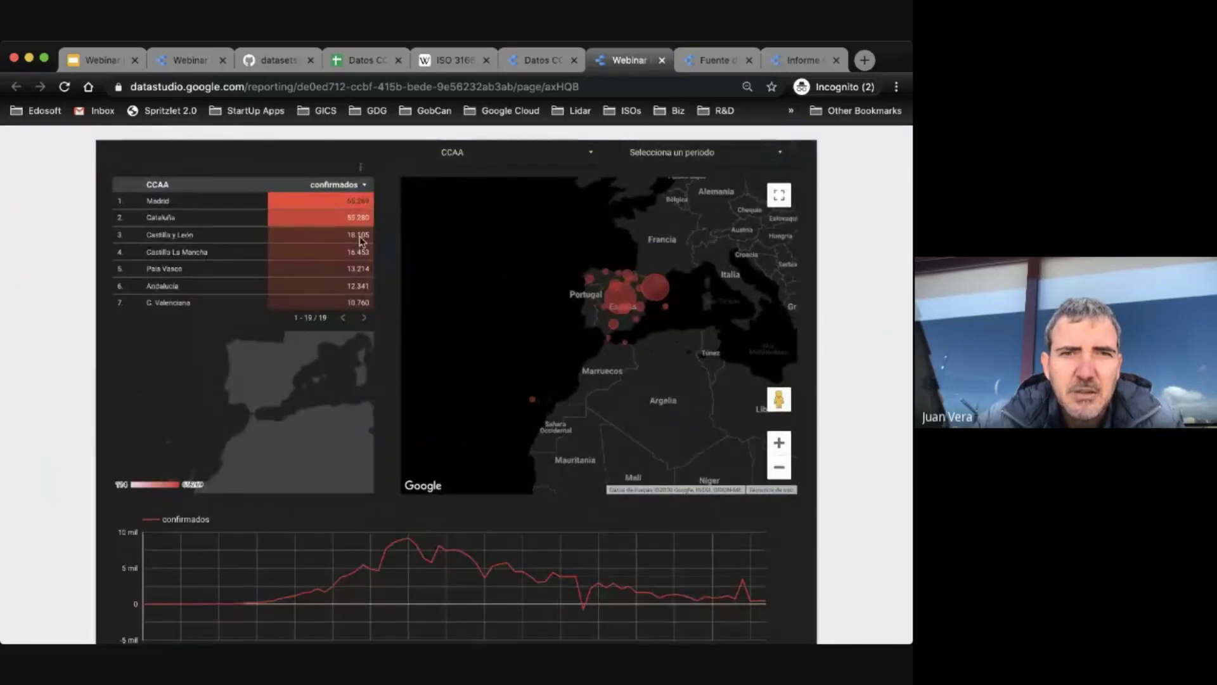
{"action": "left_click", "coordinate": [64, 86]}
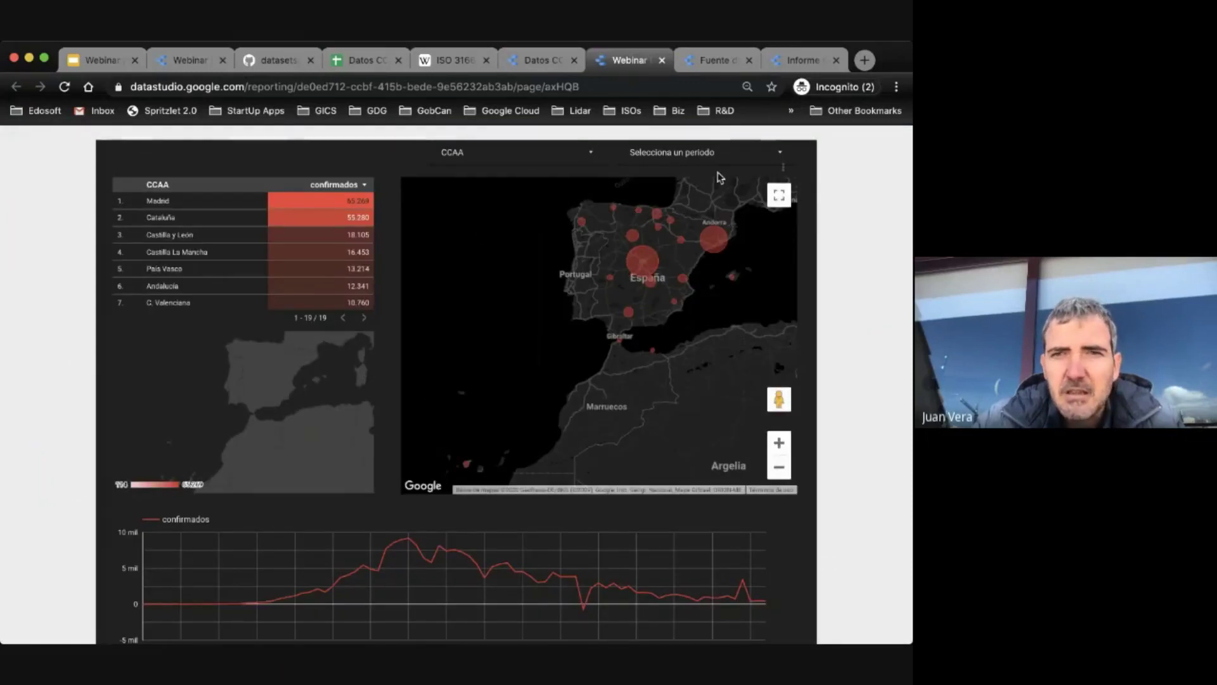
Step: Return the report to edit mode and reselect Fuente de datos sin título as the small geo map's data source
{"action": "mouse_move", "coordinate": [823, 143]}
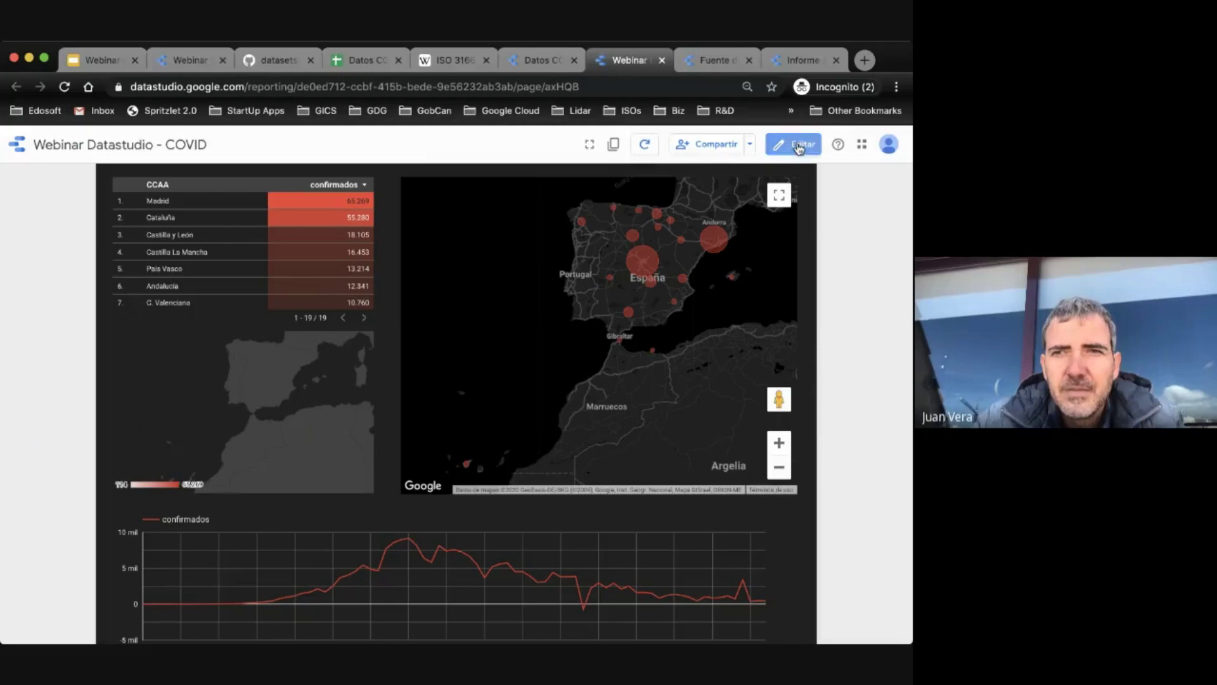
{"action": "left_click", "coordinate": [799, 146]}
{"action": "left_click", "coordinate": [210, 473]}
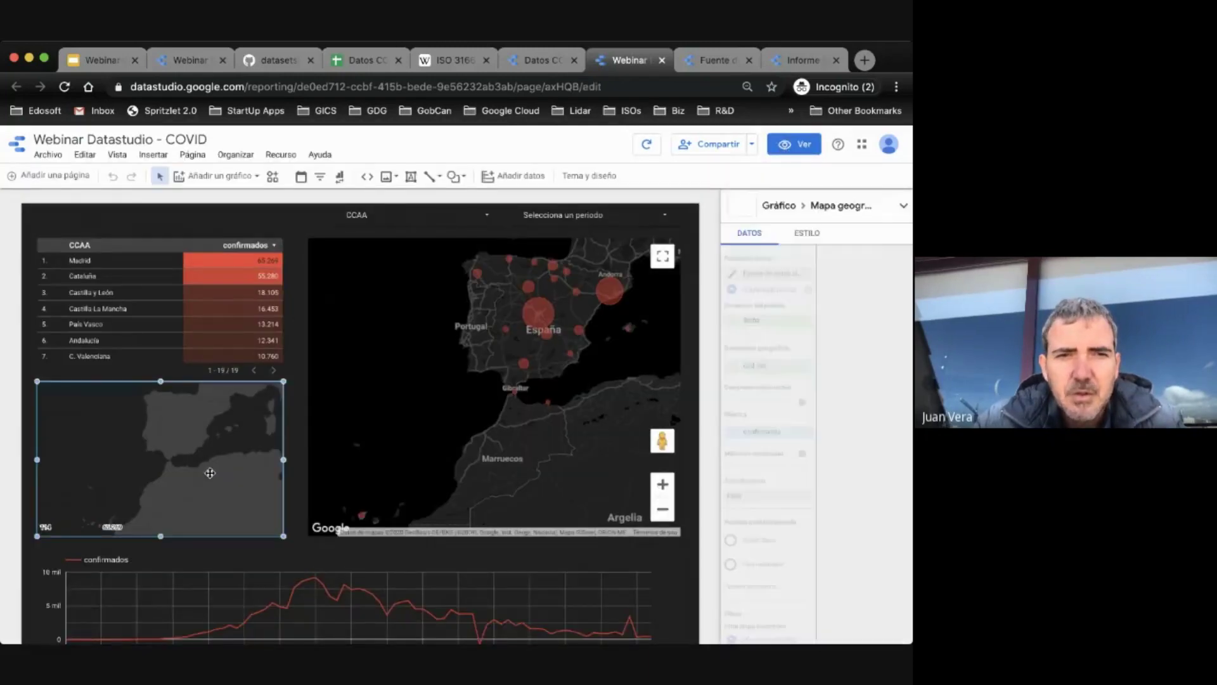
{"action": "left_click", "coordinate": [768, 275]}
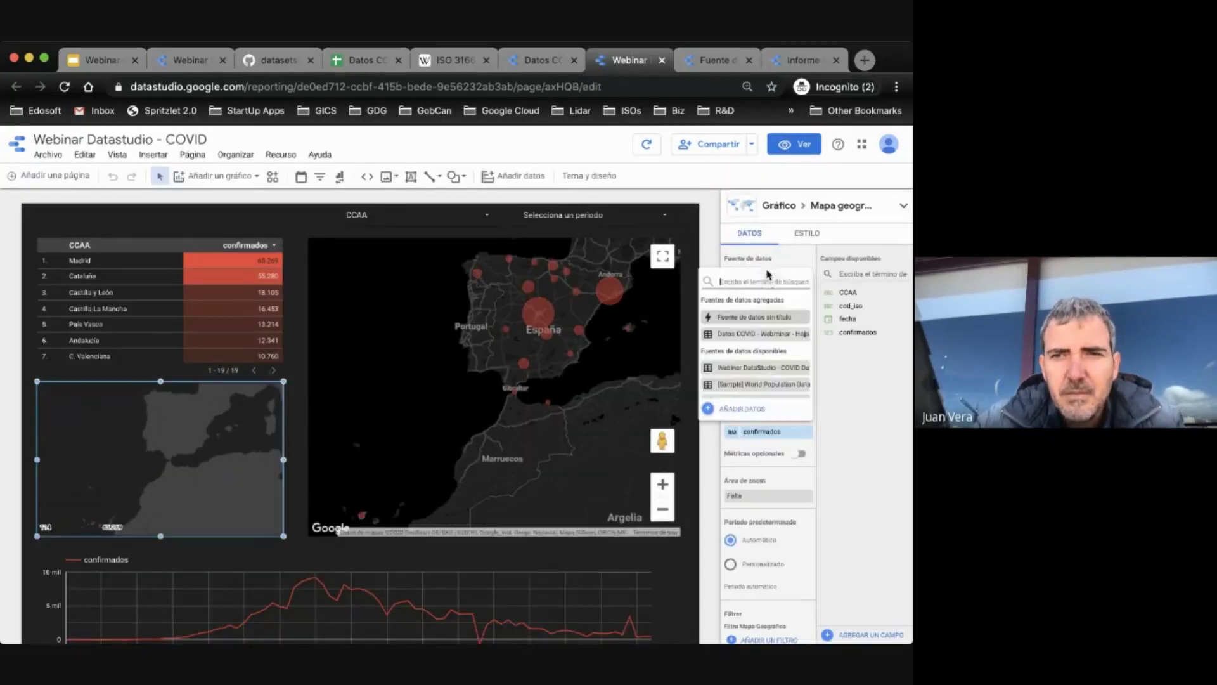
{"action": "left_click", "coordinate": [748, 319]}
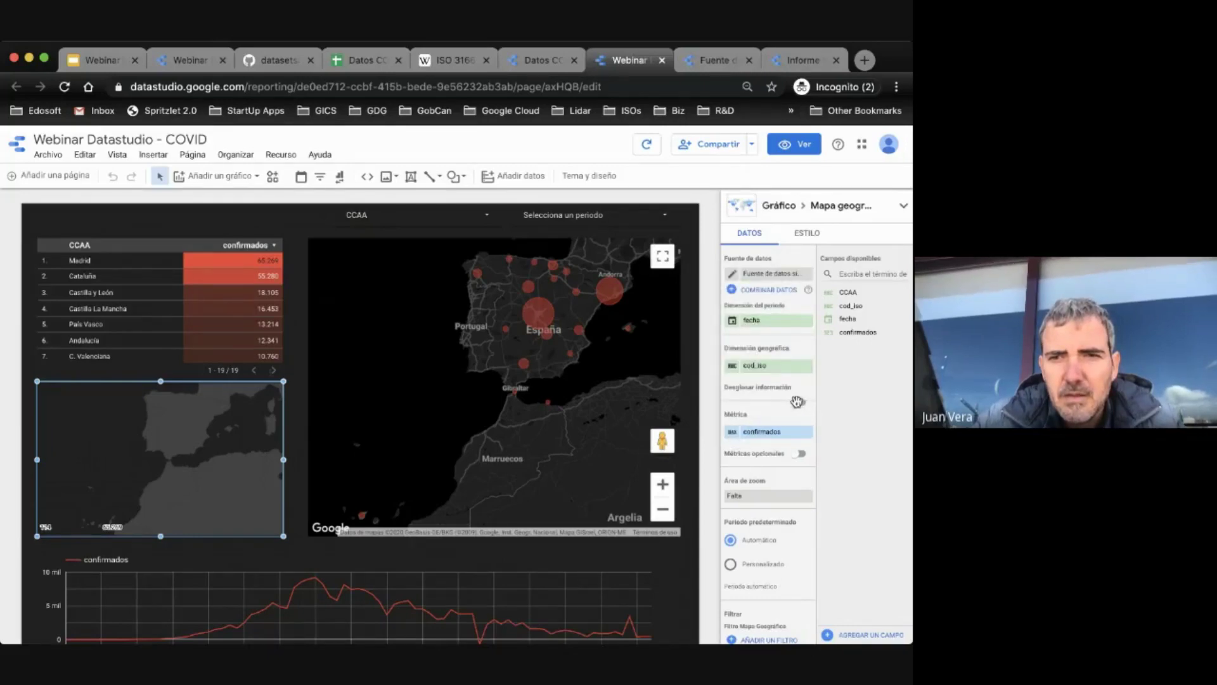
Step: Reassign cod_iso as the small geo map's geographic dimension and check that field's type in the extracted data source
{"action": "left_click", "coordinate": [797, 401]}
{"action": "left_click", "coordinate": [797, 420]}
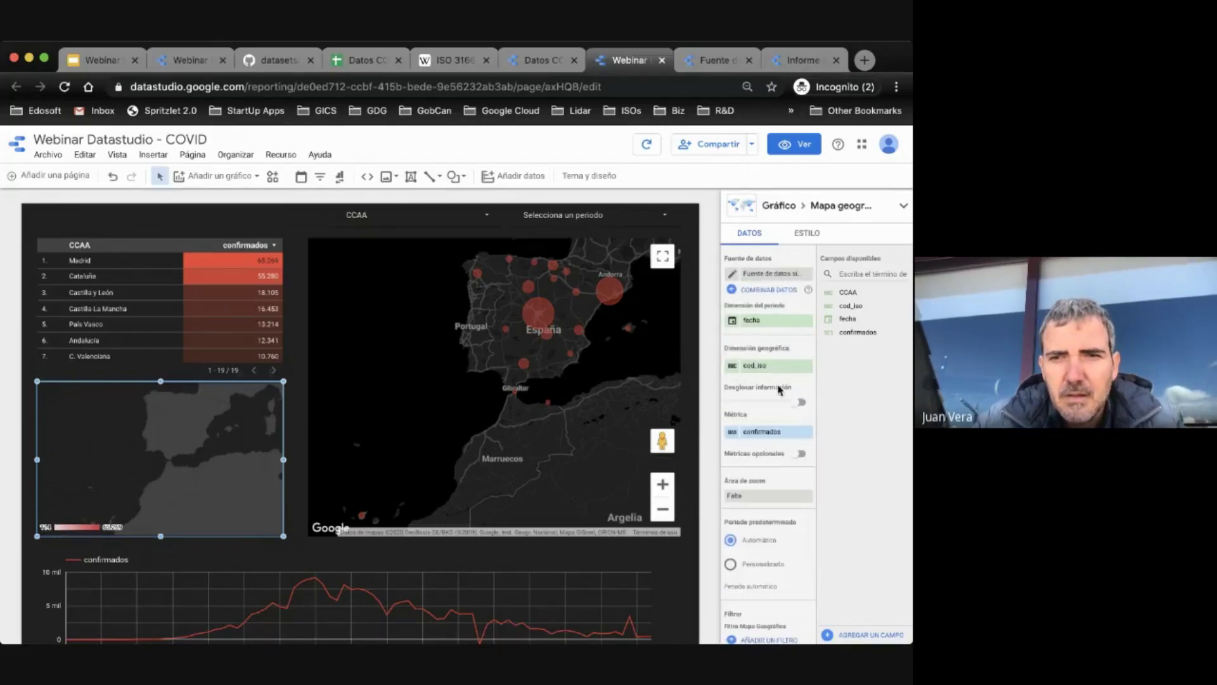
{"action": "left_click_drag", "start_coordinate": [850, 305], "coordinate": [785, 360]}
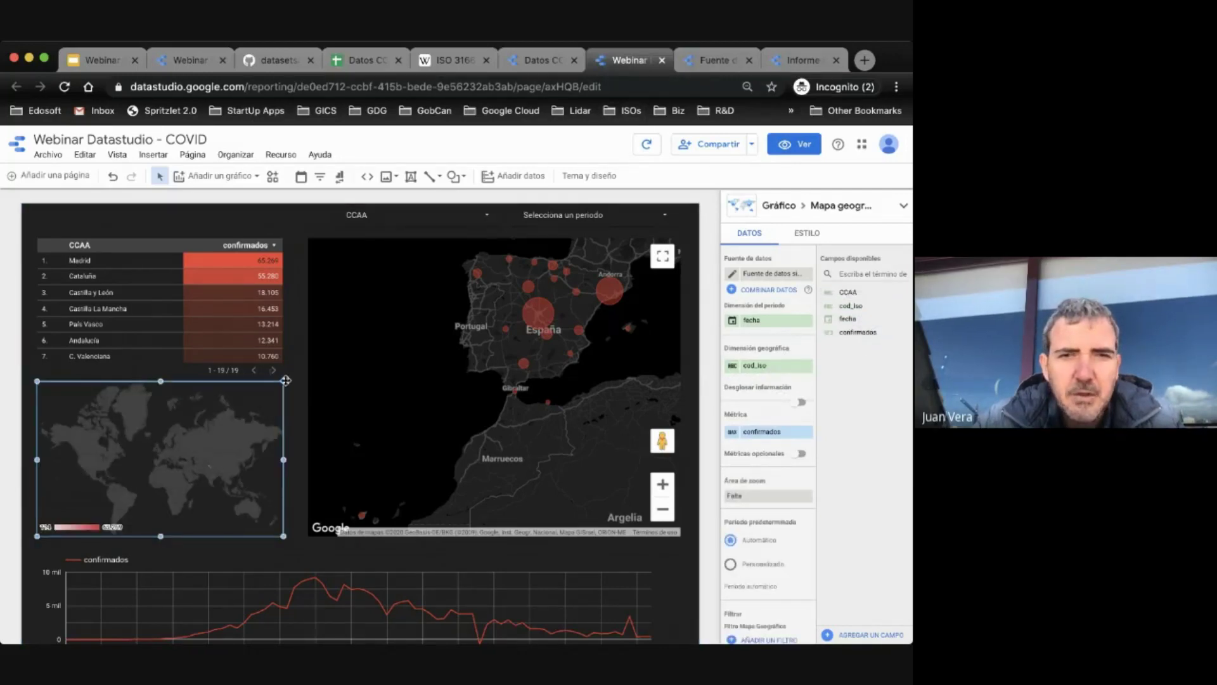
{"action": "left_click", "coordinate": [718, 61]}
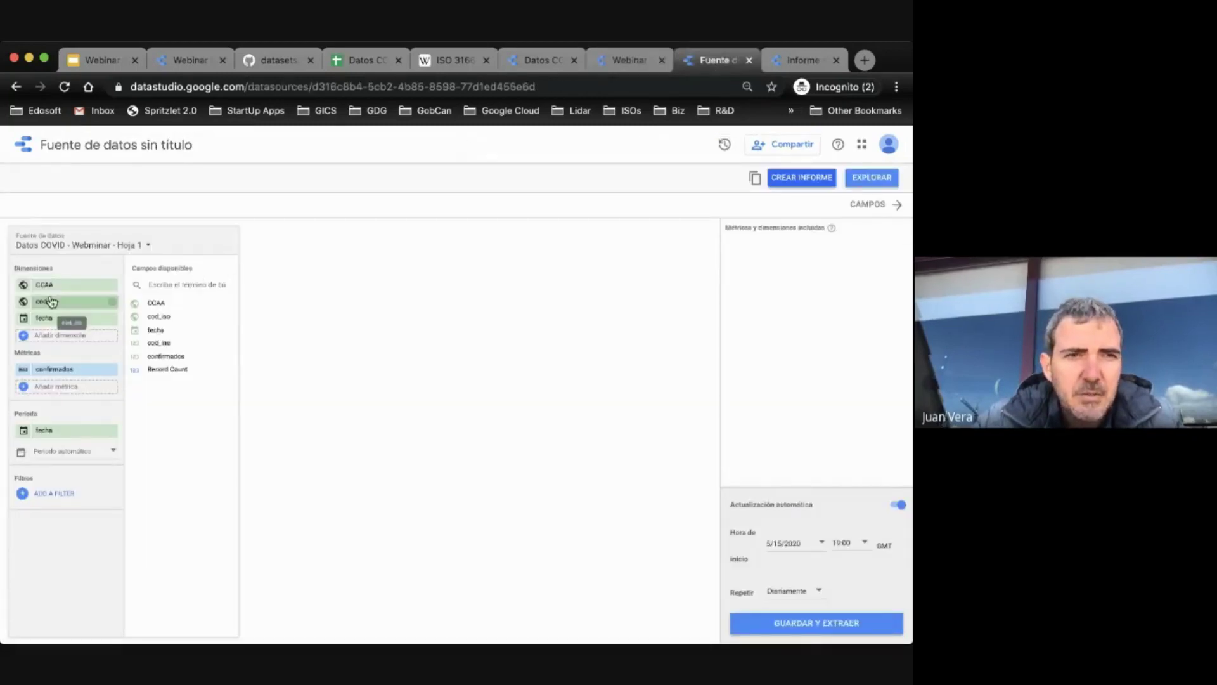
{"action": "left_click", "coordinate": [629, 62]}
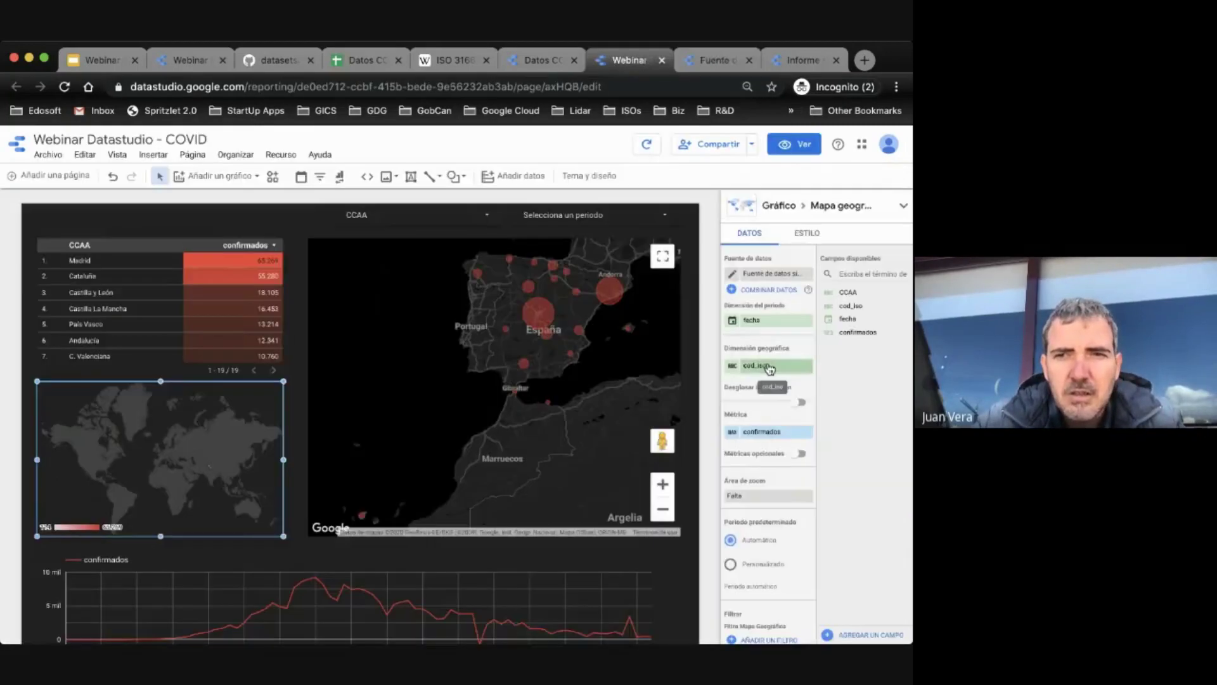
Step: Set the type of the small geo map's cod_iso dimension to the geographic type Código de la región
{"action": "left_click", "coordinate": [732, 368]}
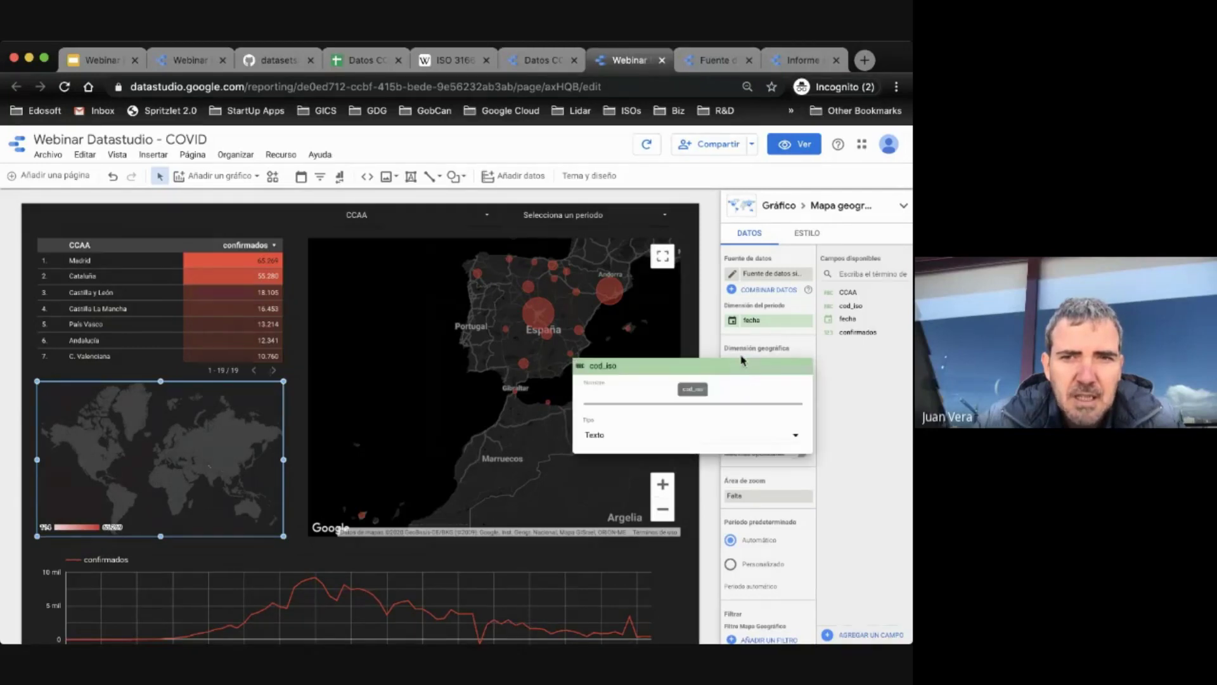
{"action": "left_click", "coordinate": [647, 433]}
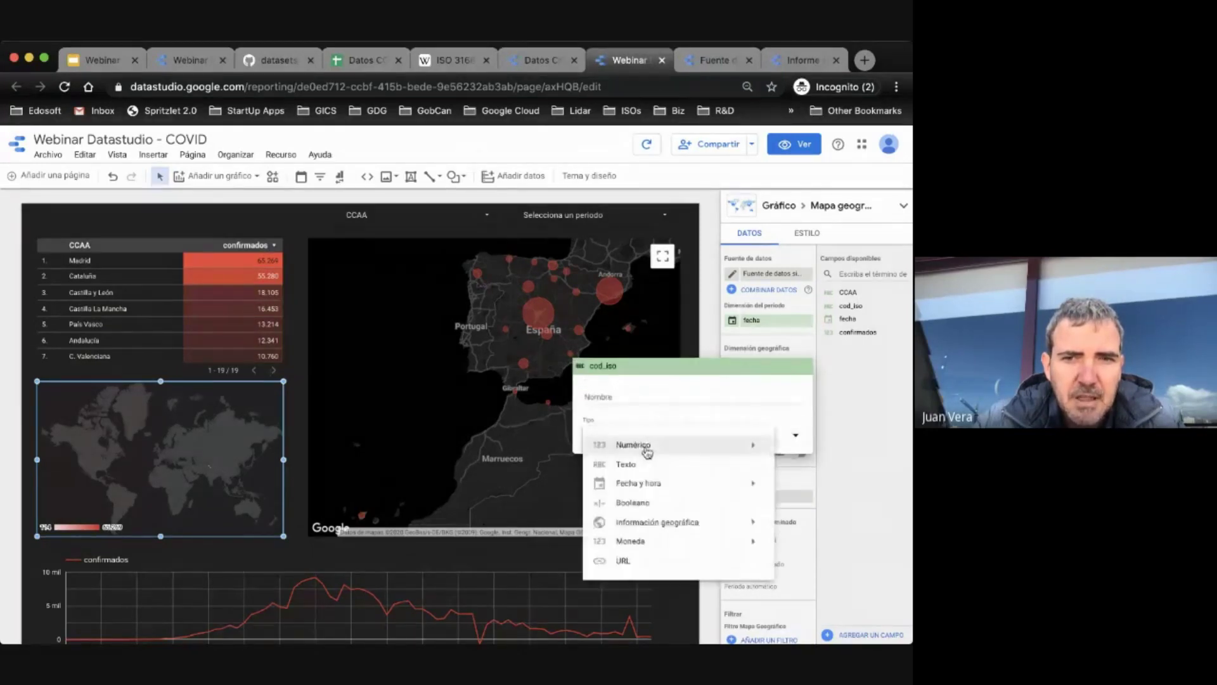
{"action": "mouse_move", "coordinate": [697, 521]}
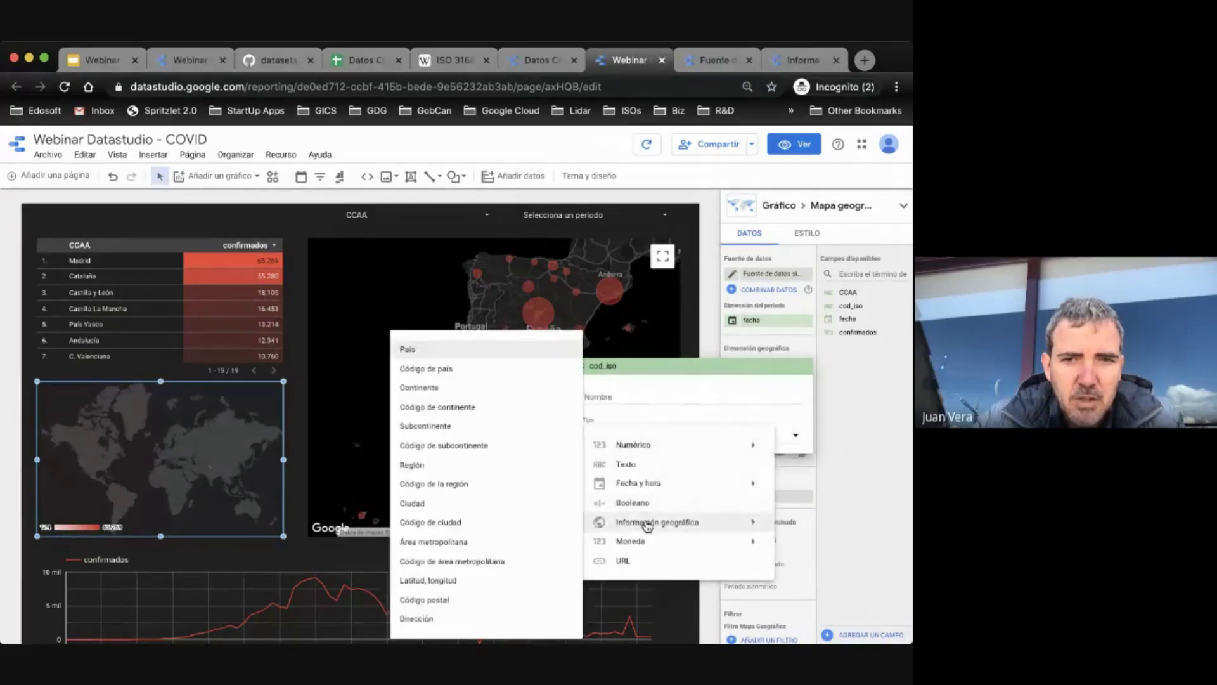
{"action": "left_click", "coordinate": [443, 484]}
{"action": "left_click", "coordinate": [653, 391]}
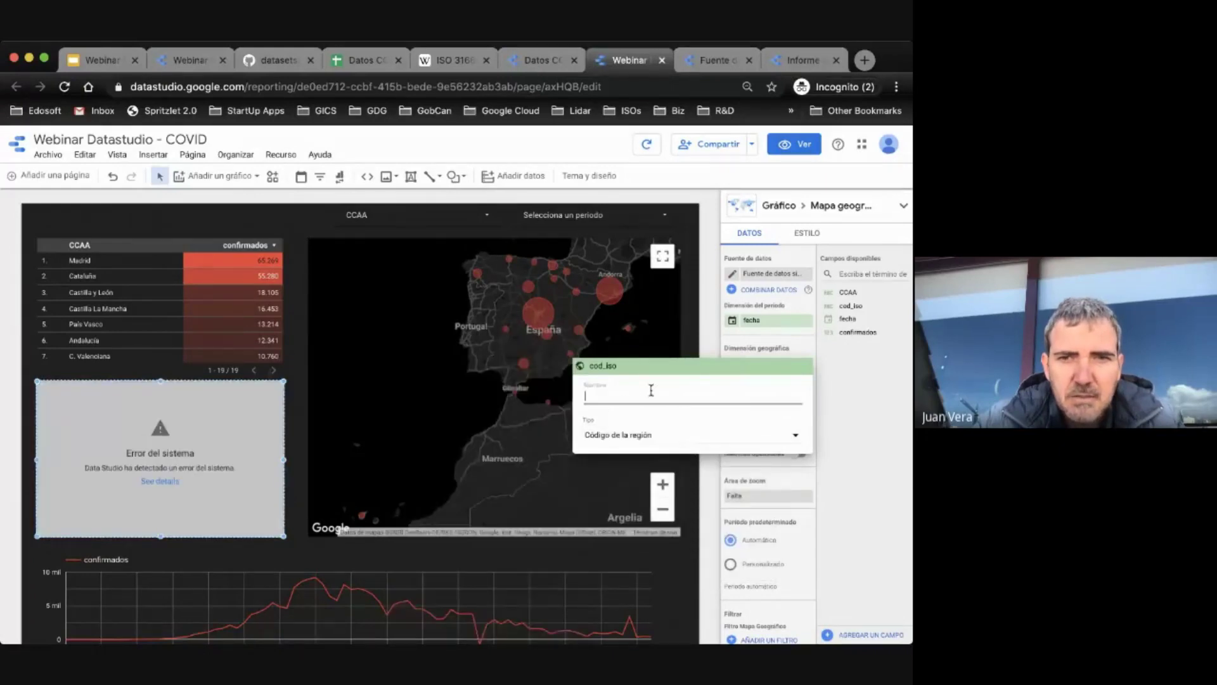
{"action": "left_click", "coordinate": [842, 442]}
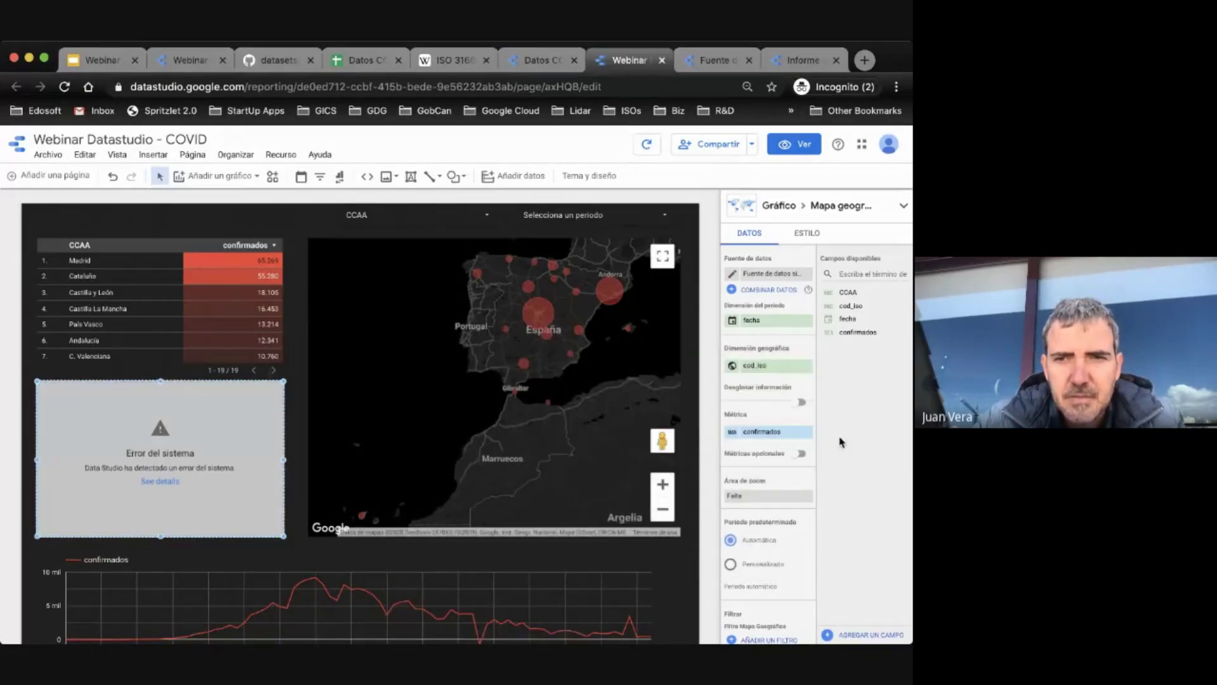
Step: Set the small geo map's zoom area to España
{"action": "left_click", "coordinate": [746, 503]}
{"action": "type", "text": "esp"}
{"action": "left_click", "coordinate": [729, 539]}
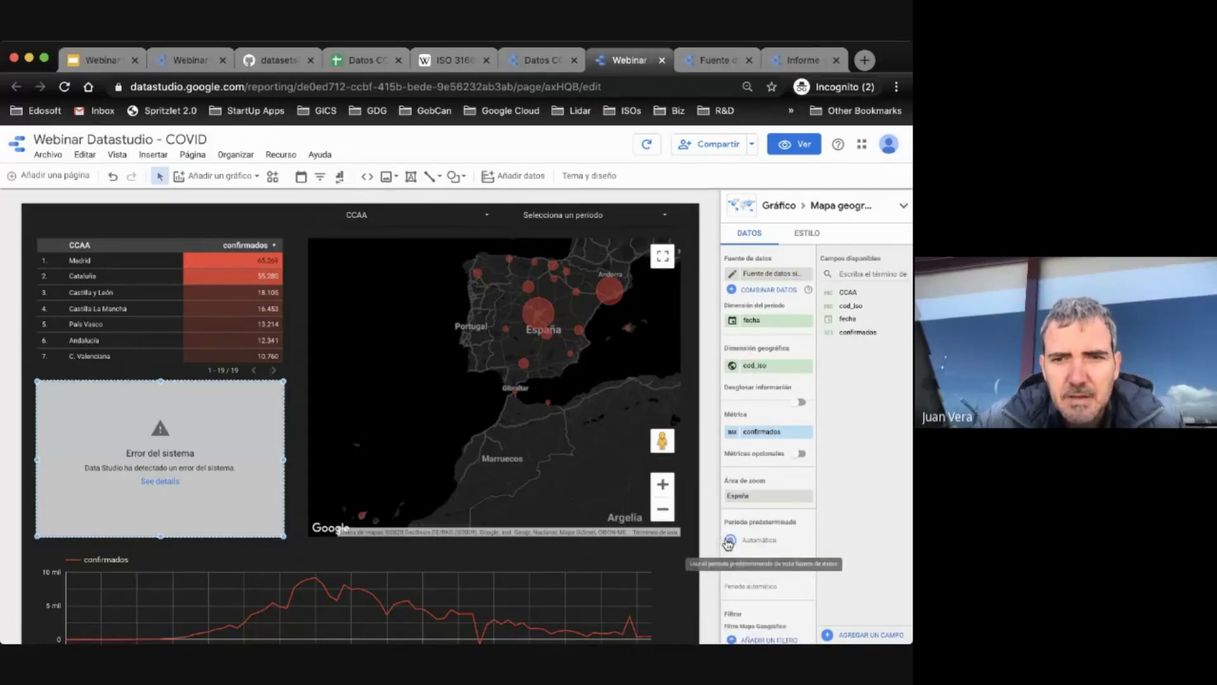
{"action": "left_click", "coordinate": [698, 412]}
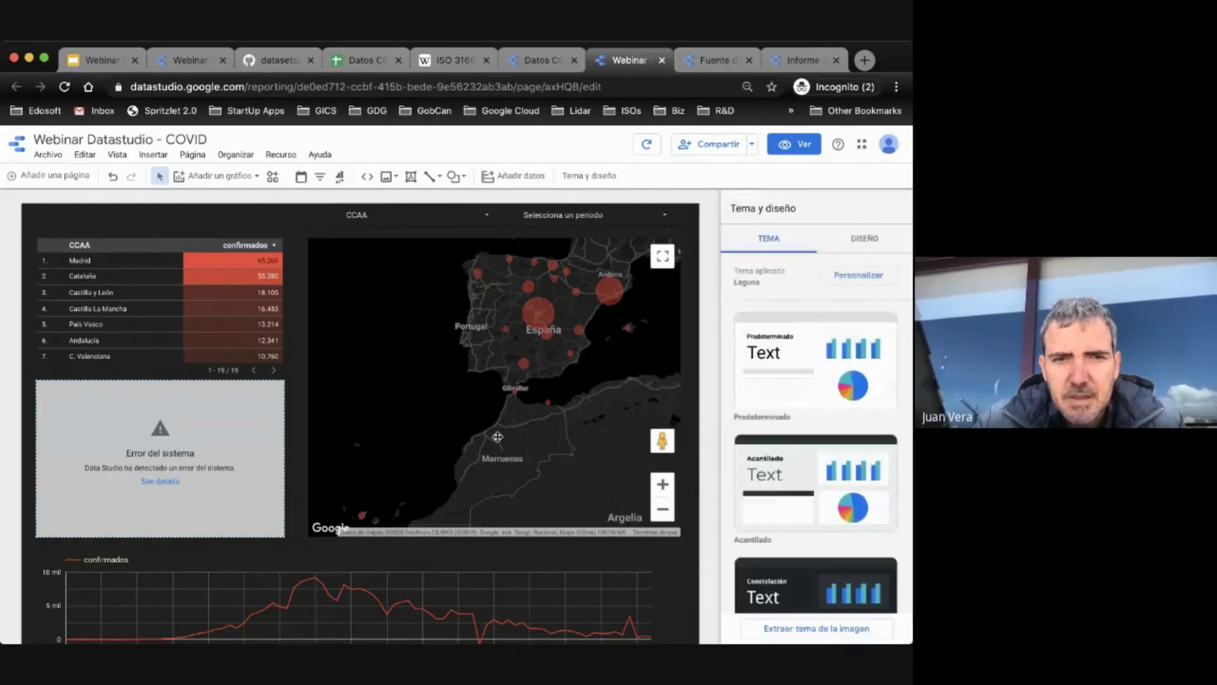
Step: Reapply confirmados as the small geo map's metric and set its aggregation to Máx
{"action": "left_click", "coordinate": [201, 414]}
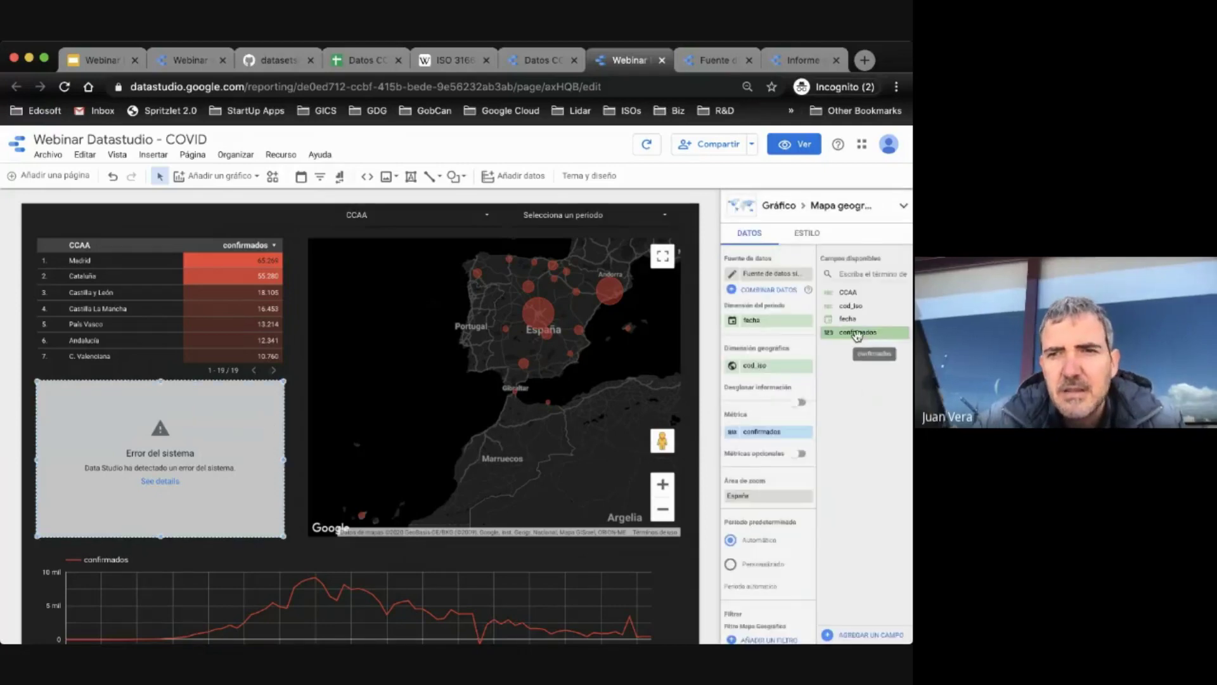
{"action": "left_click_drag", "start_coordinate": [856, 335], "coordinate": [769, 431]}
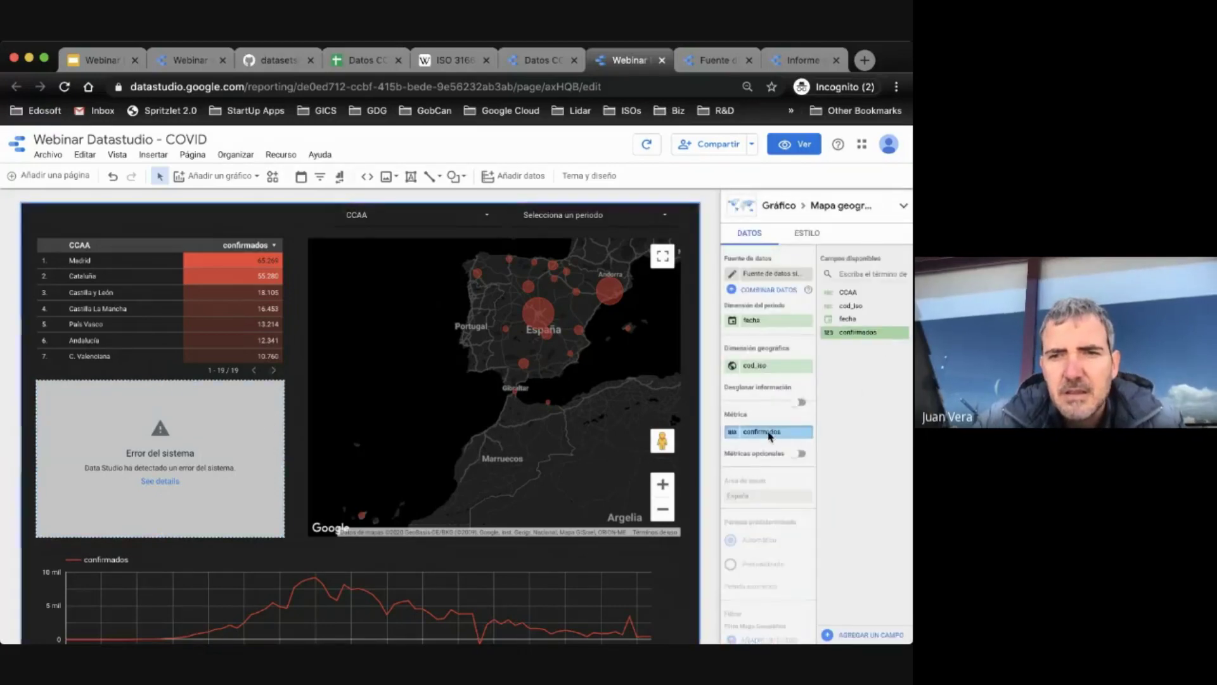
{"action": "left_click", "coordinate": [733, 433]}
{"action": "left_click", "coordinate": [589, 468]}
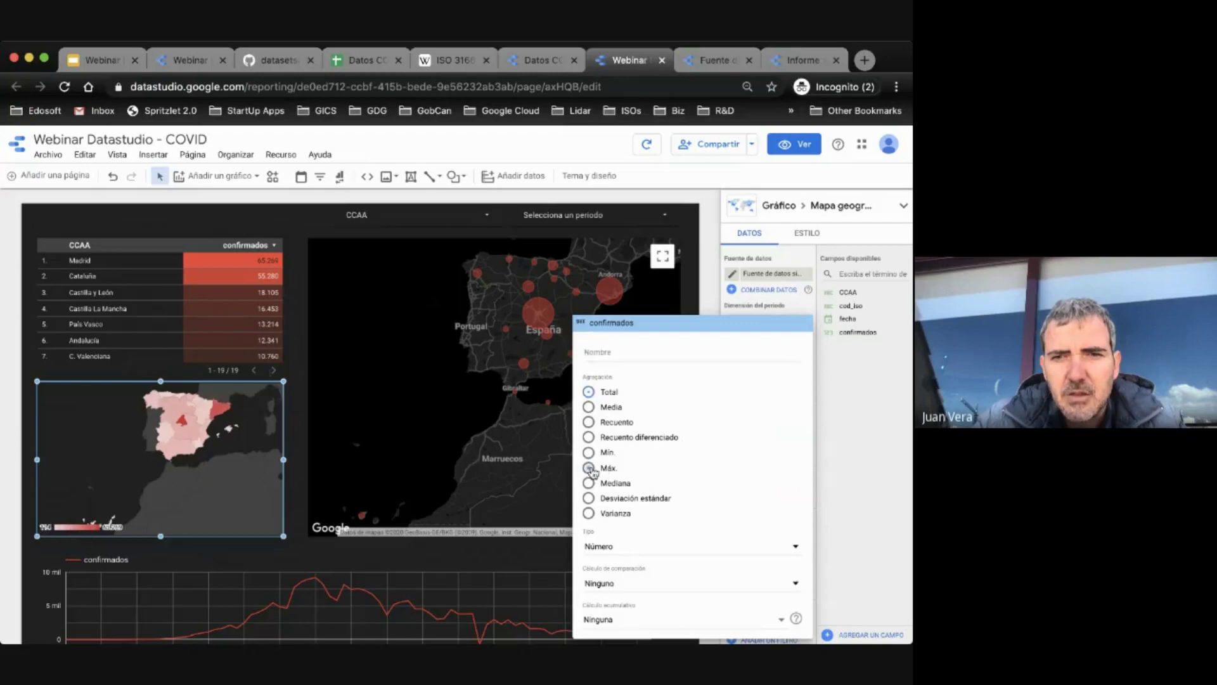
{"action": "left_click", "coordinate": [706, 289]}
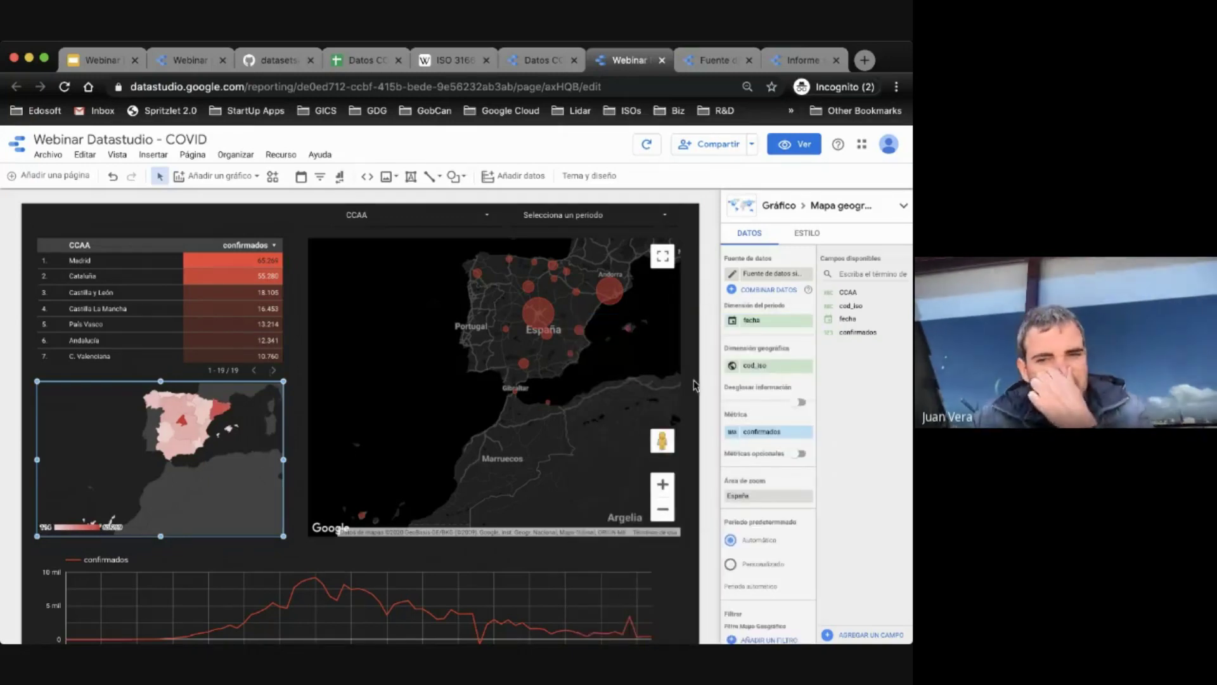
Step: Switch the report to view mode and reload the page to check how quickly its charts load
{"action": "scroll", "coordinate": [761, 569], "scroll_direction": "down", "scroll_amount": 5}
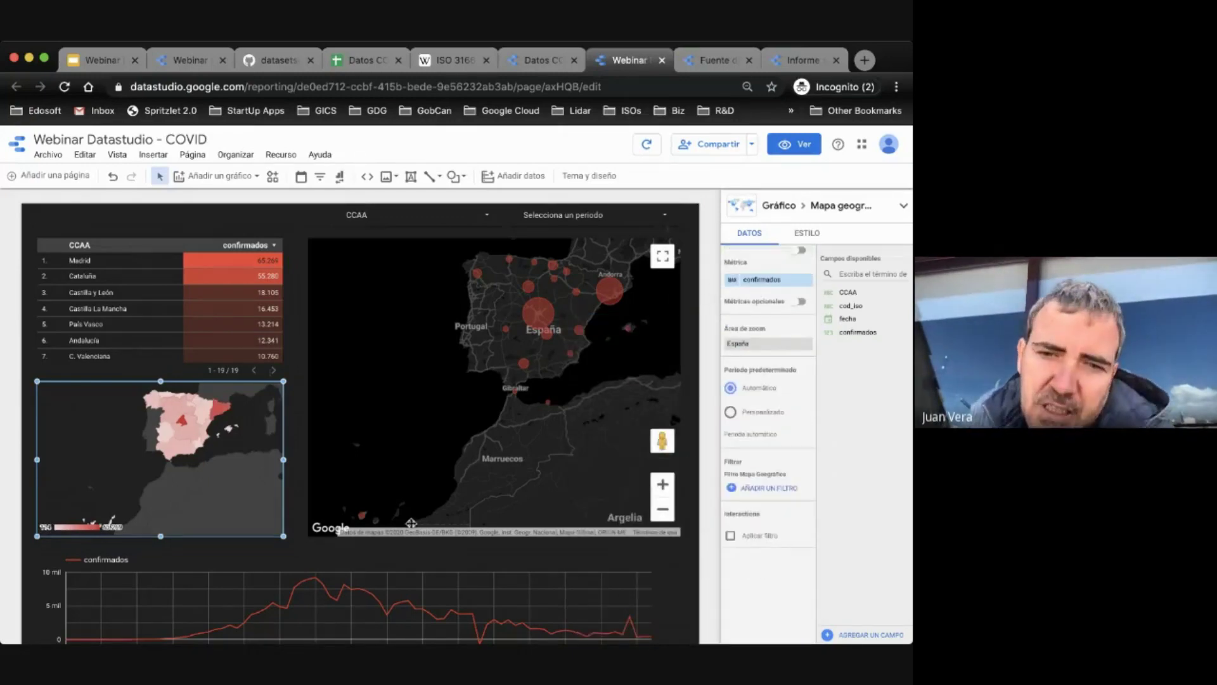
{"action": "scroll", "coordinate": [468, 589], "scroll_direction": "down", "scroll_amount": 3}
{"action": "scroll", "coordinate": [467, 587], "scroll_direction": "up", "scroll_amount": 3}
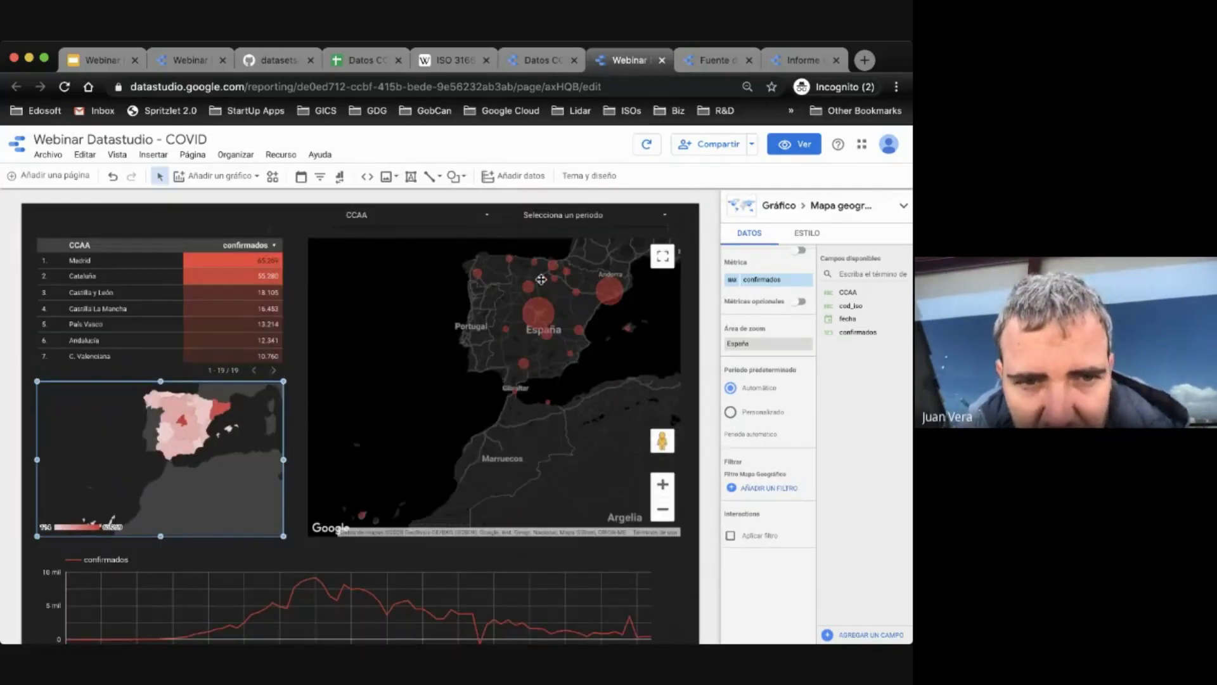
{"action": "left_click", "coordinate": [787, 151]}
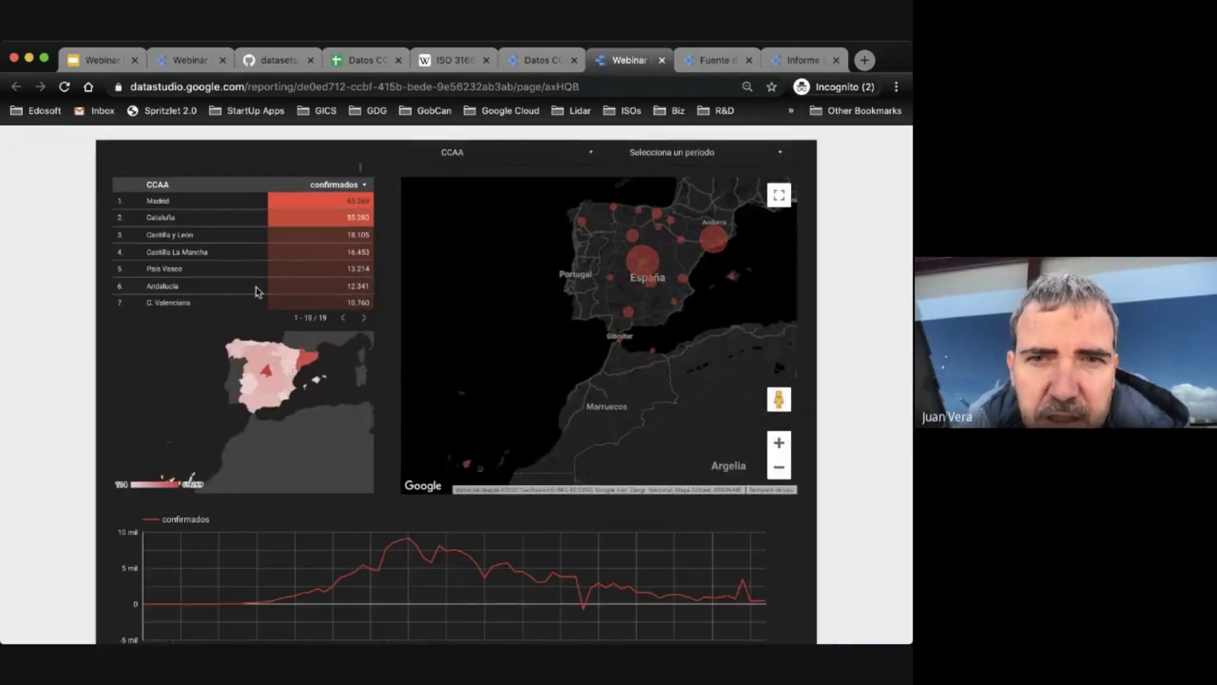
{"action": "left_click", "coordinate": [64, 87]}
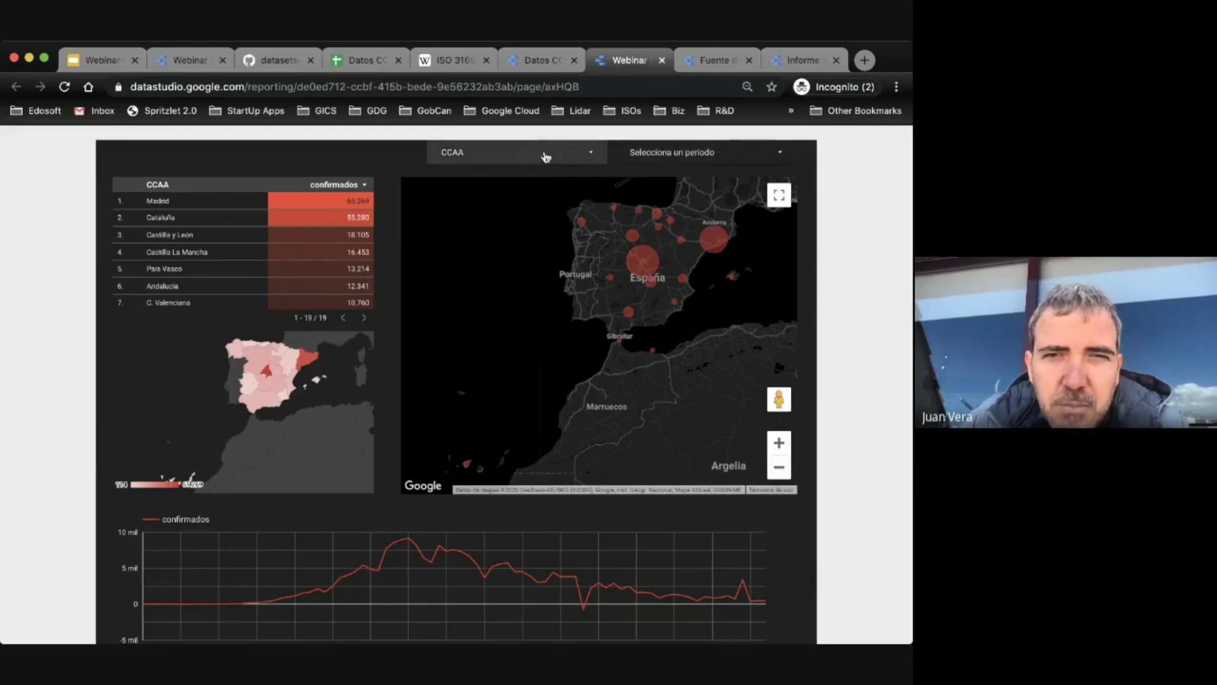
Step: Review the Datos COVID data source fields, the source spreadsheet and the Índice slide of the Webinar DataStudio presentation
{"action": "left_click", "coordinate": [544, 63]}
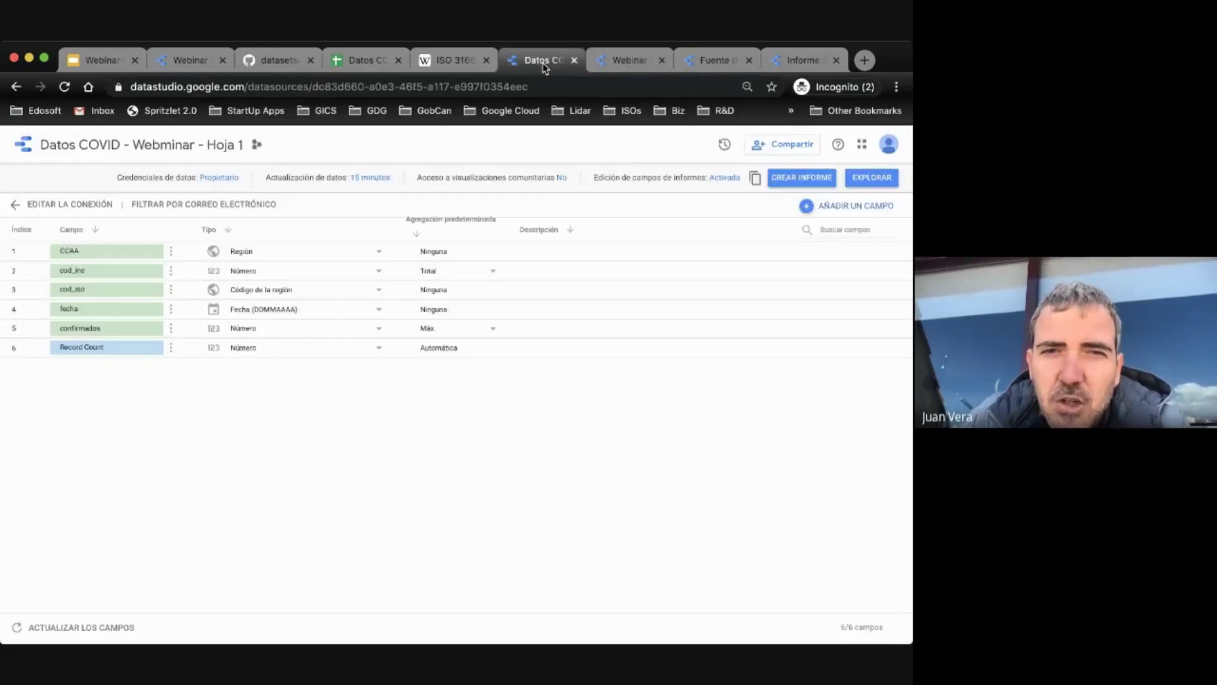
{"action": "left_click", "coordinate": [625, 64]}
{"action": "left_click", "coordinate": [366, 62]}
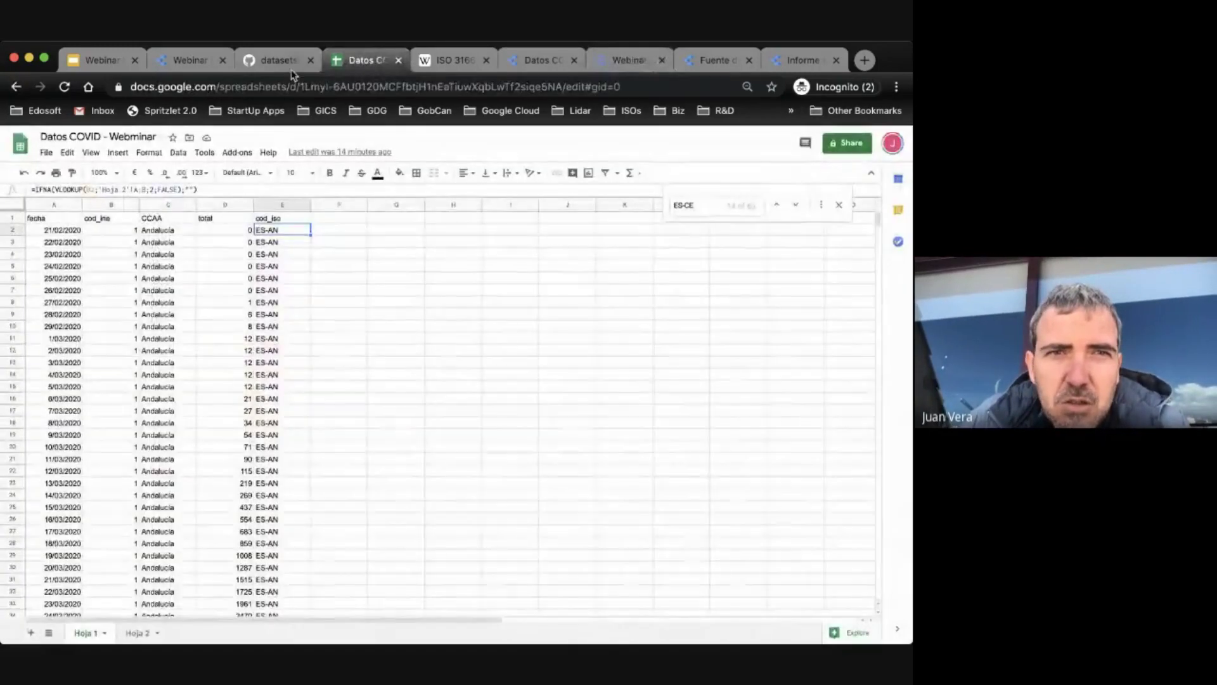
{"action": "left_click", "coordinate": [89, 62]}
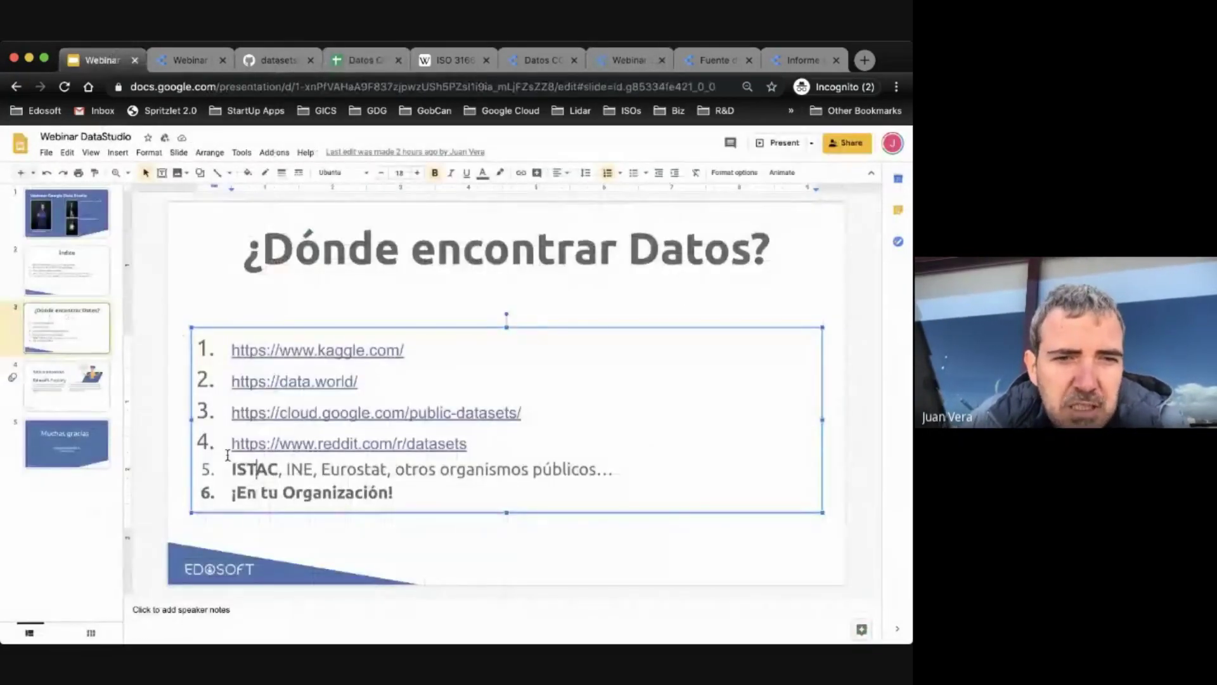
{"action": "left_click", "coordinate": [60, 315]}
{"action": "key", "text": "Up"}
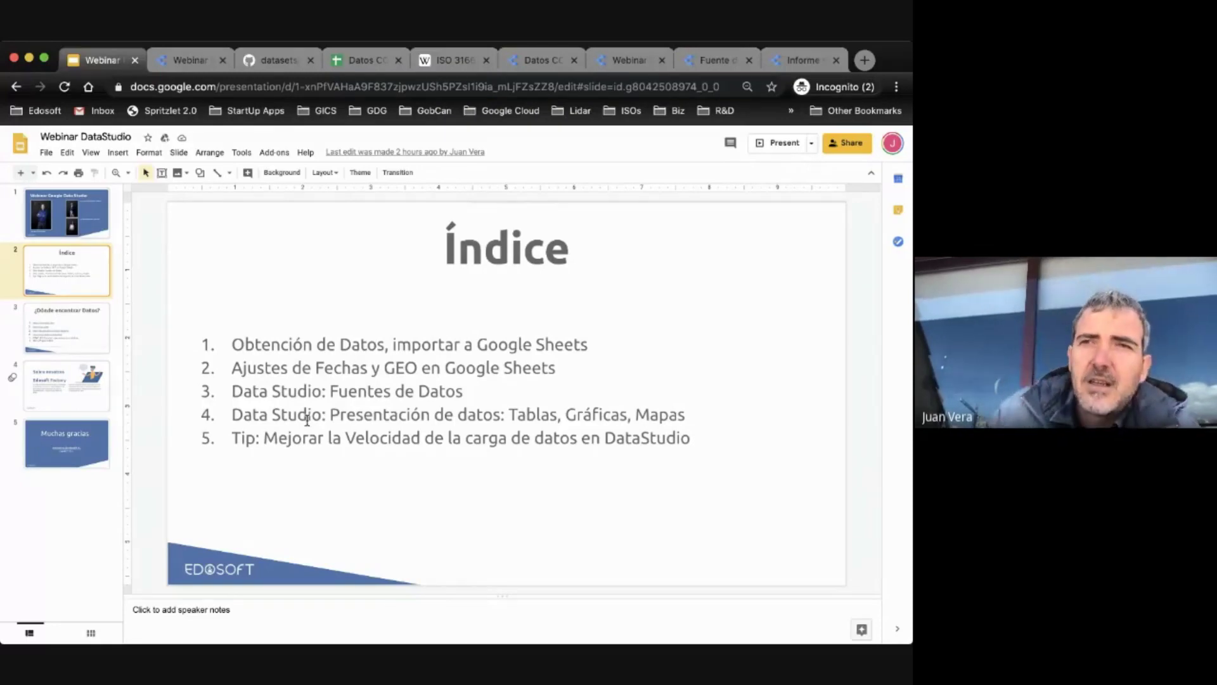
Step: In the Datos COVID - Webminar spreadsheet, copy columns A to E of Hoja 1 and paste them back at A1 as values only
{"action": "left_click", "coordinate": [365, 60]}
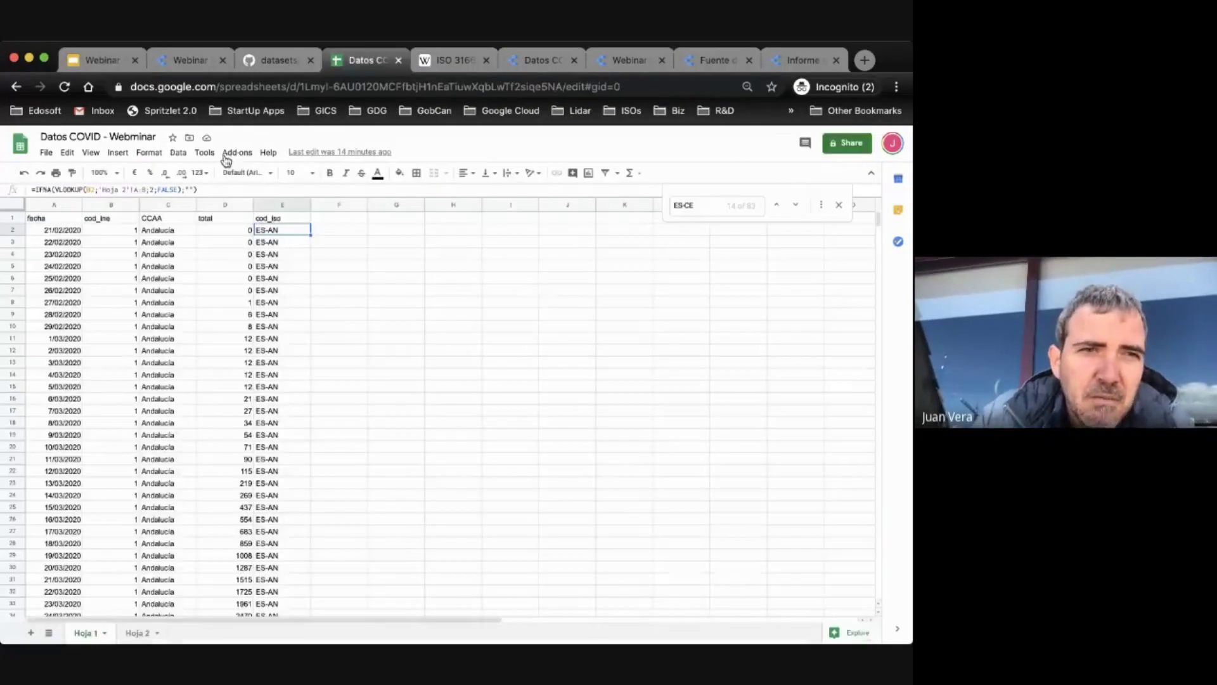
{"action": "left_click", "coordinate": [50, 218]}
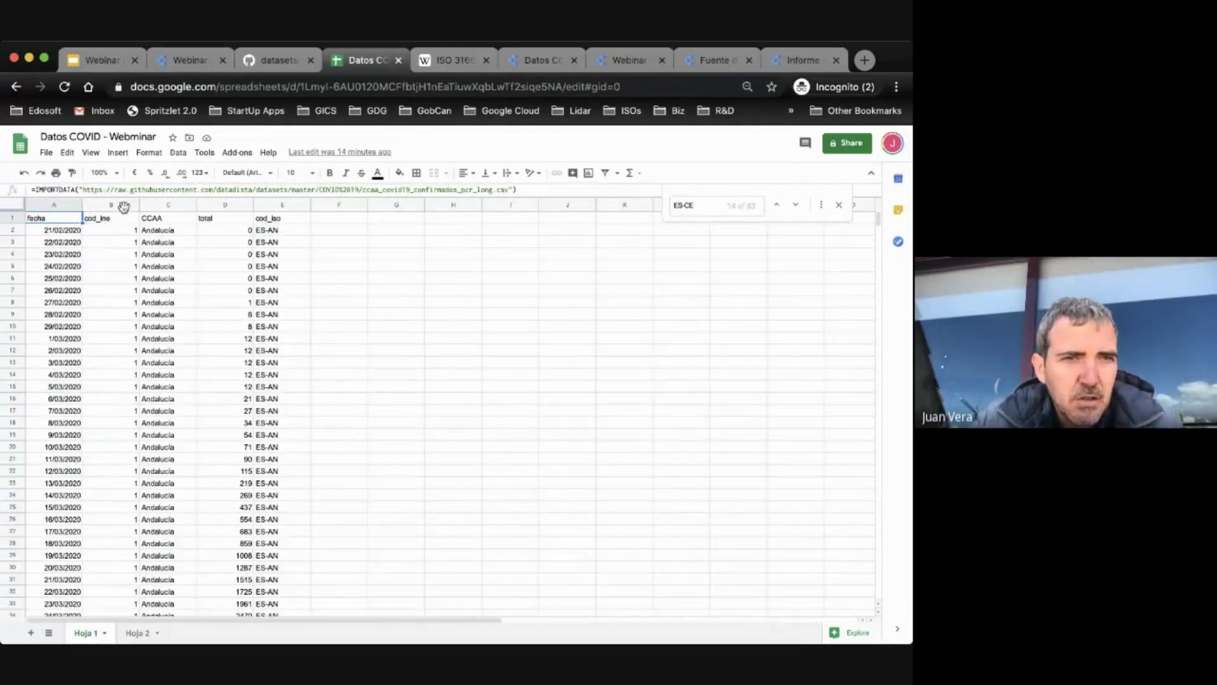
{"action": "left_click", "coordinate": [78, 204]}
{"action": "left_click", "coordinate": [279, 205], "text": "shift"}
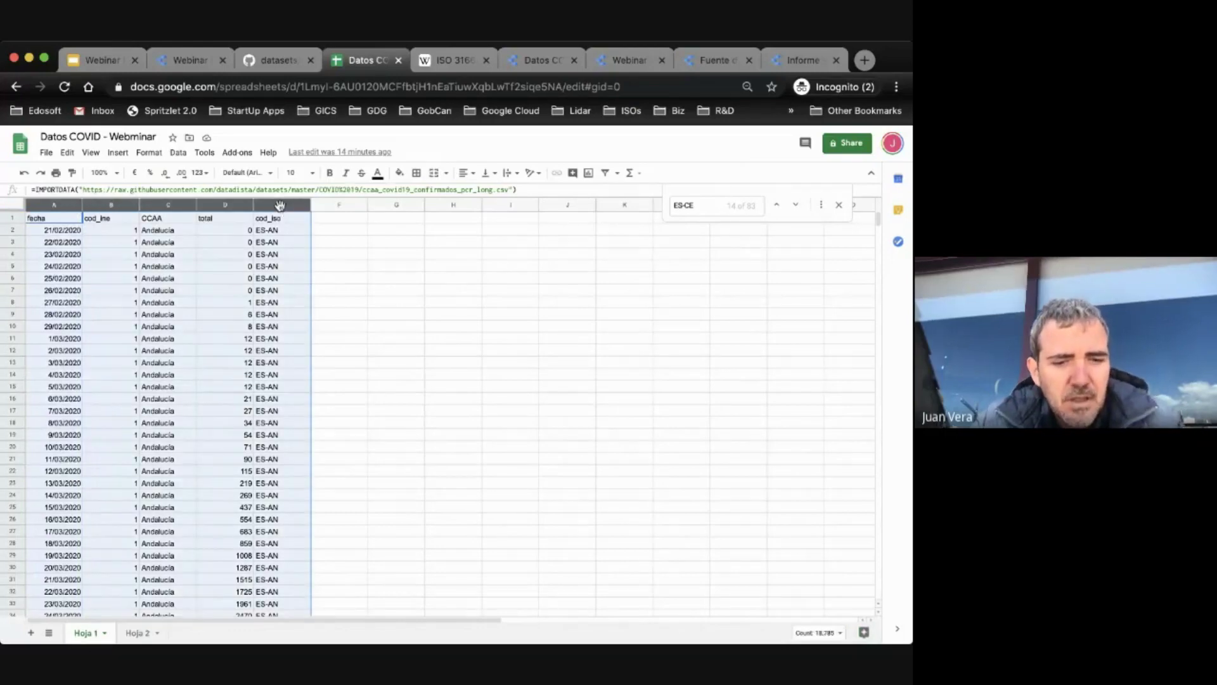
{"action": "right_click", "coordinate": [177, 242]}
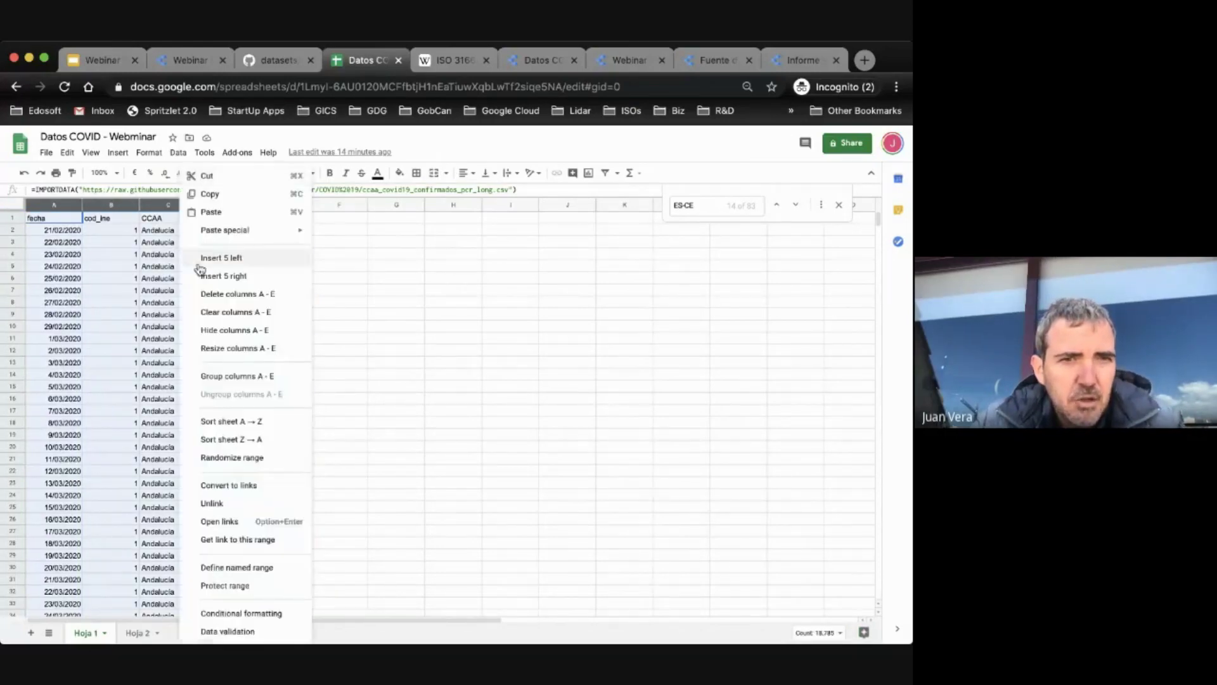
{"action": "left_click", "coordinate": [235, 196]}
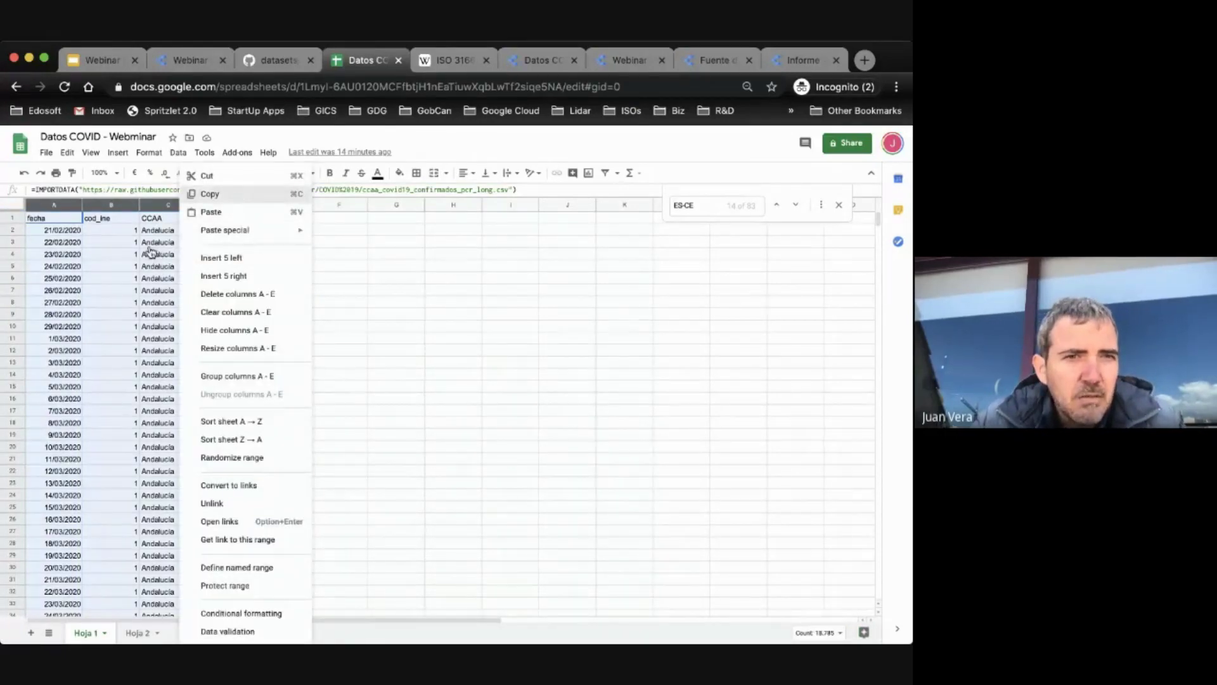
{"action": "left_click", "coordinate": [51, 223]}
{"action": "right_click", "coordinate": [52, 223]}
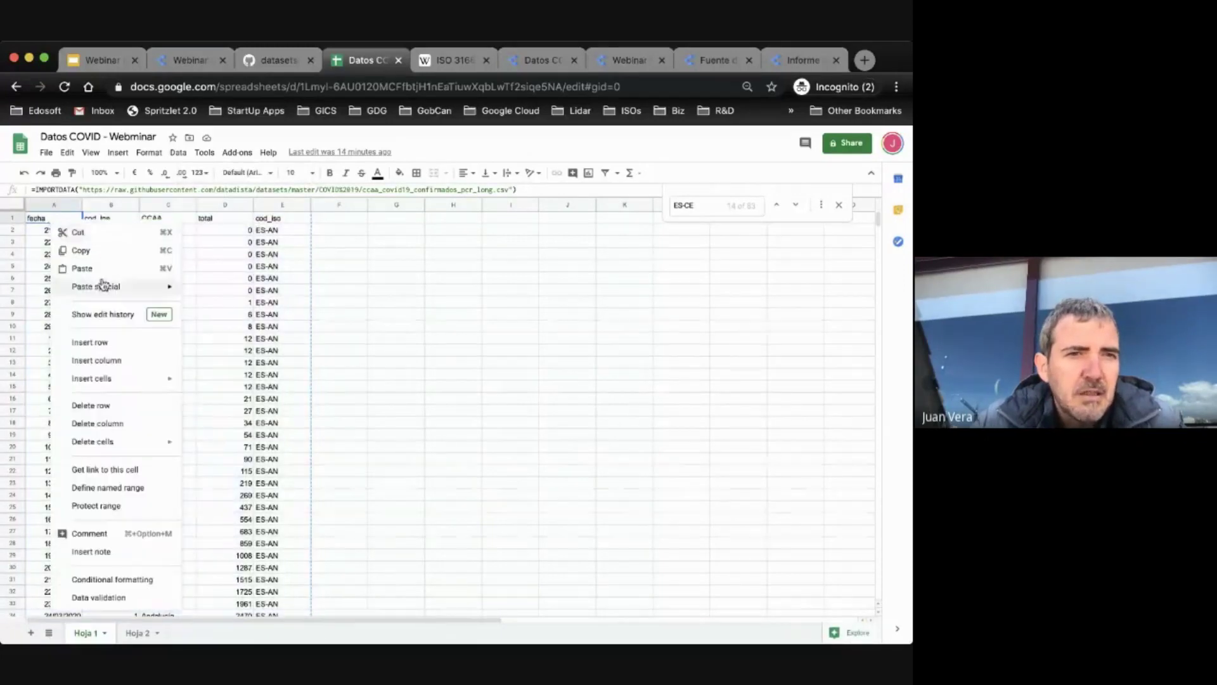
{"action": "mouse_move", "coordinate": [139, 289]}
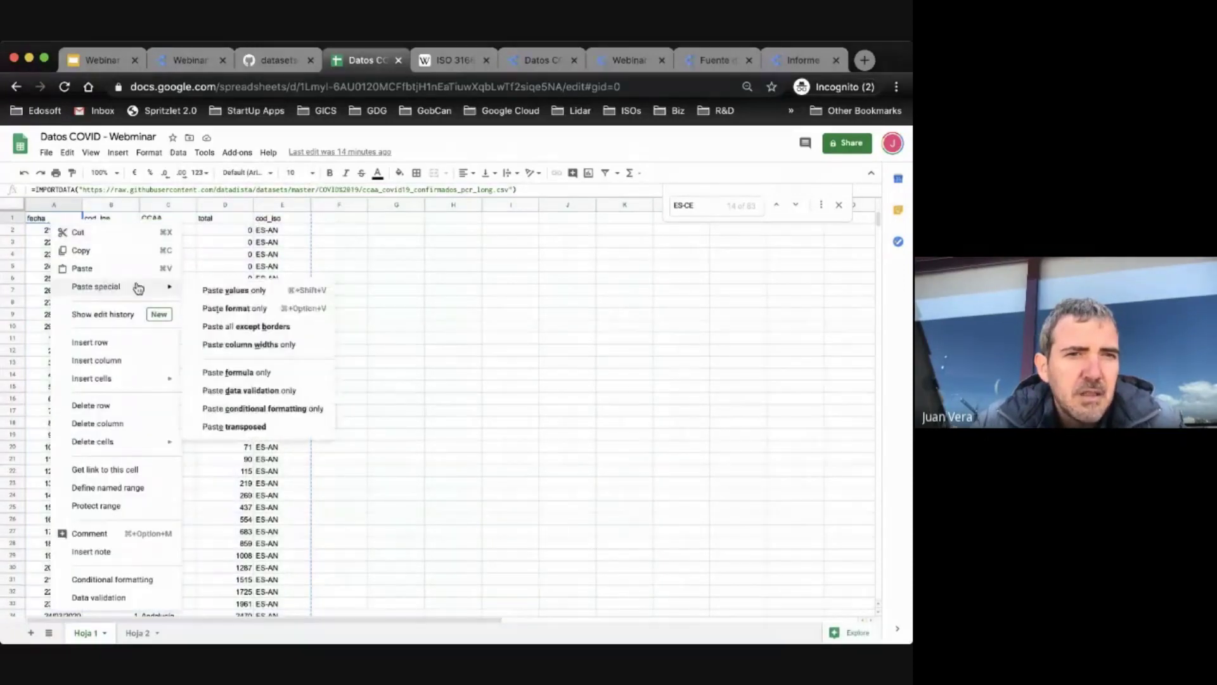
{"action": "left_click", "coordinate": [241, 293]}
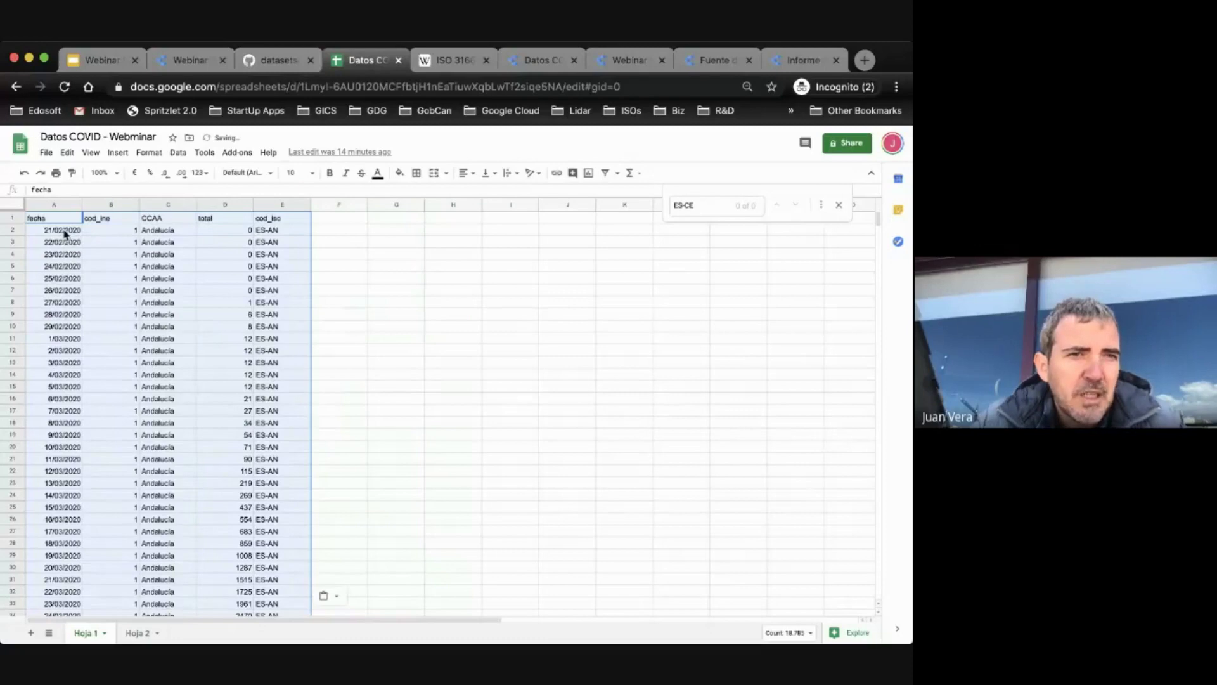
Step: Inspect the row 2 cells and cell A1 of Hoja 1 to see whether they hold plain values or formulas
{"action": "left_click", "coordinate": [64, 232]}
{"action": "left_click", "coordinate": [301, 244]}
{"action": "key", "text": "Up"}
{"action": "key", "text": "Left"}
{"action": "key", "text": "Left"}
{"action": "key", "text": "Left"}
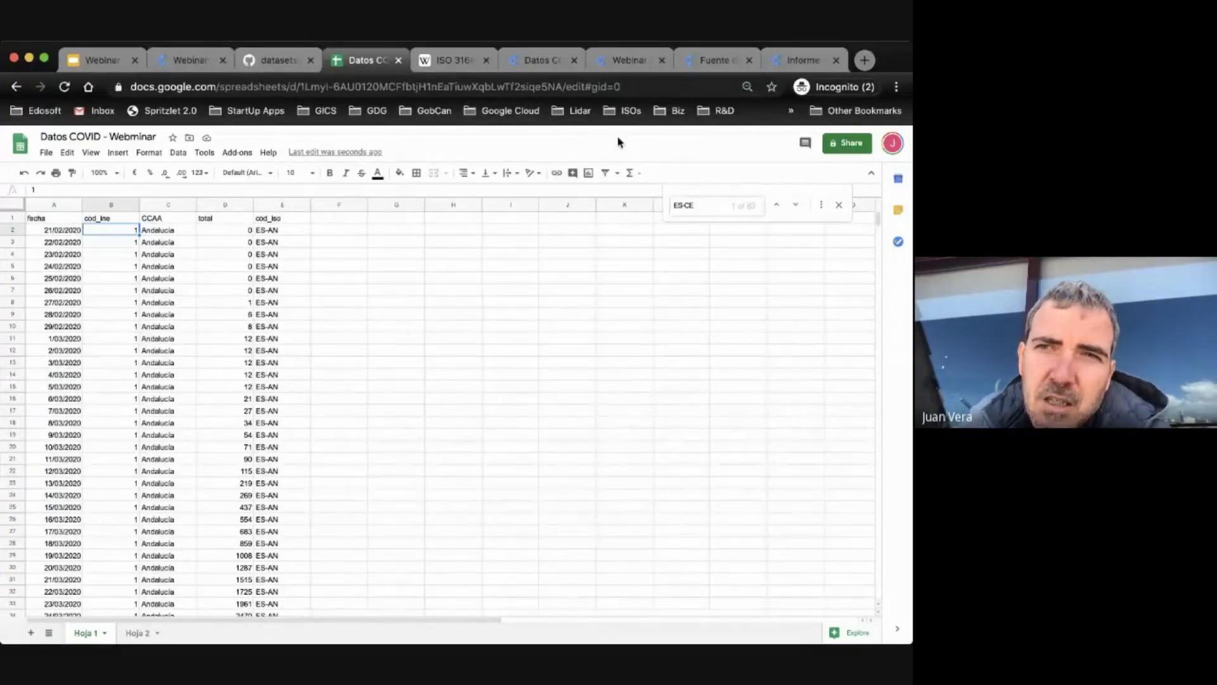
{"action": "left_click", "coordinate": [35, 218]}
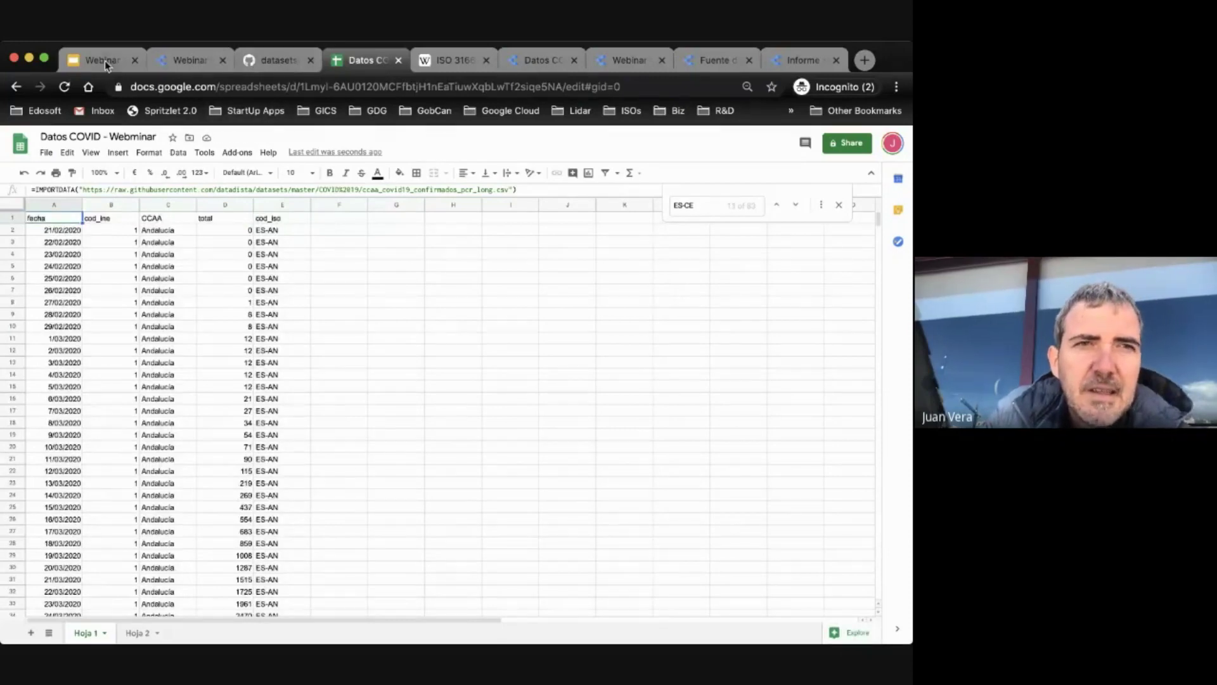
Step: Return to the Webinar DataStudio presentation and go through to the Sobre nosotros Edosoft Factory slide
{"action": "left_click", "coordinate": [86, 59]}
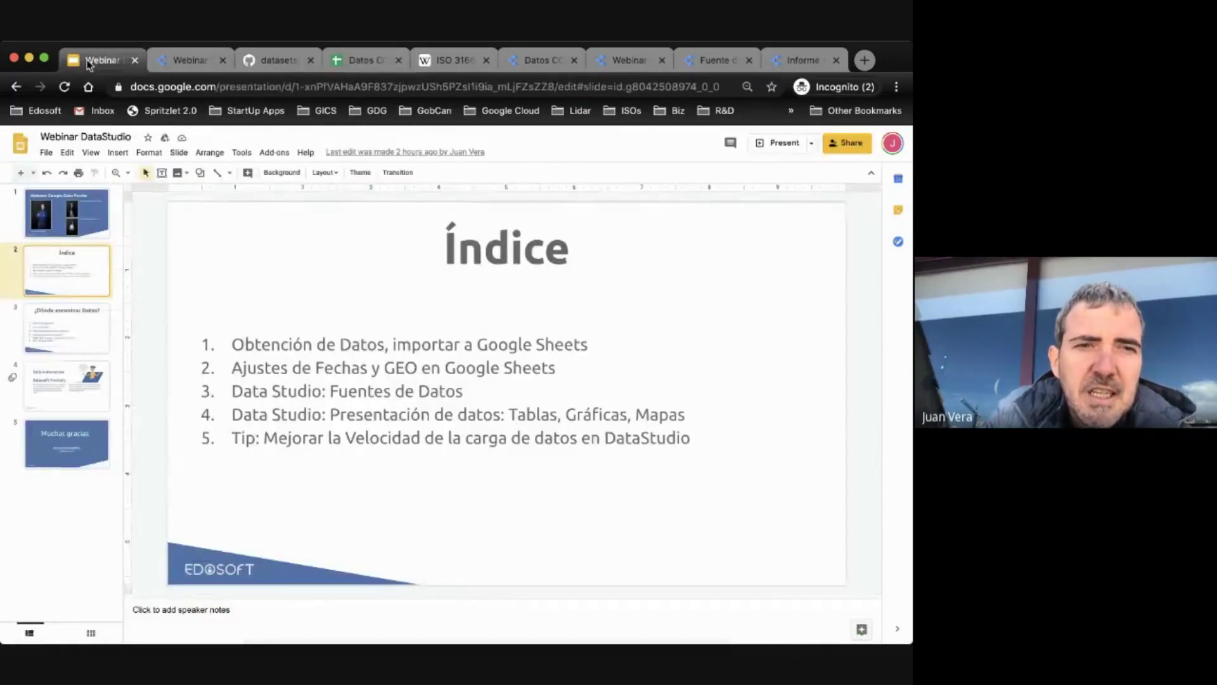
{"action": "left_click", "coordinate": [70, 345]}
{"action": "left_click", "coordinate": [64, 392]}
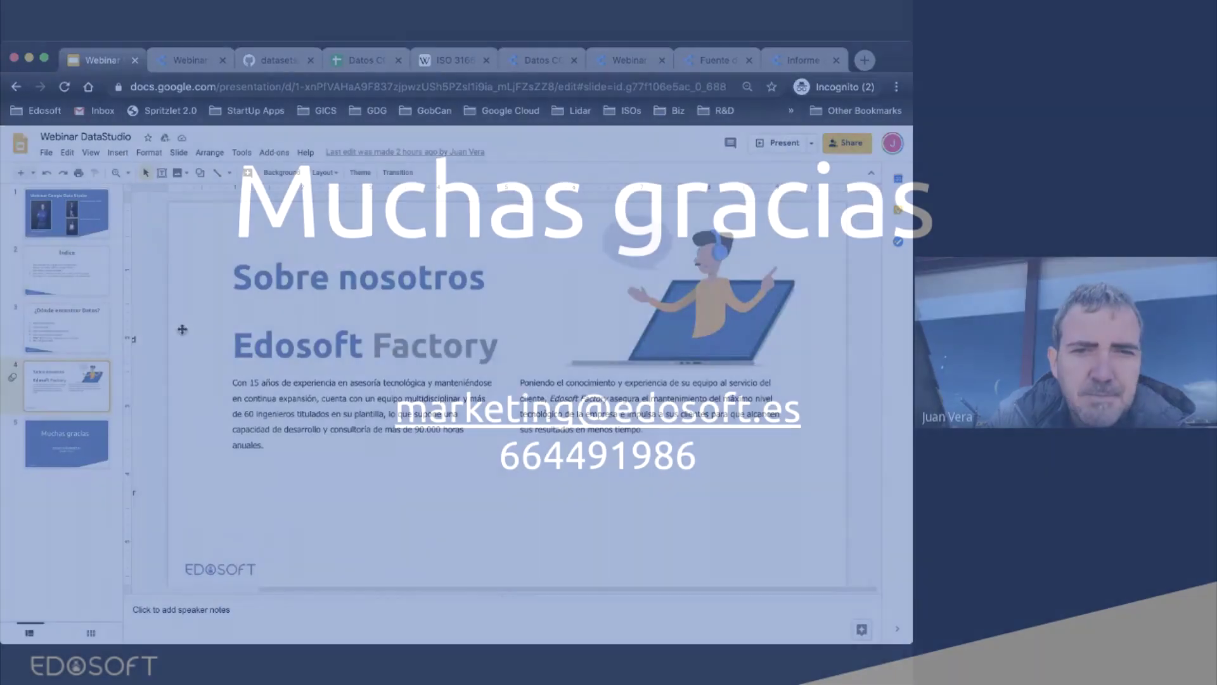